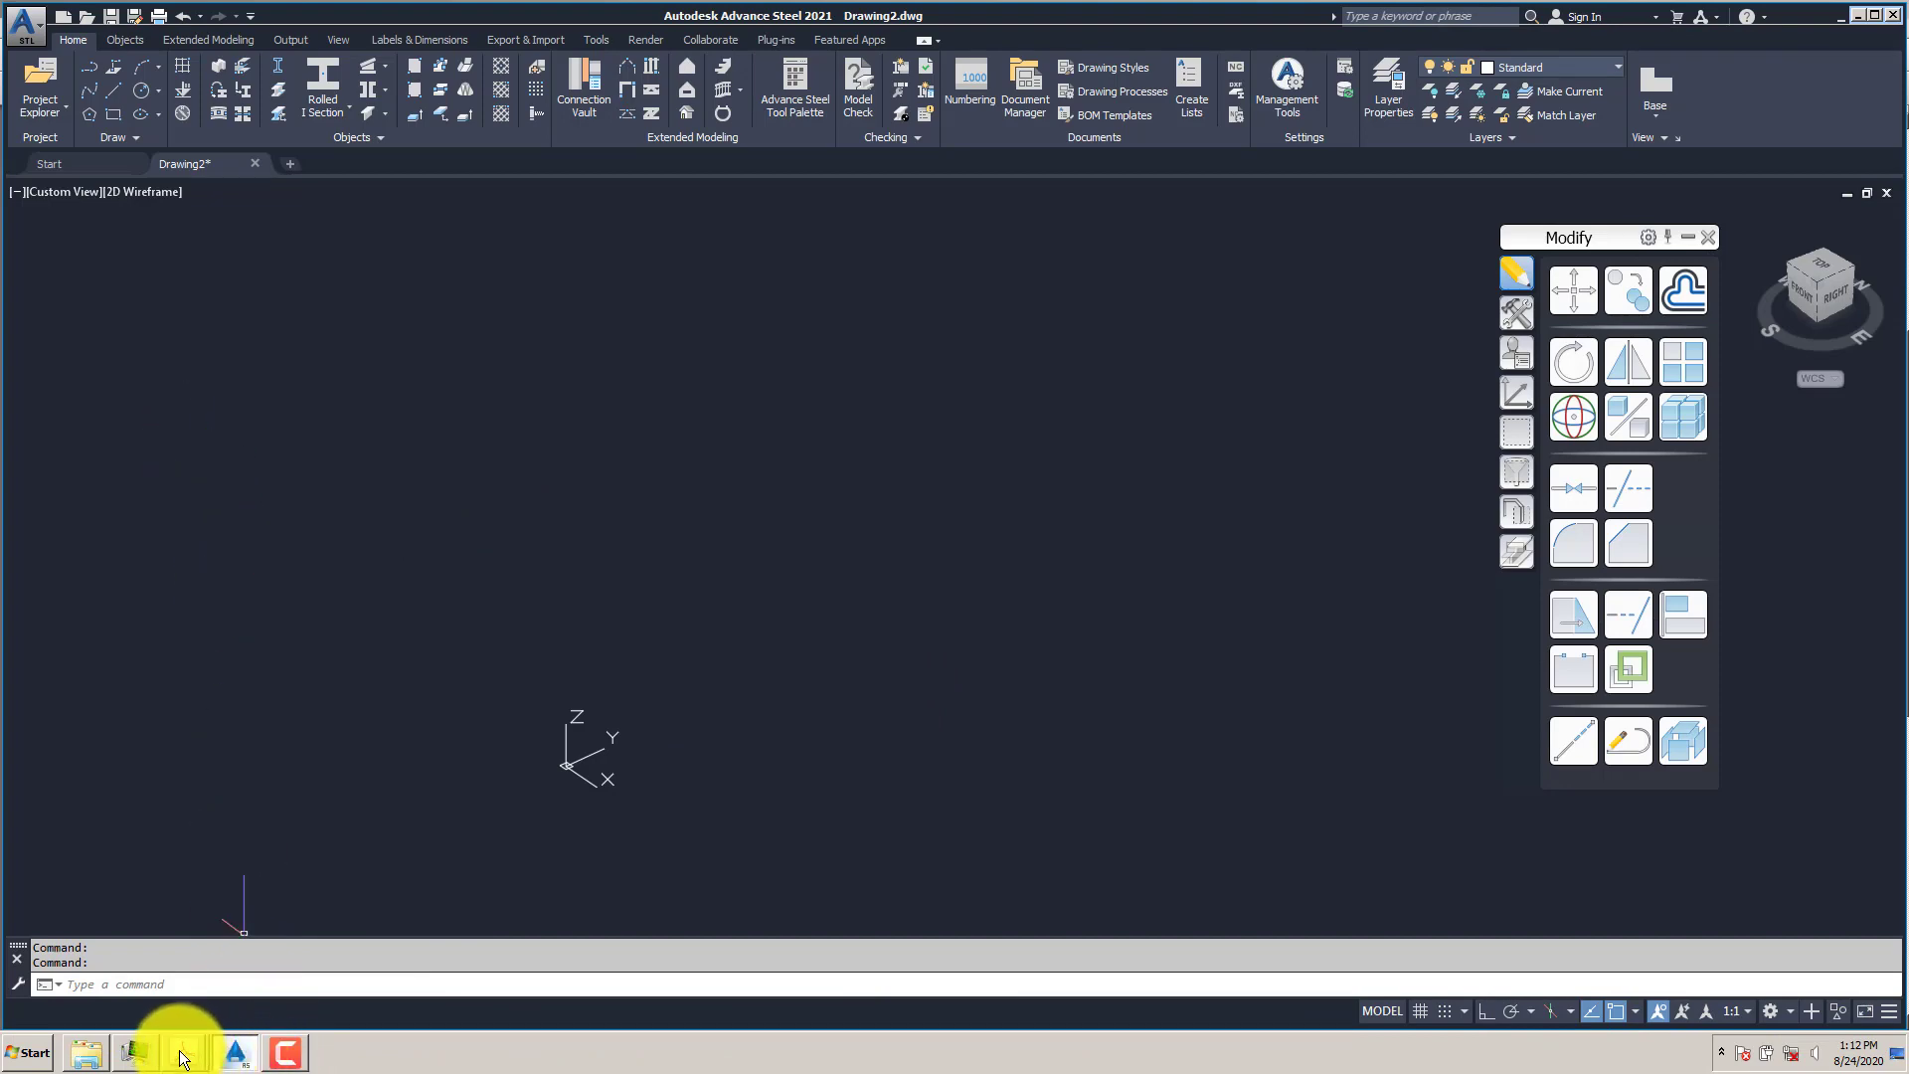
- Switch to Acrobat and review the front and plan views in BAG FILTER-SHT-01-SHT-01.pdf
{"action": "left_click", "coordinate": [134, 1014]}
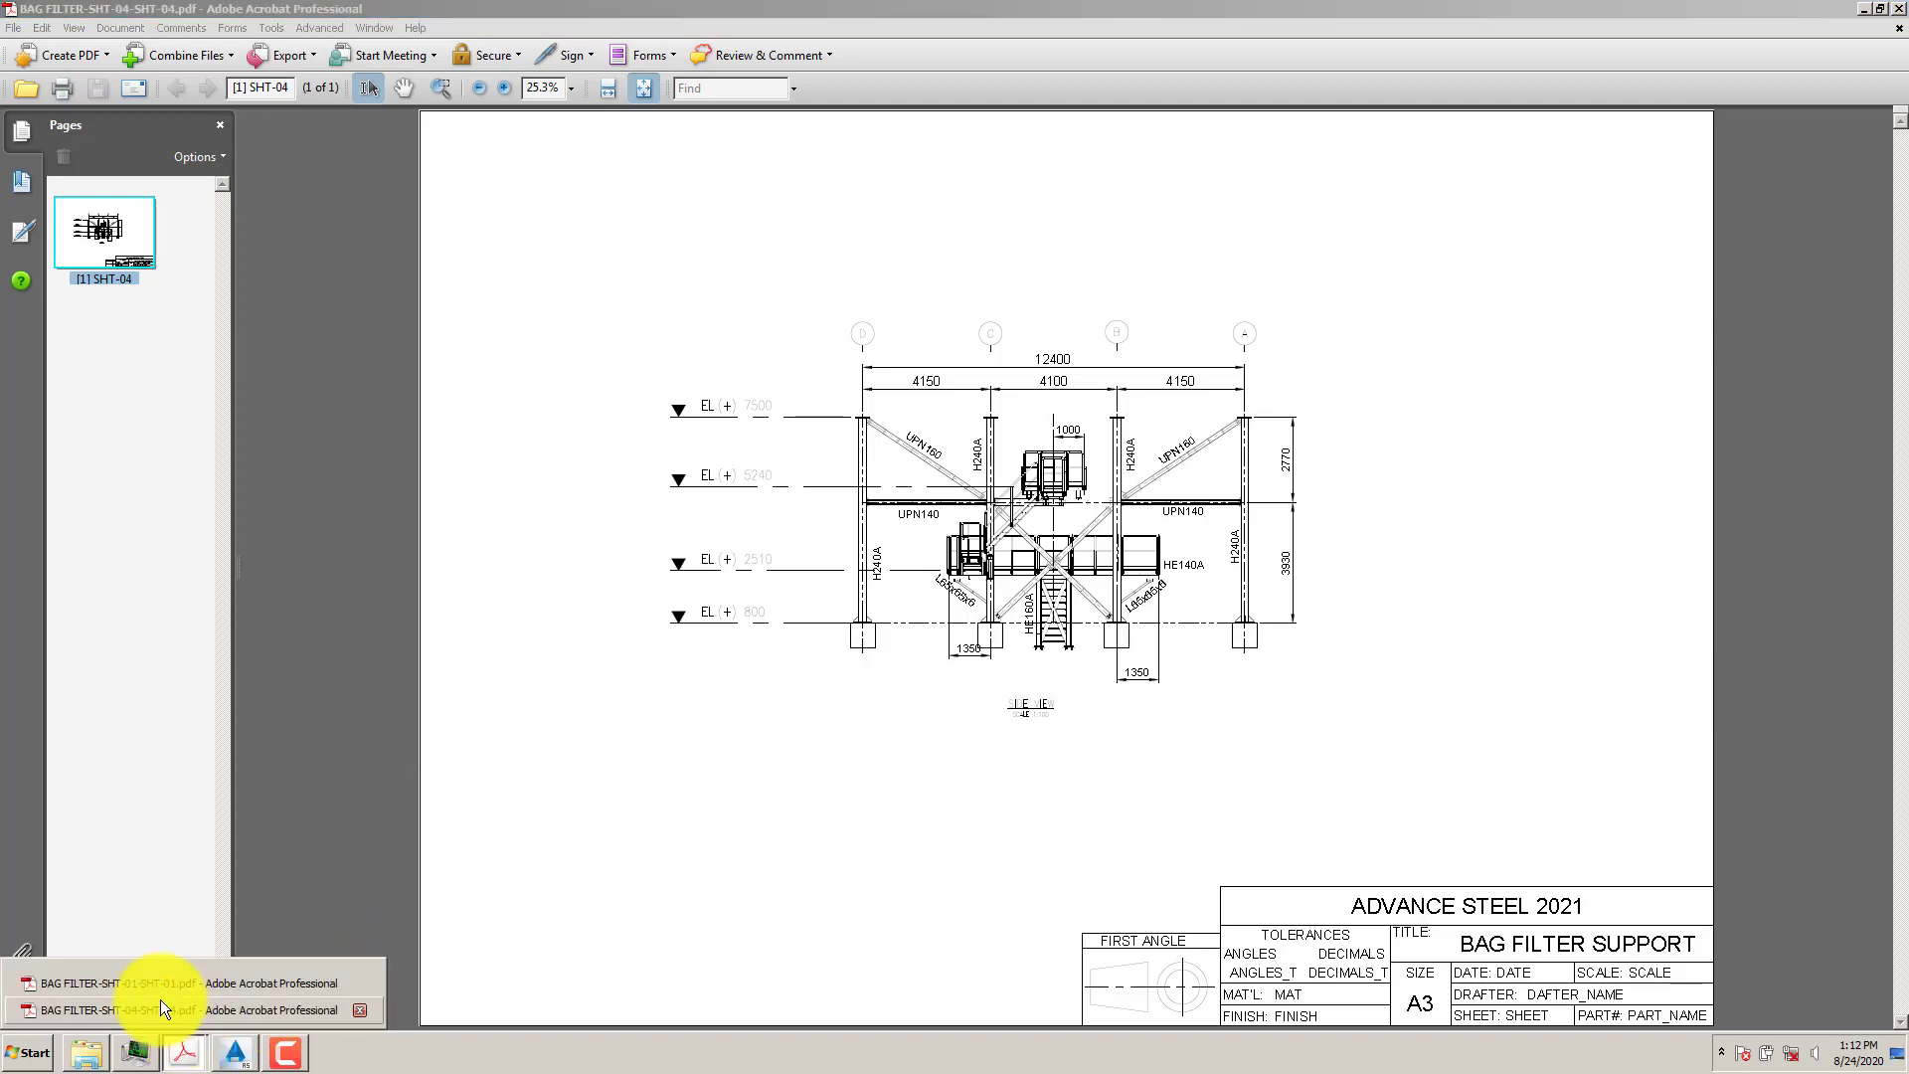
{"action": "left_click", "coordinate": [159, 999]}
{"action": "scroll", "coordinate": [866, 676], "scroll_direction": "down", "scroll_amount": 3}
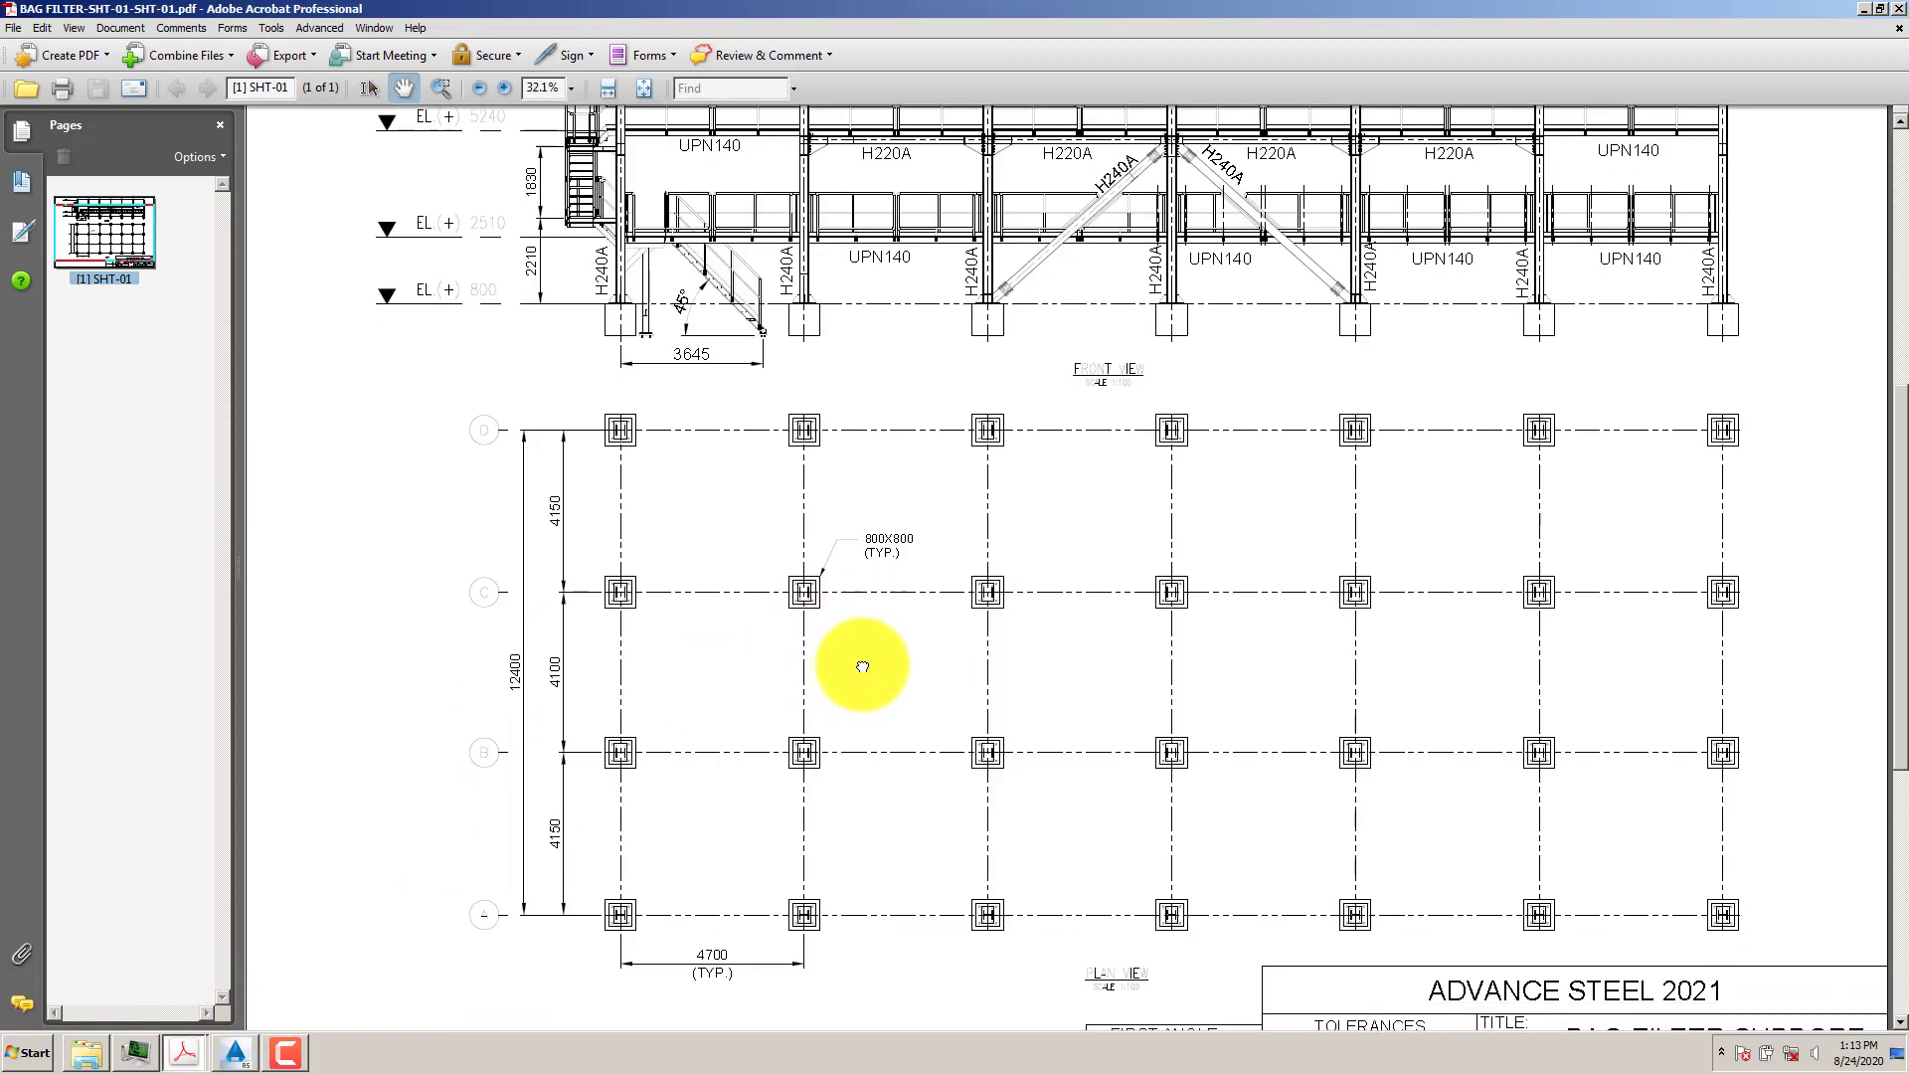
{"action": "scroll", "coordinate": [853, 792], "scroll_direction": "up", "scroll_amount": 5}
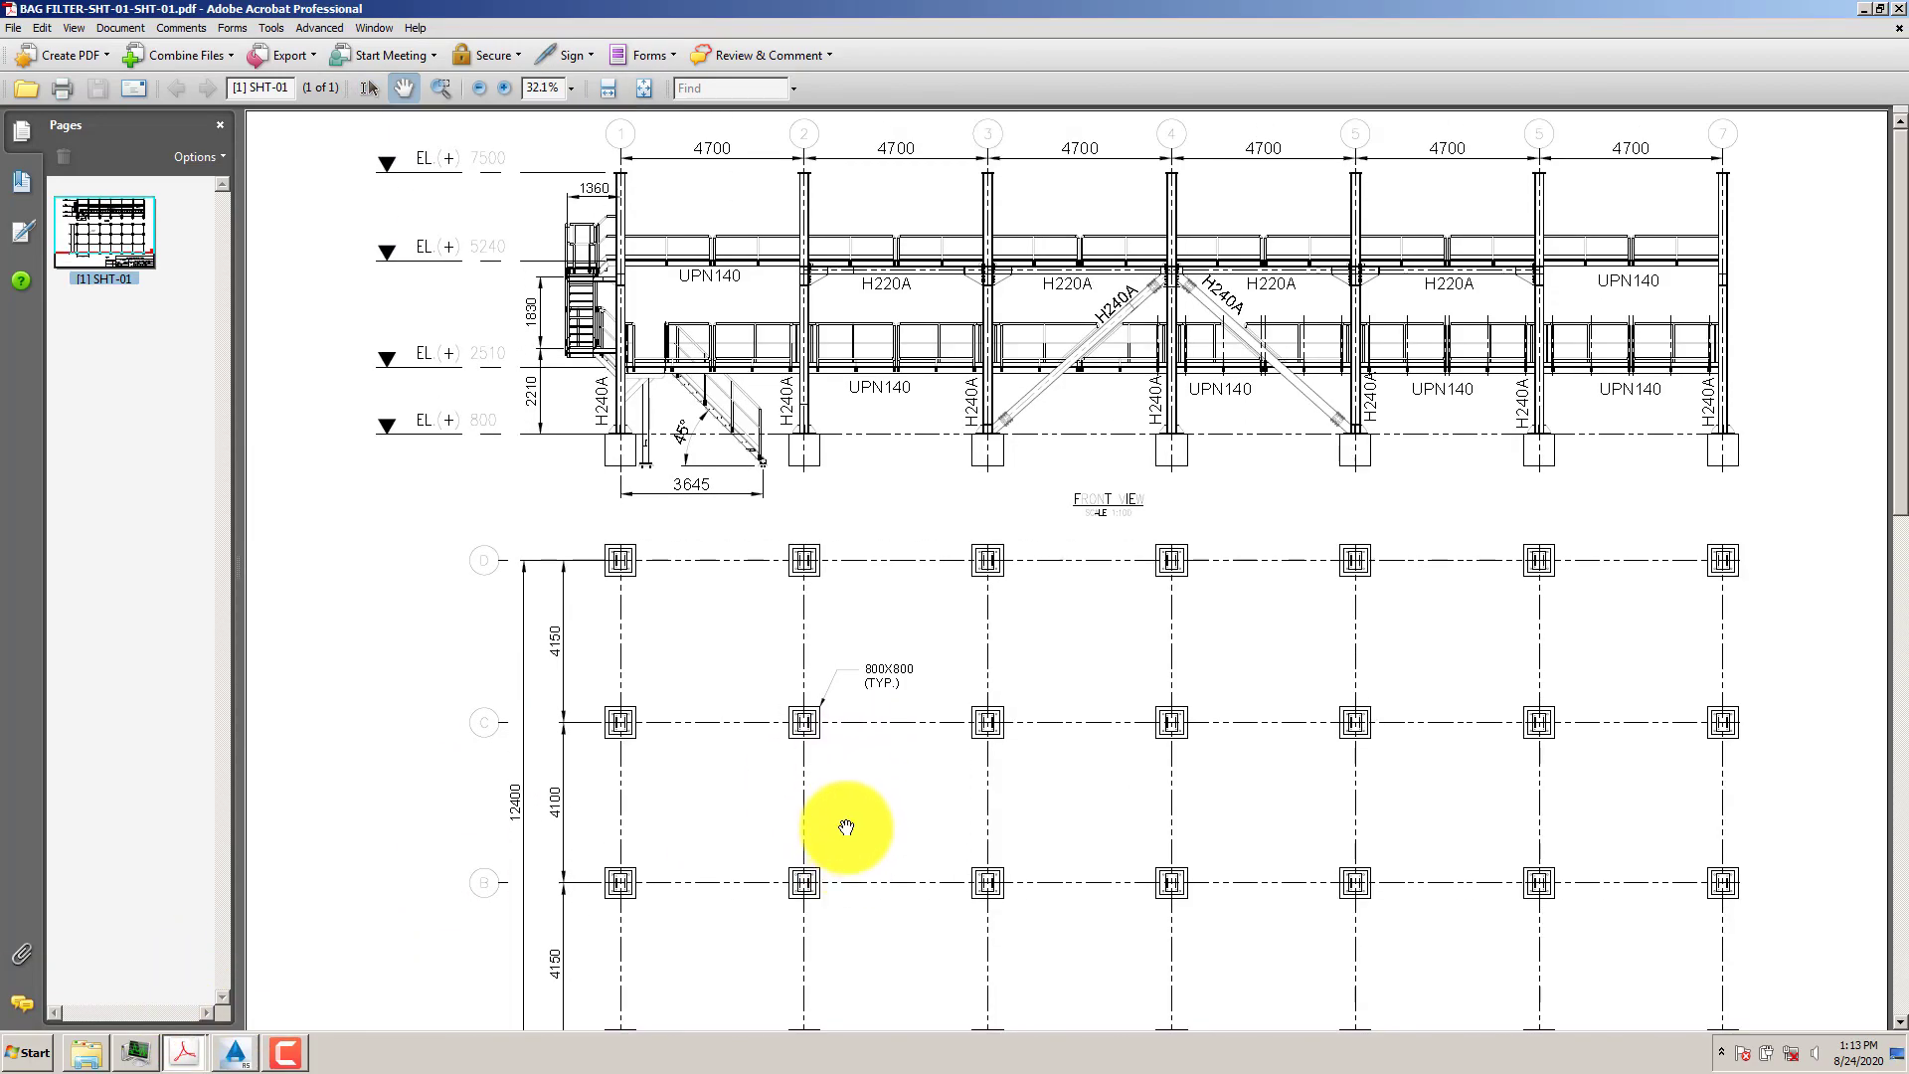
- Open Calculator and multiply the 4700 bay spacing by 6 for the grid's overall length, returning to the PDF's plan view
{"action": "left_click", "coordinate": [30, 1052]}
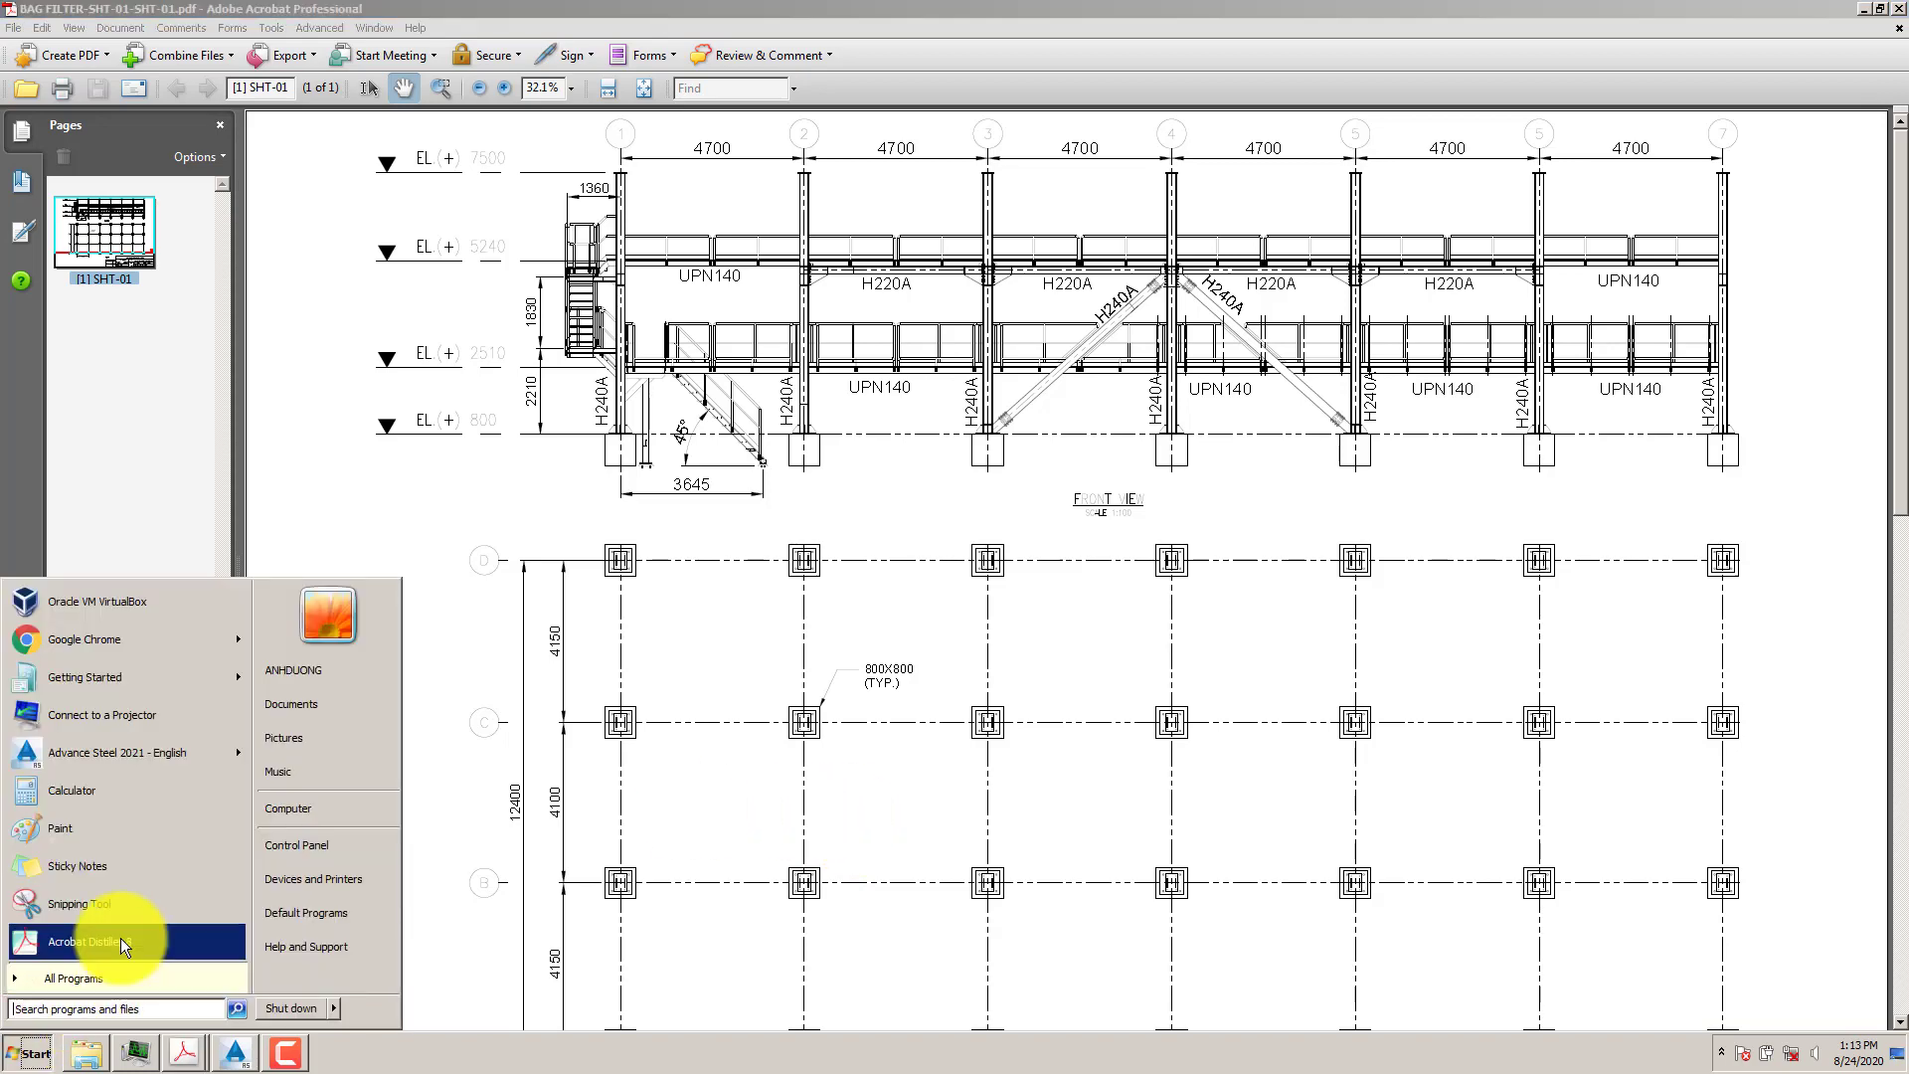
{"action": "left_click", "coordinate": [68, 787]}
{"action": "left_click_drag", "start_coordinate": [301, 189], "coordinate": [1233, 554]}
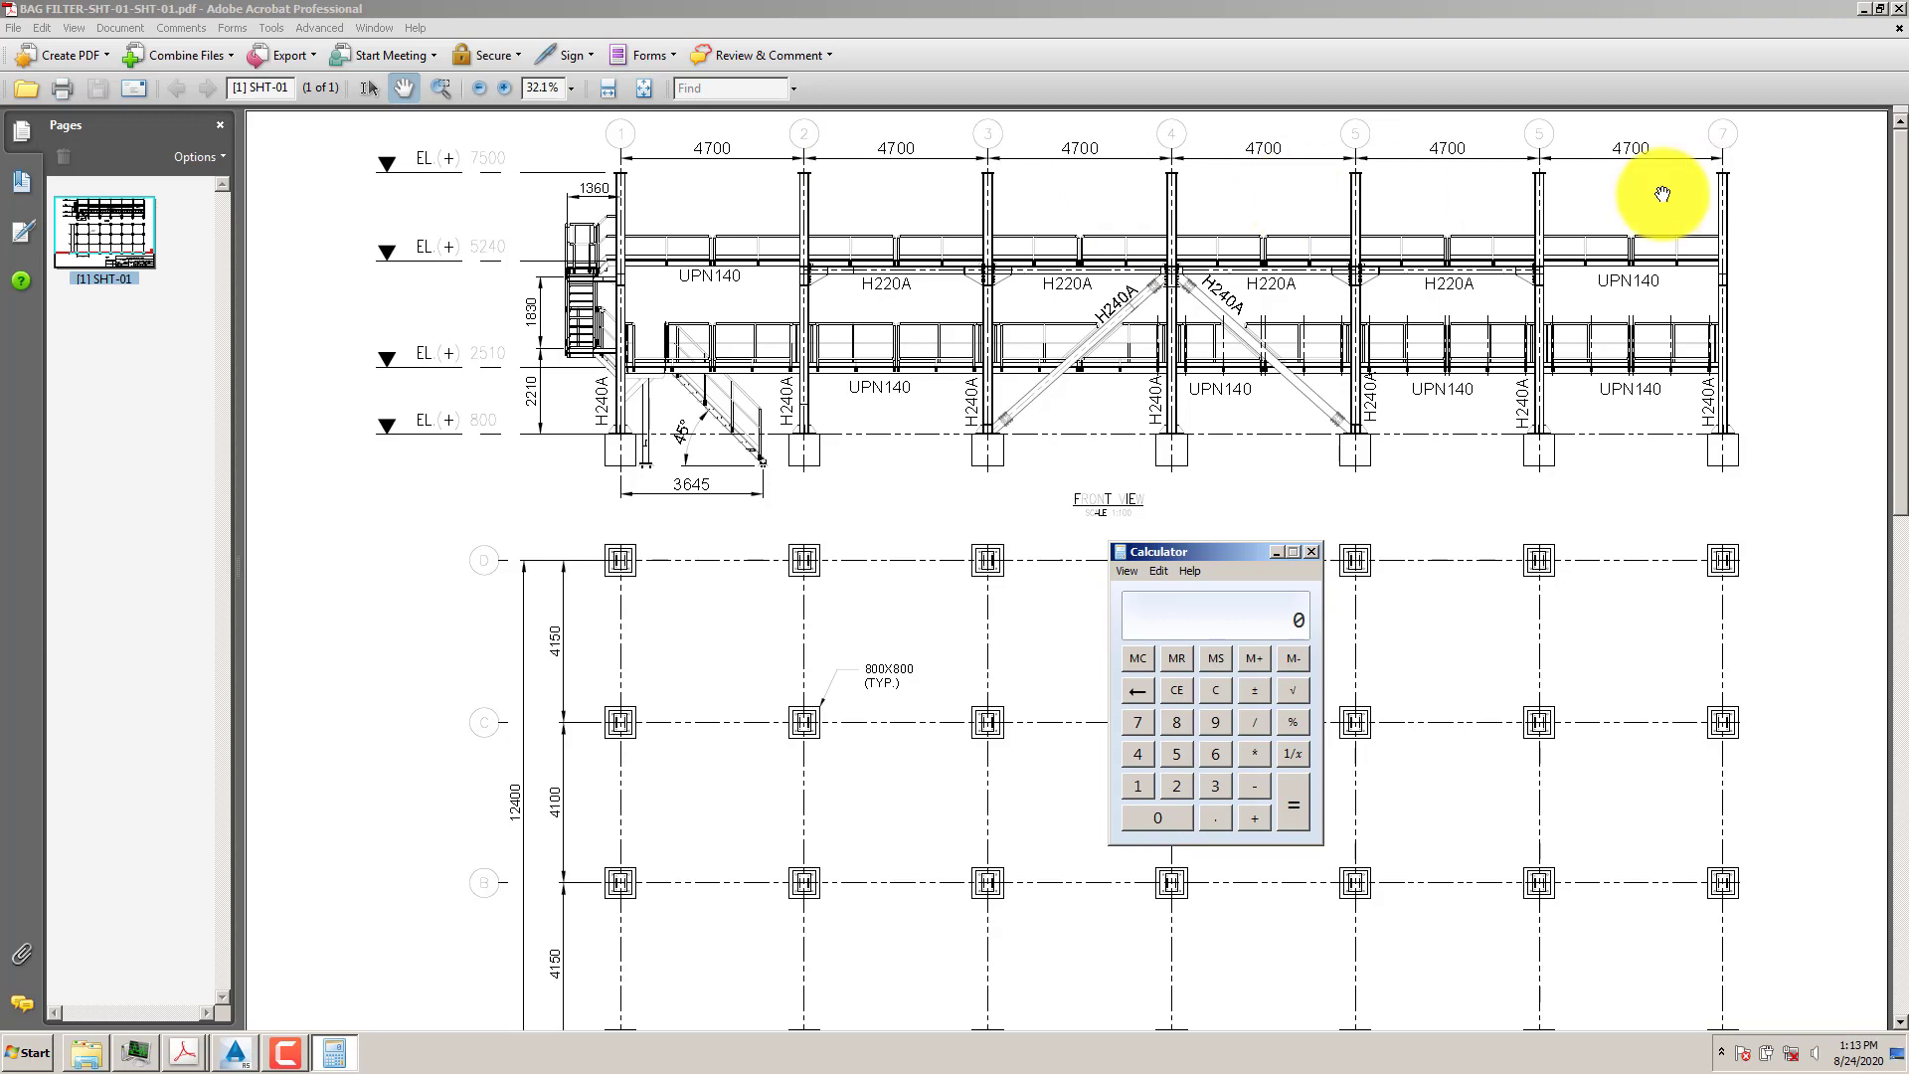
{"action": "type", "text": "4700"}
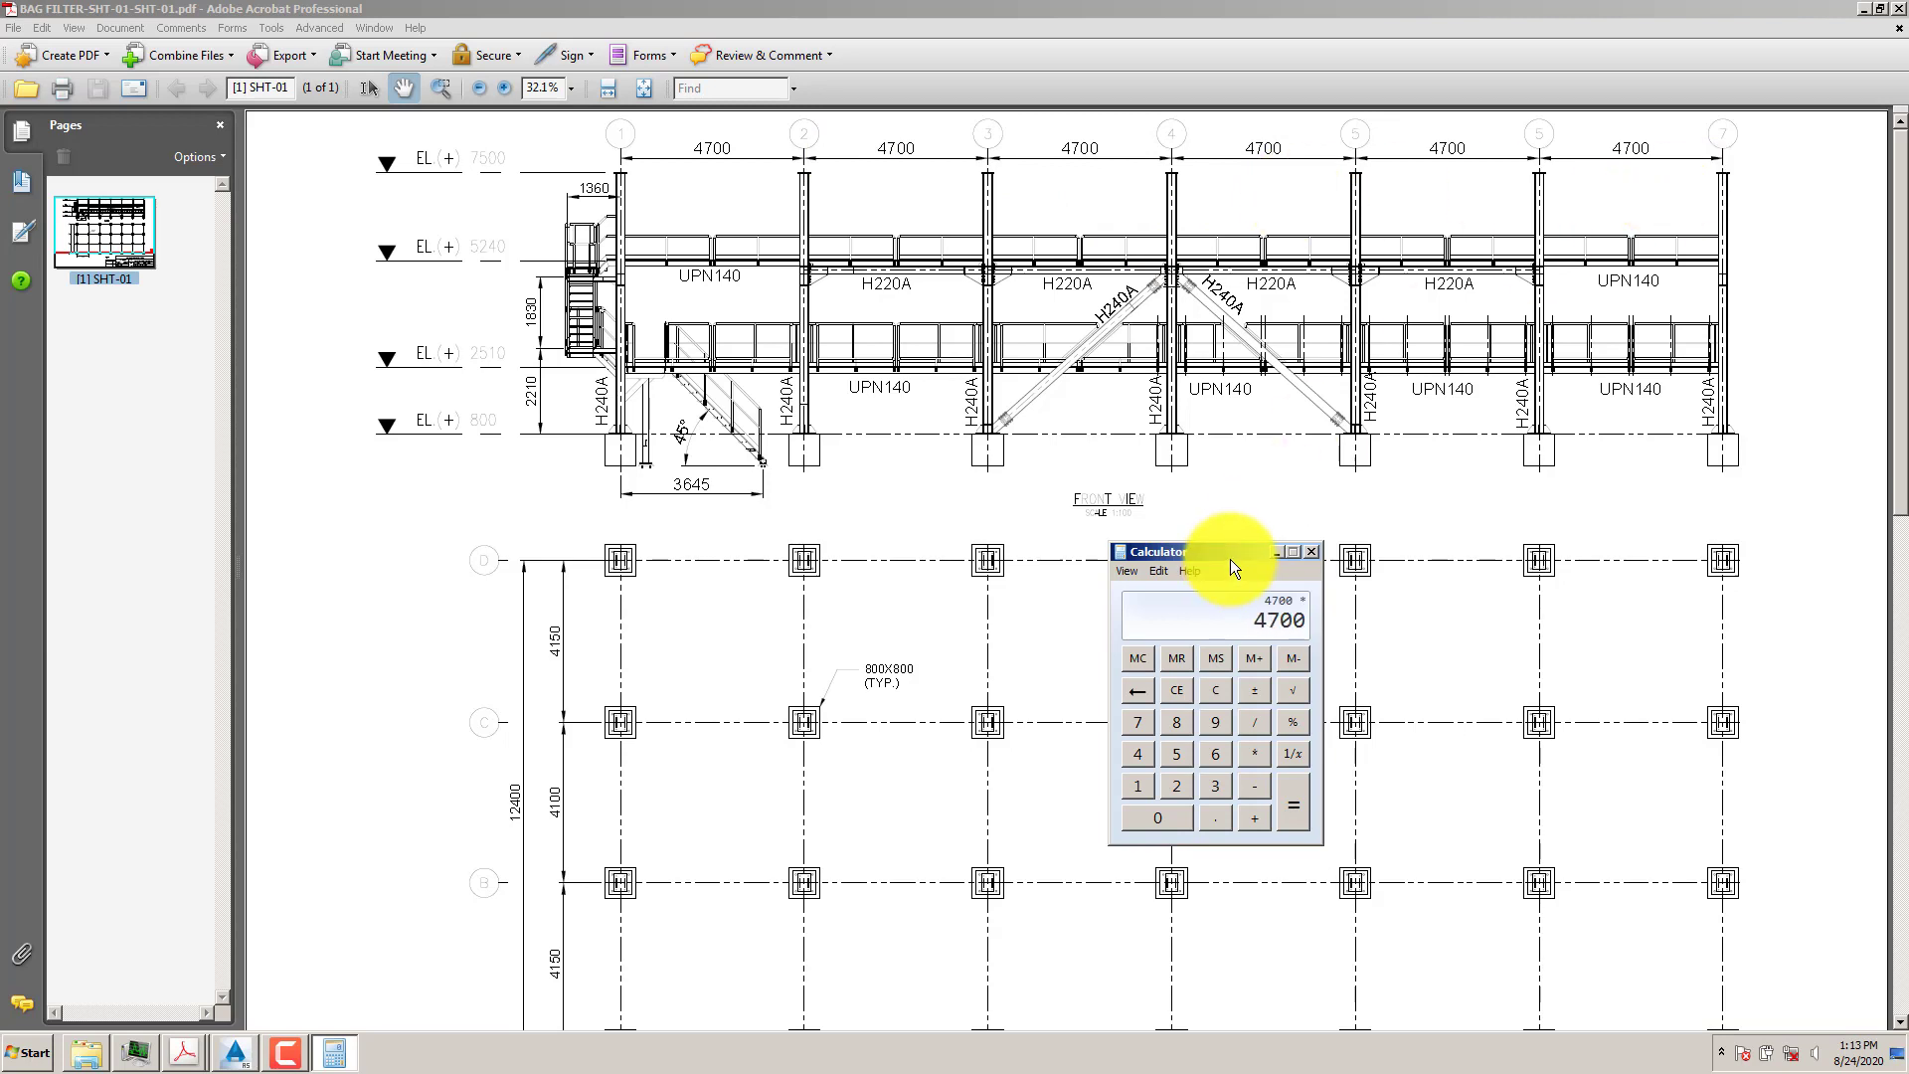
{"action": "type", "text": "6"}
{"action": "key", "text": "Return"}
{"action": "left_click", "coordinate": [800, 760]}
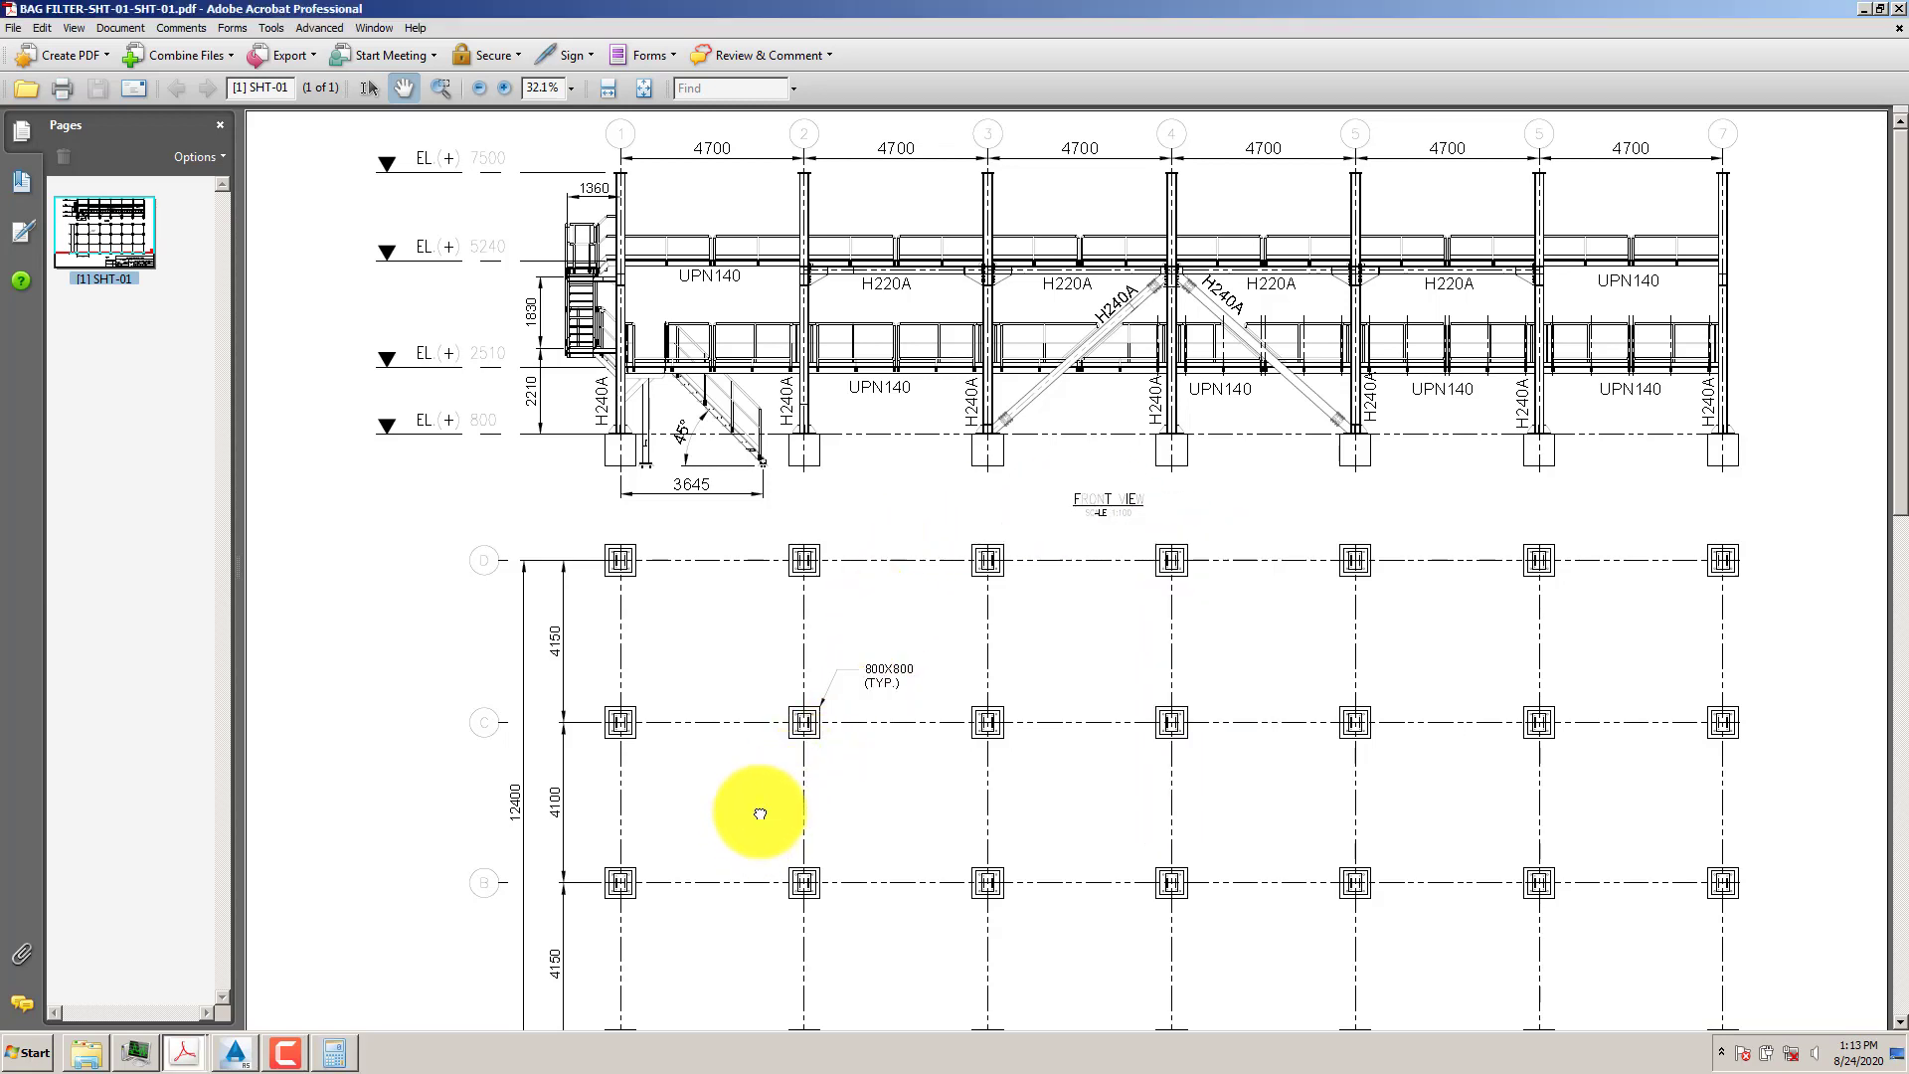
{"action": "left_click_drag", "start_coordinate": [760, 814], "coordinate": [760, 782]}
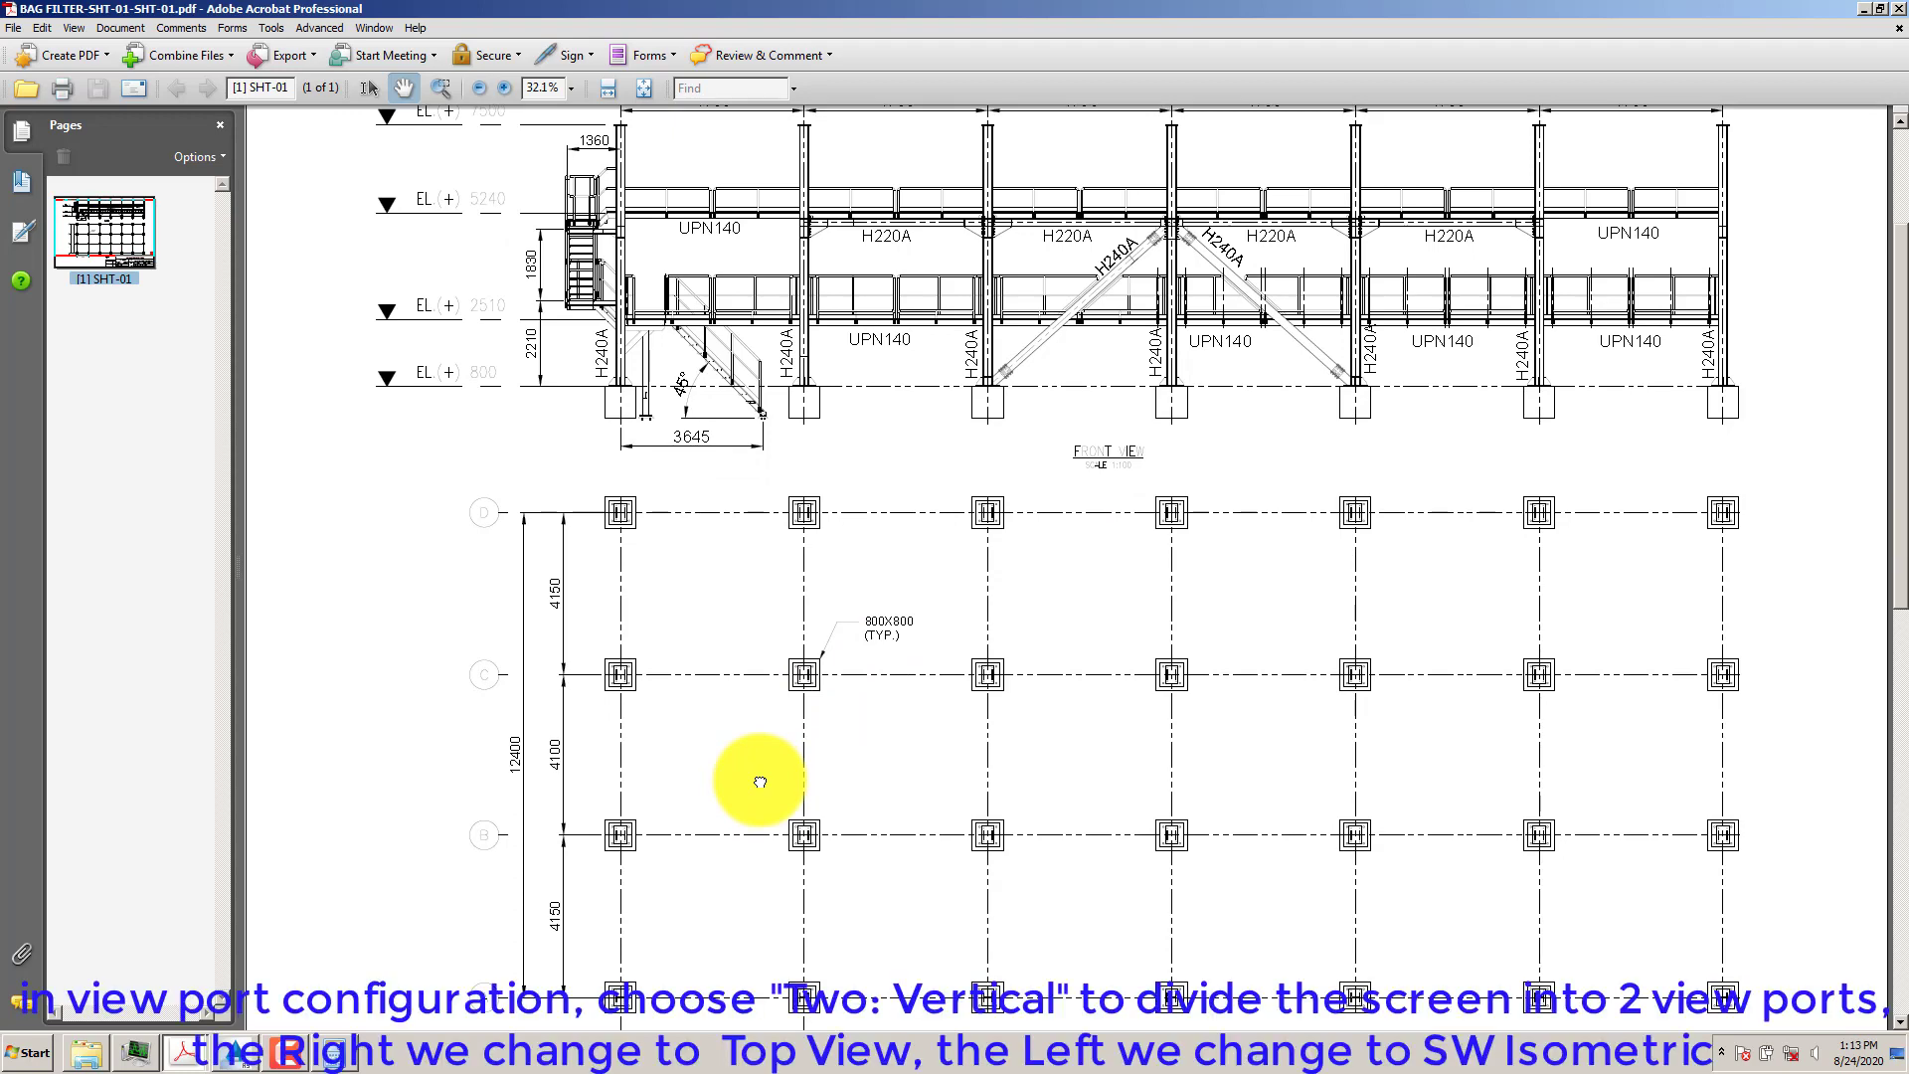
- Switch to Advance Steel and split the model space into the Two: Vertical viewport configuration
{"action": "left_click", "coordinate": [235, 1051]}
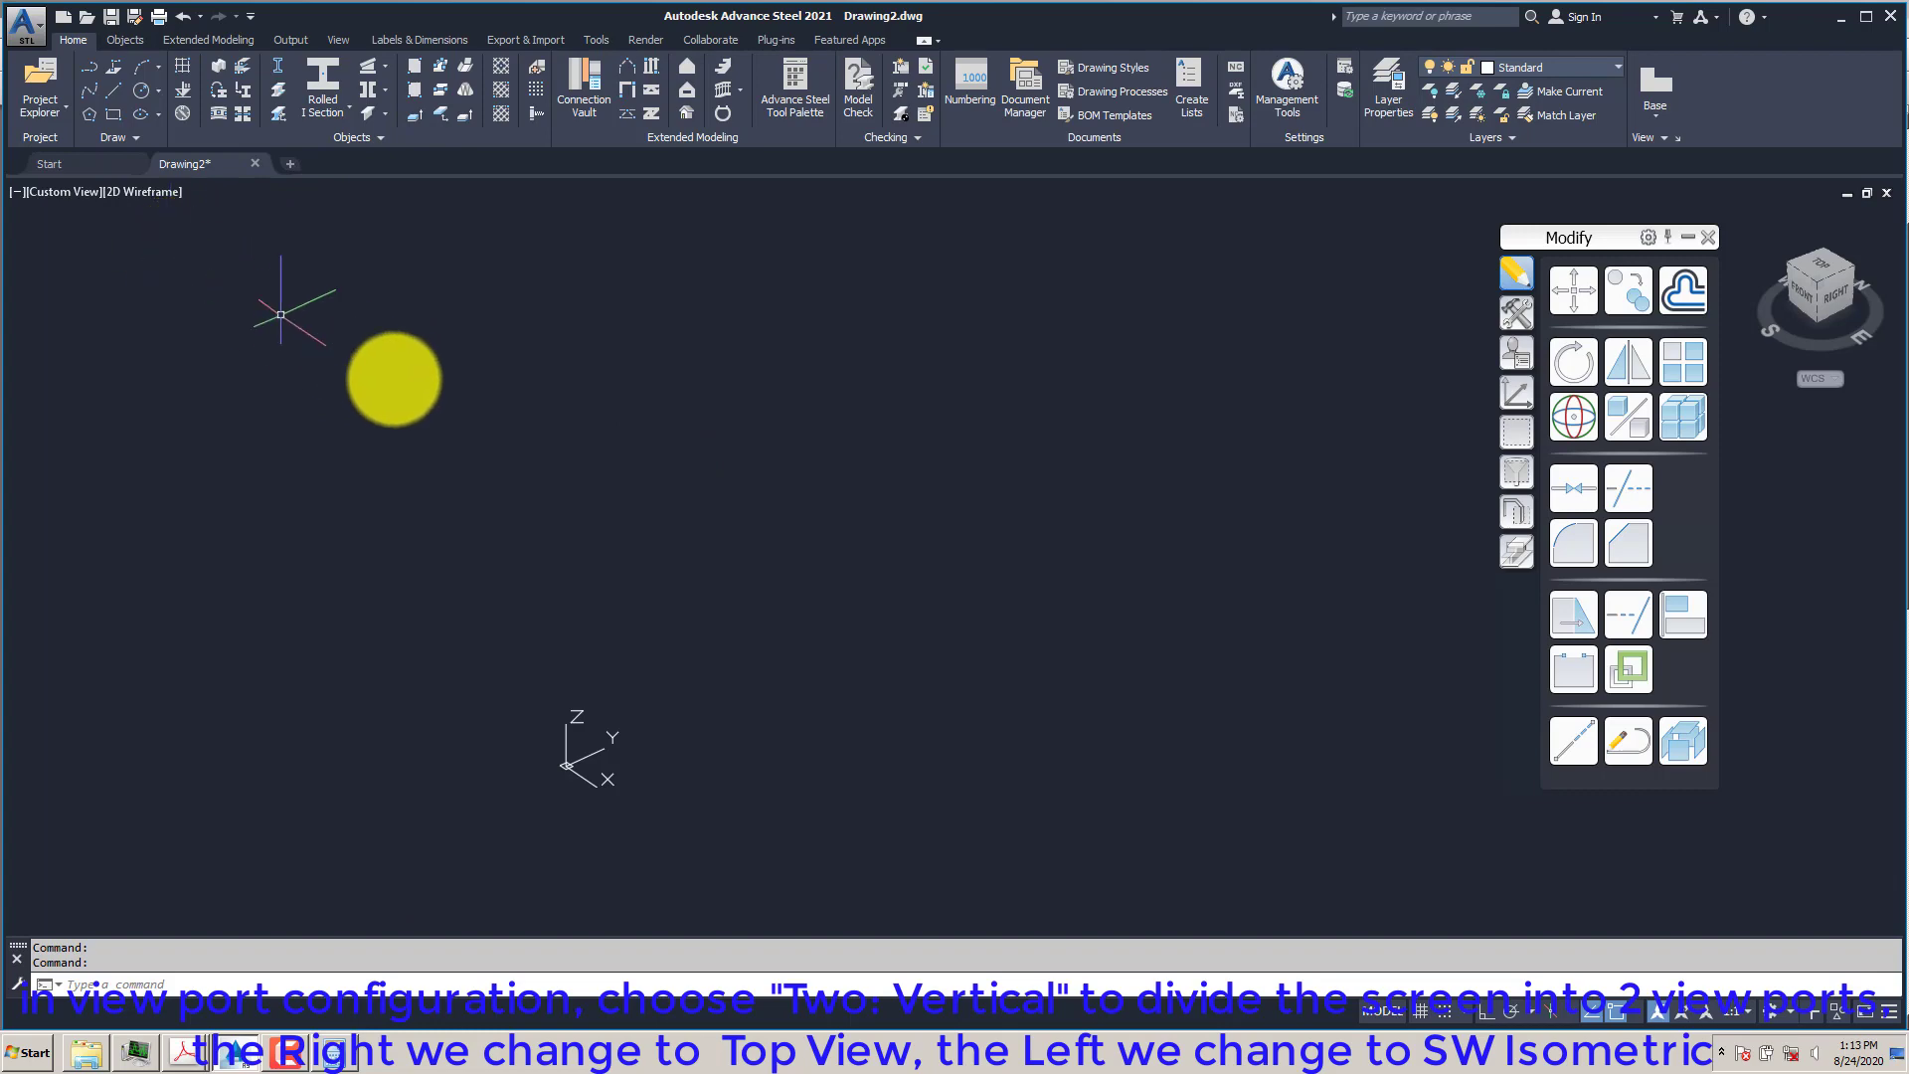
{"action": "left_click", "coordinate": [339, 40]}
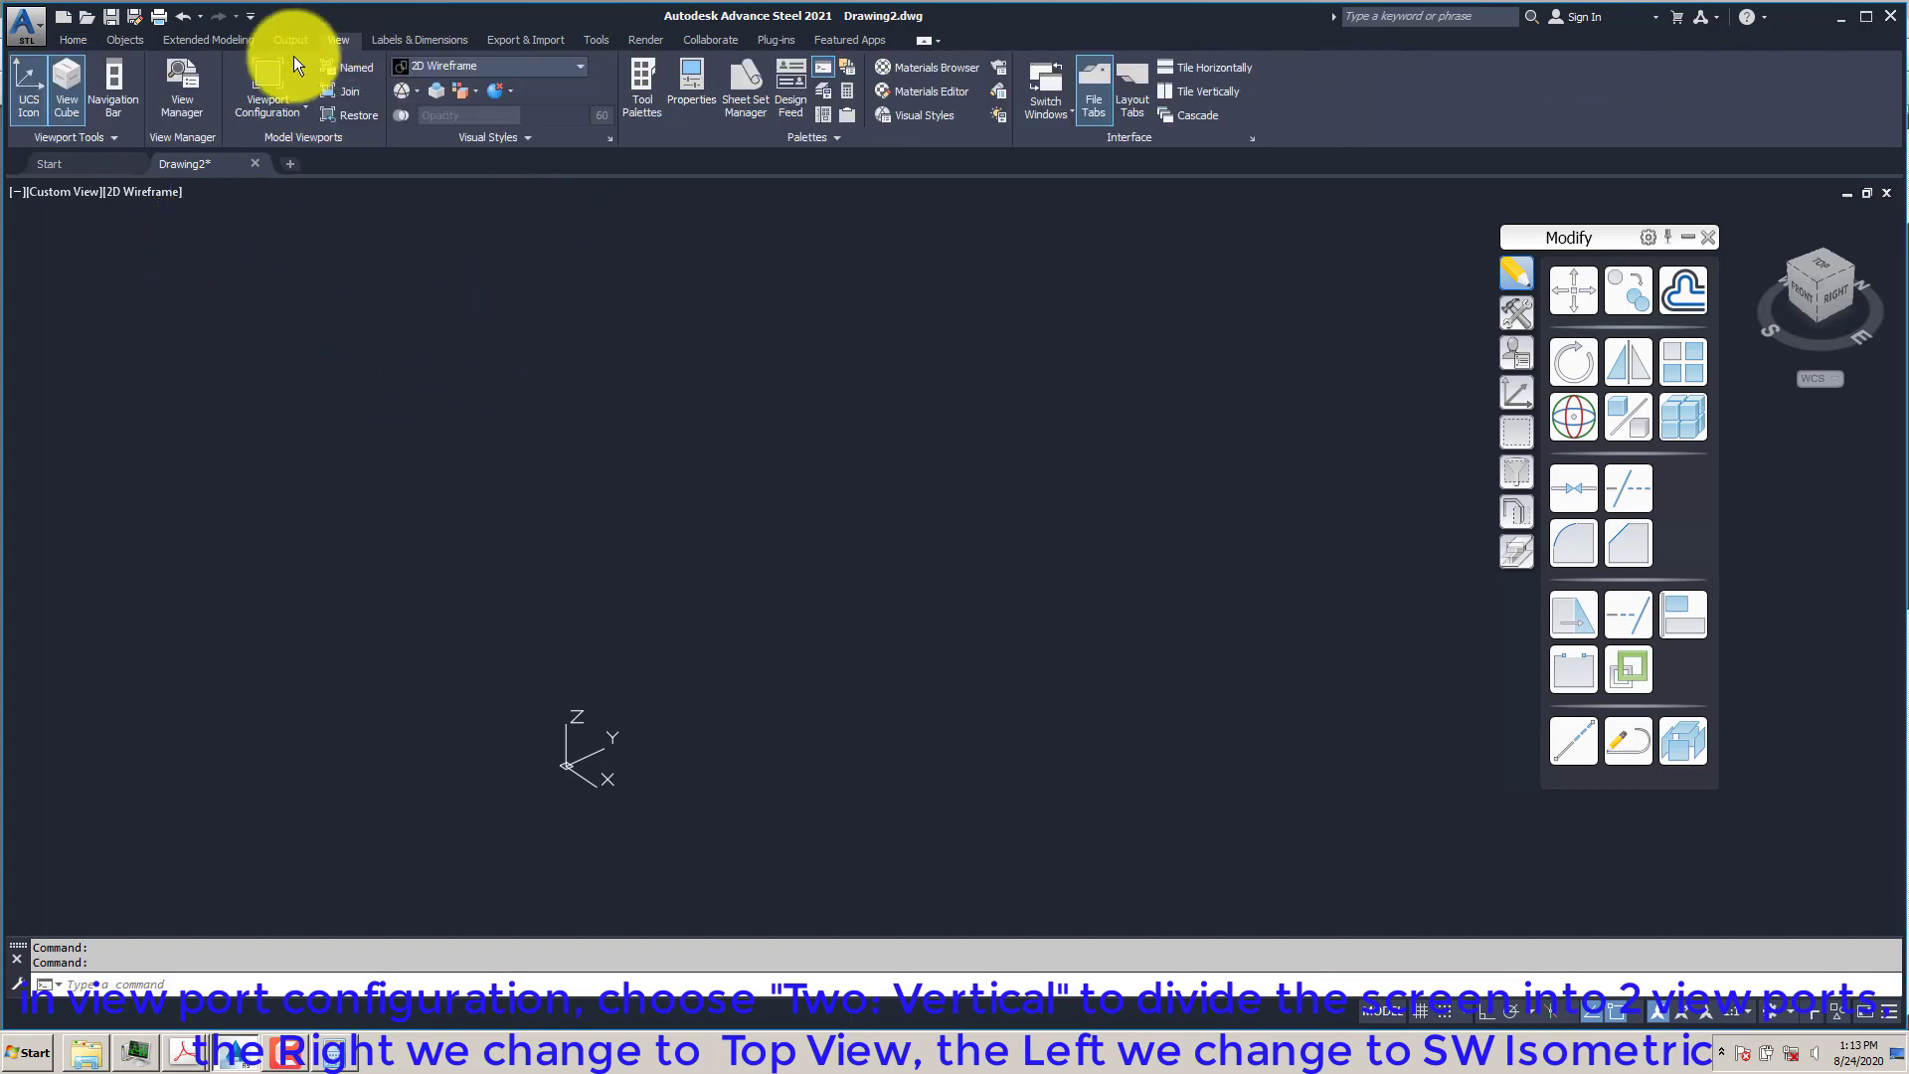
{"action": "left_click", "coordinate": [266, 104]}
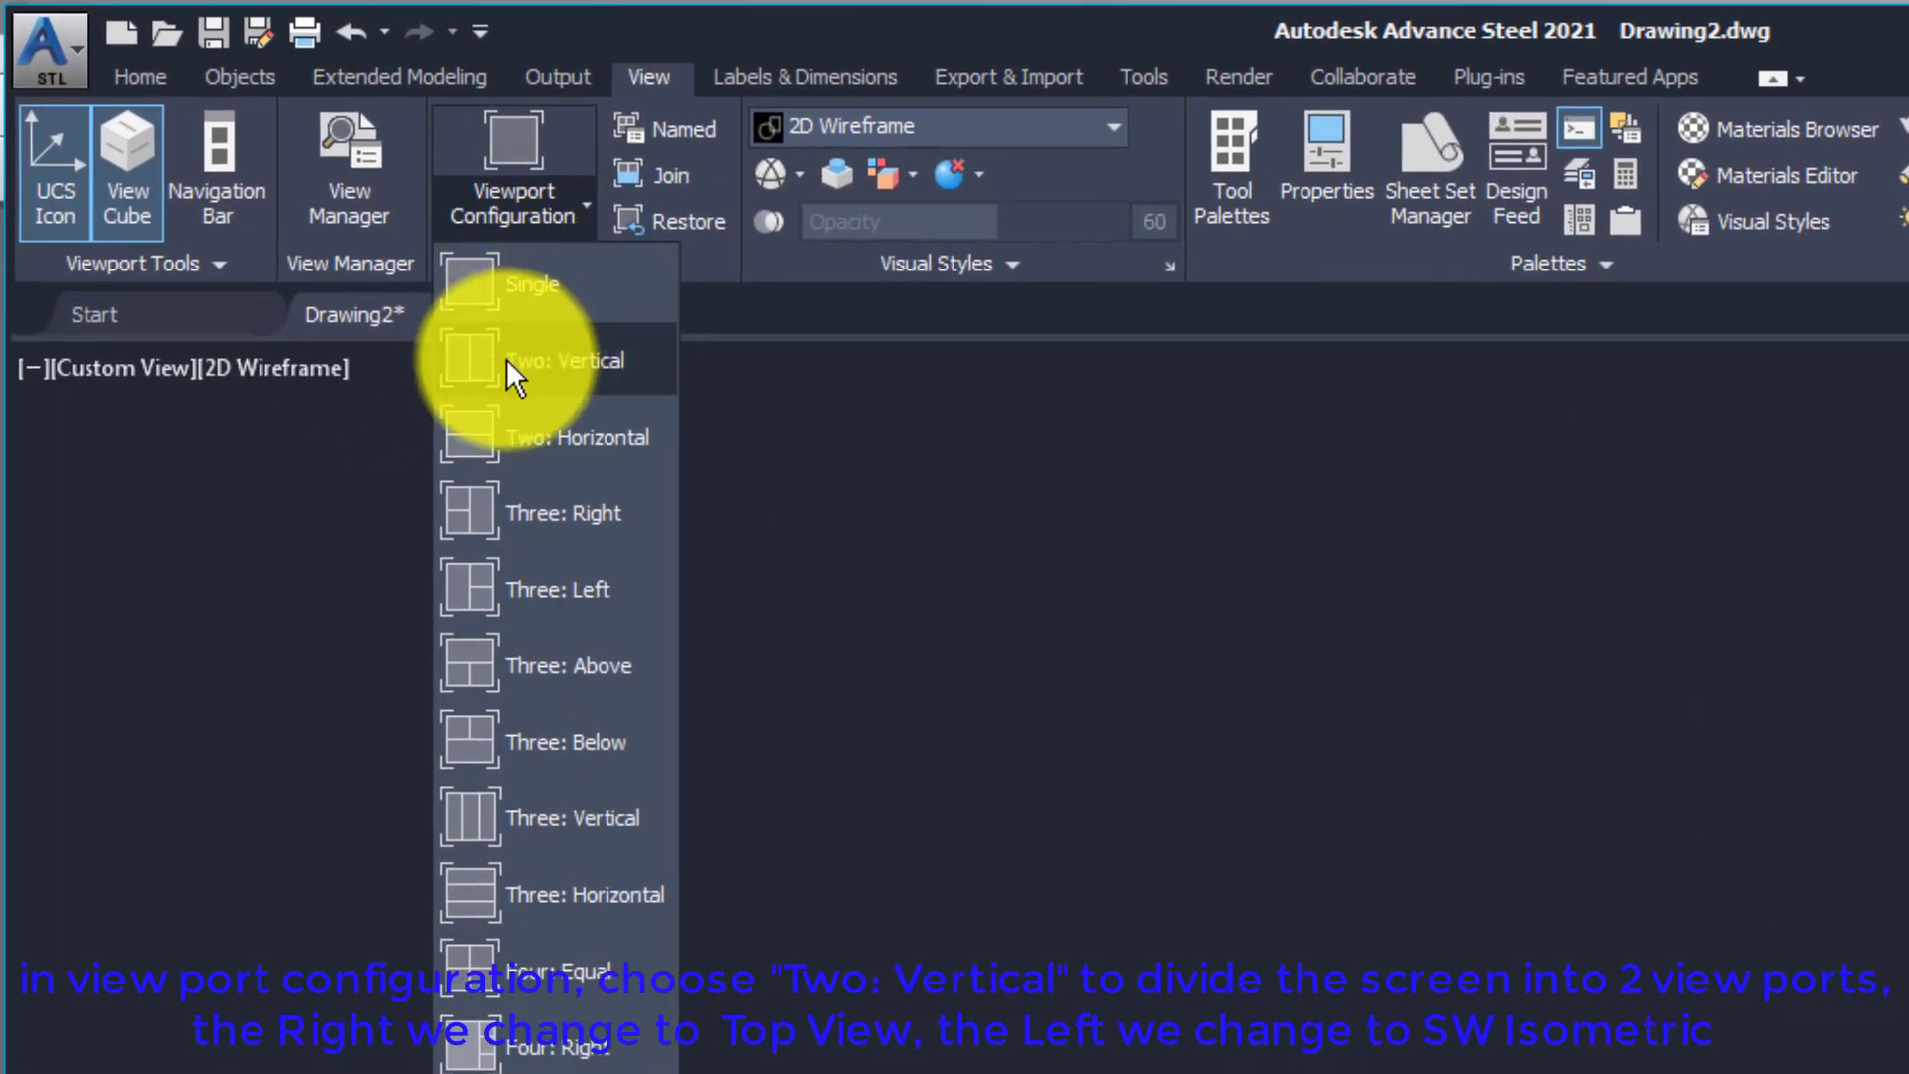
{"action": "left_click", "coordinate": [509, 364]}
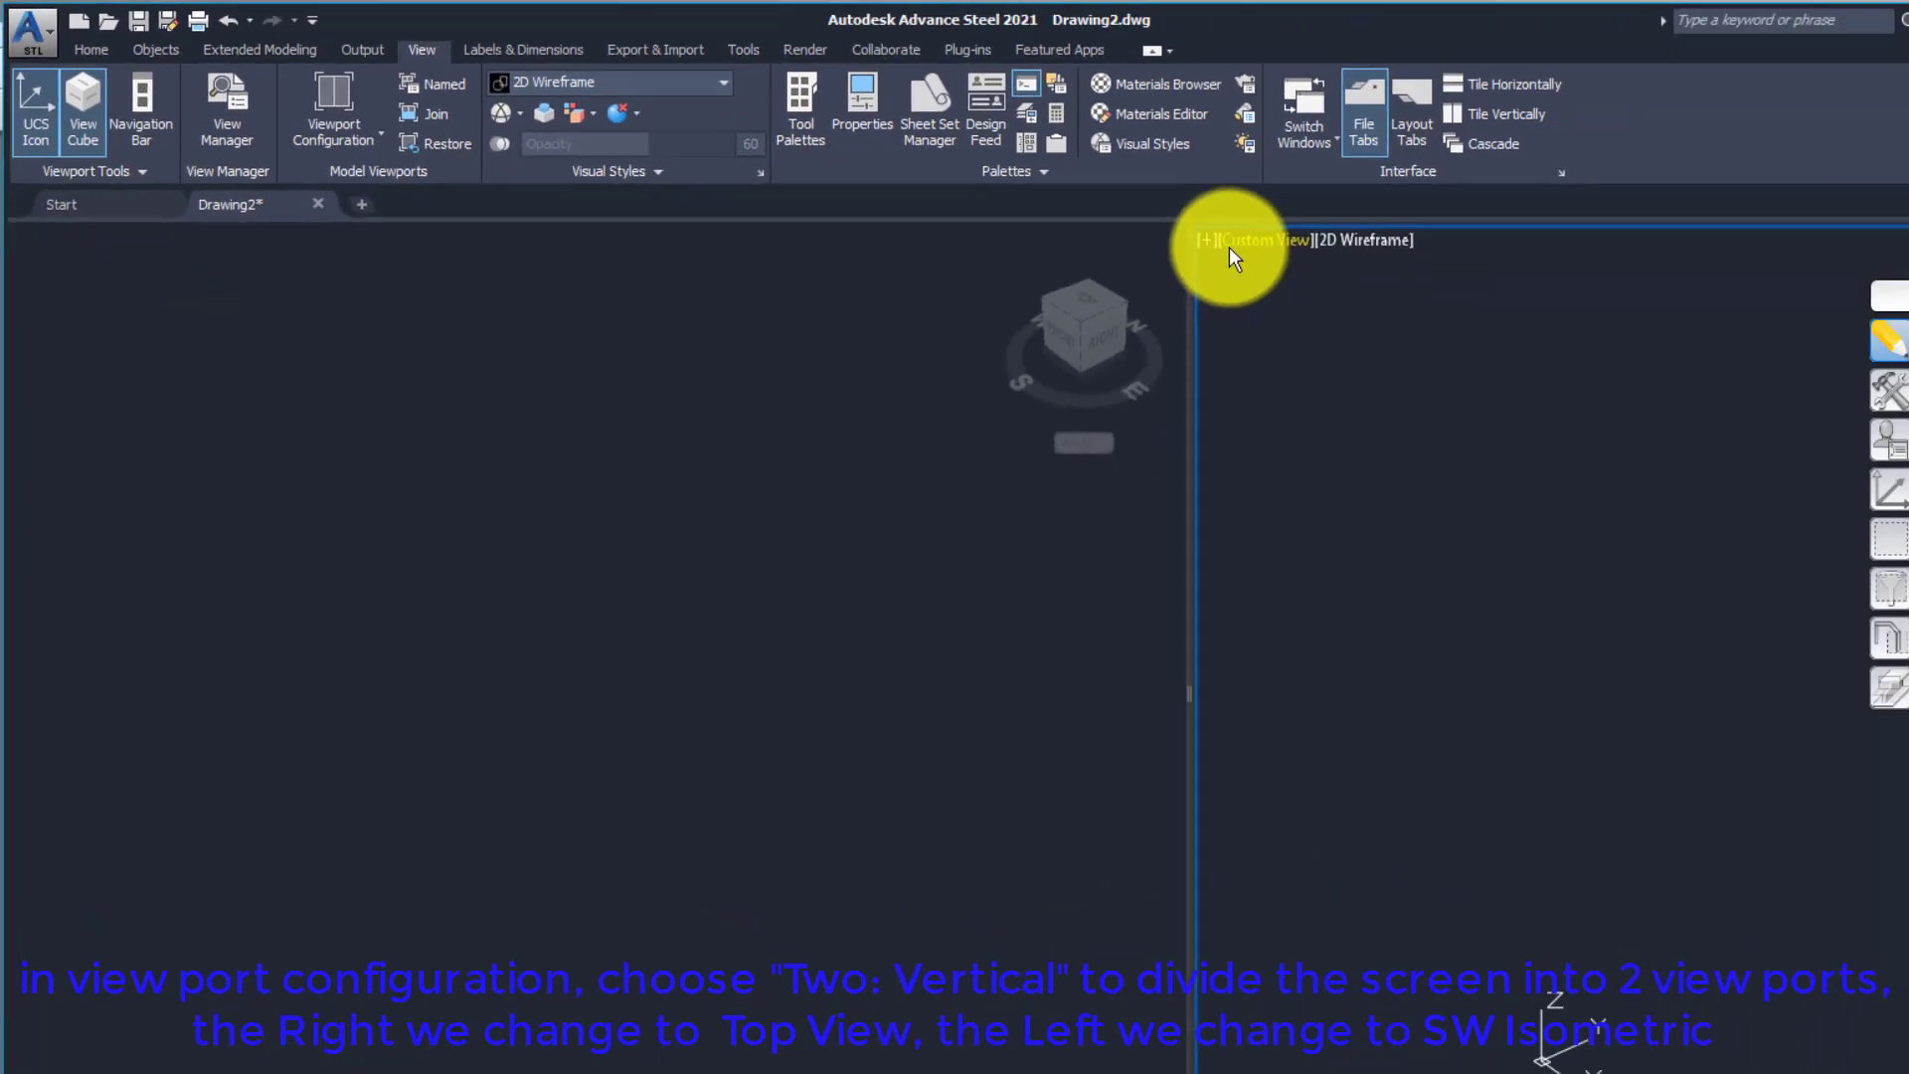
- Set the right viewport to the Top view and the left viewport to SW Isometric
{"action": "left_click", "coordinate": [1858, 366]}
{"action": "left_click", "coordinate": [1864, 403]}
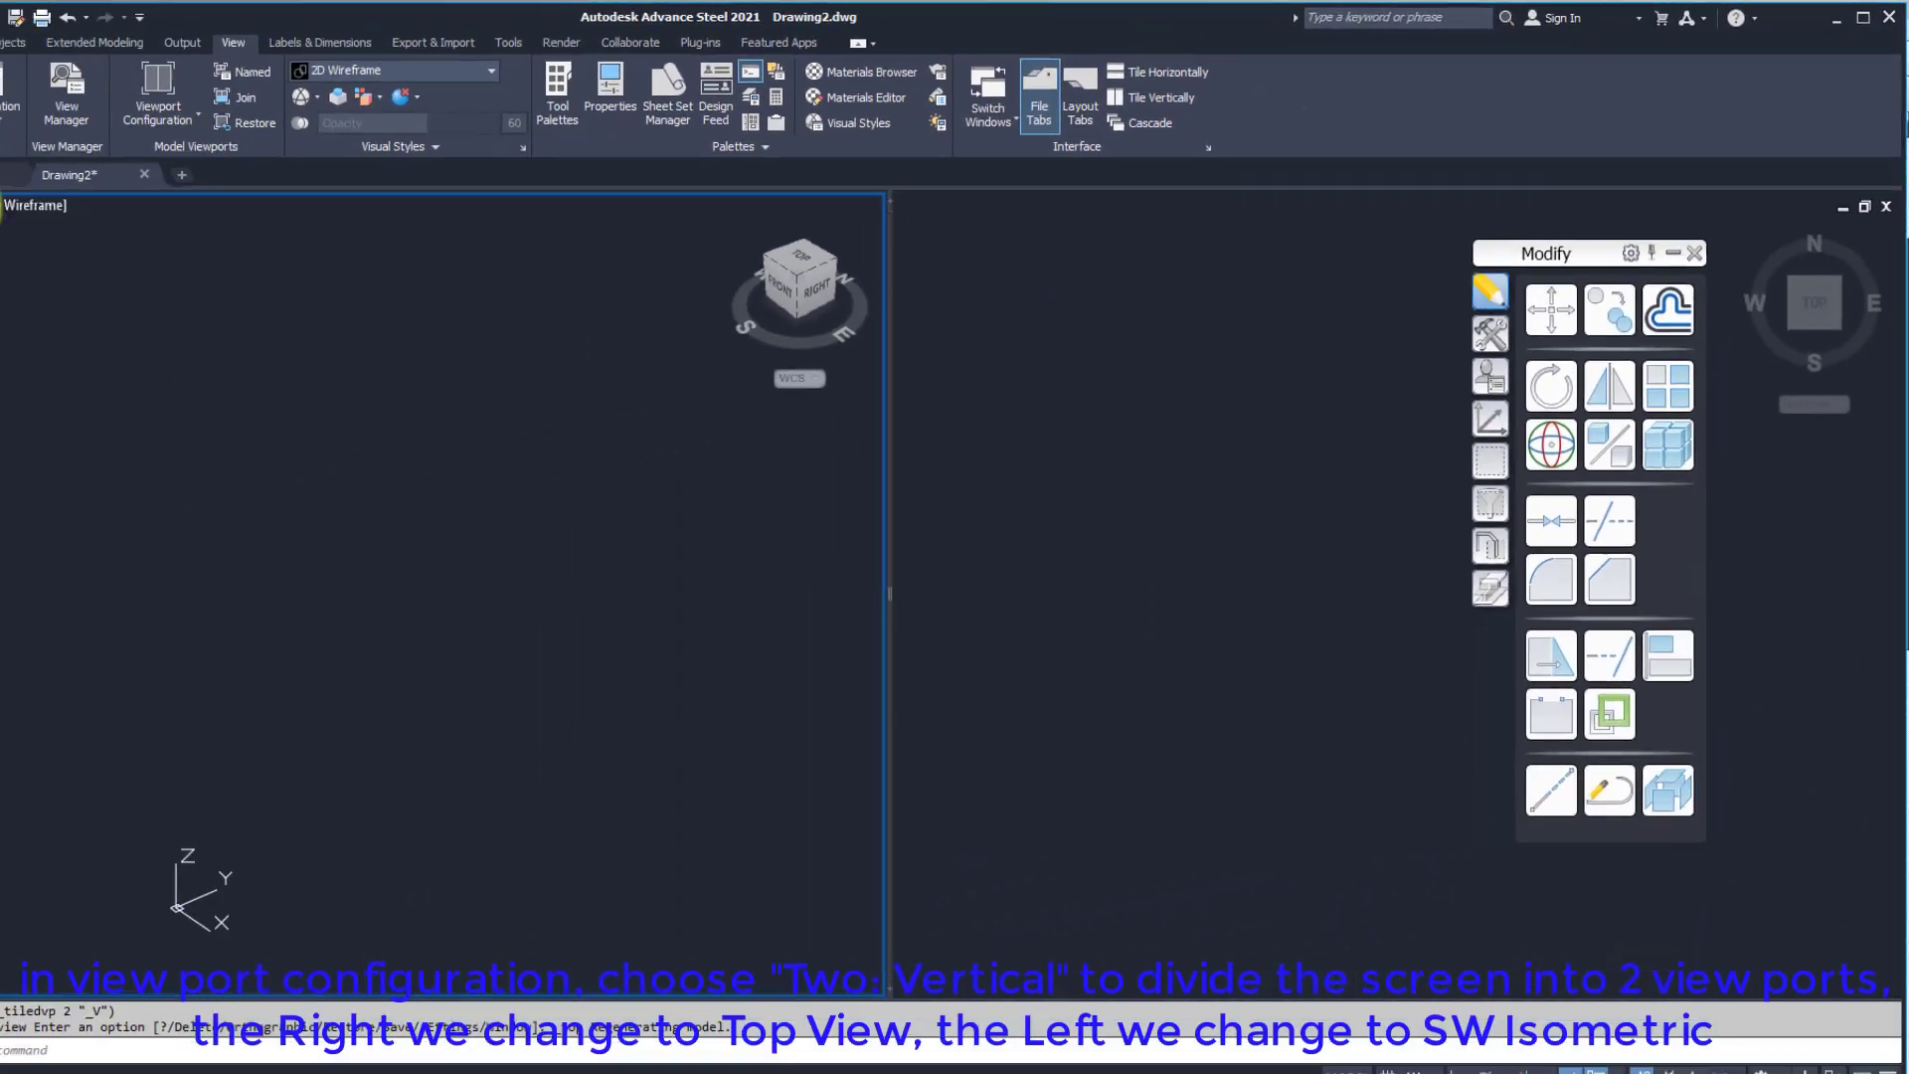
{"action": "left_click", "coordinate": [60, 209]}
{"action": "left_click", "coordinate": [192, 533]}
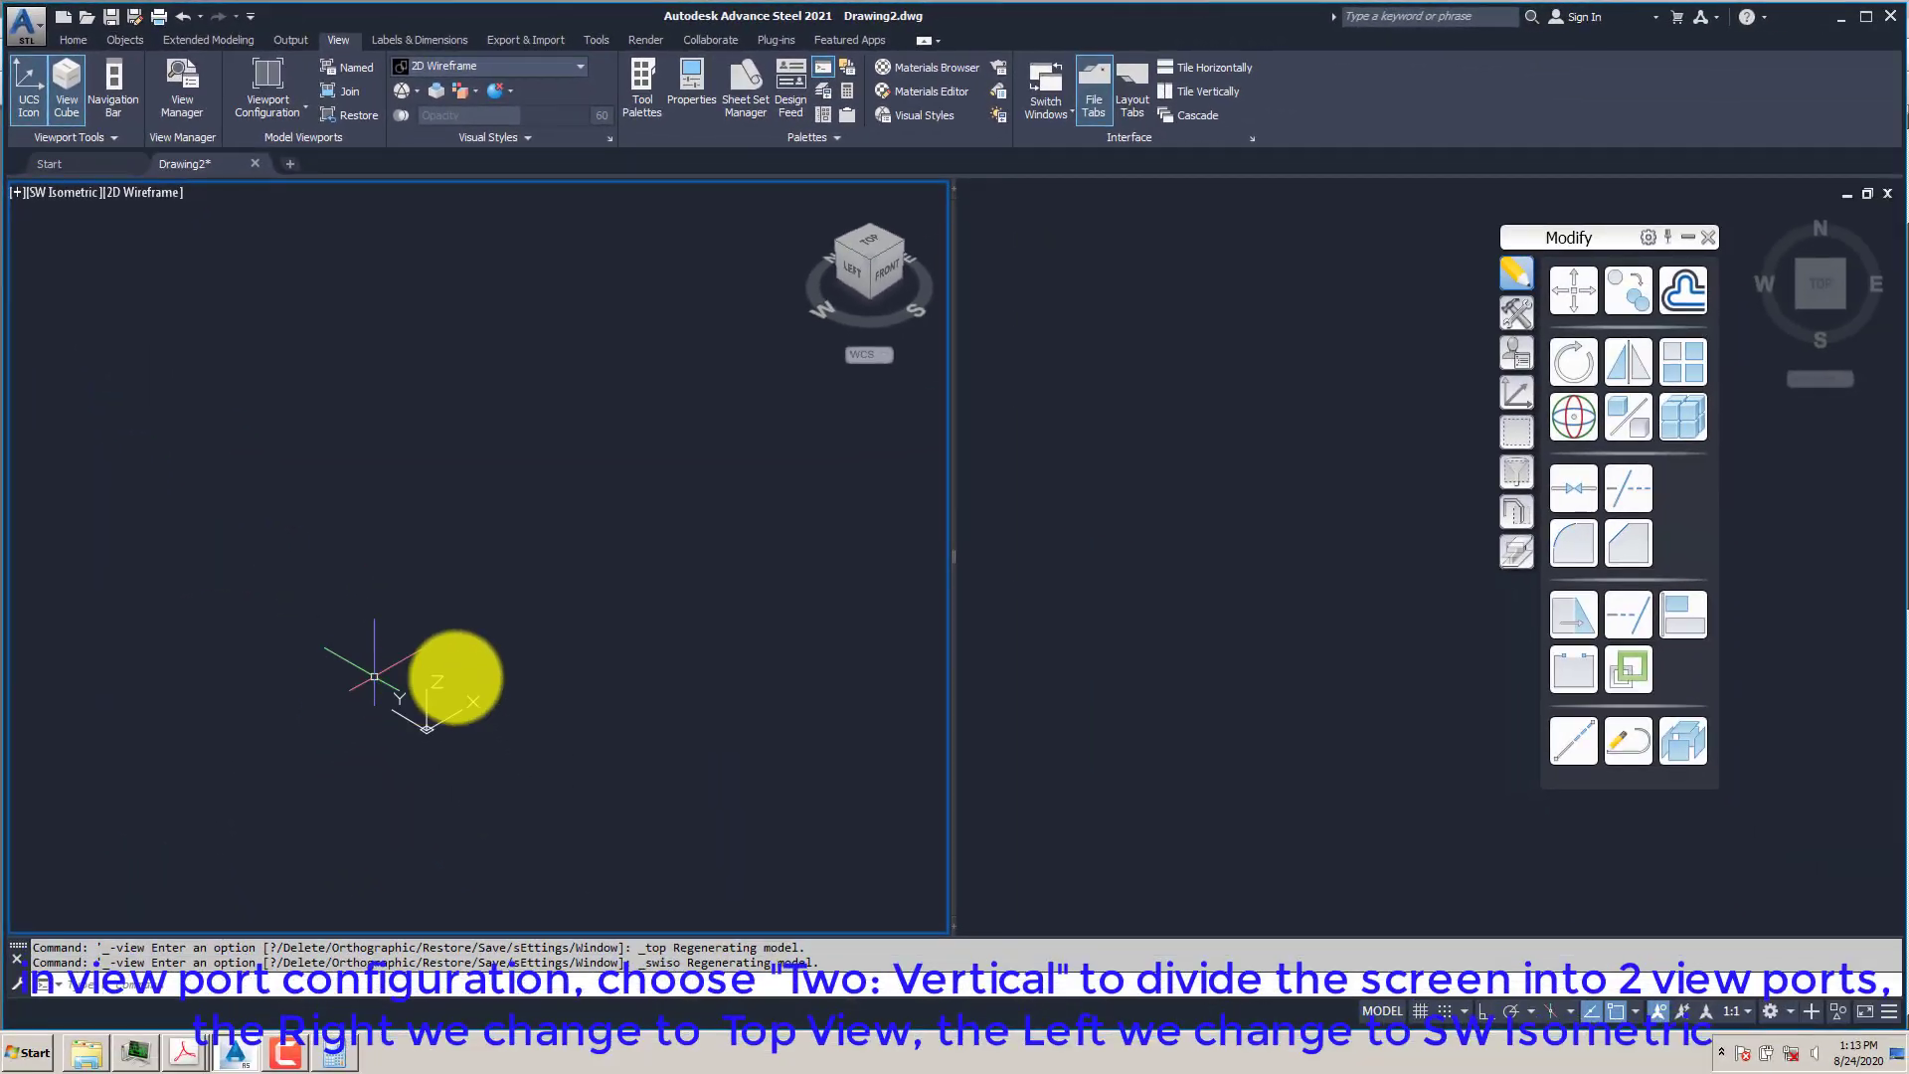
- Start a rectangular Building Grid with its first diagonal point at the origin 0,0
{"action": "left_click", "coordinate": [74, 40]}
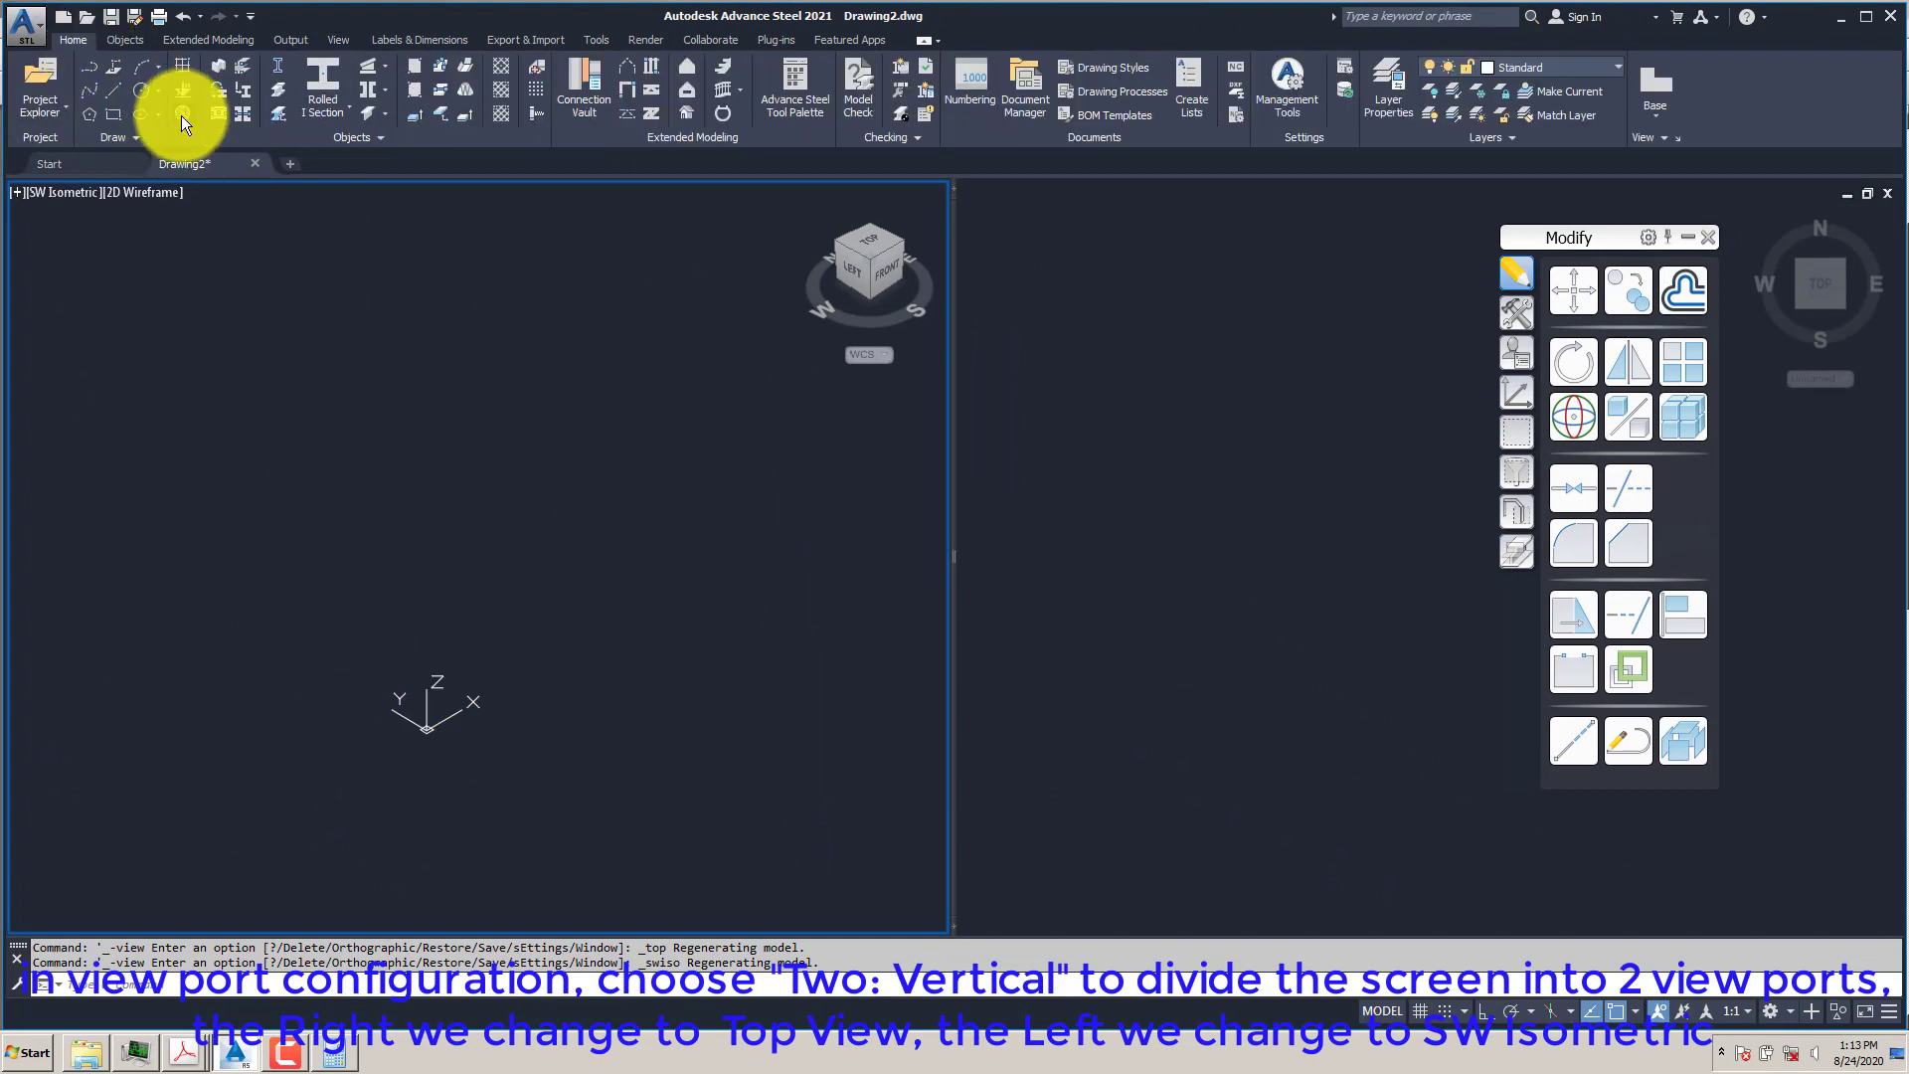
{"action": "left_click", "coordinate": [125, 40]}
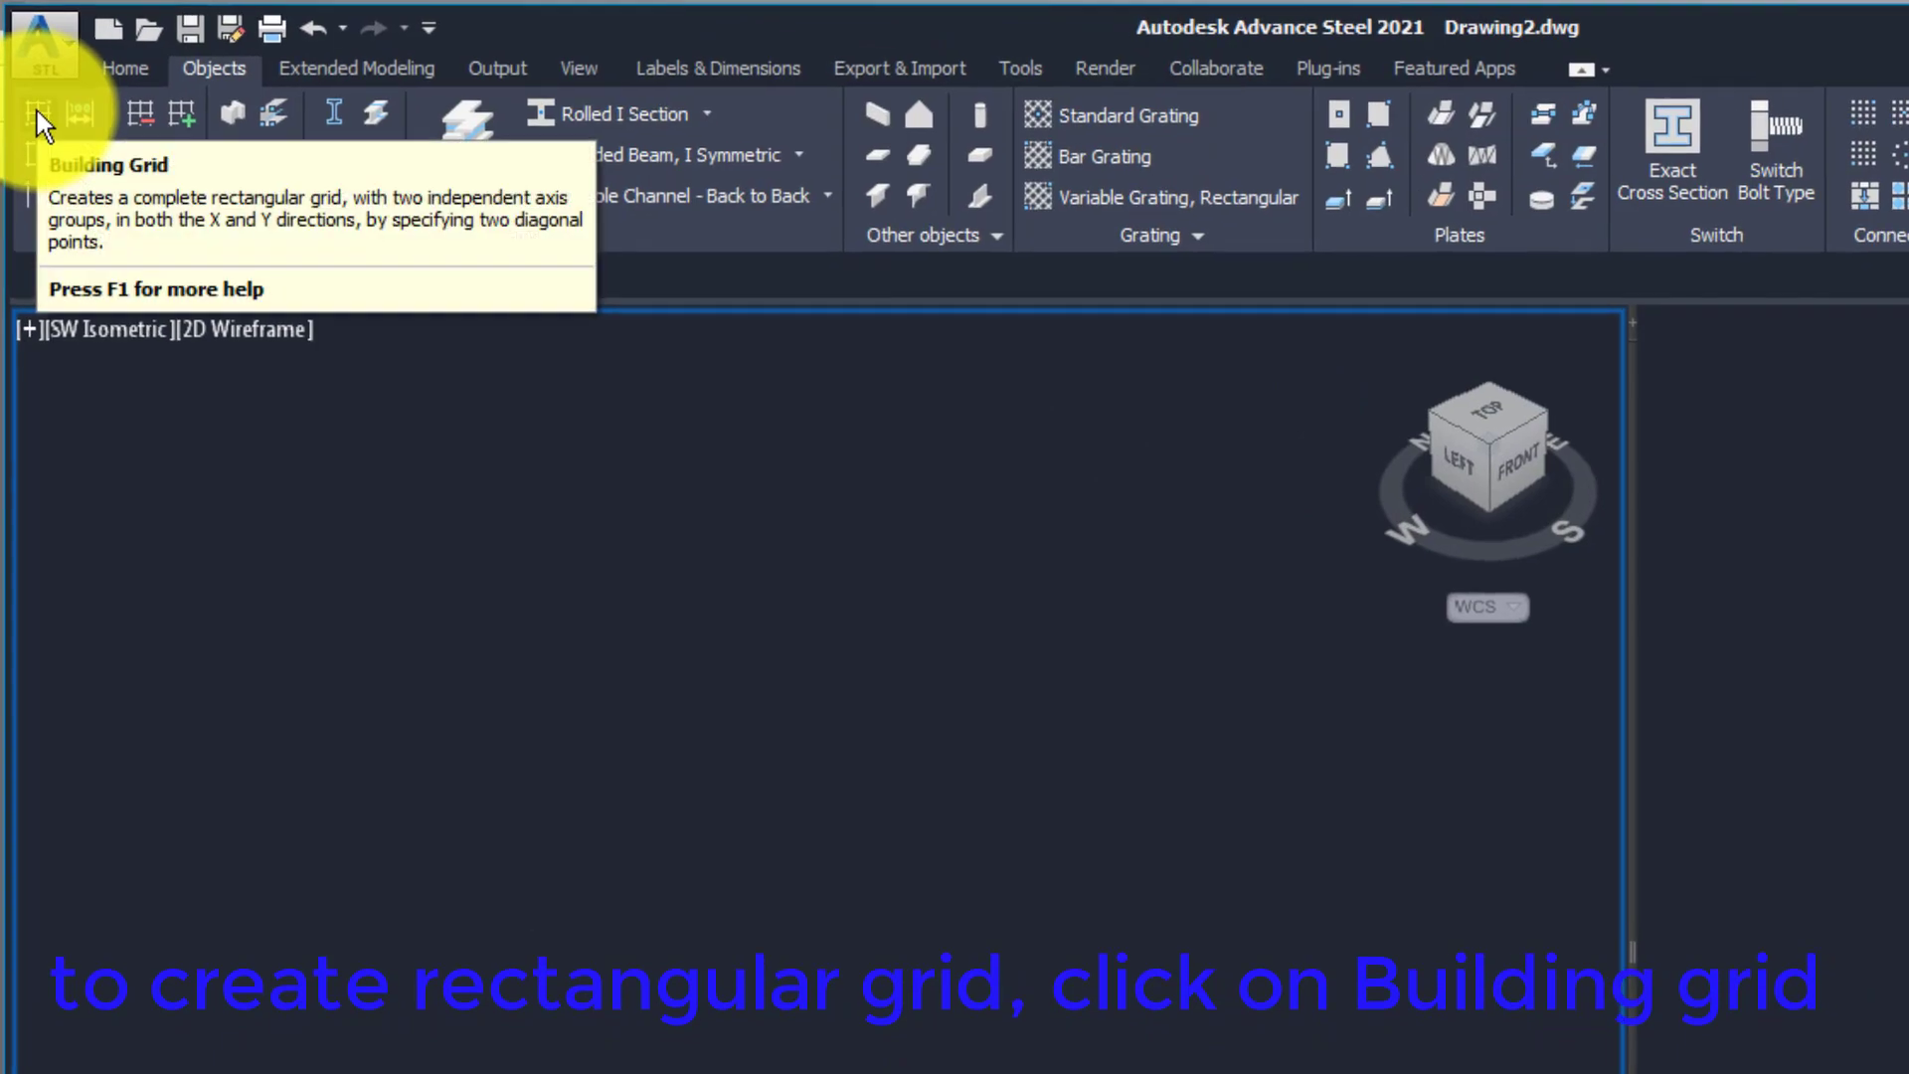
{"action": "left_click", "coordinate": [36, 110]}
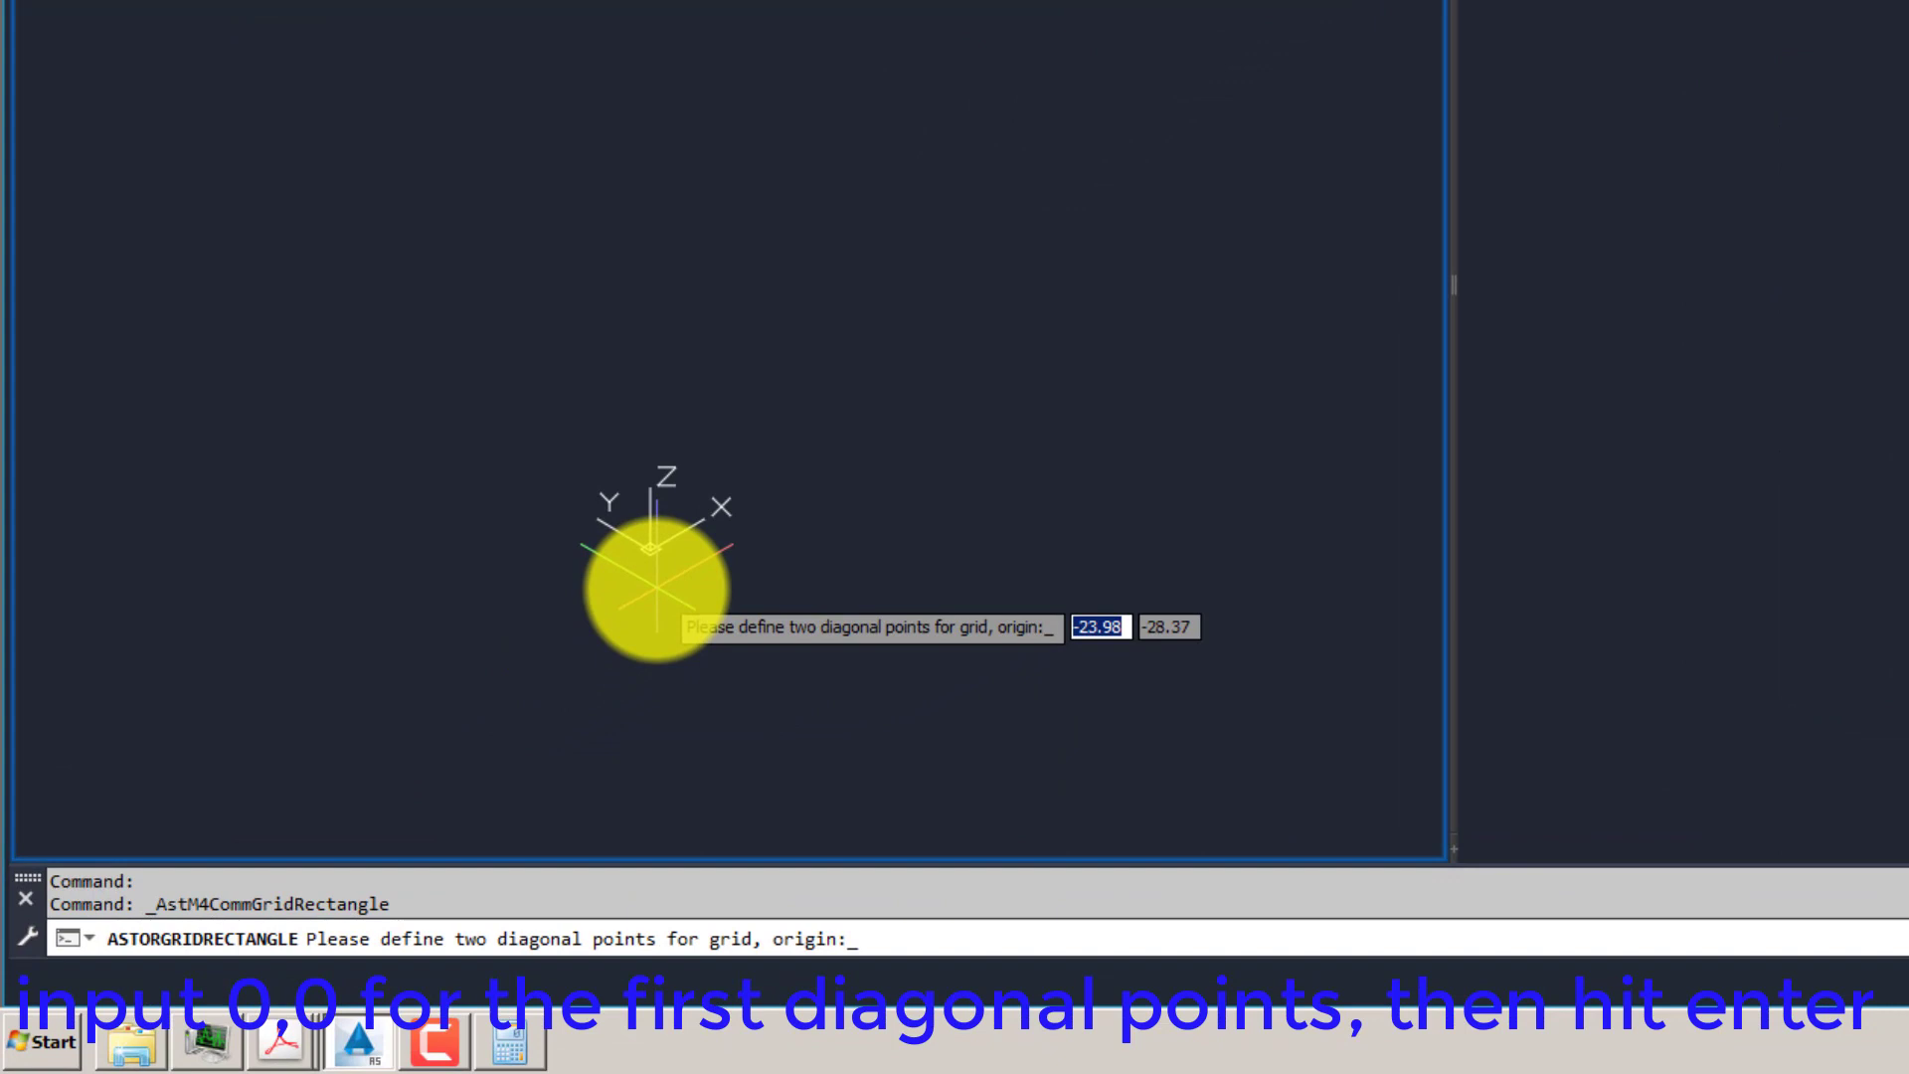
{"action": "type", "text": "0,0"}
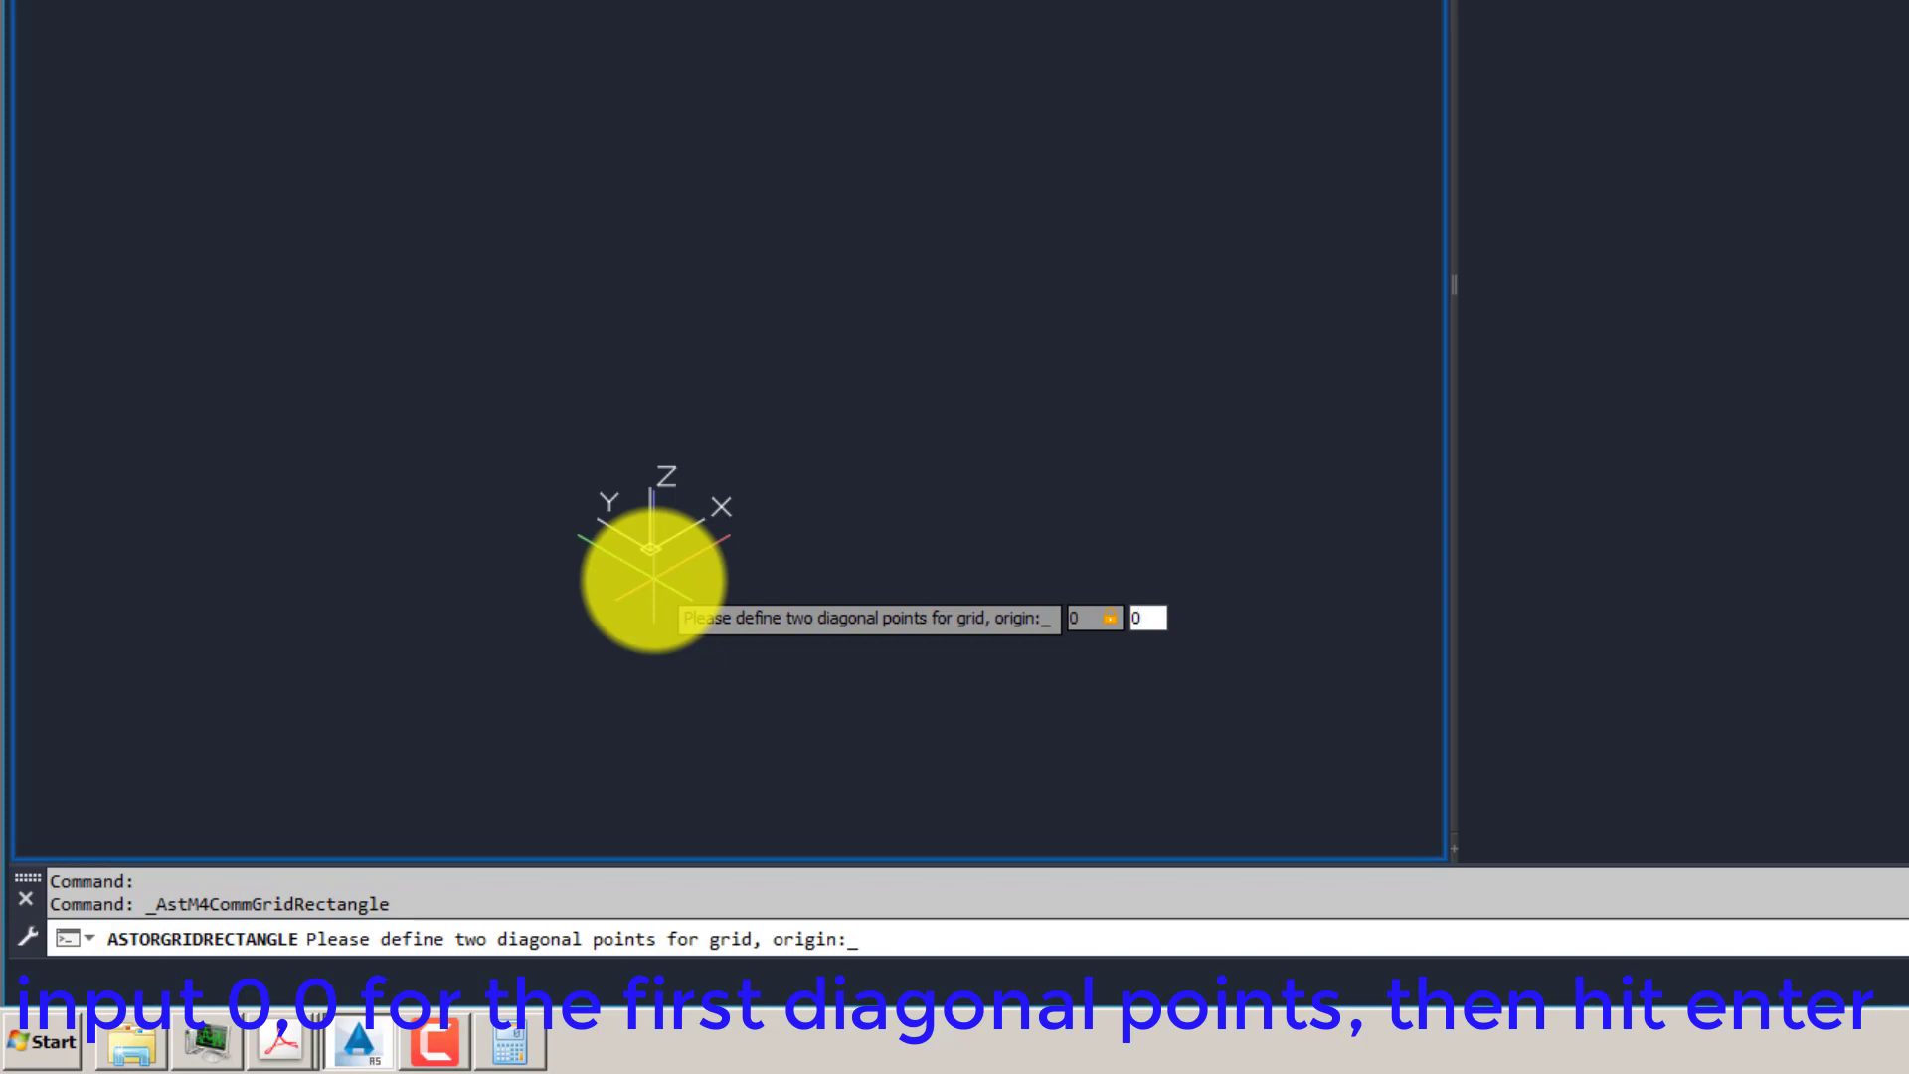
{"action": "key", "text": "Return"}
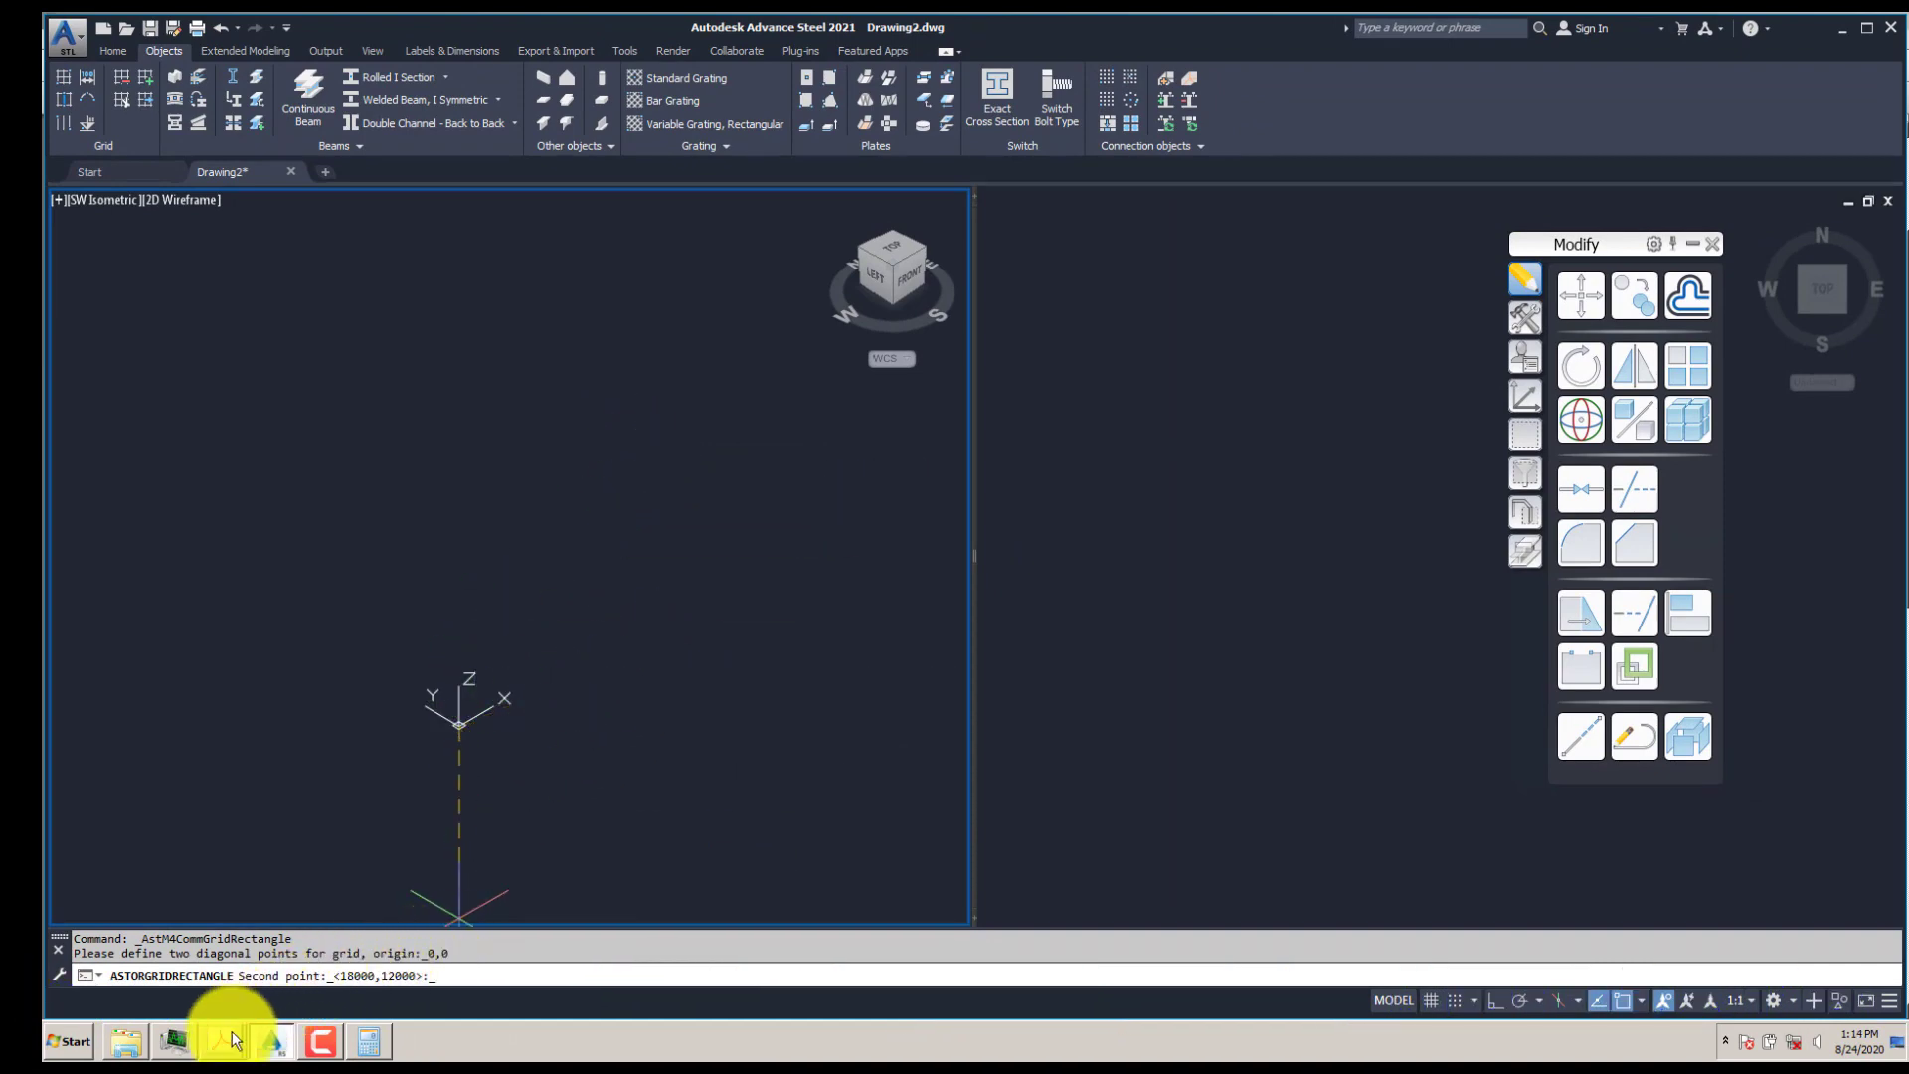
- Check the bay dimensions in the SHT-01 drawing and the overall grid length in Calculator, returning to Advance Steel
{"action": "mouse_move", "coordinate": [350, 1040]}
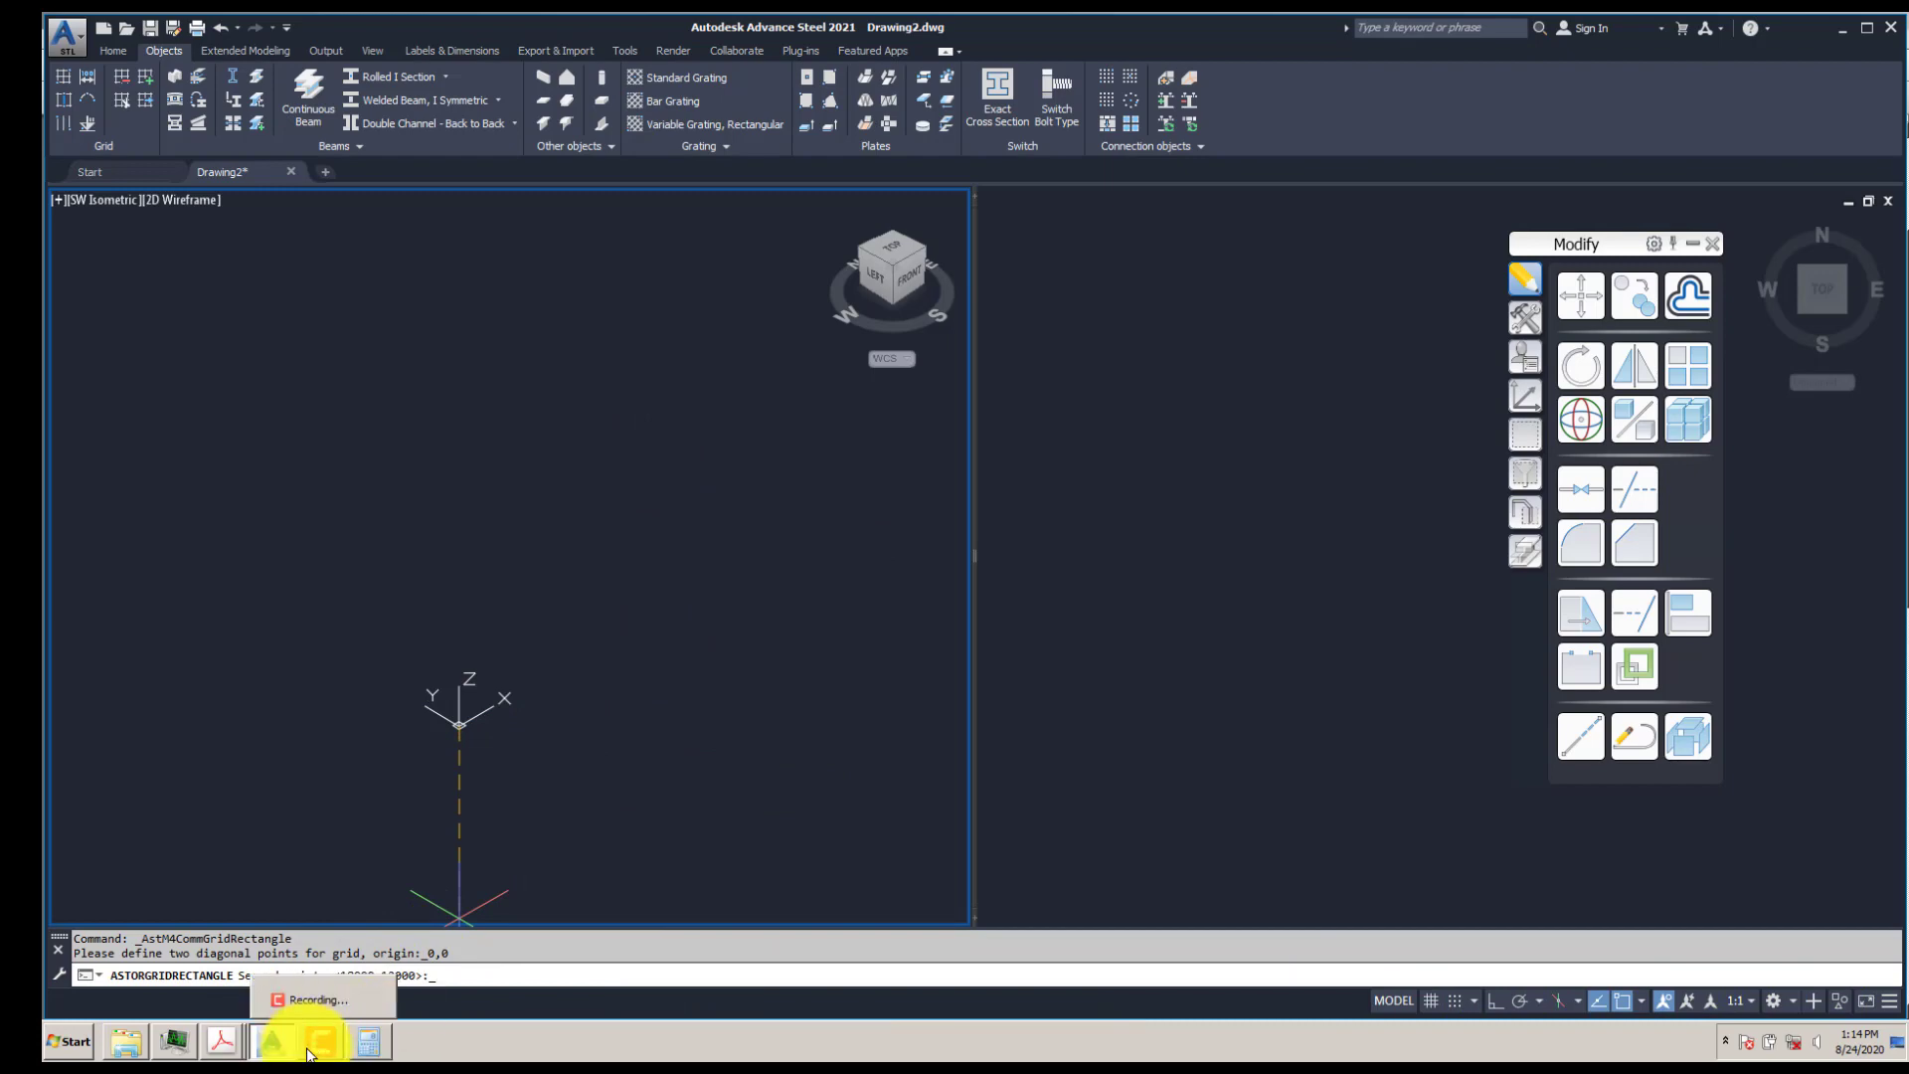
{"action": "left_click", "coordinate": [219, 1039]}
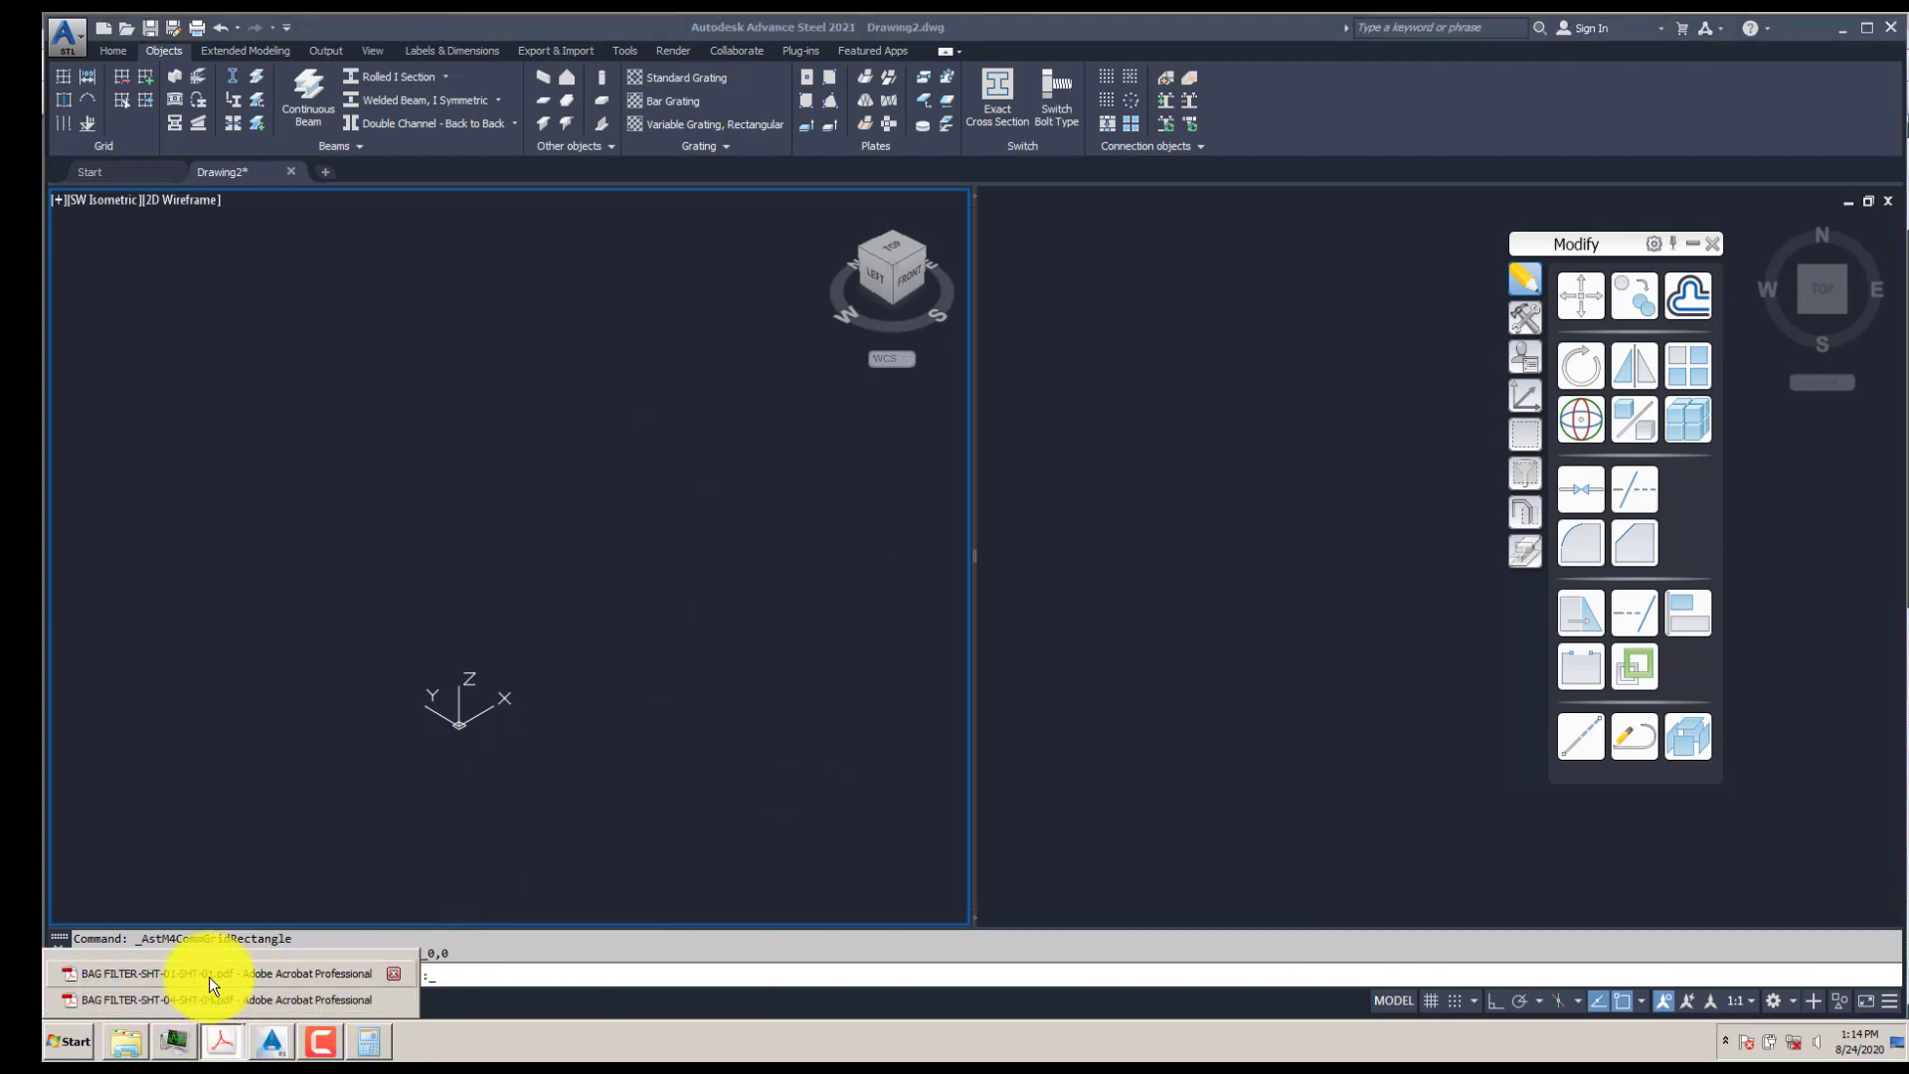
{"action": "left_click", "coordinate": [208, 977]}
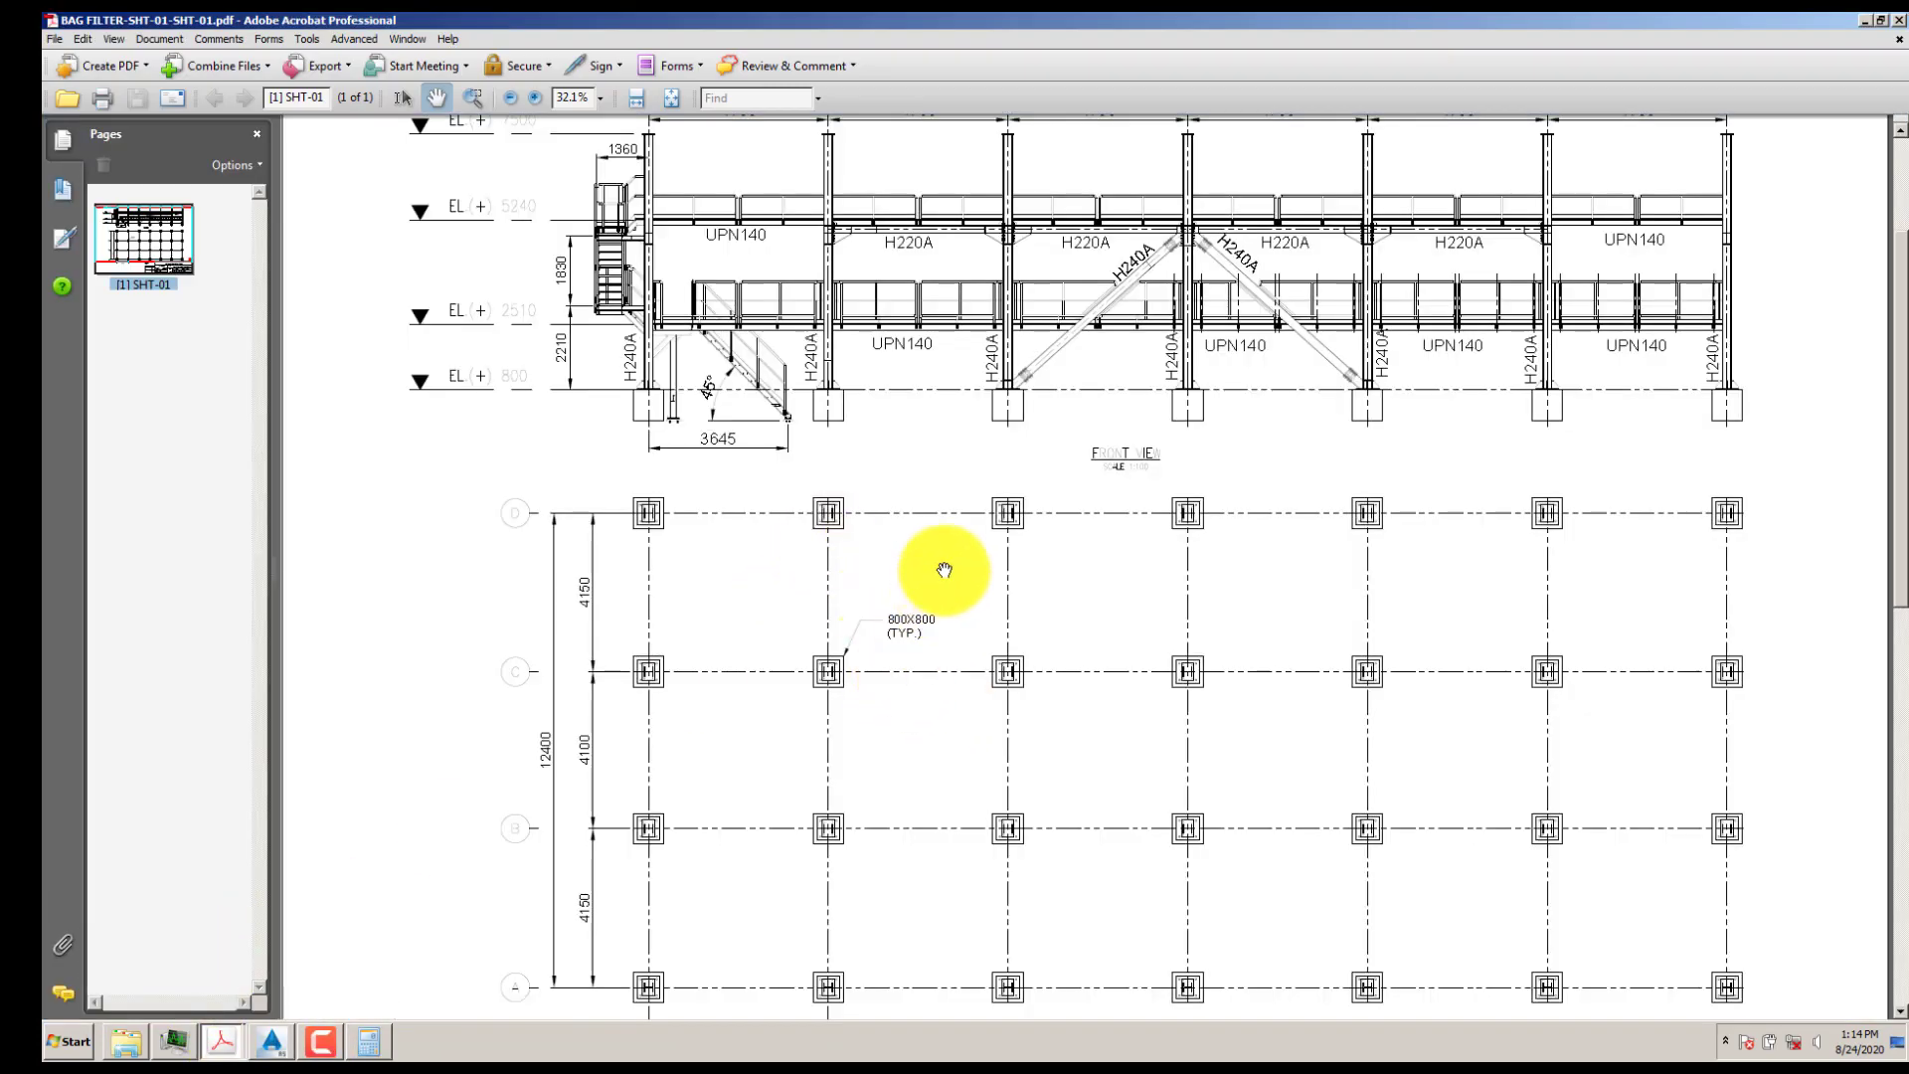
{"action": "scroll", "coordinate": [930, 617], "scroll_direction": "up", "scroll_amount": 1}
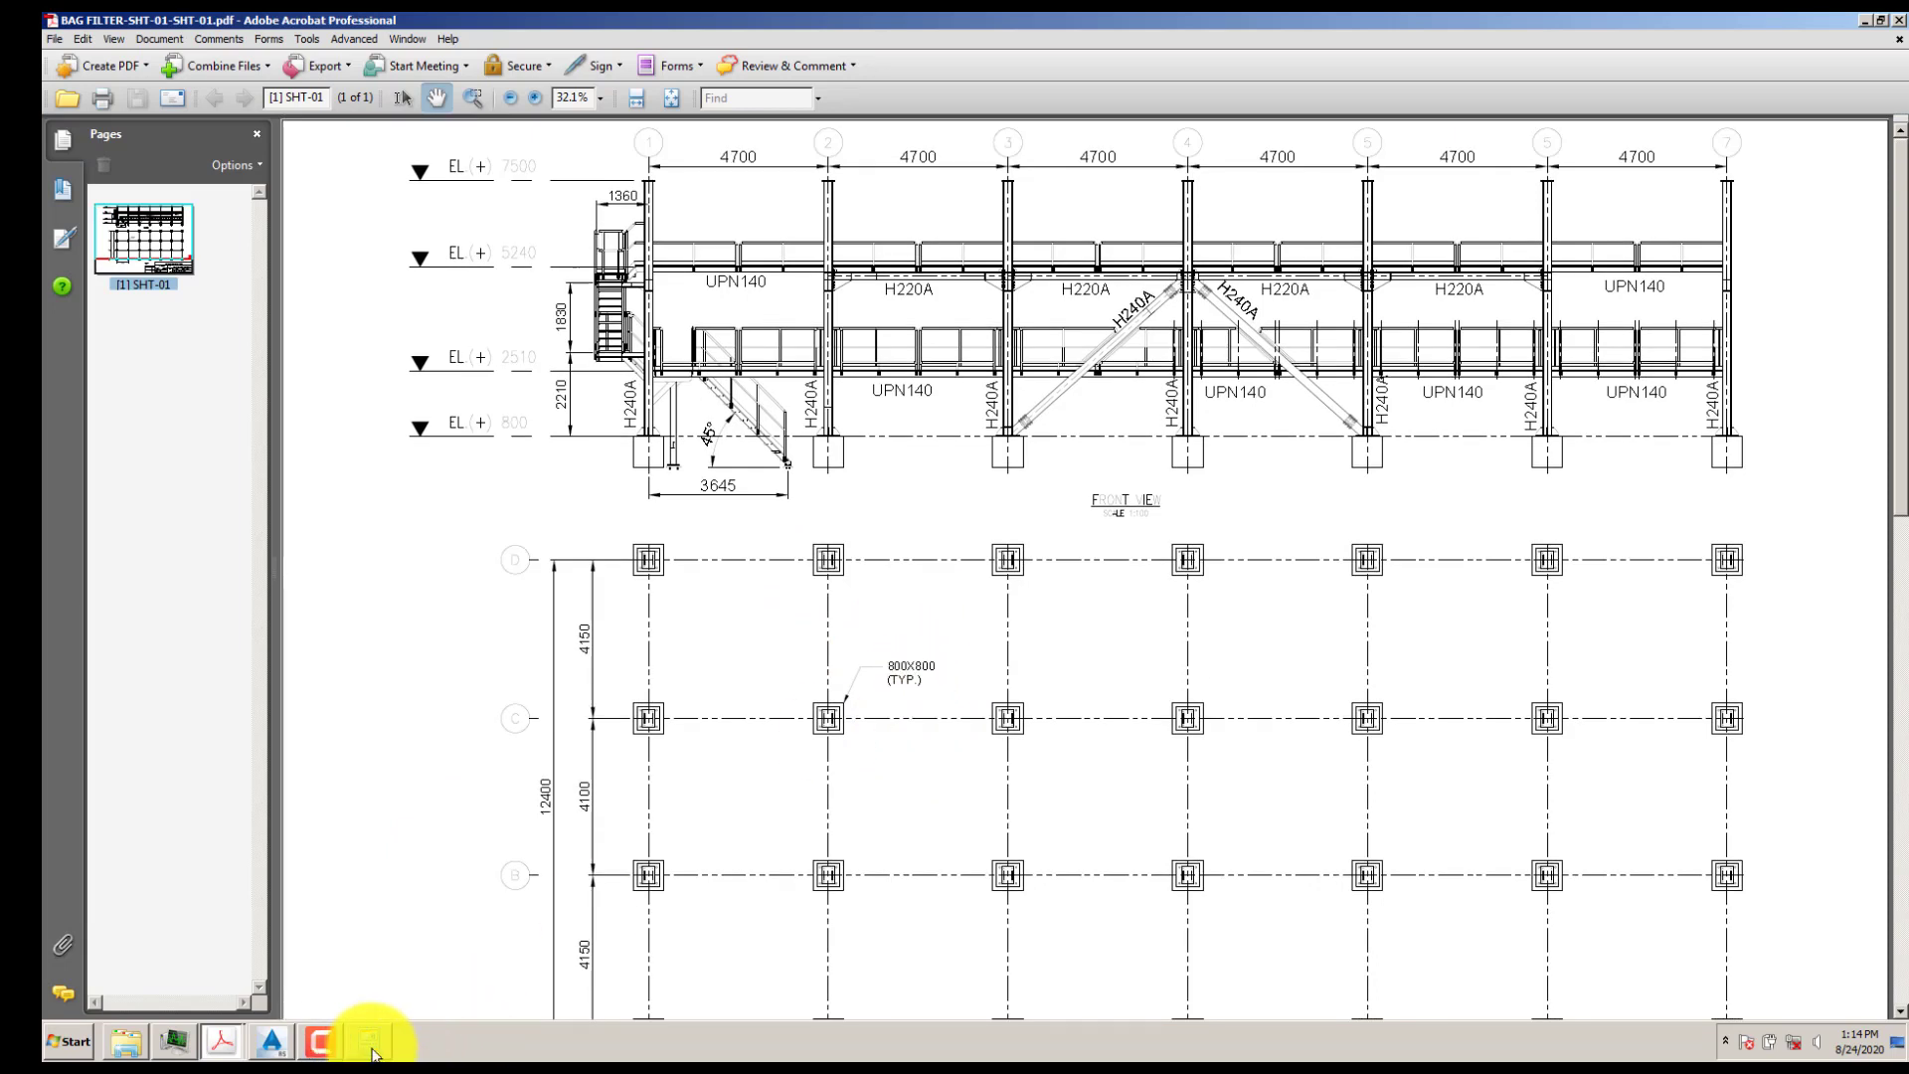
{"action": "mouse_move", "coordinate": [372, 1052]}
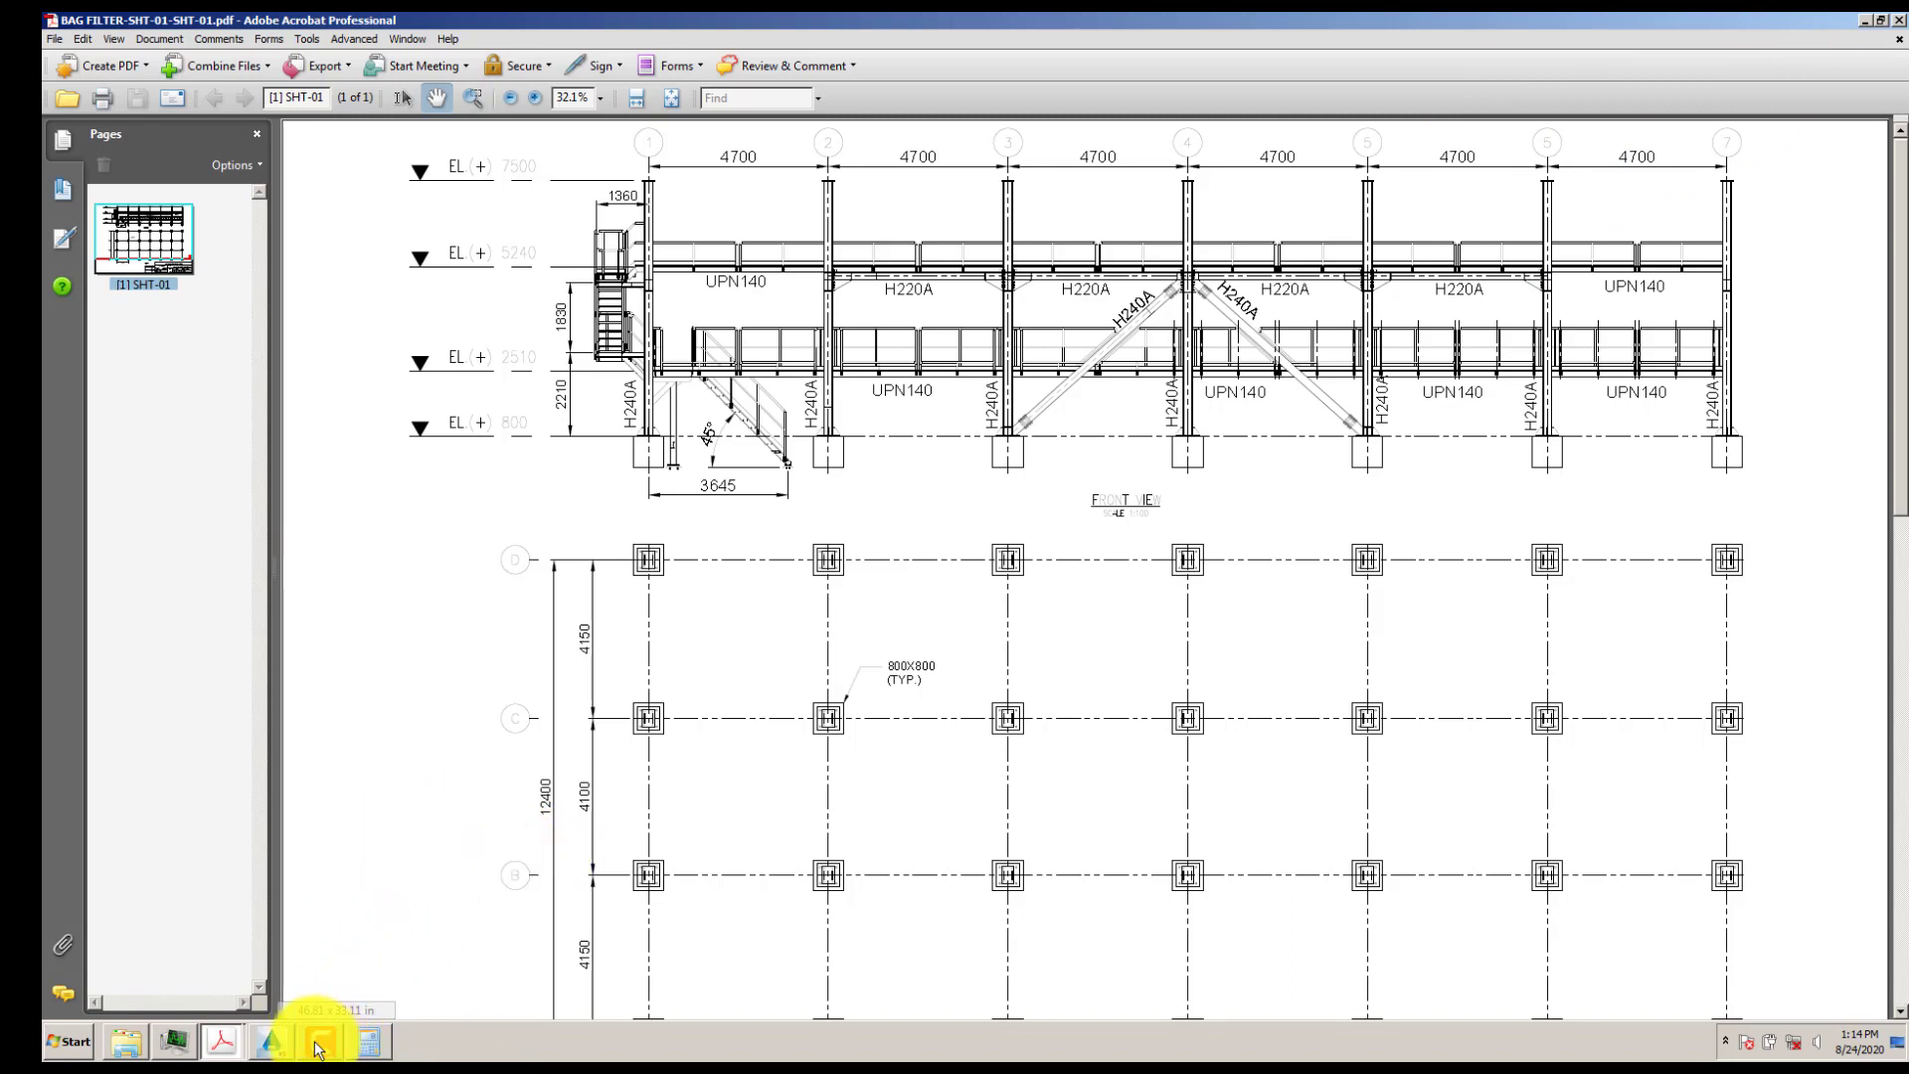
{"action": "left_click", "coordinate": [270, 1041]}
{"action": "left_click", "coordinate": [369, 1041]}
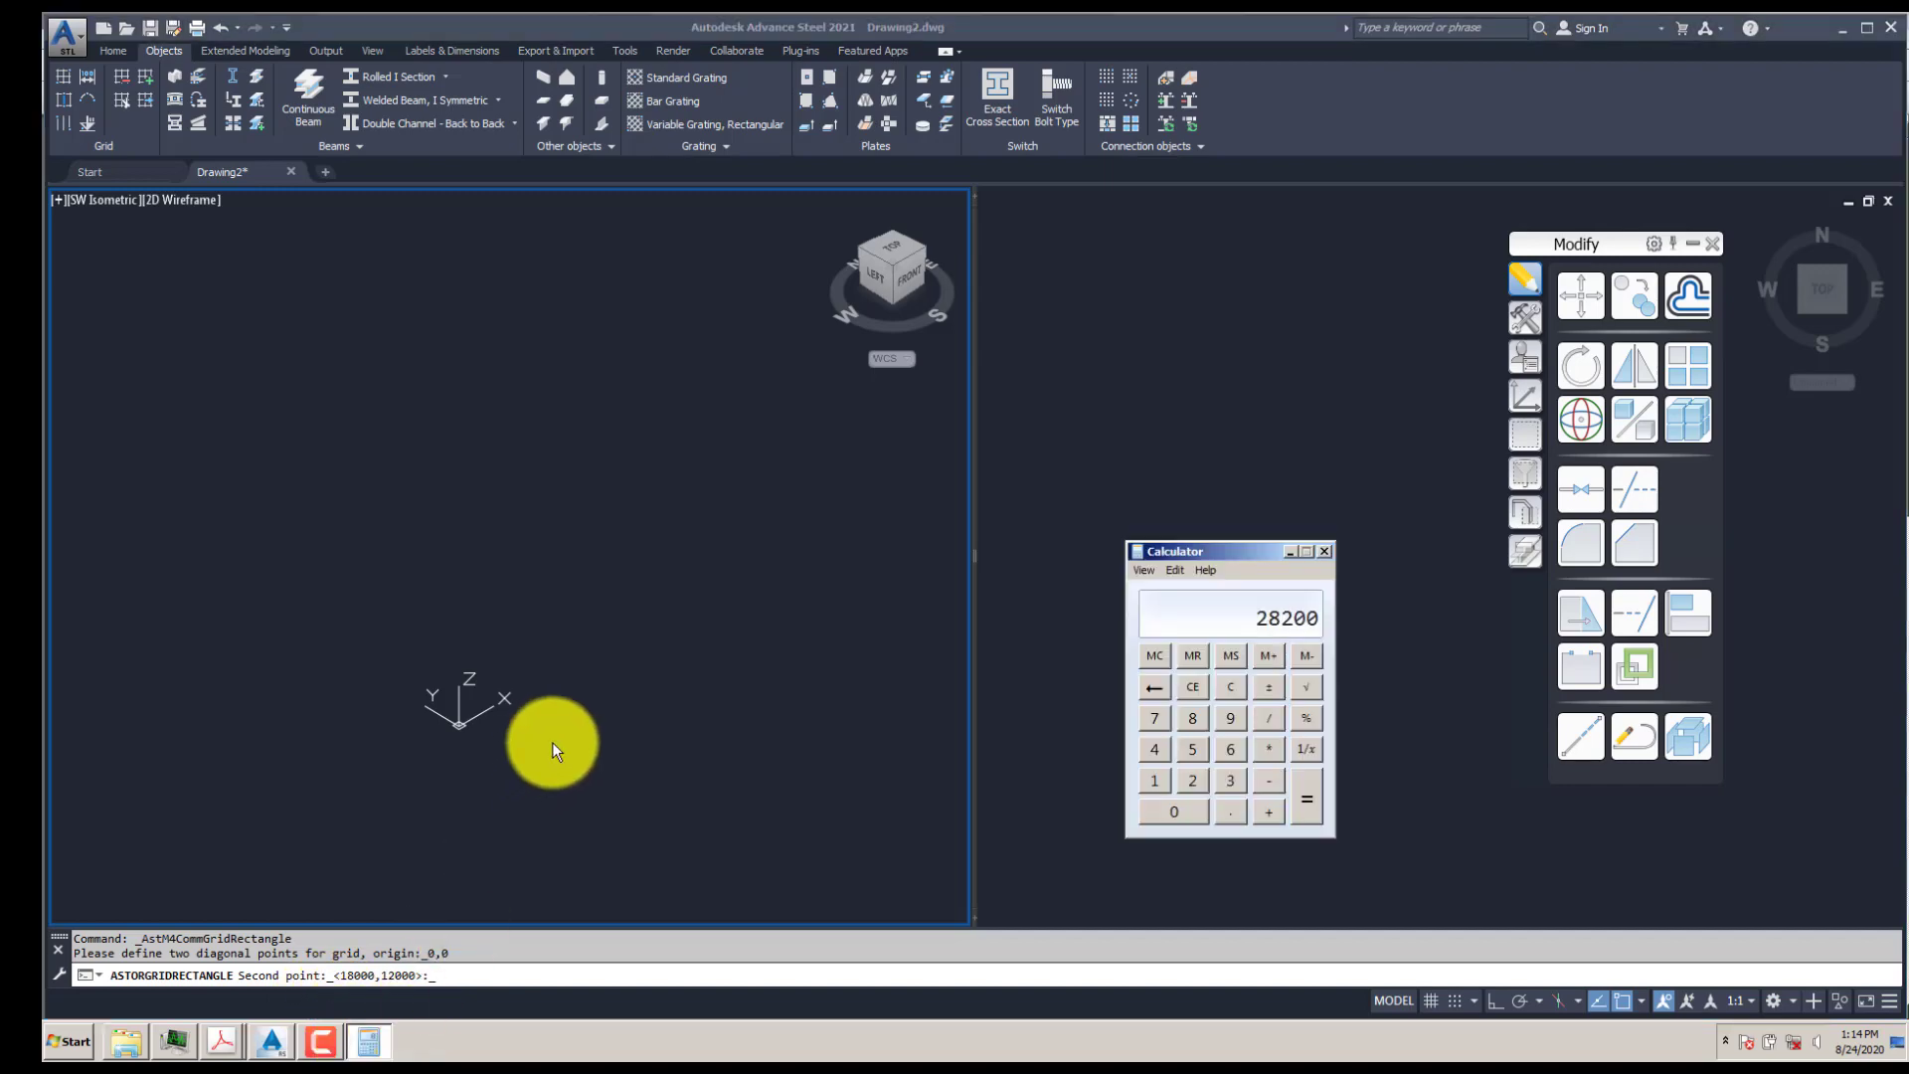
{"action": "left_click", "coordinate": [628, 35]}
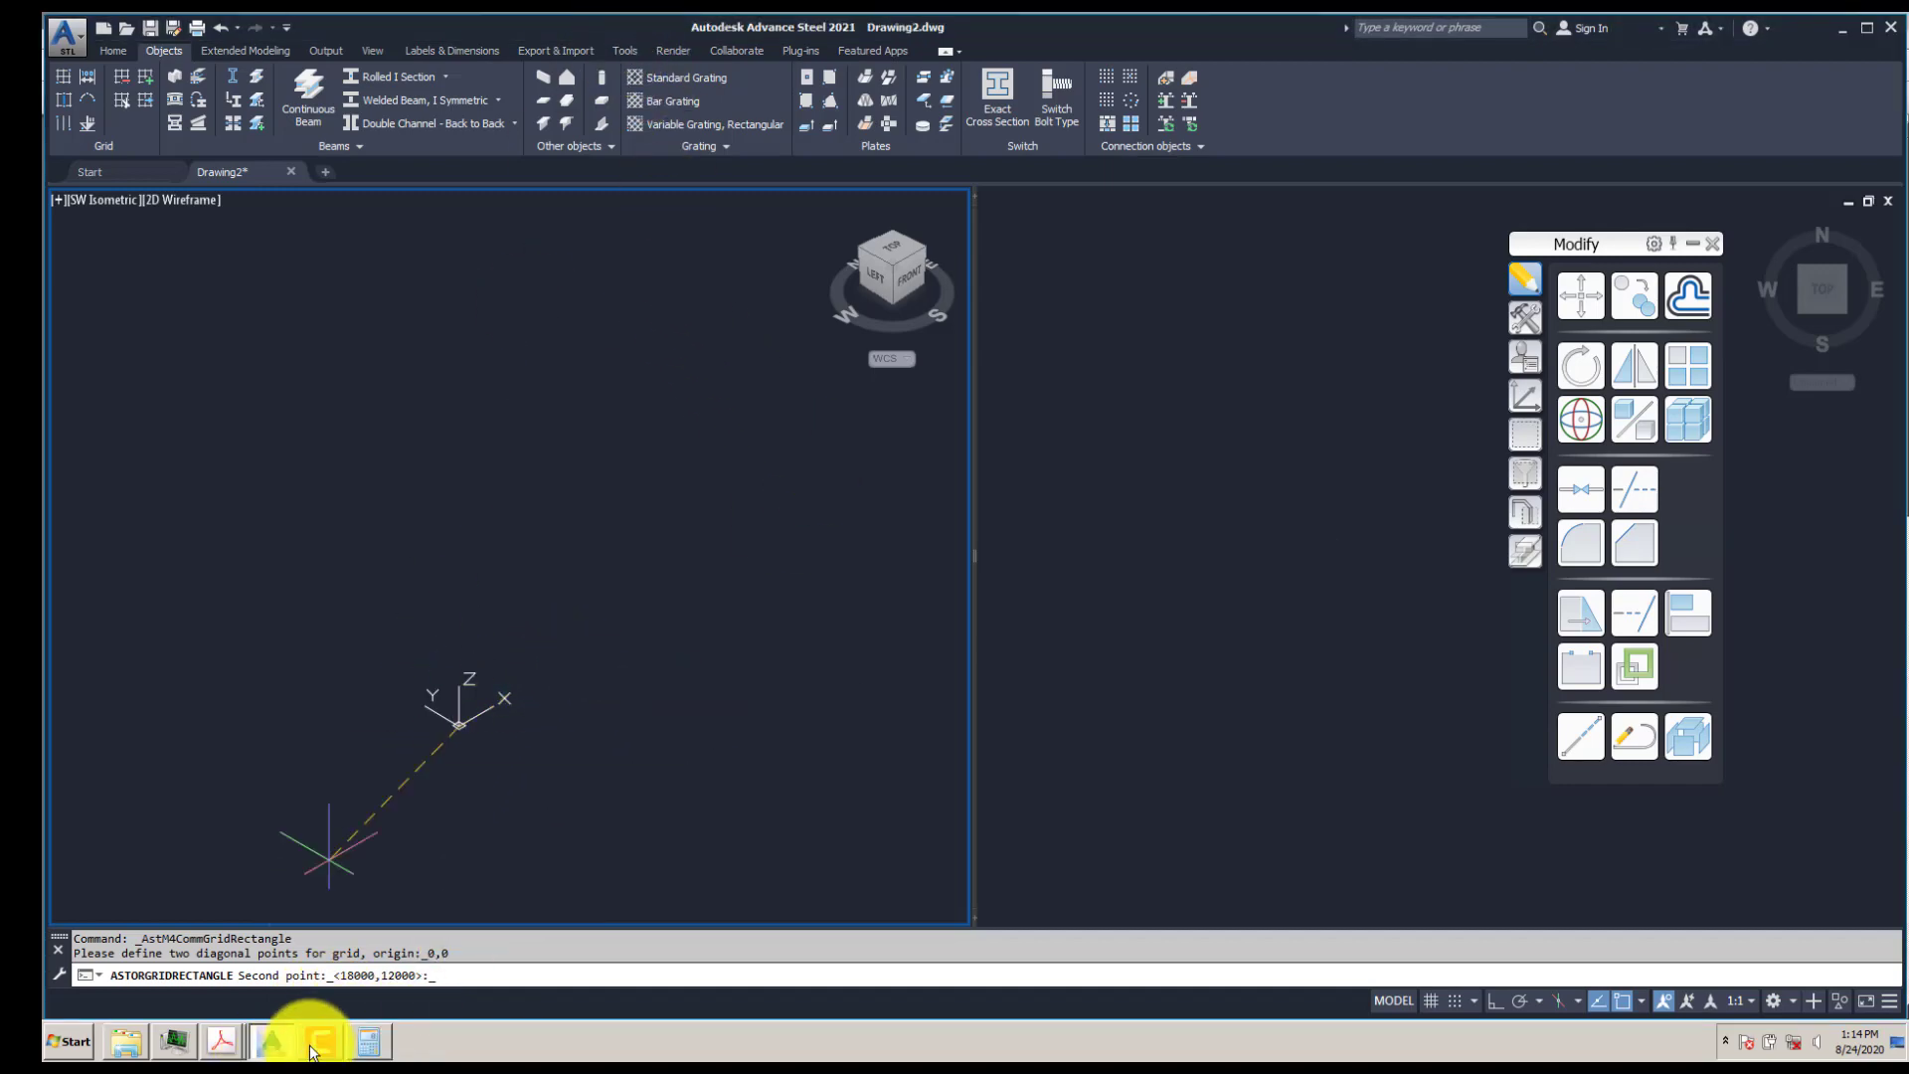
{"action": "left_click", "coordinate": [371, 1042]}
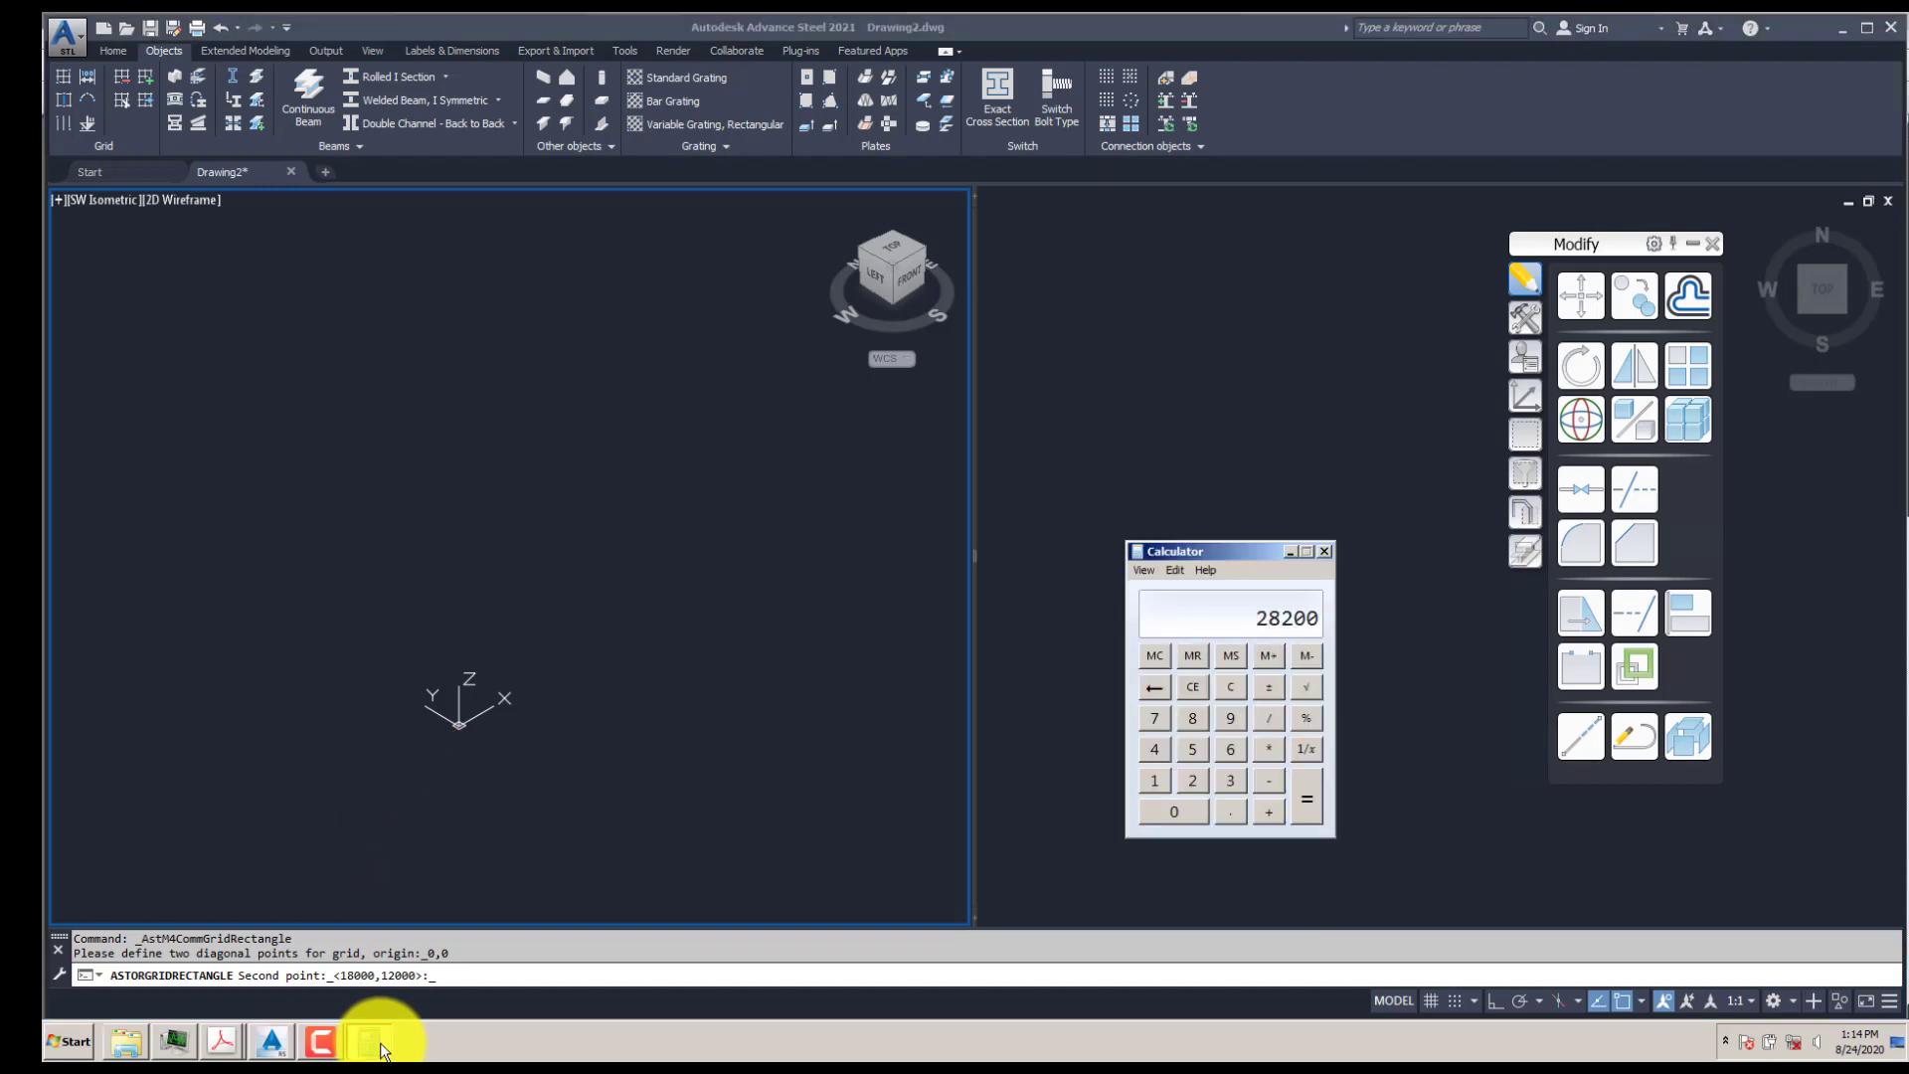
{"action": "left_click", "coordinate": [604, 23]}
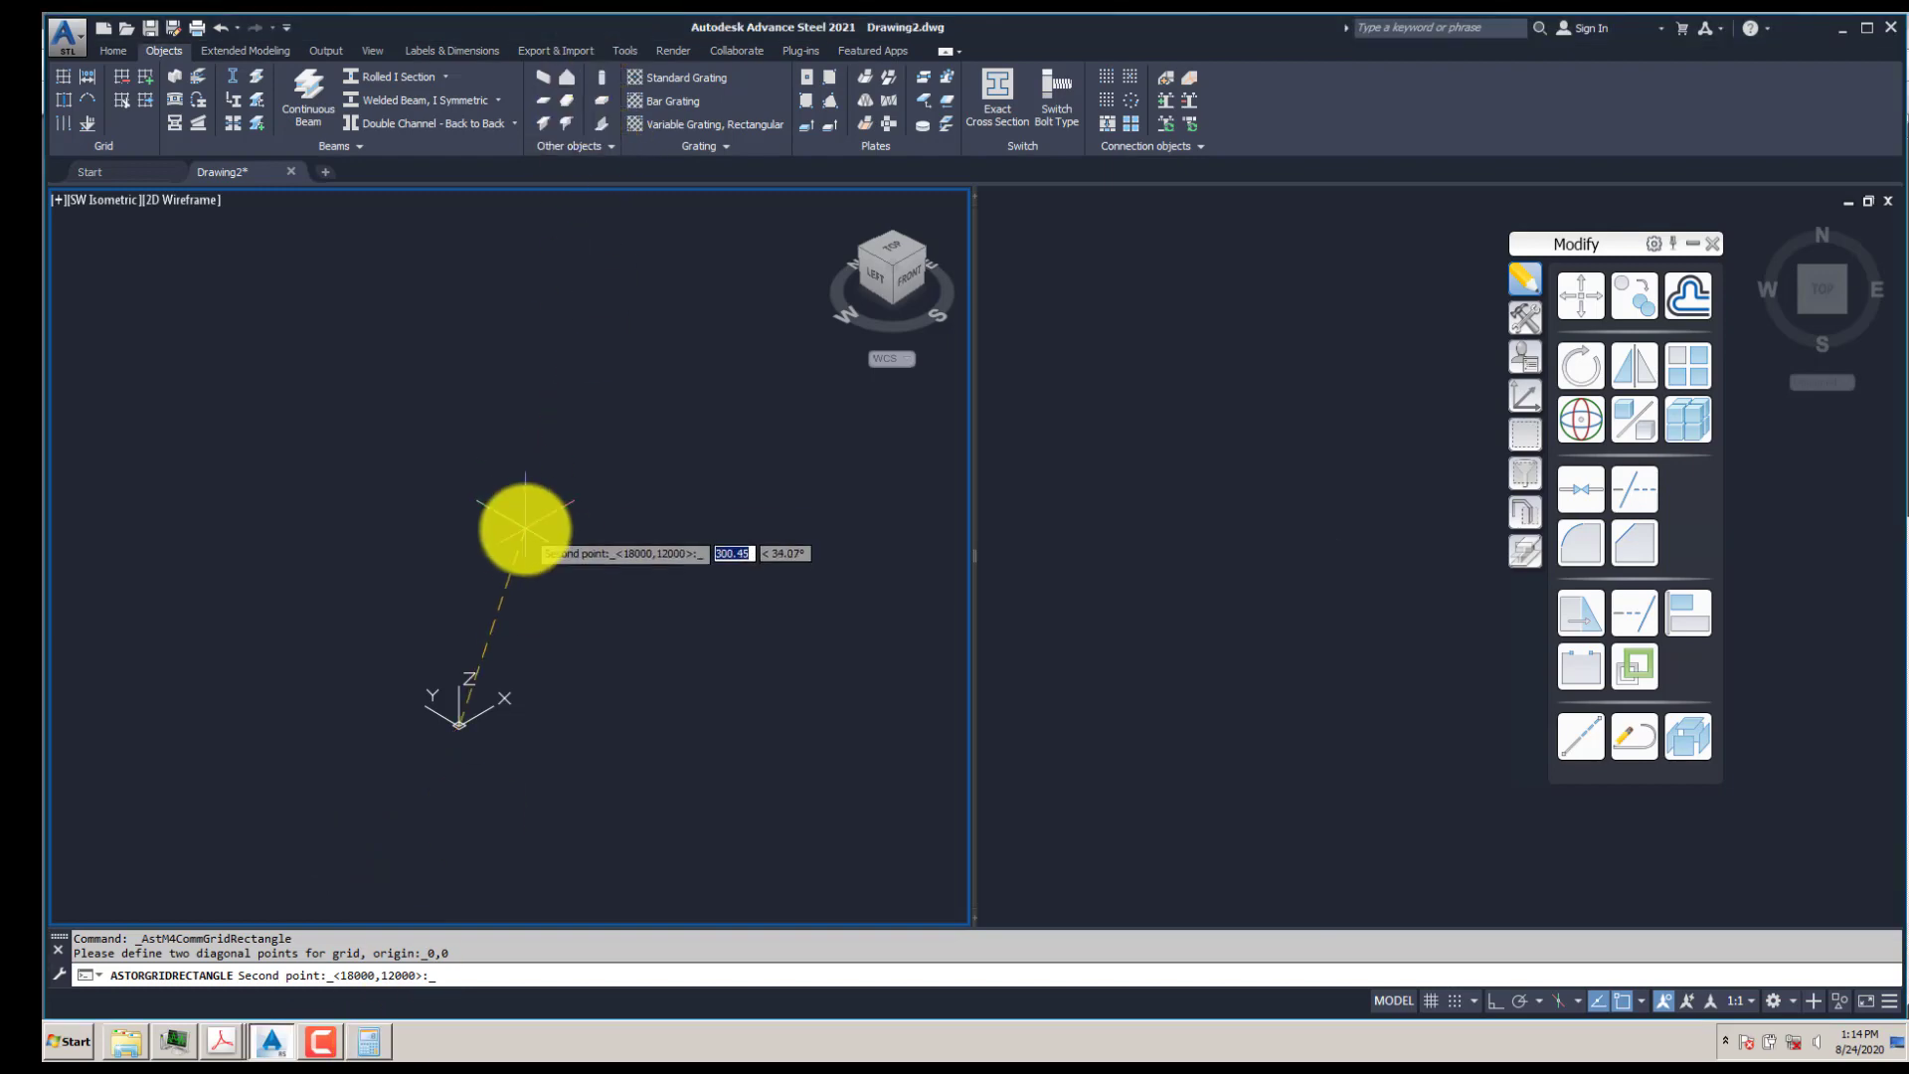
- Complete the building grid with its second diagonal point at 28200,12400, checking the overall width in the SHT-01 plan view
{"action": "type", "text": "28200"}
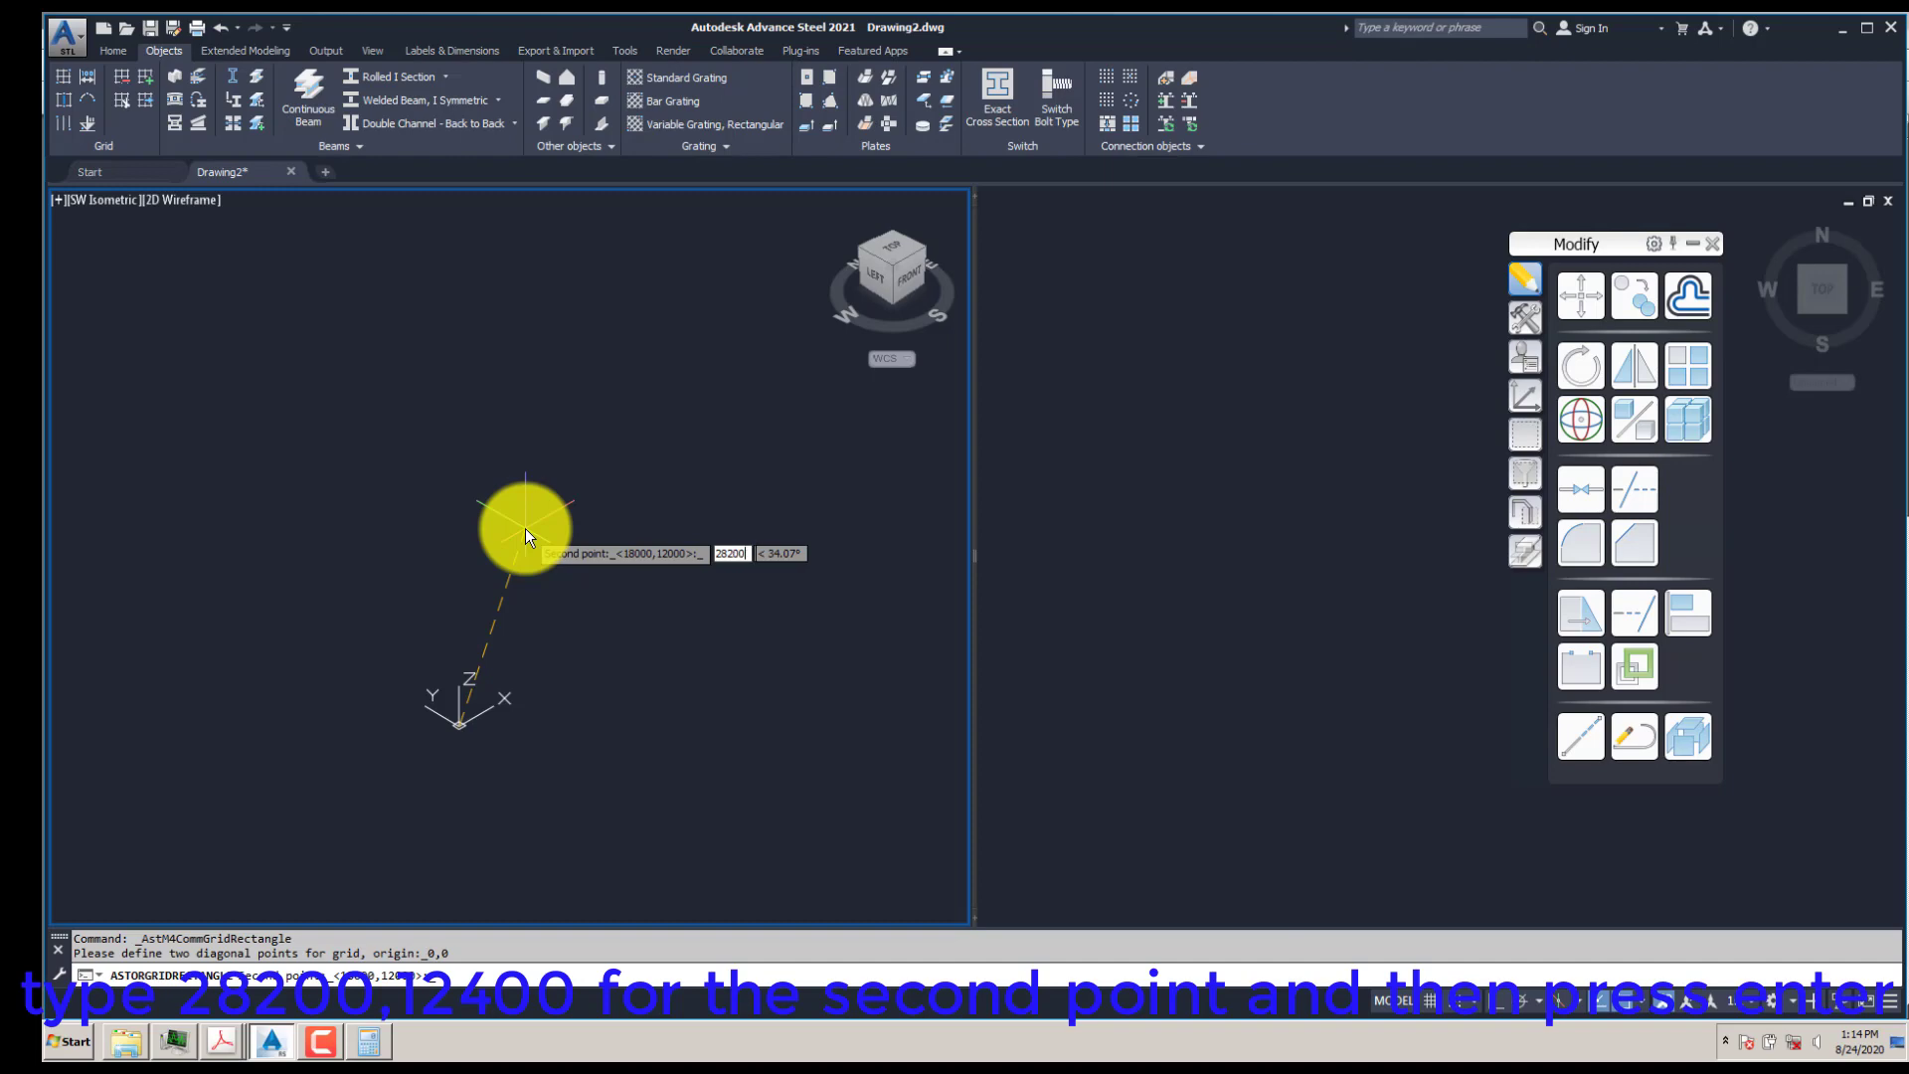
{"action": "type", "text": ","}
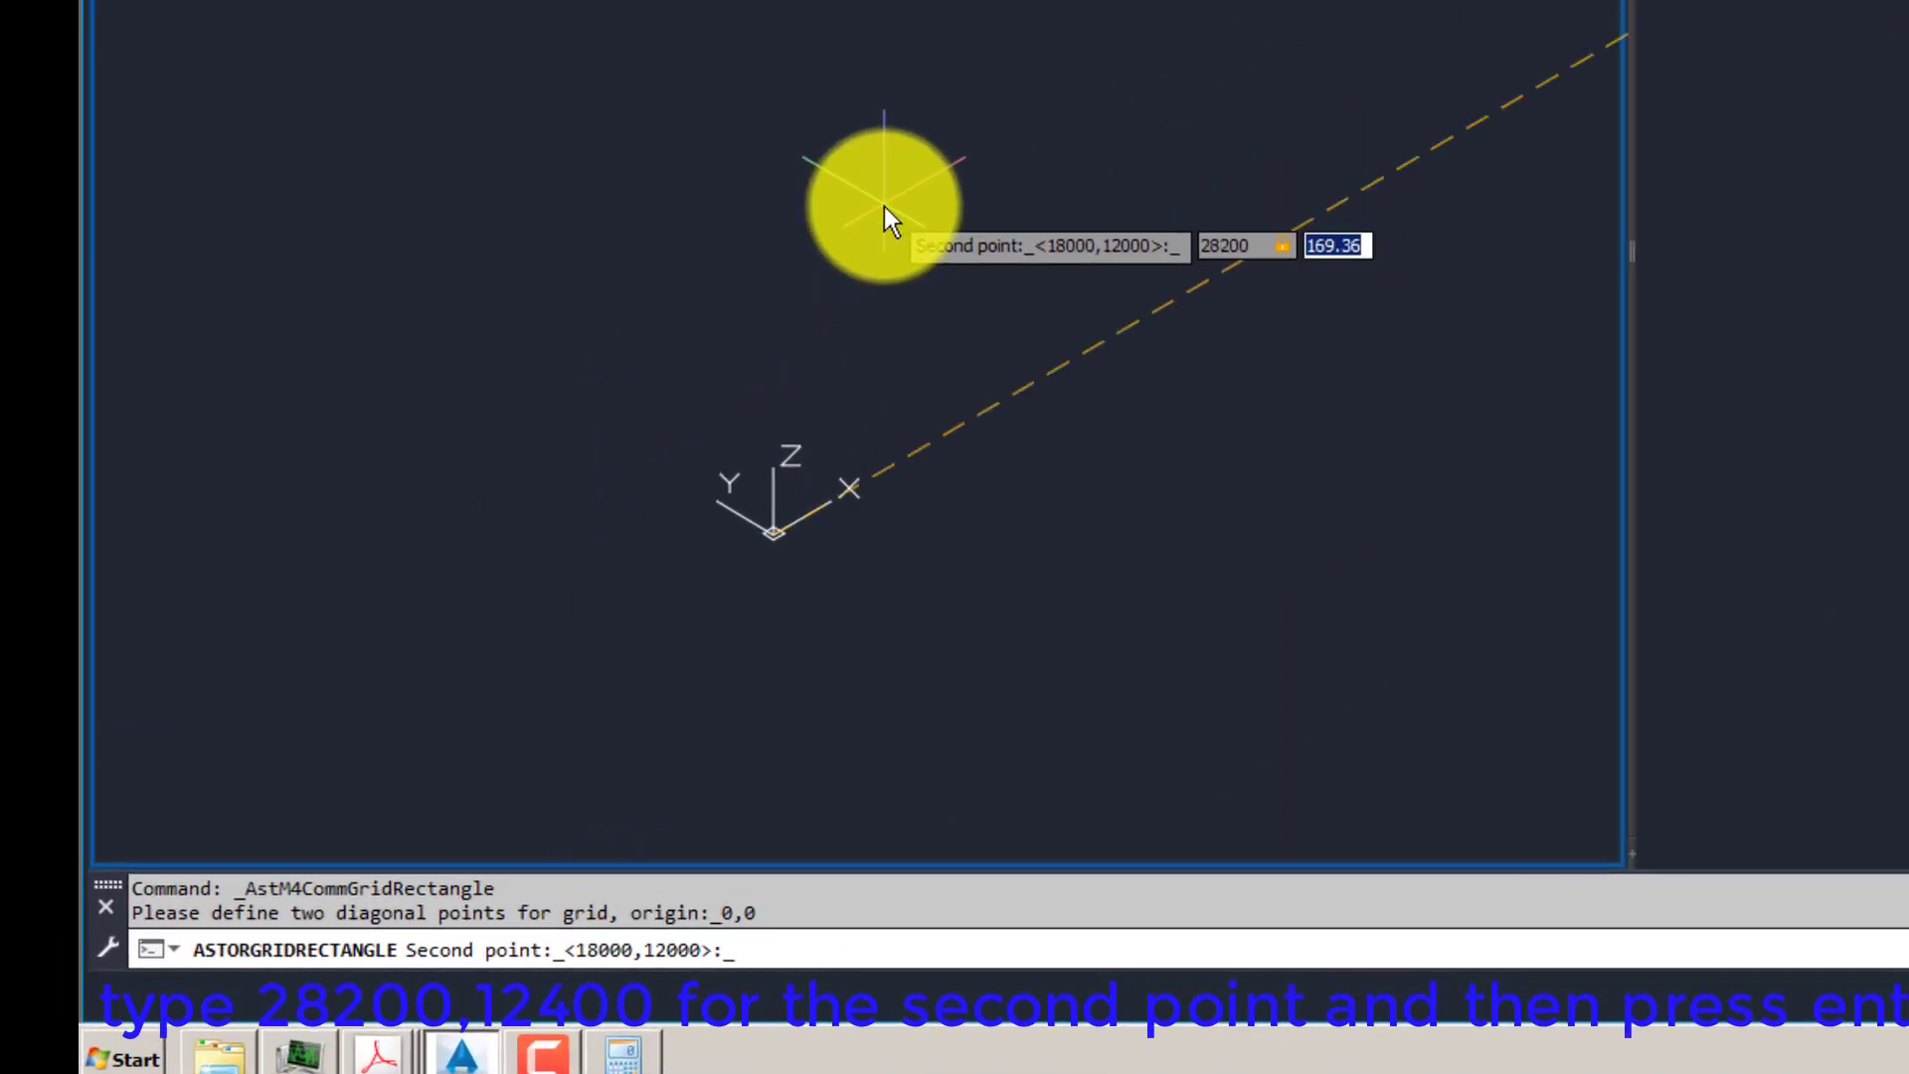
{"action": "scroll", "coordinate": [706, 334], "scroll_direction": "down", "scroll_amount": 3}
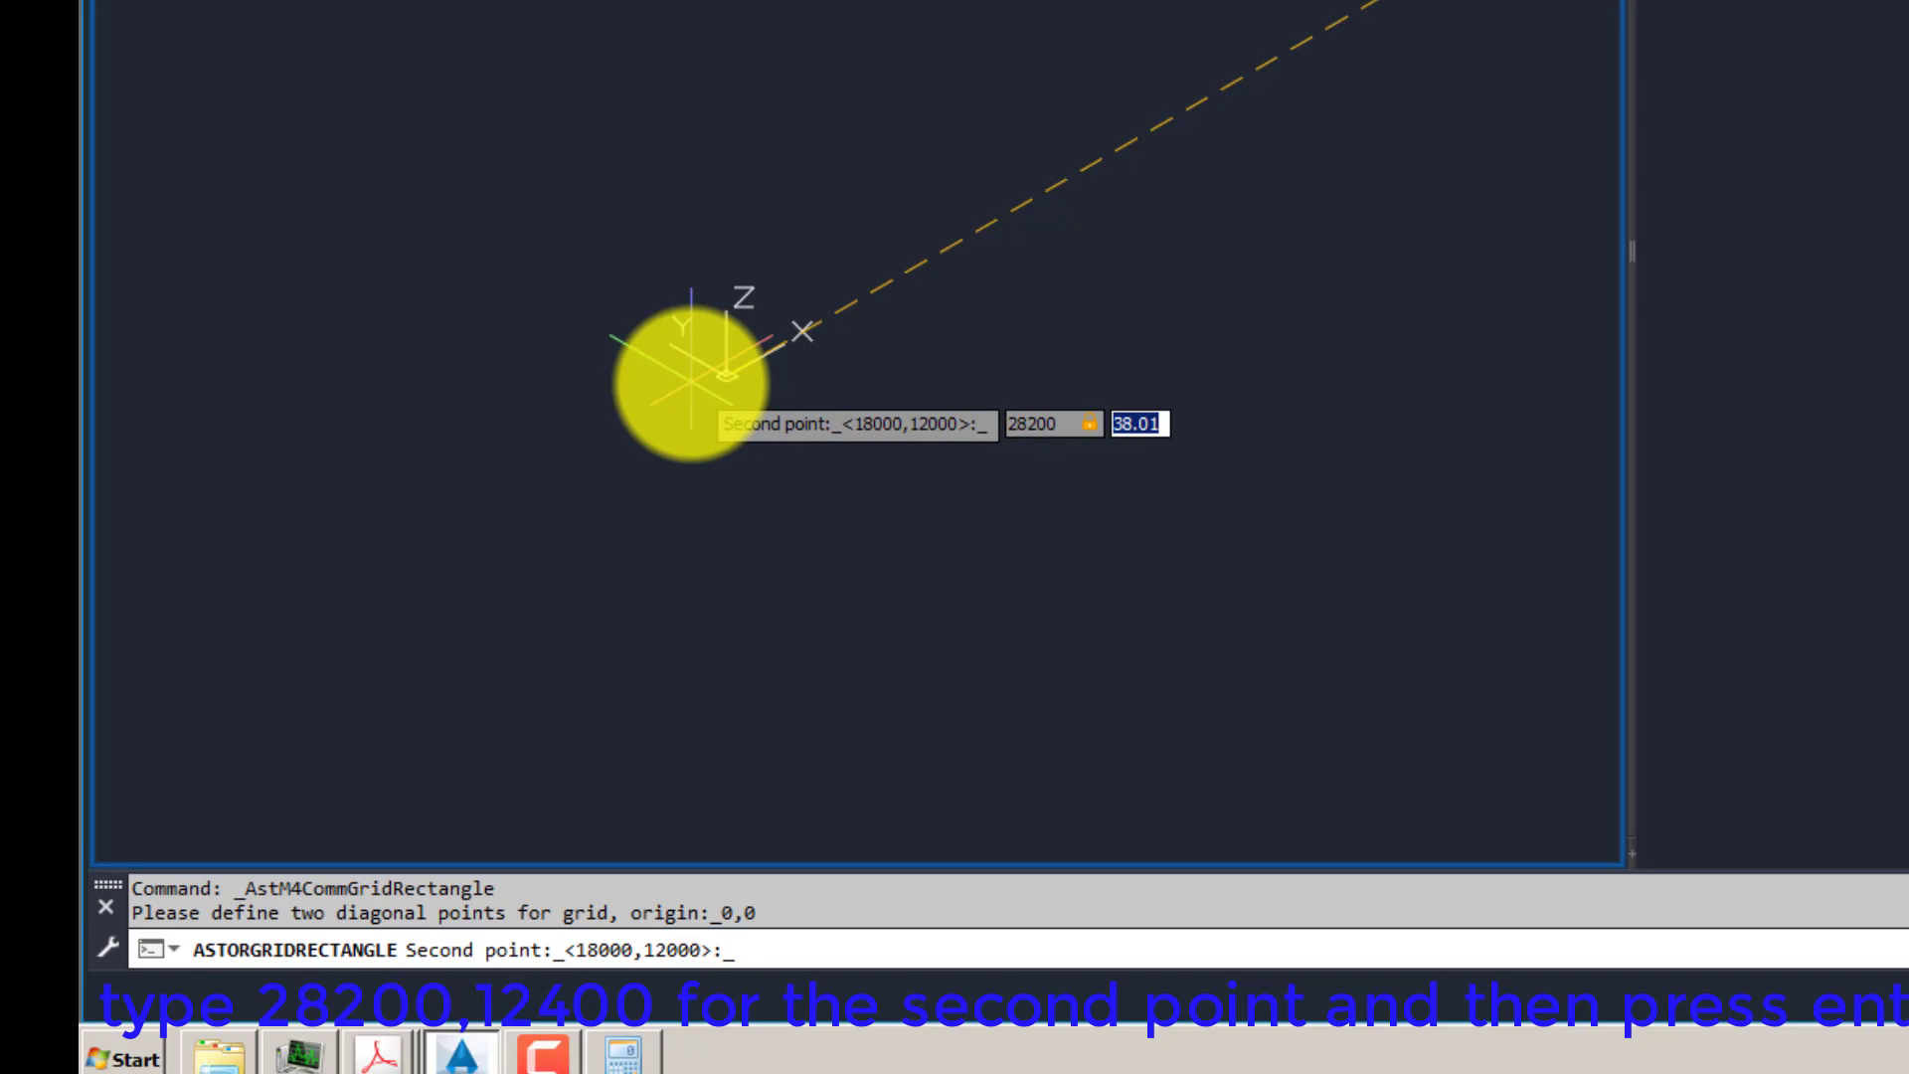
{"action": "mouse_move", "coordinate": [378, 1054]}
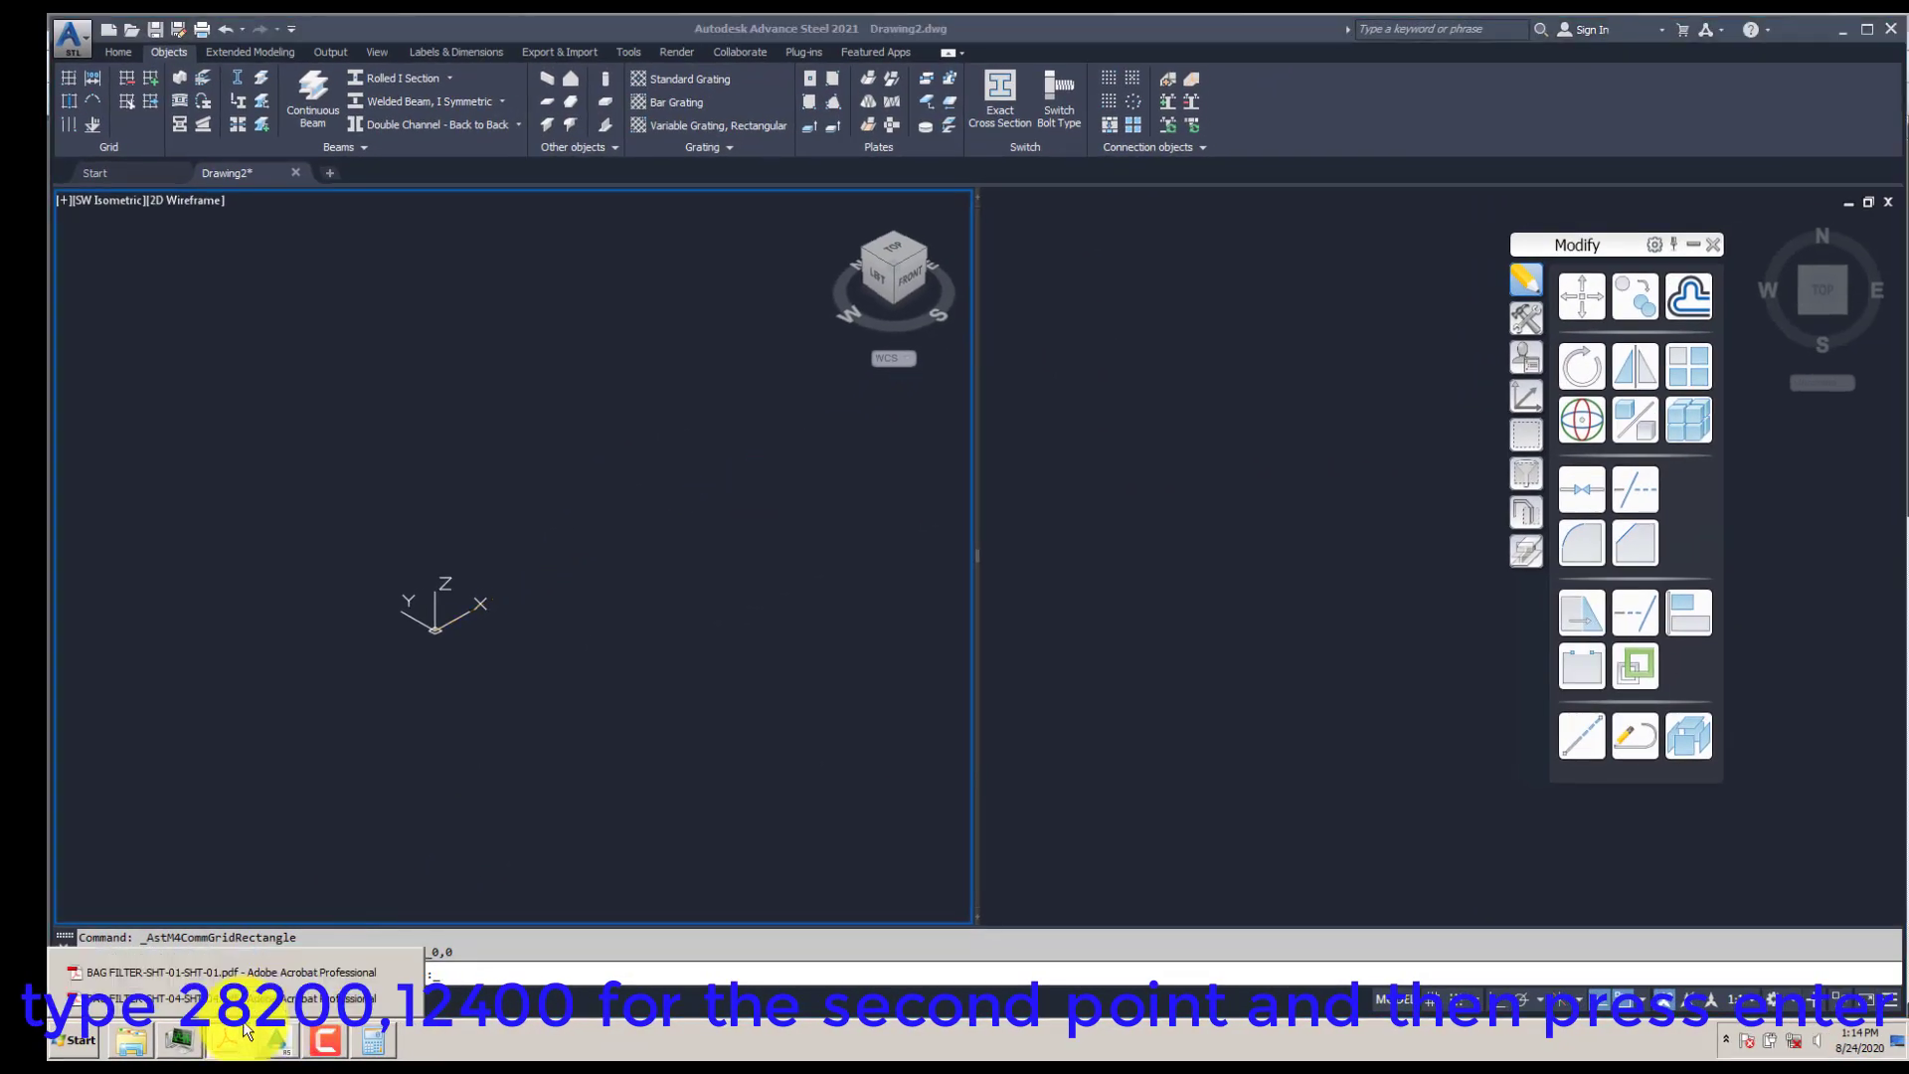
{"action": "left_click", "coordinate": [229, 973]}
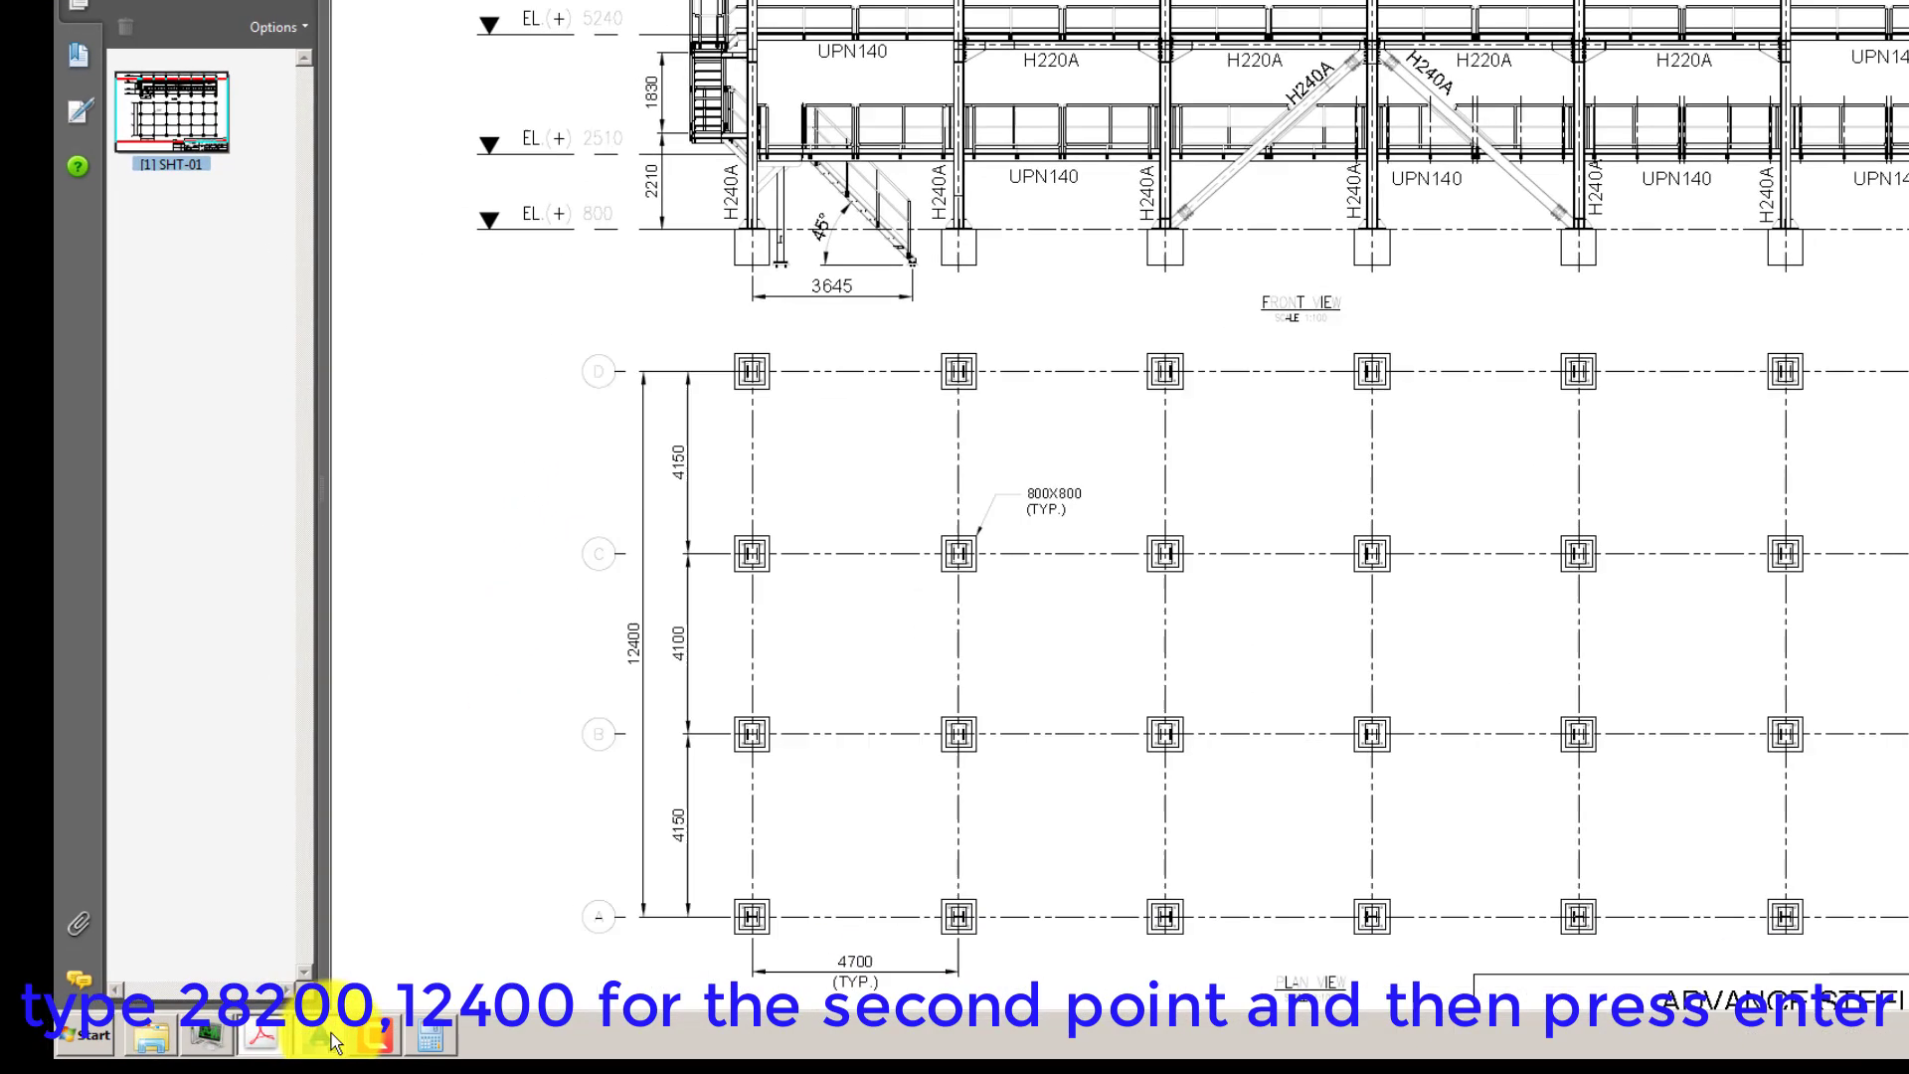
{"action": "left_click", "coordinate": [327, 1044]}
{"action": "type", "text": "28200,"}
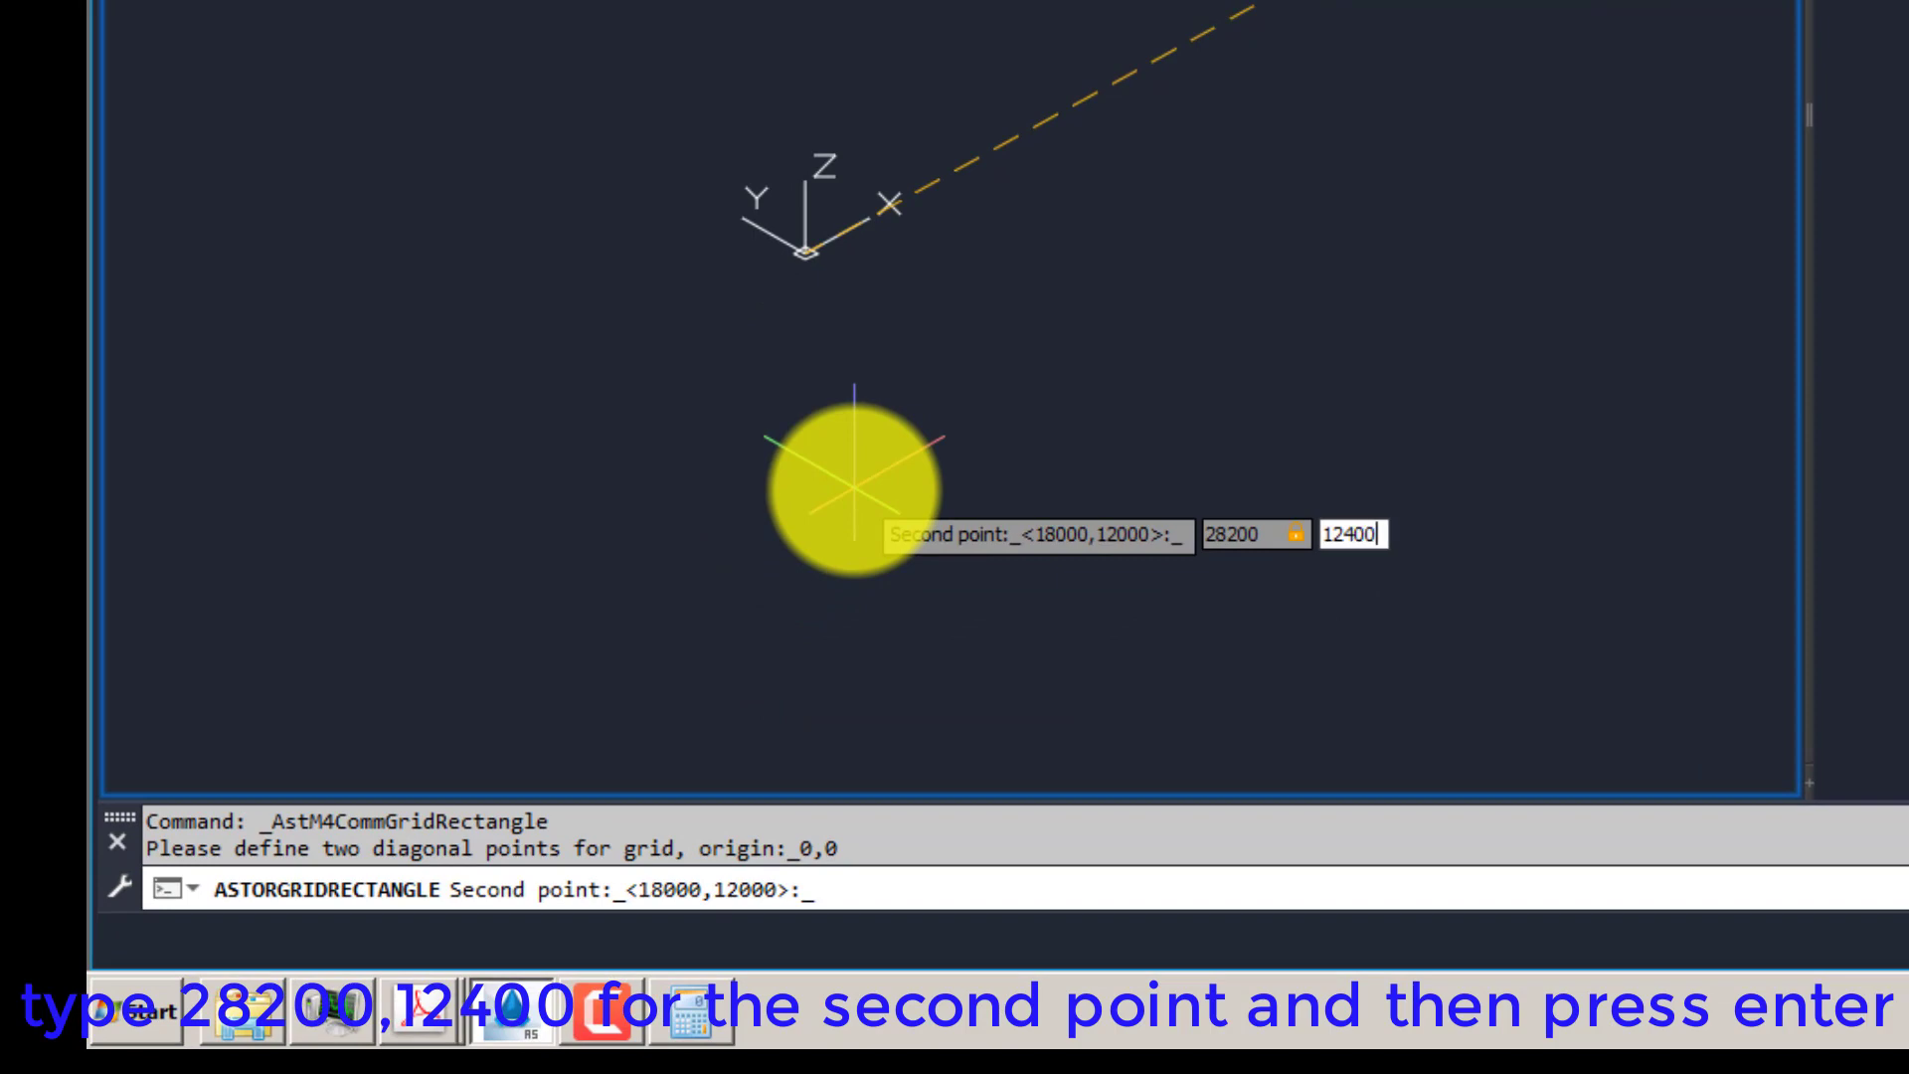
{"action": "type", "text": "12400"}
{"action": "key", "text": "Return"}
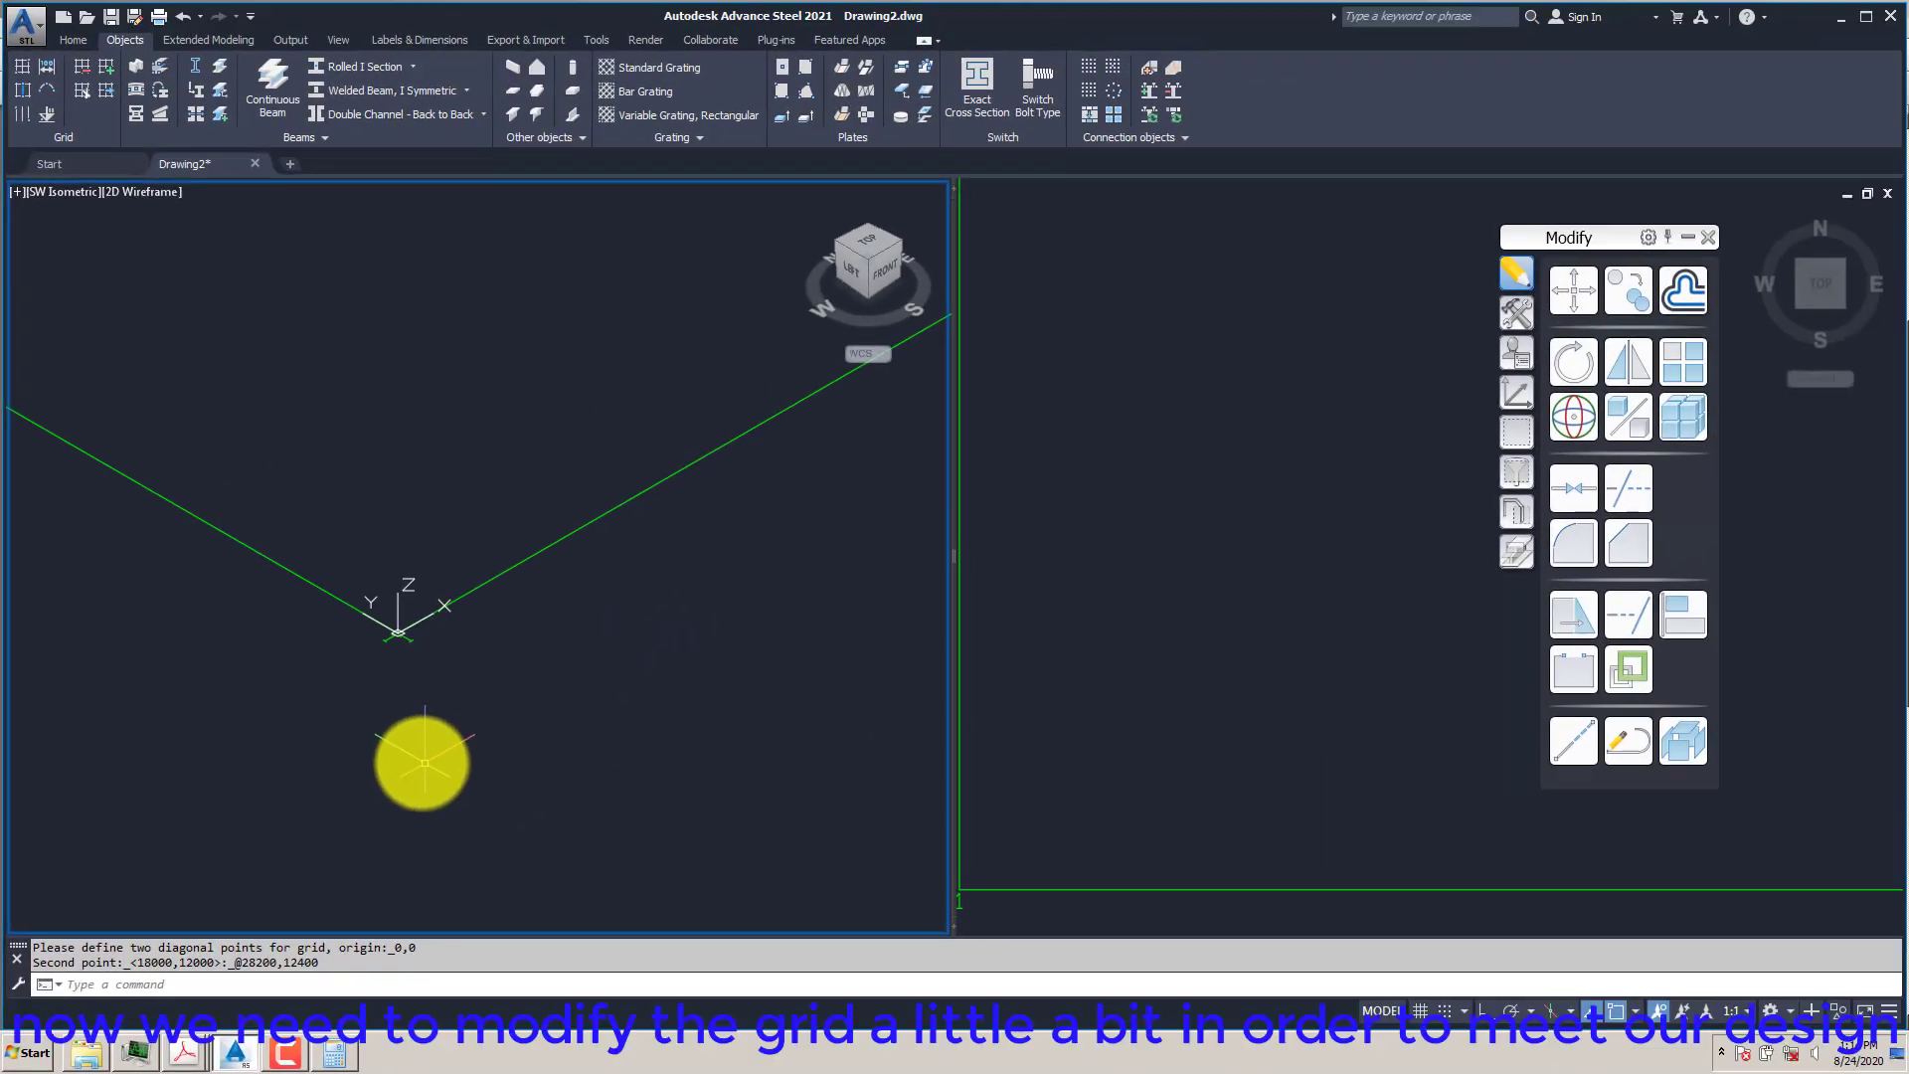
- Zoom both viewports so the whole grid is shown in each, and collapse the Advance Tool Palette
{"action": "type", "text": "z"}
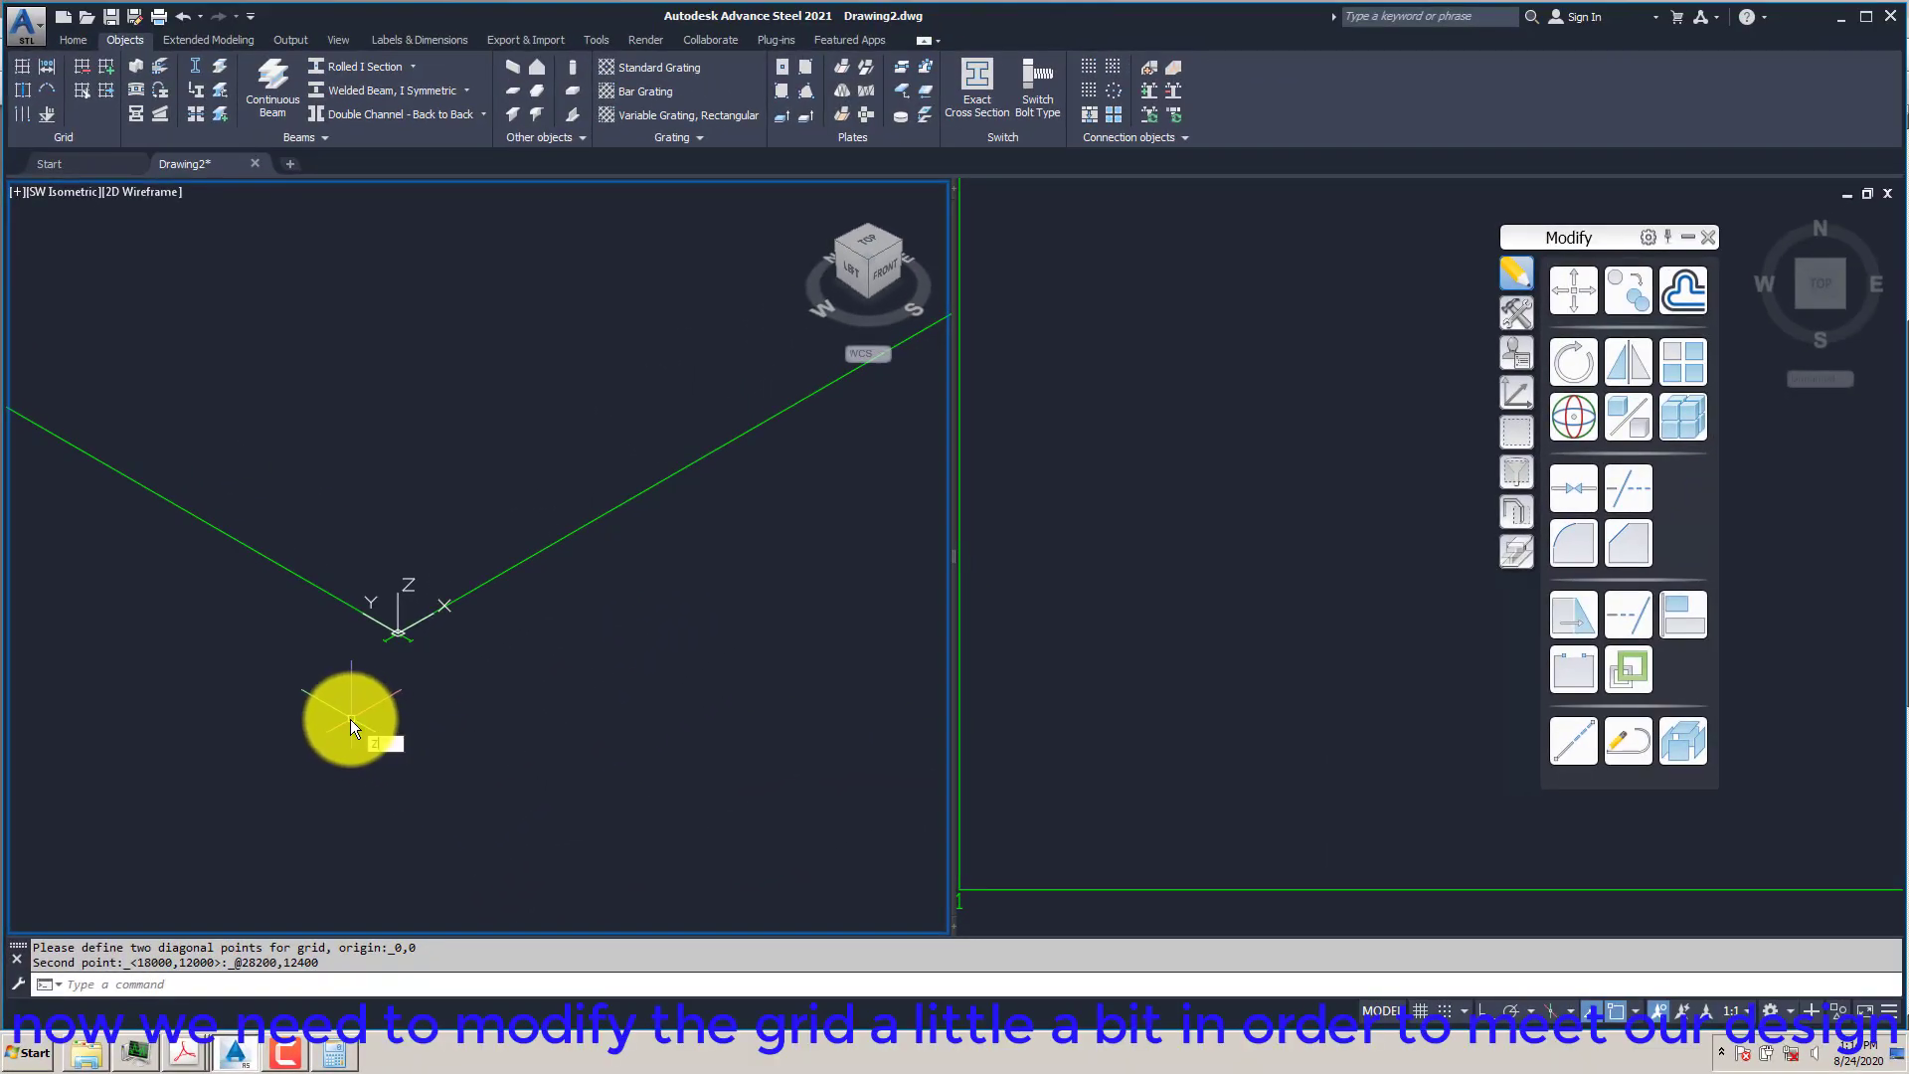
{"action": "key", "text": "Return"}
{"action": "type", "text": "a"}
{"action": "key", "text": "Return"}
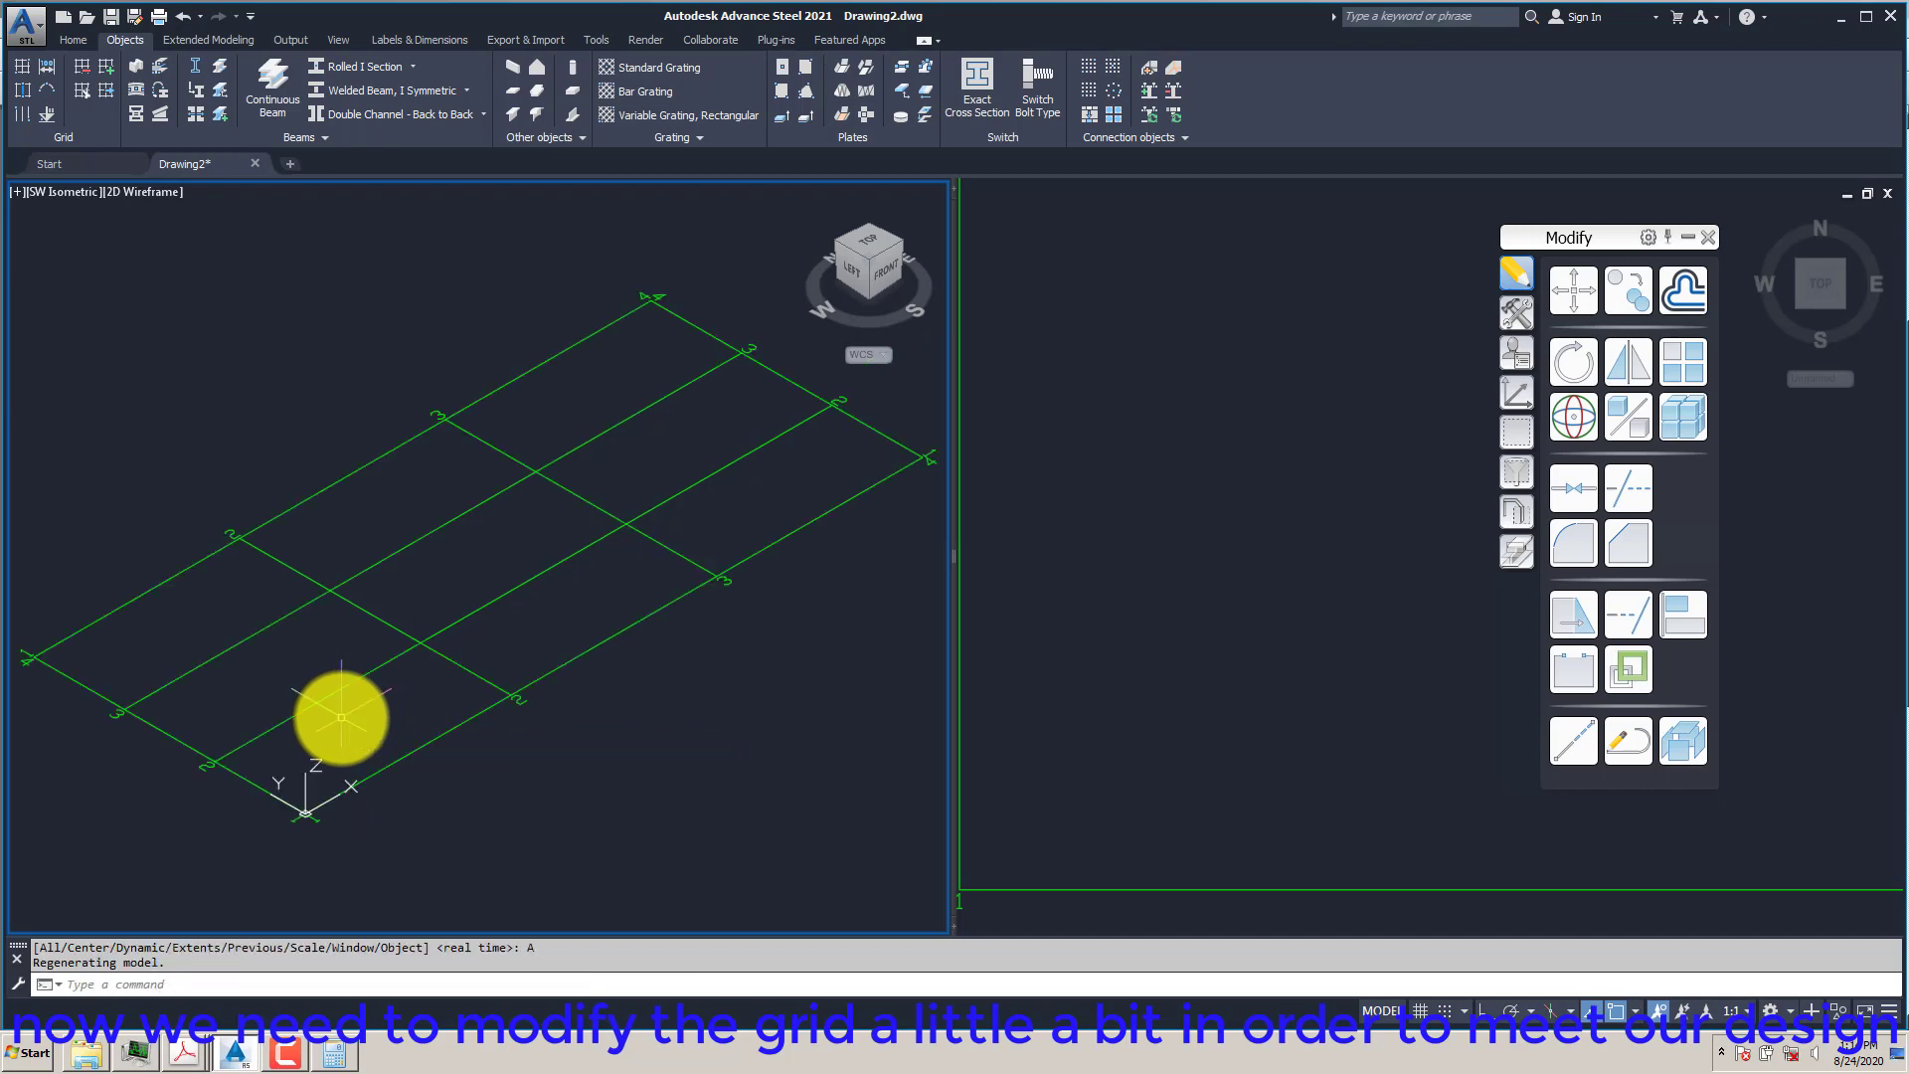
{"action": "left_click", "coordinate": [1154, 547]}
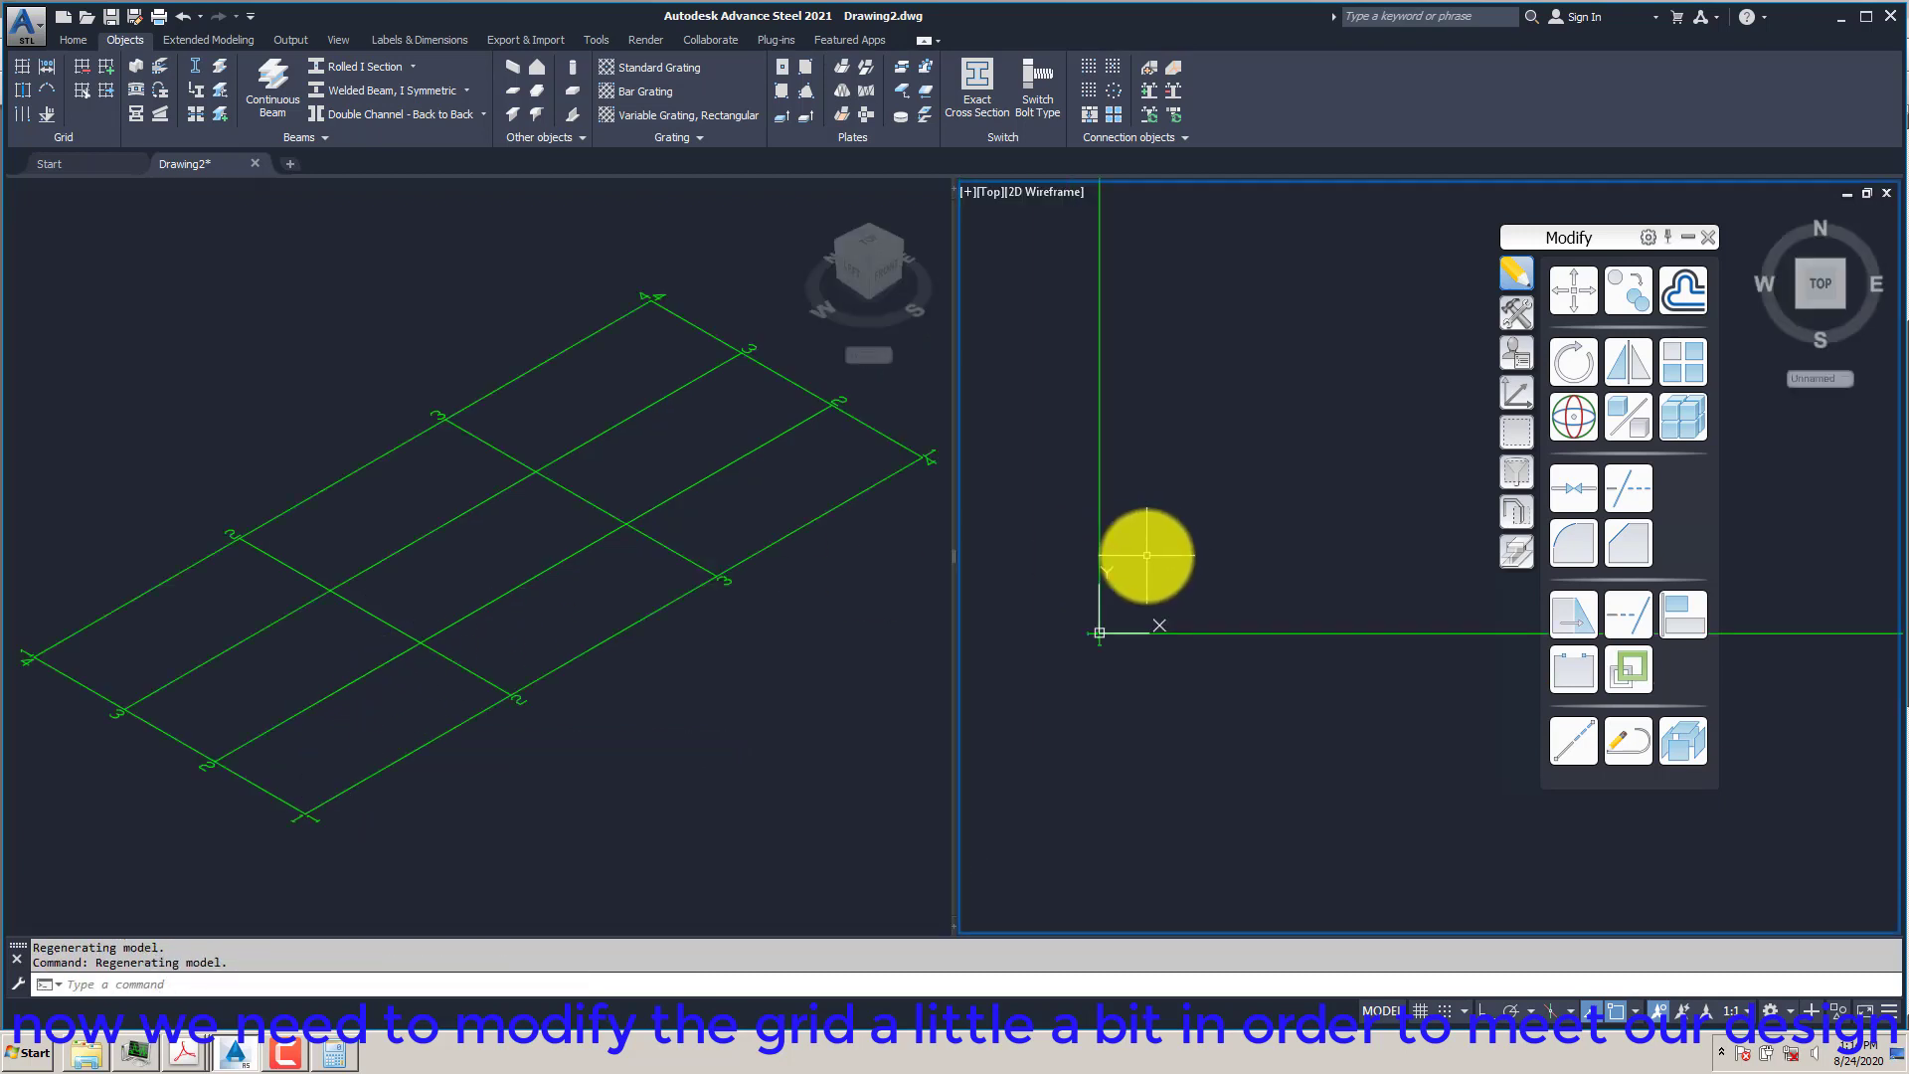
{"action": "left_click", "coordinate": [1687, 237]}
{"action": "scroll", "coordinate": [1353, 435], "scroll_direction": "down", "scroll_amount": 2}
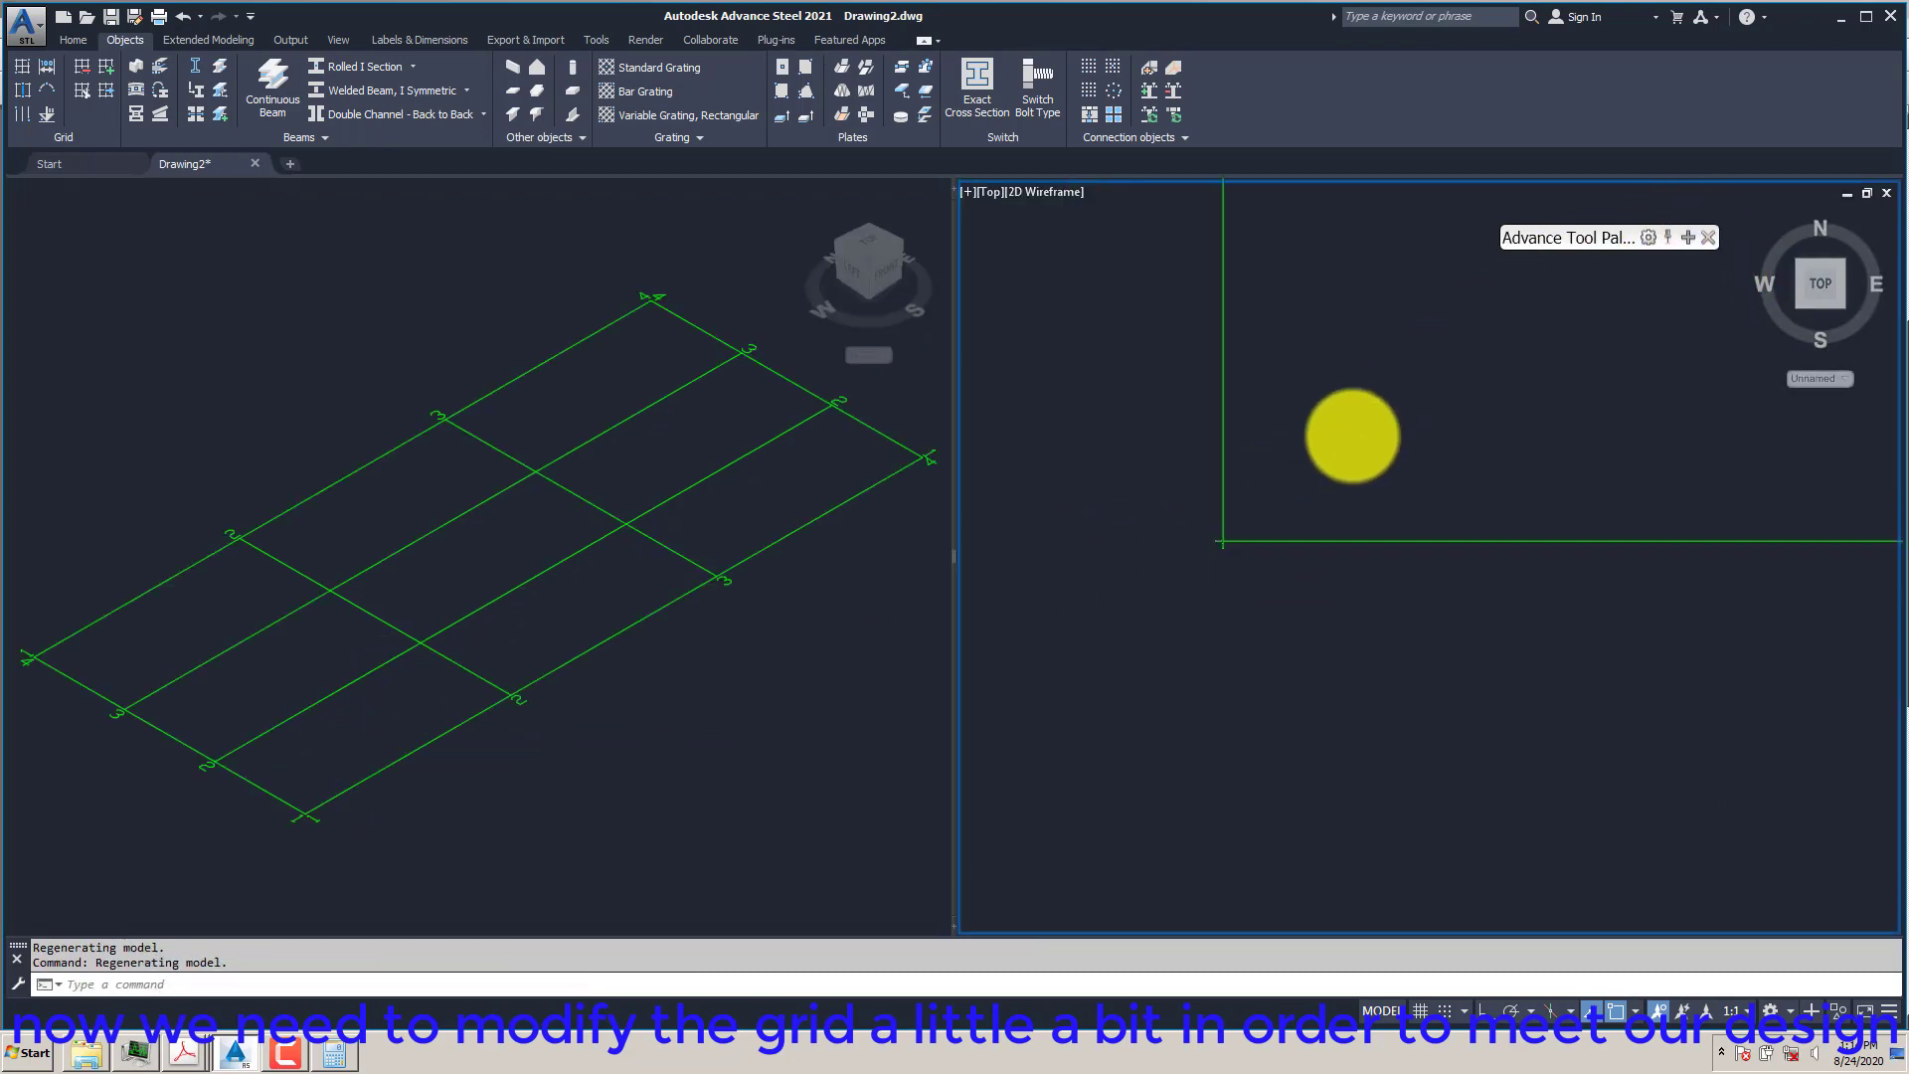
{"action": "scroll", "coordinate": [1352, 436], "scroll_direction": "down", "scroll_amount": 3}
{"action": "scroll", "coordinate": [1324, 502], "scroll_direction": "up", "scroll_amount": 5}
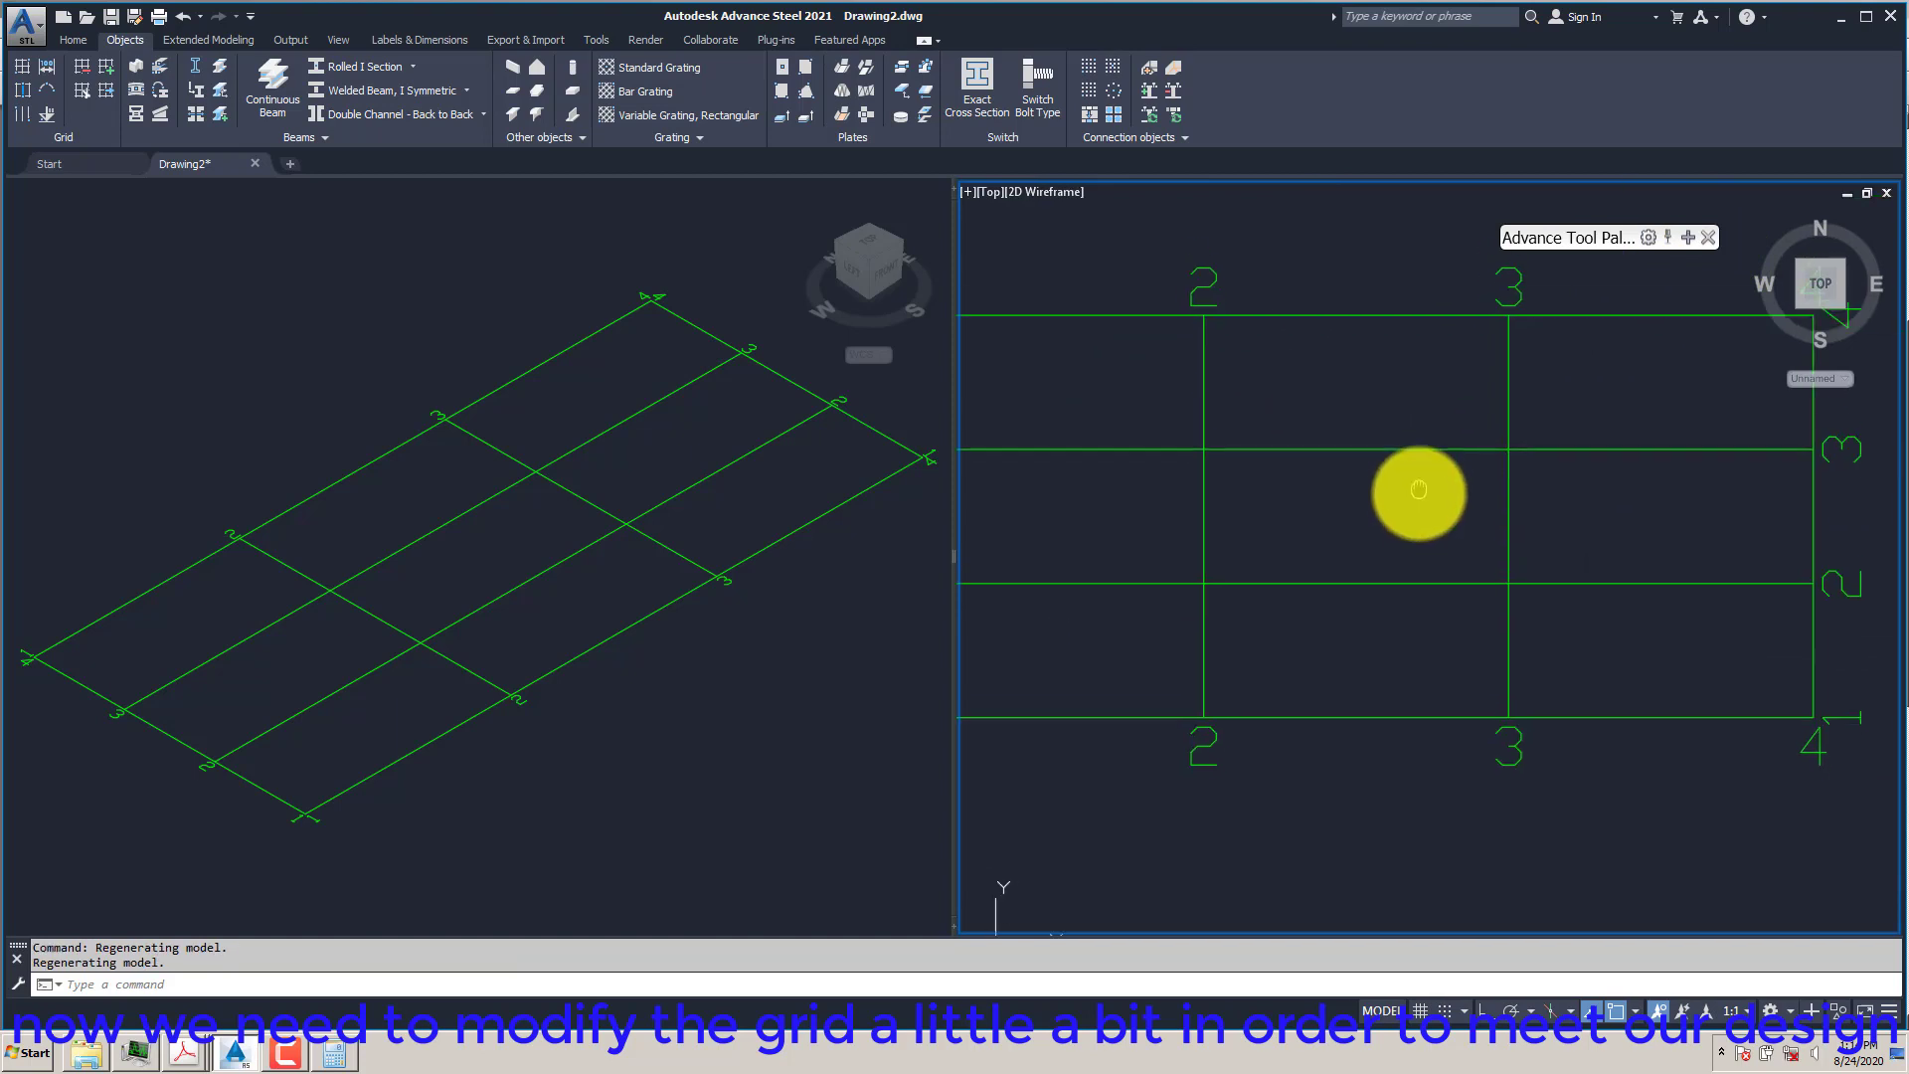
{"action": "scroll", "coordinate": [1427, 494], "scroll_direction": "down", "scroll_amount": 2}
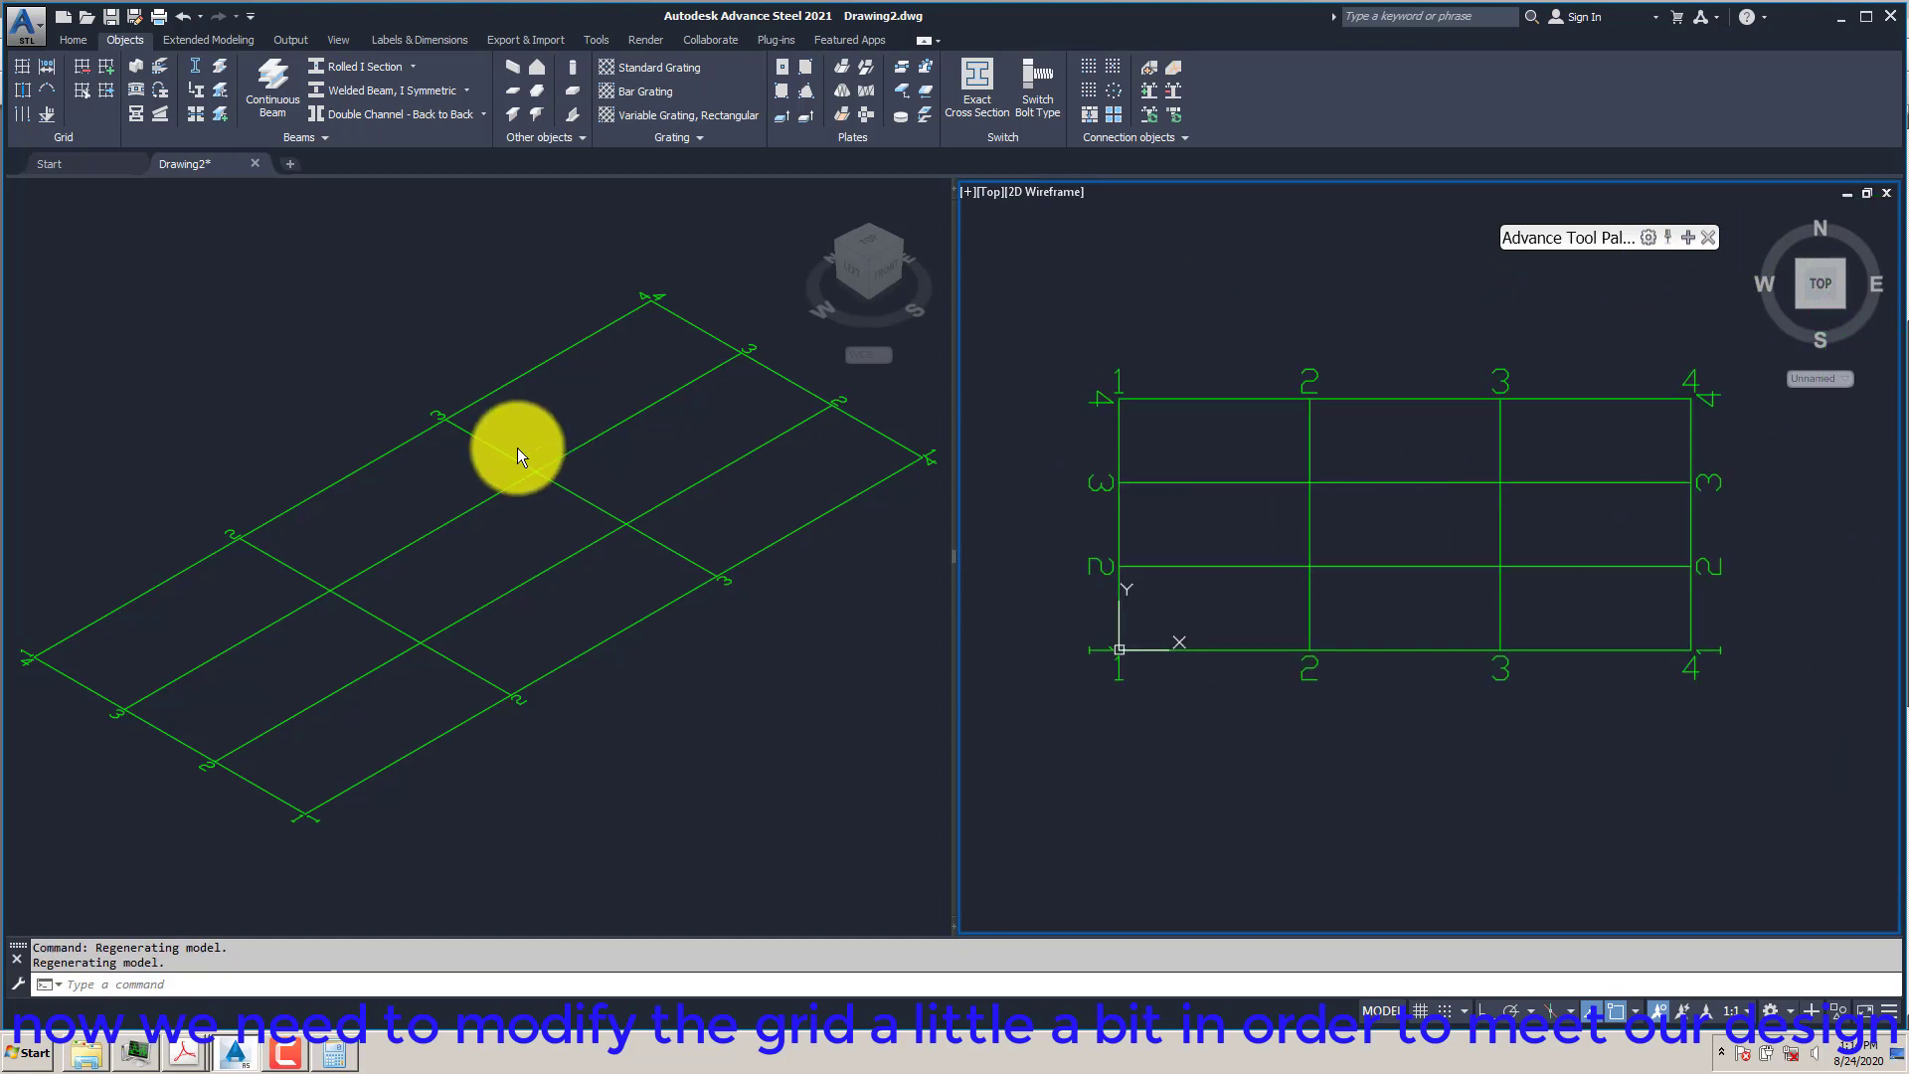
{"action": "left_click", "coordinate": [248, 383]}
{"action": "scroll", "coordinate": [308, 473], "scroll_direction": "down", "scroll_amount": 2}
{"action": "scroll", "coordinate": [325, 505], "scroll_direction": "up", "scroll_amount": 2}
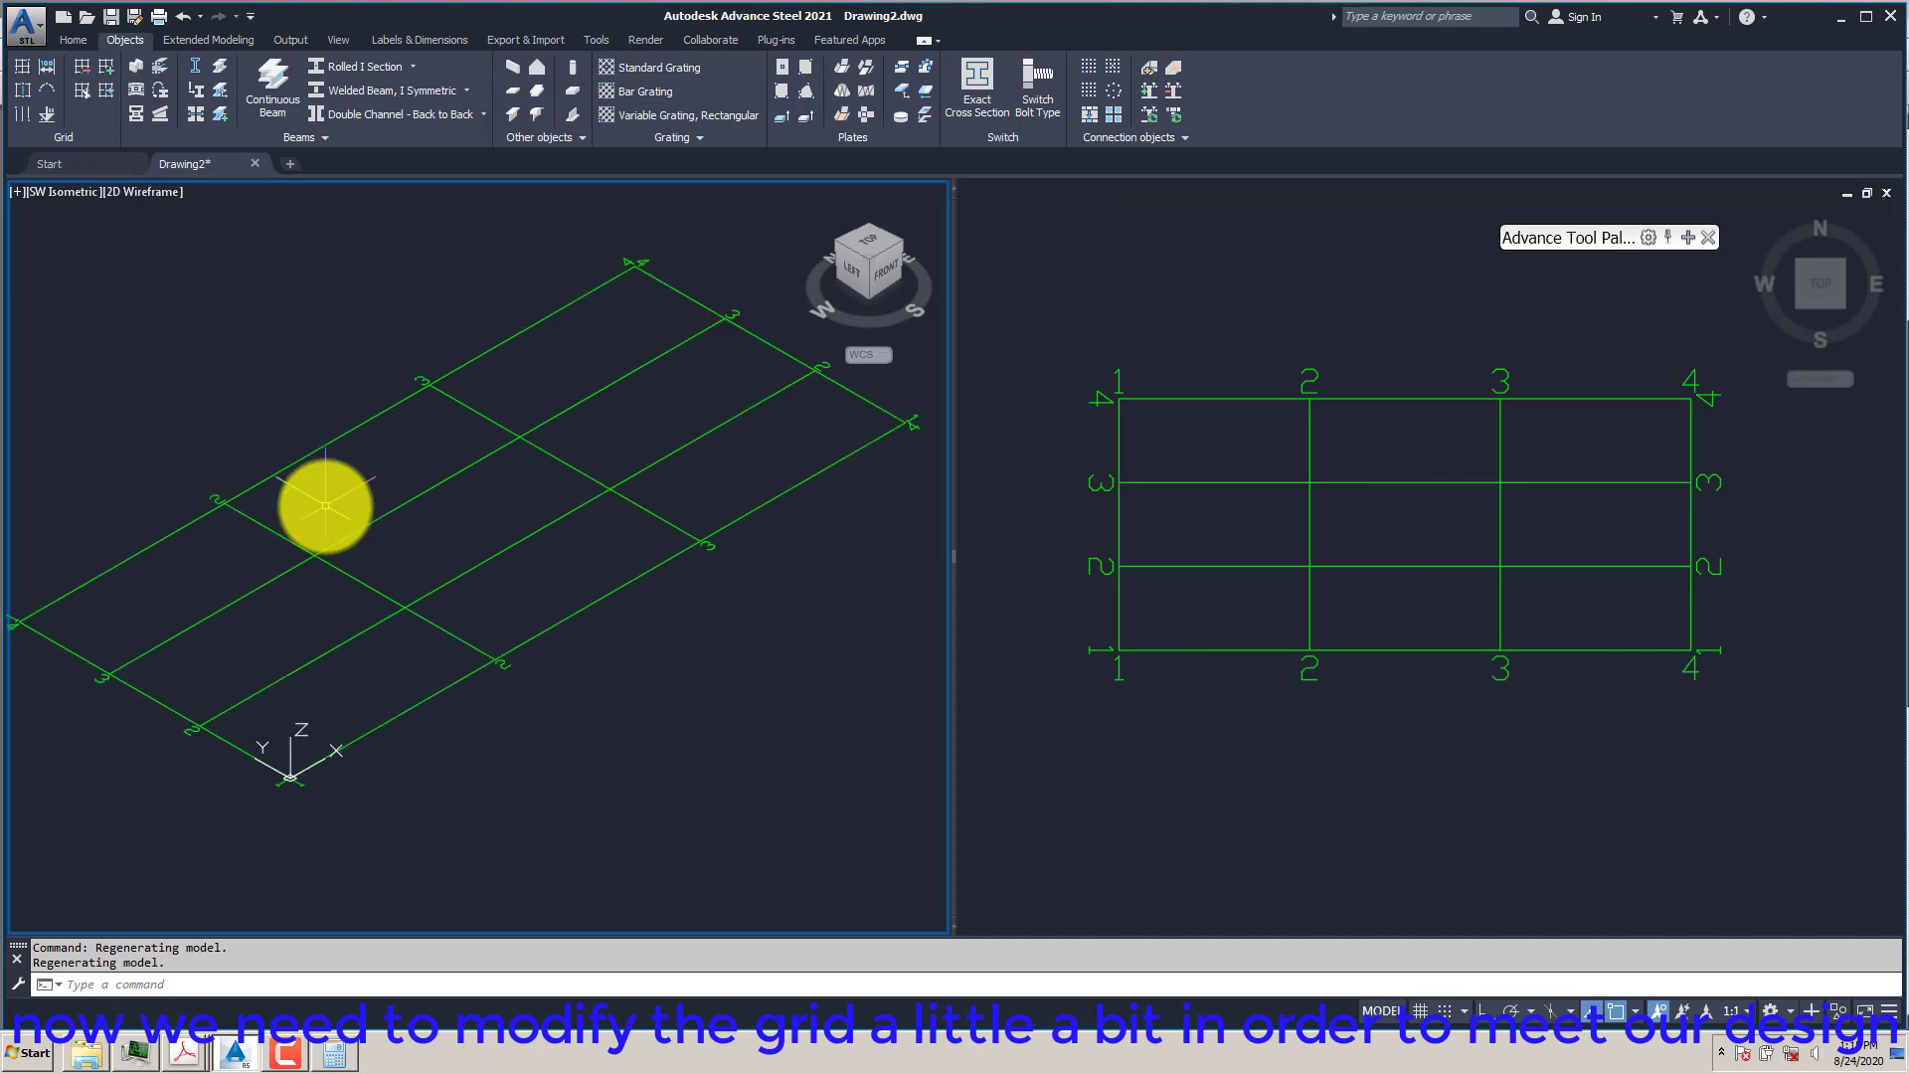
{"action": "left_click", "coordinate": [374, 418]}
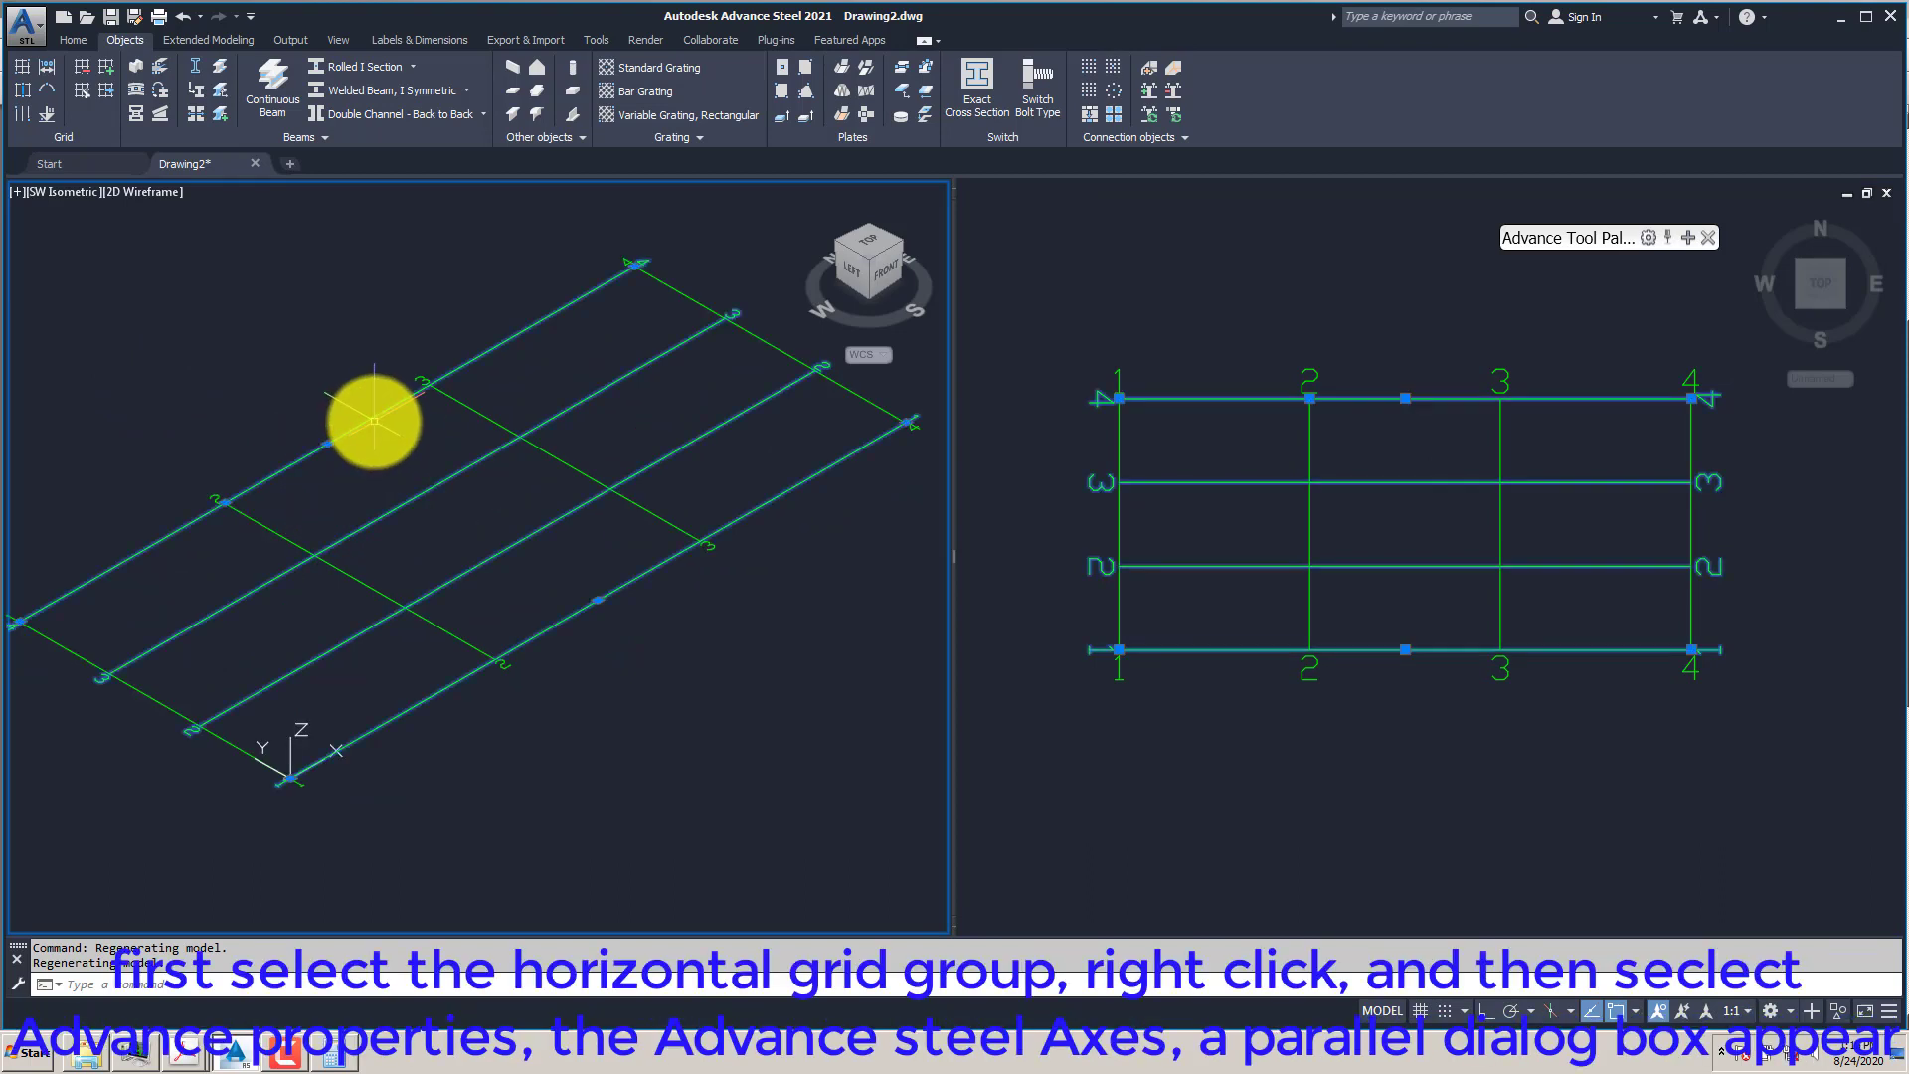
{"action": "right_click", "coordinate": [374, 421]}
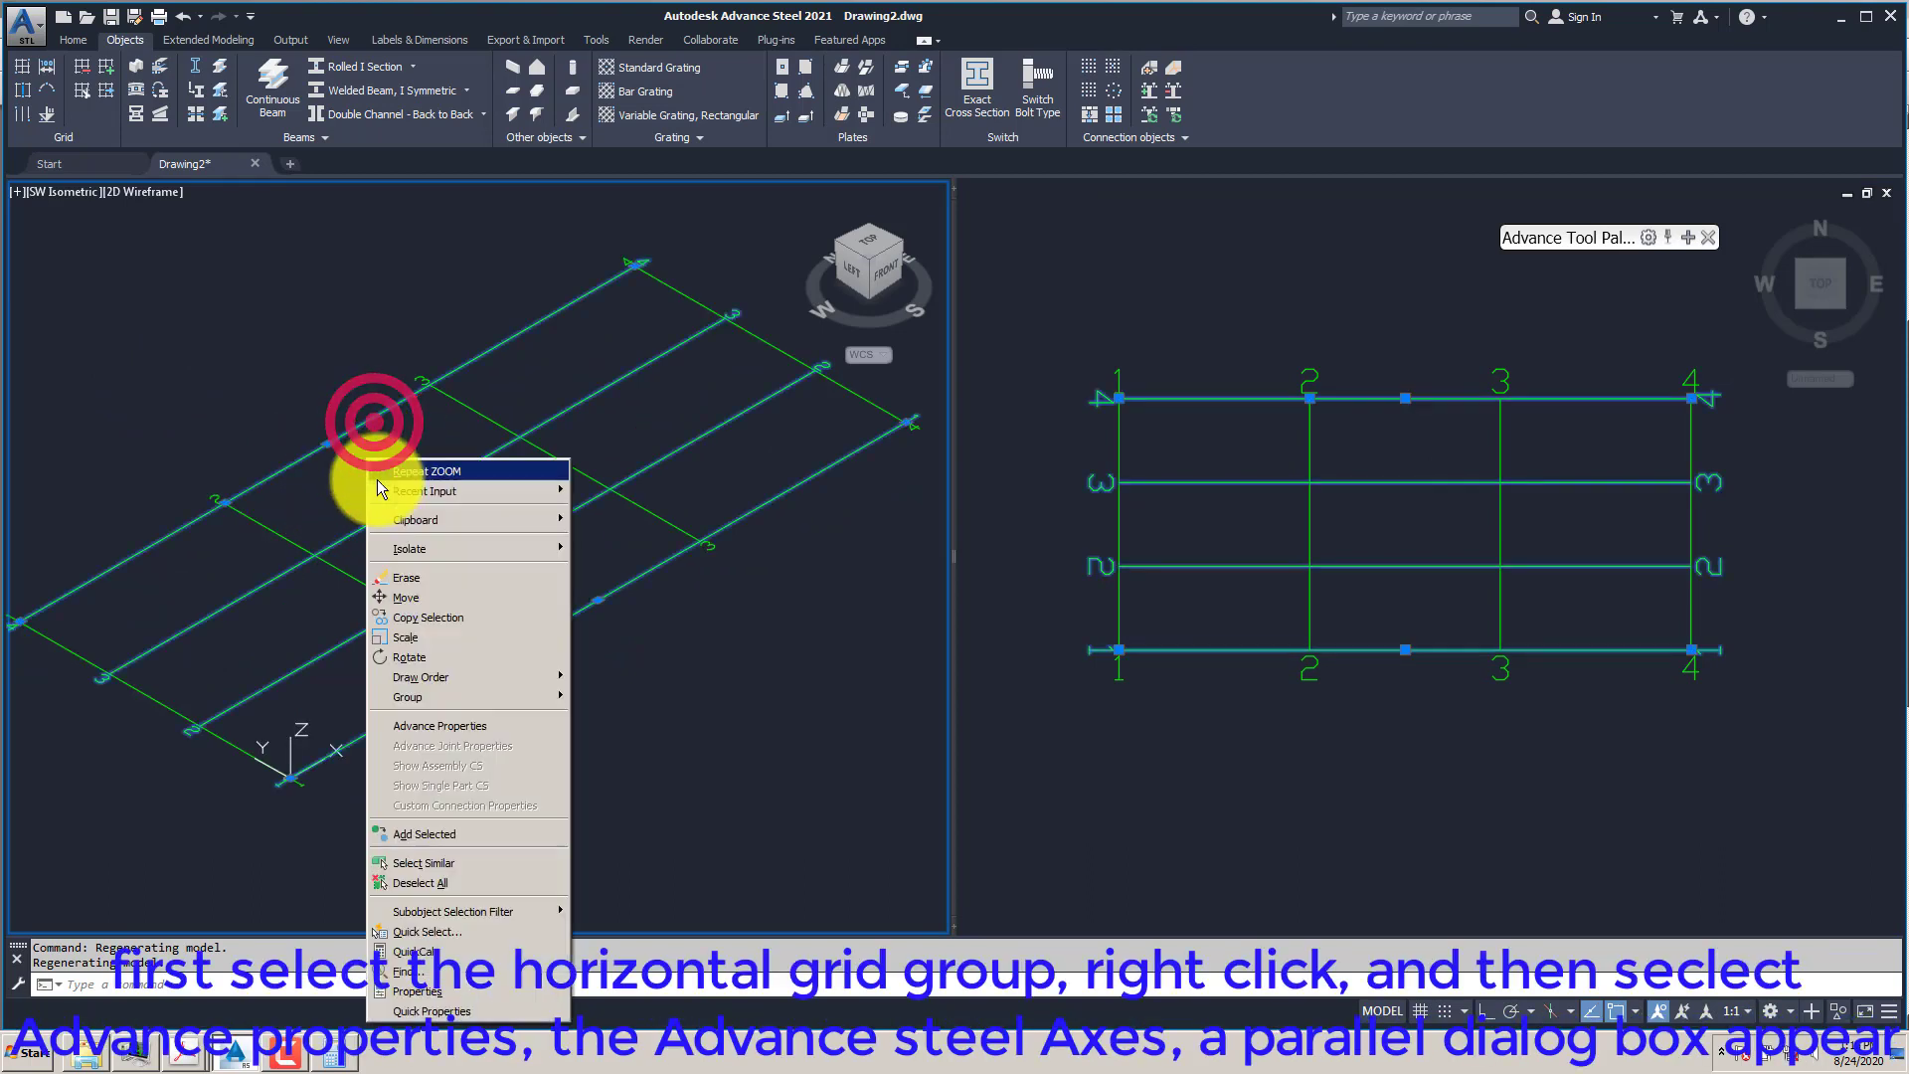
{"action": "left_click", "coordinate": [445, 724]}
{"action": "left_click_drag", "start_coordinate": [916, 292], "coordinate": [640, 304]}
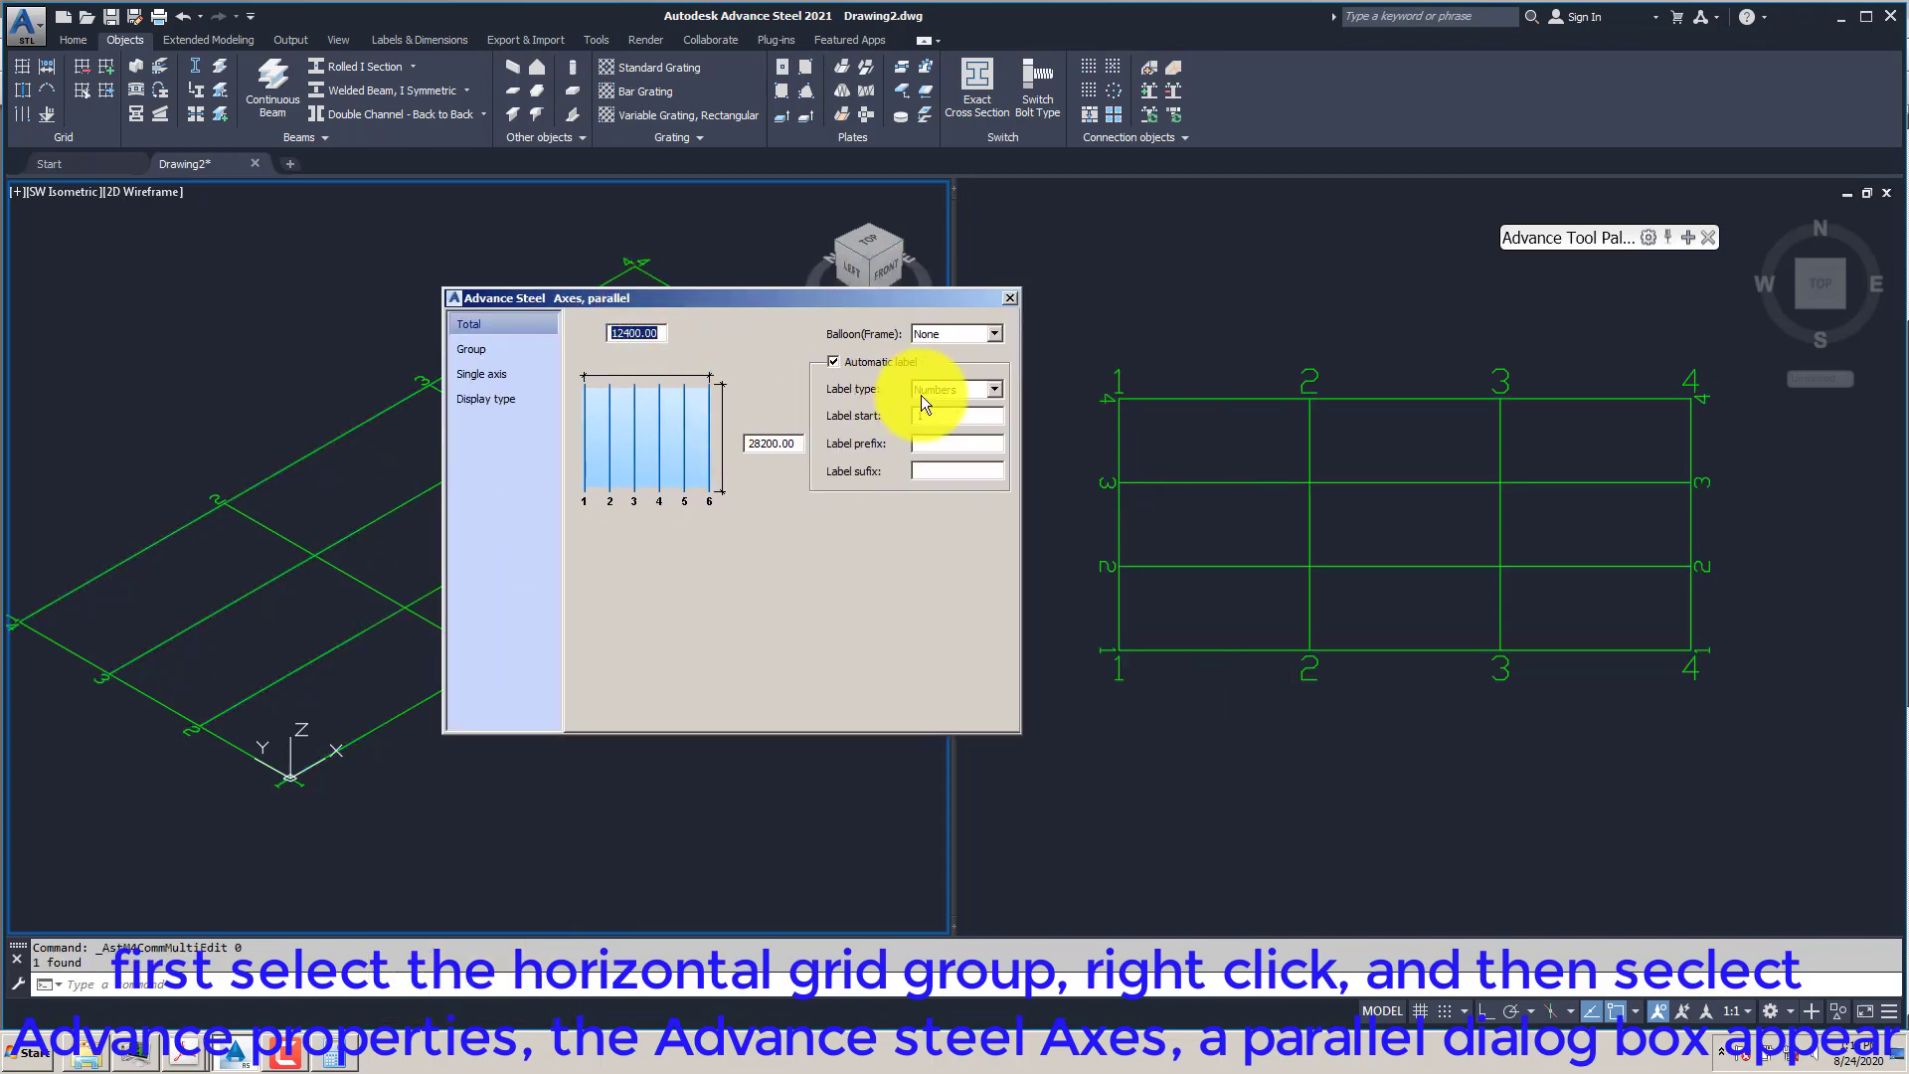
{"action": "left_click", "coordinate": [1010, 294]}
- Open the Advance properties of the horizontal axis group from the isometric viewport
{"action": "left_click", "coordinate": [548, 633]}
{"action": "right_click", "coordinate": [548, 633]}
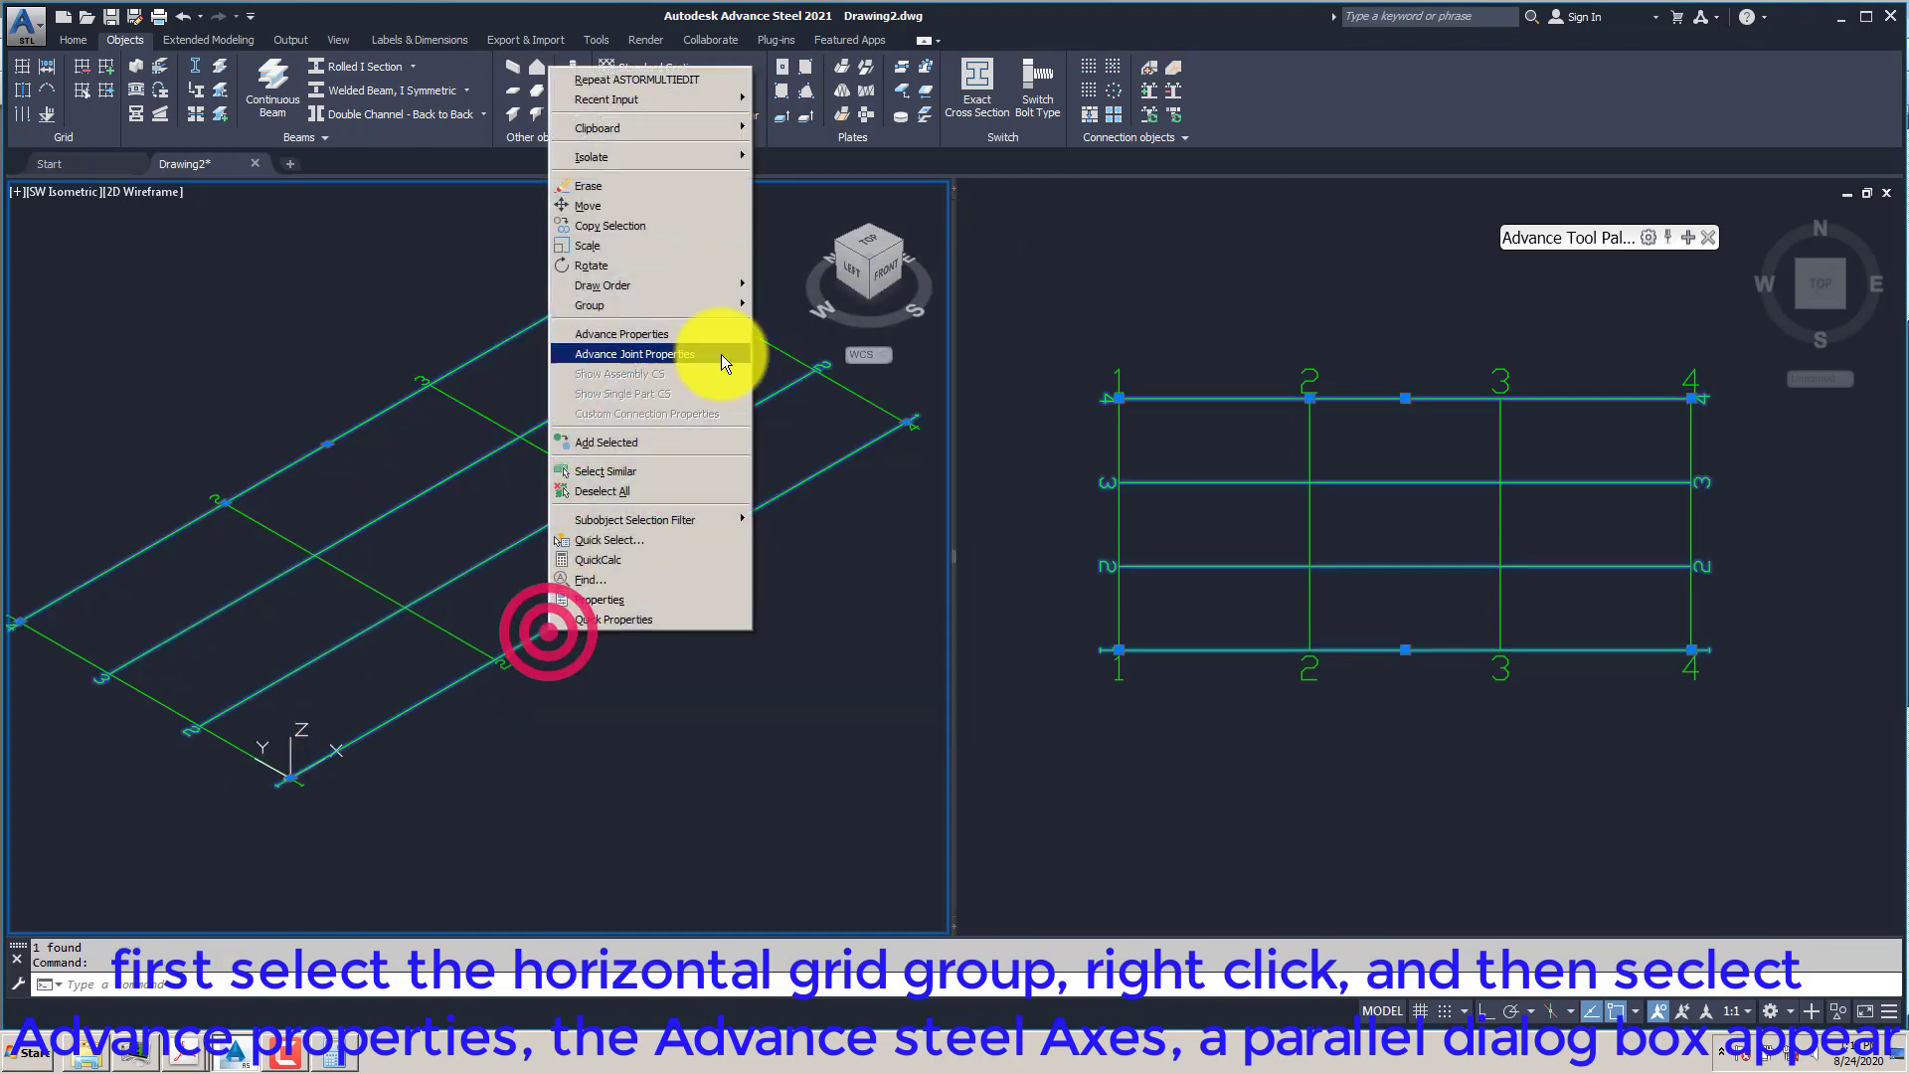
{"action": "left_click", "coordinate": [654, 339]}
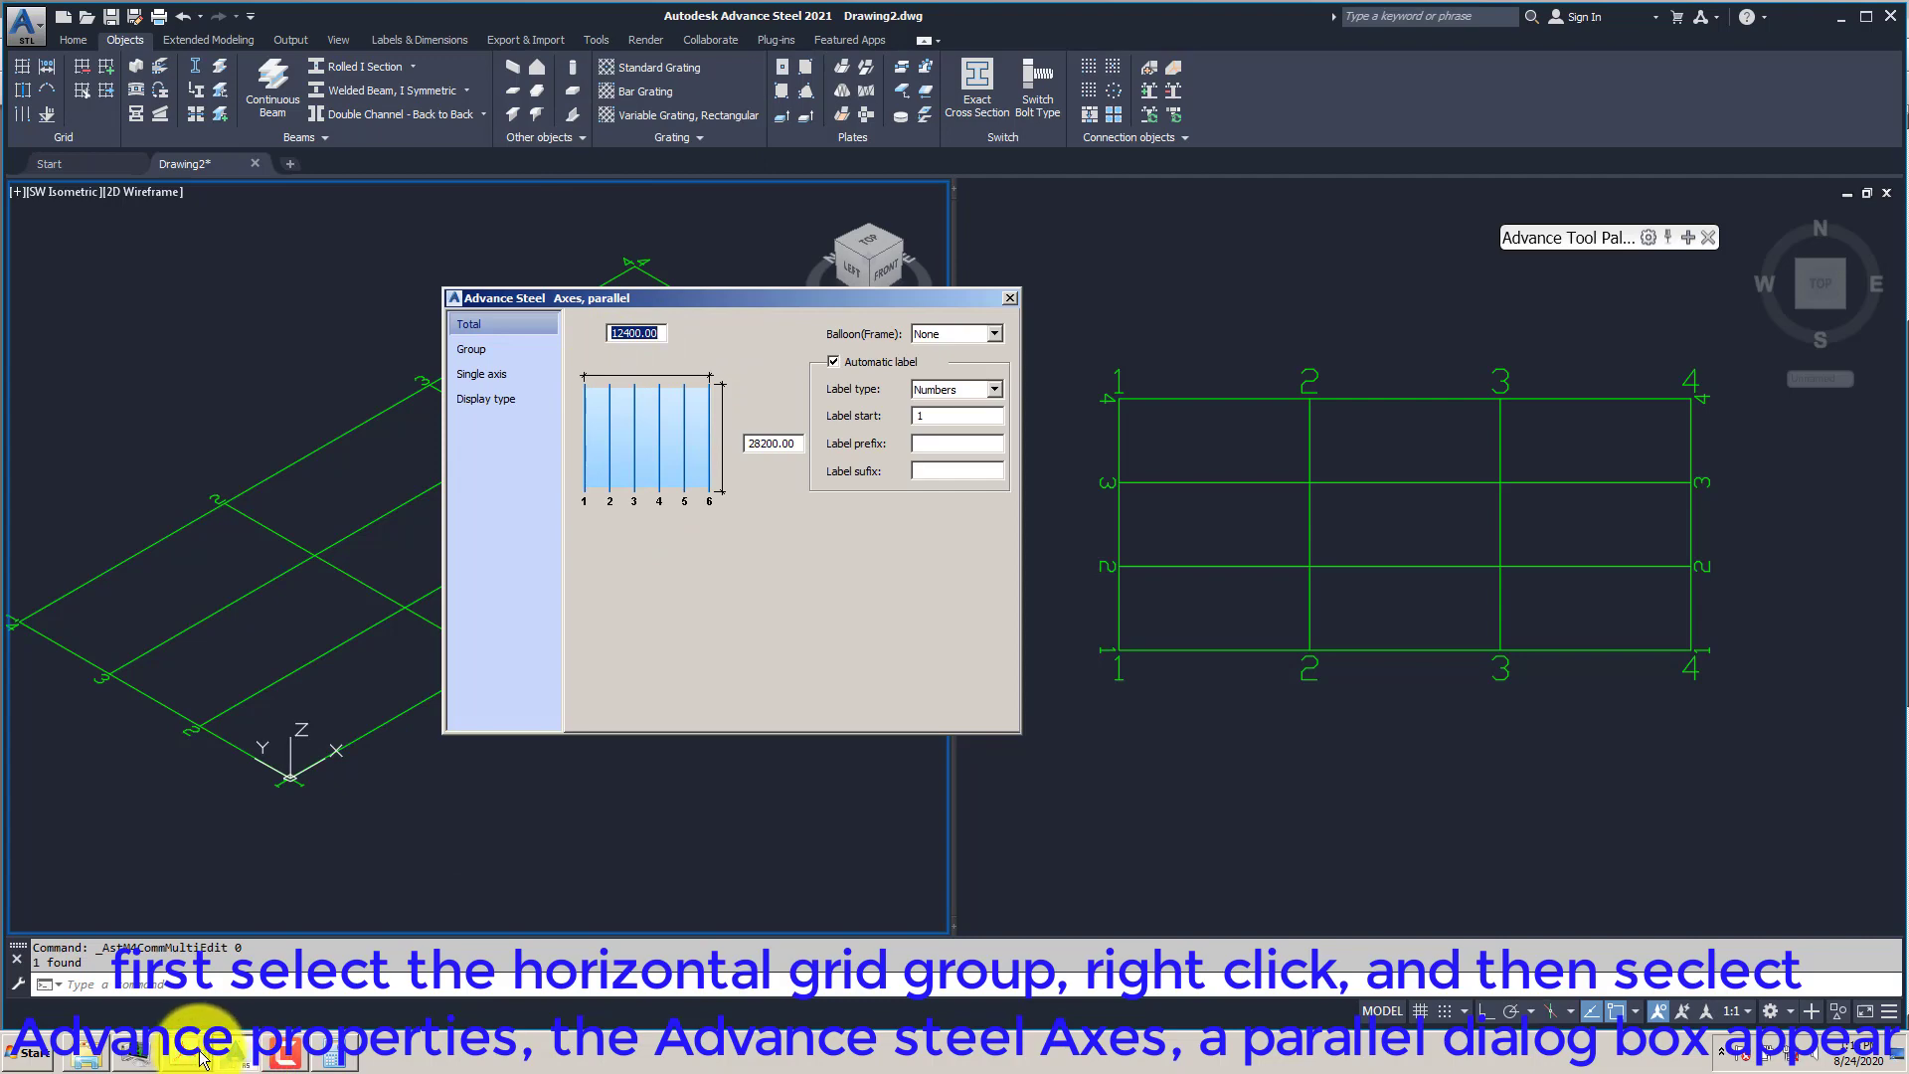
- Check the axis labels and spacing in the SHT-01 plan view, returning to the axis properties in Advance Steel
{"action": "left_click", "coordinate": [283, 1051]}
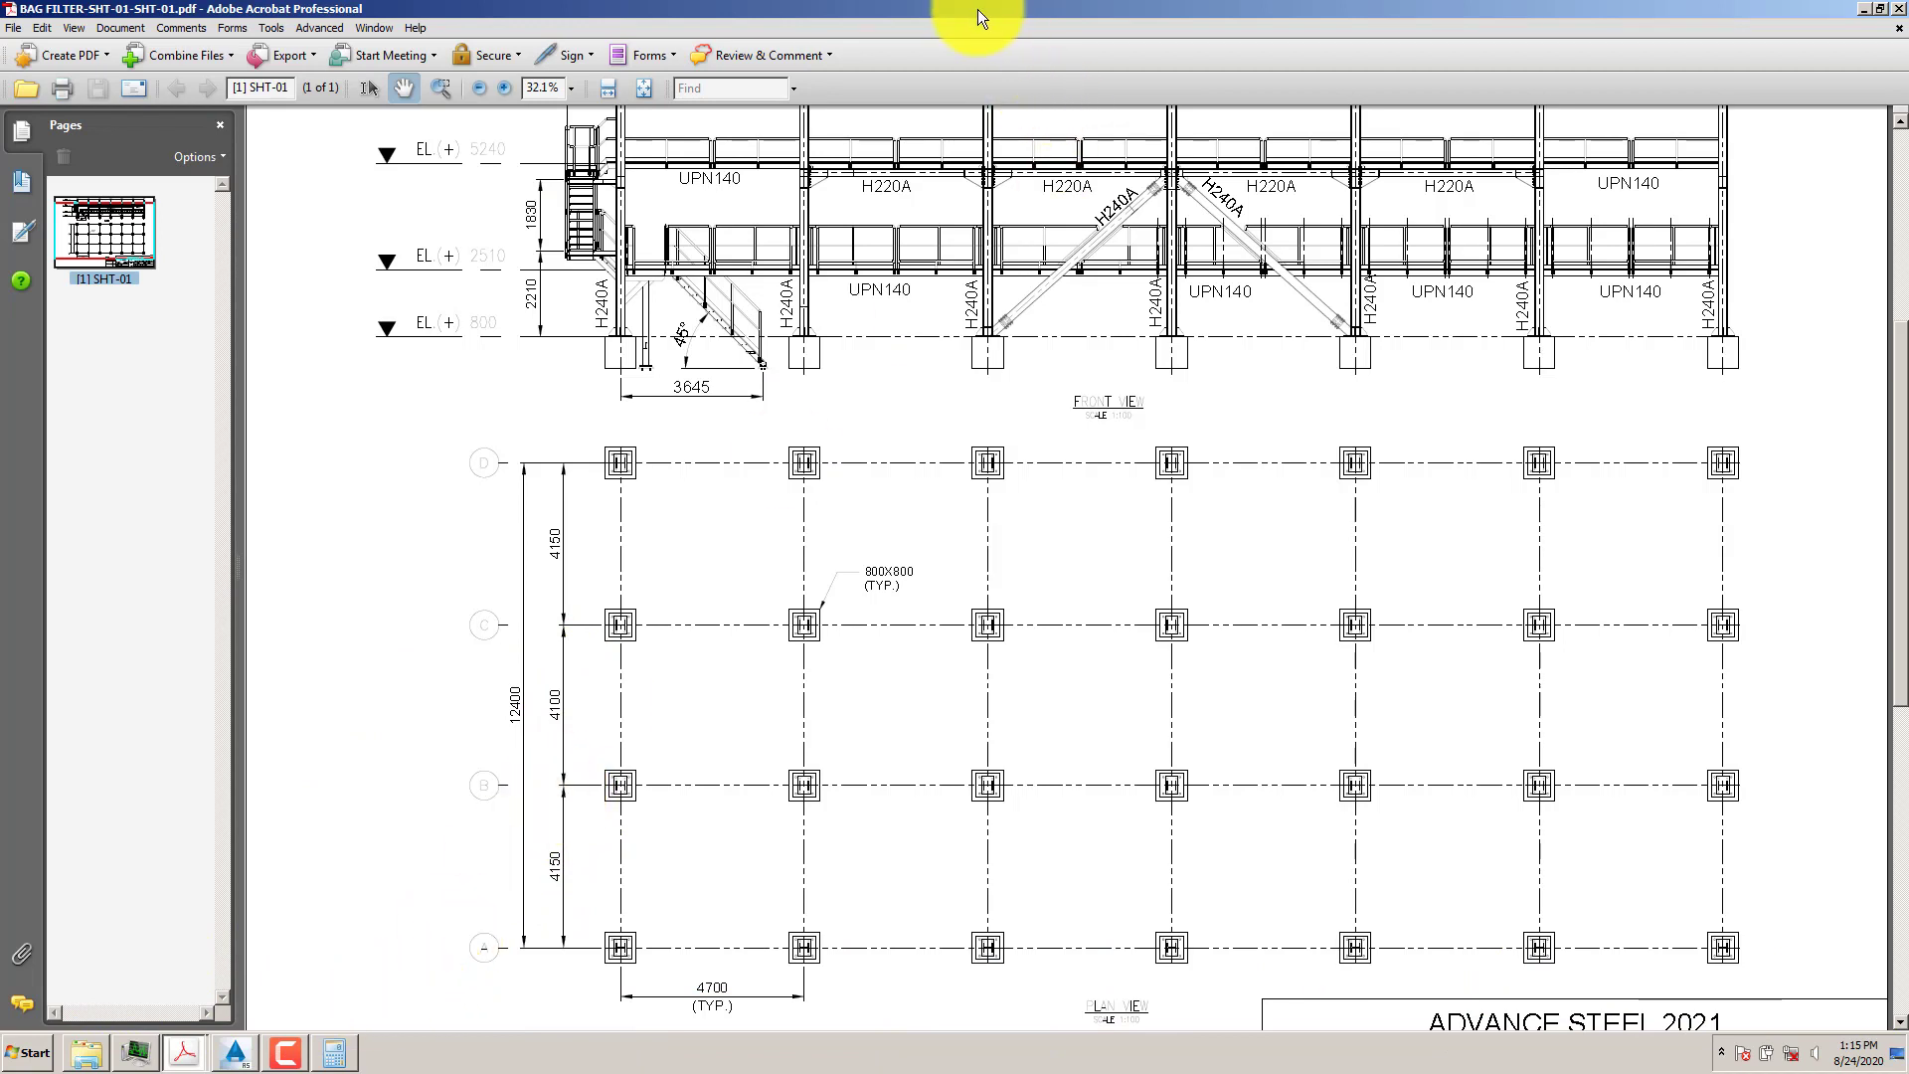
{"action": "left_click", "coordinate": [233, 1053]}
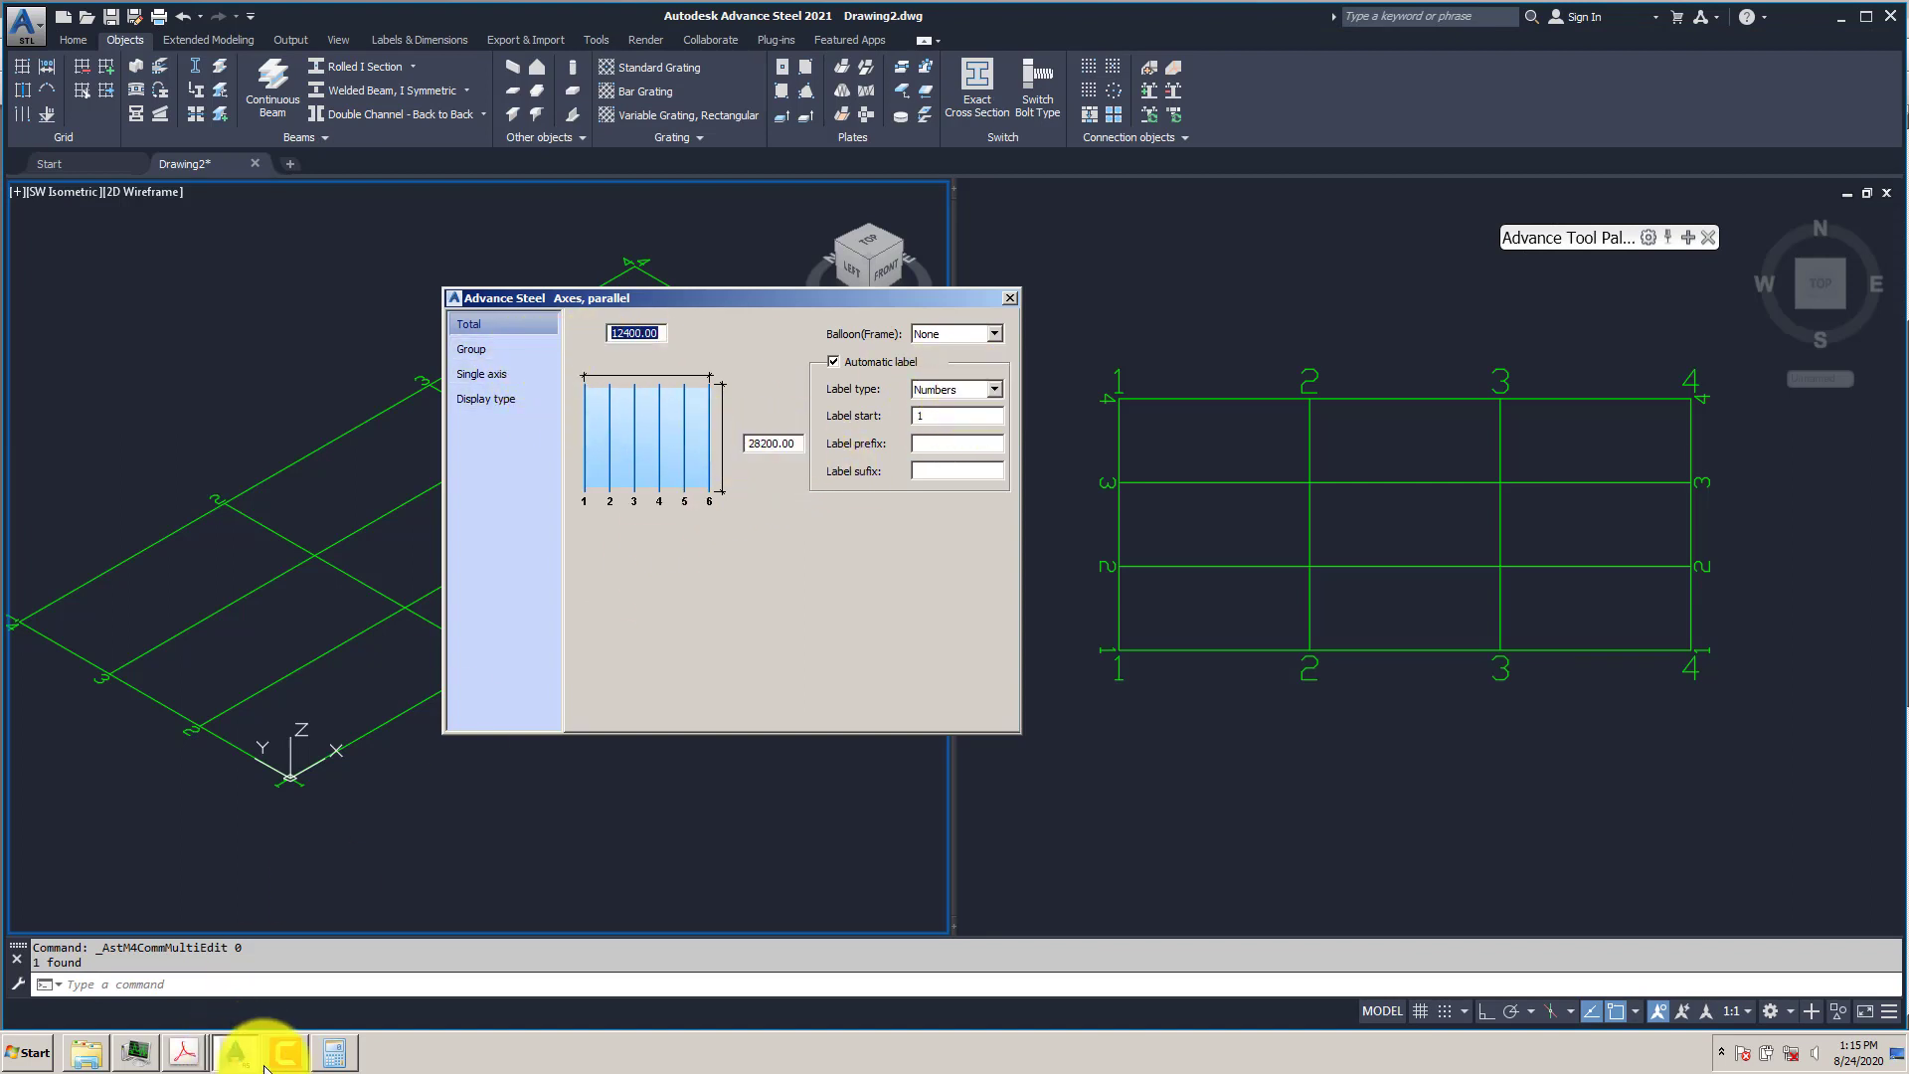
{"action": "left_click", "coordinate": [187, 1051]}
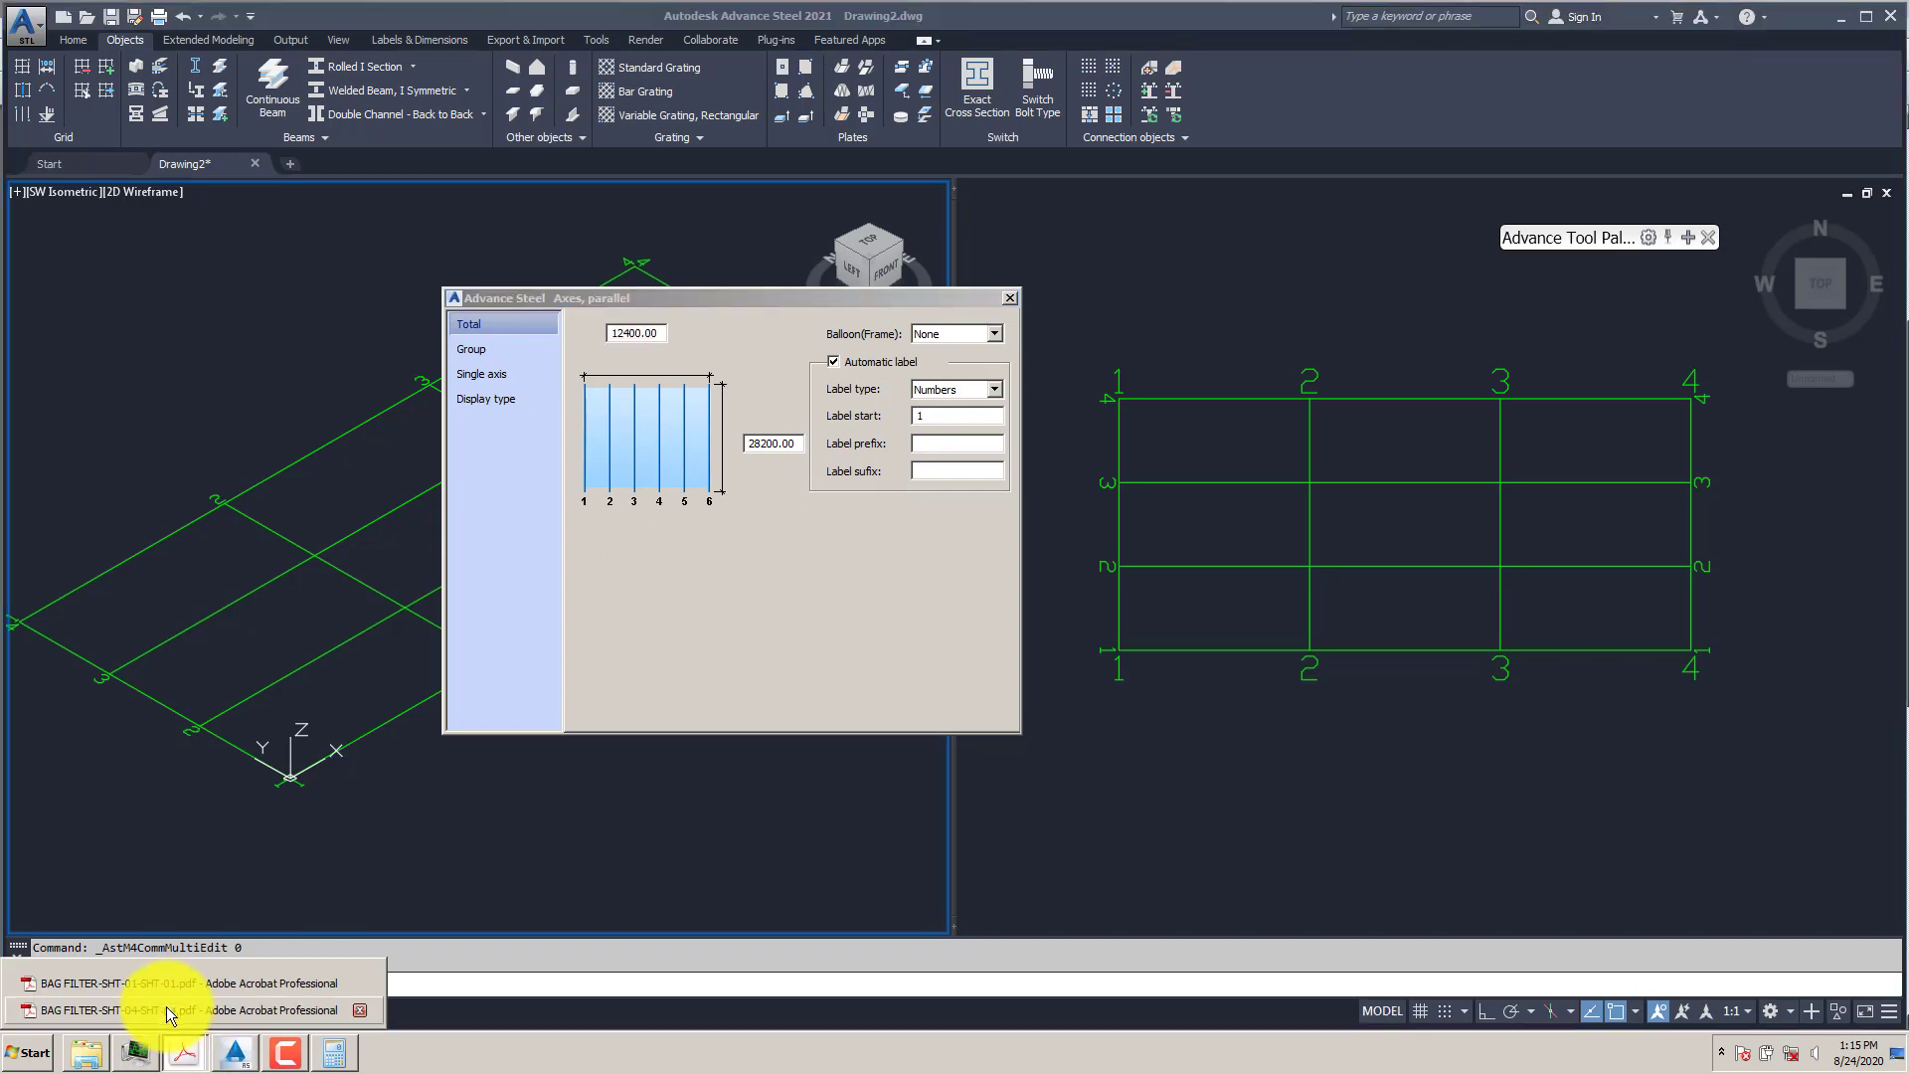
{"action": "left_click", "coordinate": [165, 1004]}
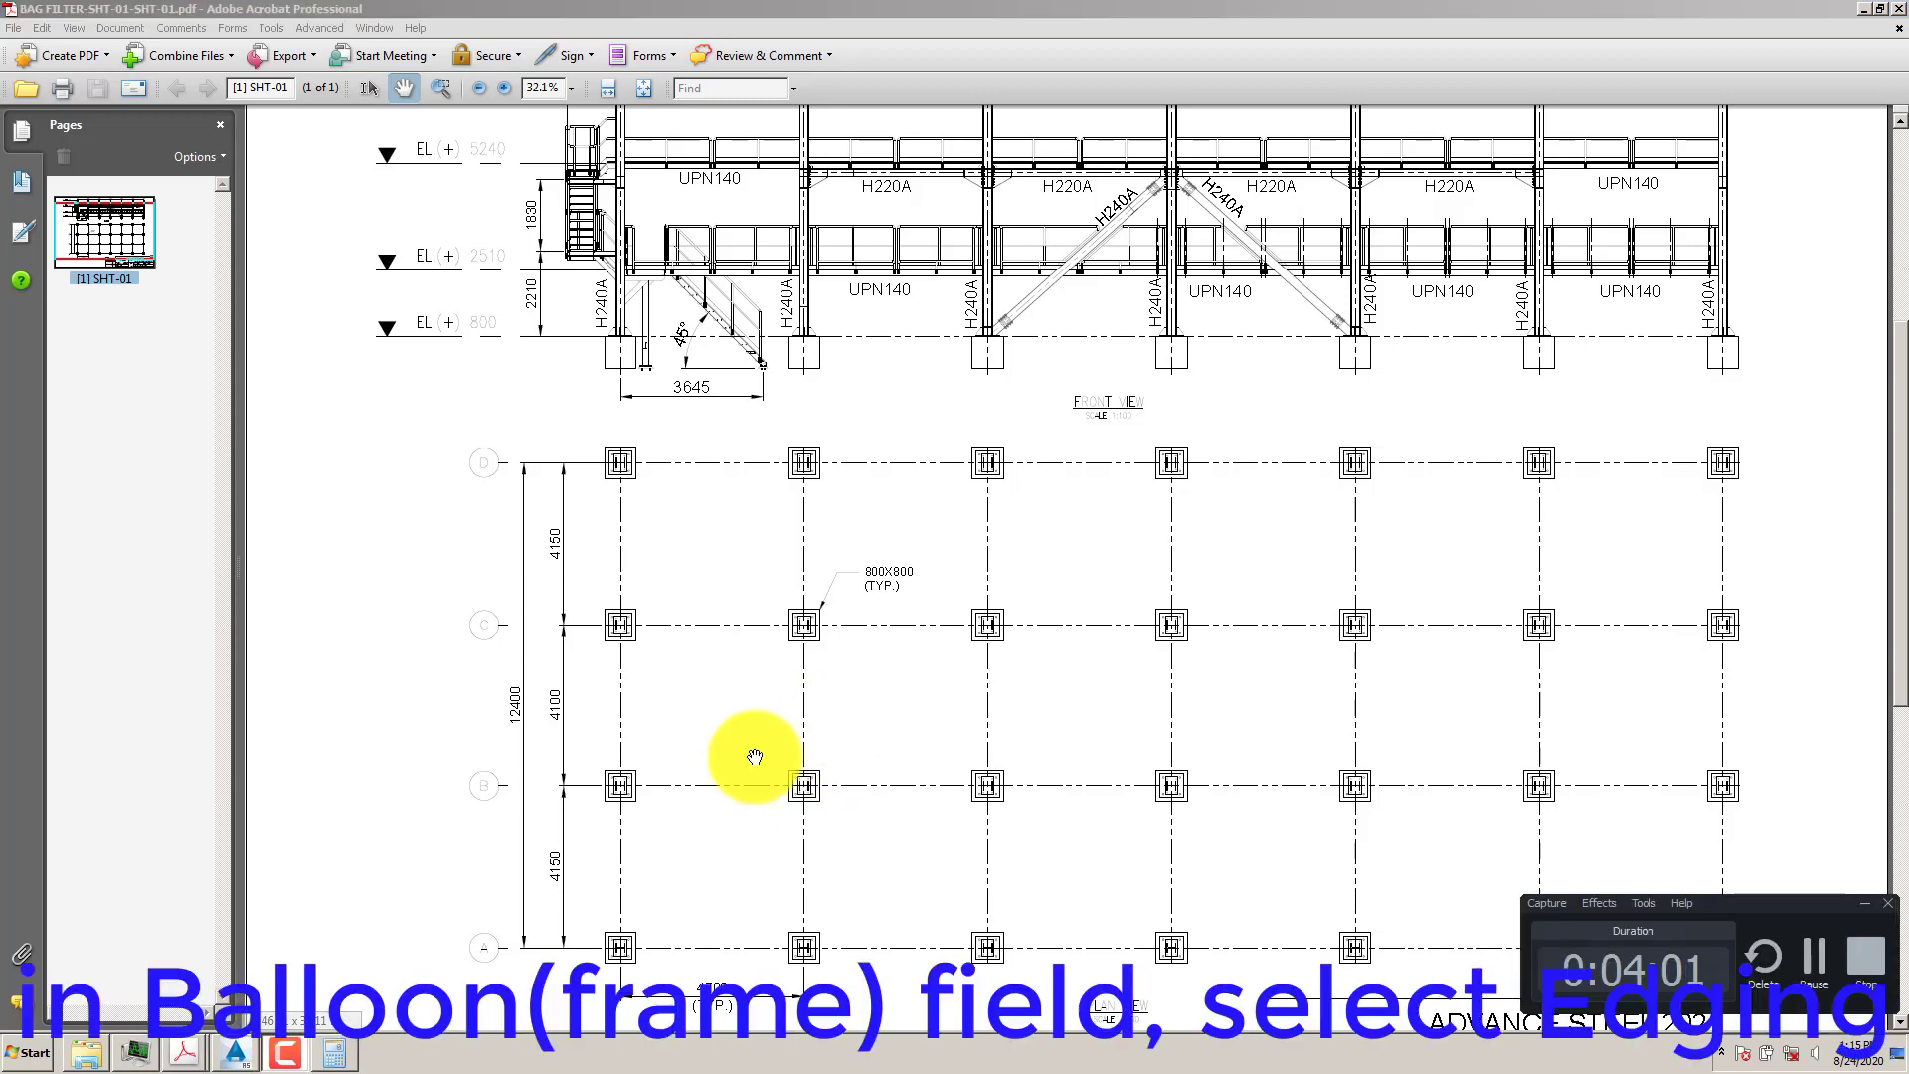
{"action": "left_click", "coordinate": [236, 1054]}
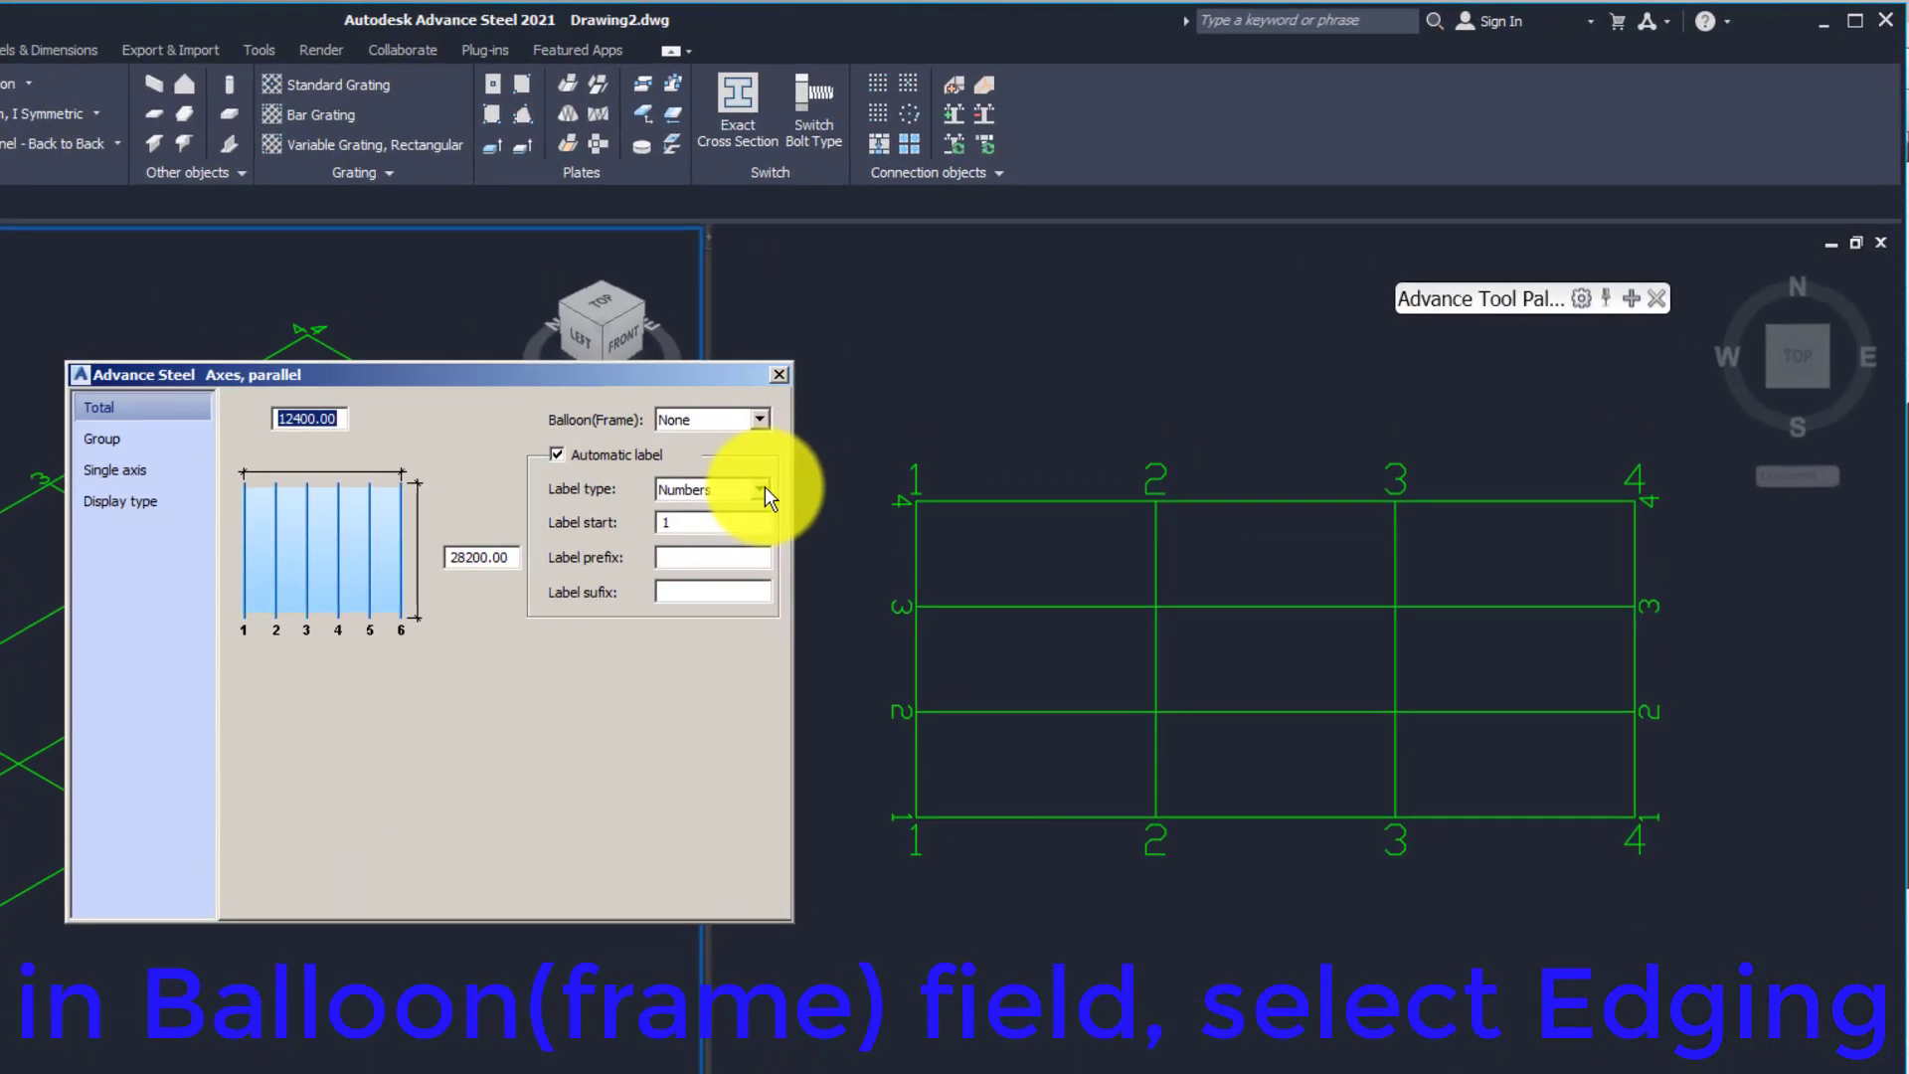
- Set the horizontal axes' balloon frame to Edging and their label type to Capital letters, checking the labels in the isometric view
{"action": "left_click", "coordinate": [758, 420]}
{"action": "left_click", "coordinate": [682, 457]}
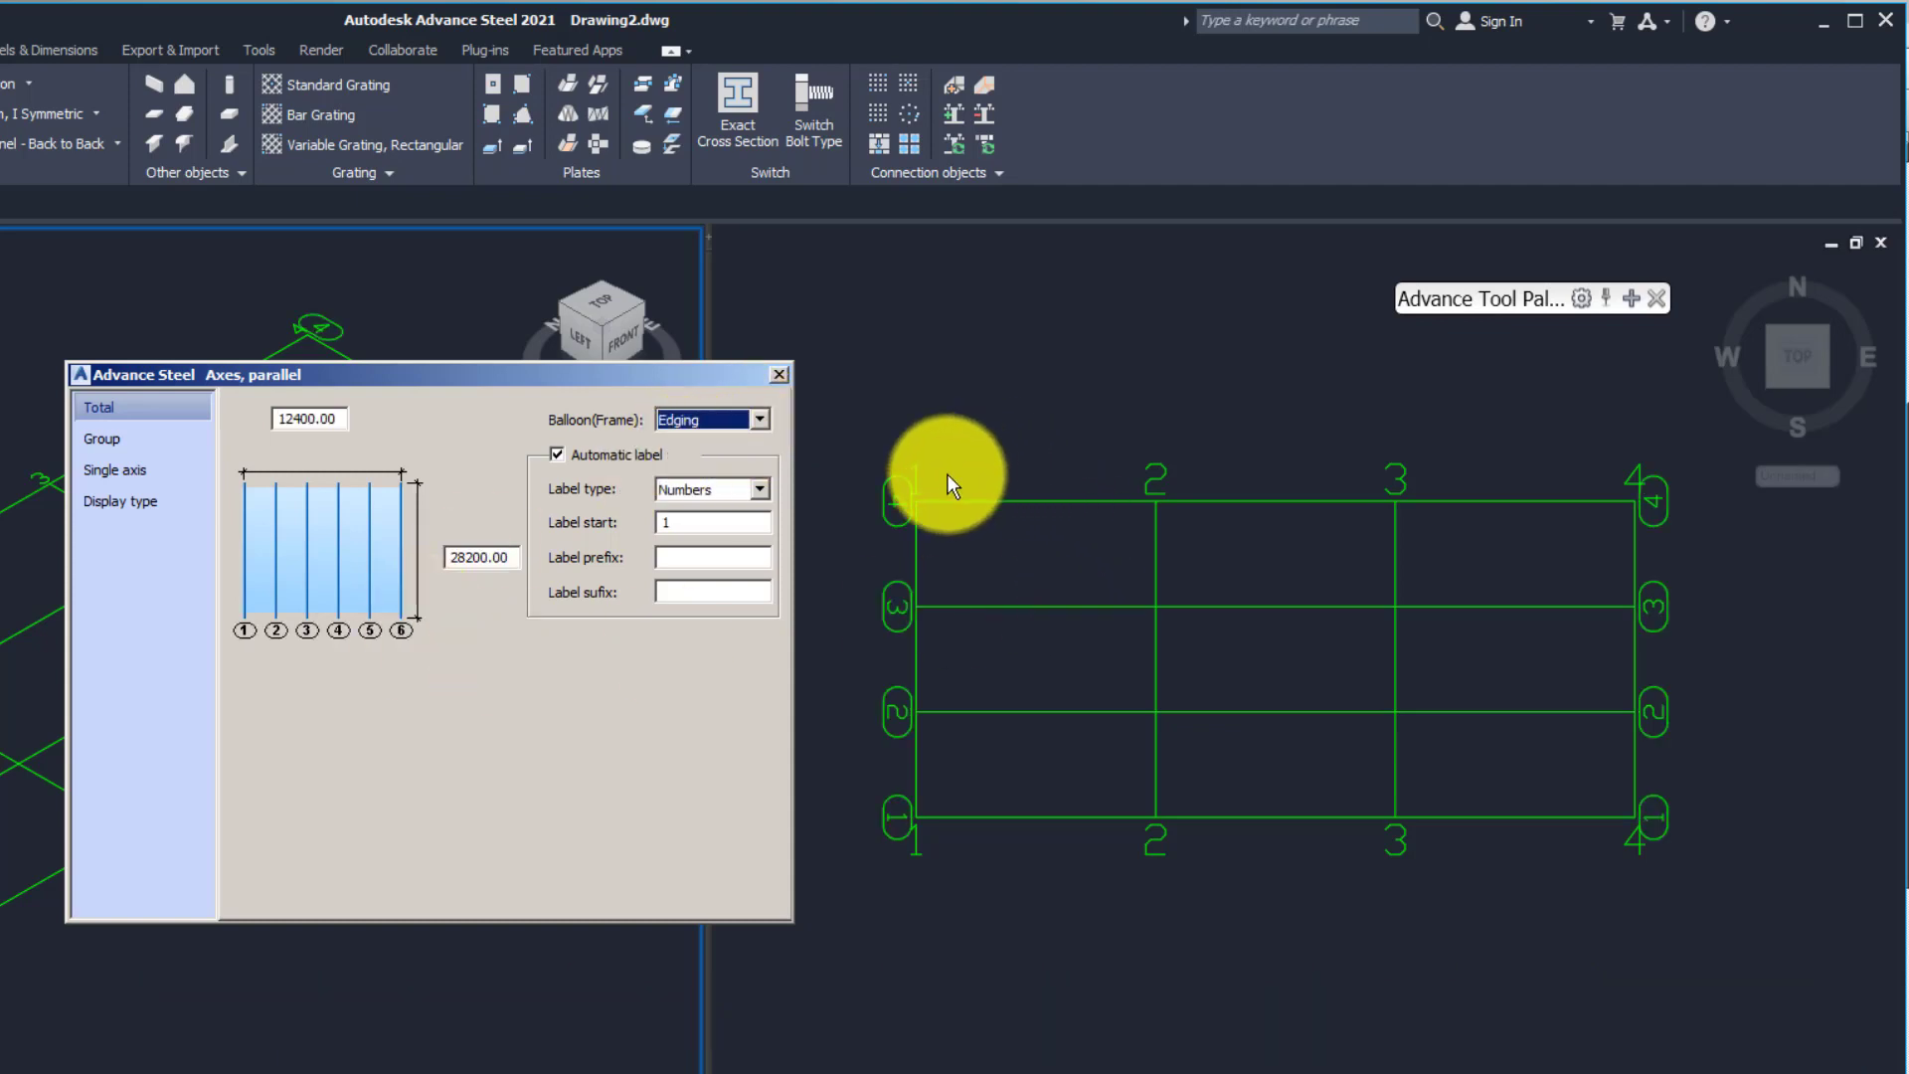
{"action": "left_click", "coordinate": [752, 491]}
{"action": "left_click", "coordinate": [688, 527]}
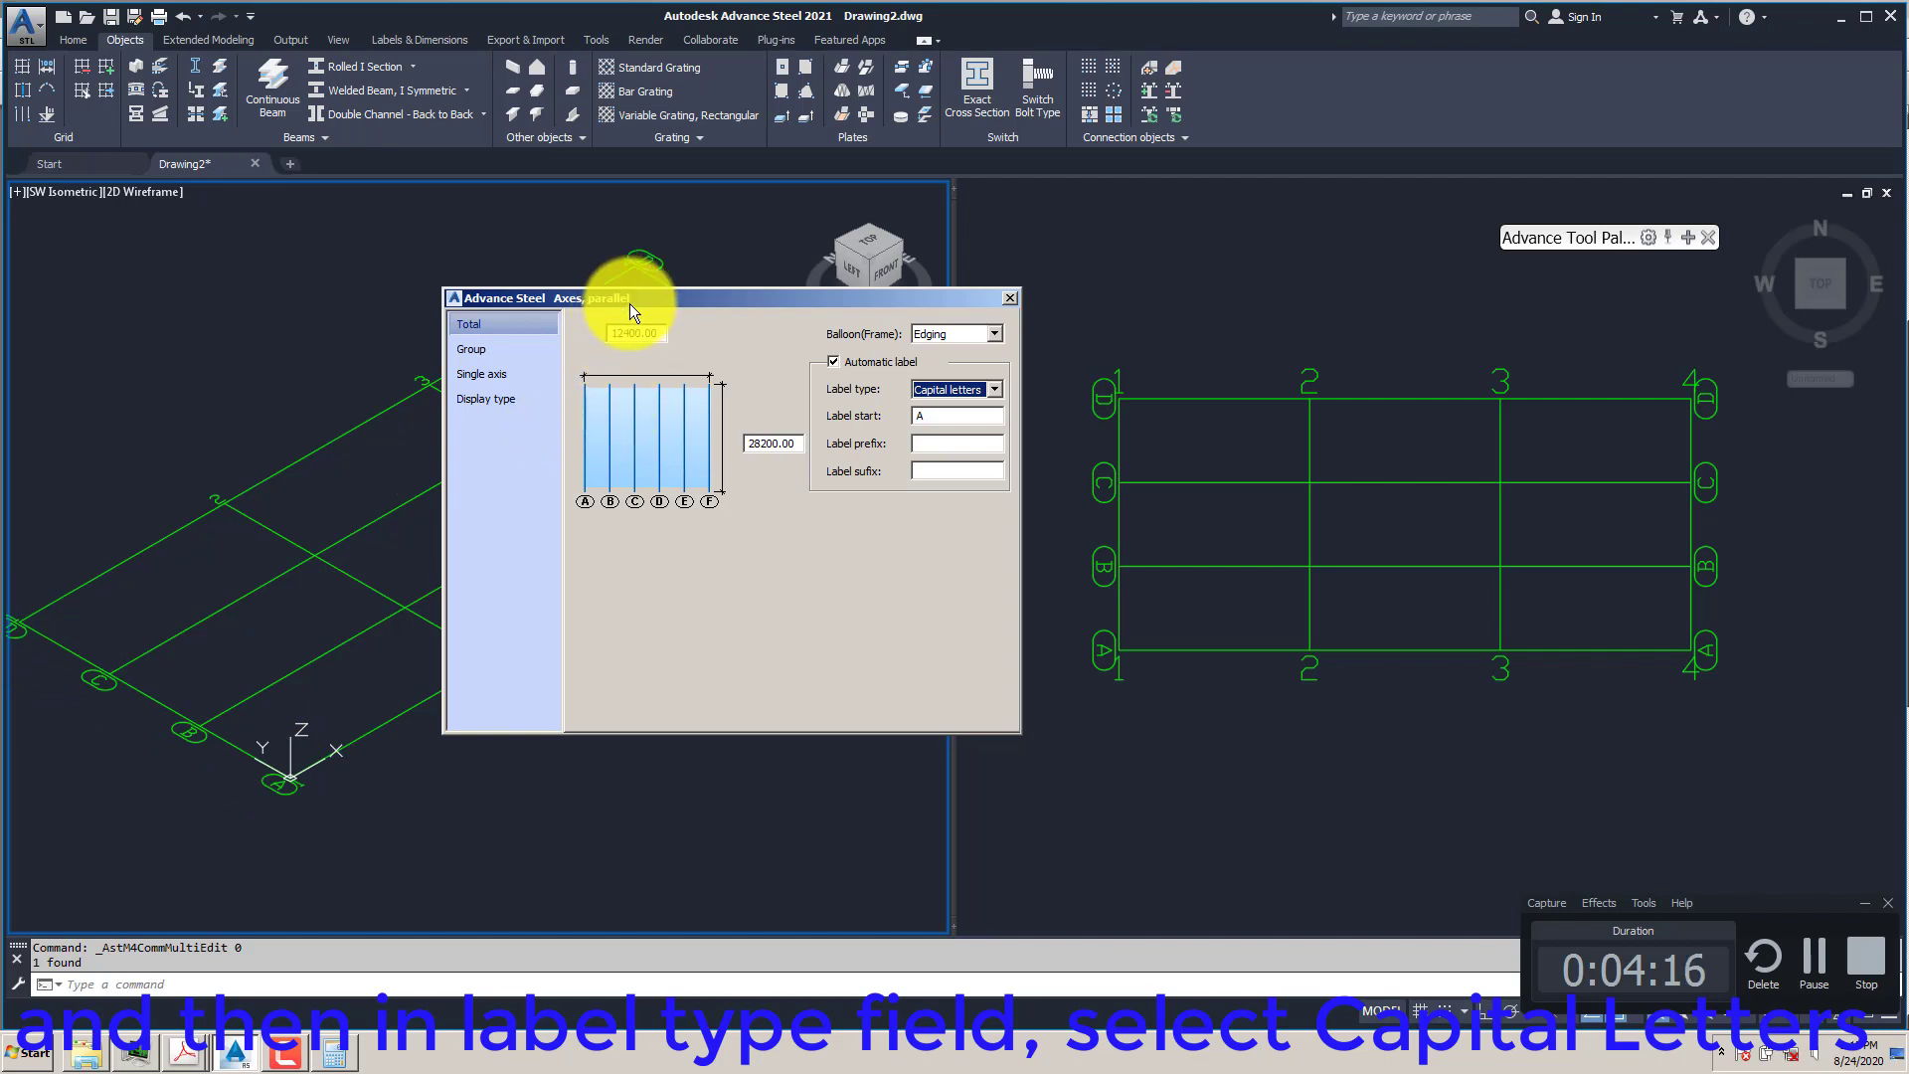
{"action": "left_click_drag", "start_coordinate": [629, 302], "coordinate": [731, 682]}
{"action": "scroll", "coordinate": [375, 520], "scroll_direction": "down", "scroll_amount": 4}
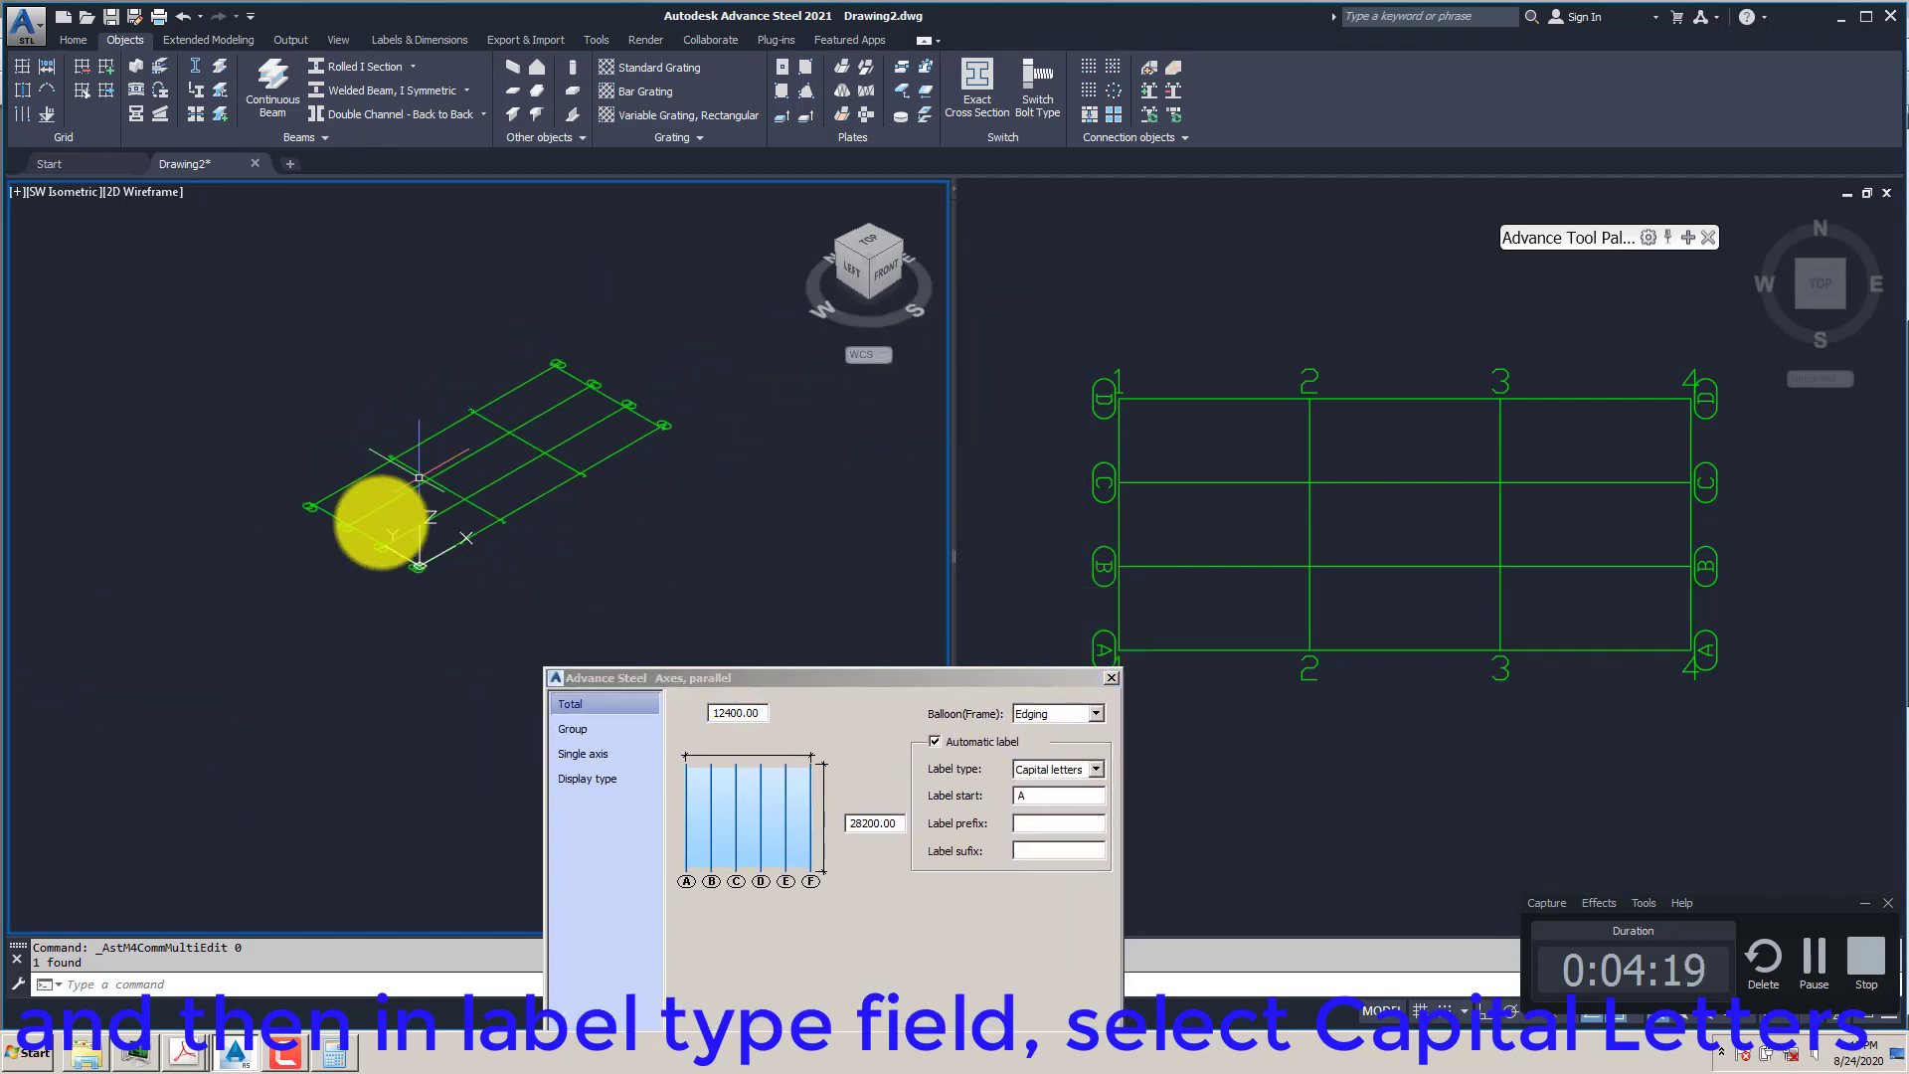
{"action": "scroll", "coordinate": [375, 537], "scroll_direction": "up", "scroll_amount": 4}
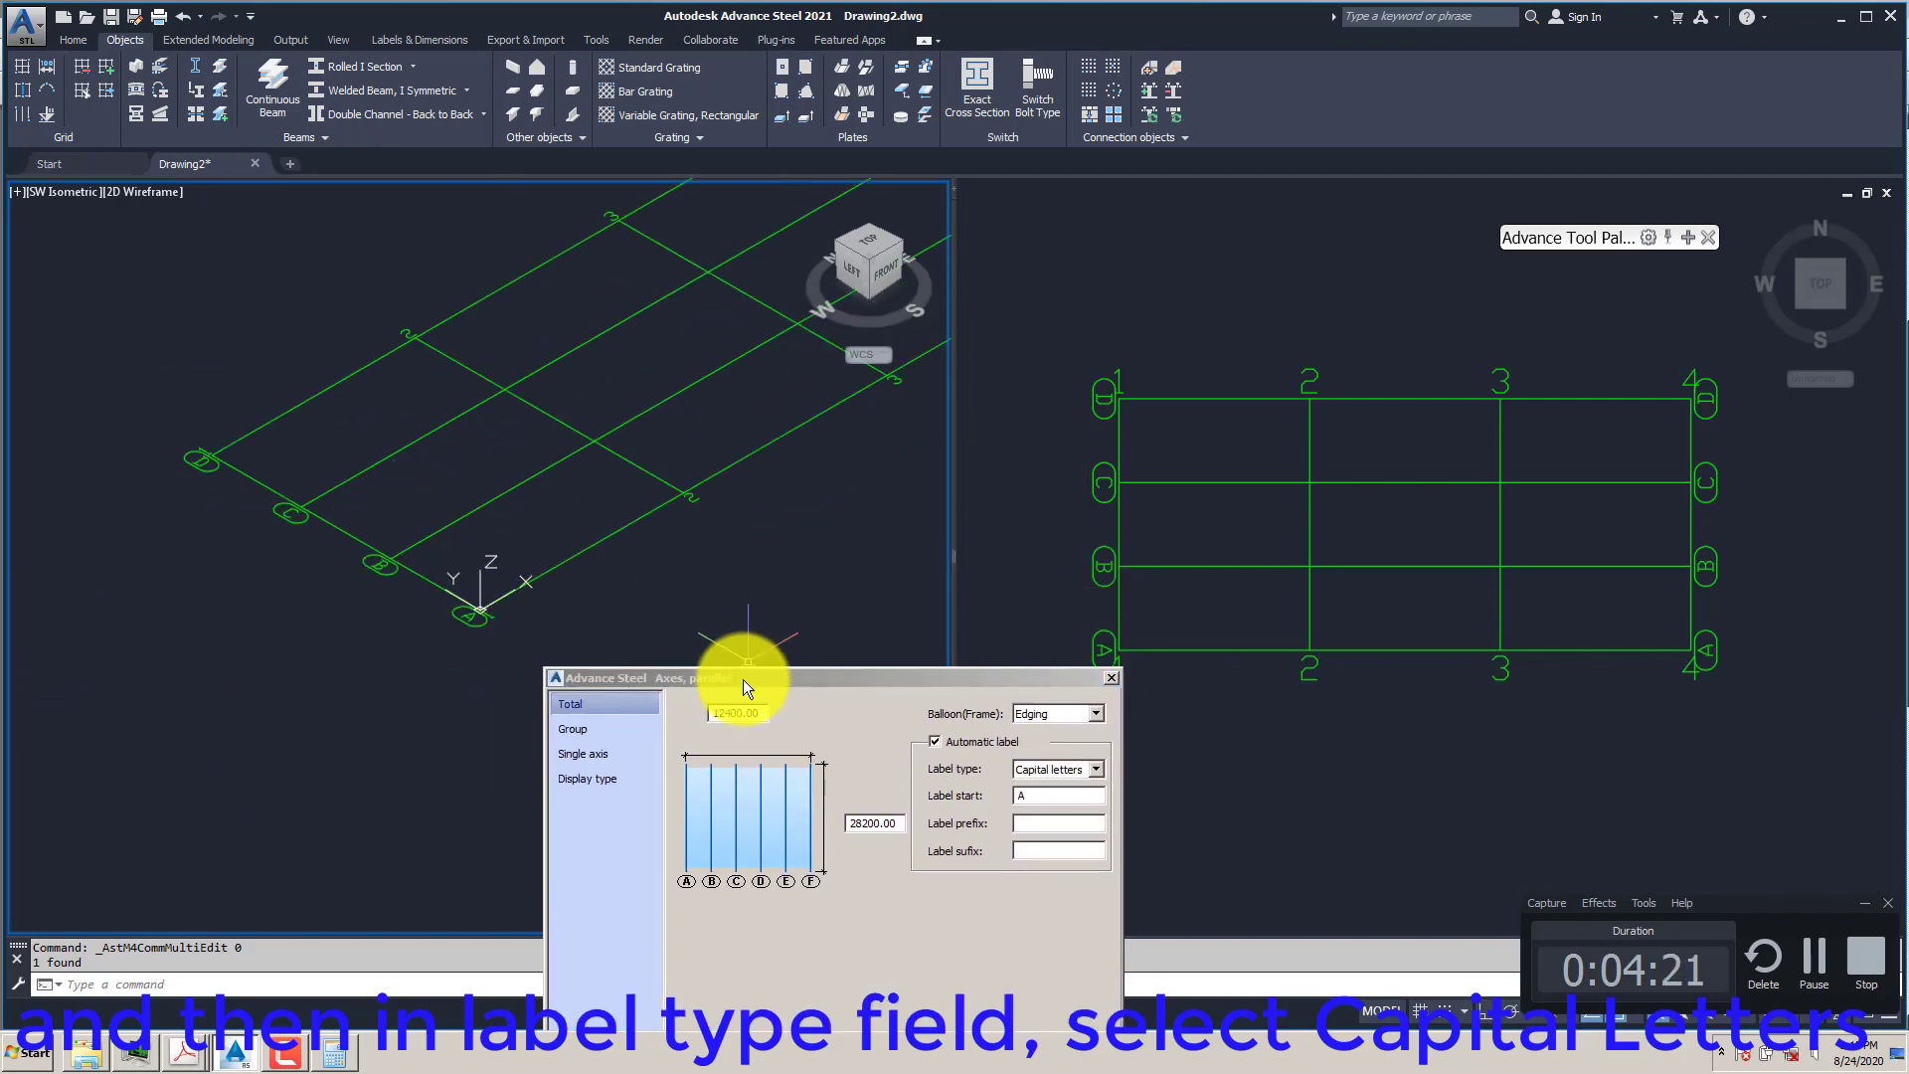
{"action": "left_click_drag", "start_coordinate": [746, 683], "coordinate": [565, 615]}
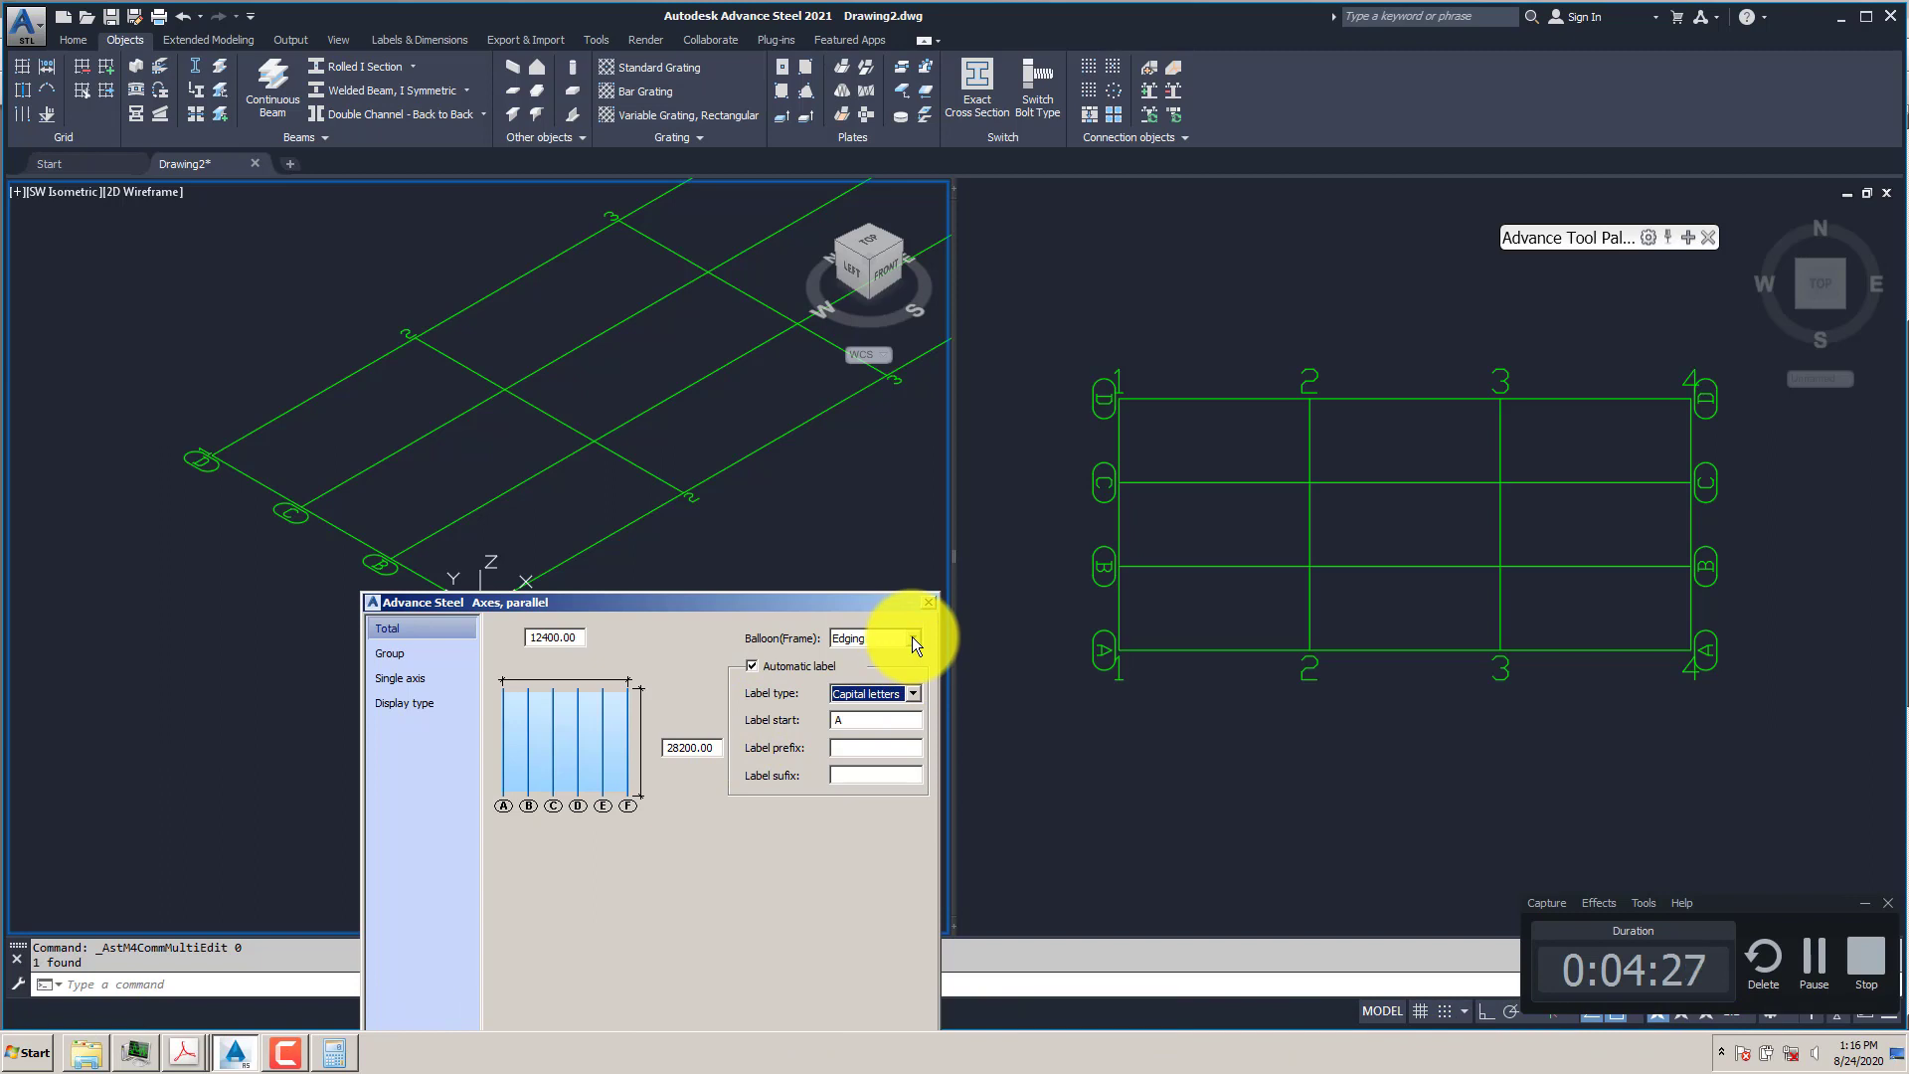
- Review the group definition, single axis and display type settings of the horizontal axes, returning to the group definition
{"action": "left_click", "coordinate": [408, 654]}
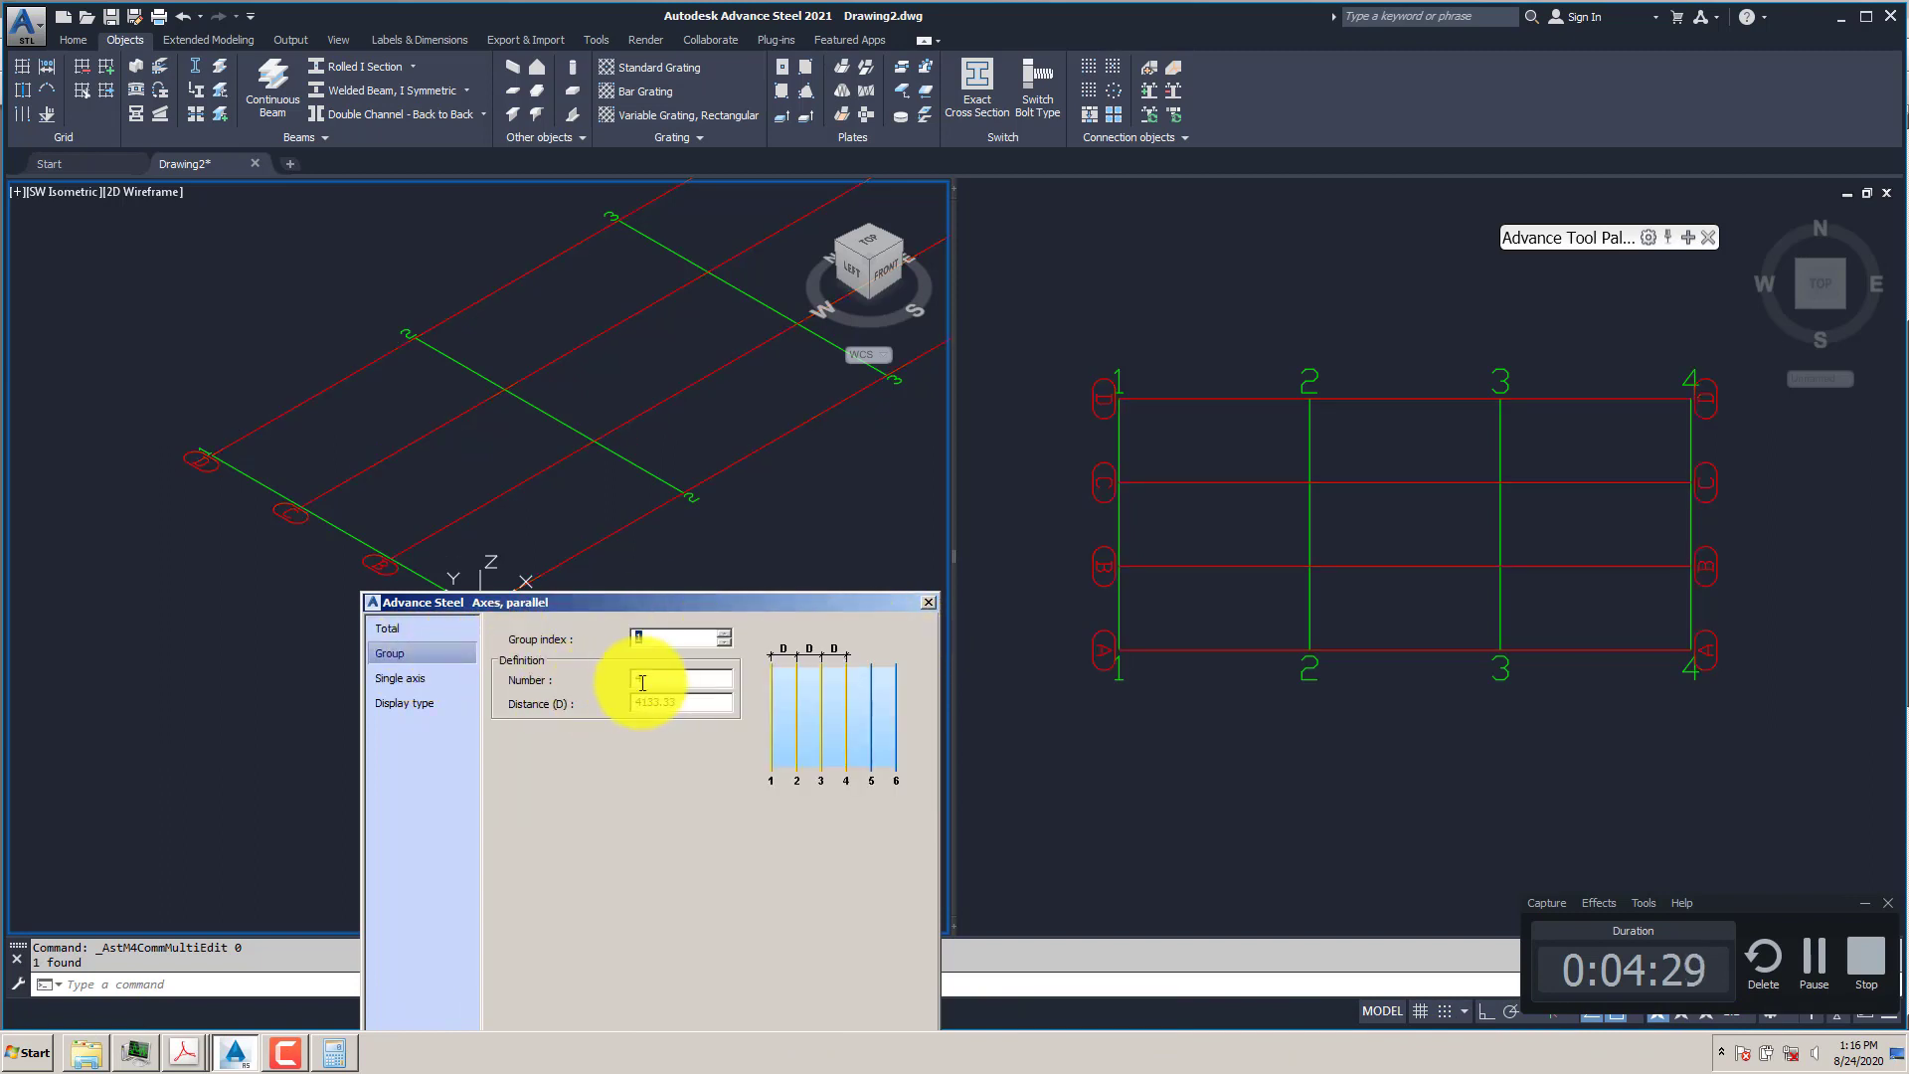
{"action": "left_click_drag", "start_coordinate": [637, 604], "coordinate": [604, 659]}
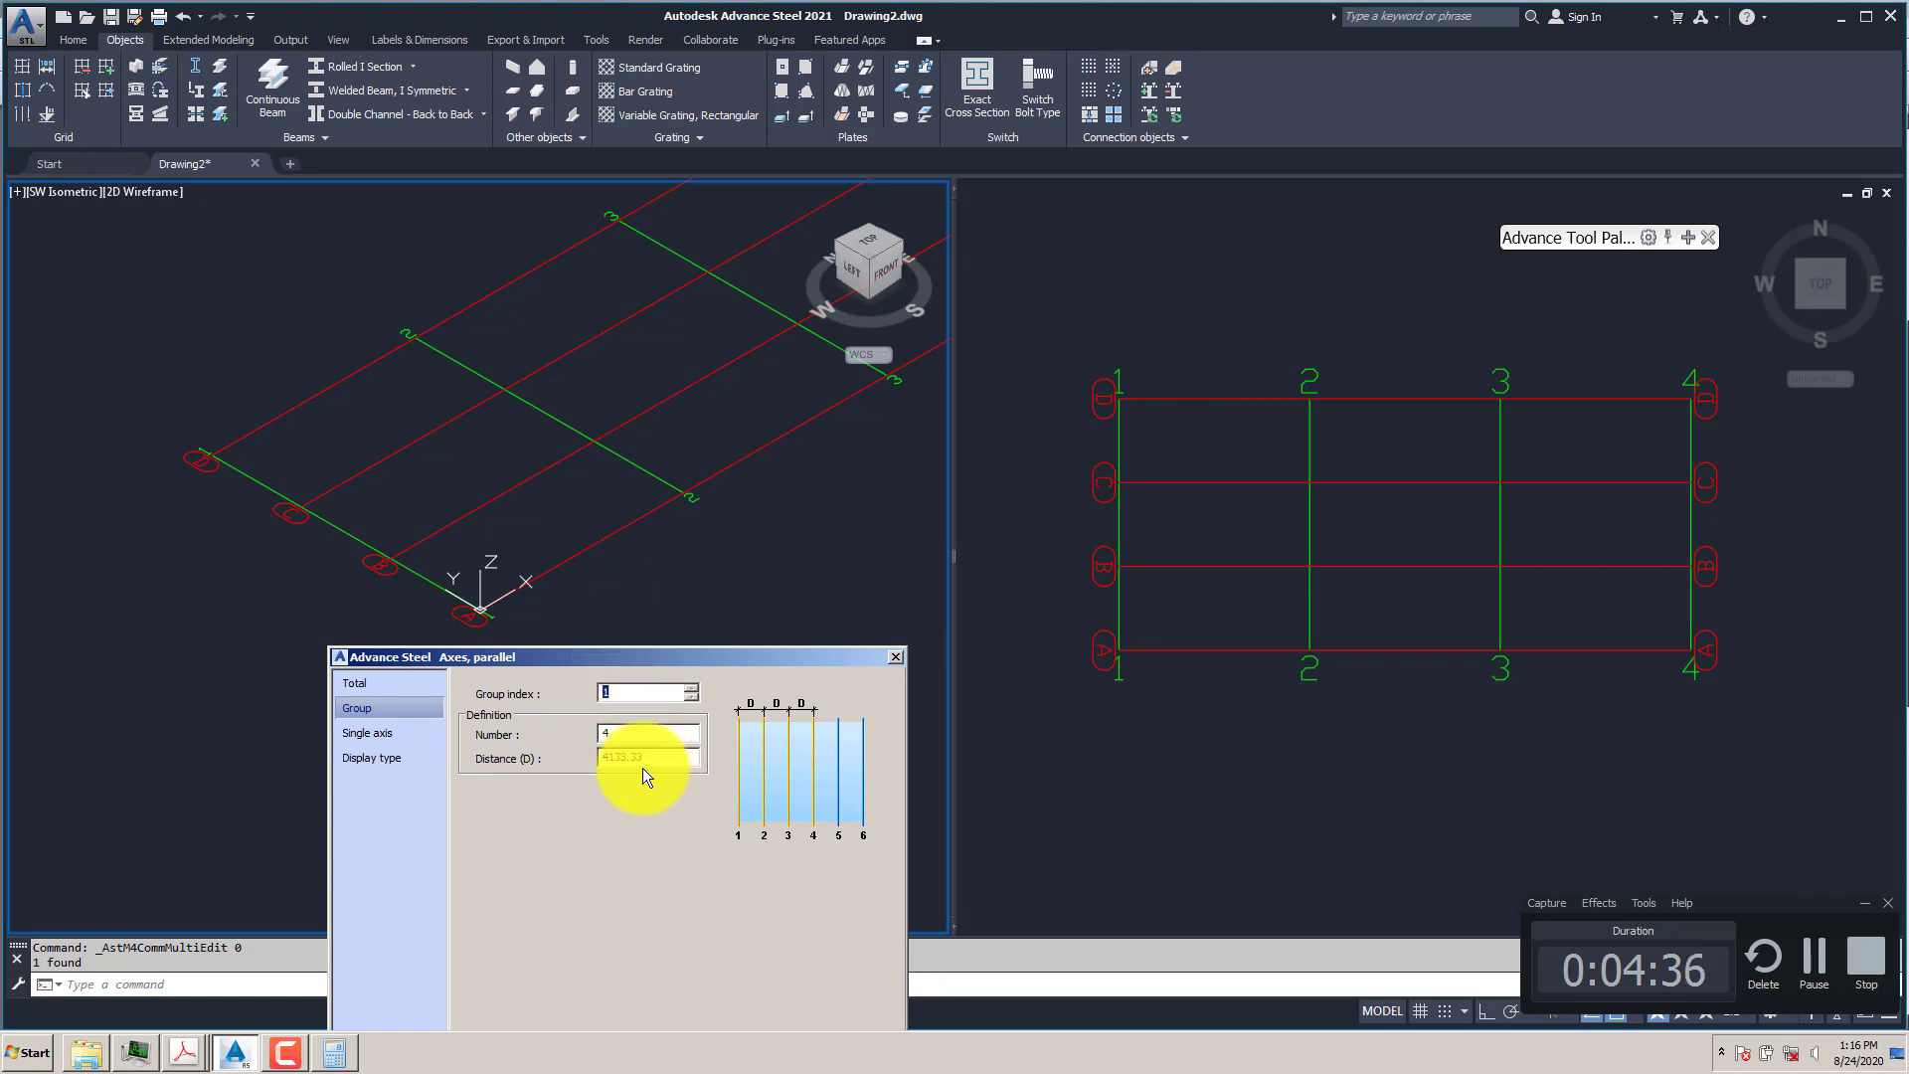
{"action": "left_click", "coordinate": [596, 699]}
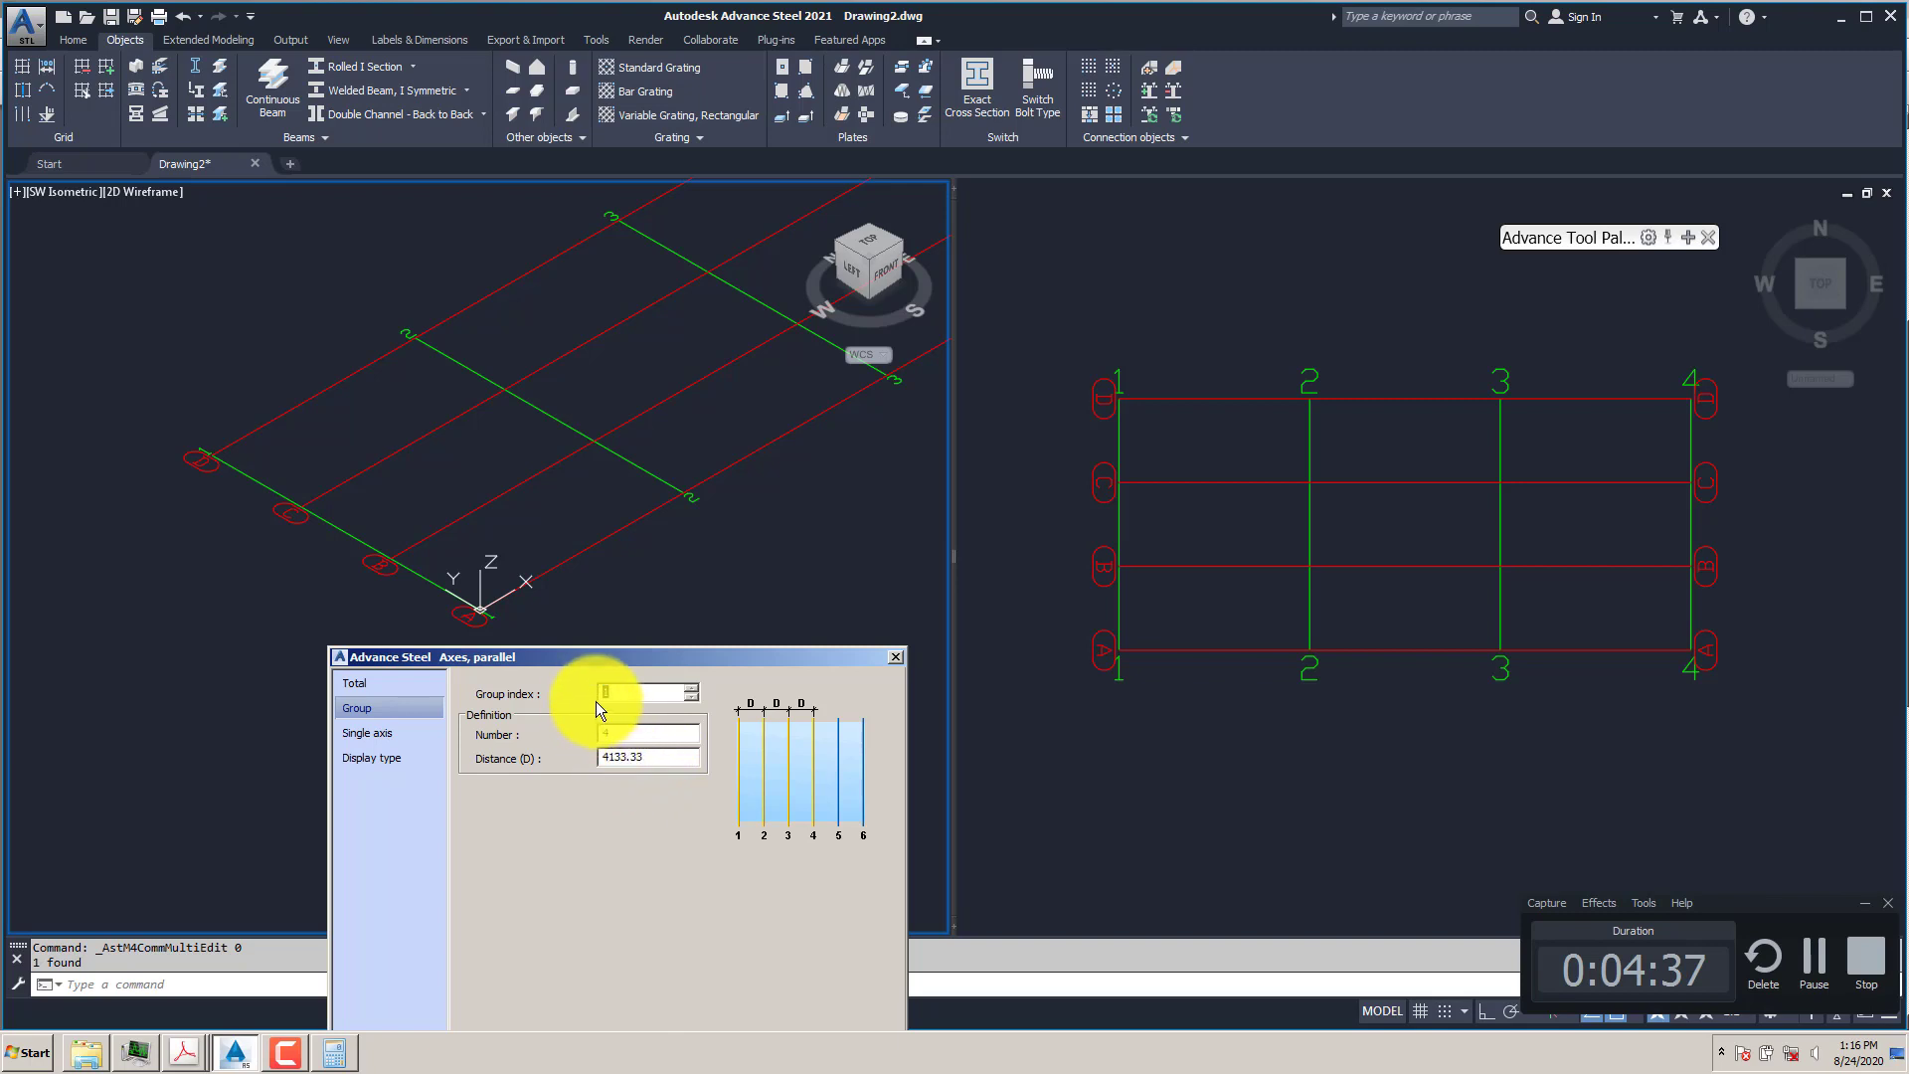
{"action": "left_click", "coordinate": [379, 738]}
{"action": "left_click", "coordinate": [376, 755]}
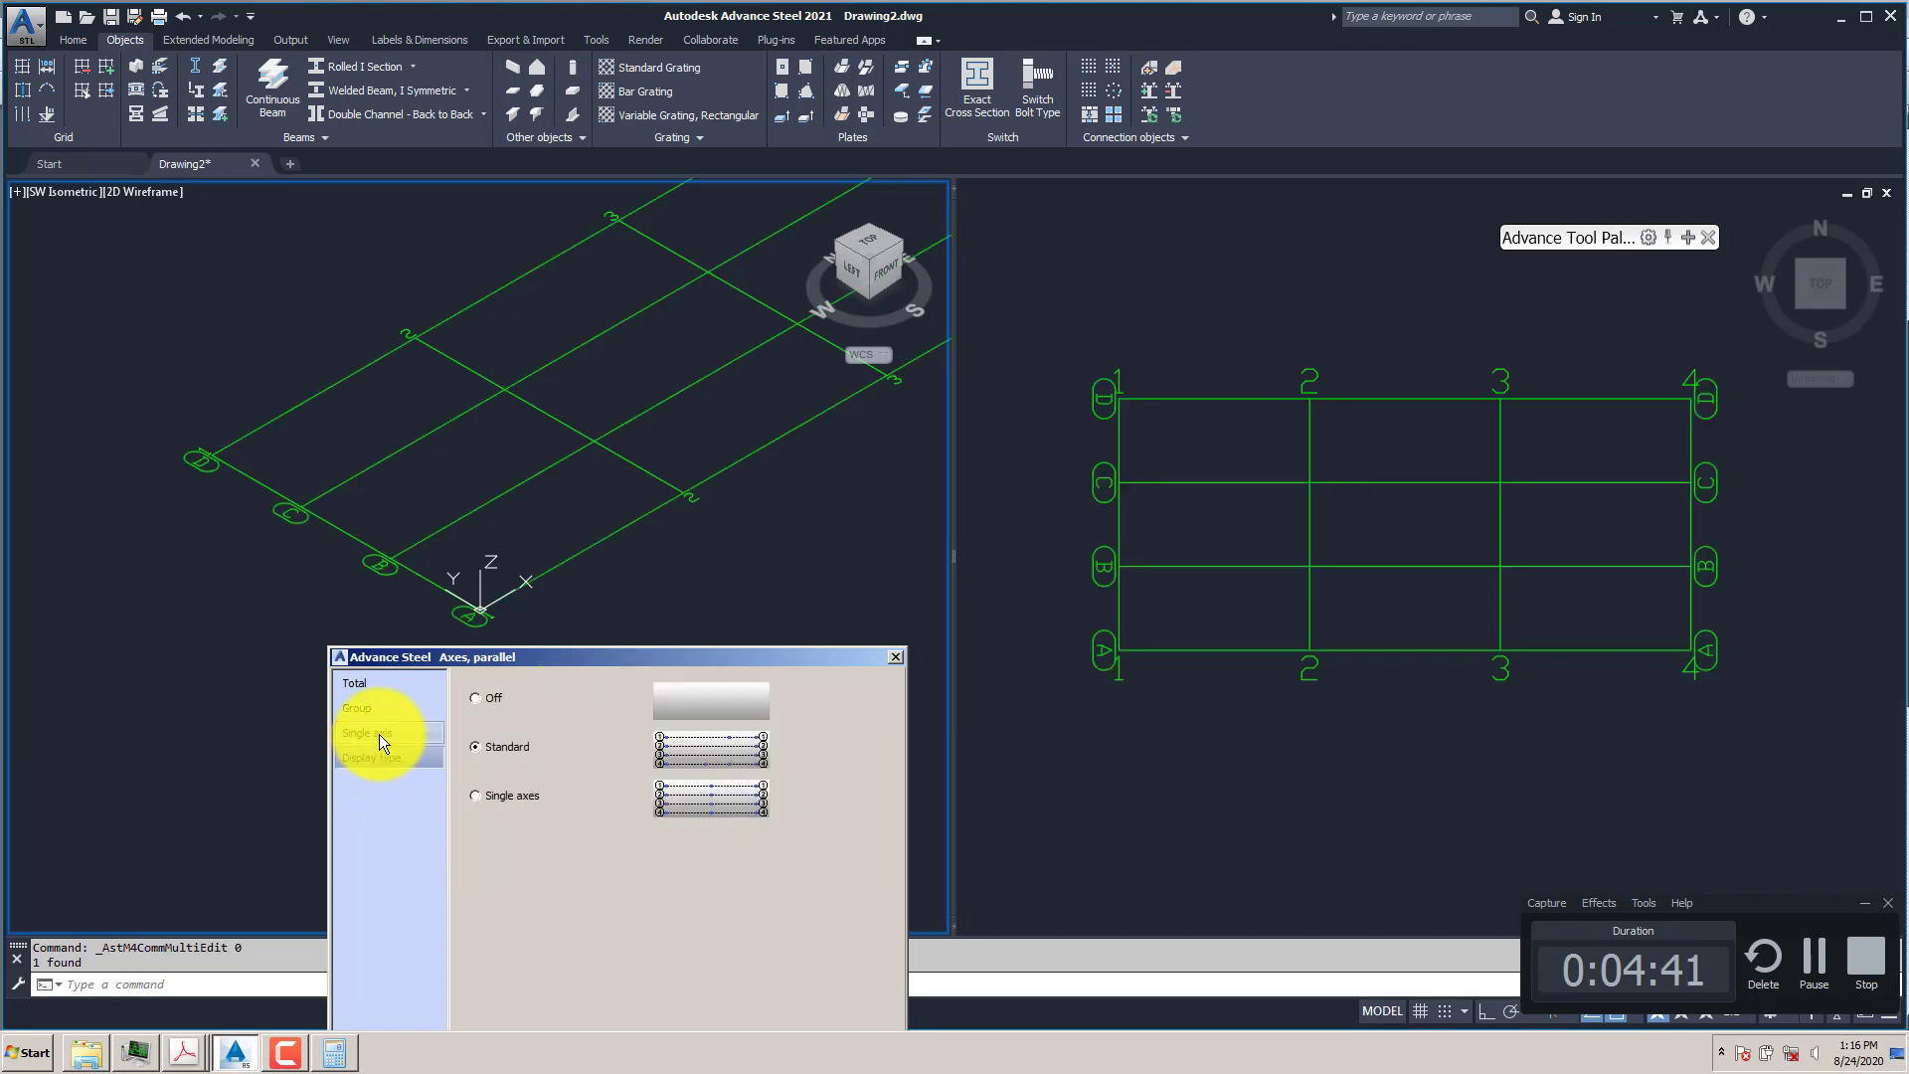
{"action": "left_click", "coordinate": [377, 732]}
{"action": "left_click", "coordinate": [370, 708]}
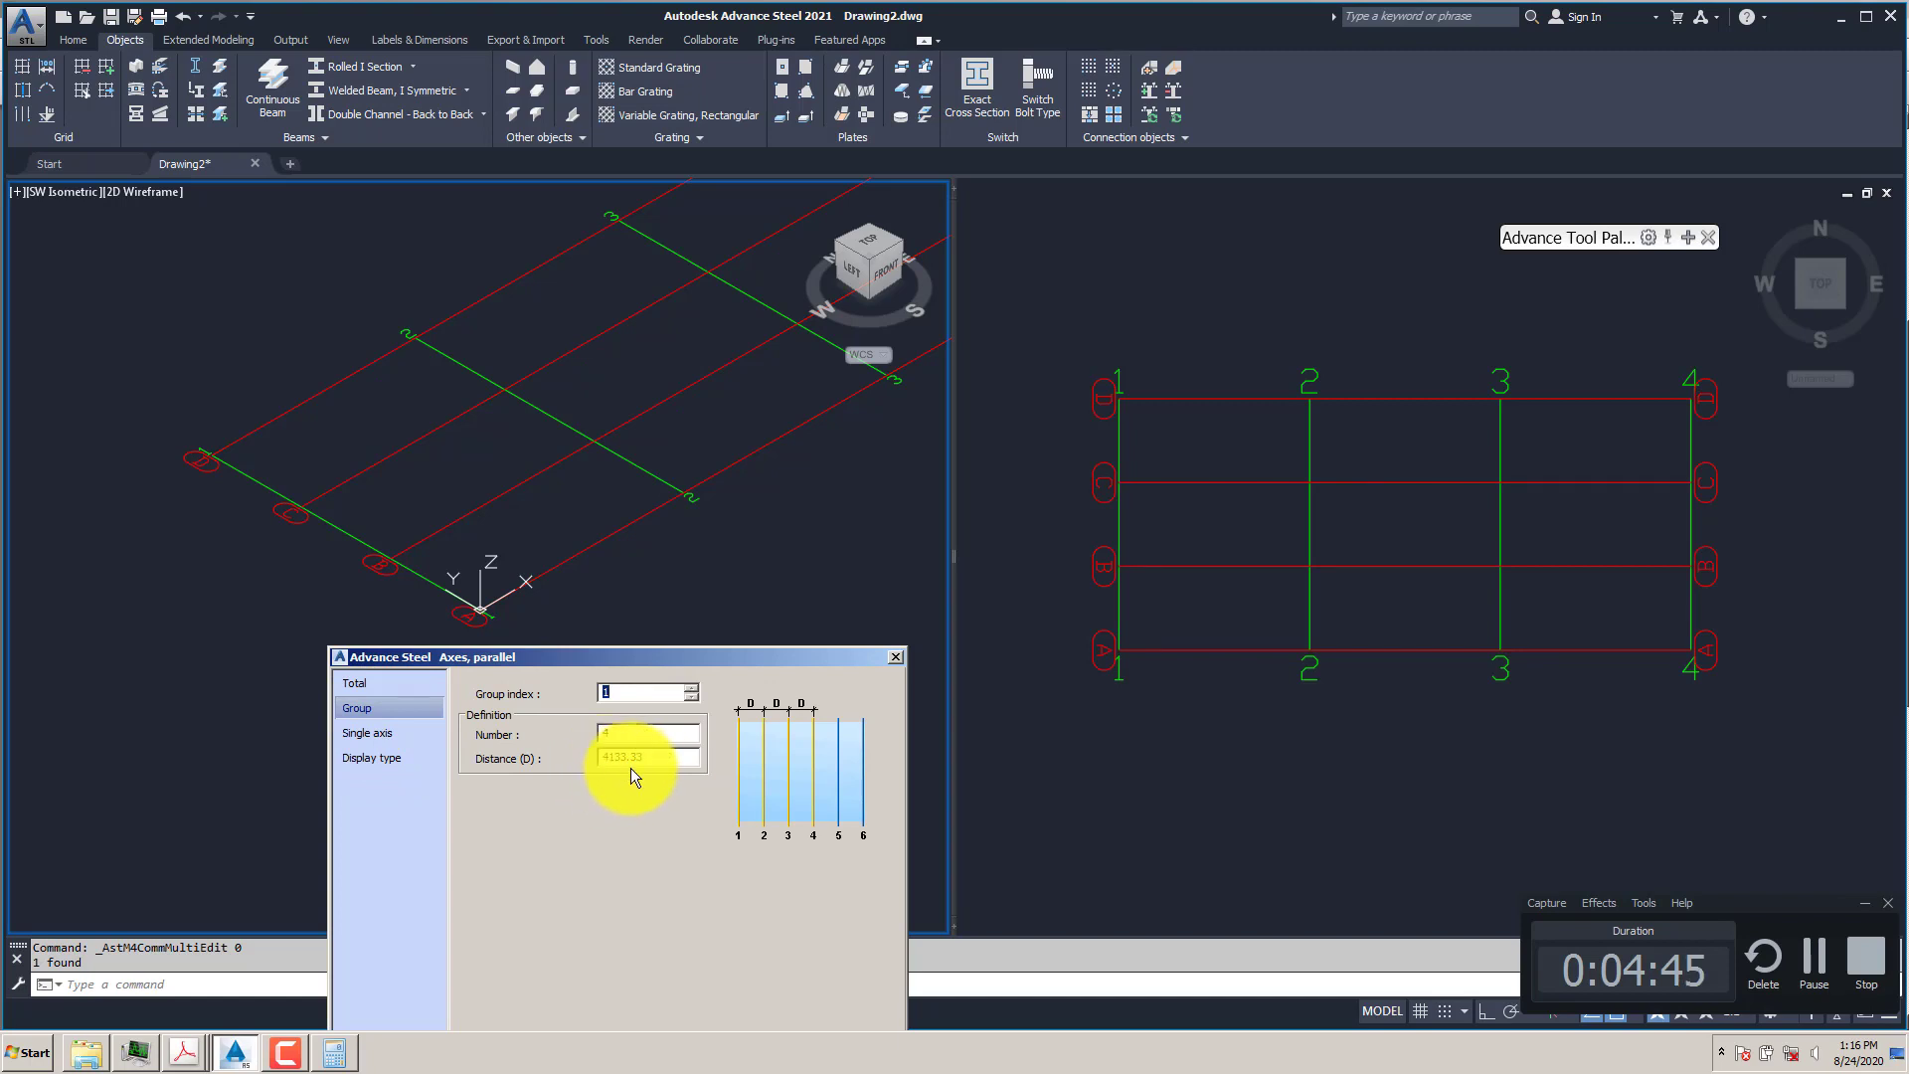
- Try 2 and 3 as the number of axes in group 1 to compare the spacing, and restore the number to 4
{"action": "left_click", "coordinate": [621, 737]}
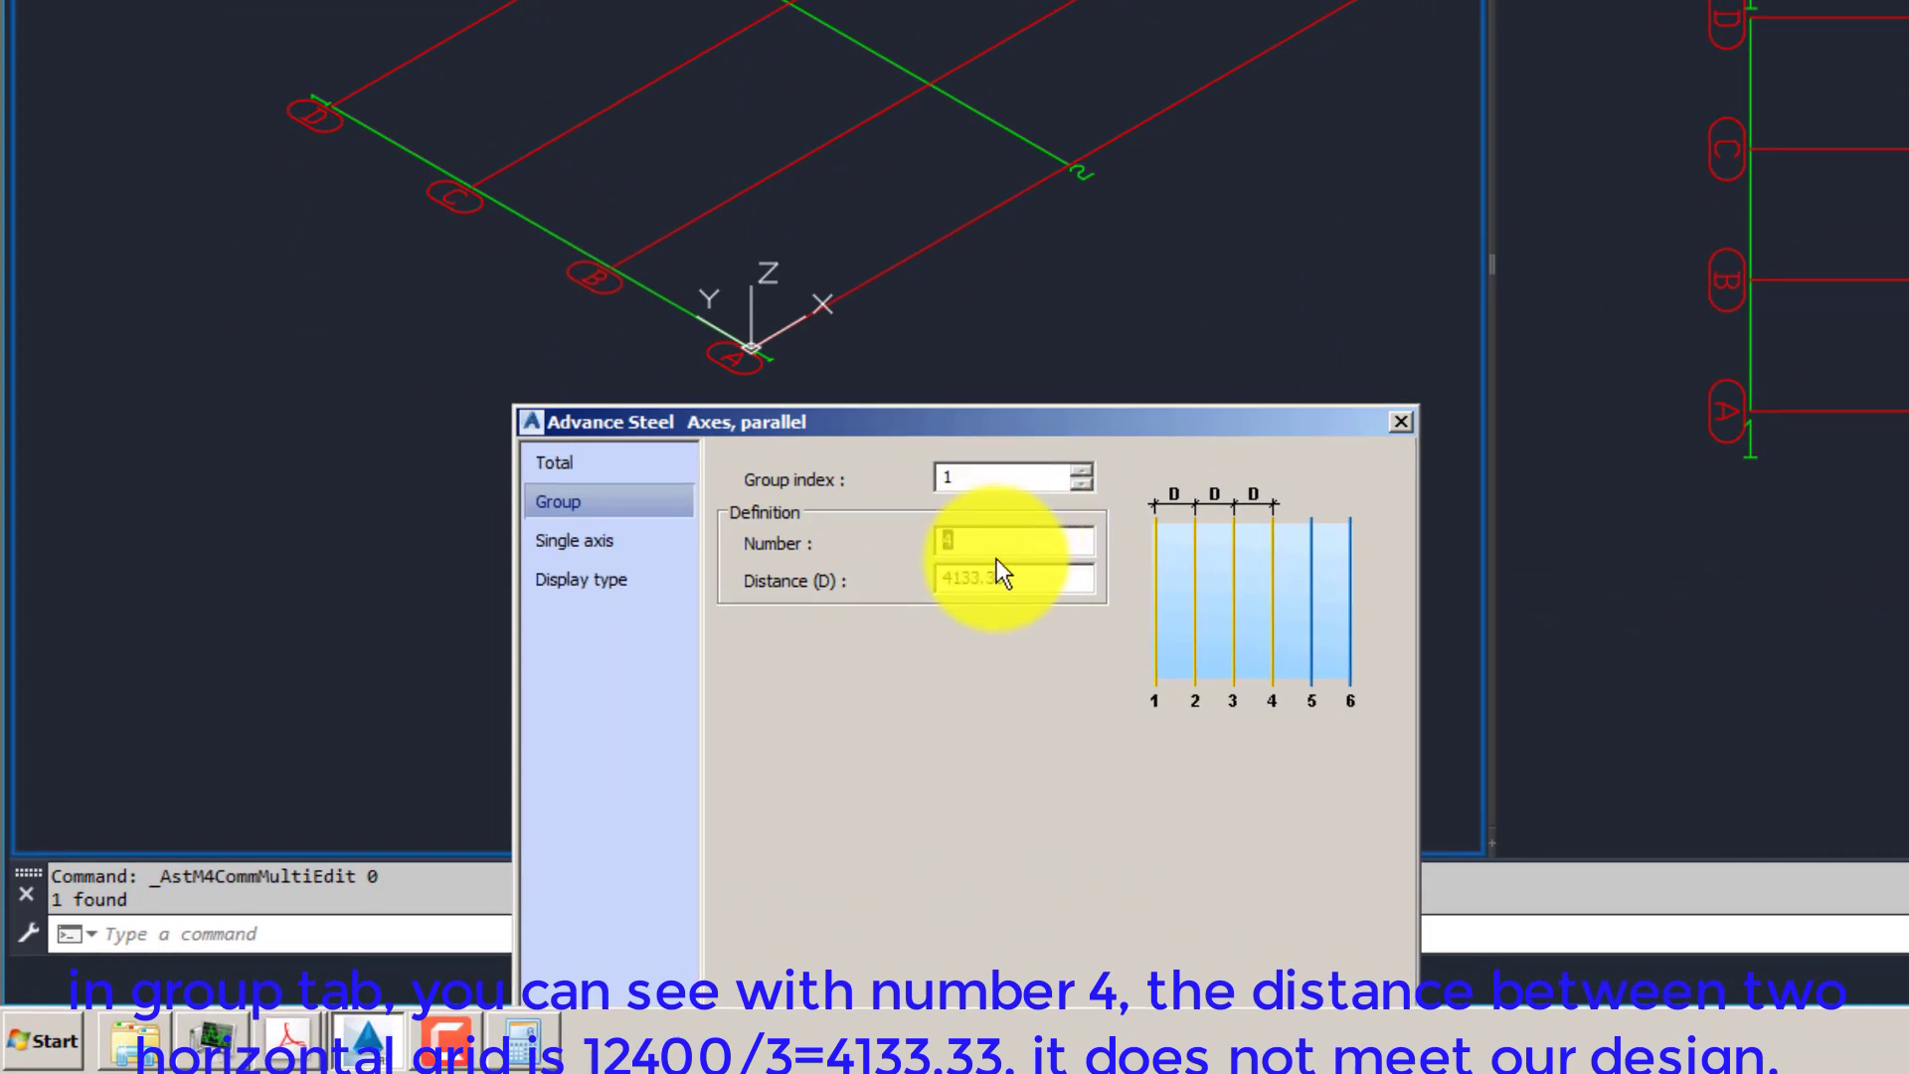
{"action": "type", "text": "2"}
{"action": "left_click", "coordinate": [1042, 582]}
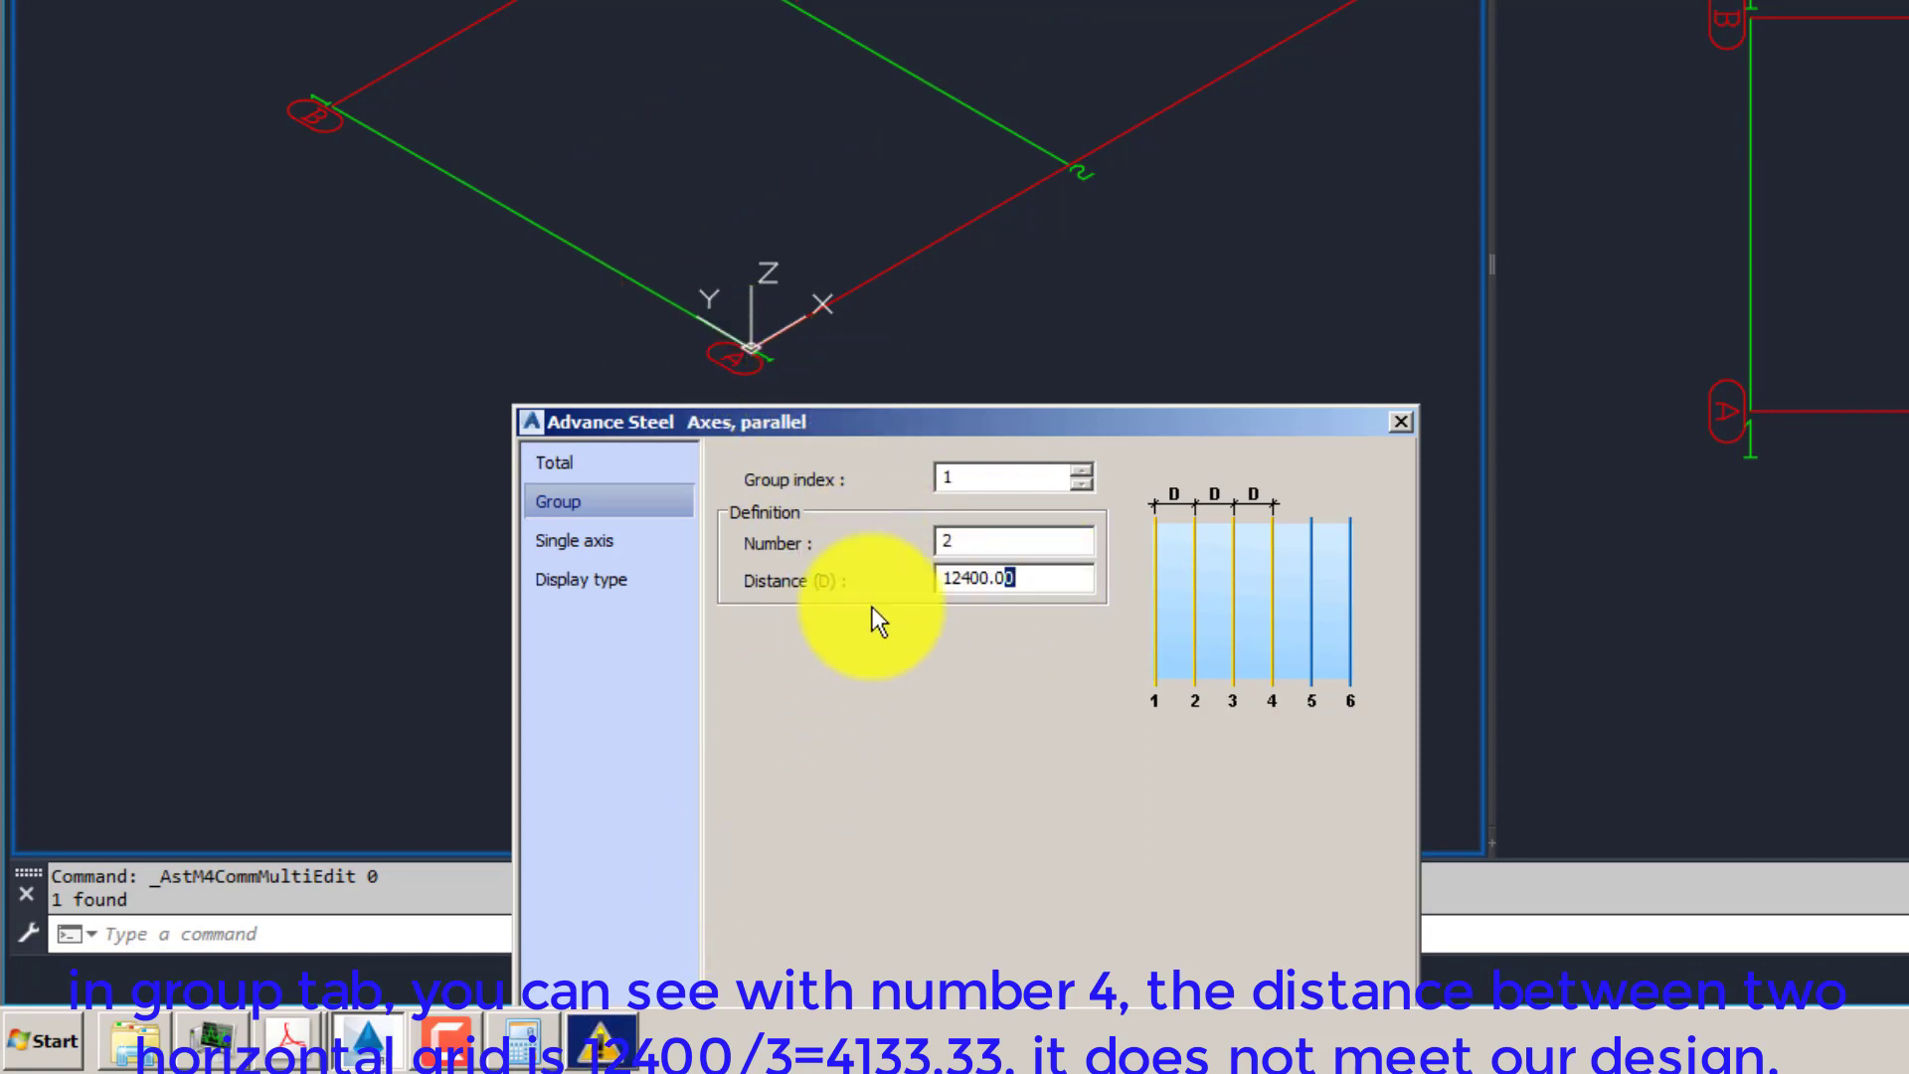
{"action": "double_click", "coordinate": [937, 545]}
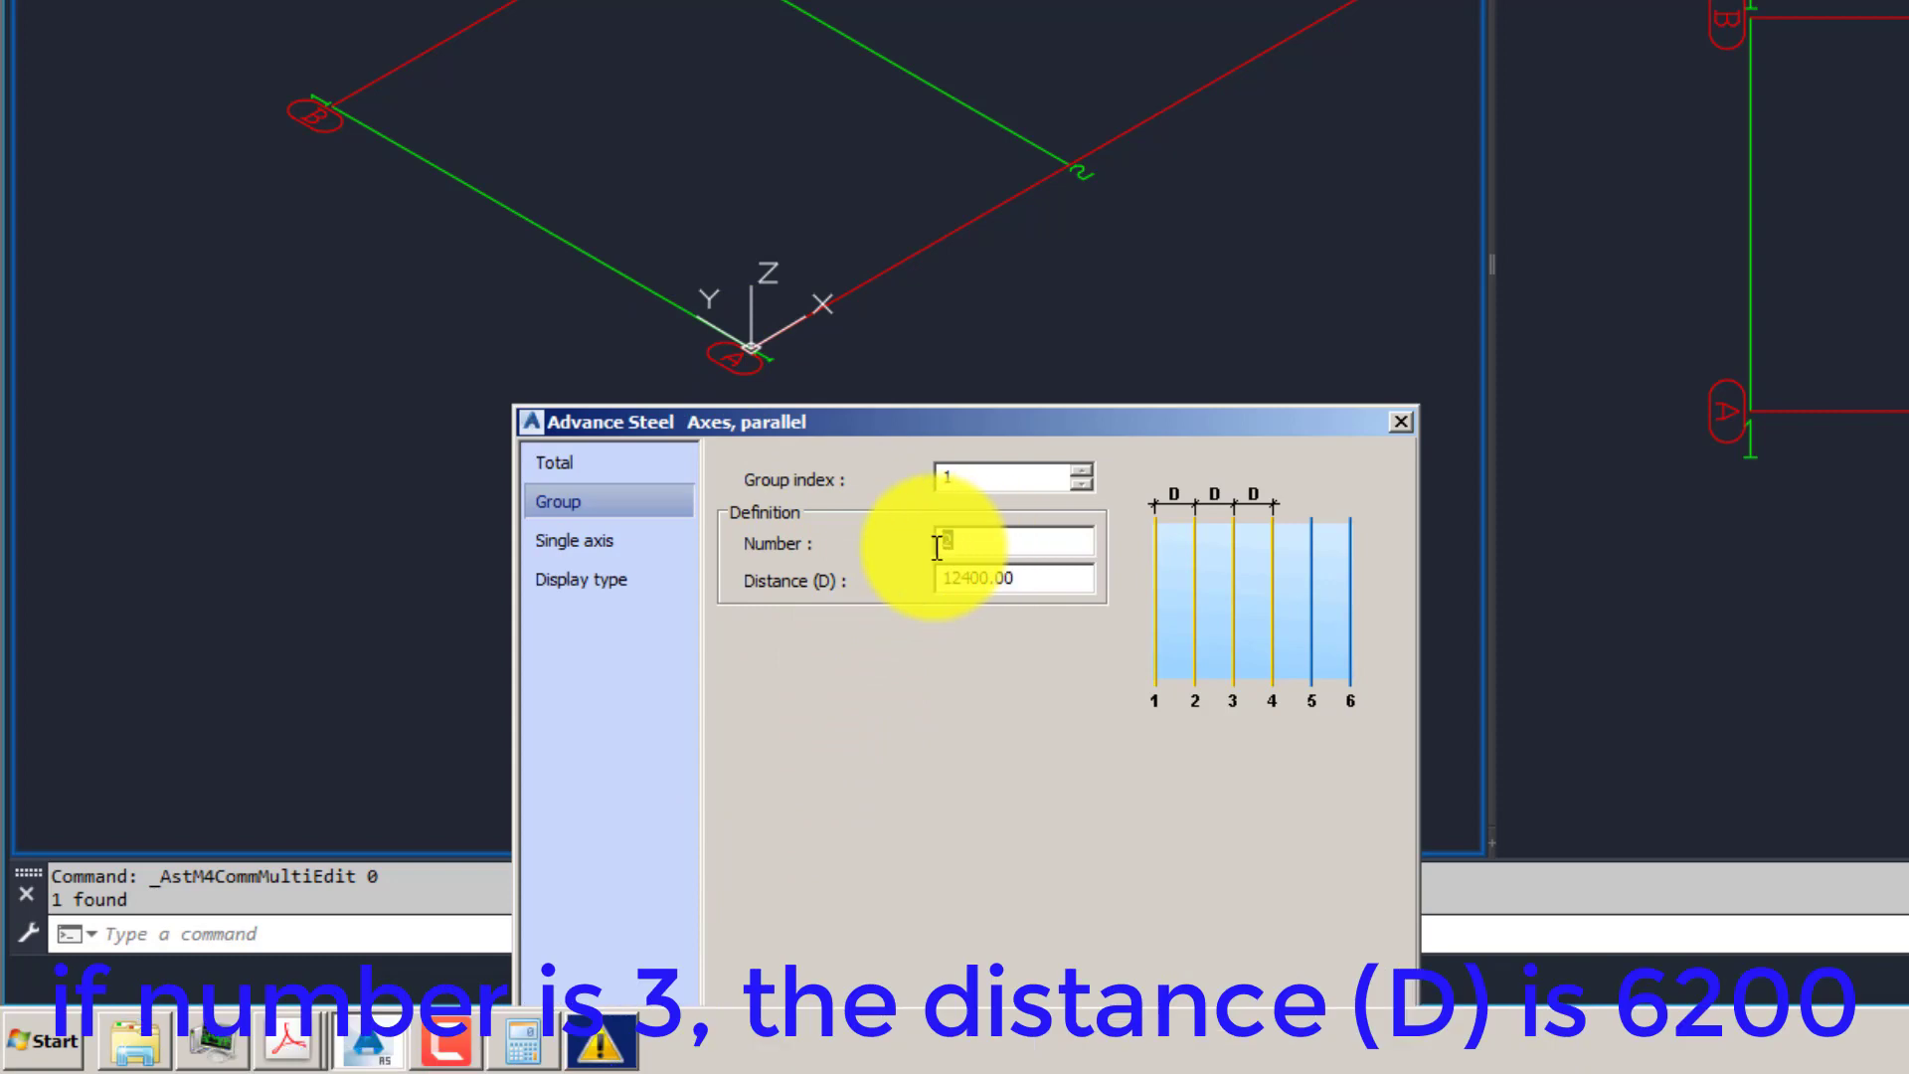
{"action": "type", "text": "3"}
{"action": "left_click", "coordinate": [984, 479]}
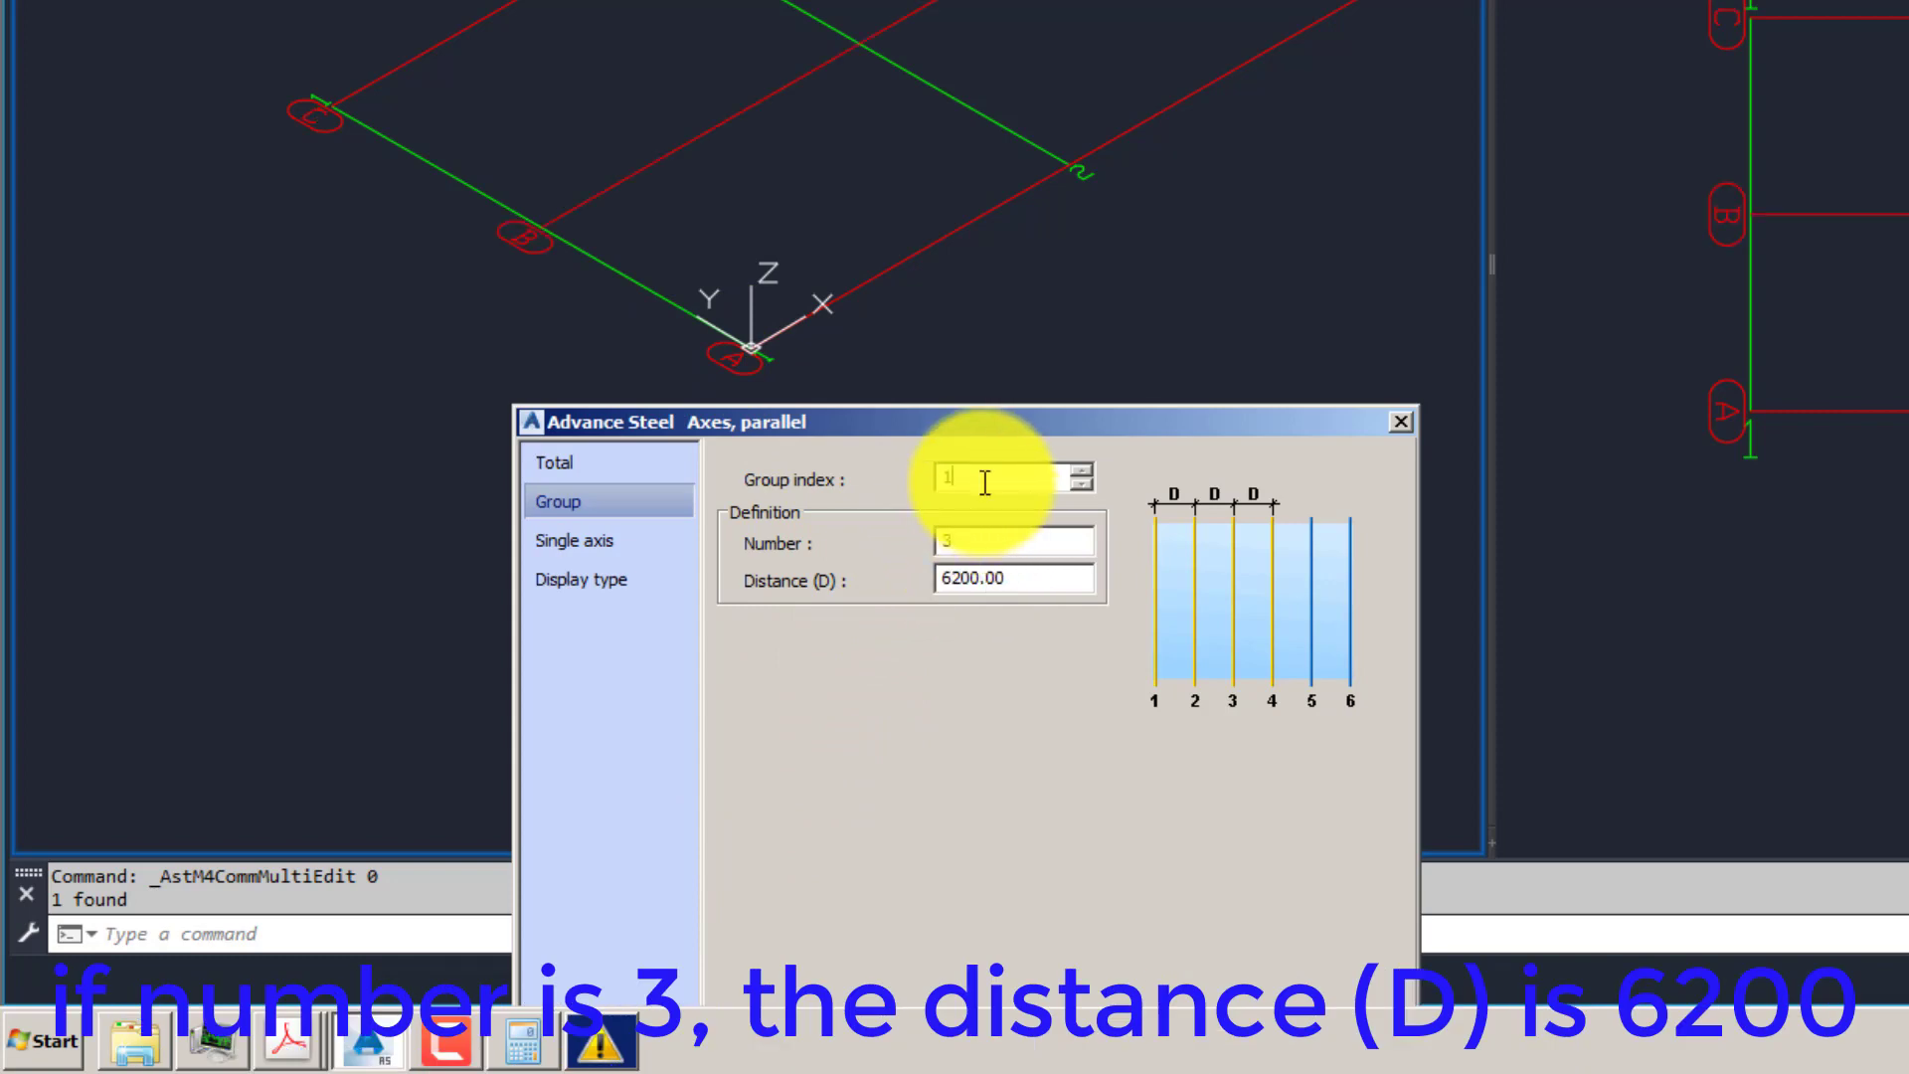
{"action": "double_click", "coordinate": [980, 581]}
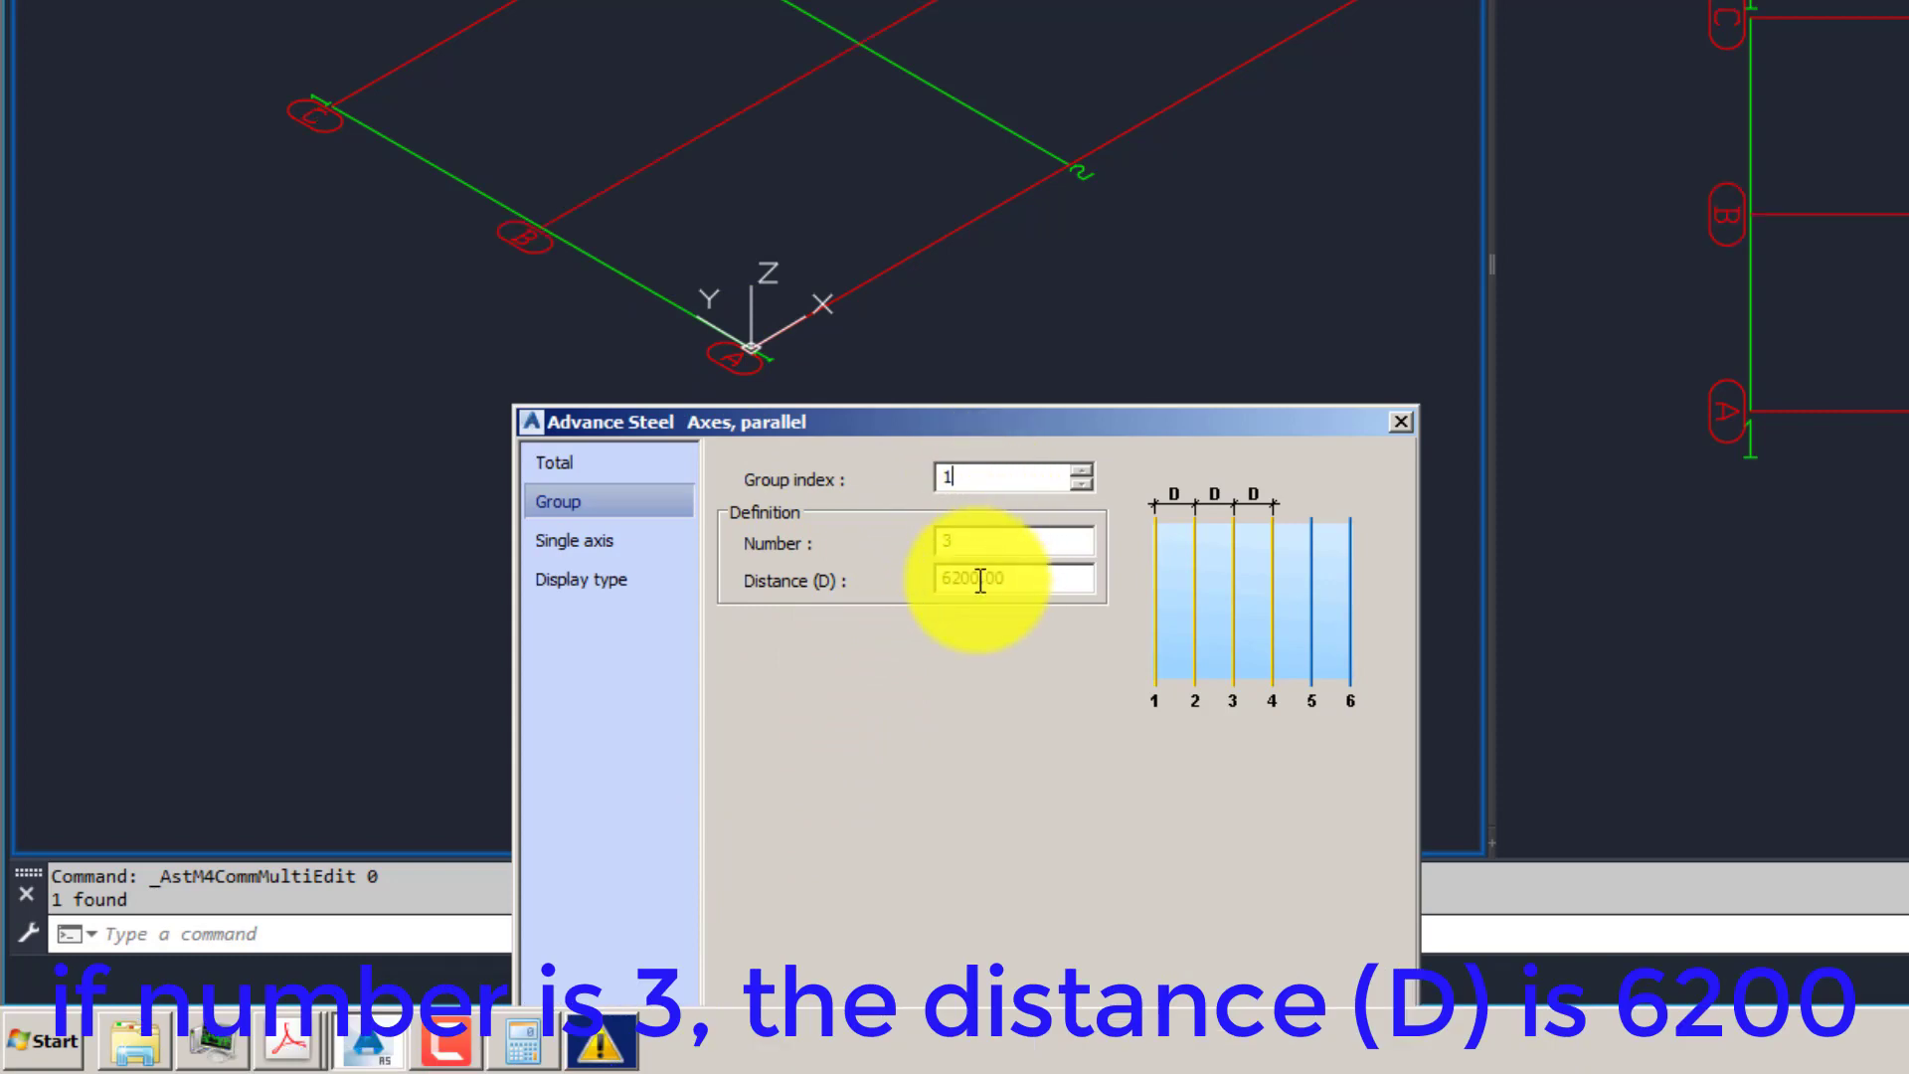
{"action": "double_click", "coordinate": [924, 542]}
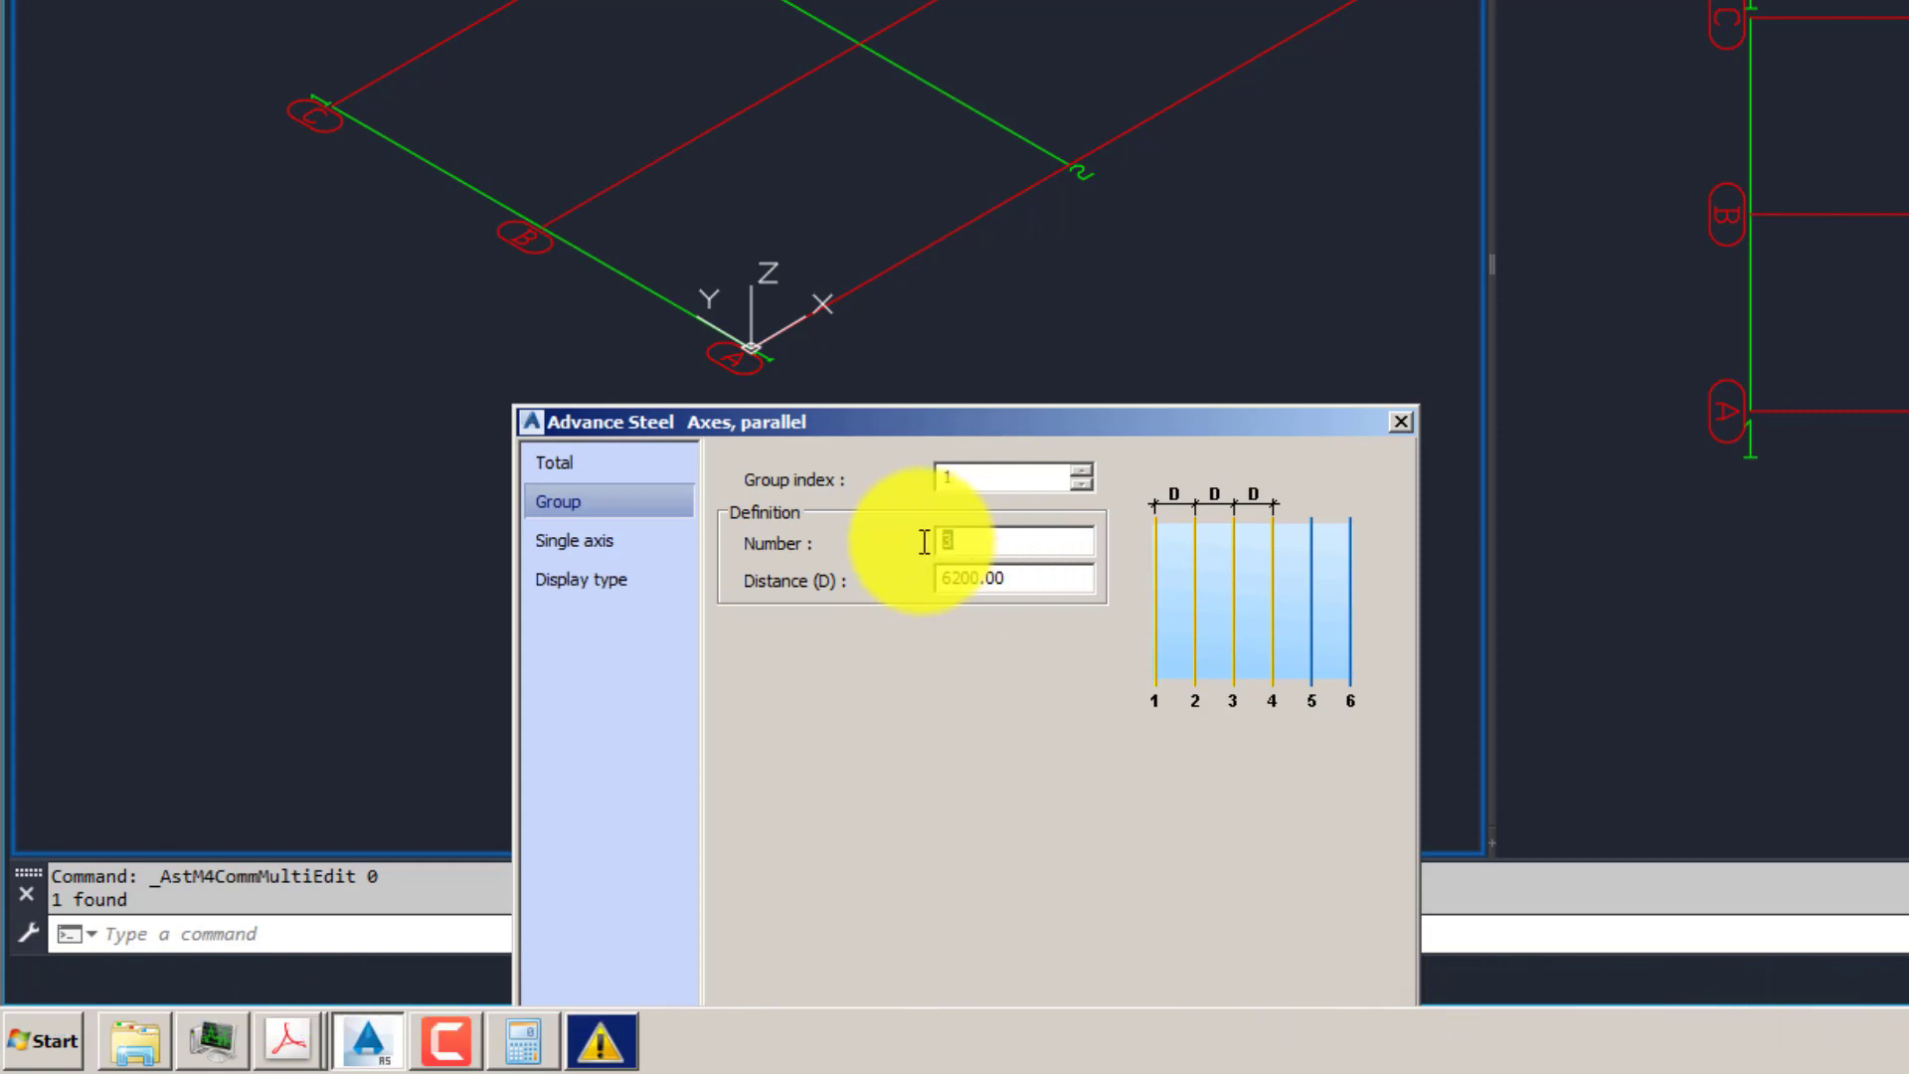
{"action": "type", "text": "4"}
{"action": "left_click", "coordinate": [983, 480]}
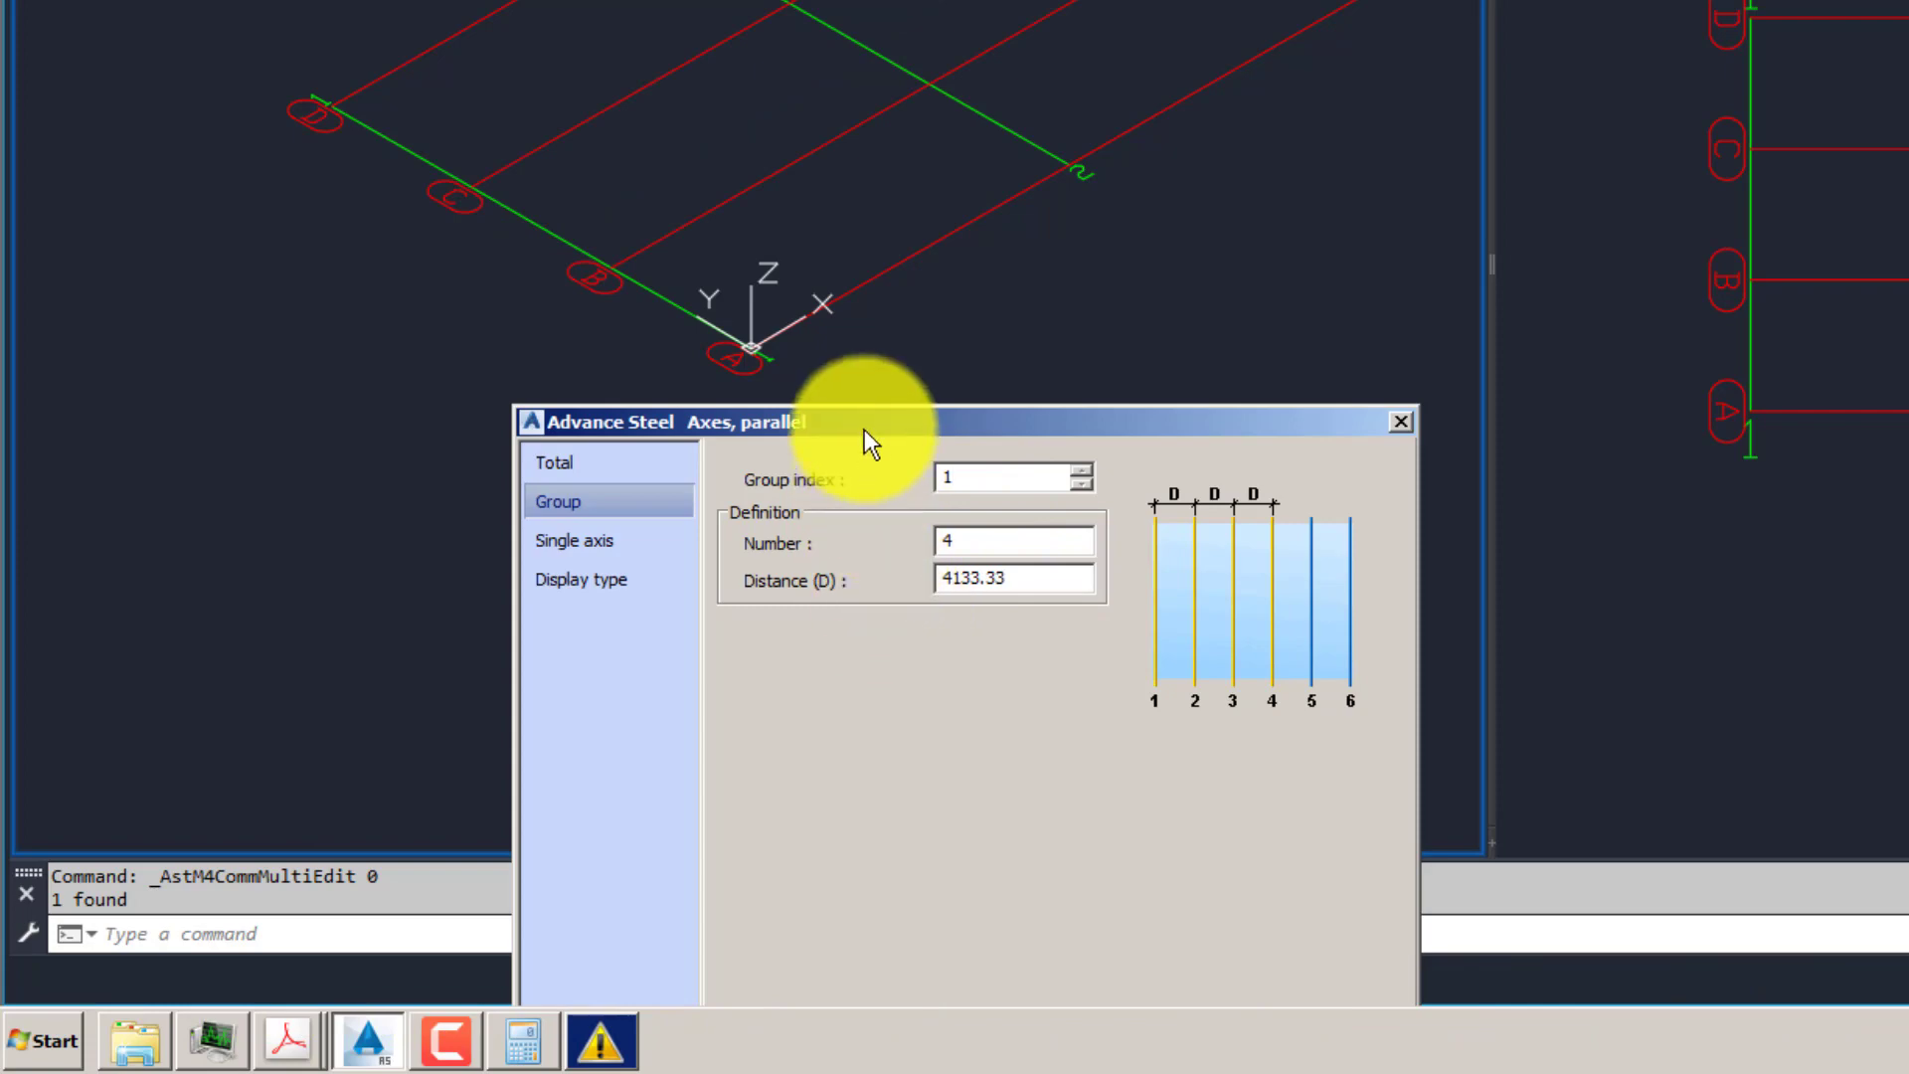
{"action": "left_click_drag", "start_coordinate": [864, 430], "coordinate": [771, 314]}
{"action": "double_click", "coordinate": [929, 463]}
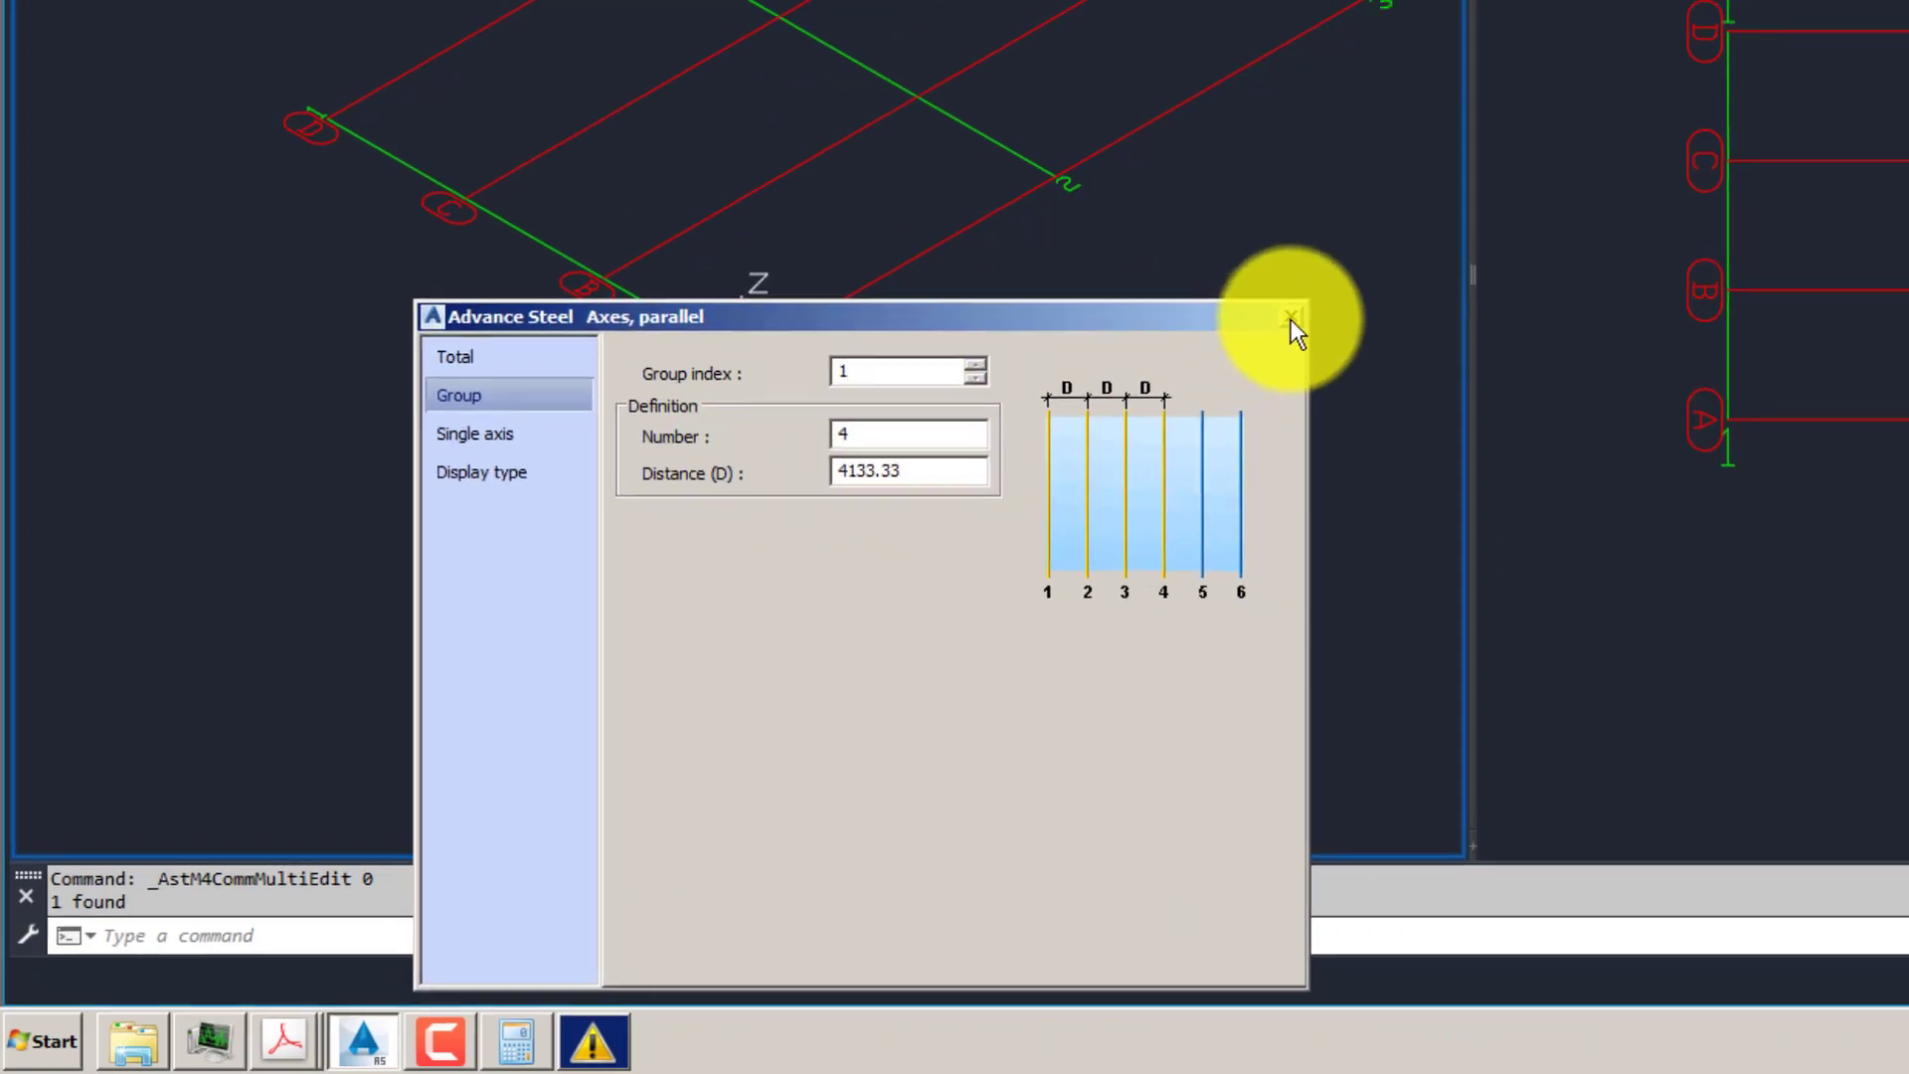
- Close the parallel axes properties, keeping the group settings
{"action": "left_click", "coordinate": [1291, 319]}
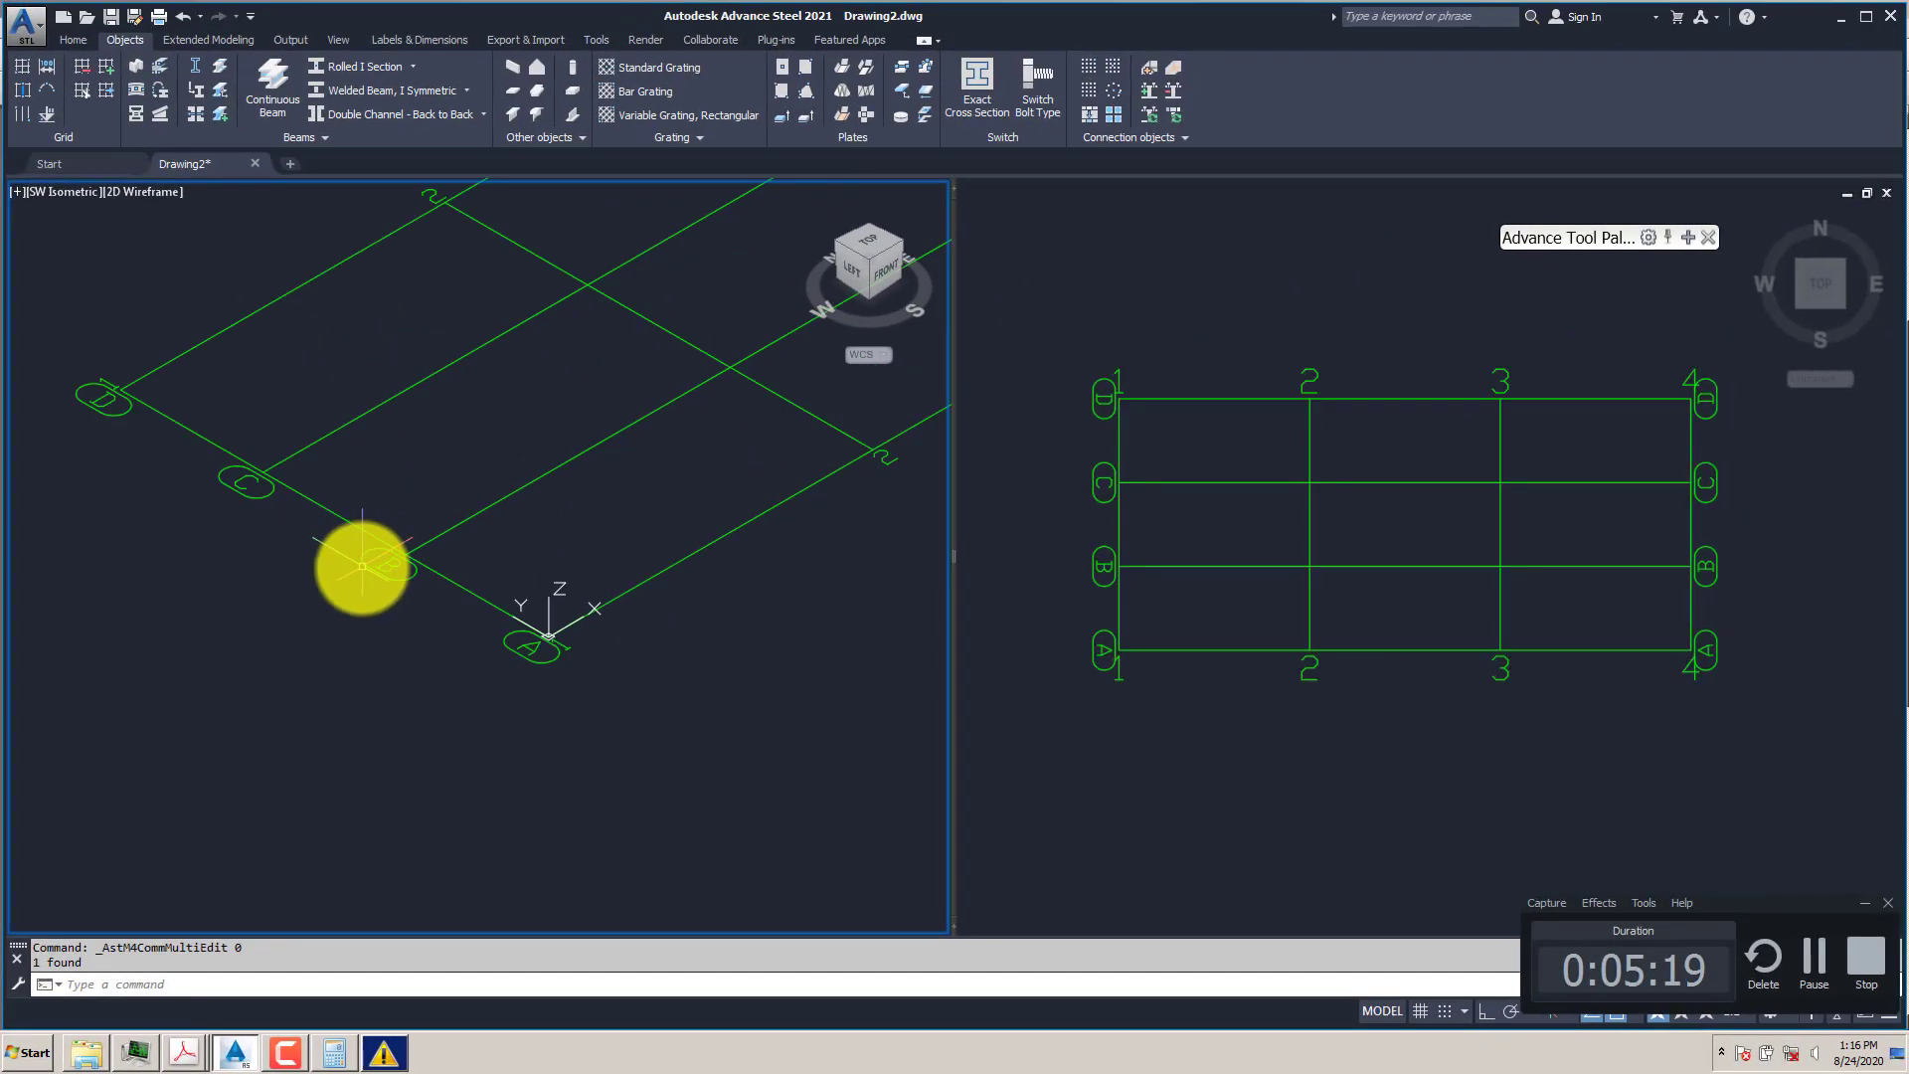
{"action": "middle_click_drag", "start_coordinate": [1206, 628], "coordinate": [1241, 645]}
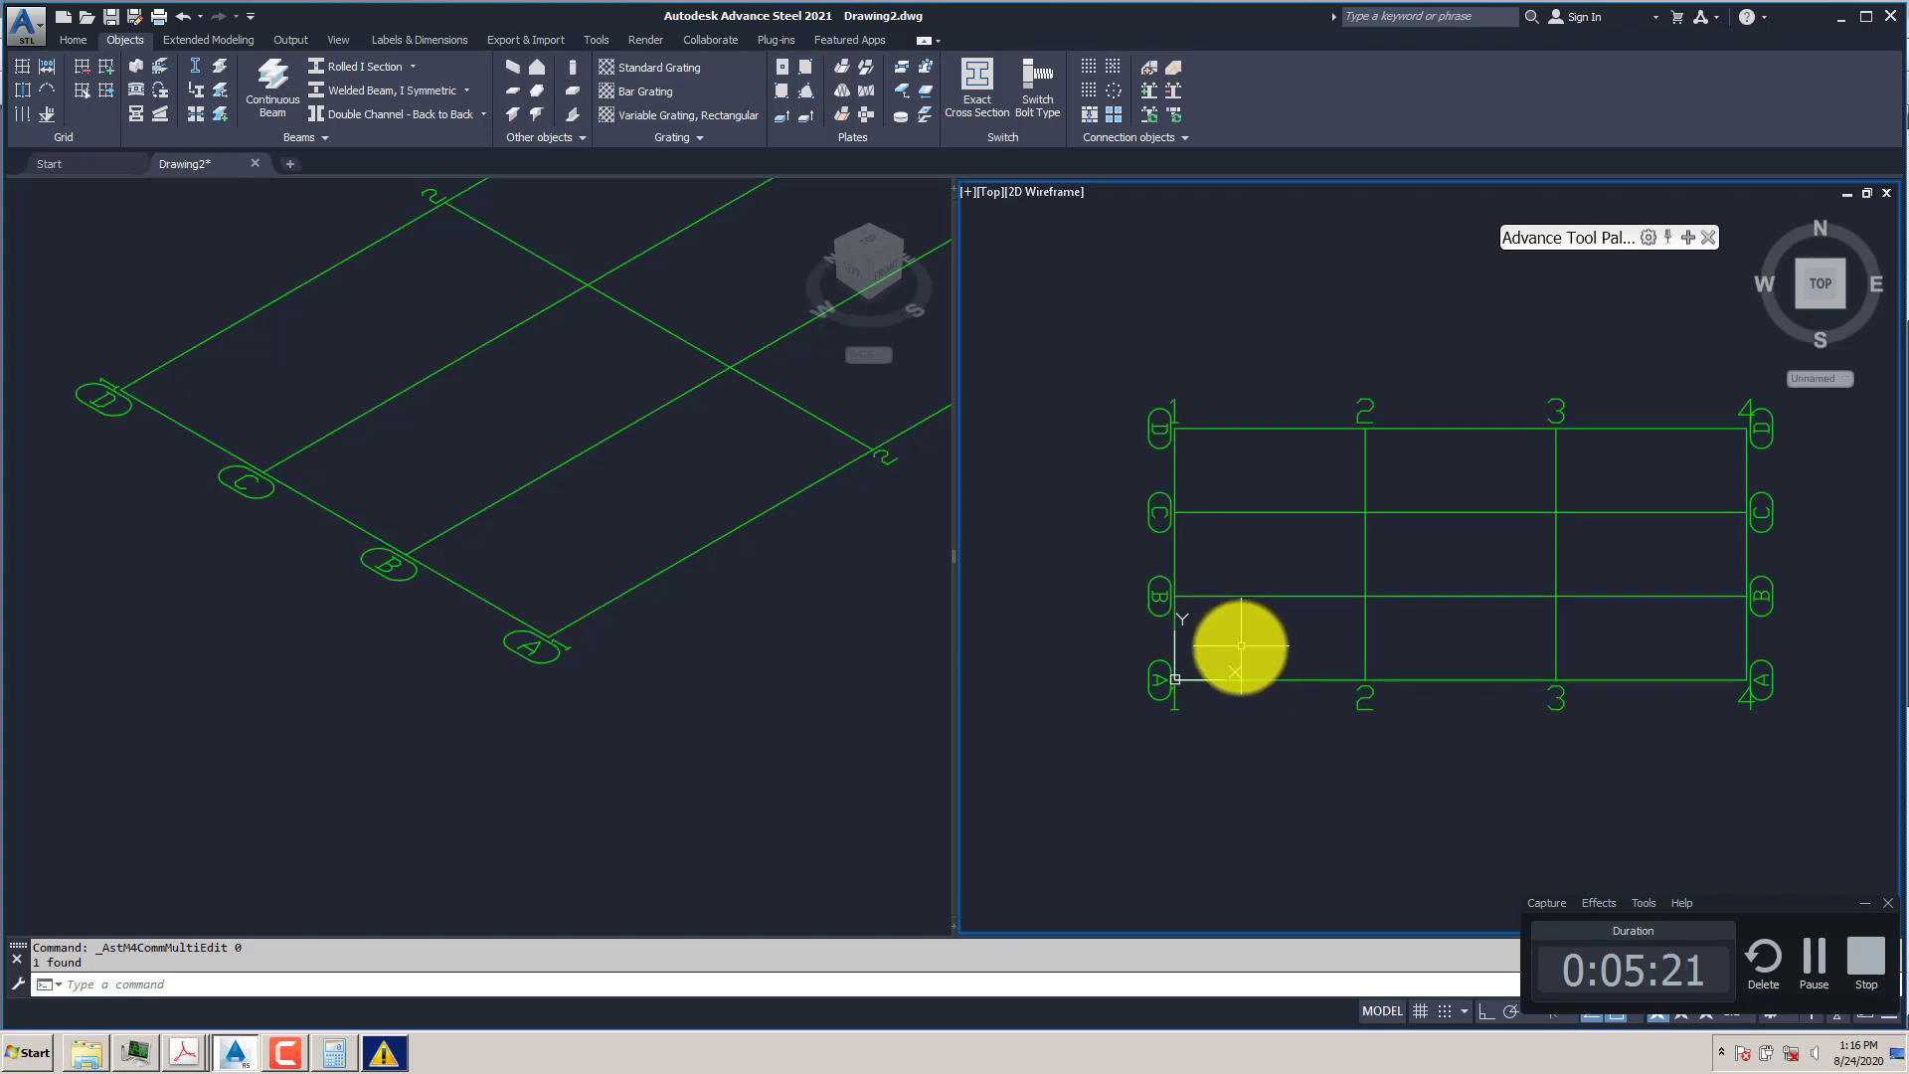
{"action": "type", "text": "I"}
{"action": "key", "text": "Return"}
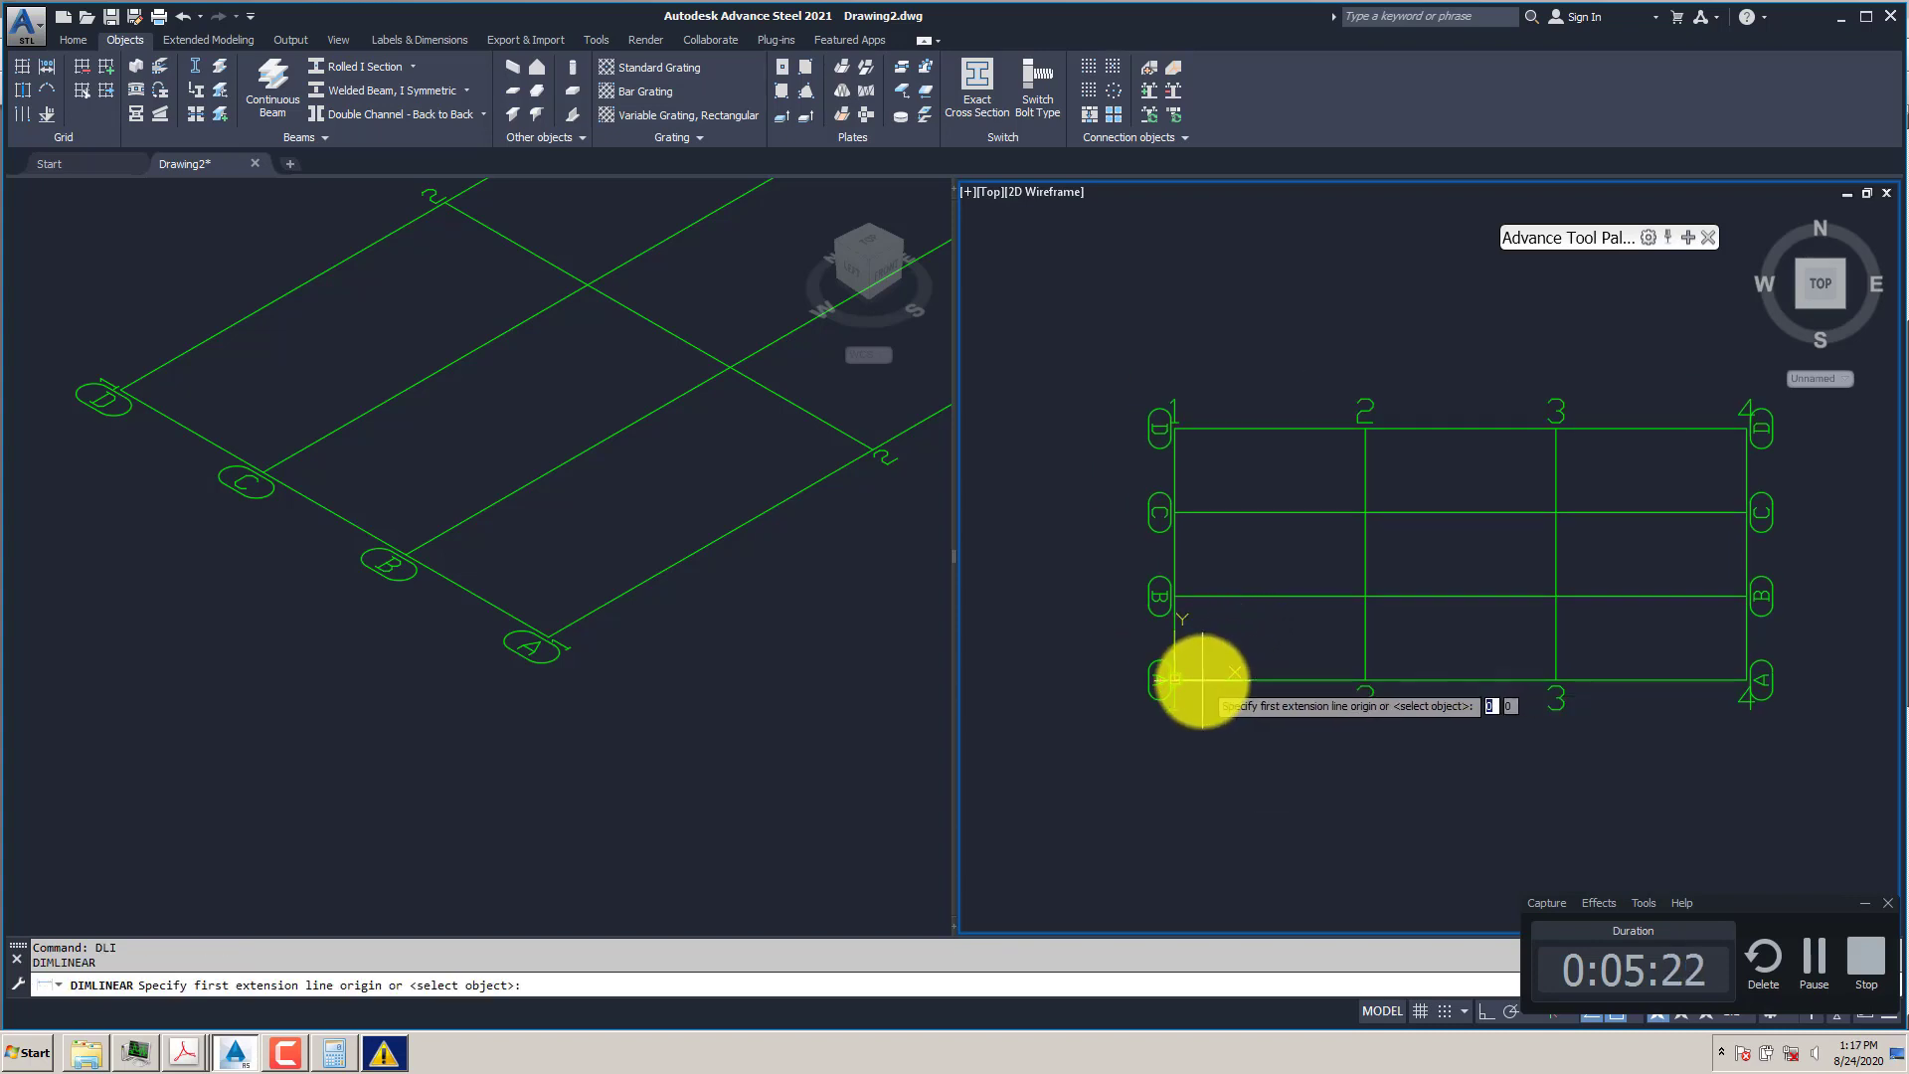
{"action": "left_click", "coordinate": [1175, 680]}
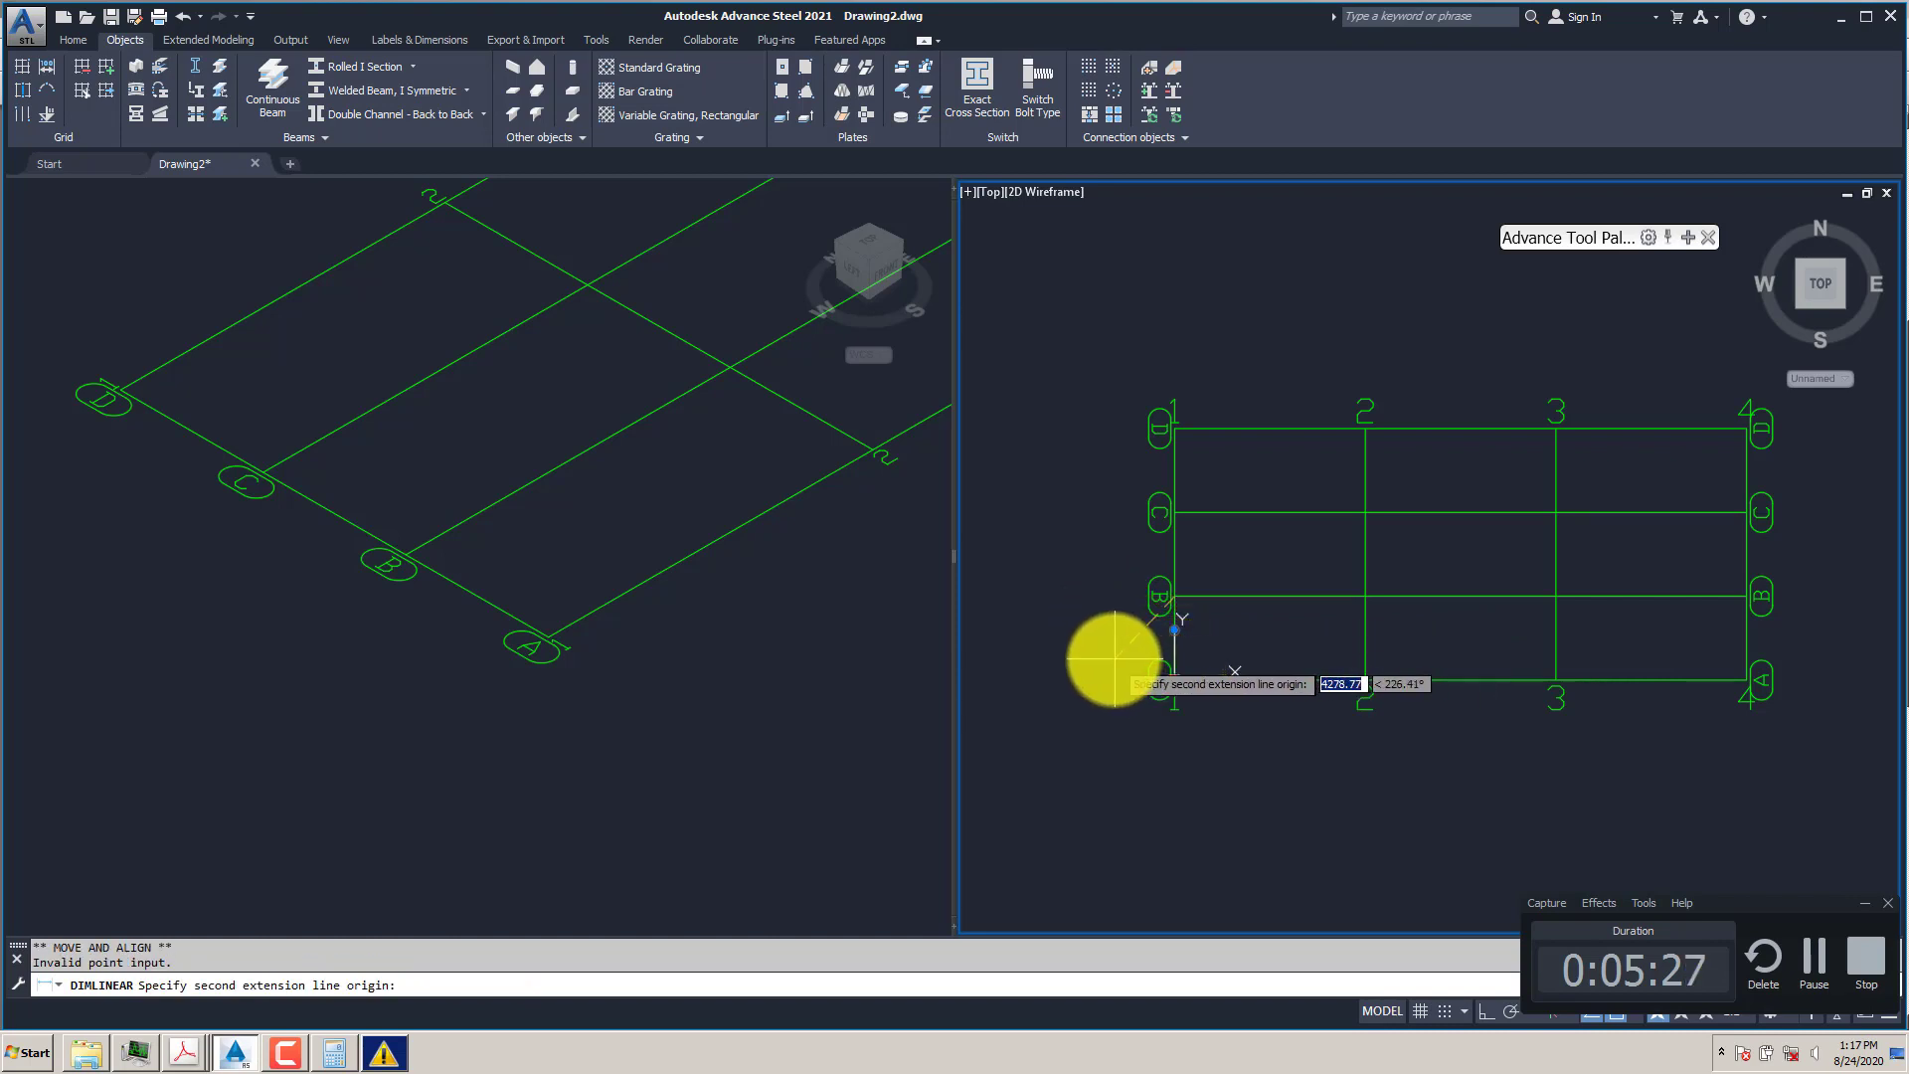
{"action": "key", "text": "Escape"}
{"action": "type", "text": "di"}
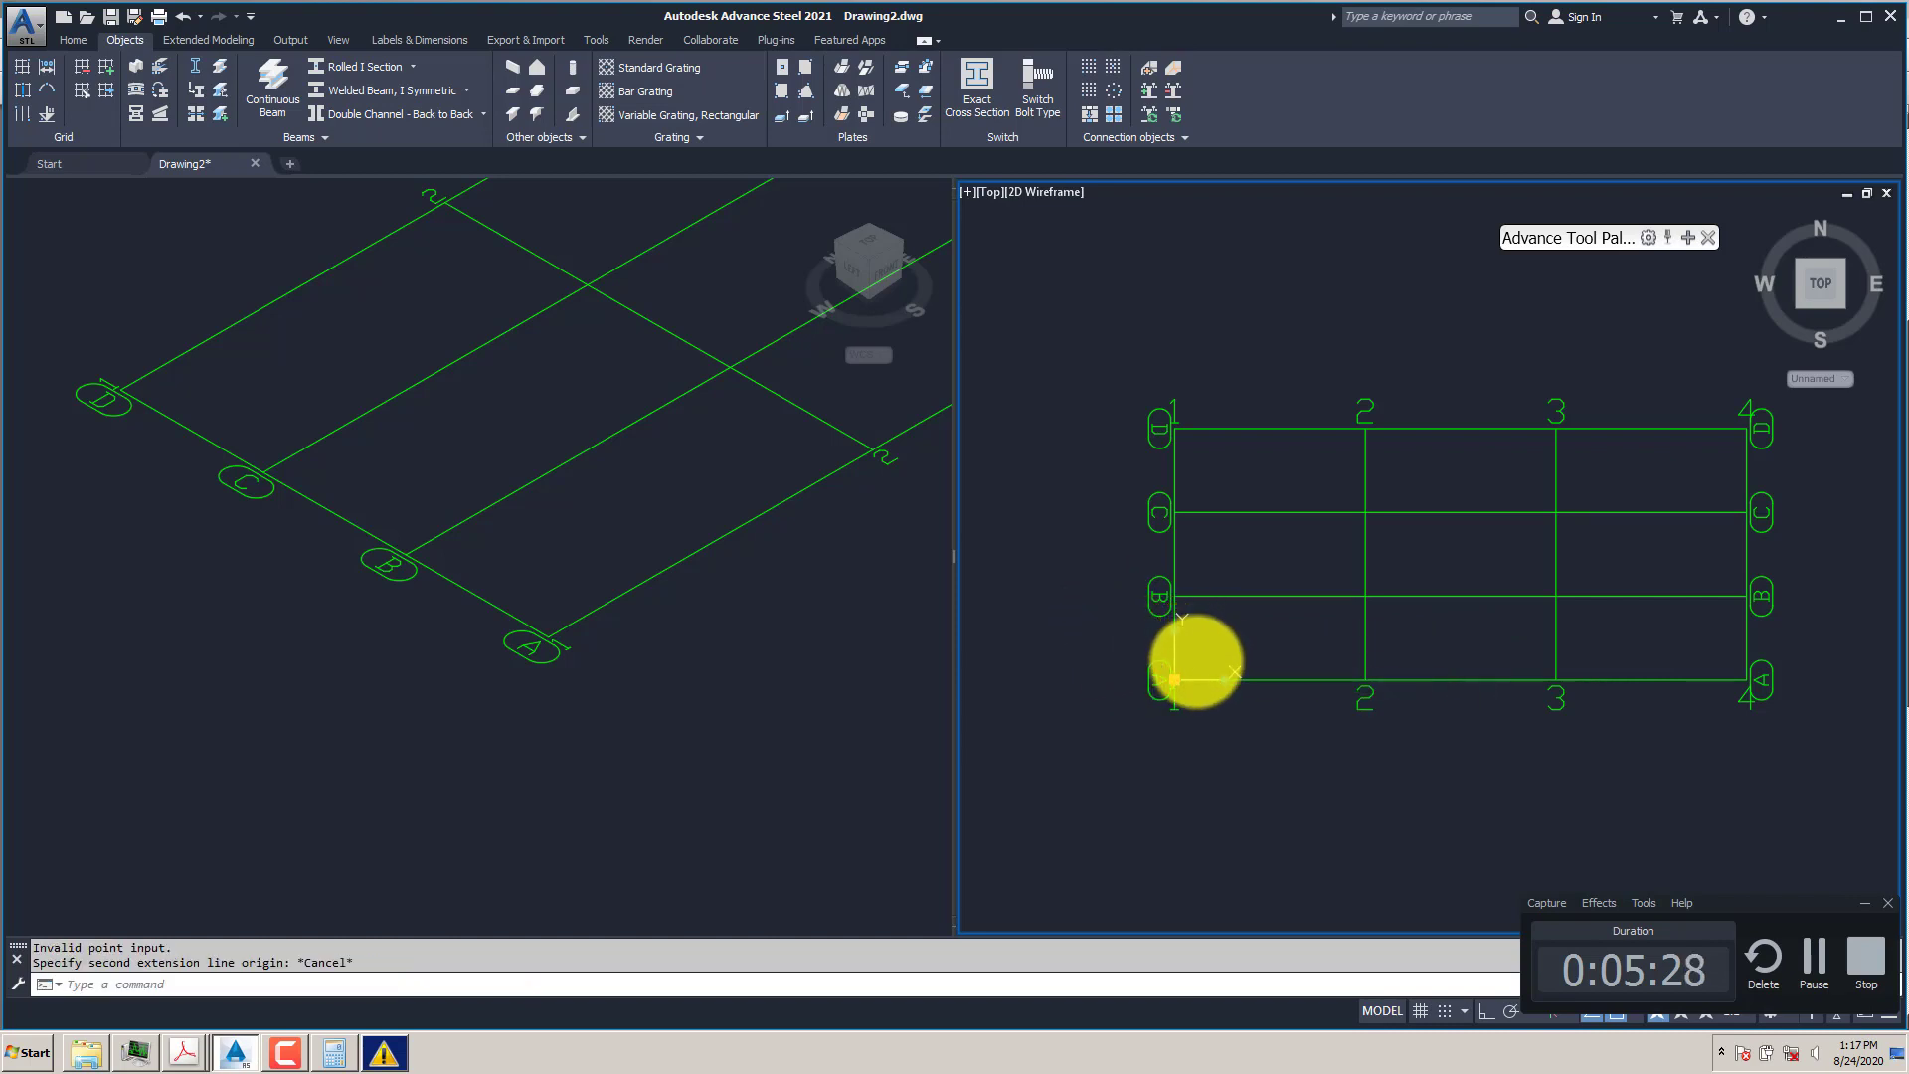
{"action": "key", "text": "Return"}
{"action": "left_click", "coordinate": [1175, 680]}
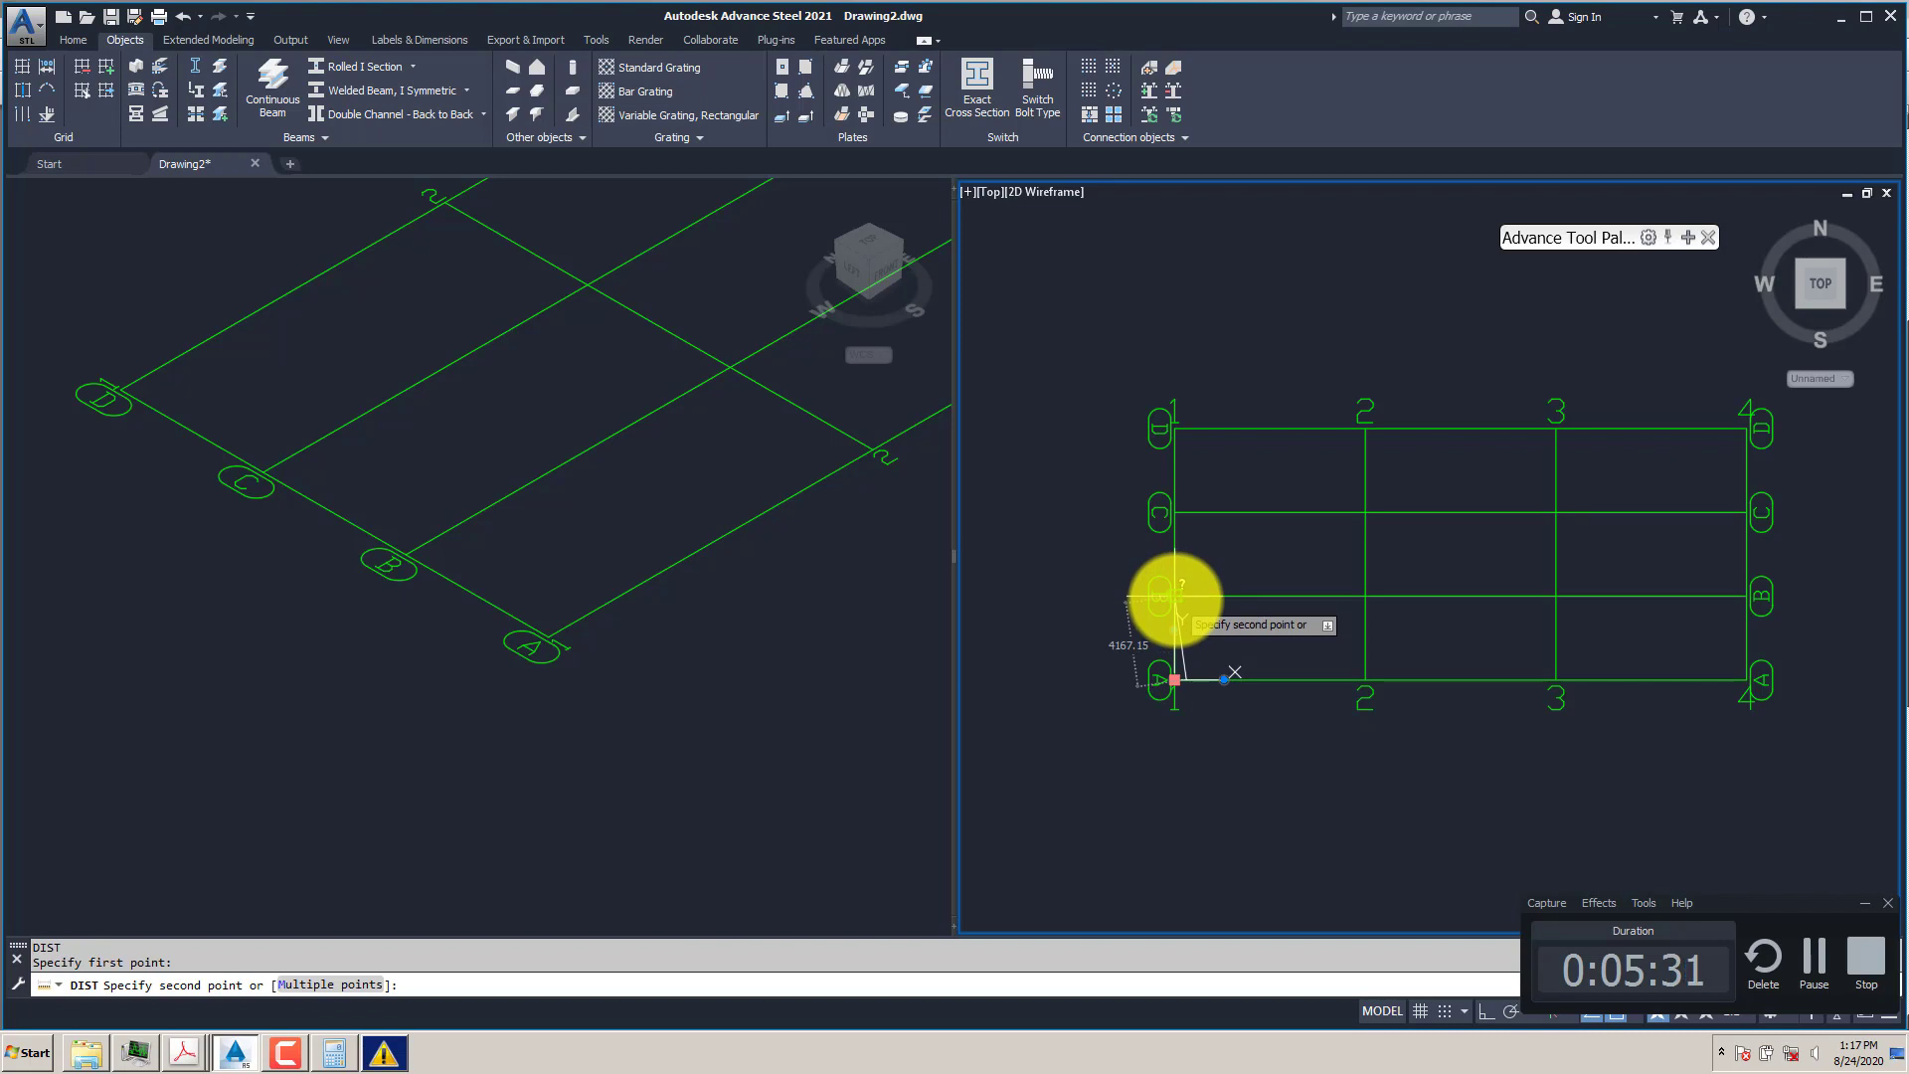
{"action": "key", "text": "Escape"}
- Modify the Annotative dimension style to use Decimal linear units with a precision of 0.0
{"action": "type", "text": "d"}
{"action": "key", "text": "Return"}
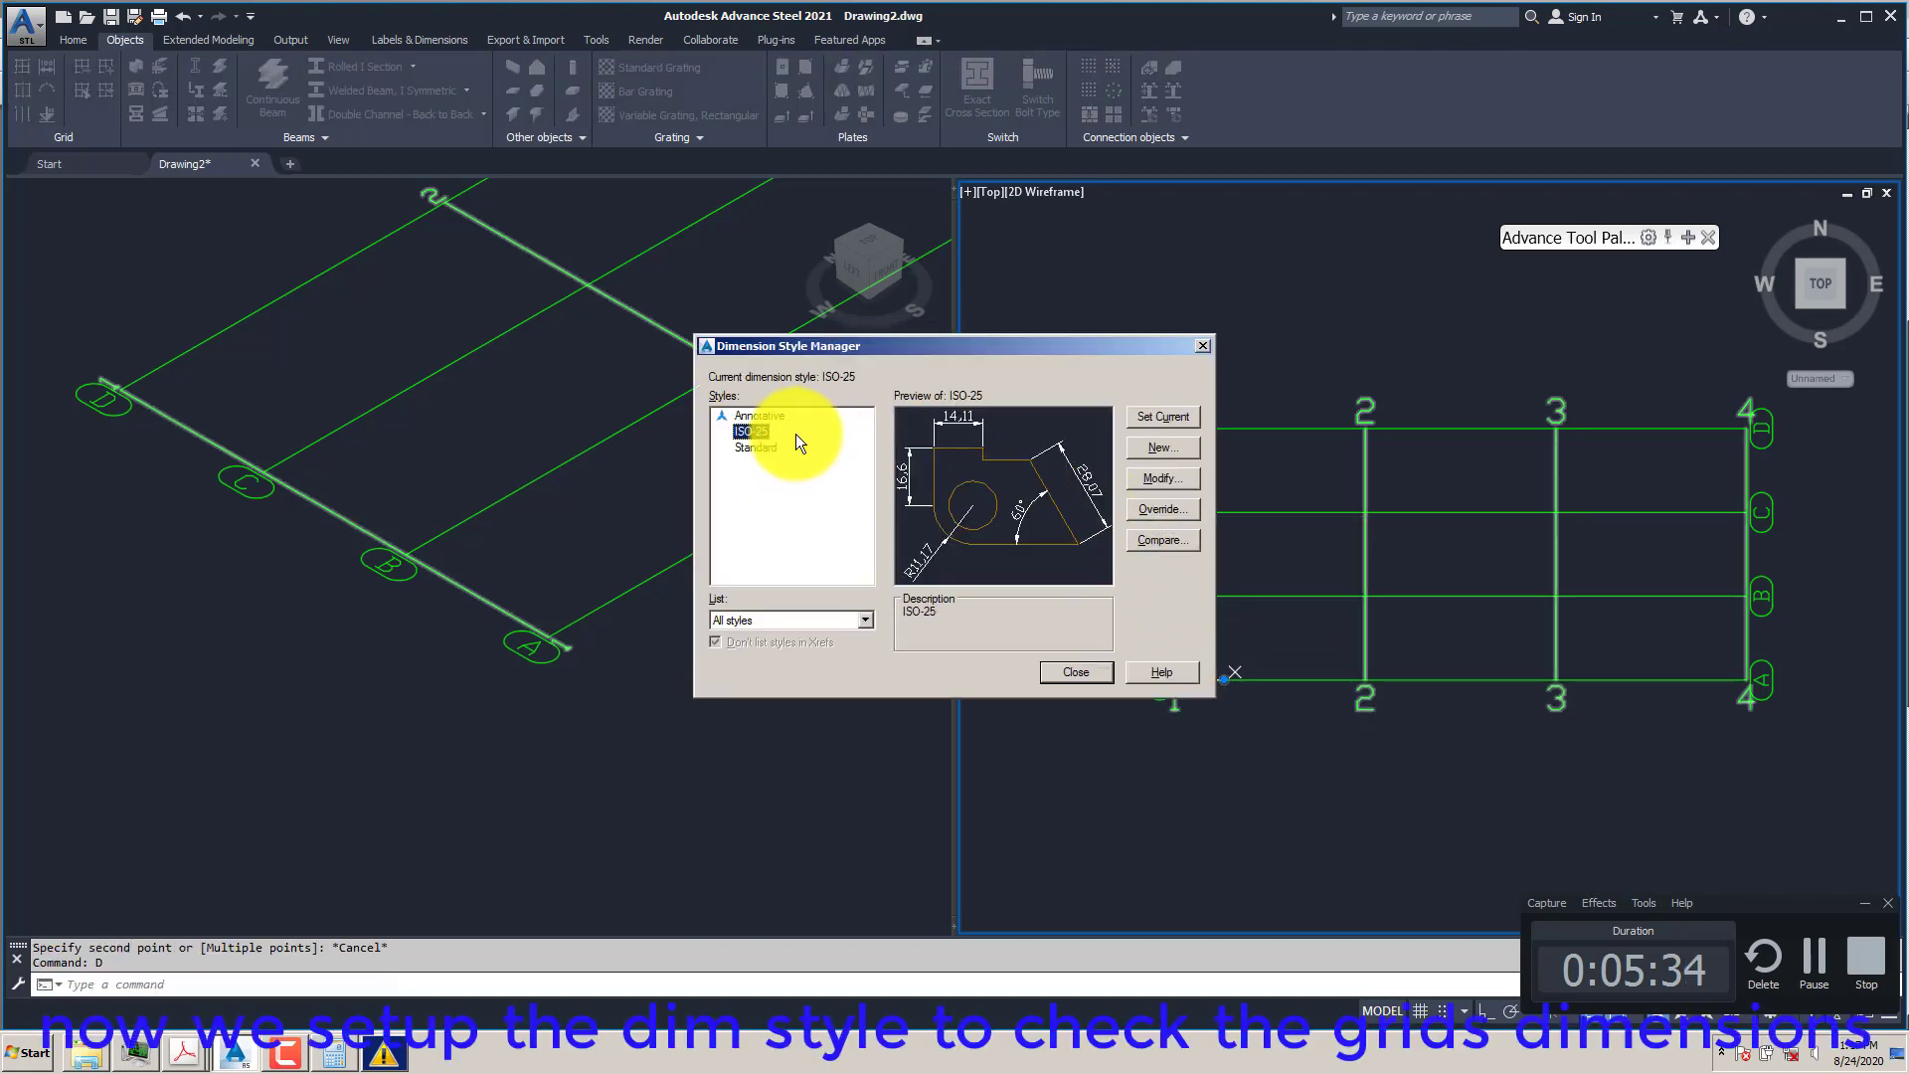
{"action": "left_click", "coordinate": [799, 418]}
{"action": "left_click", "coordinate": [1154, 479]}
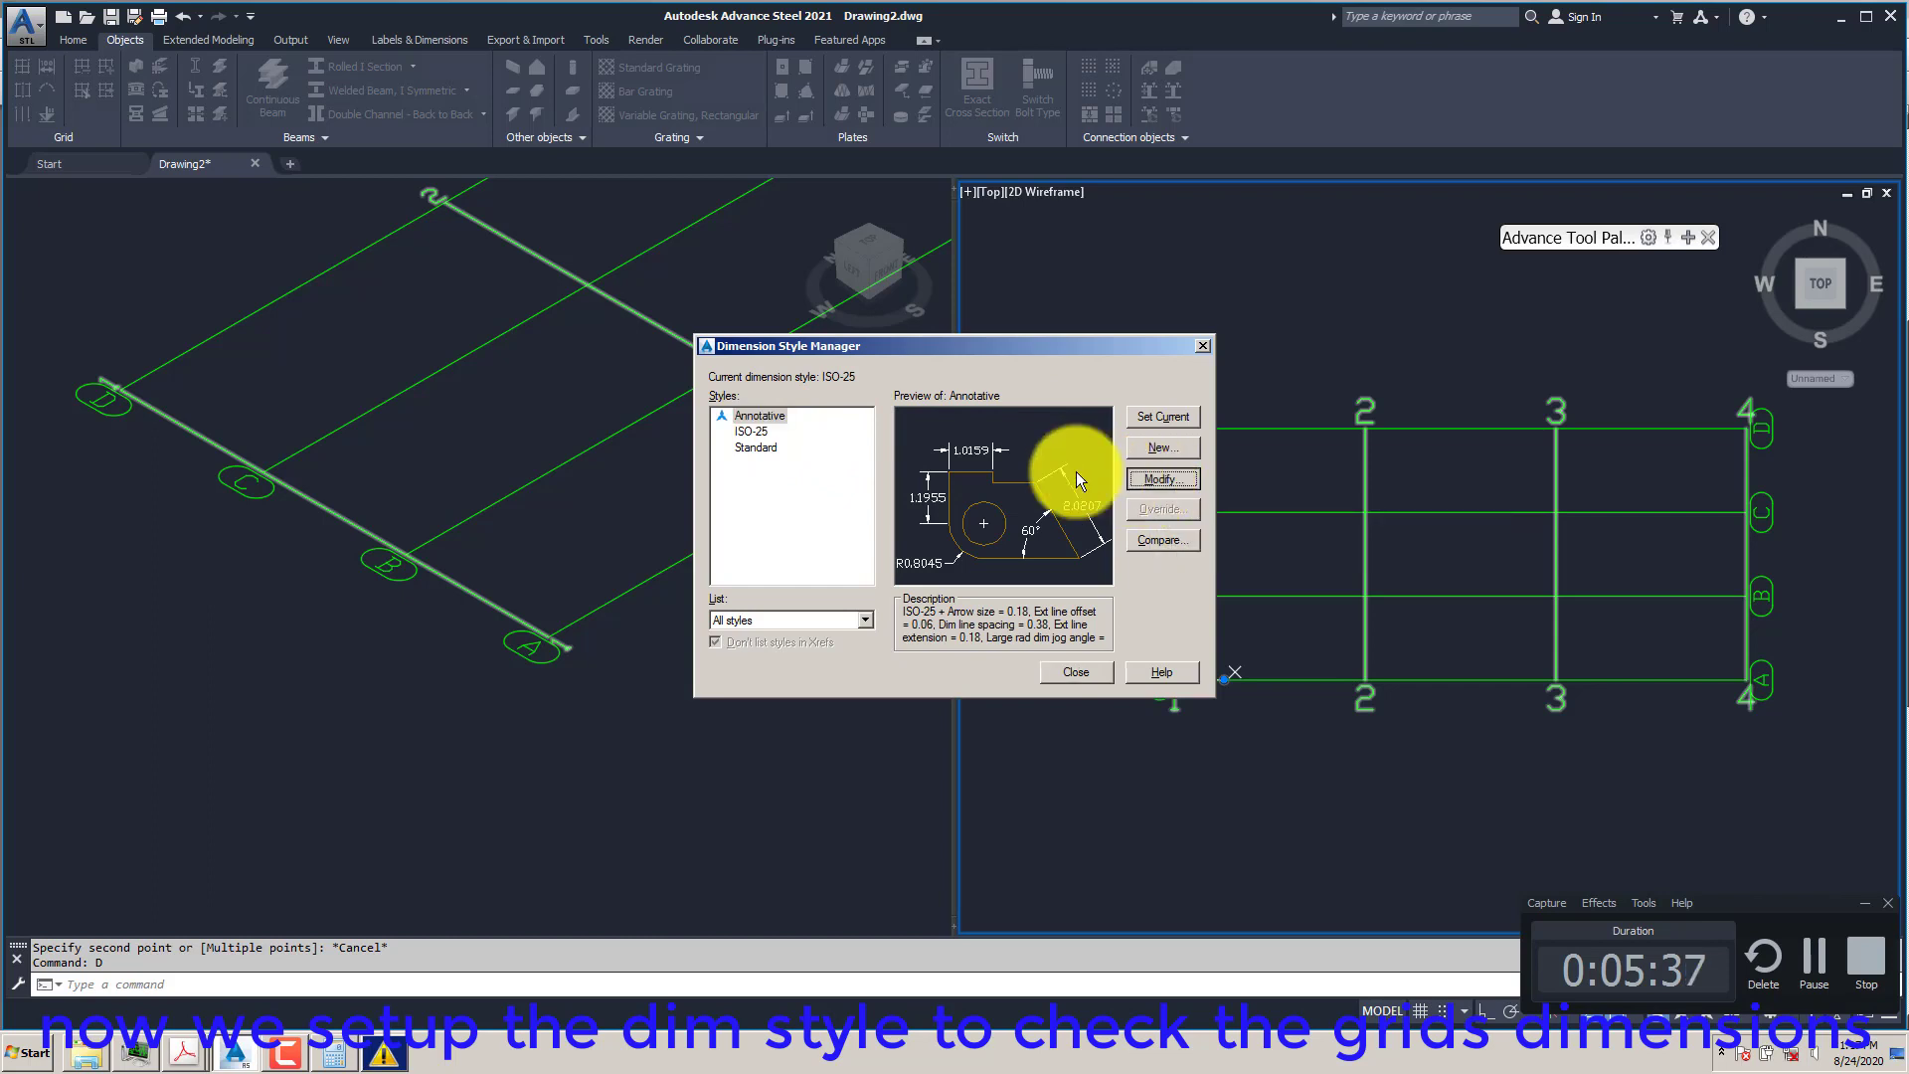
{"action": "left_click", "coordinate": [943, 303]}
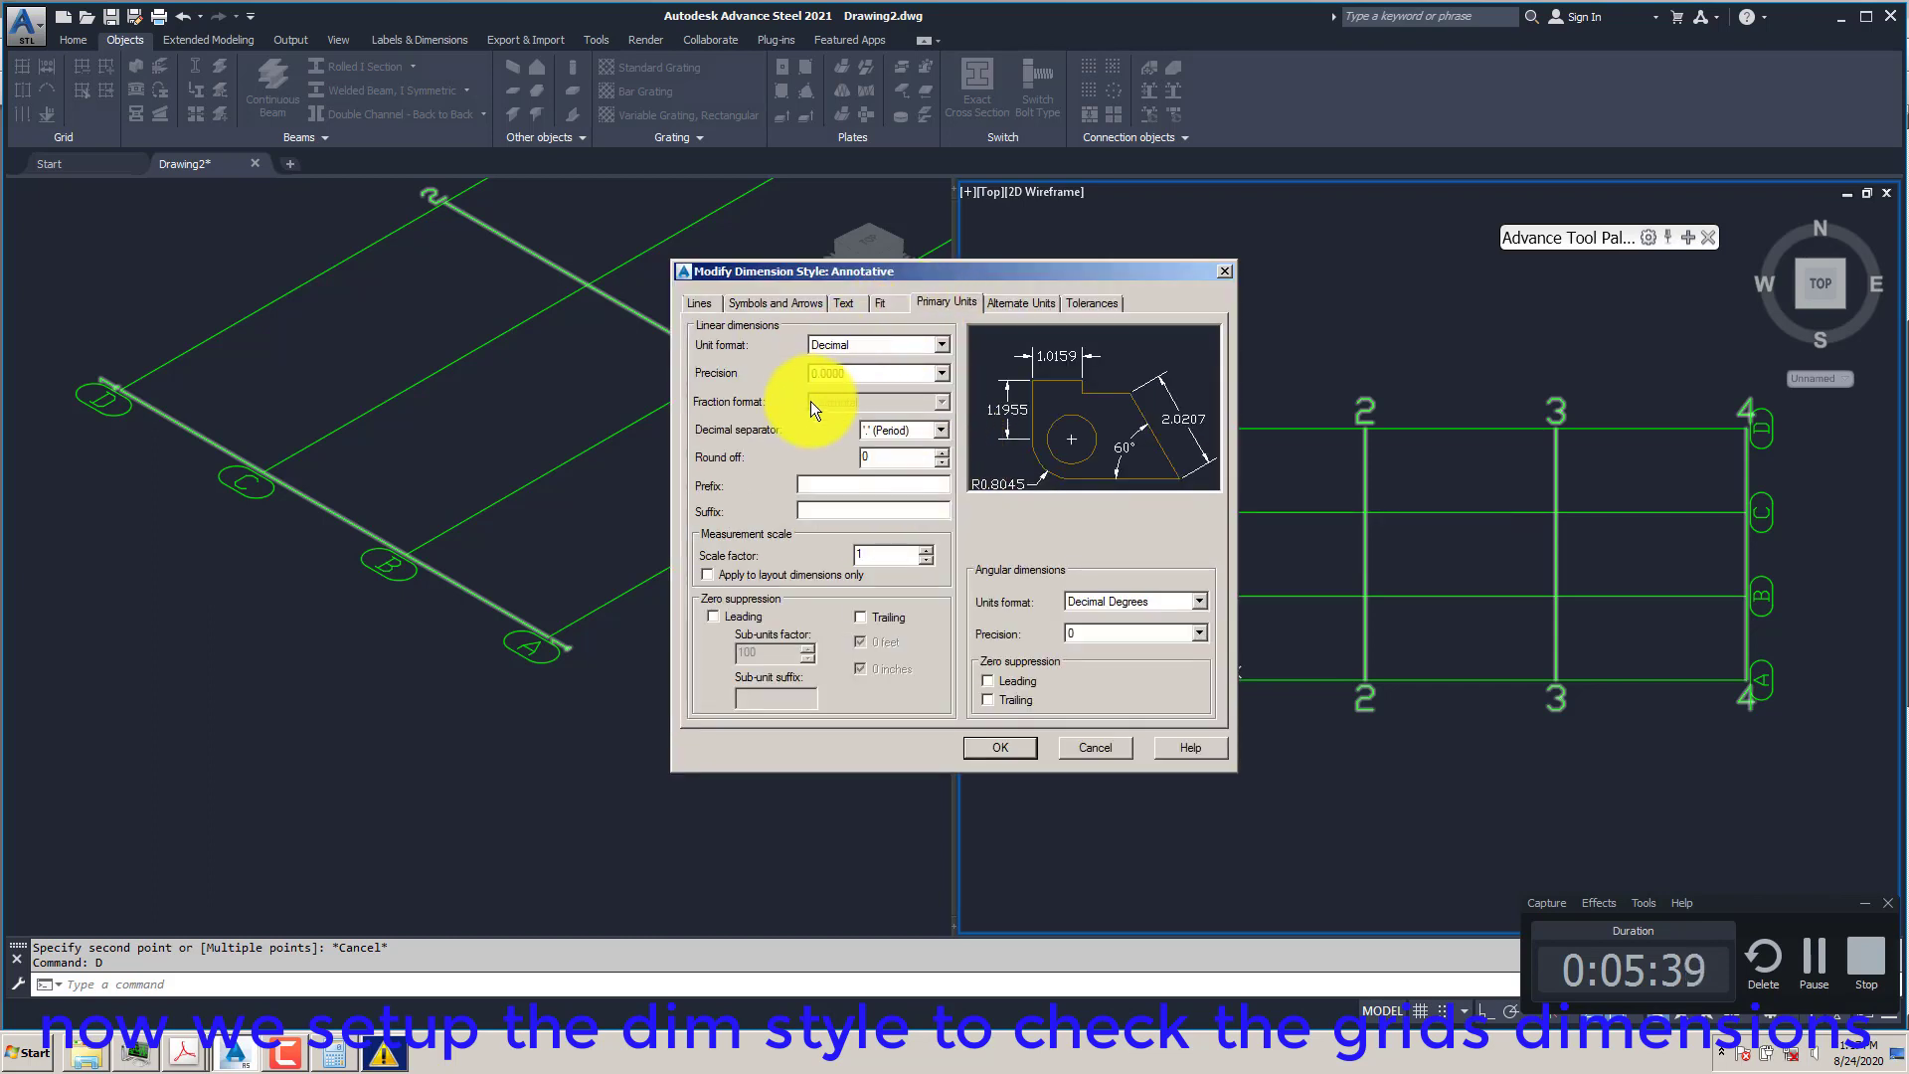
{"action": "left_click", "coordinate": [939, 343]}
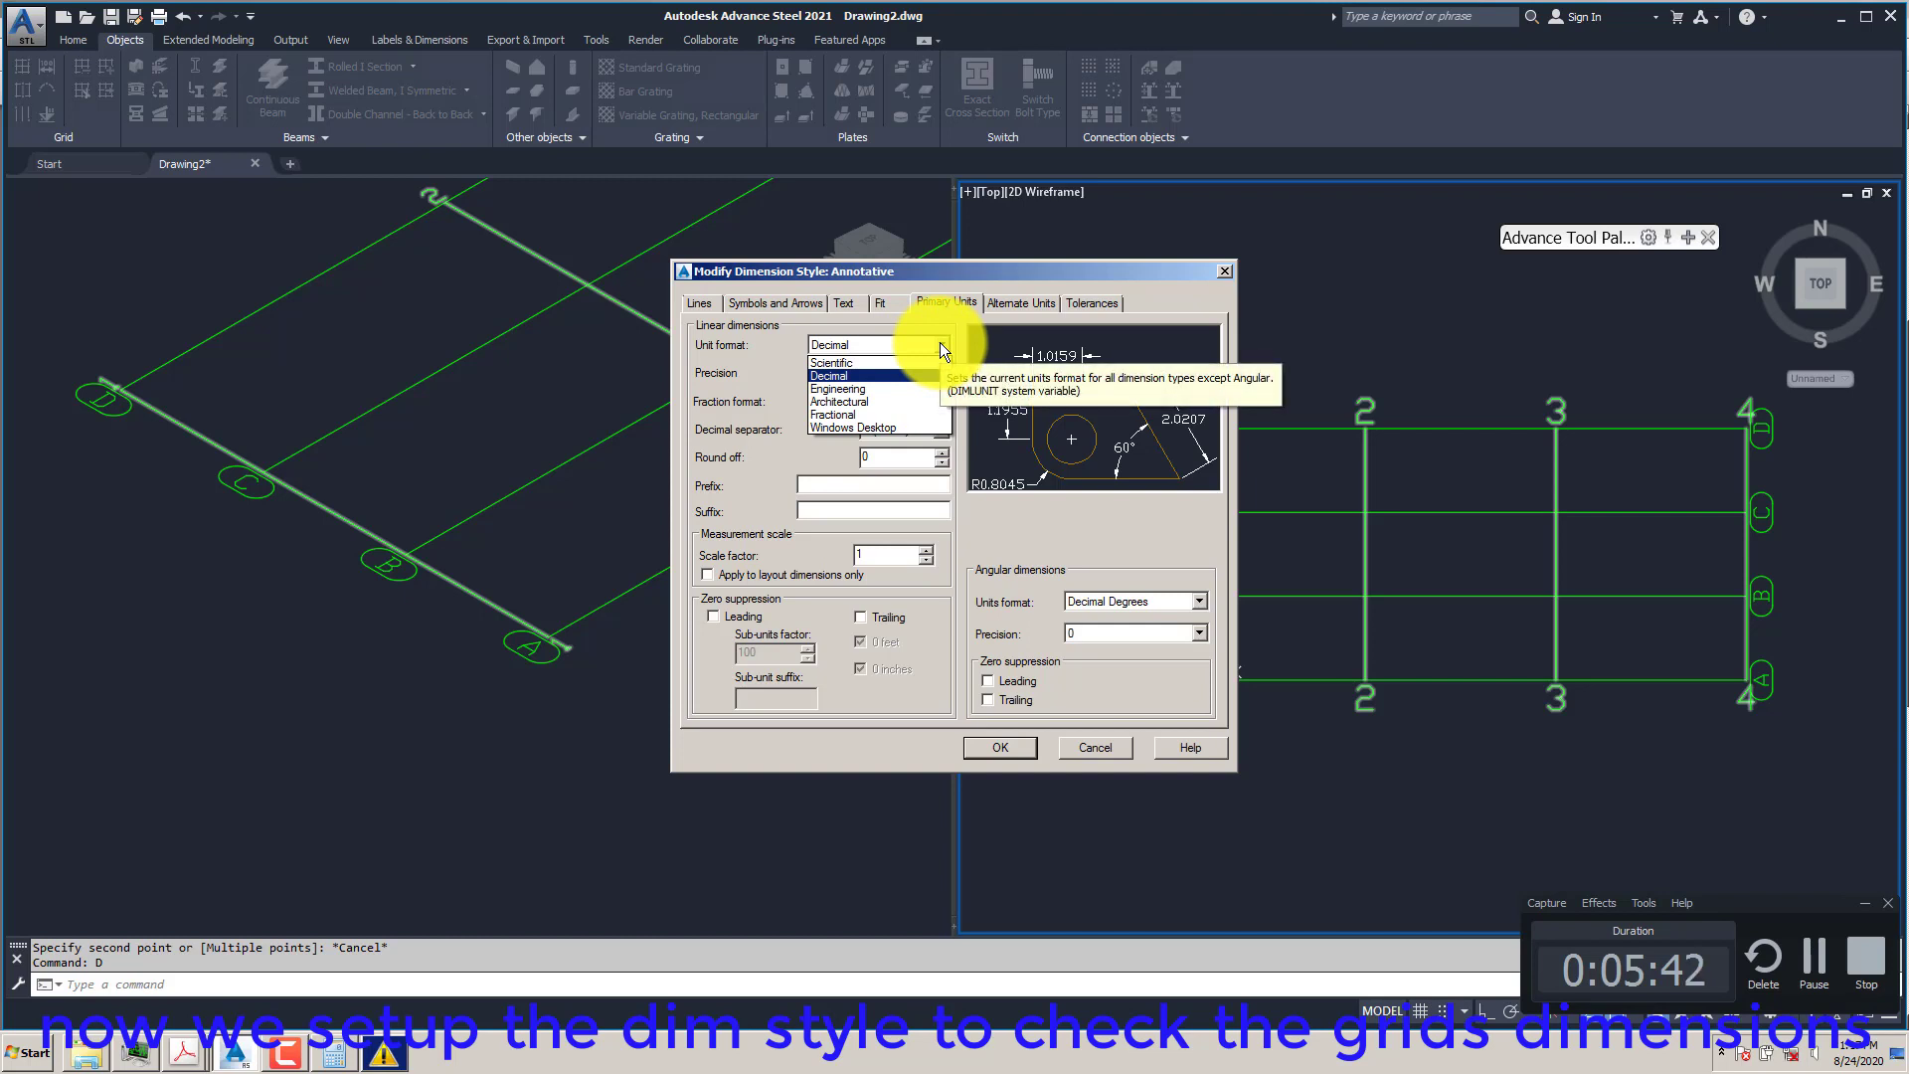
{"action": "left_click", "coordinate": [939, 342]}
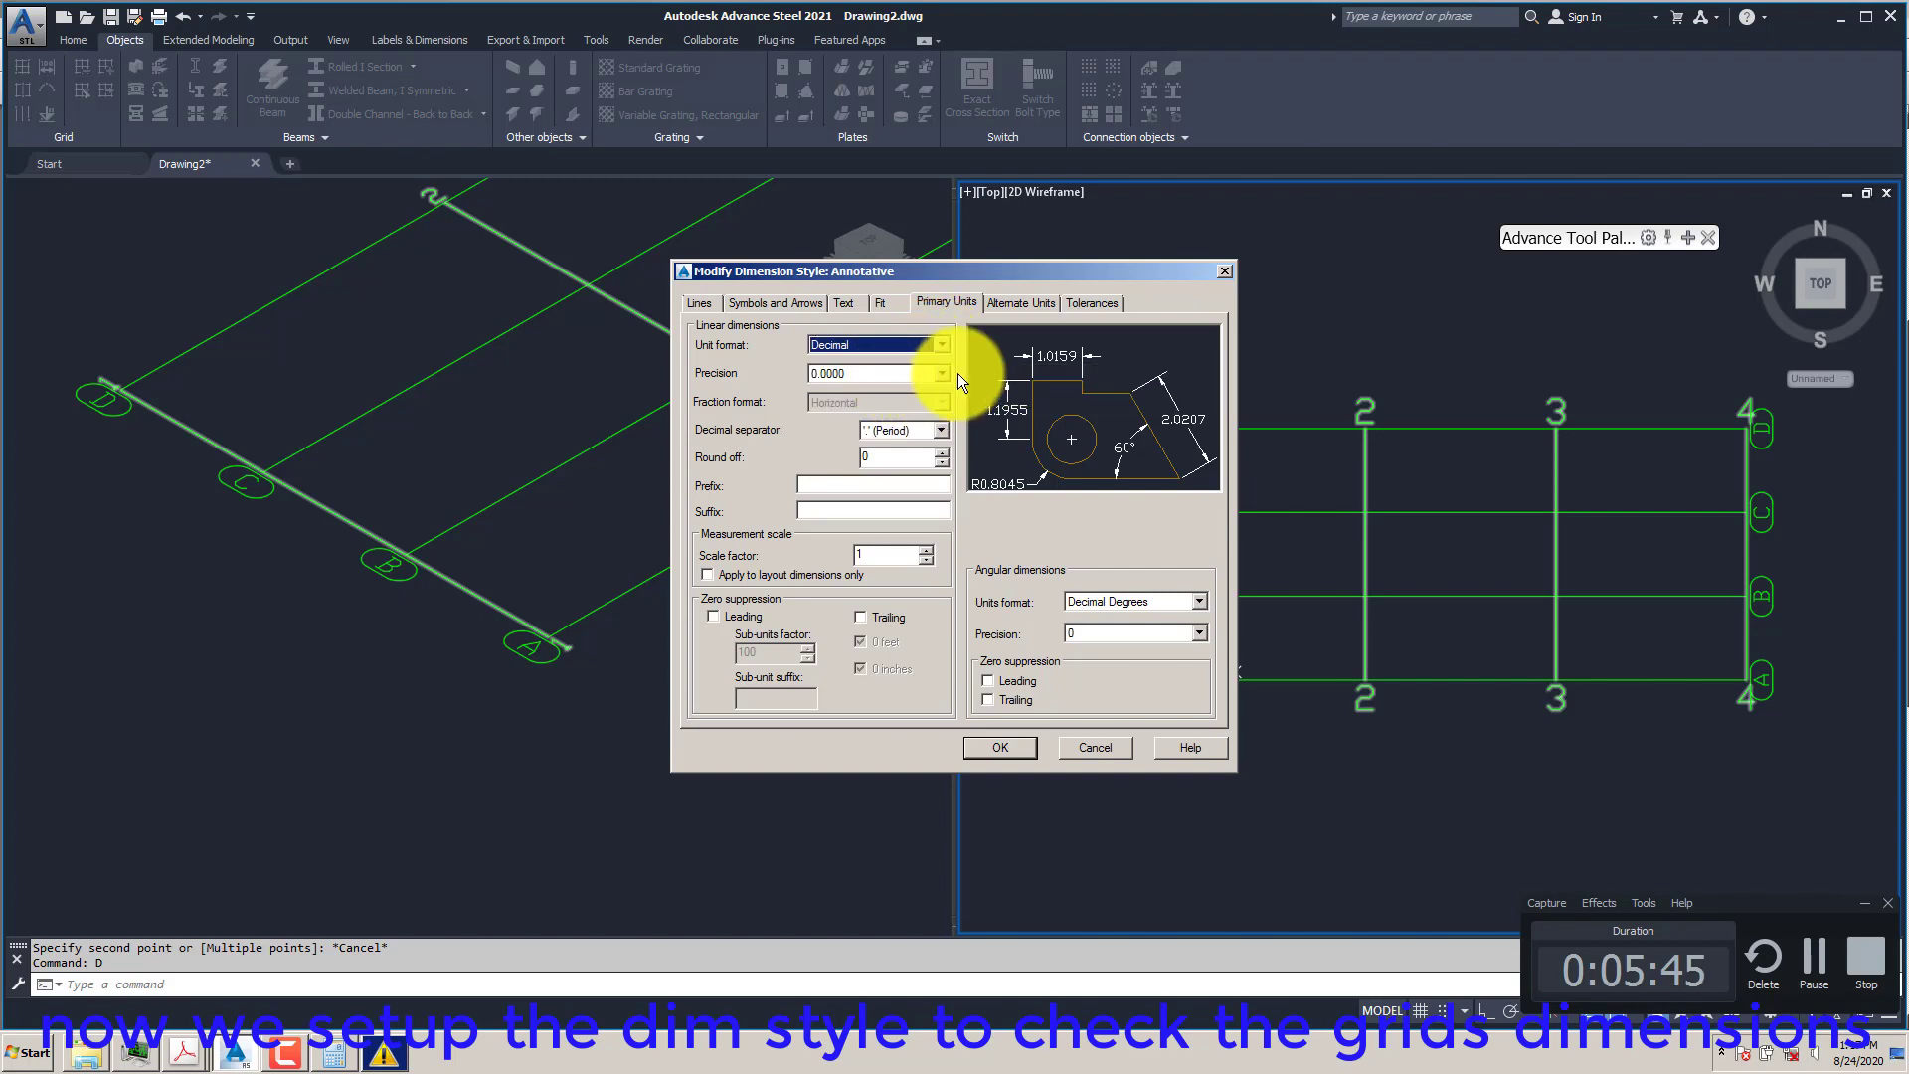
{"action": "left_click", "coordinate": [916, 373]}
{"action": "left_click", "coordinate": [837, 405]}
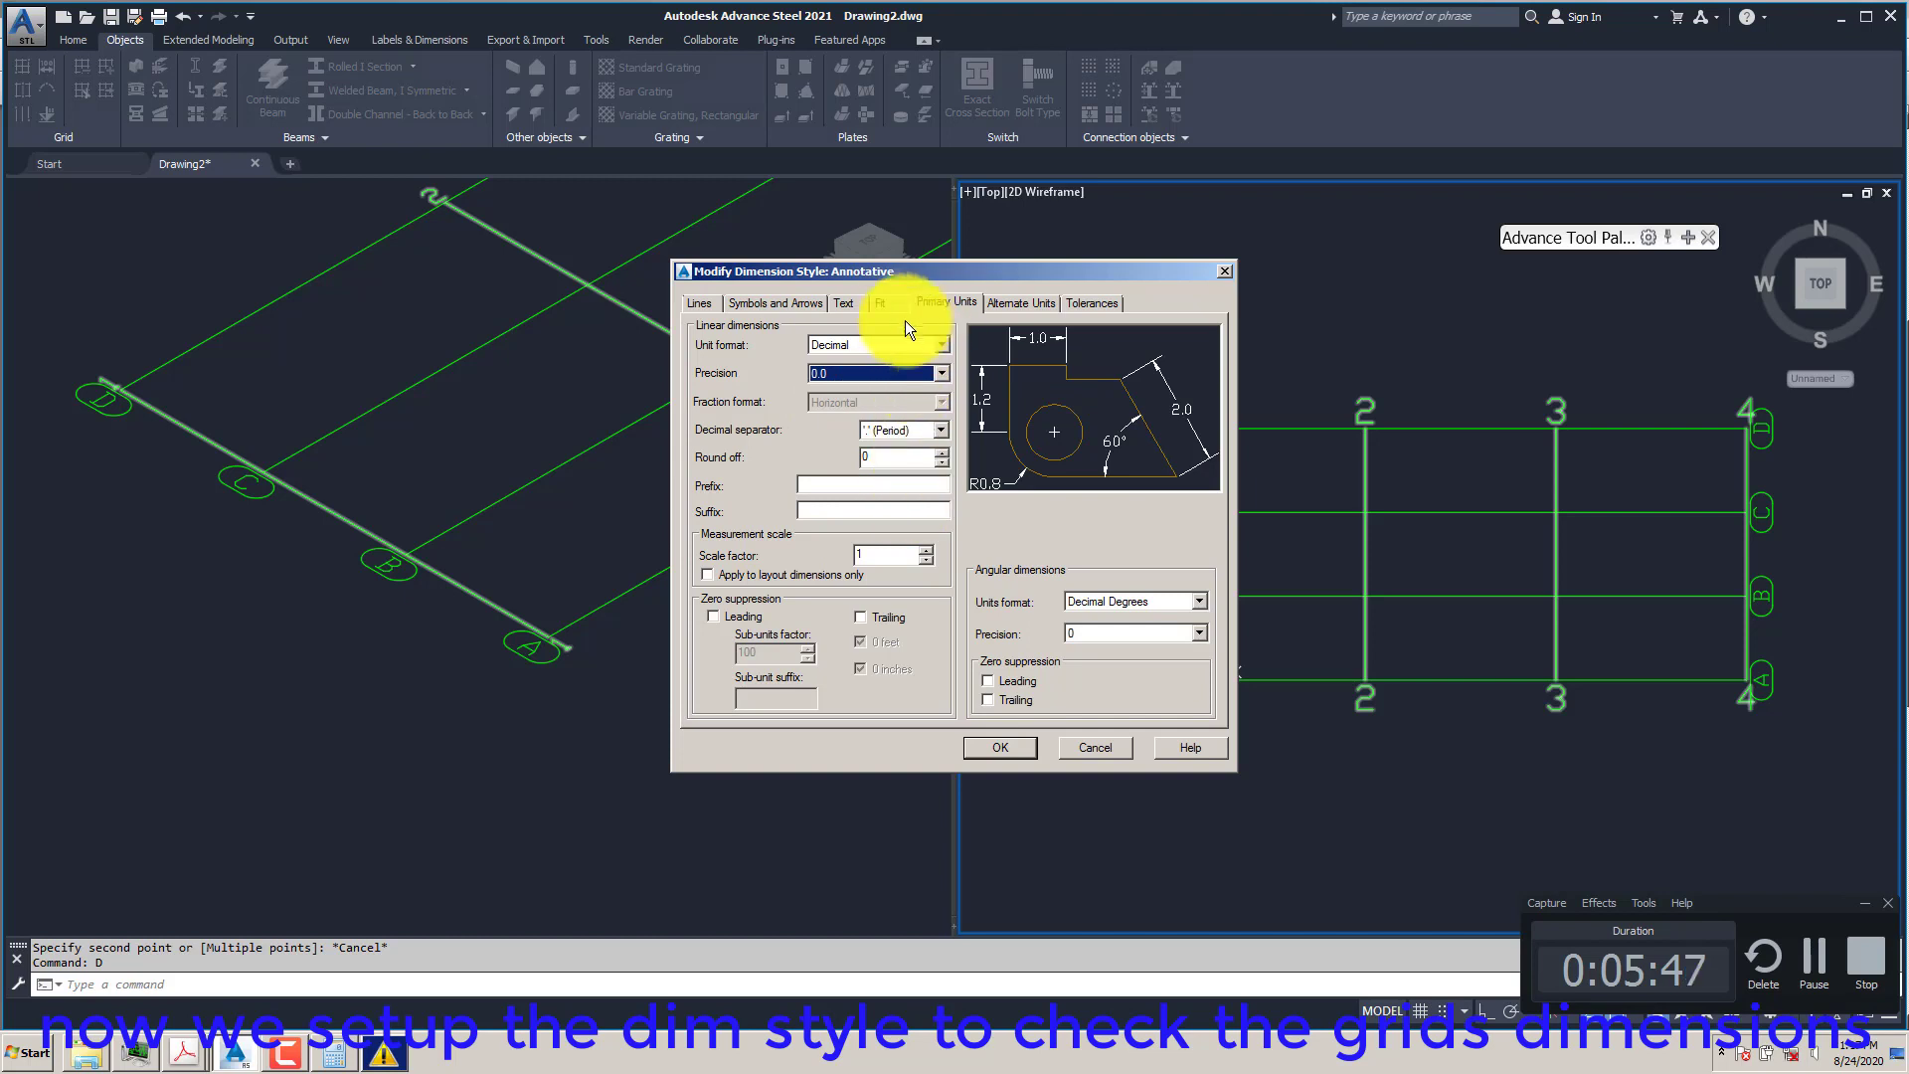
- Set the dimension style's text height to 3 and its text style to Annotative
{"action": "left_click", "coordinate": [887, 302]}
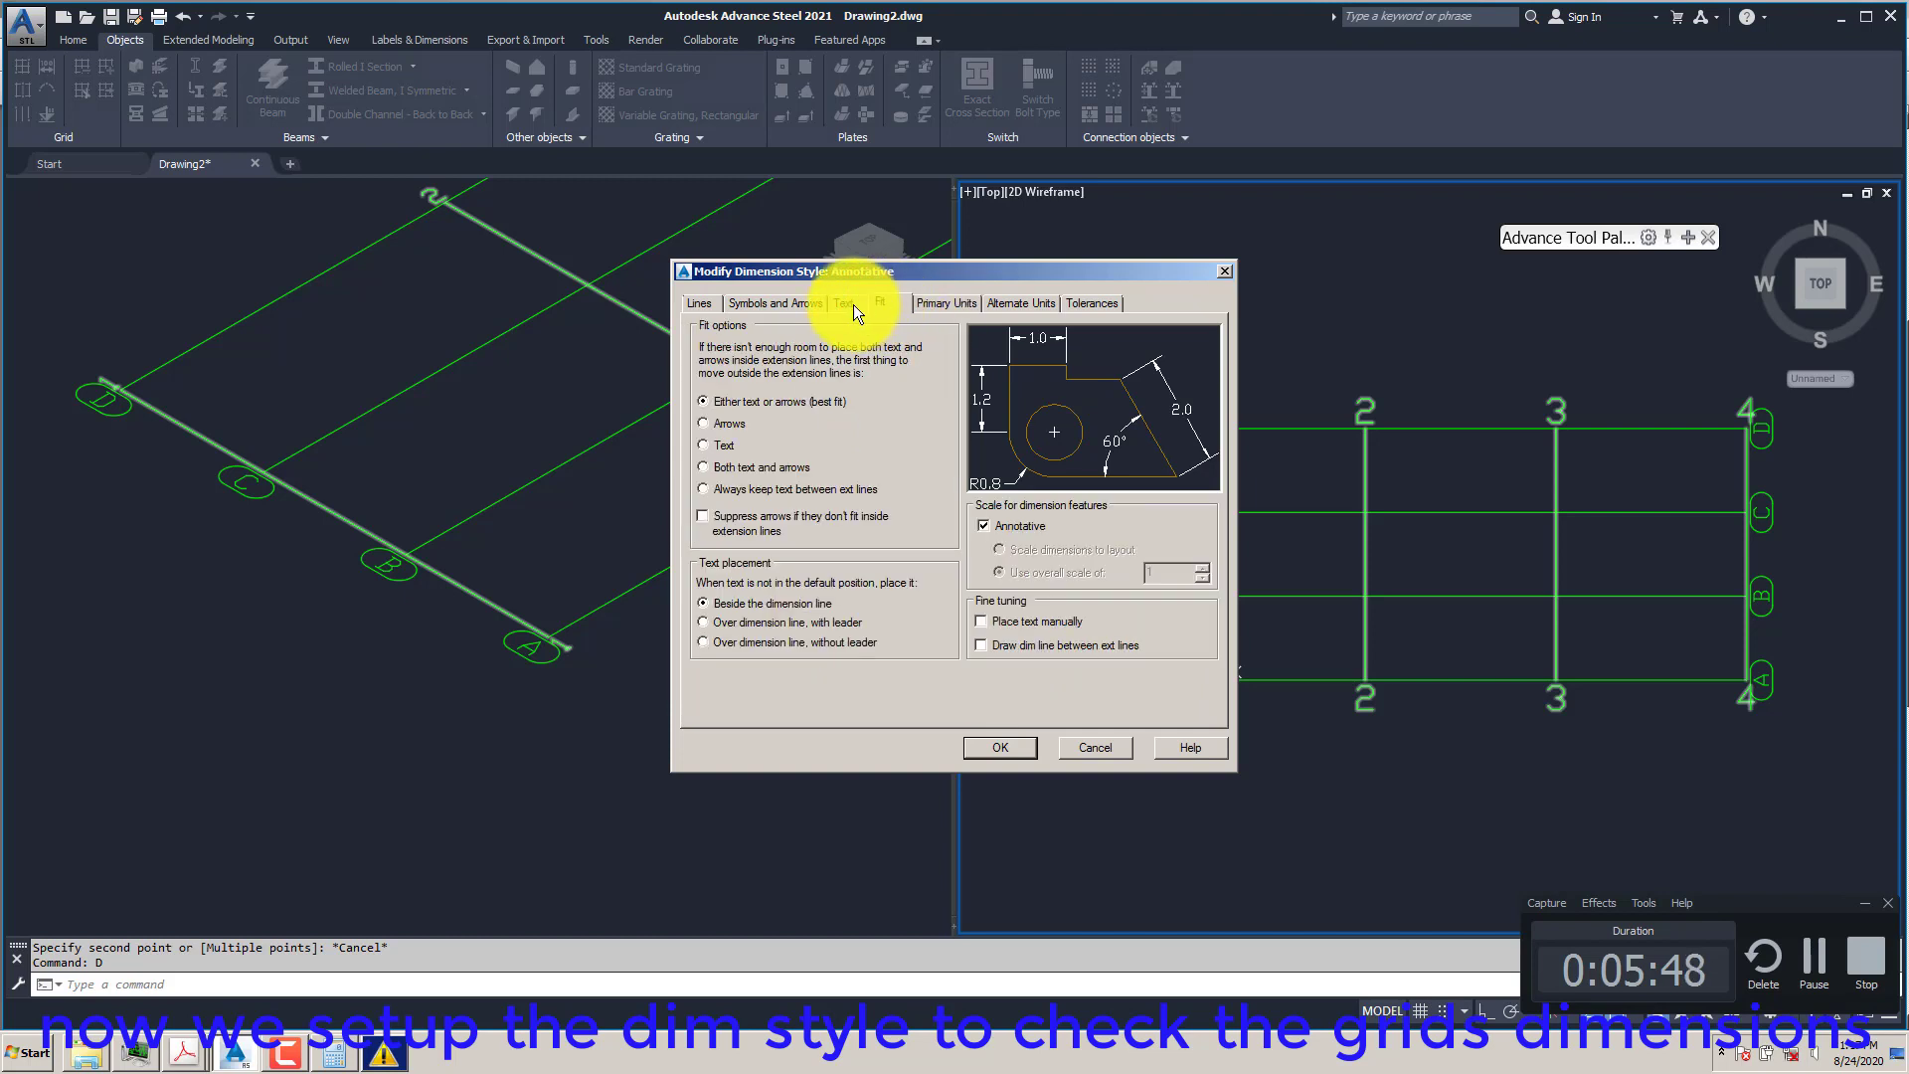
{"action": "left_click", "coordinate": [843, 303]}
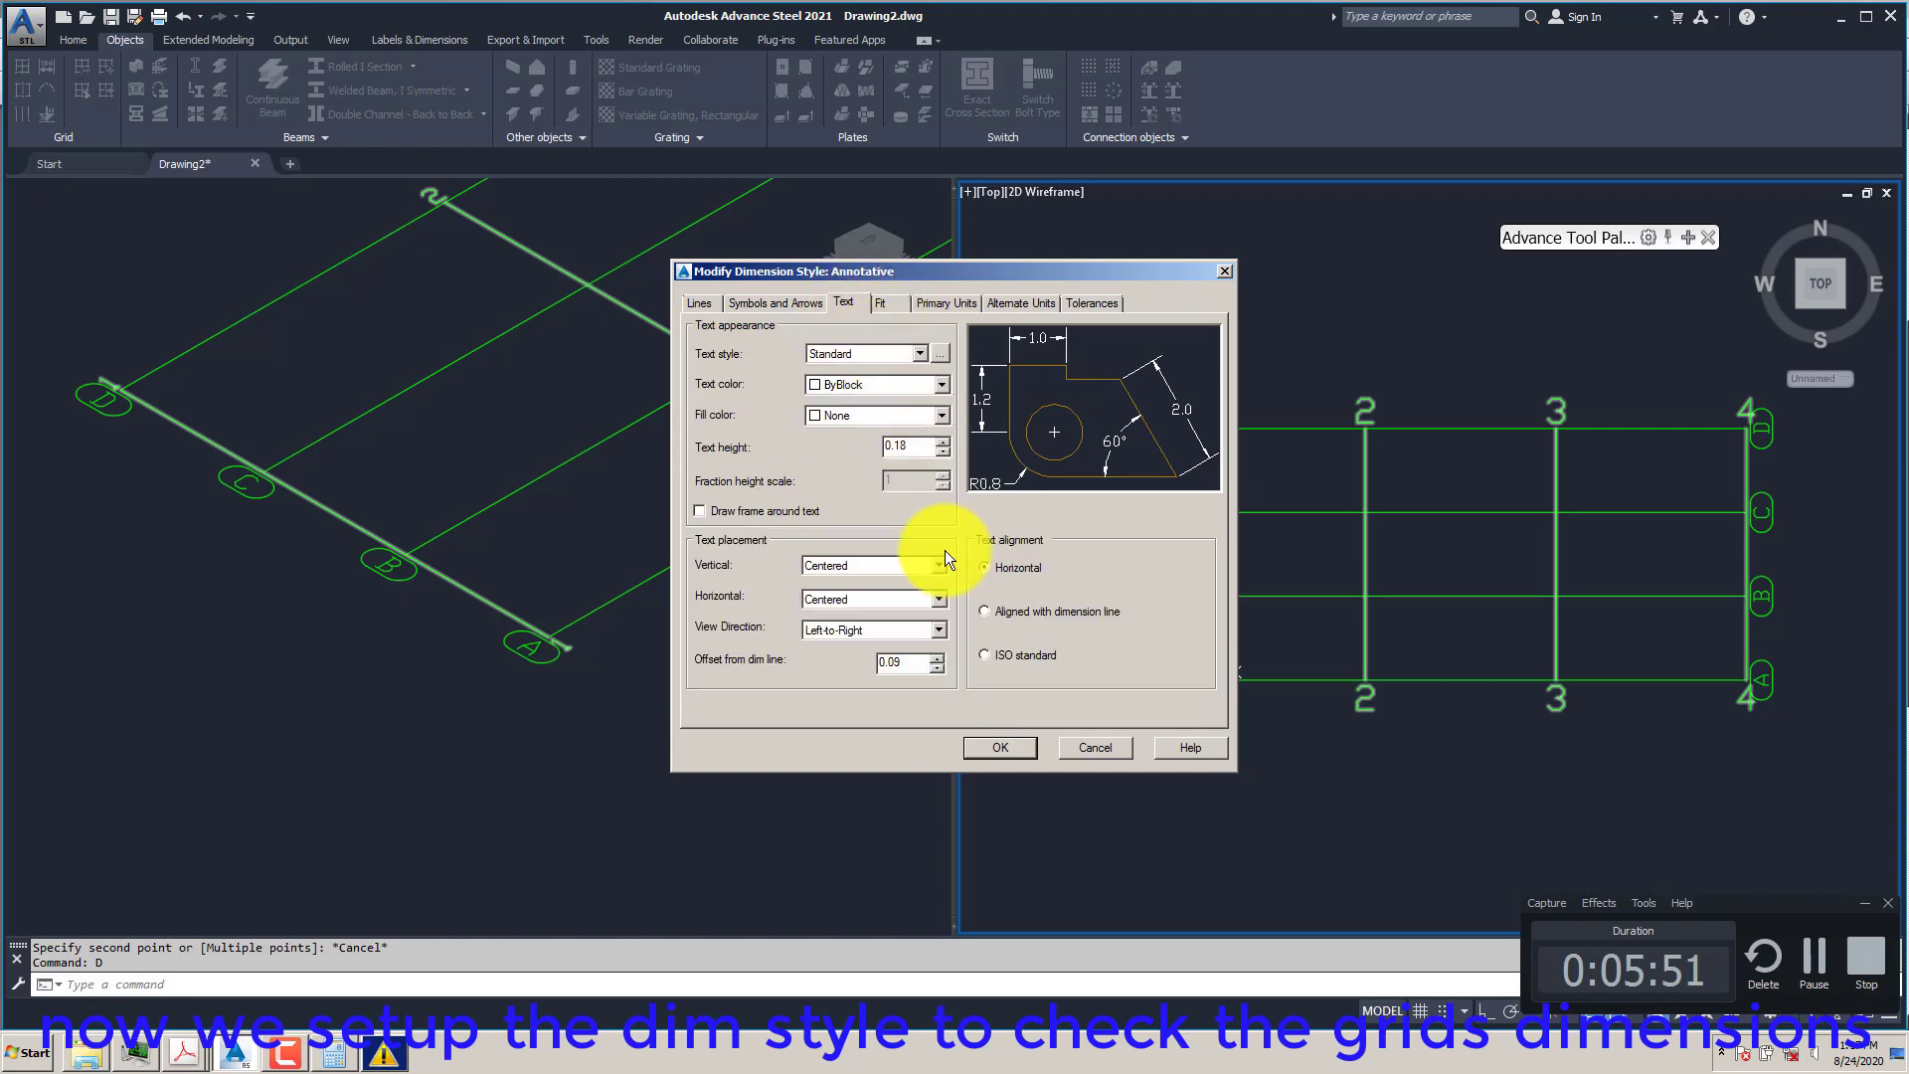
{"action": "double_click", "coordinate": [901, 447]}
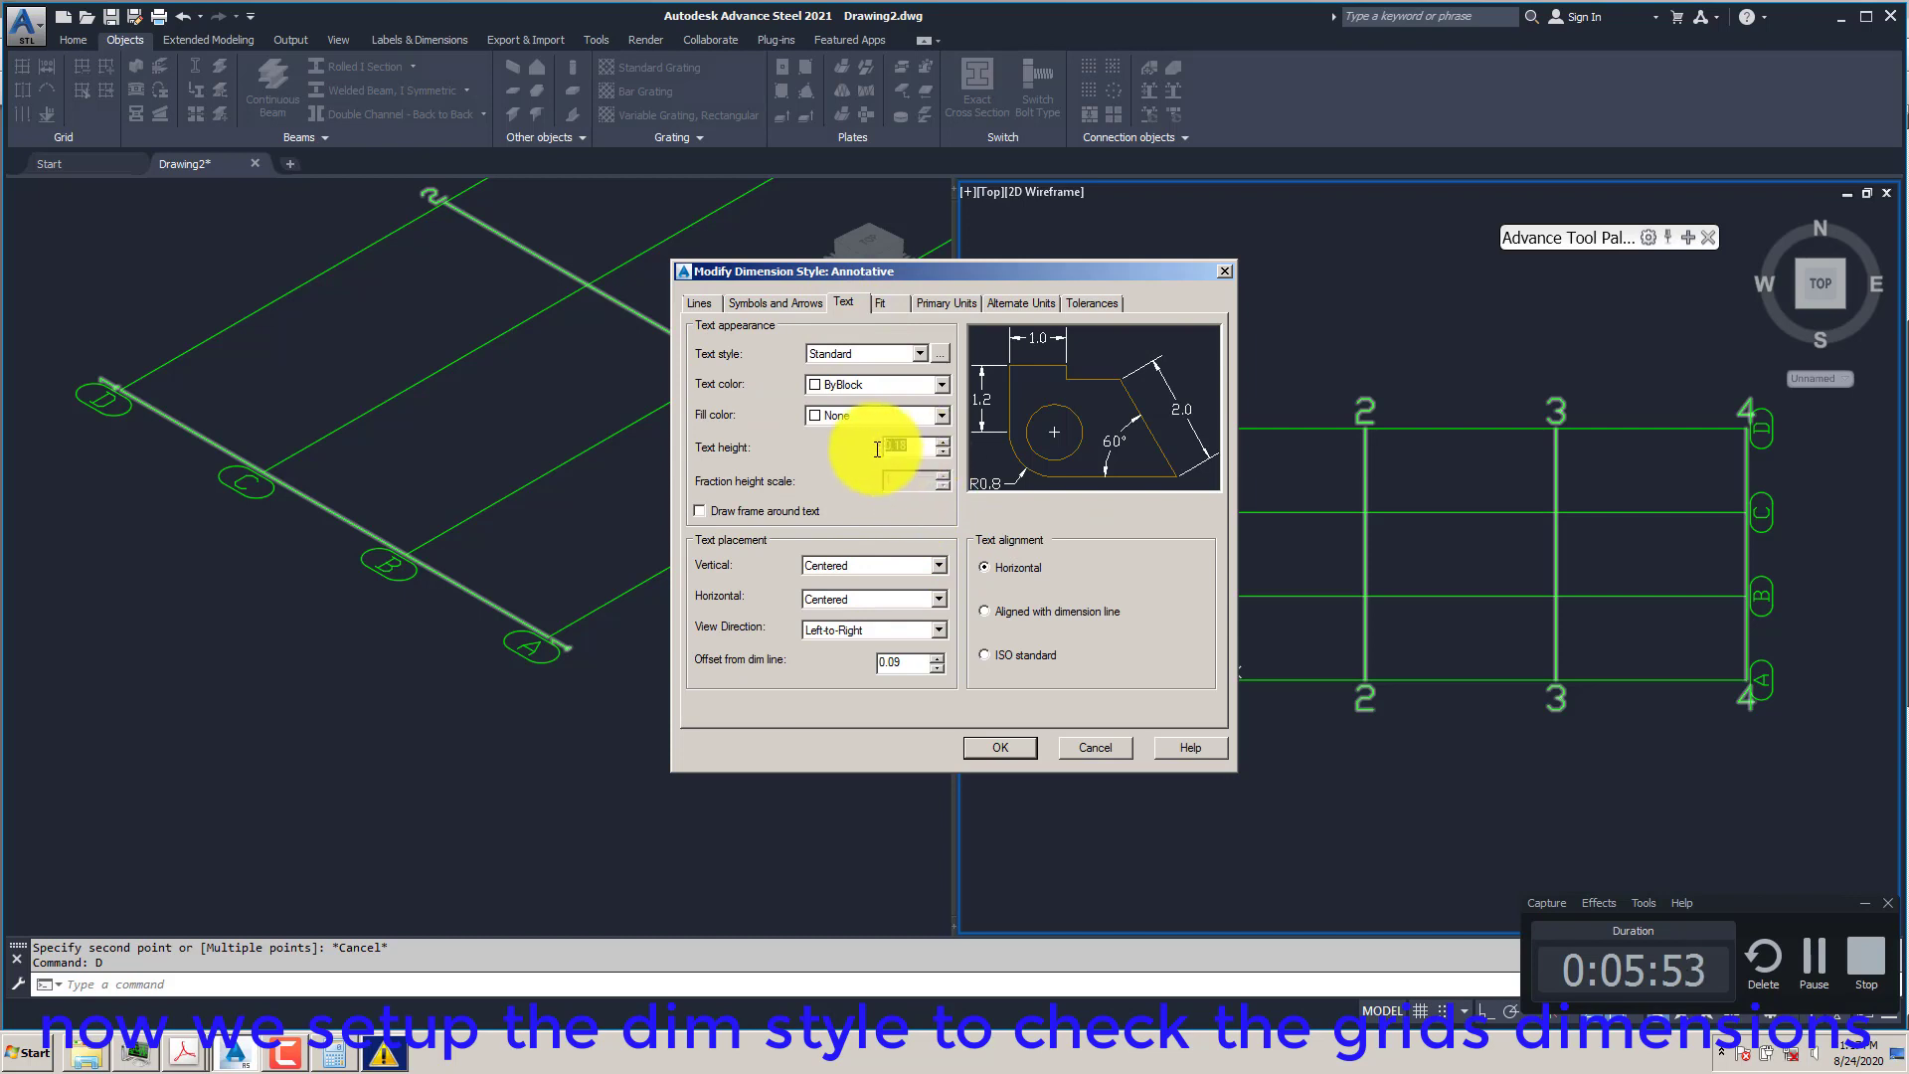
{"action": "type", "text": "3"}
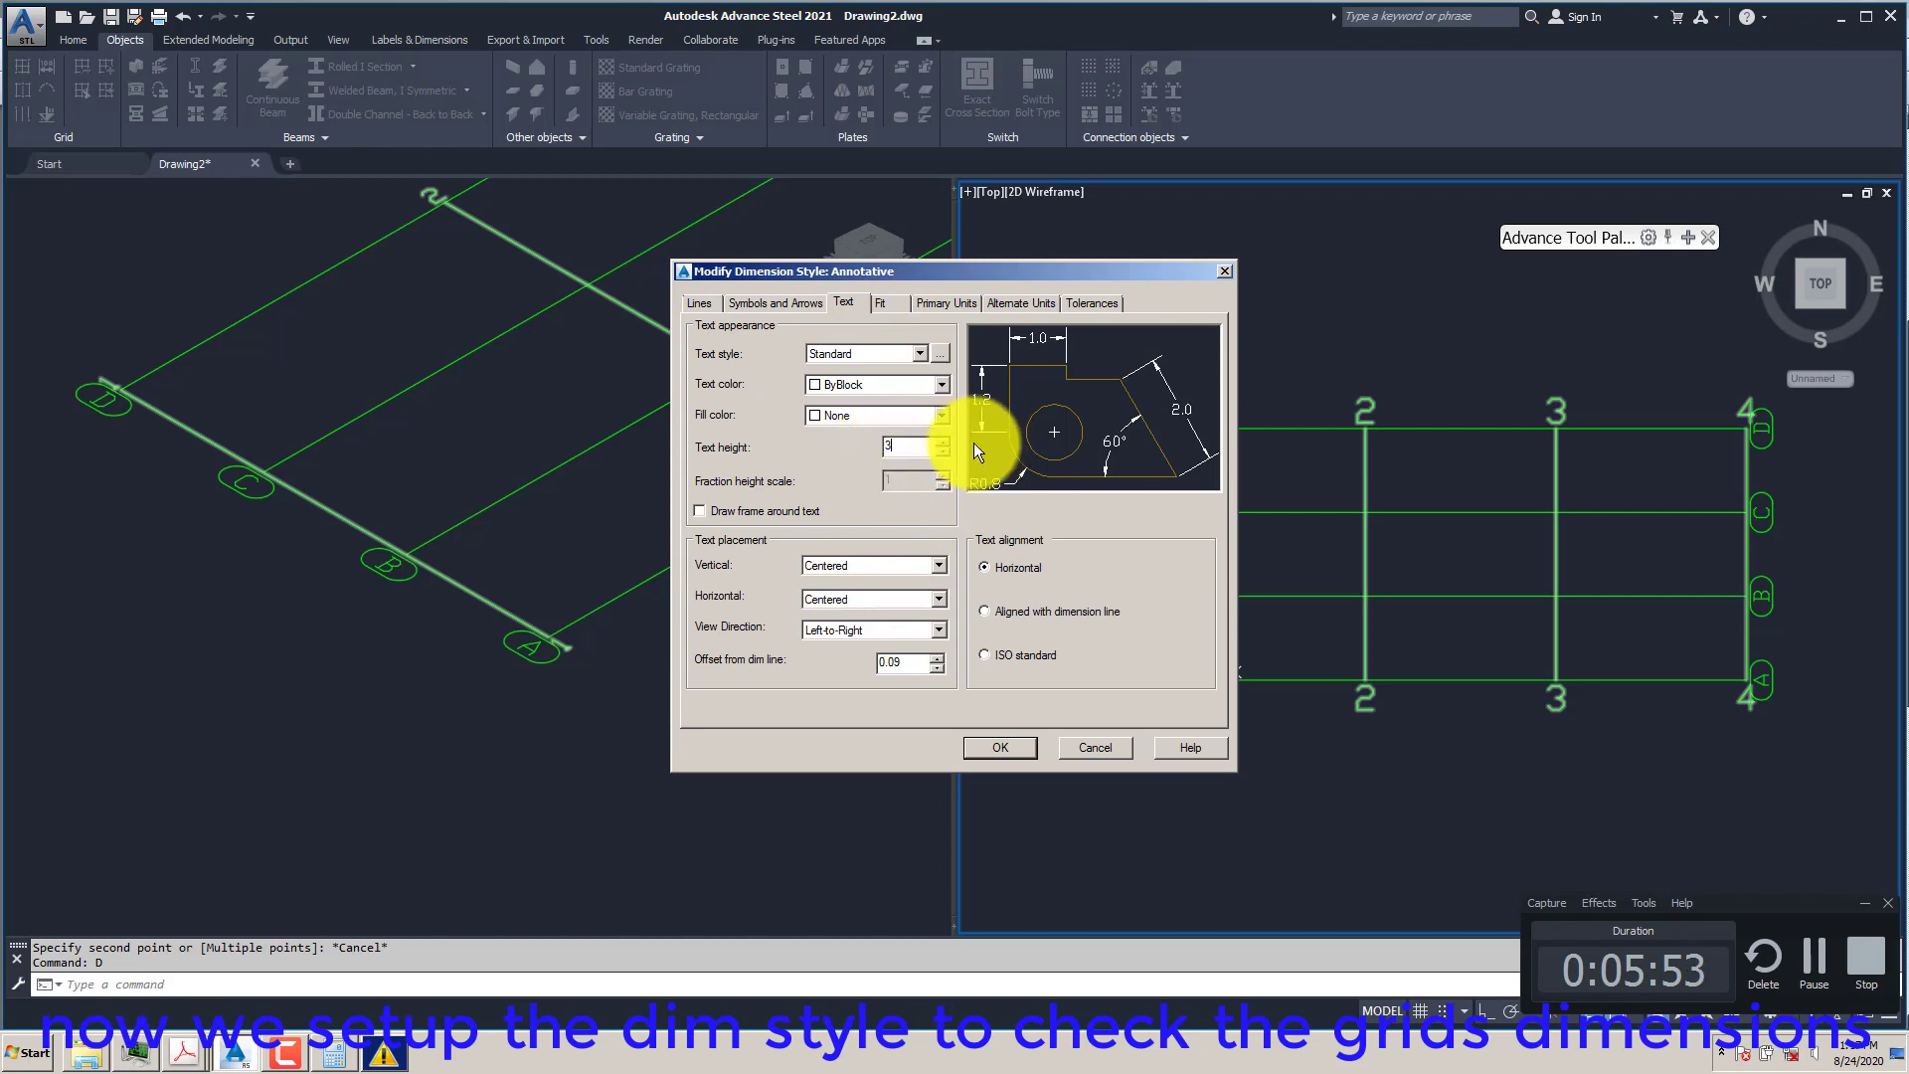
{"action": "left_click", "coordinate": [916, 354]}
{"action": "left_click", "coordinate": [863, 372]}
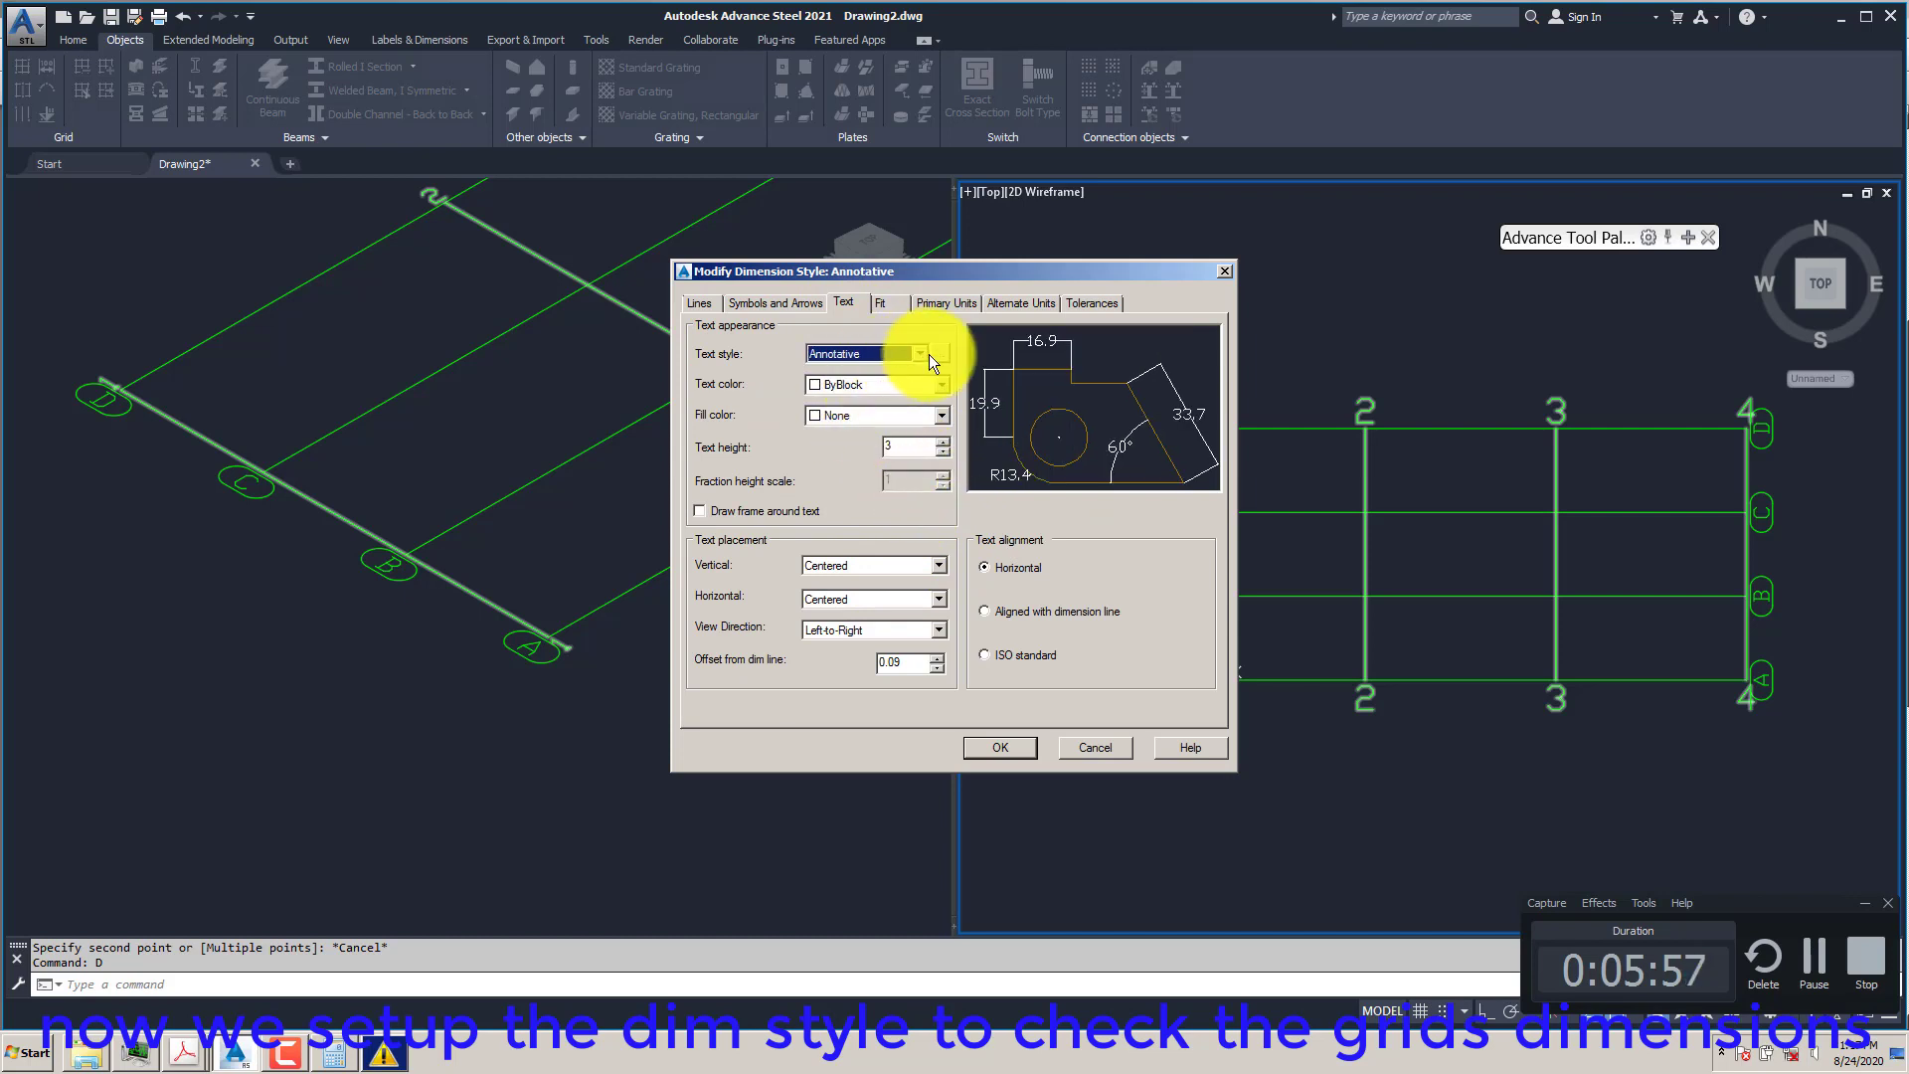
- Change the Annotative text style's font to Arial, make the style current and save the changes
{"action": "left_click", "coordinate": [940, 353]}
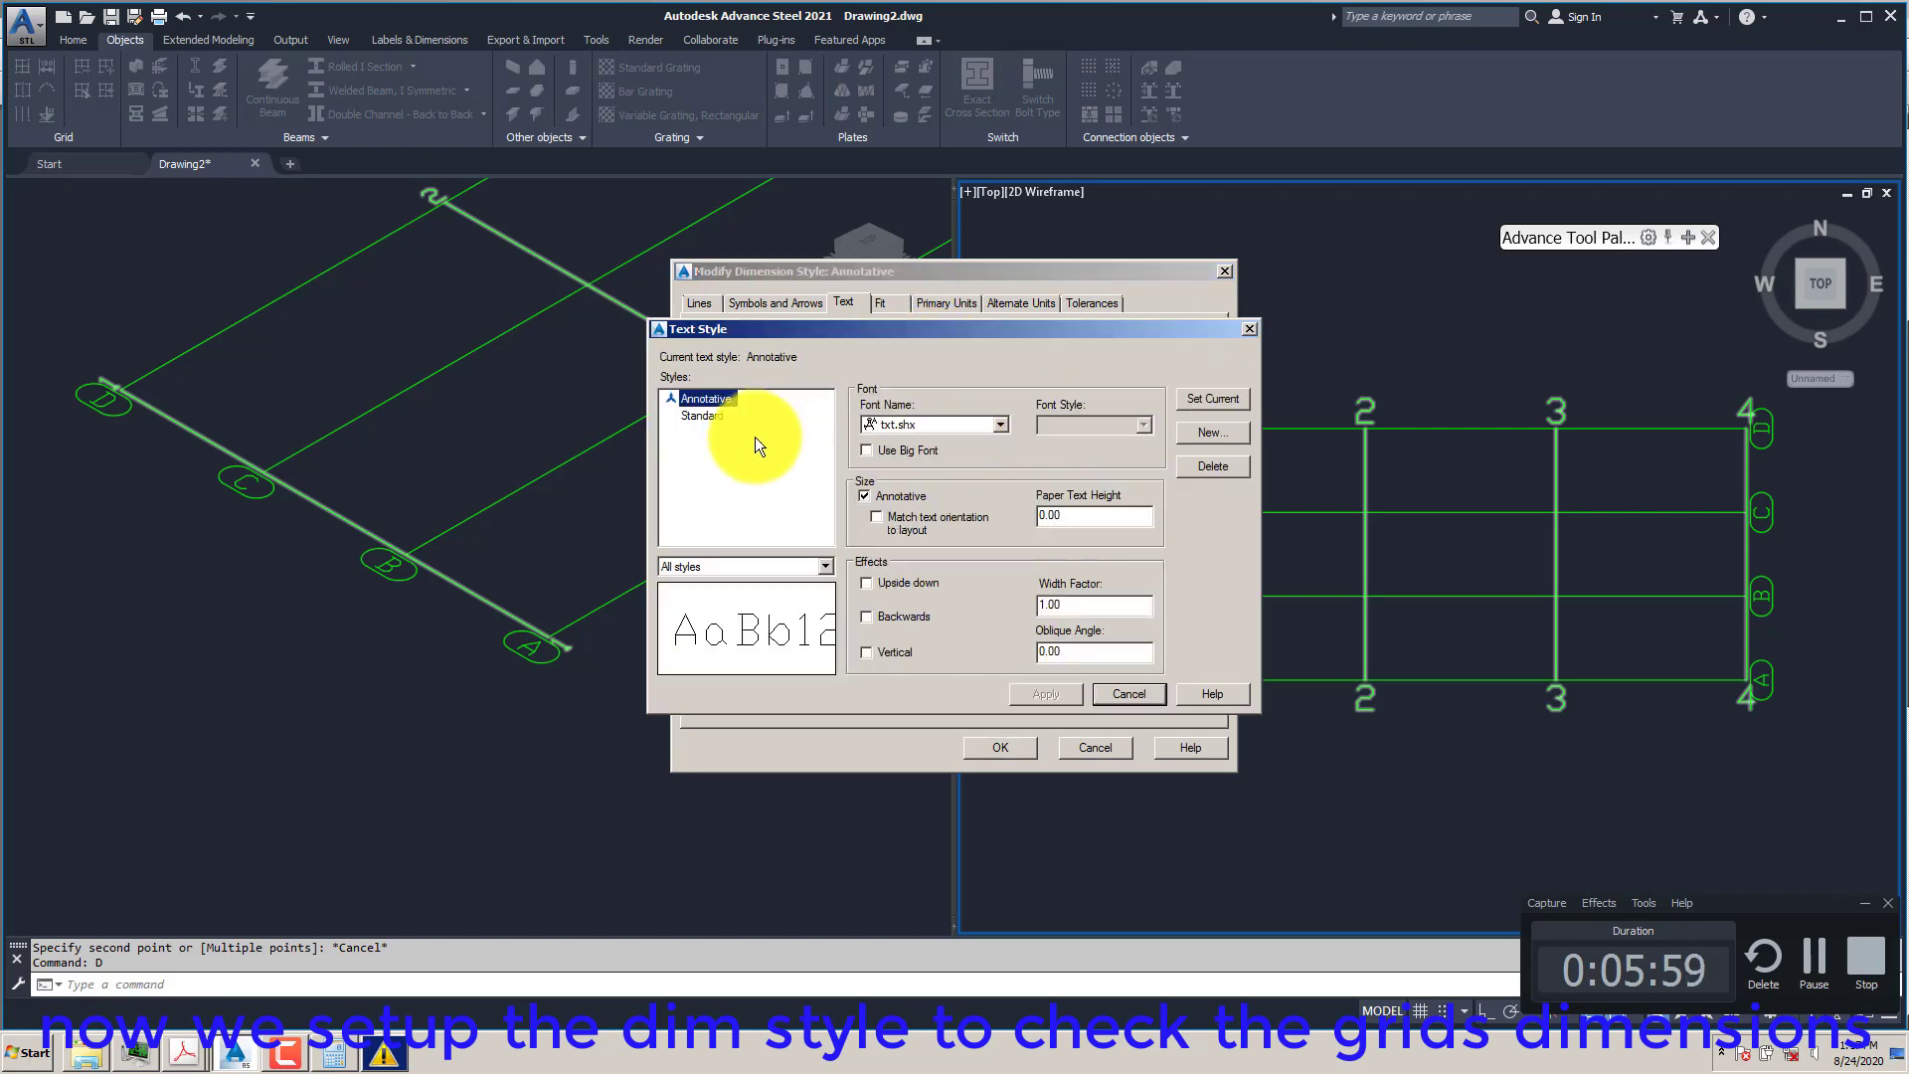
{"action": "left_click", "coordinate": [998, 425]}
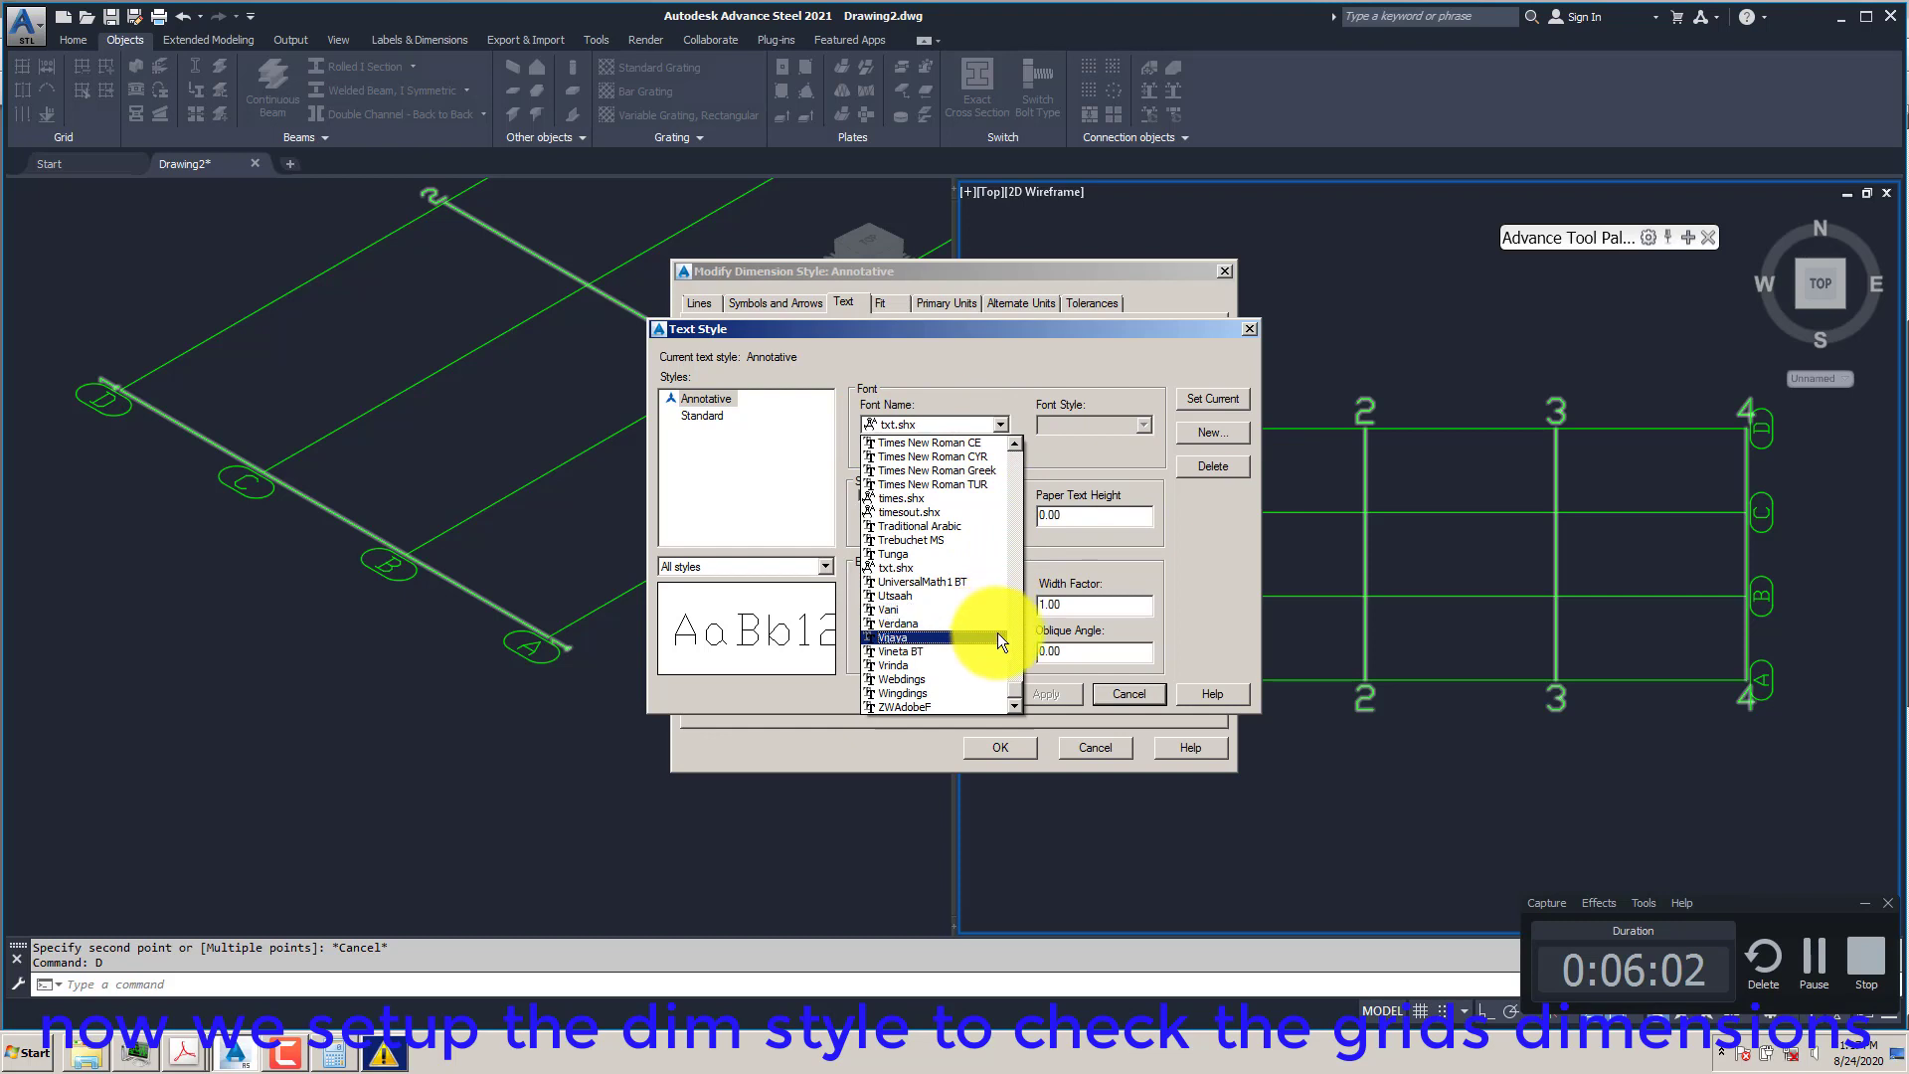
{"action": "key", "text": "Home"}
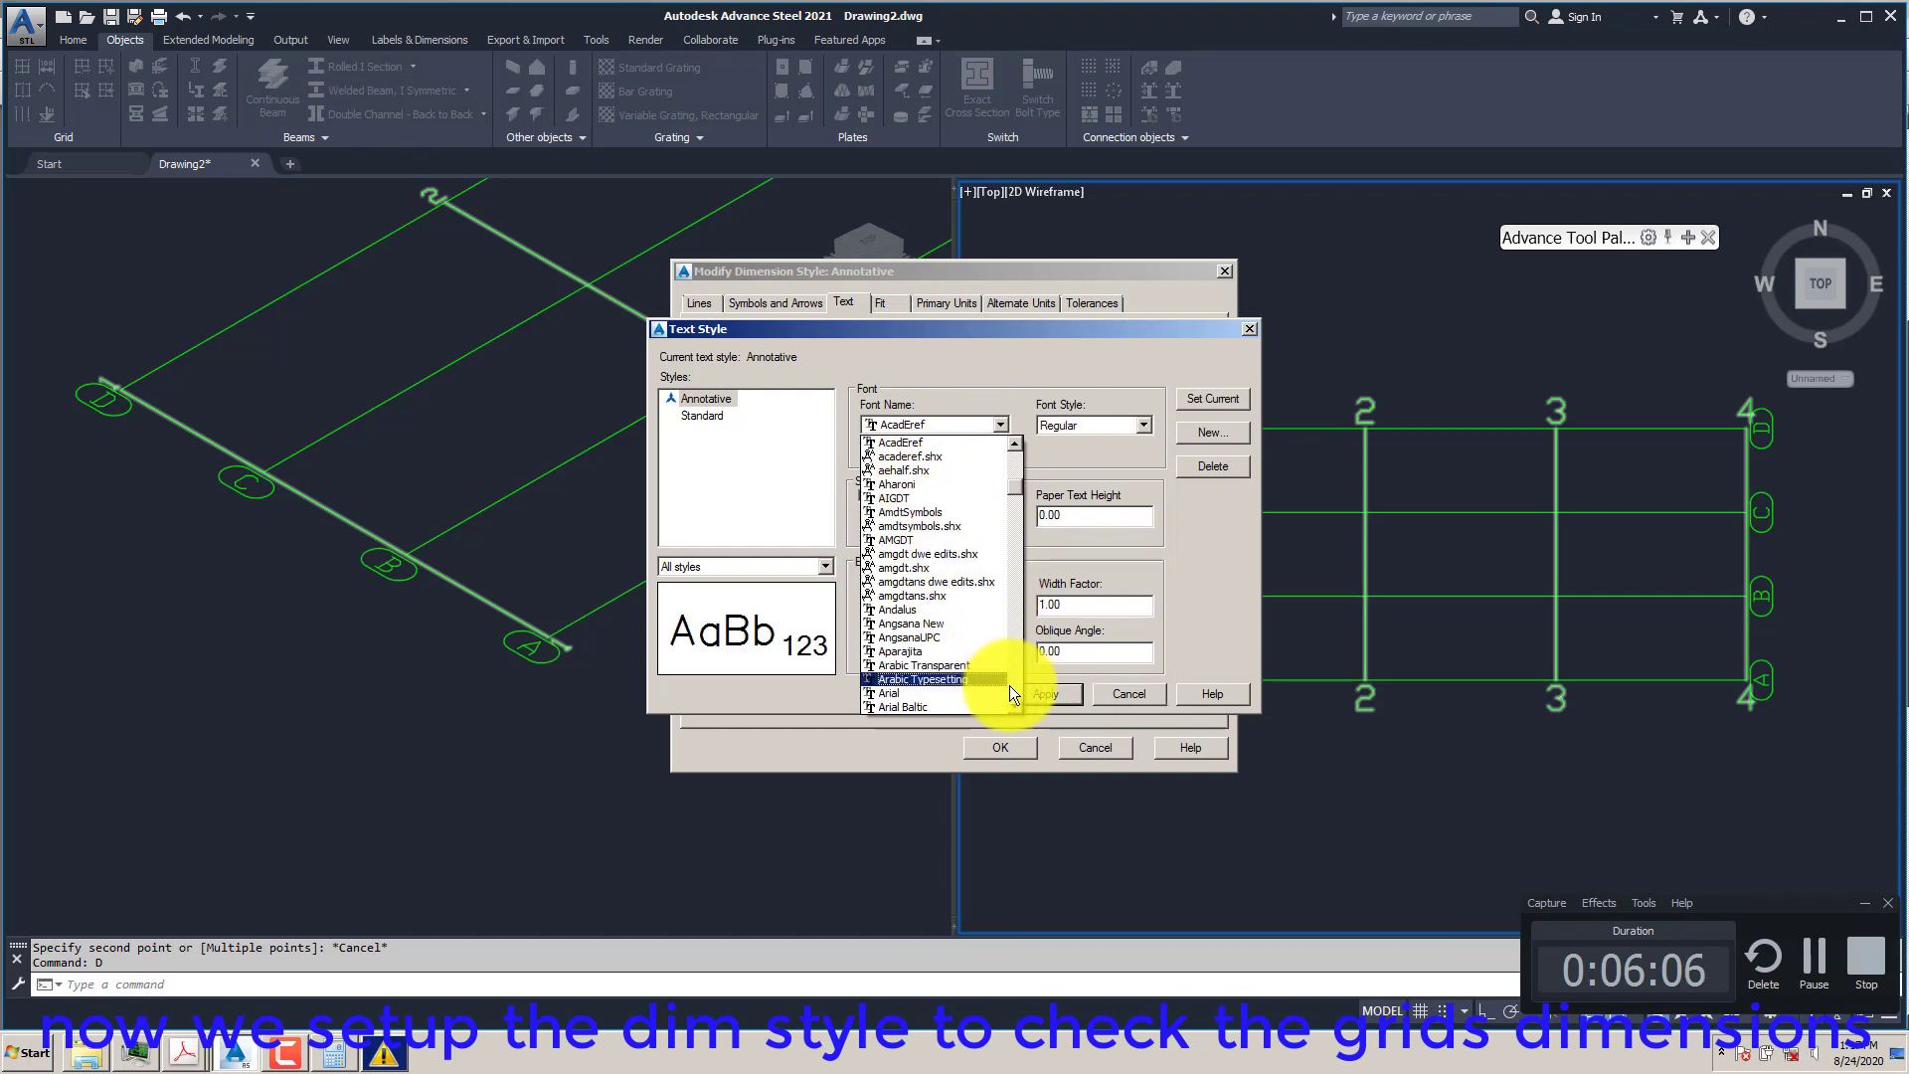
{"action": "left_click_drag", "start_coordinate": [1014, 488], "coordinate": [1016, 456]}
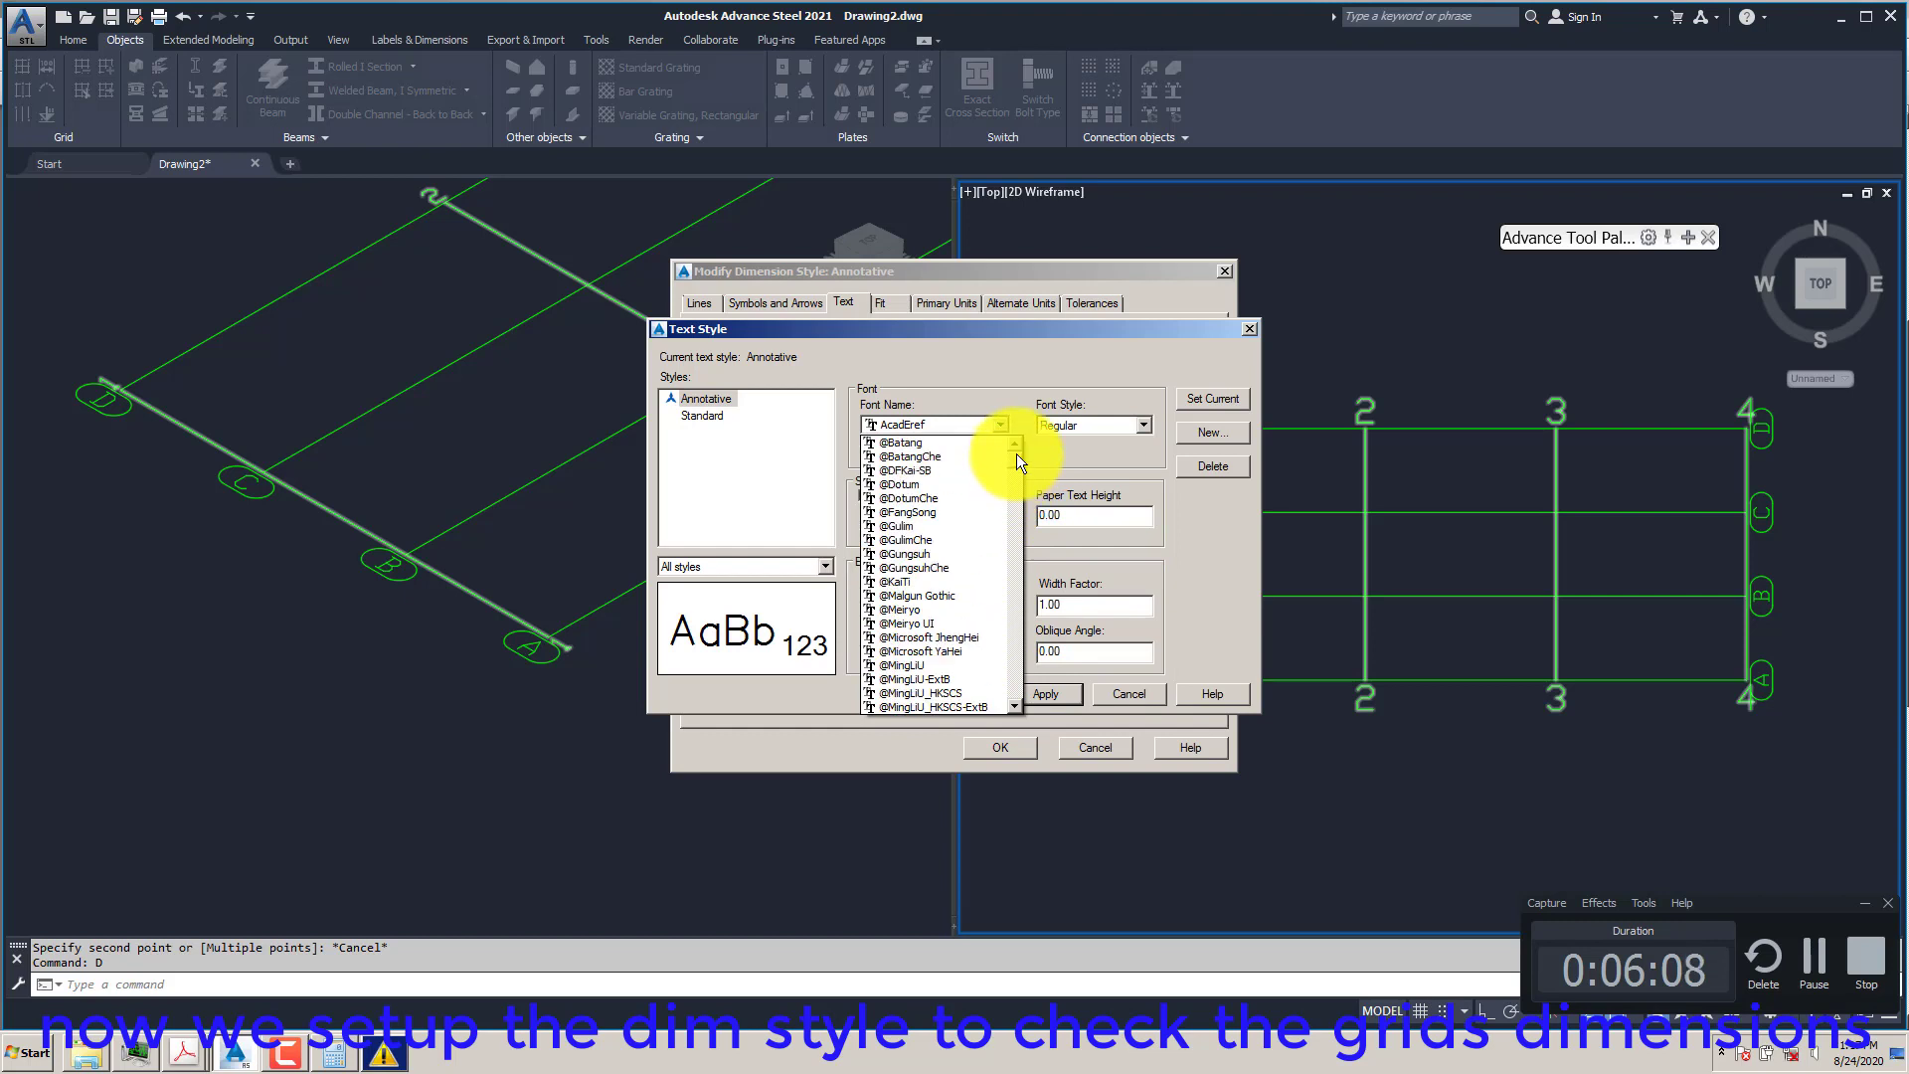
{"action": "scroll", "coordinate": [929, 543], "scroll_direction": "down", "scroll_amount": 10}
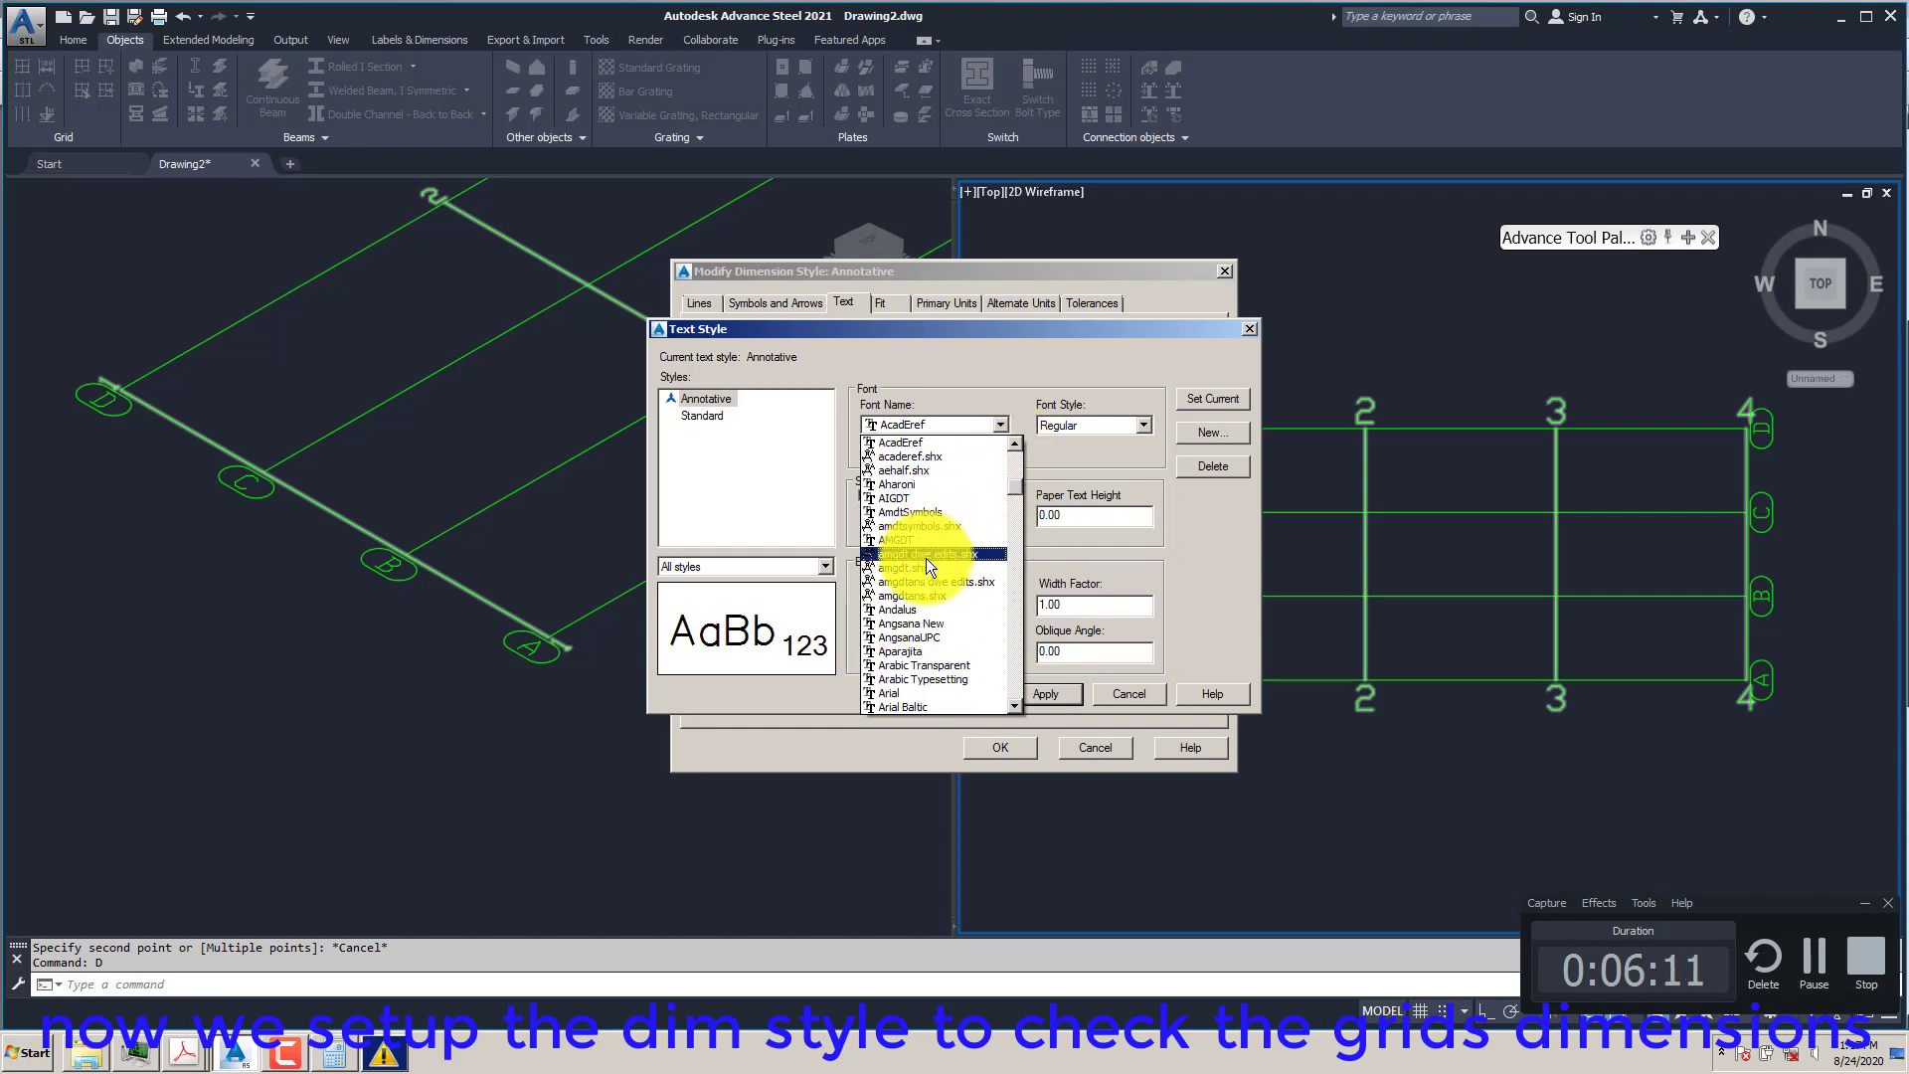
{"action": "left_click", "coordinate": [893, 693]}
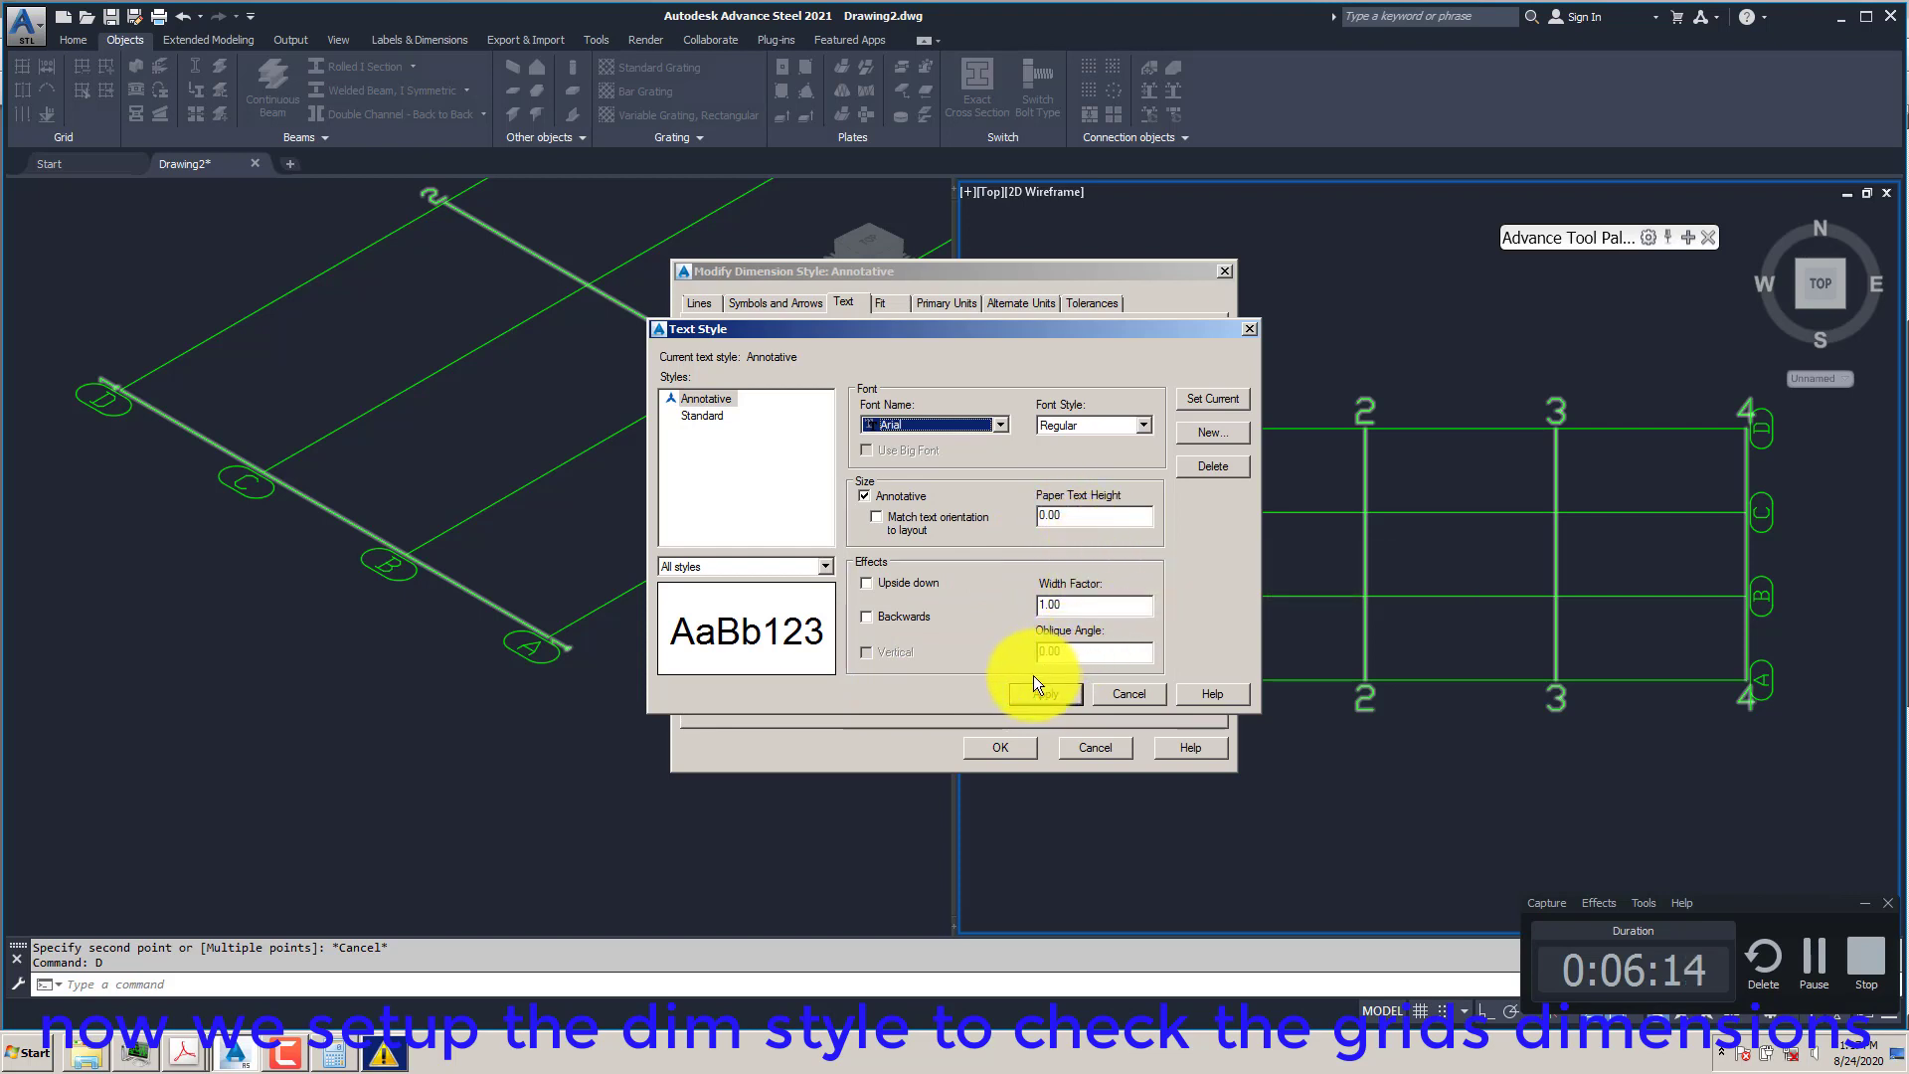
{"action": "left_click", "coordinate": [1215, 399]}
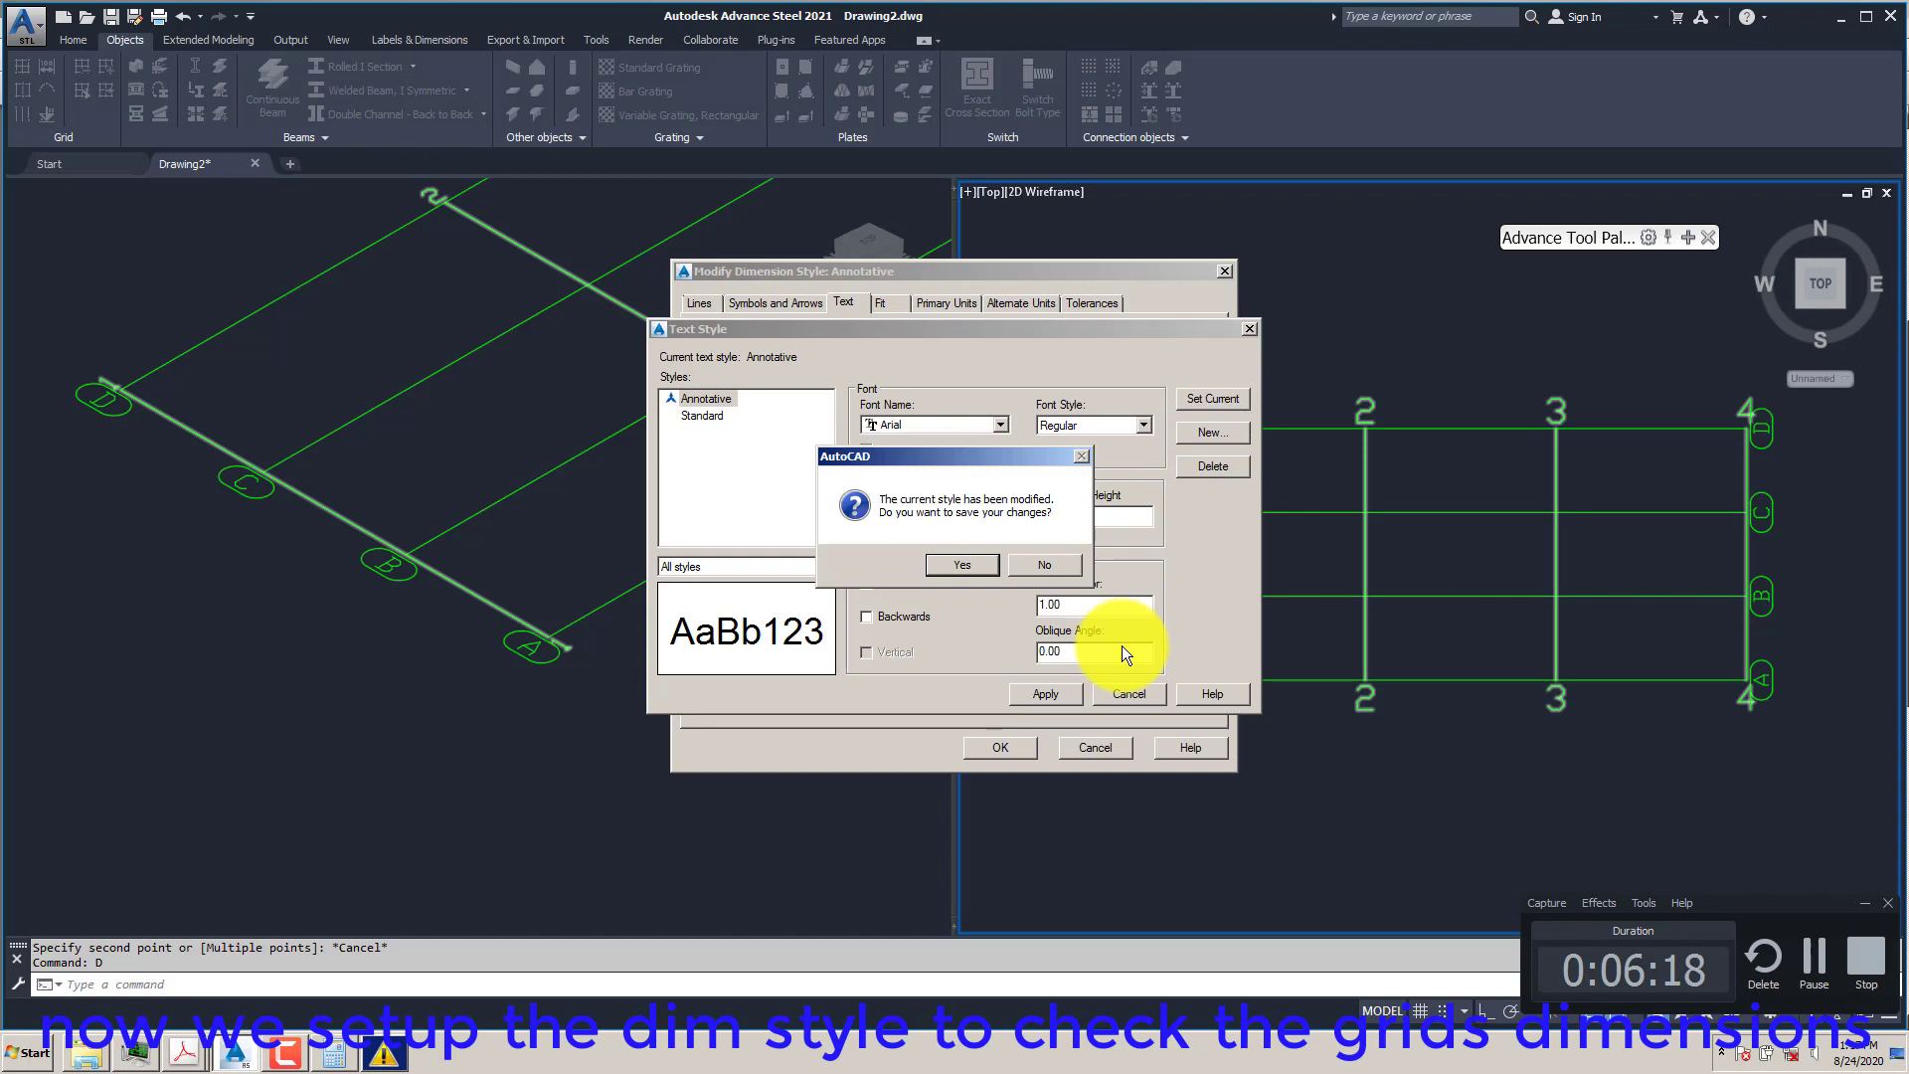
{"action": "left_click", "coordinate": [984, 569]}
{"action": "left_click", "coordinate": [1101, 692]}
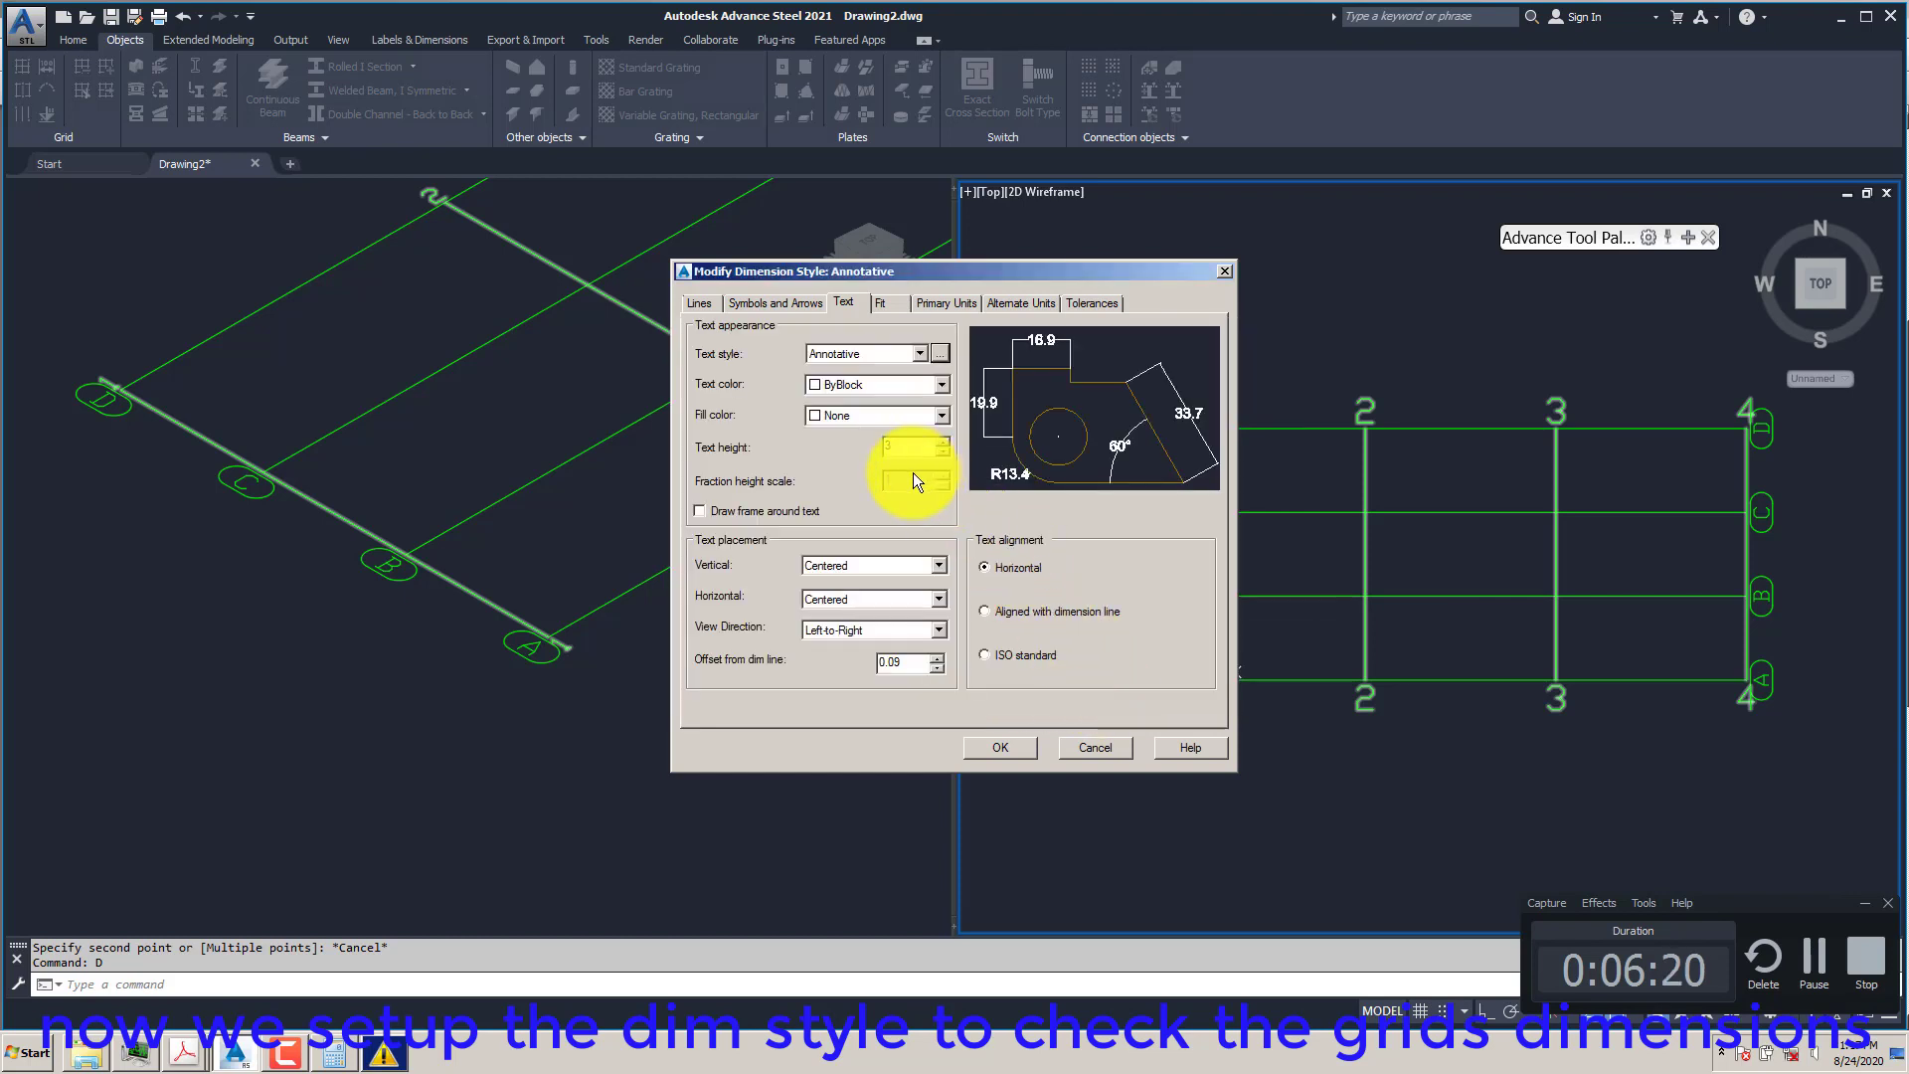
- Set the Annotative dimension style's arrow size to 3 and accept the style changes
{"action": "left_click", "coordinate": [777, 304]}
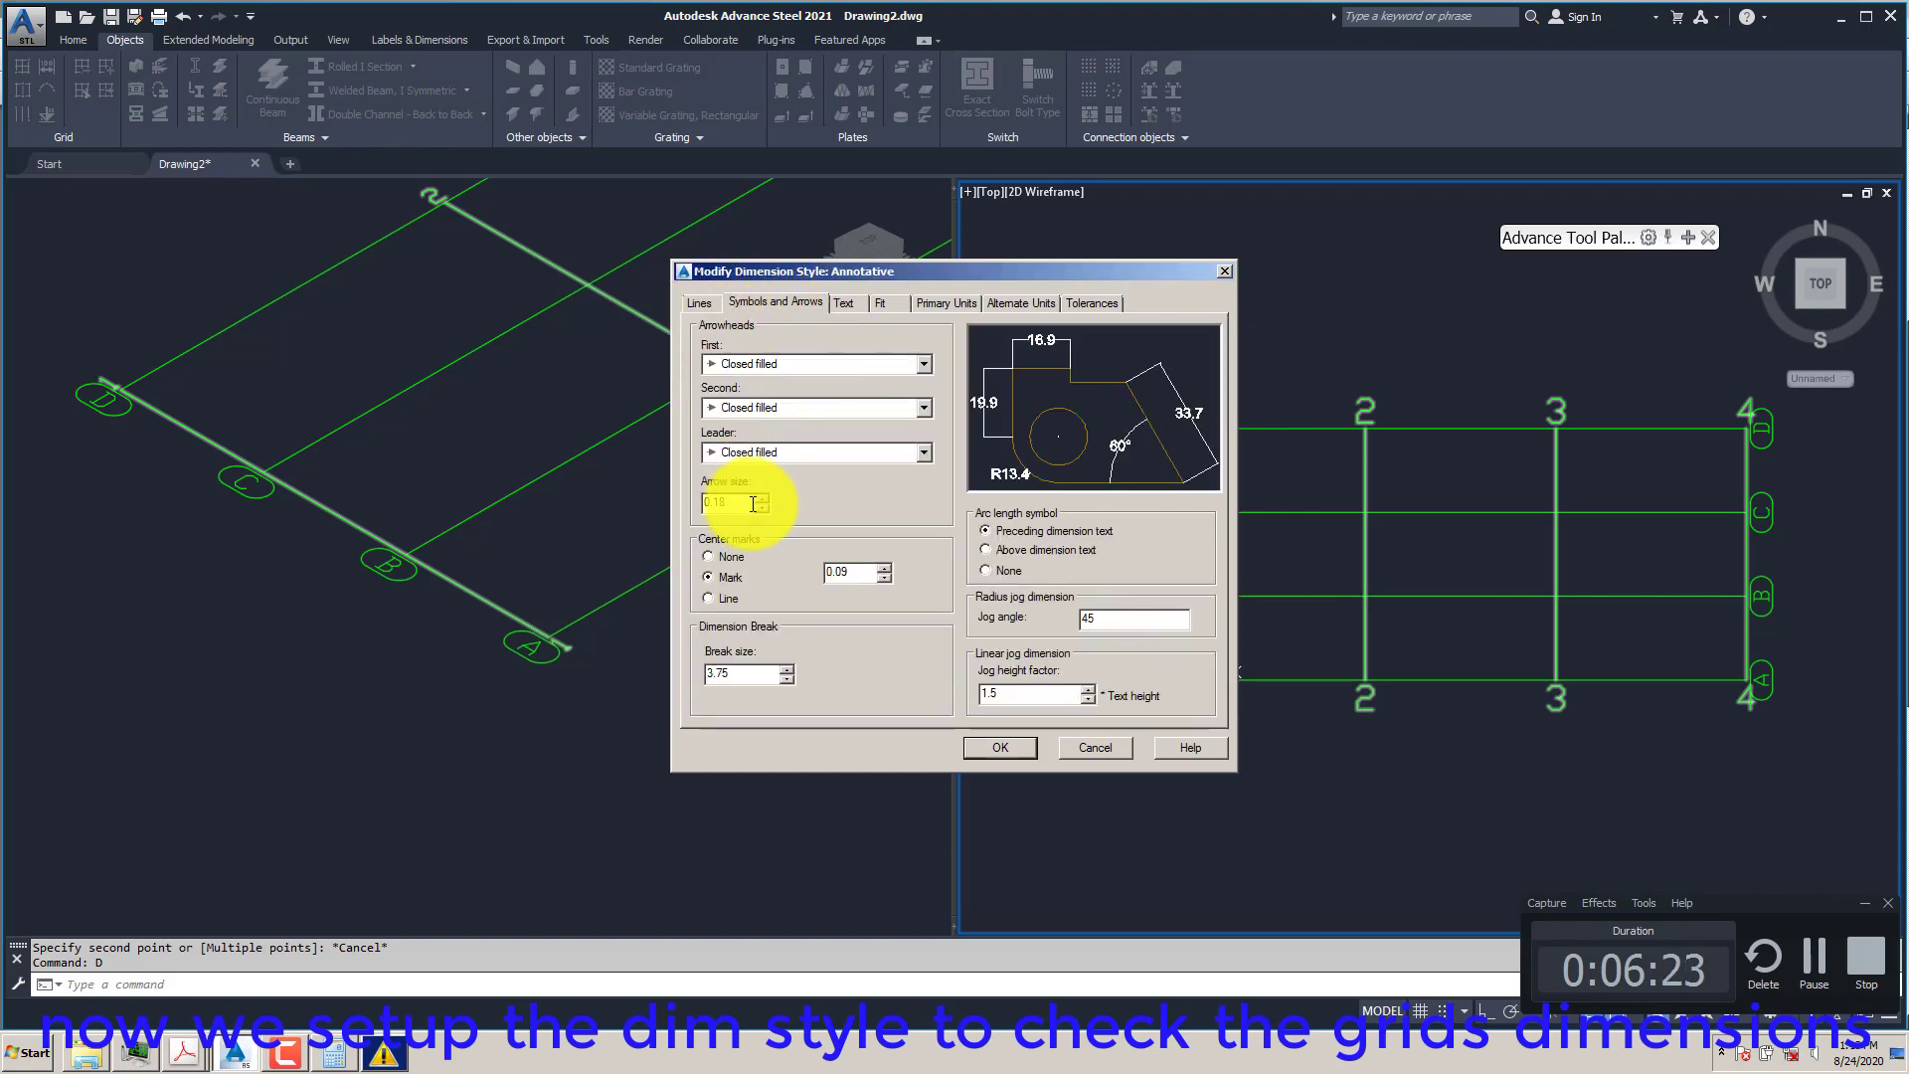
{"action": "left_click_drag", "start_coordinate": [745, 502], "coordinate": [686, 502]}
{"action": "type", "text": "3"}
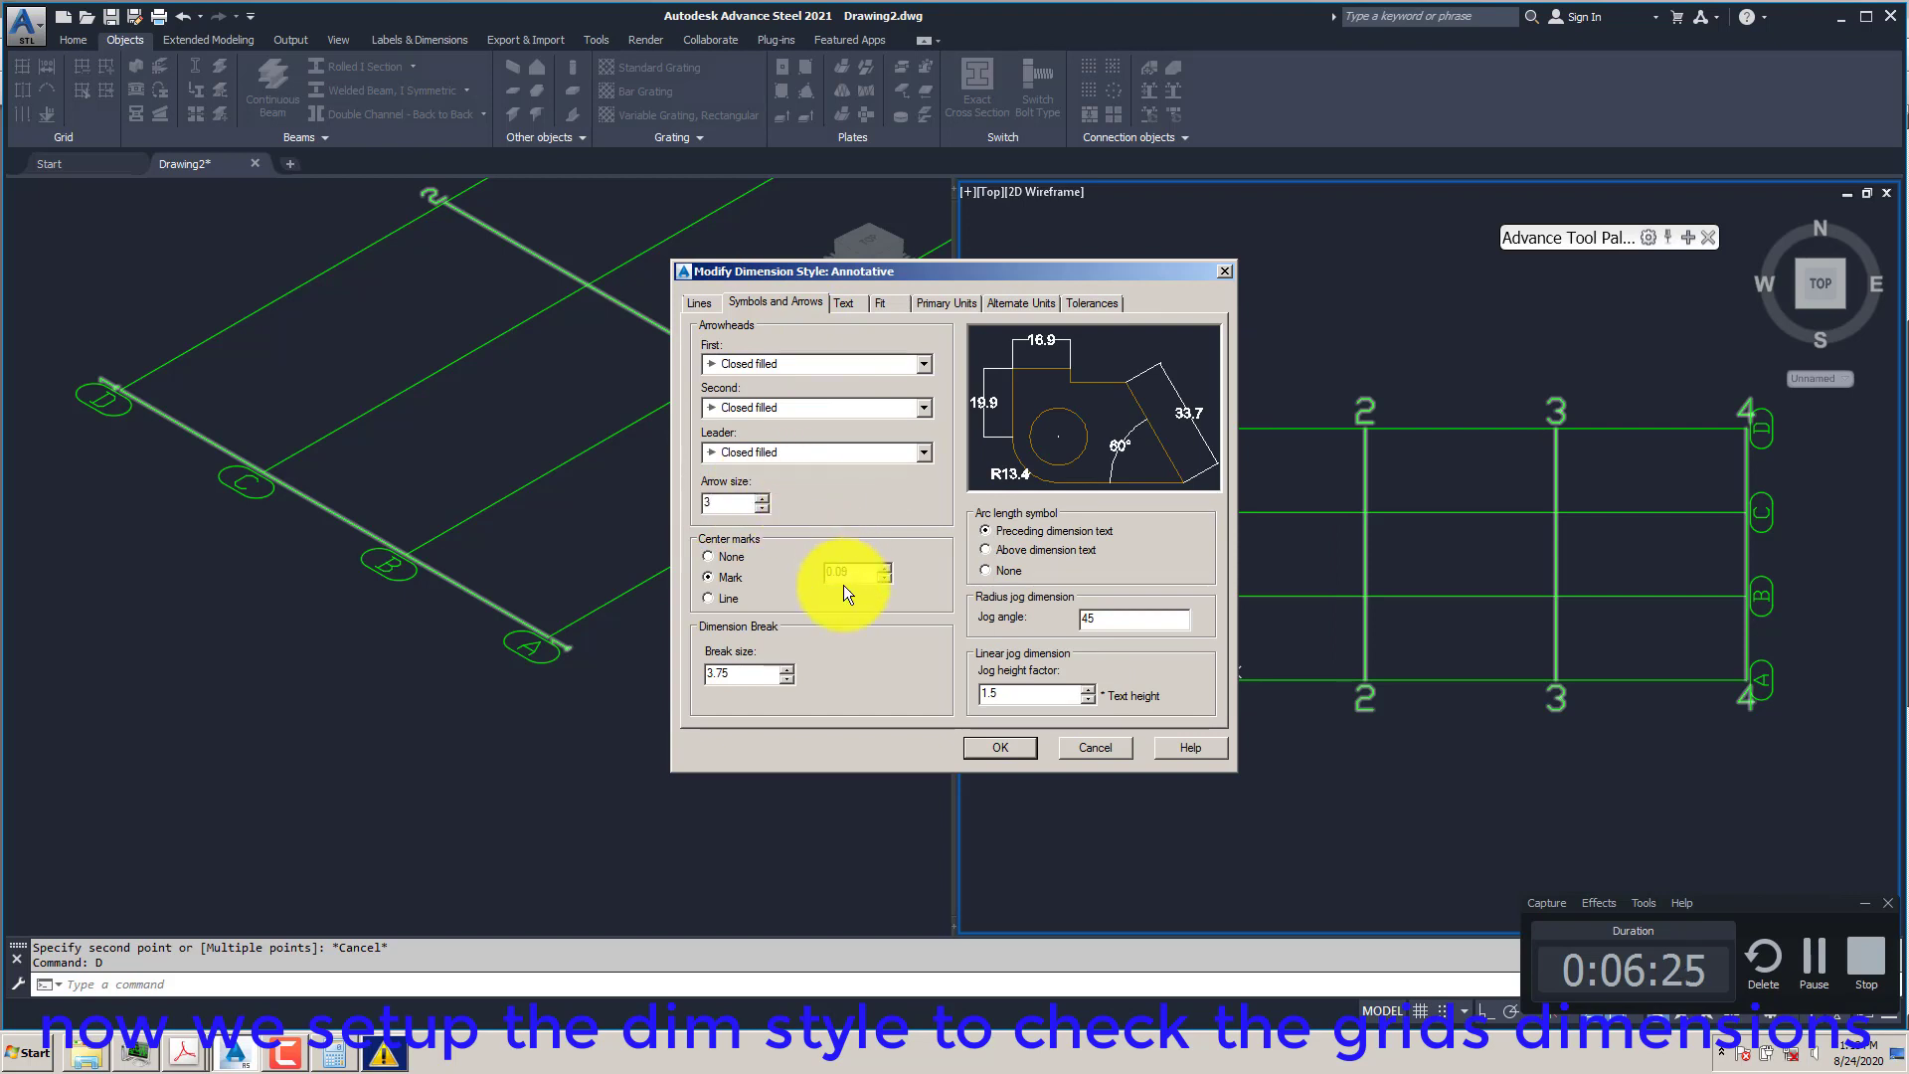
{"action": "left_click_drag", "start_coordinate": [852, 575], "coordinate": [755, 567]}
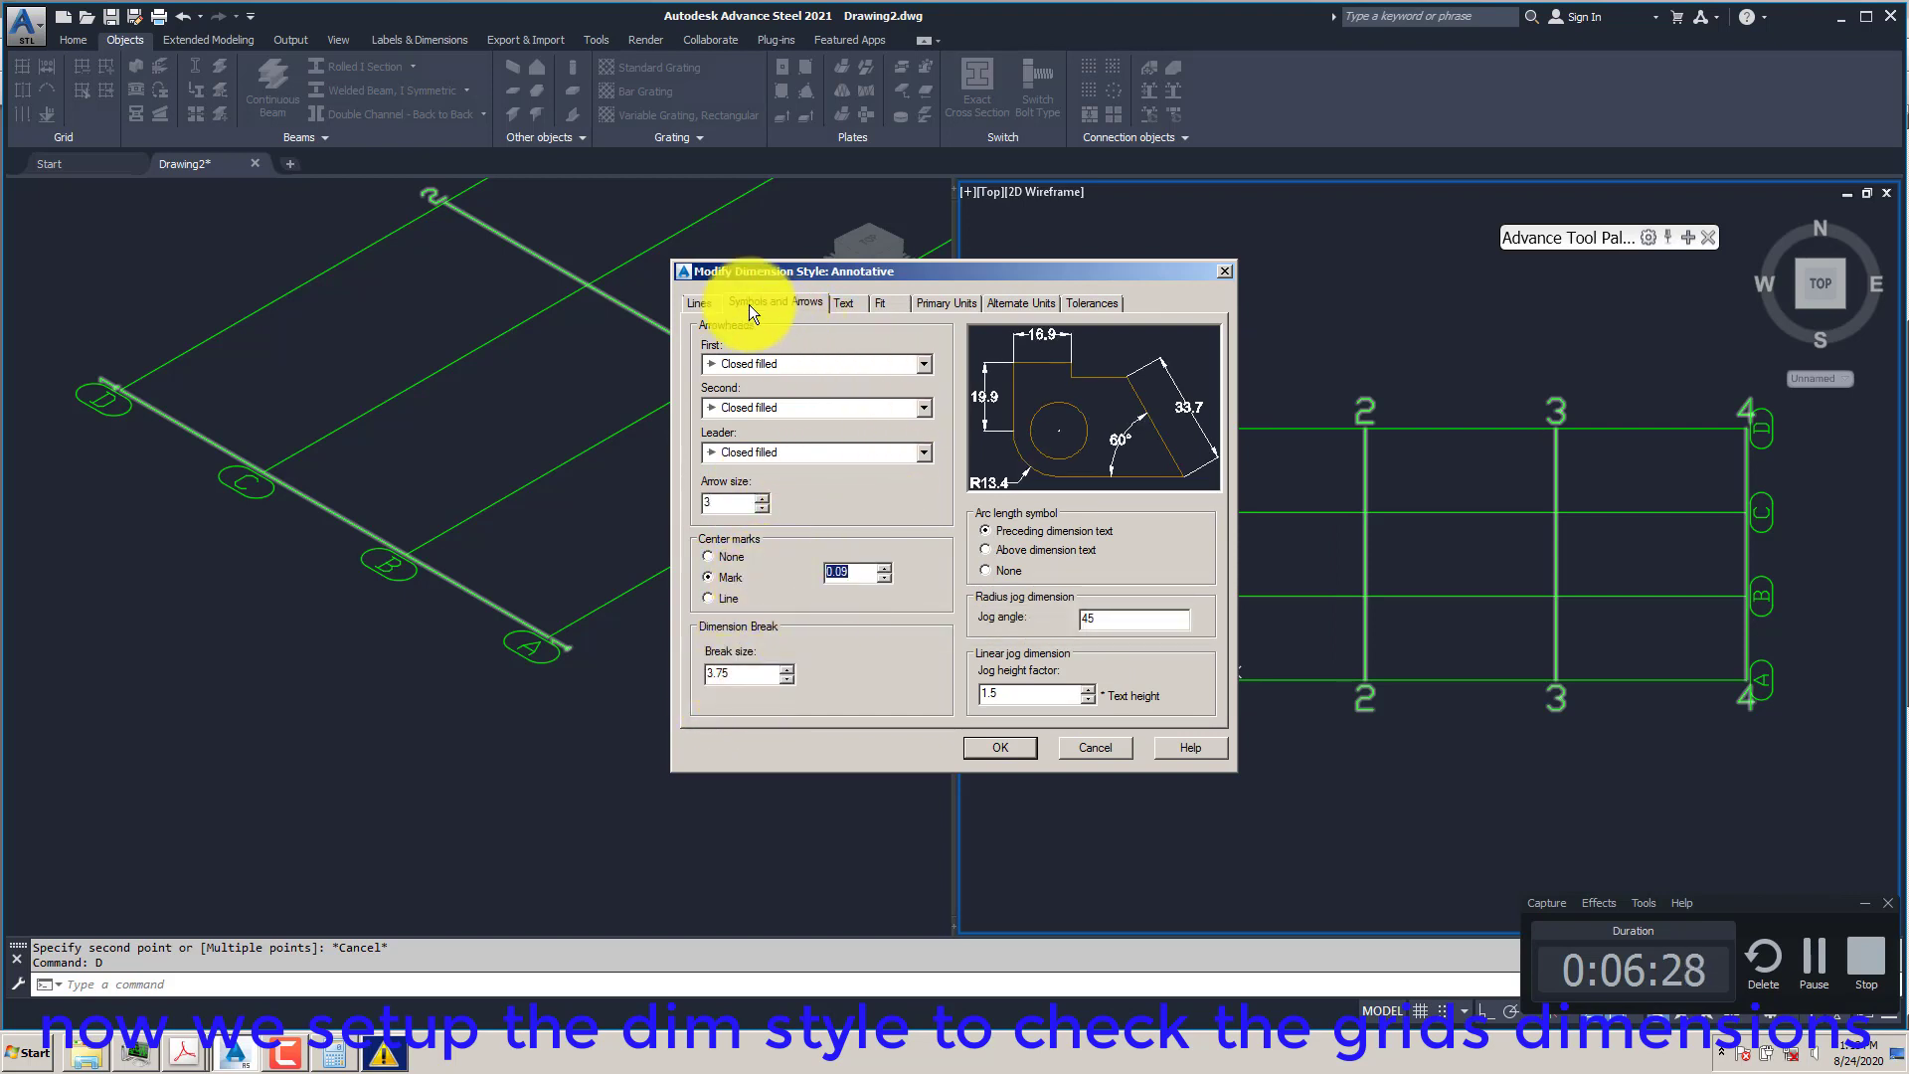
{"action": "left_click", "coordinate": [1000, 747]}
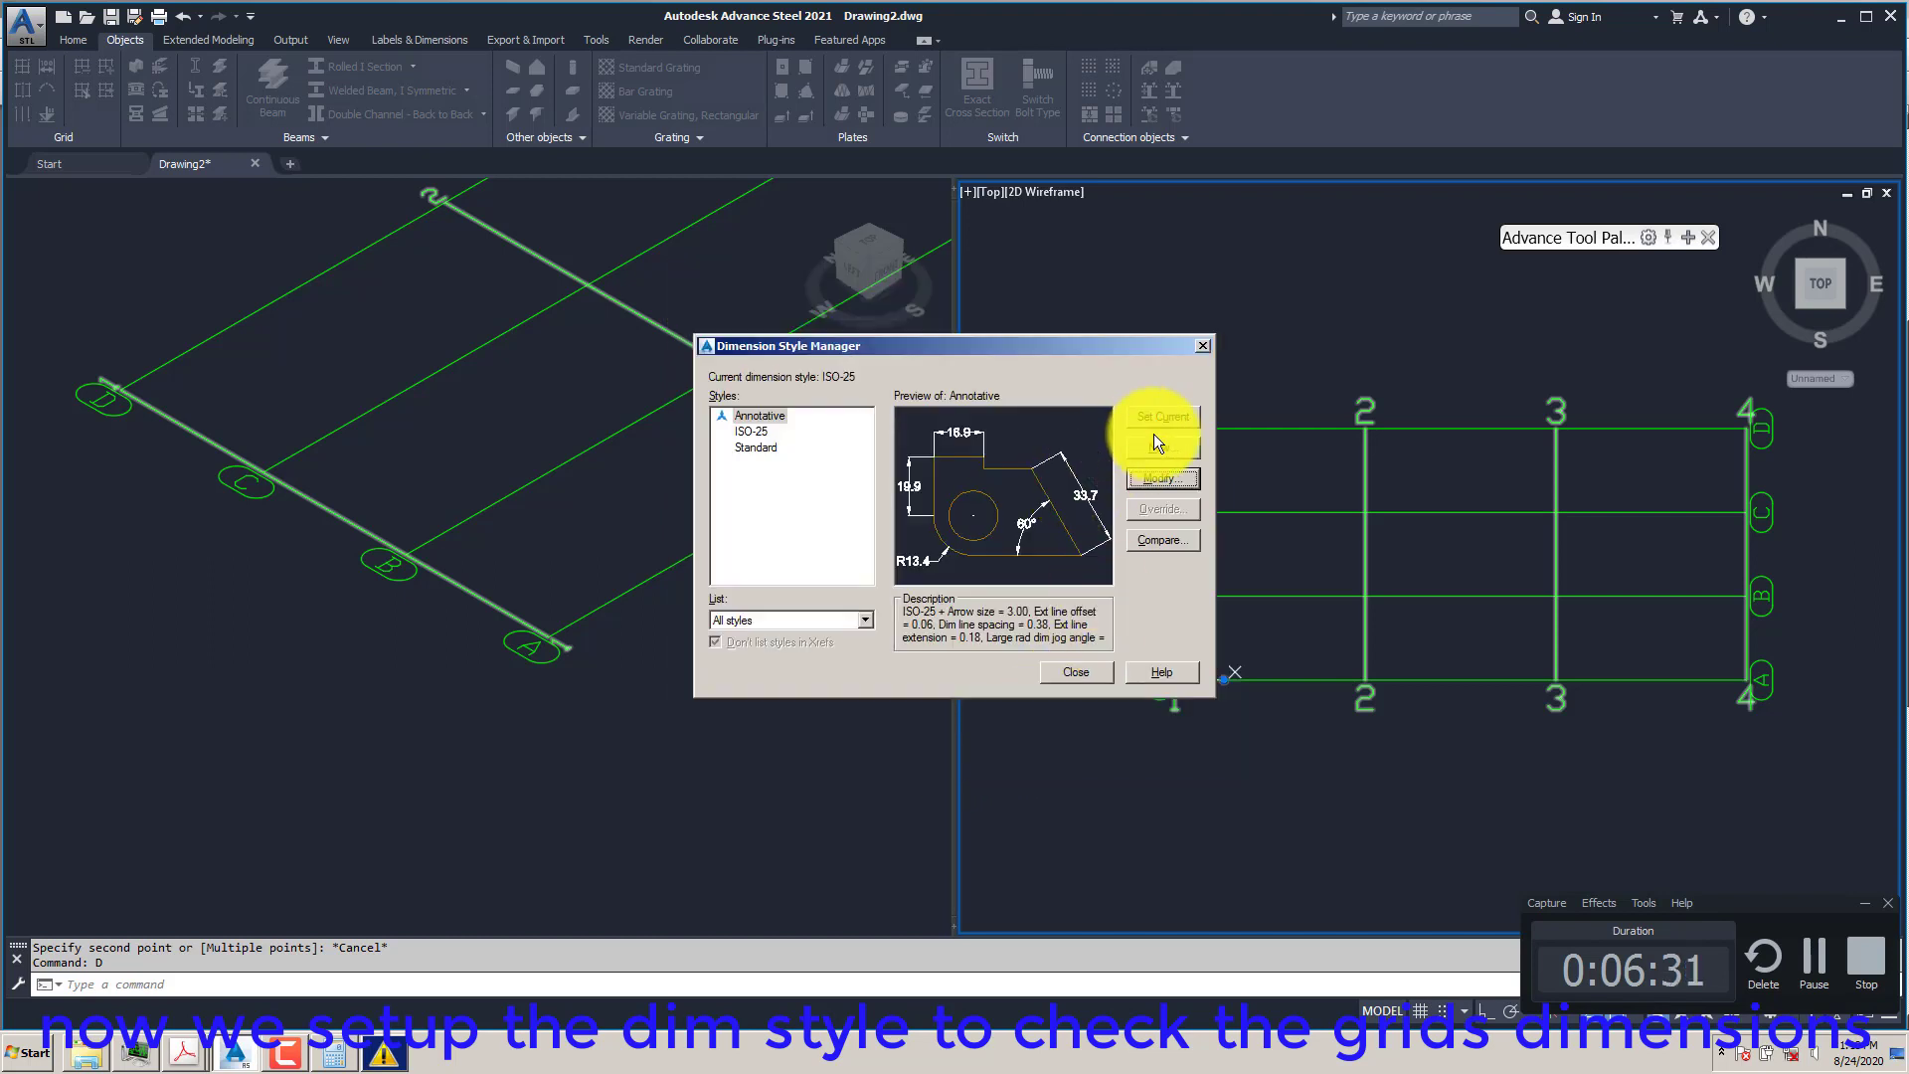
- Reopen the Annotative dimension style, set the vertical text placement to Above and accept the change
{"action": "left_click", "coordinate": [1164, 477]}
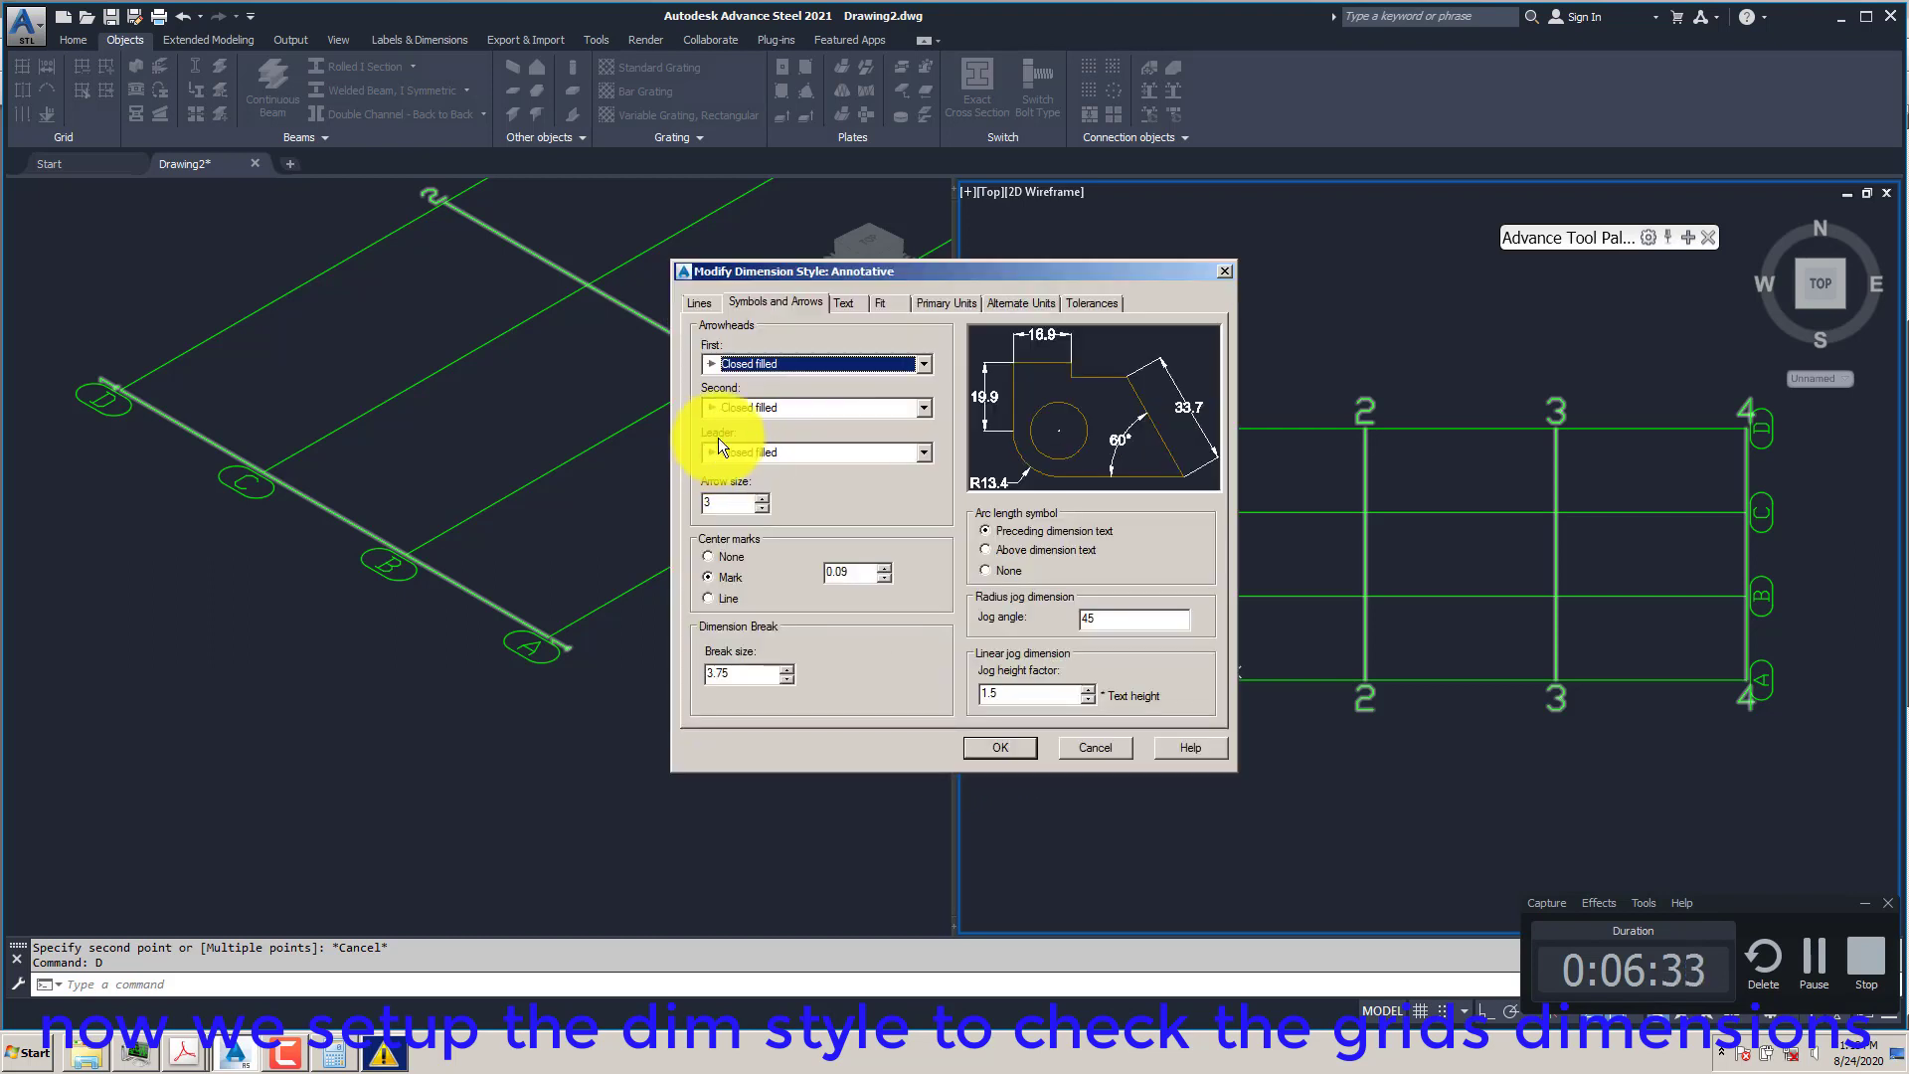
{"action": "left_click", "coordinate": [712, 305]}
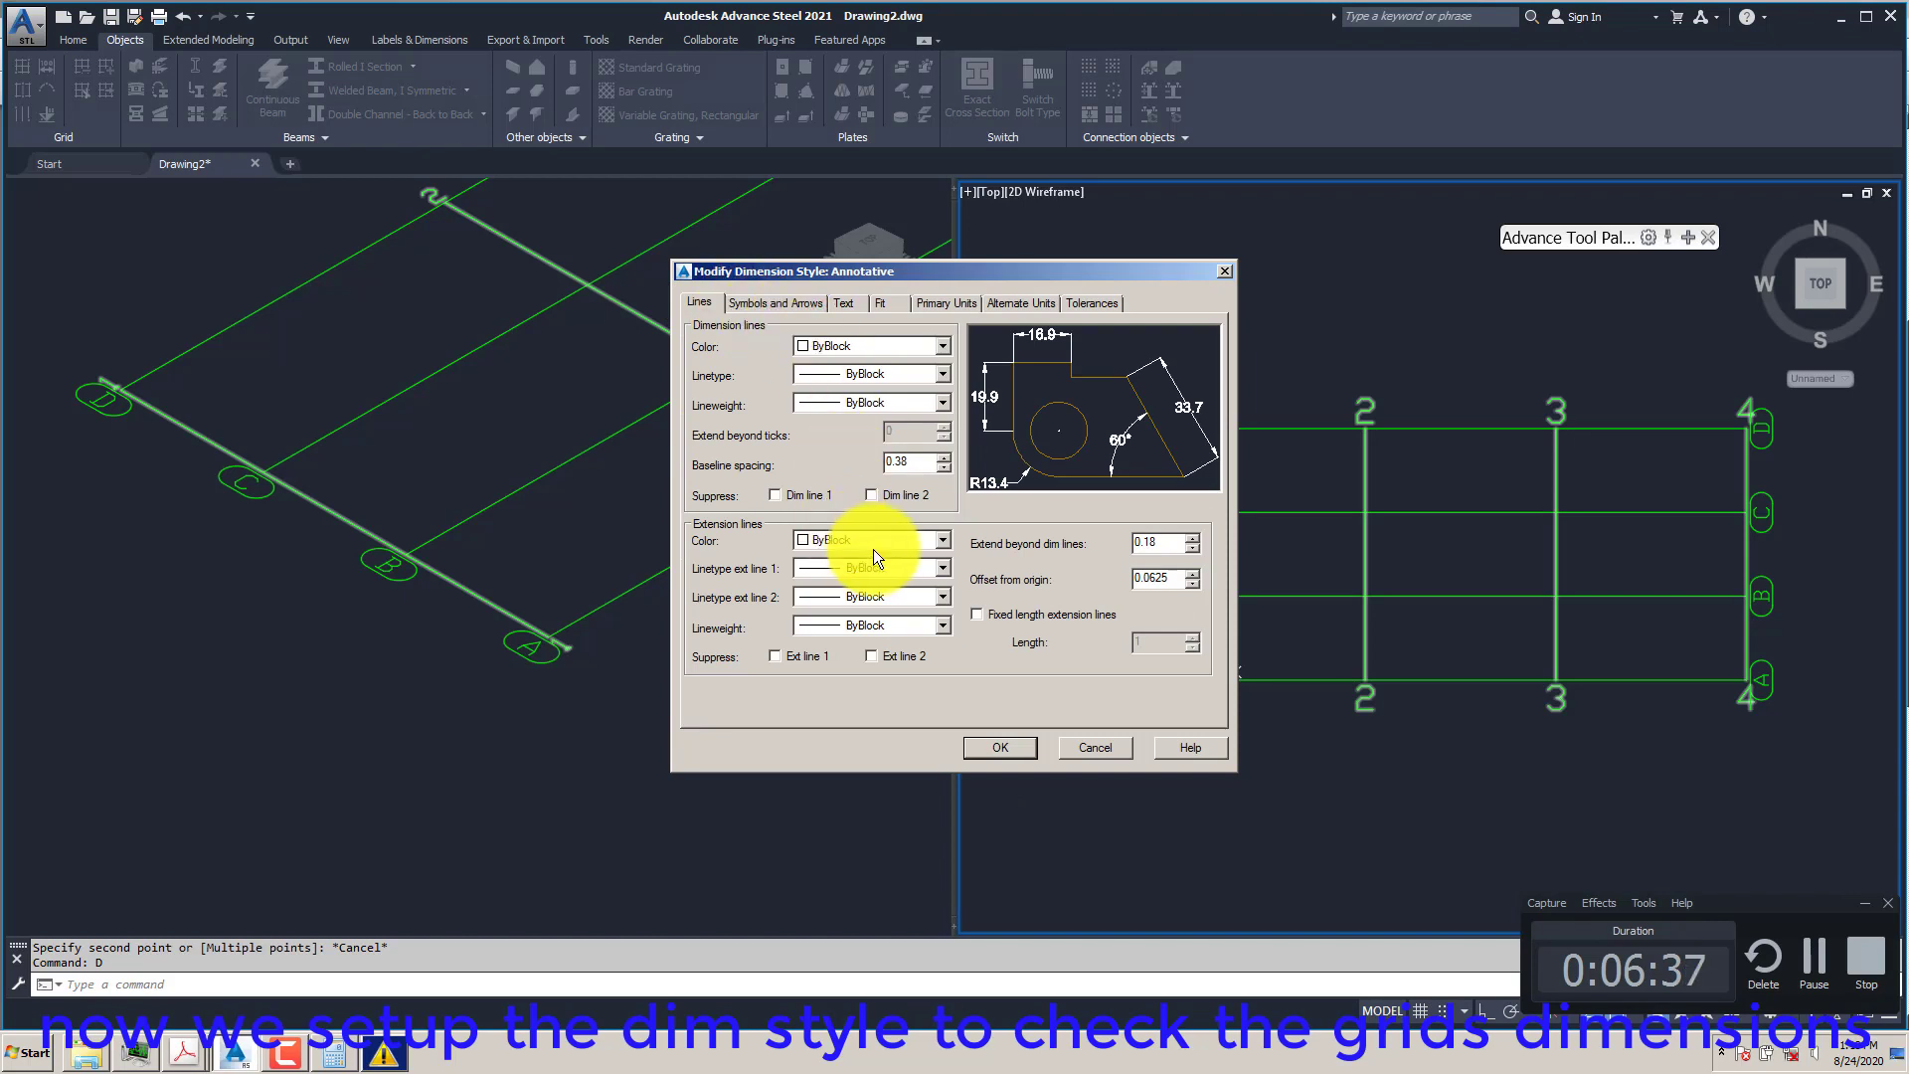
{"action": "left_click", "coordinate": [770, 304]}
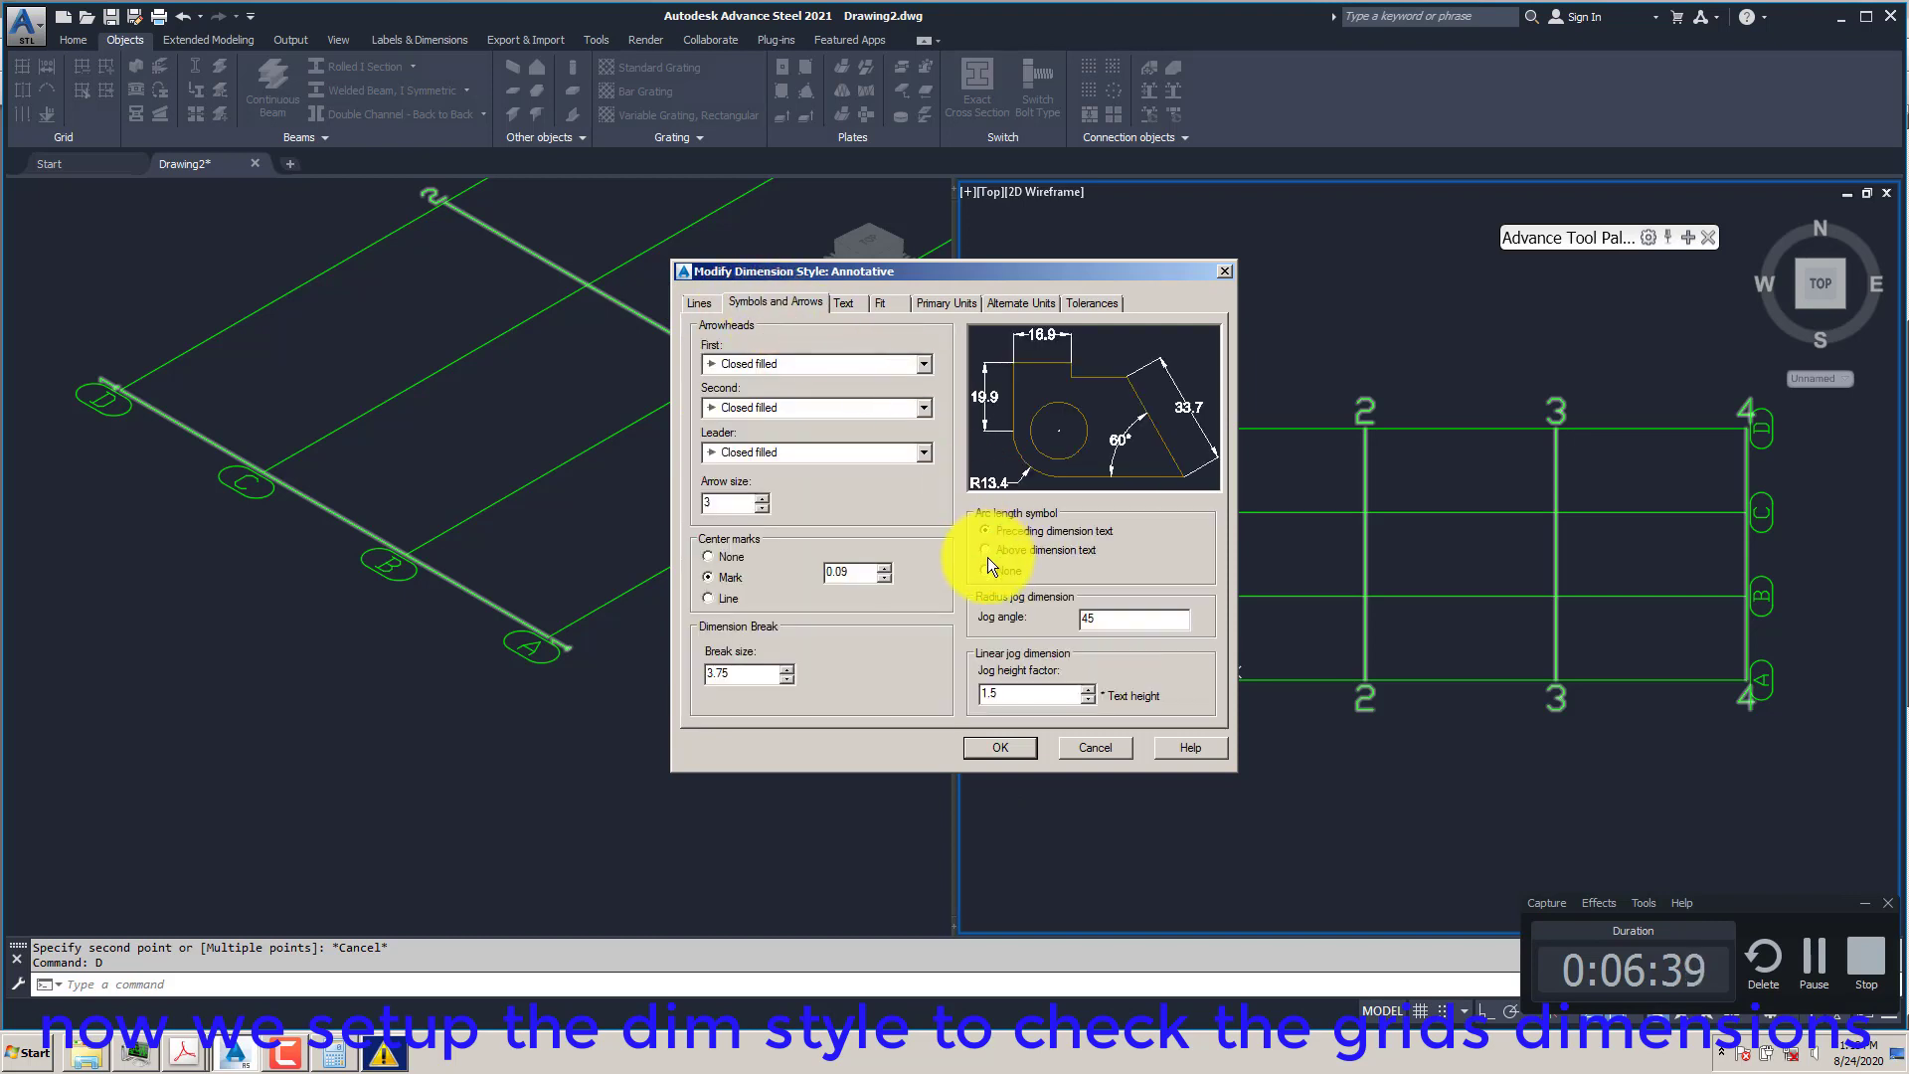
{"action": "left_click", "coordinate": [844, 304]}
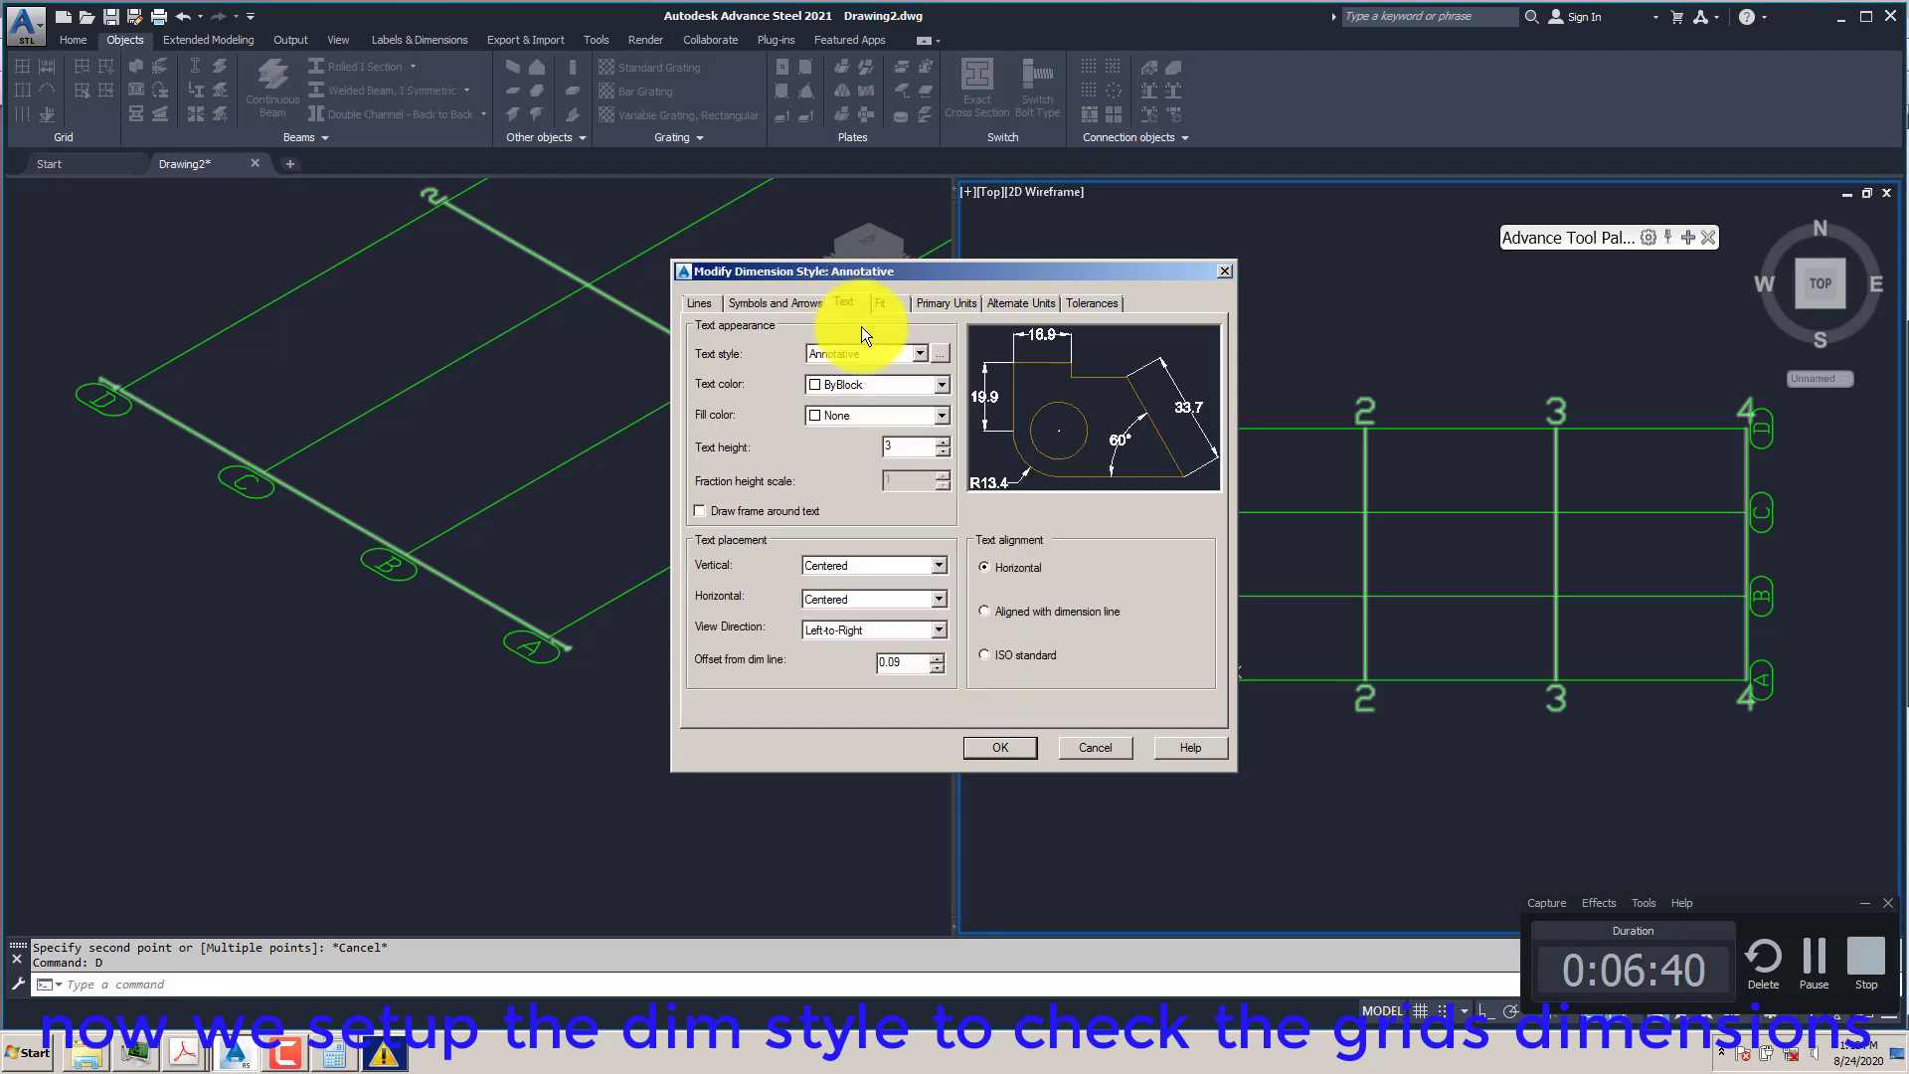
{"action": "left_click", "coordinate": [907, 568]}
{"action": "left_click", "coordinate": [833, 591]}
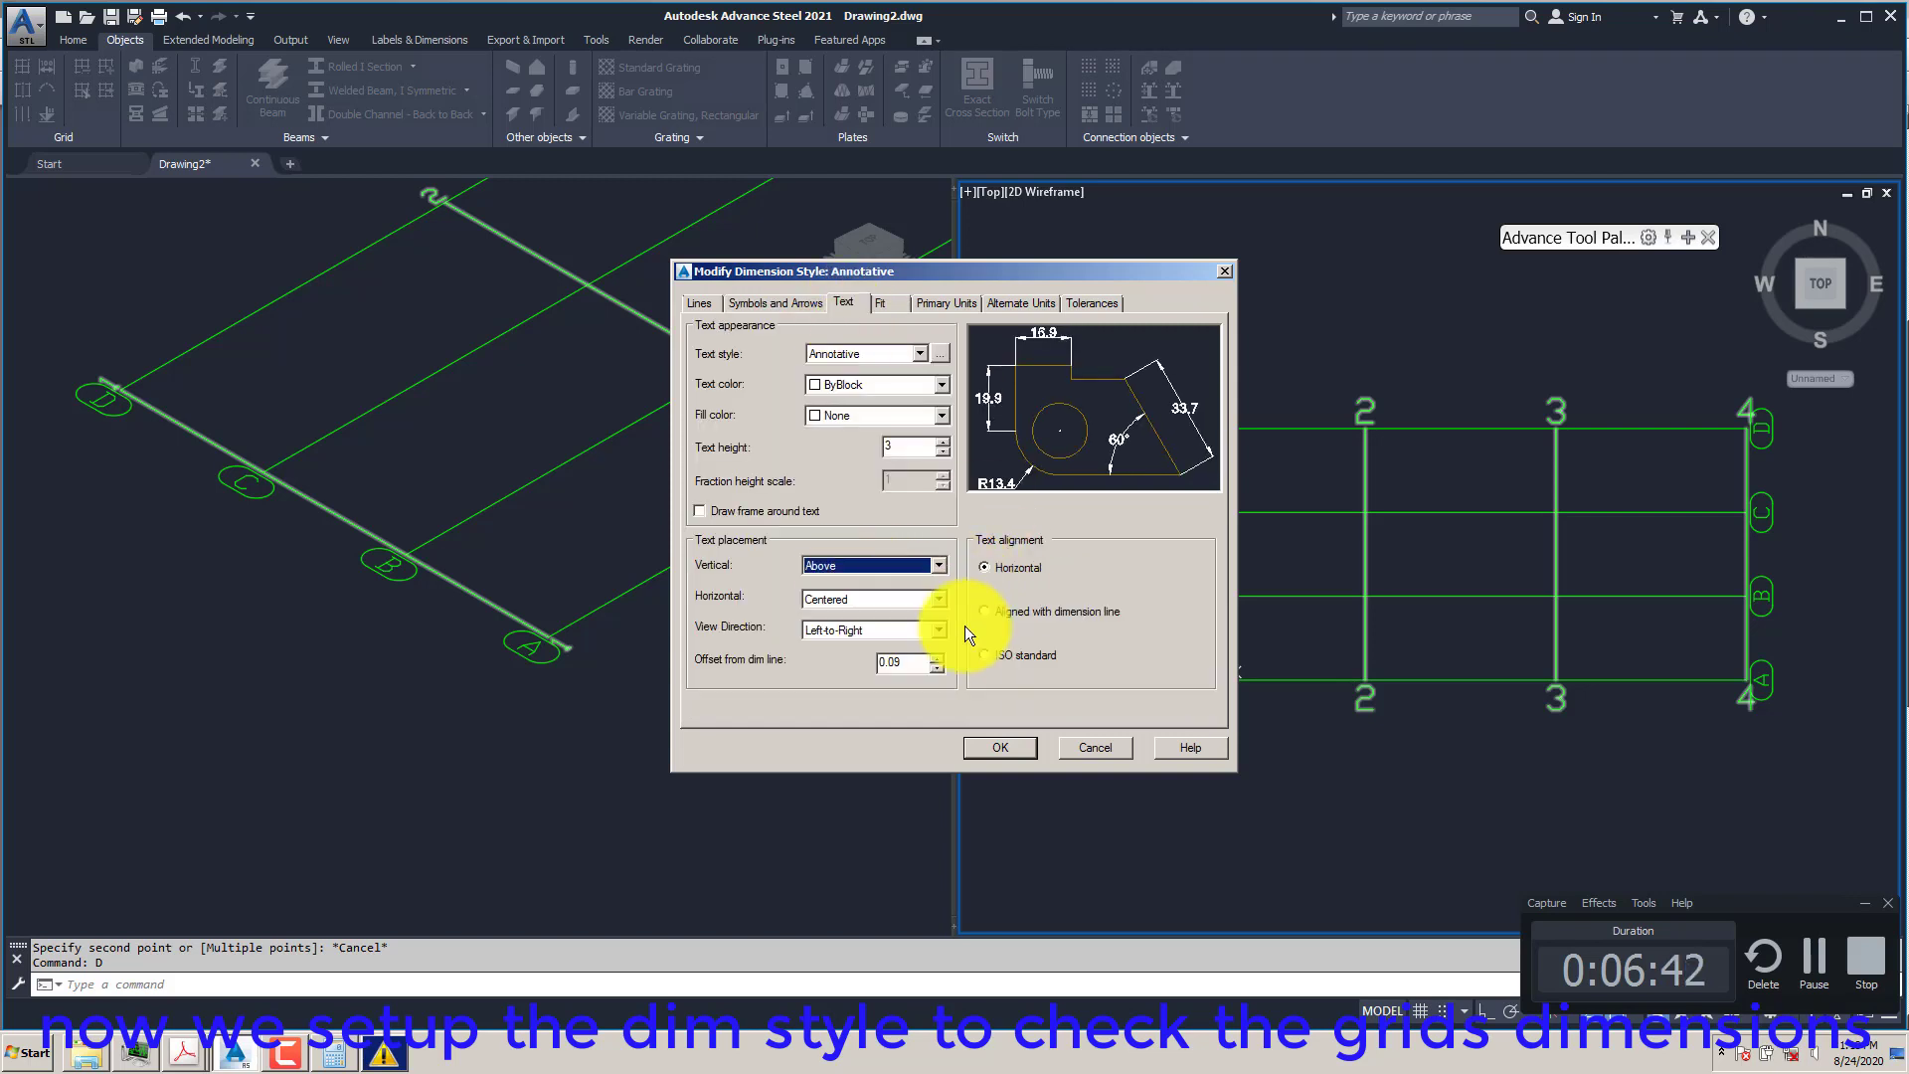
{"action": "left_click", "coordinate": [1001, 747]}
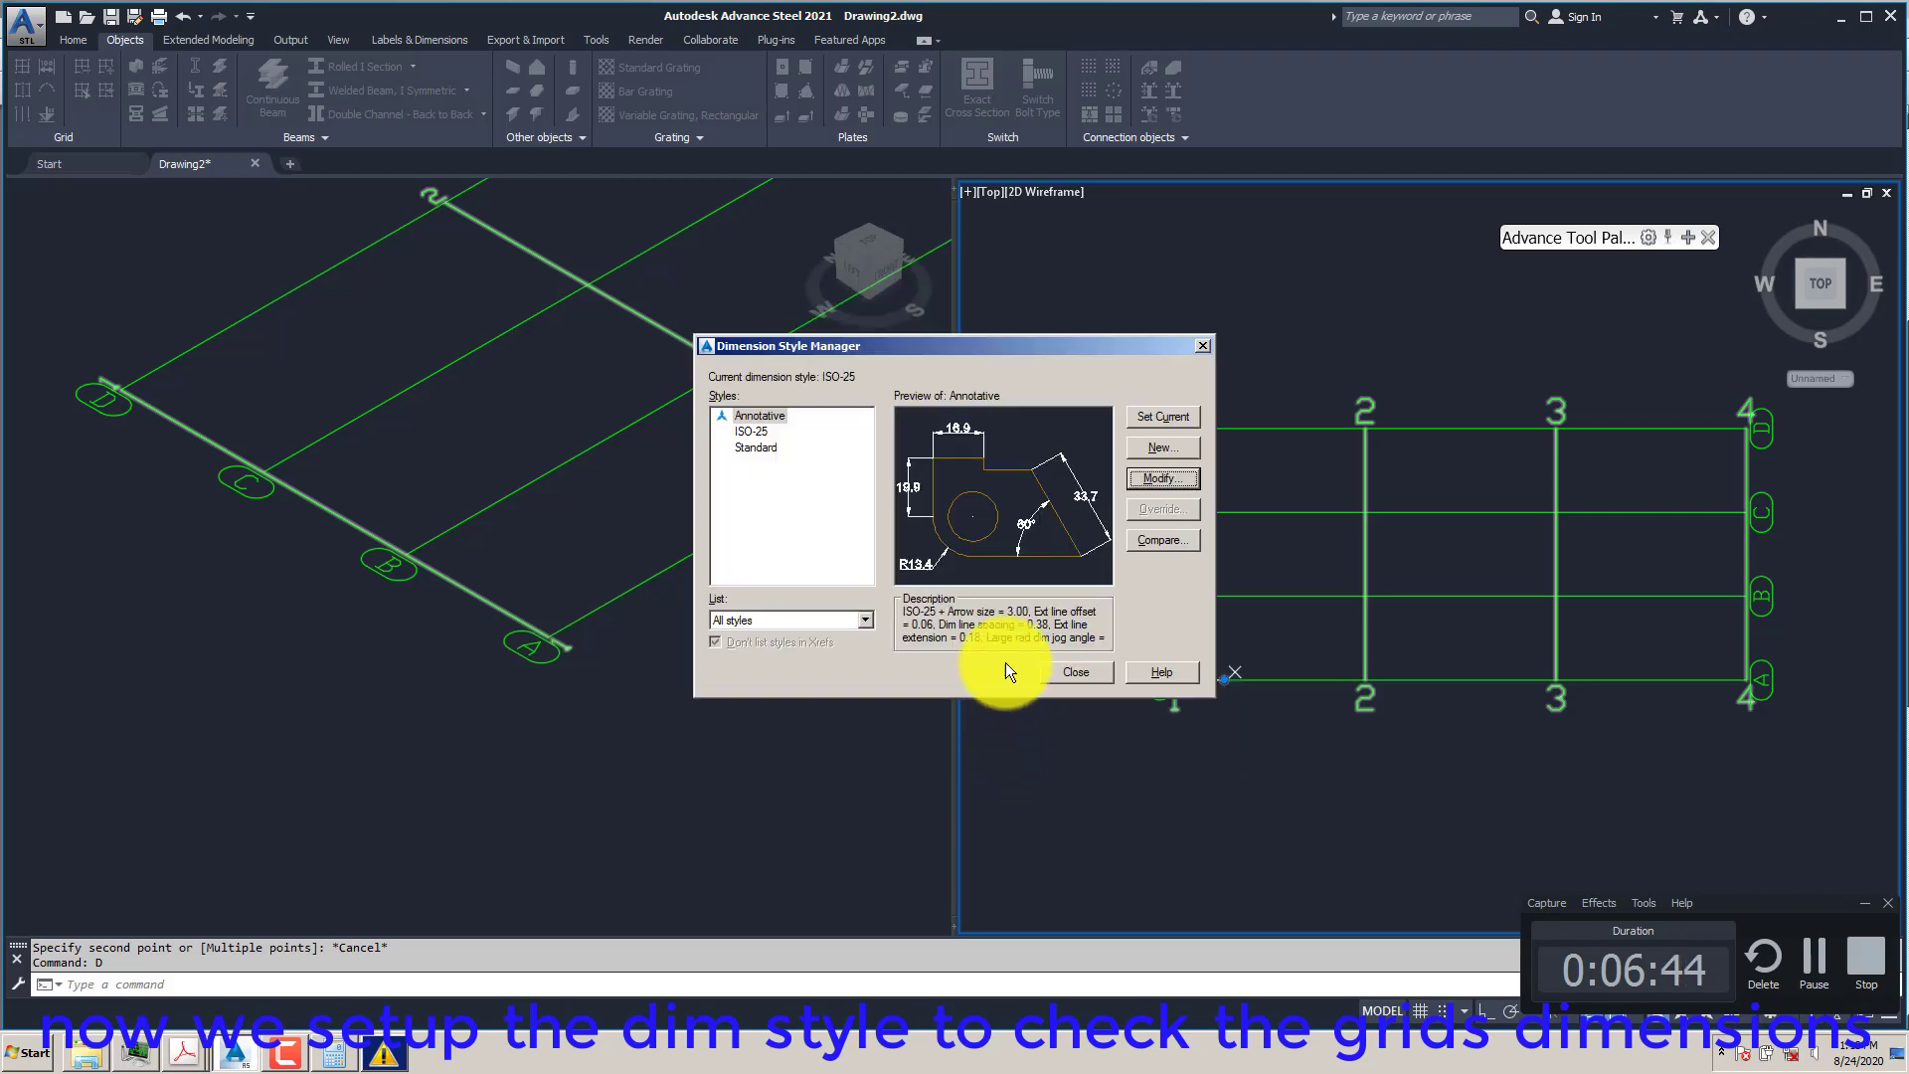
- Align the Annotative dimension style's text with the dimension line and set its offset from the dimension line to 0.5
{"action": "left_click", "coordinate": [1157, 479]}
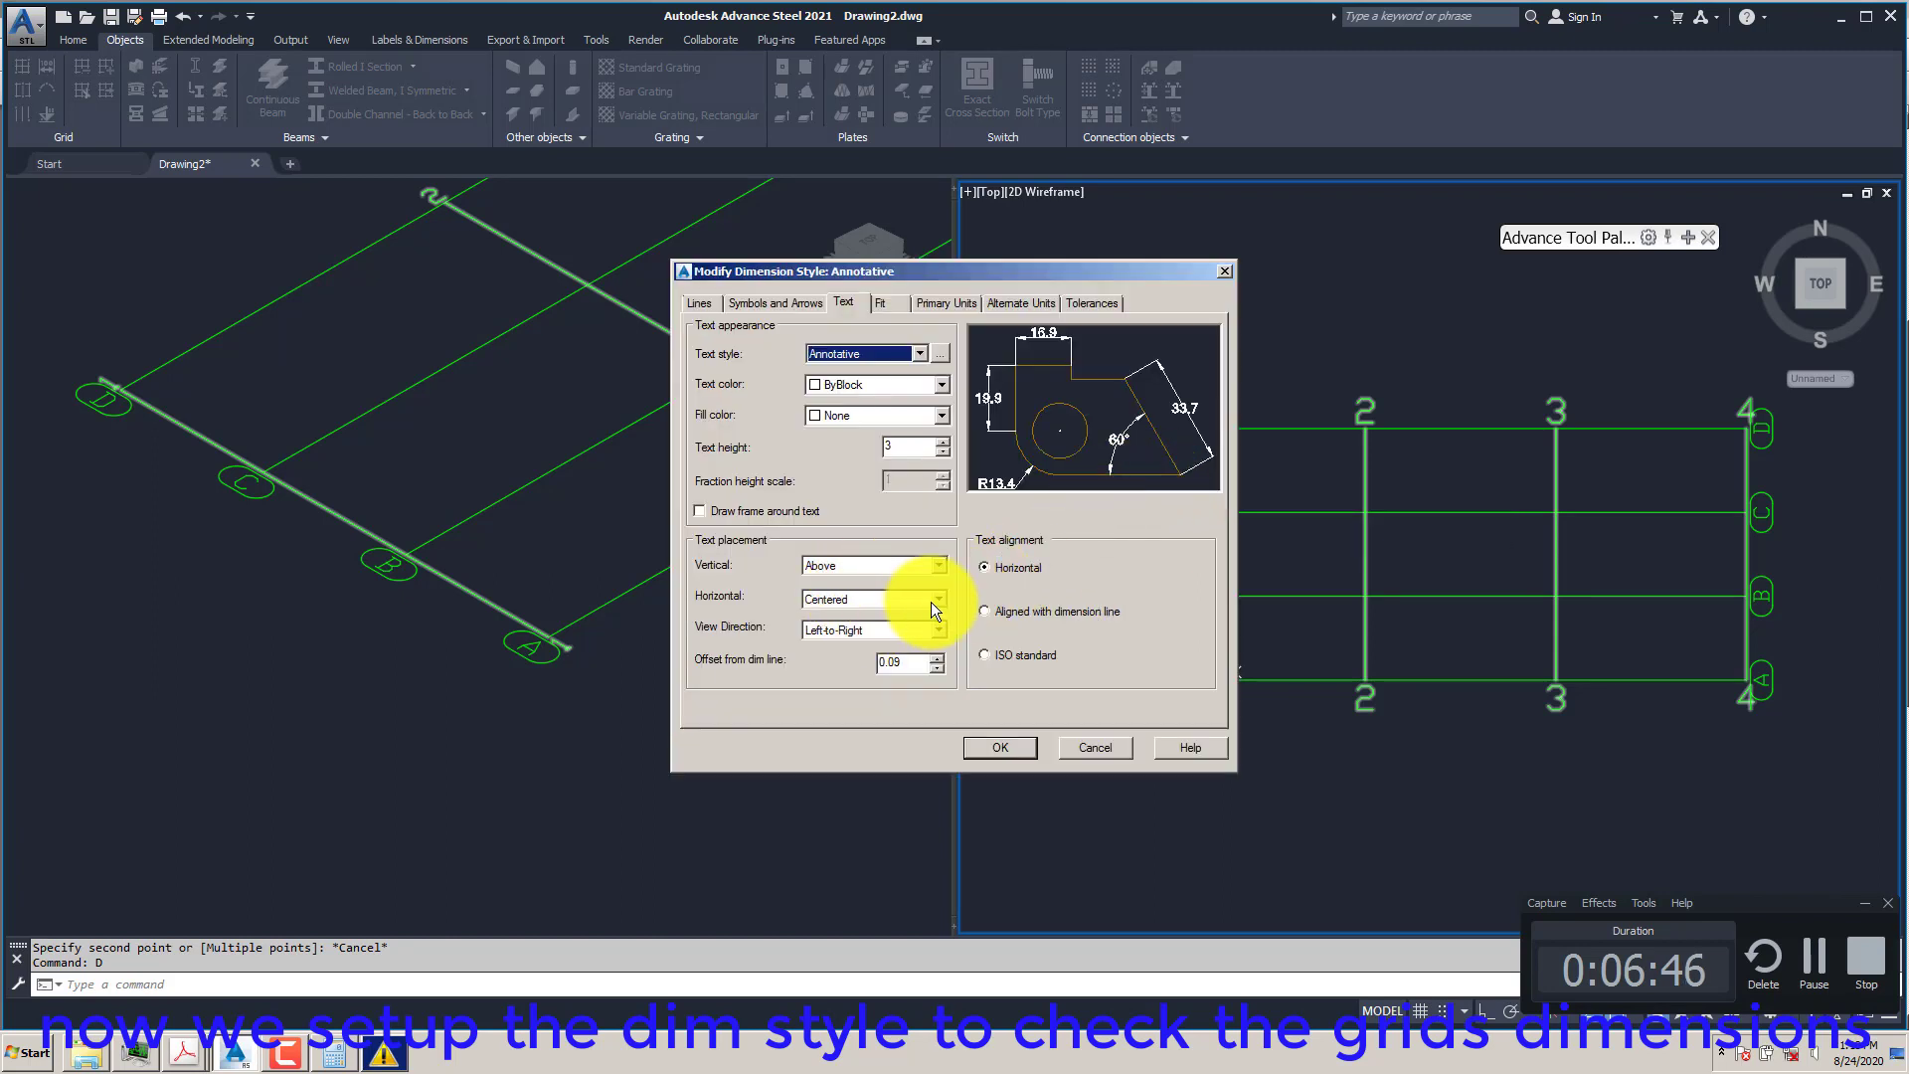
{"action": "left_click", "coordinate": [1004, 613]}
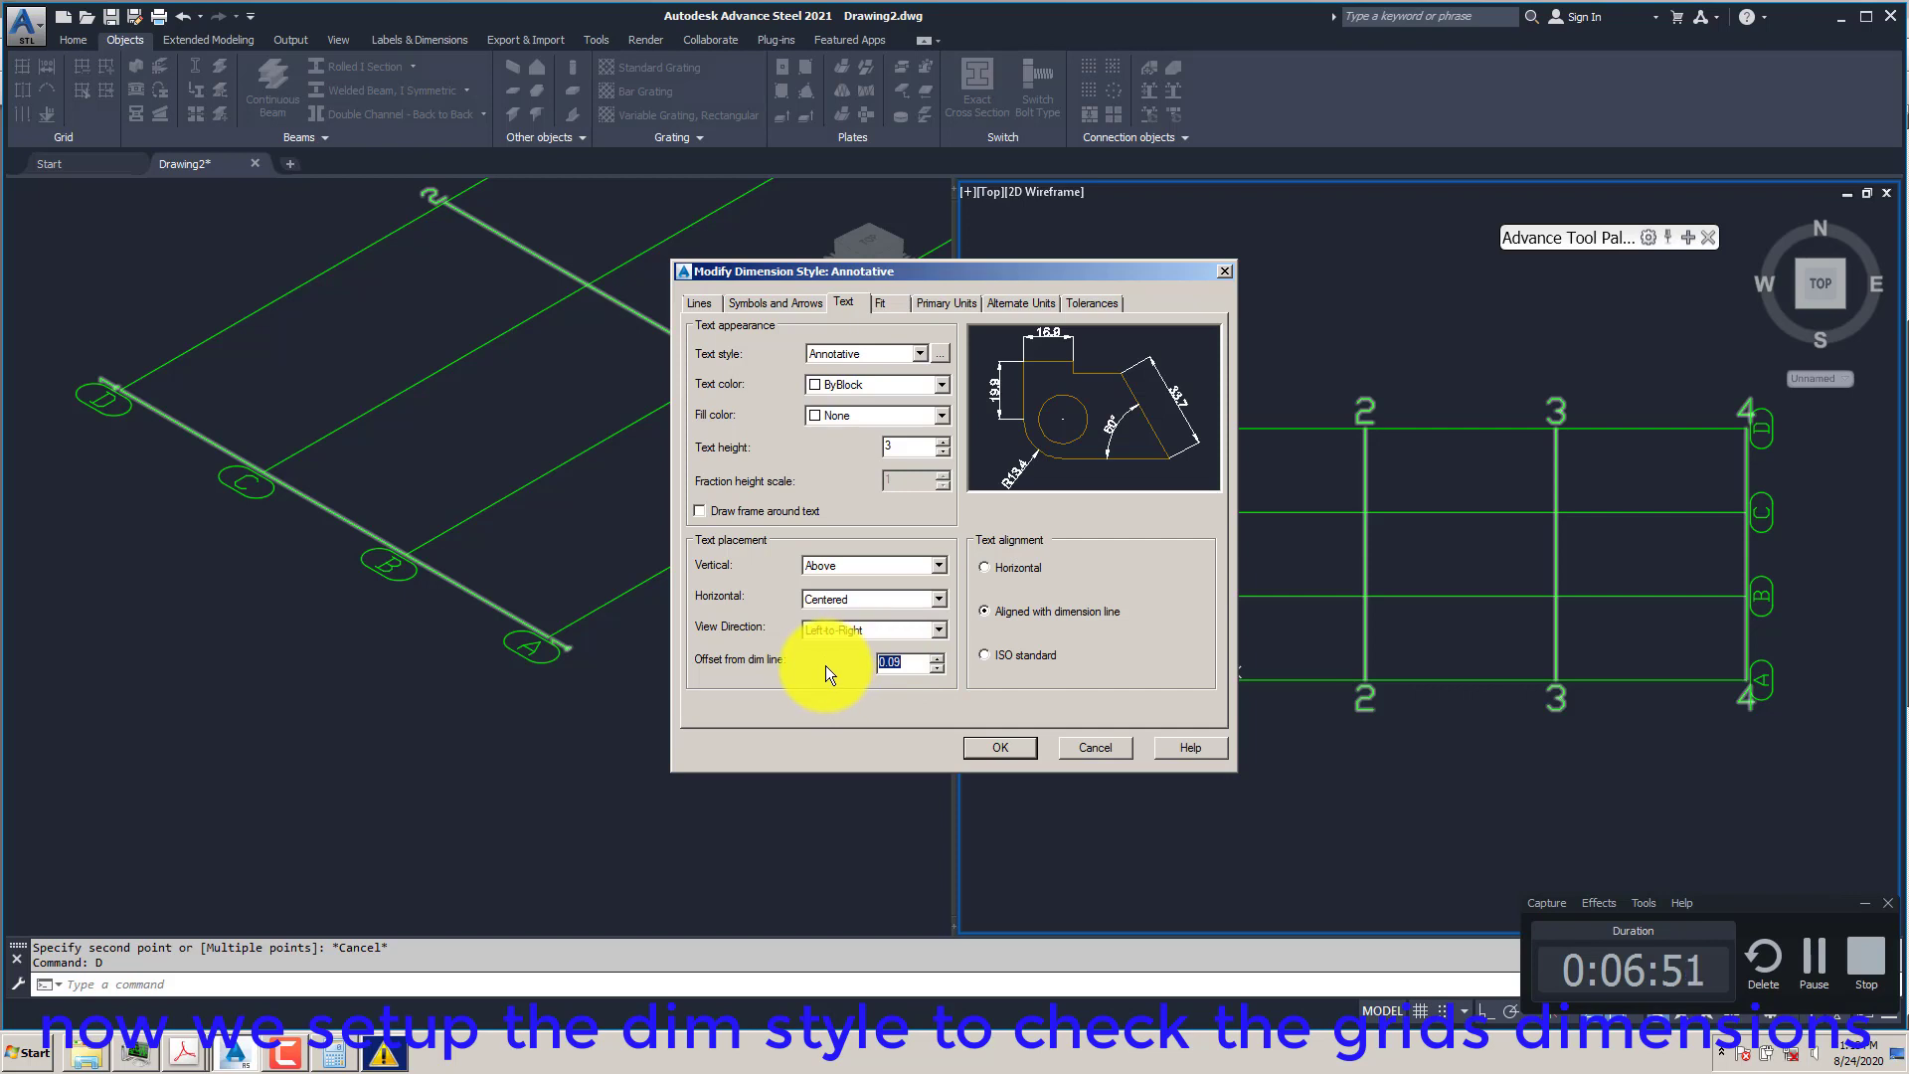
{"action": "key", "text": "BackSpace"}
{"action": "key", "text": "BackSpace"}
{"action": "key", "text": "BackSpace"}
{"action": "key", "text": "BackSpace"}
{"action": "type", "text": ".5"}
{"action": "left_click", "coordinate": [1011, 611]}
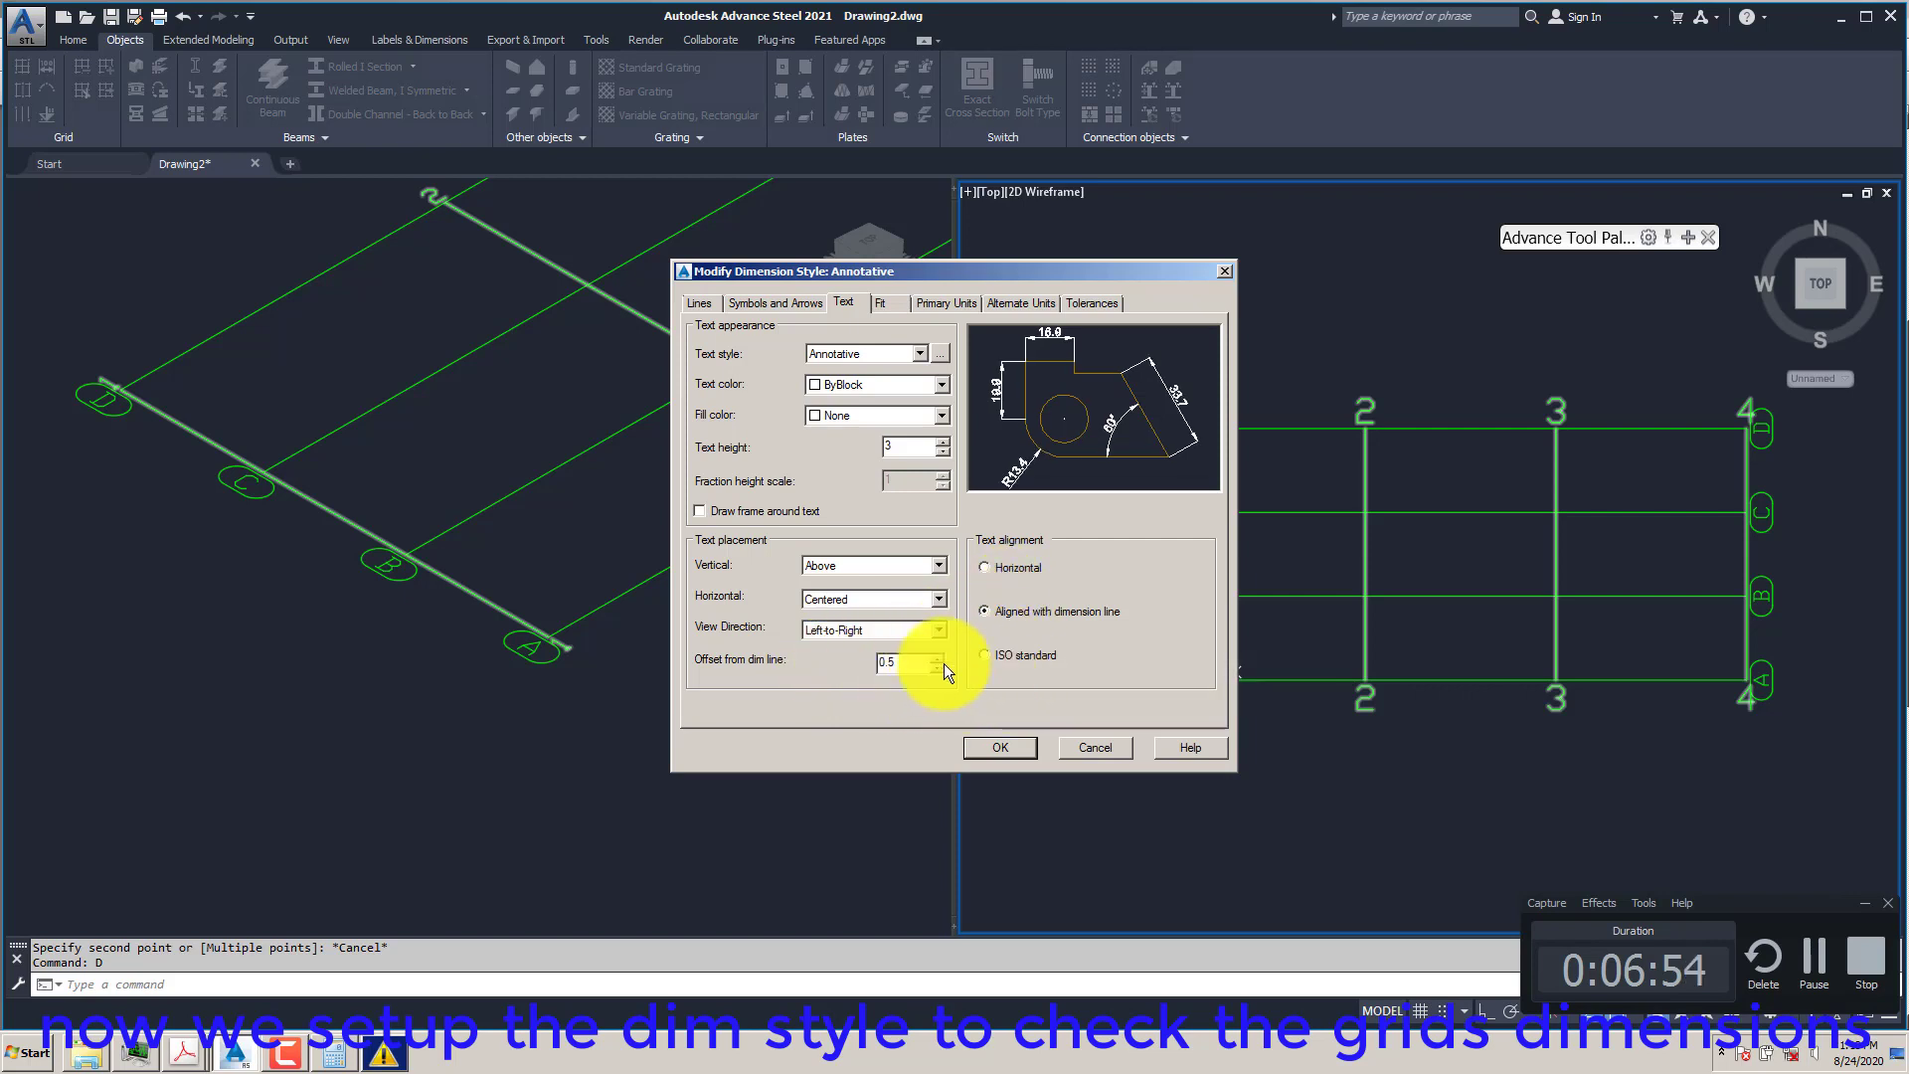
- Set the text offset from the dimension line to 1, accept it and make the Annotative dimension style current
{"action": "double_click", "coordinate": [888, 662]}
{"action": "type", "text": "1"}
{"action": "left_click", "coordinate": [1044, 616]}
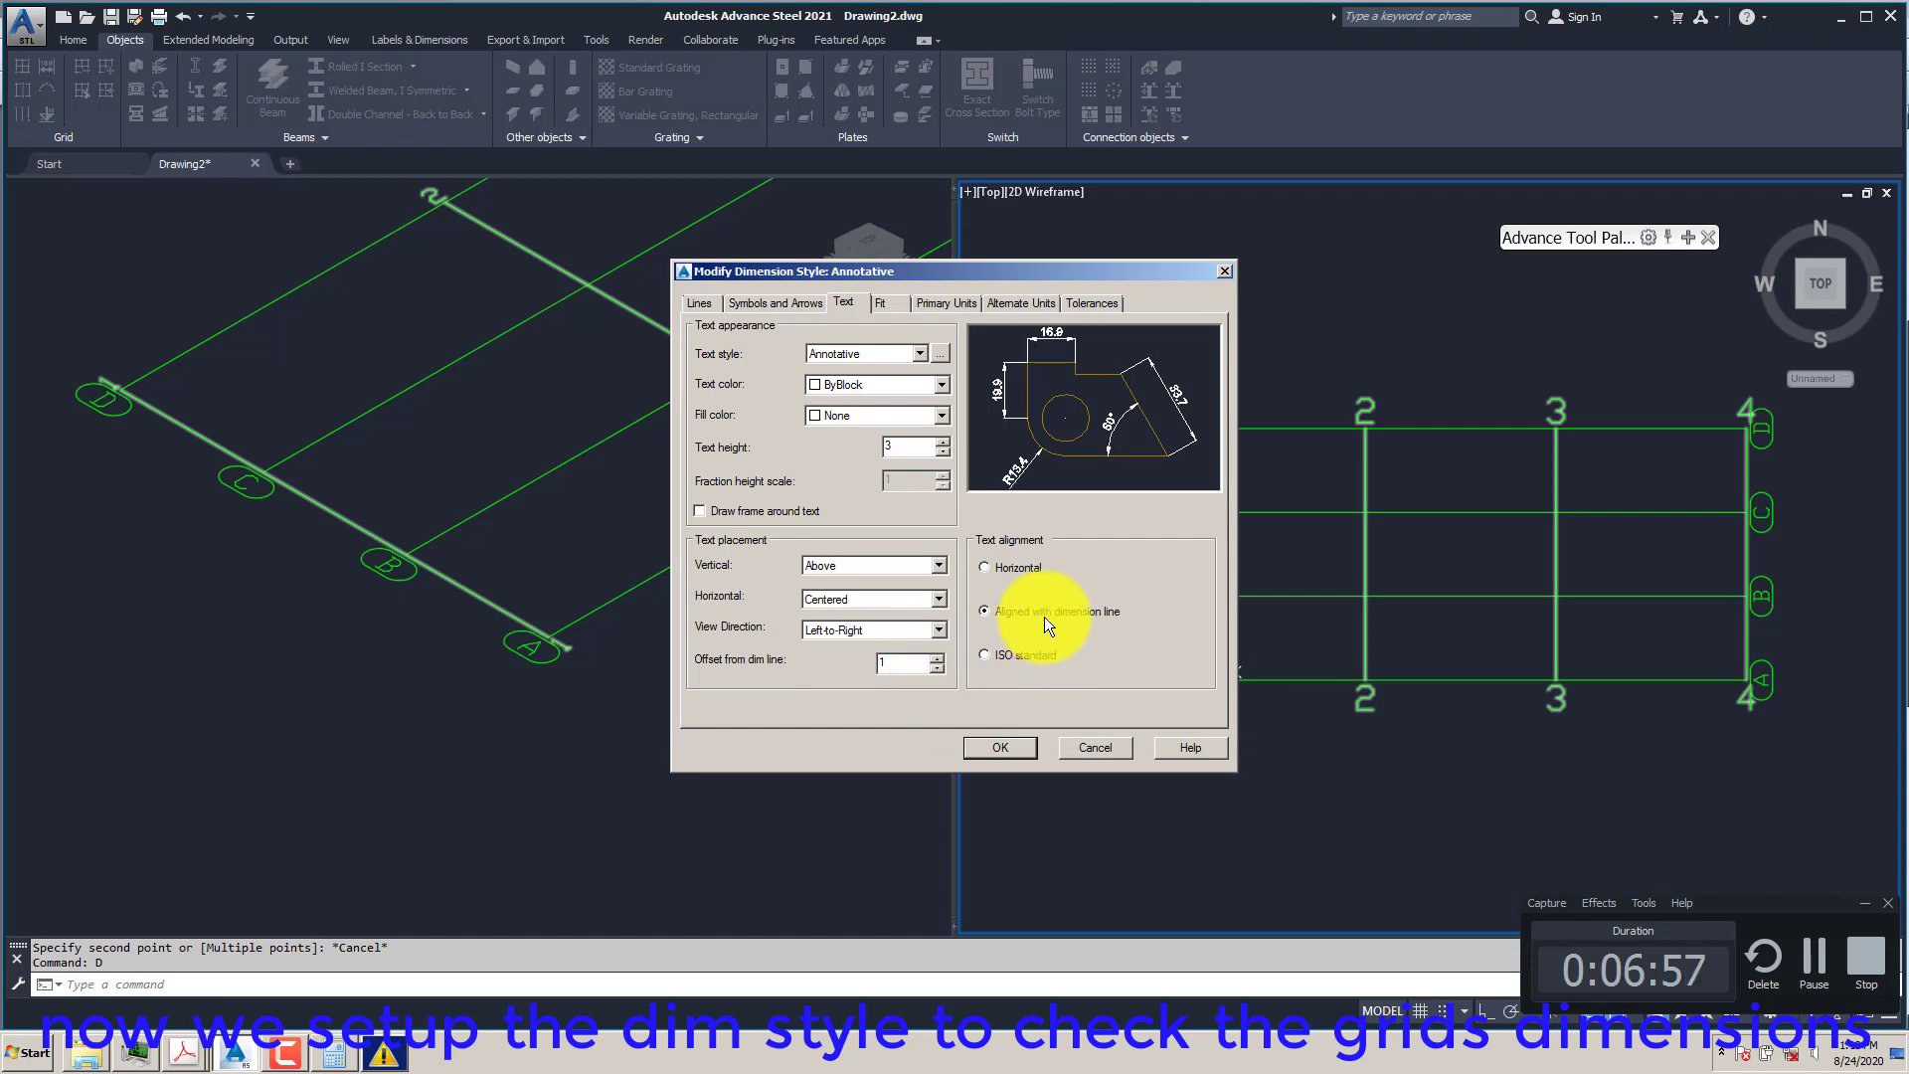
{"action": "left_click", "coordinate": [1011, 746]}
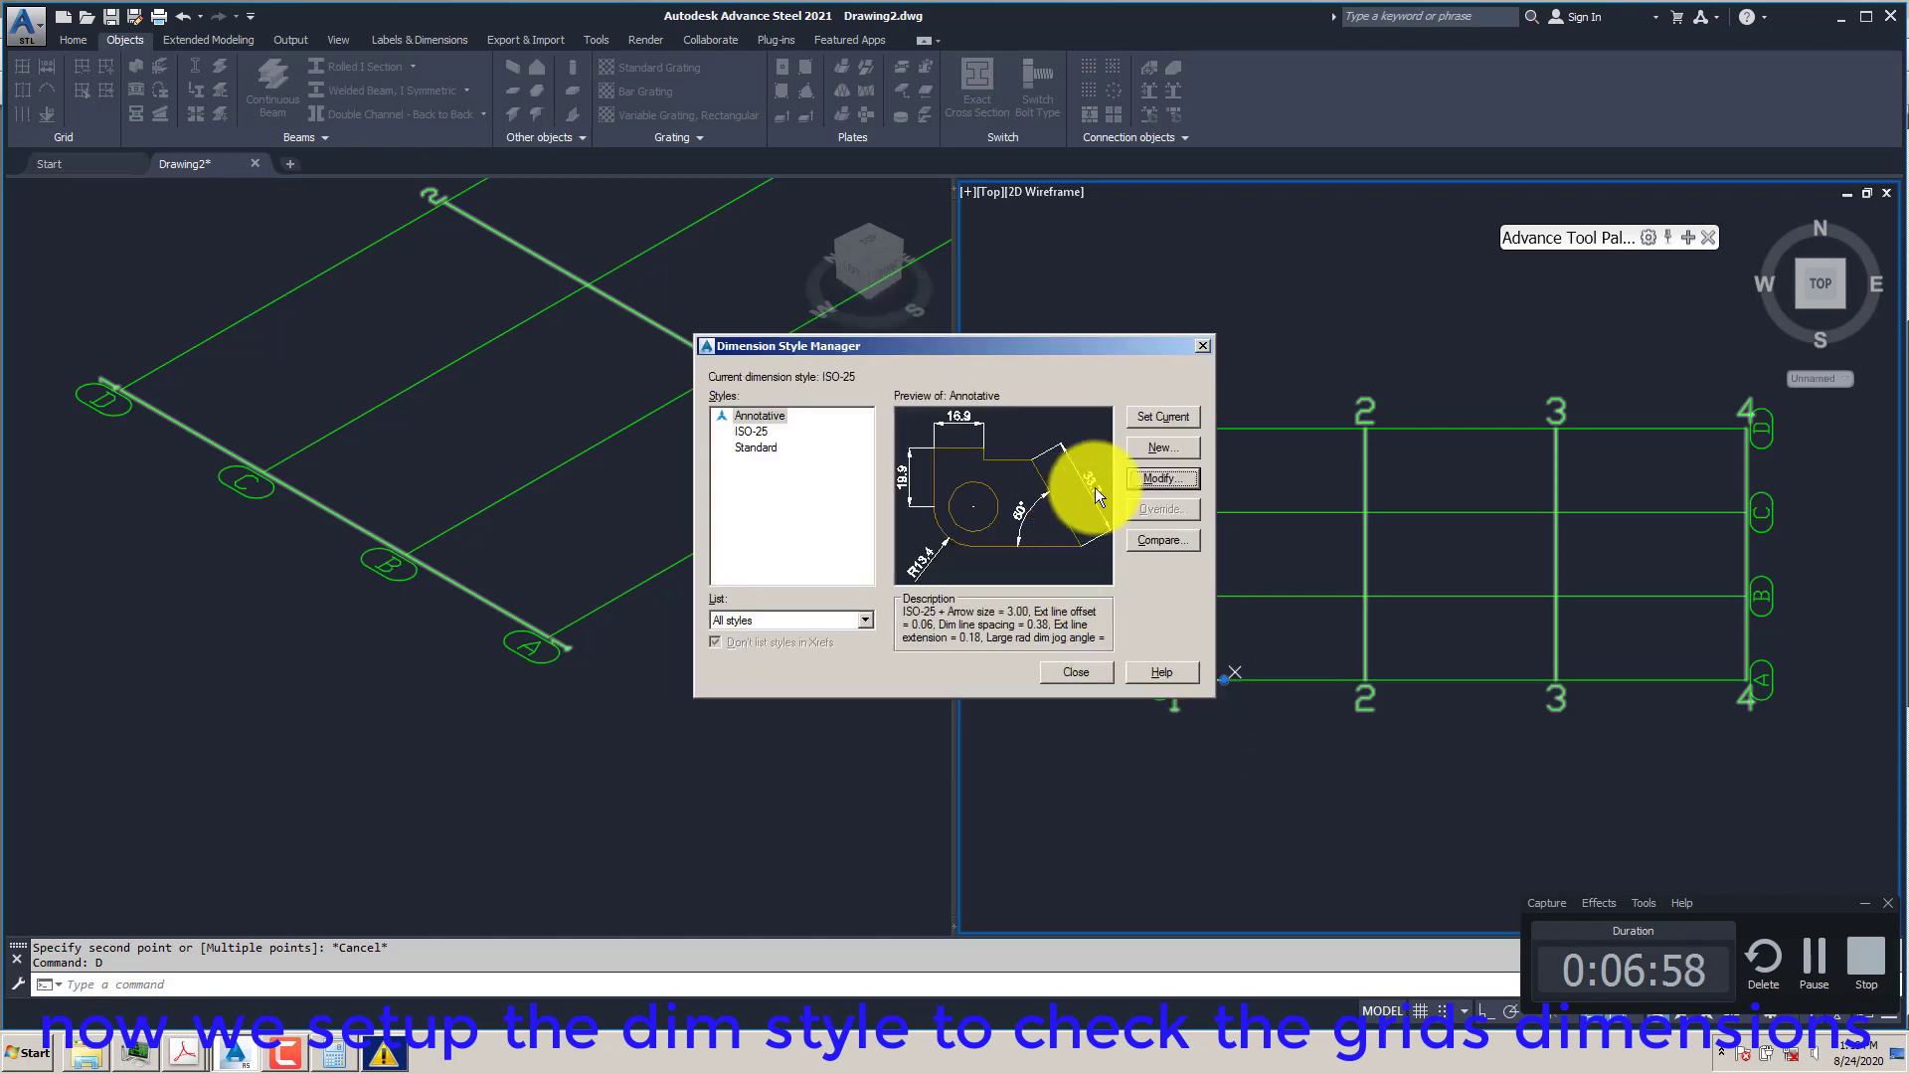
{"action": "left_click", "coordinate": [1165, 415]}
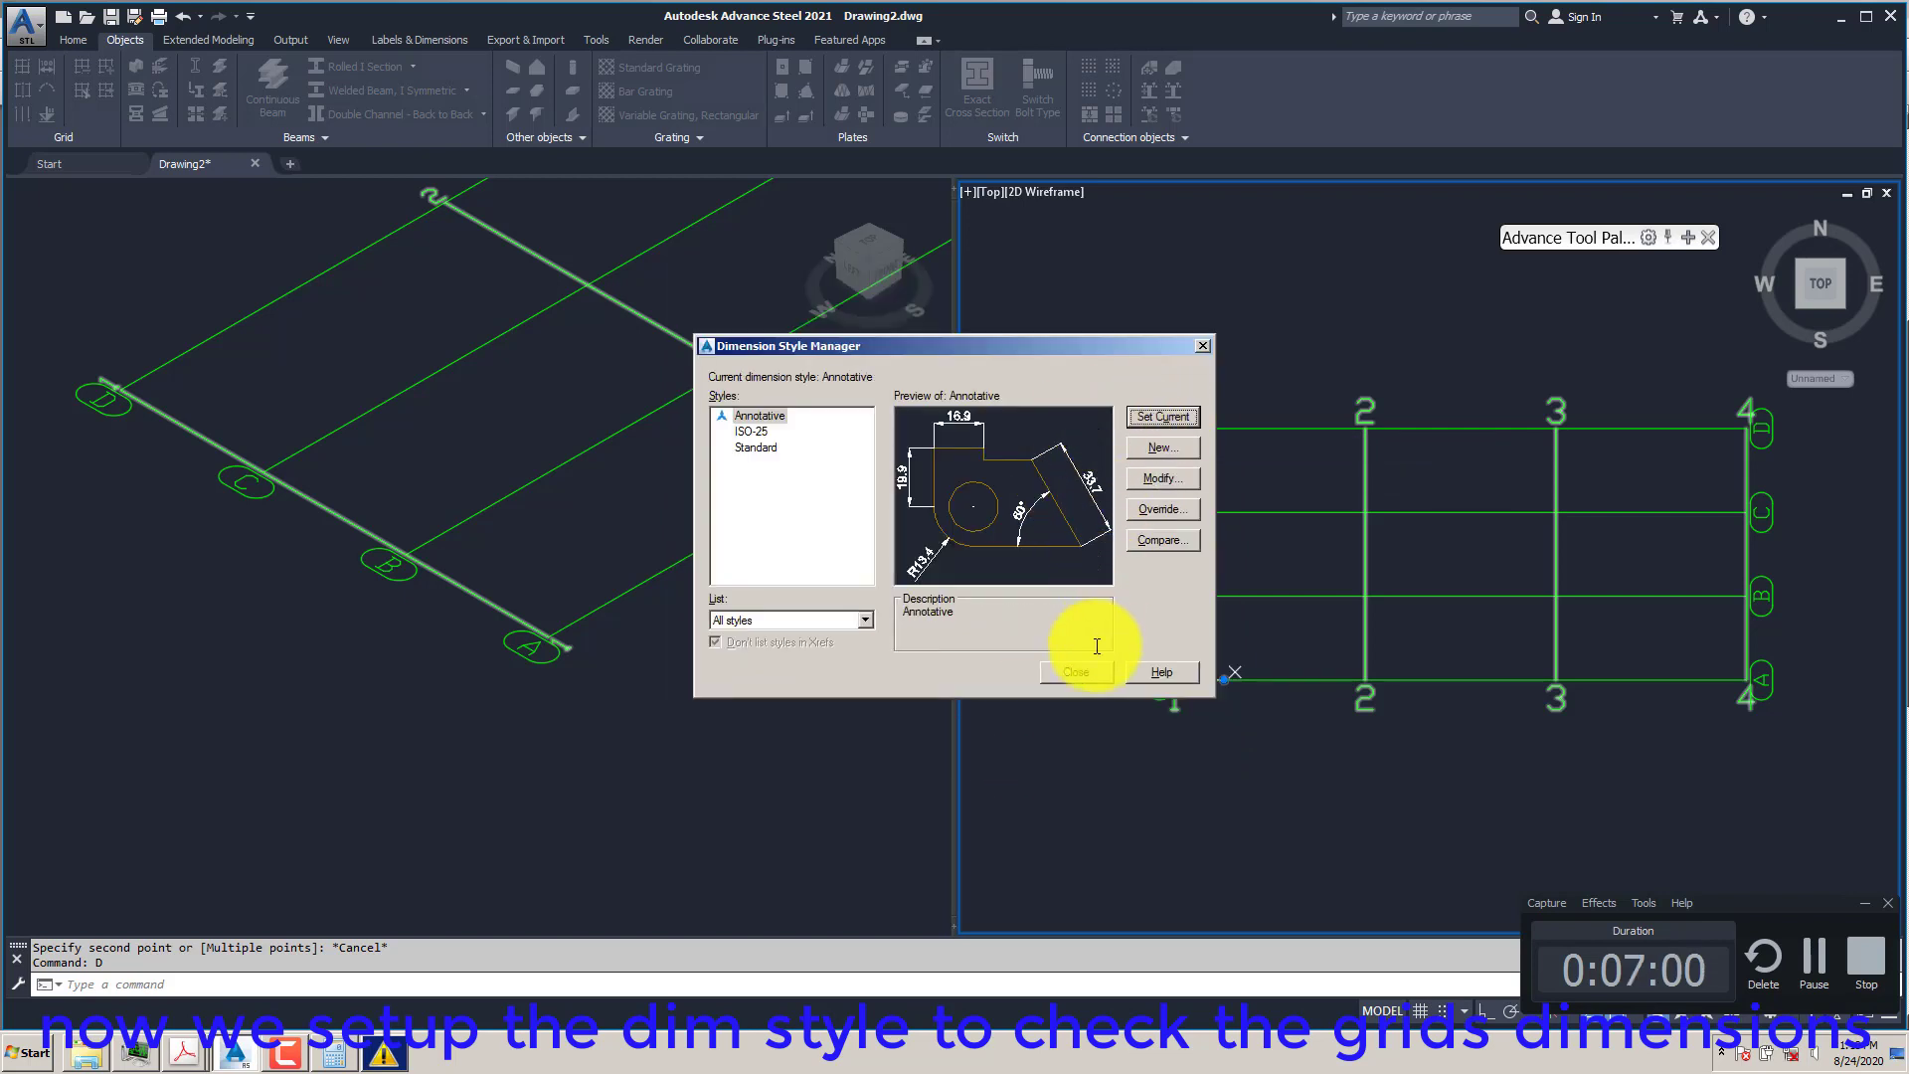
{"action": "left_click", "coordinate": [1072, 671]}
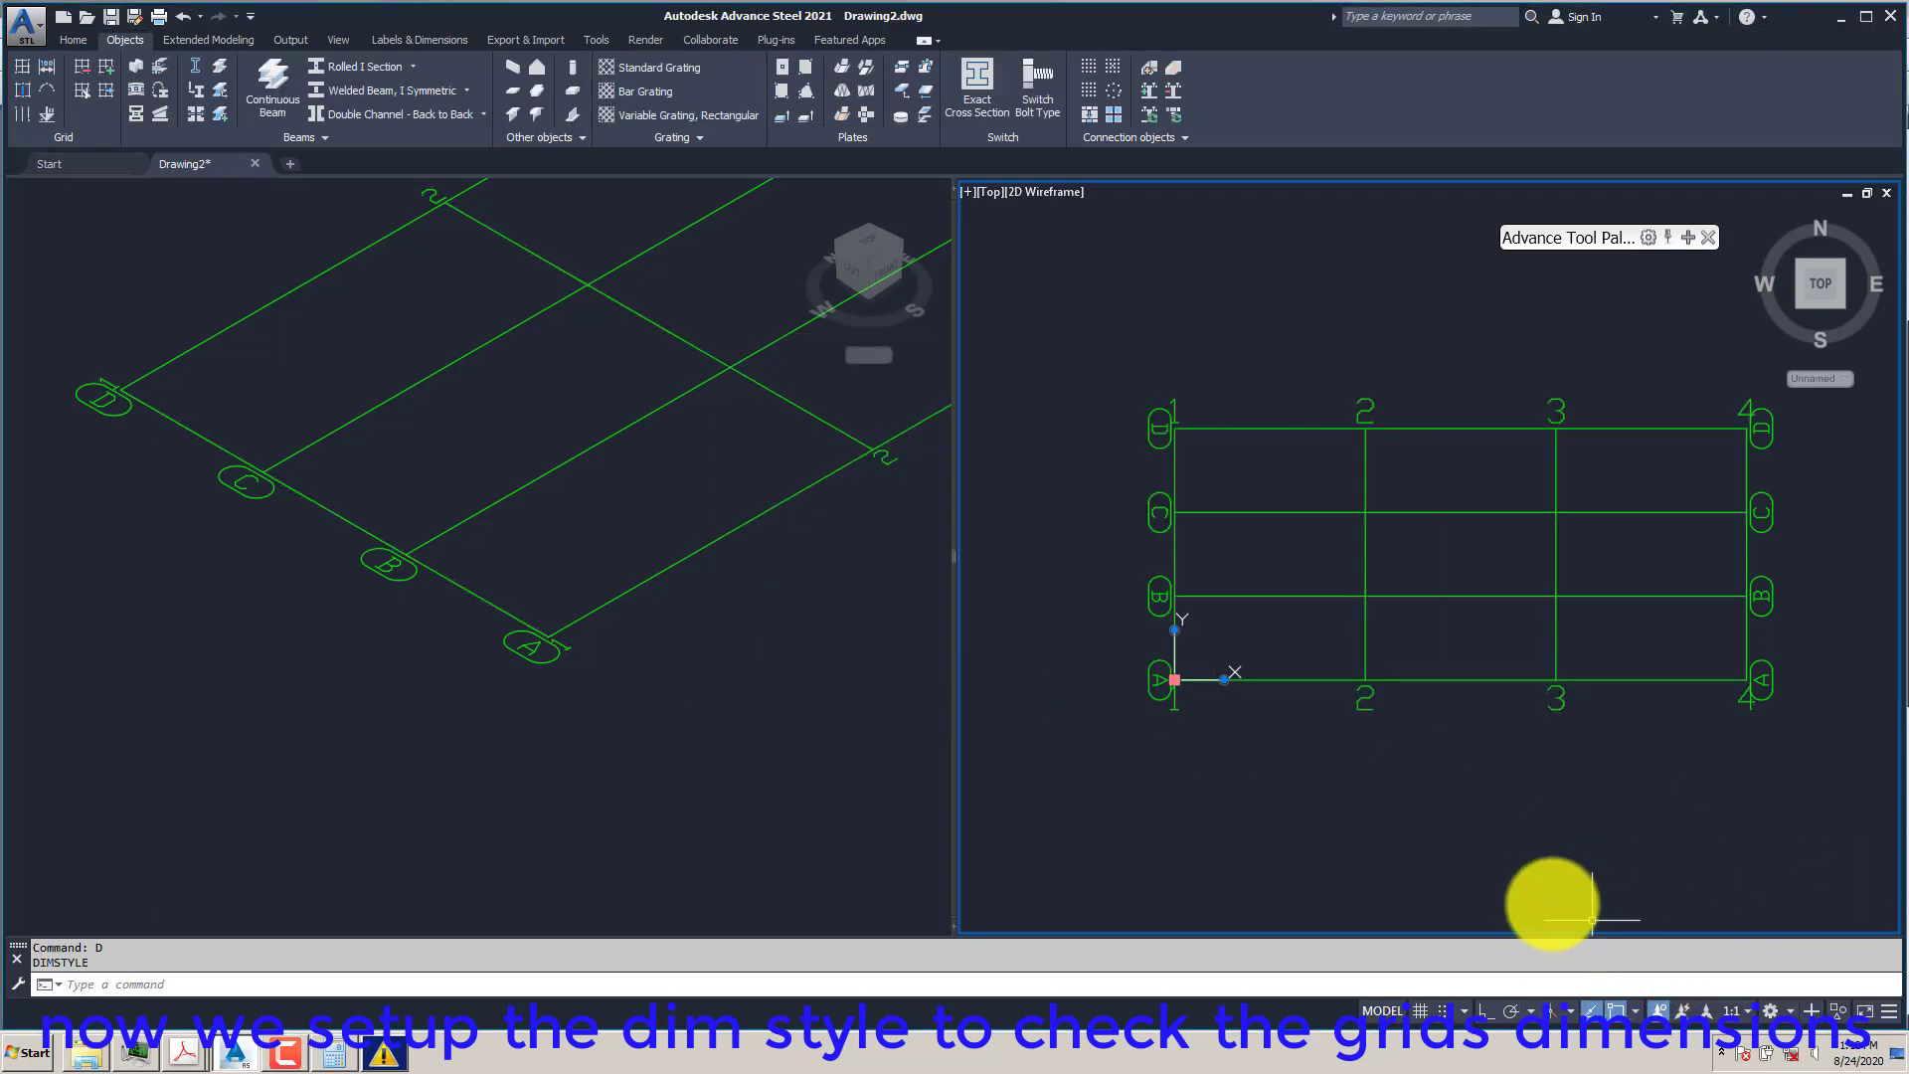
- Set the annotation scale to 1:50 and try a linear dimension between gridlines A and B in the top view
{"action": "left_click", "coordinate": [1733, 1010]}
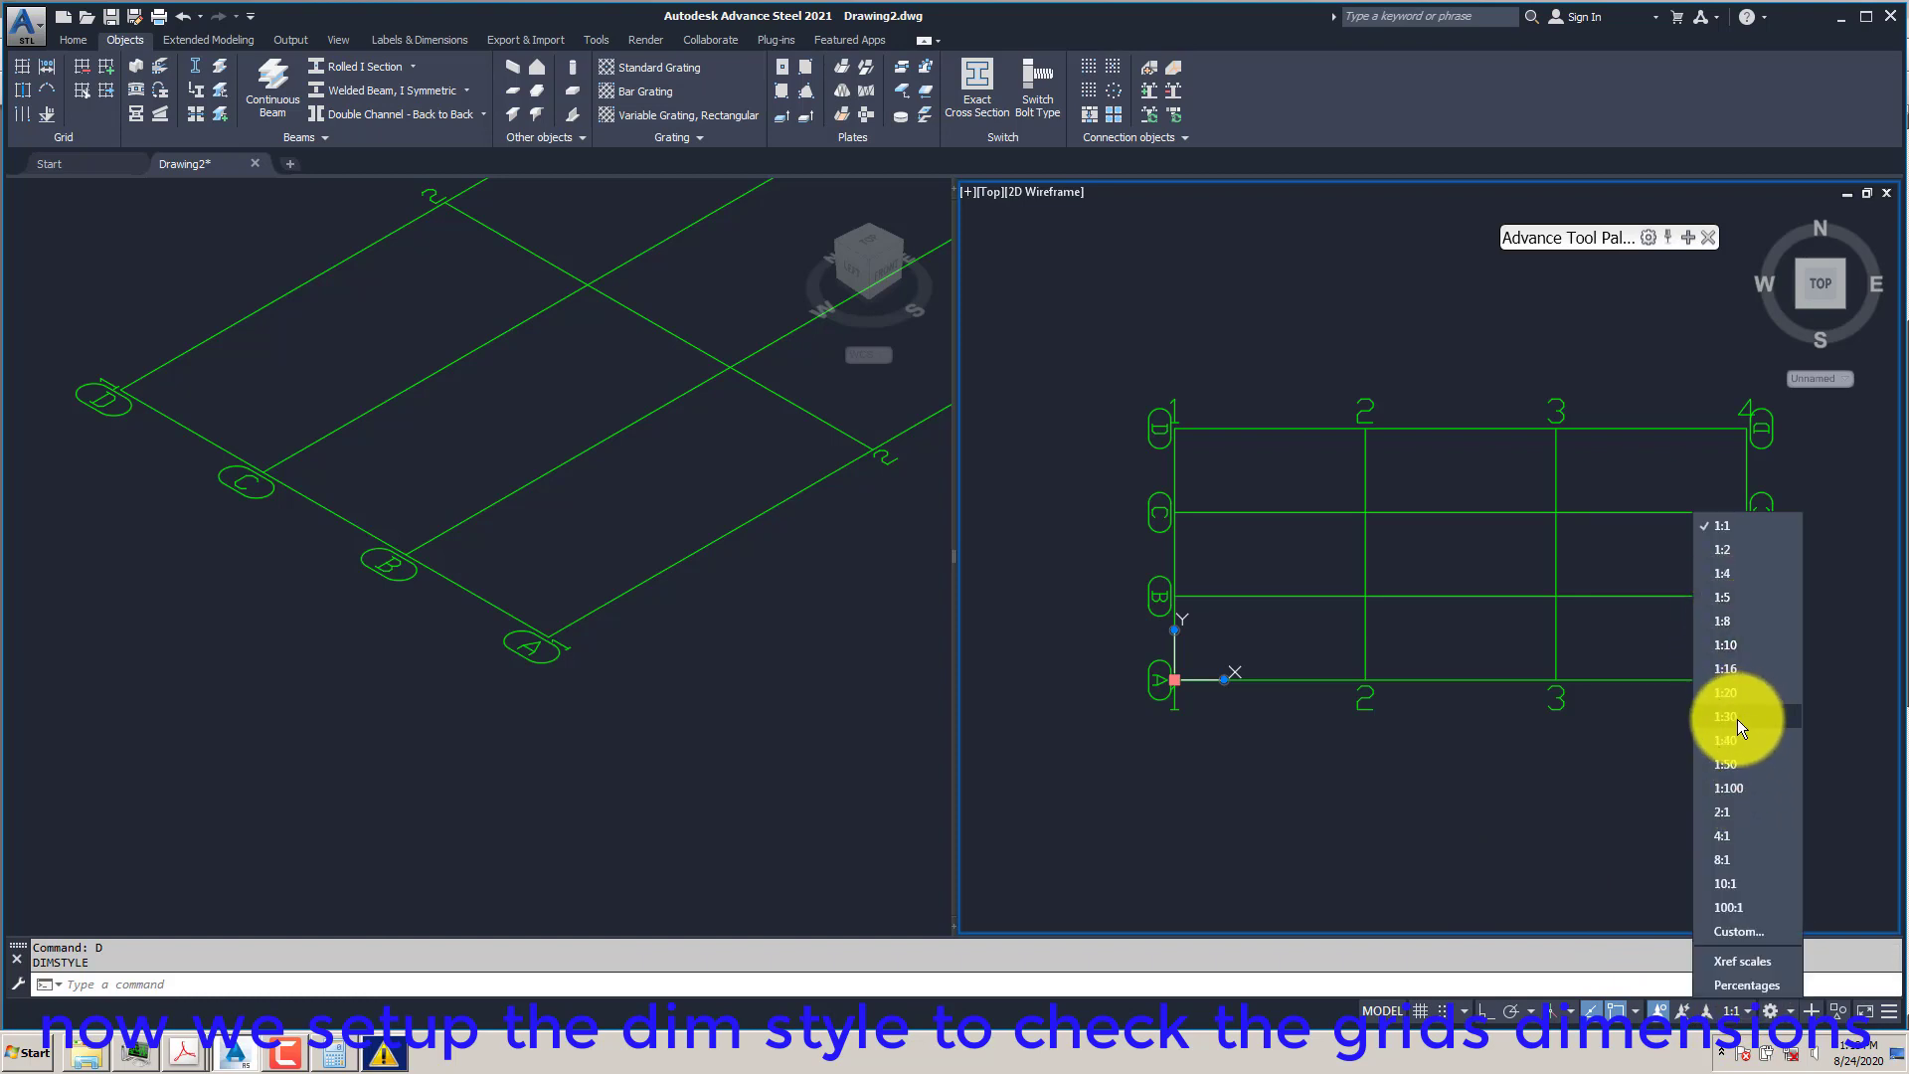
{"action": "left_click", "coordinate": [1737, 766]}
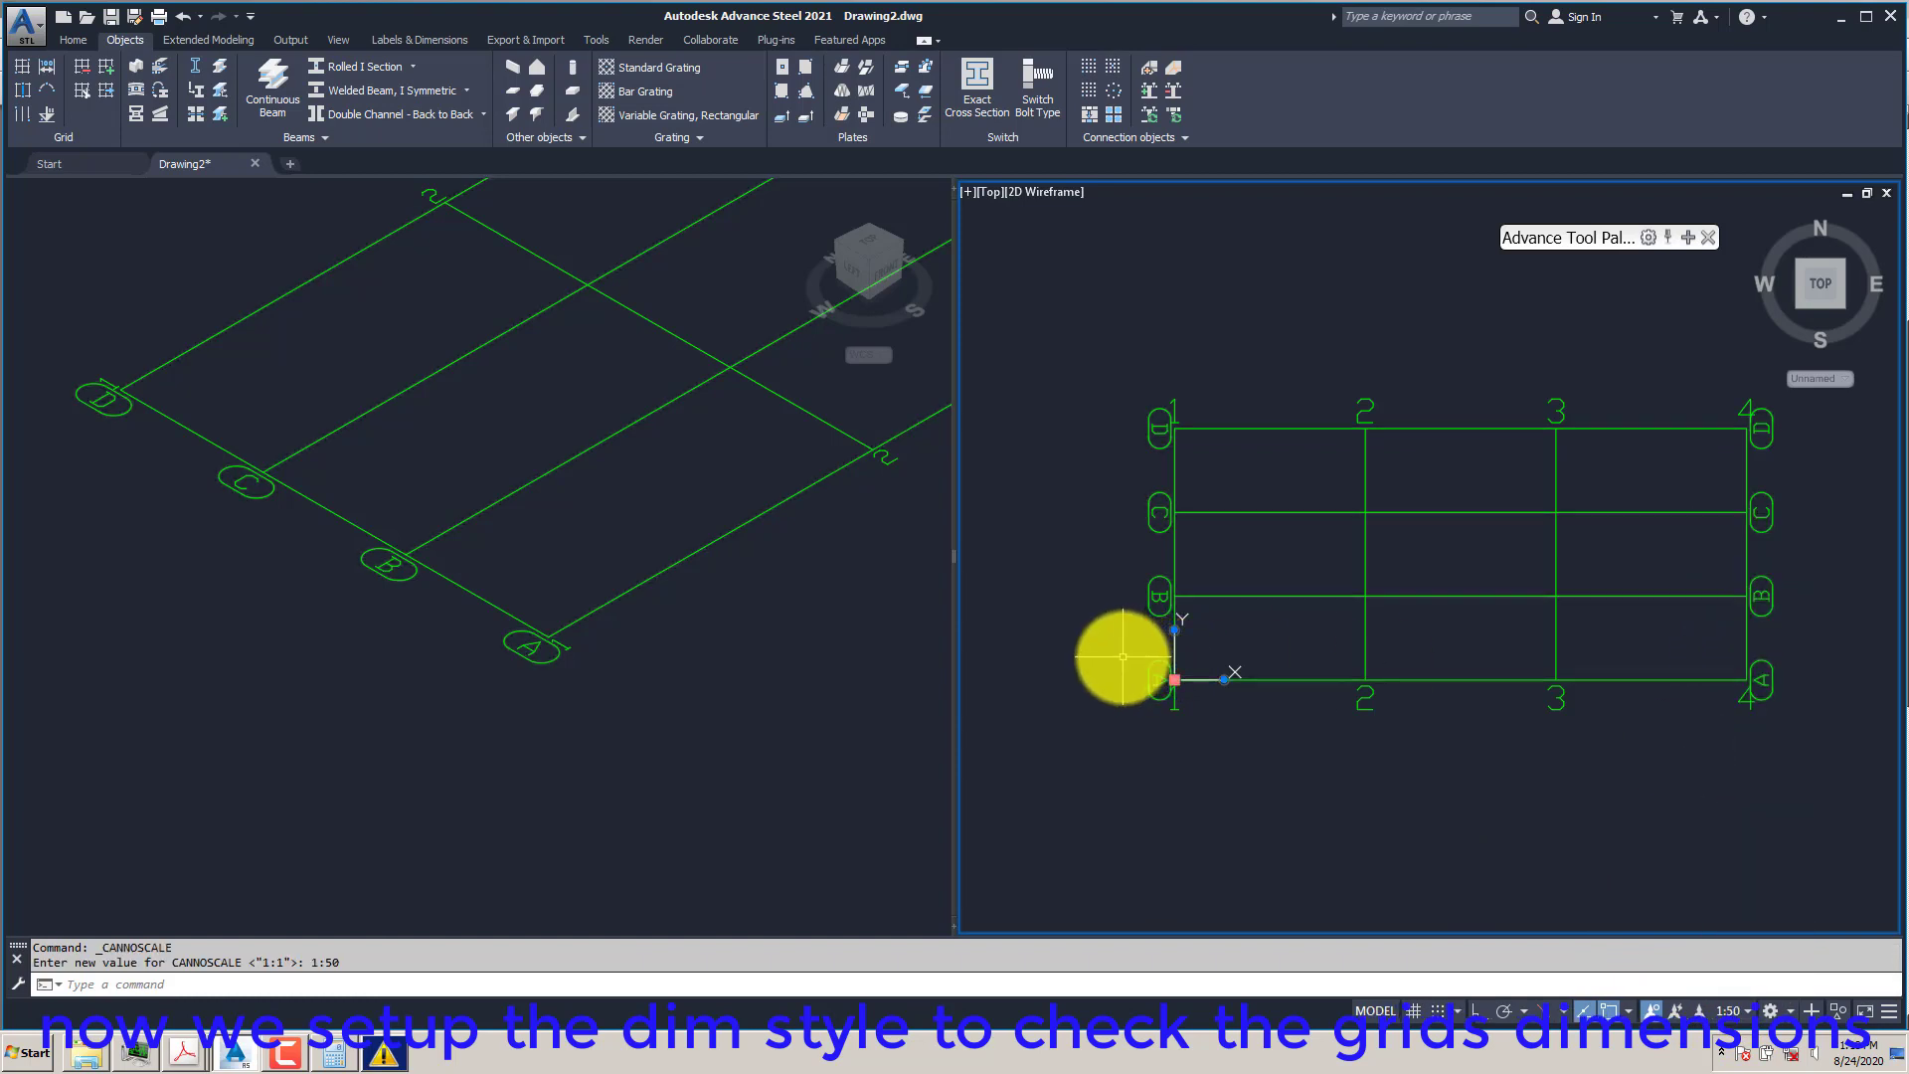
{"action": "key", "text": "Return"}
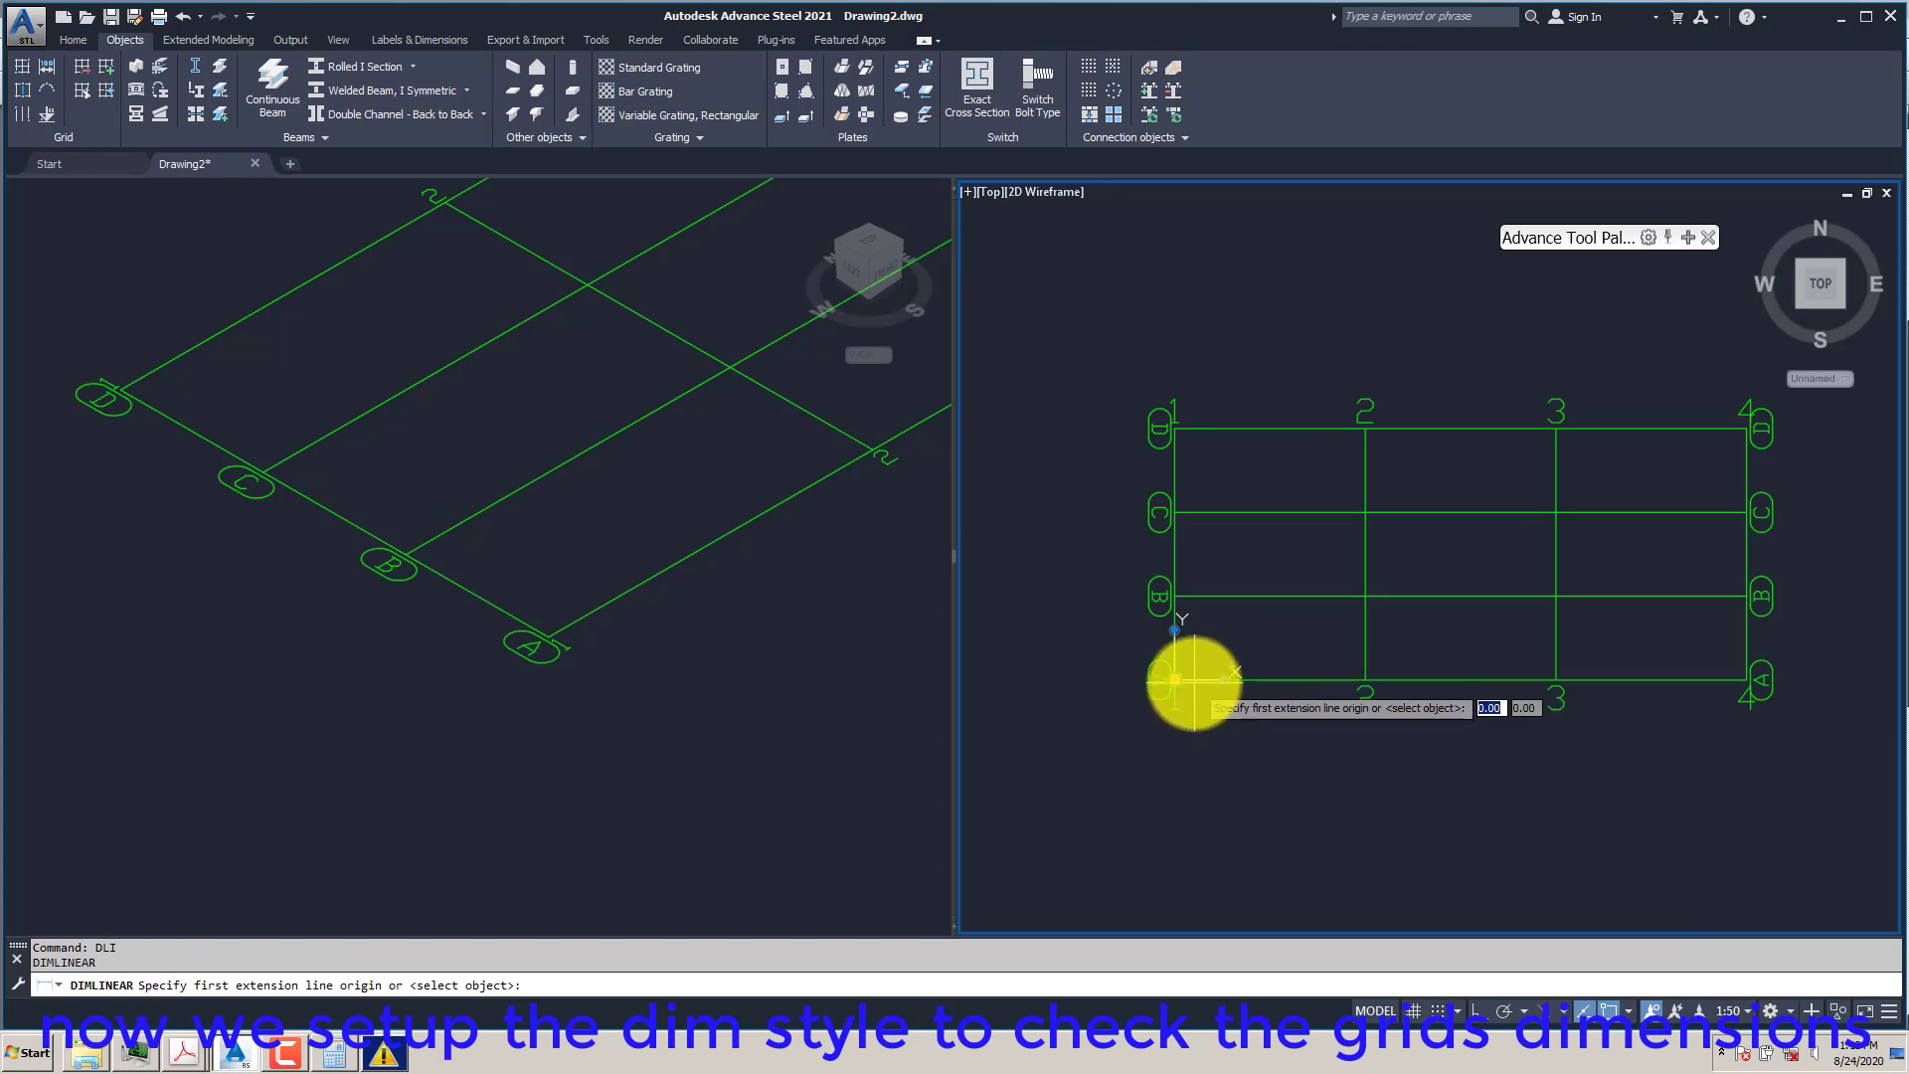
{"action": "left_click", "coordinate": [1176, 678]}
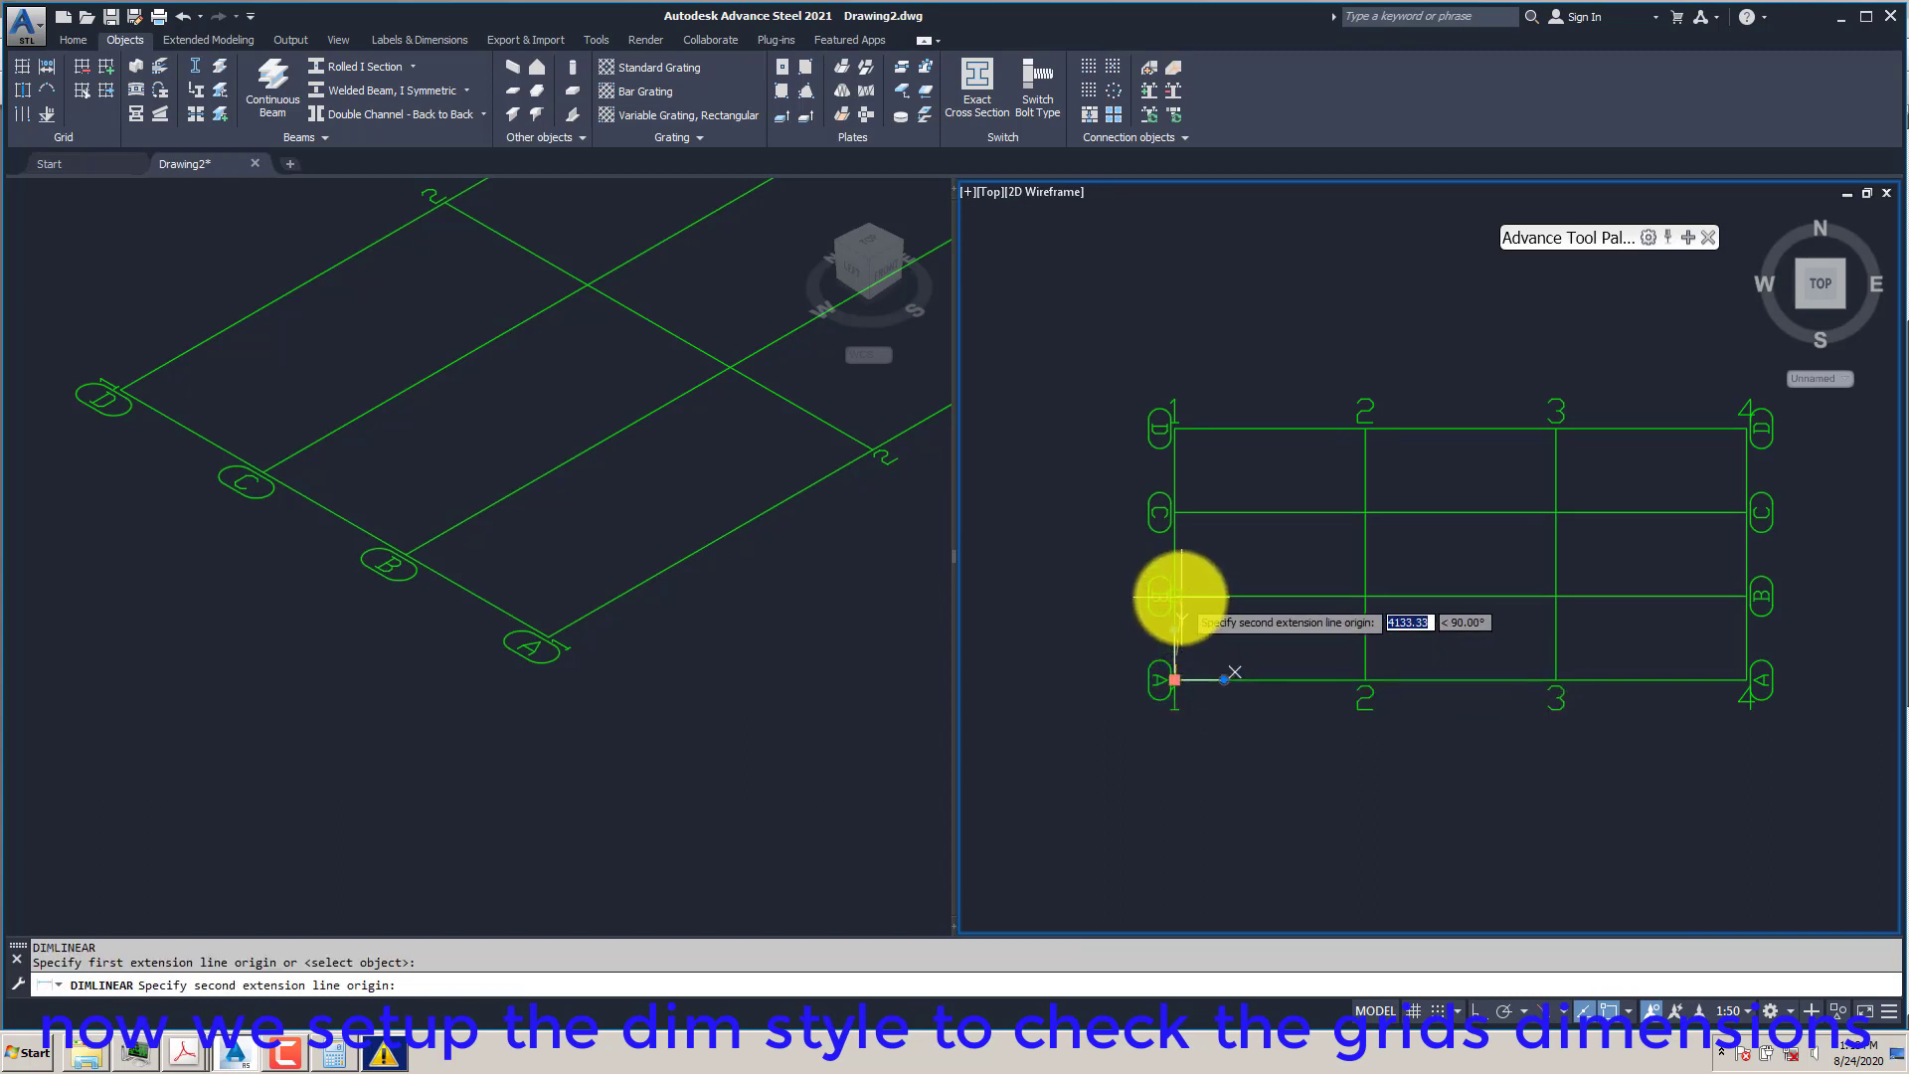
{"action": "left_click", "coordinate": [1177, 606]}
{"action": "scroll", "coordinate": [1104, 621], "scroll_direction": "up", "scroll_amount": 6}
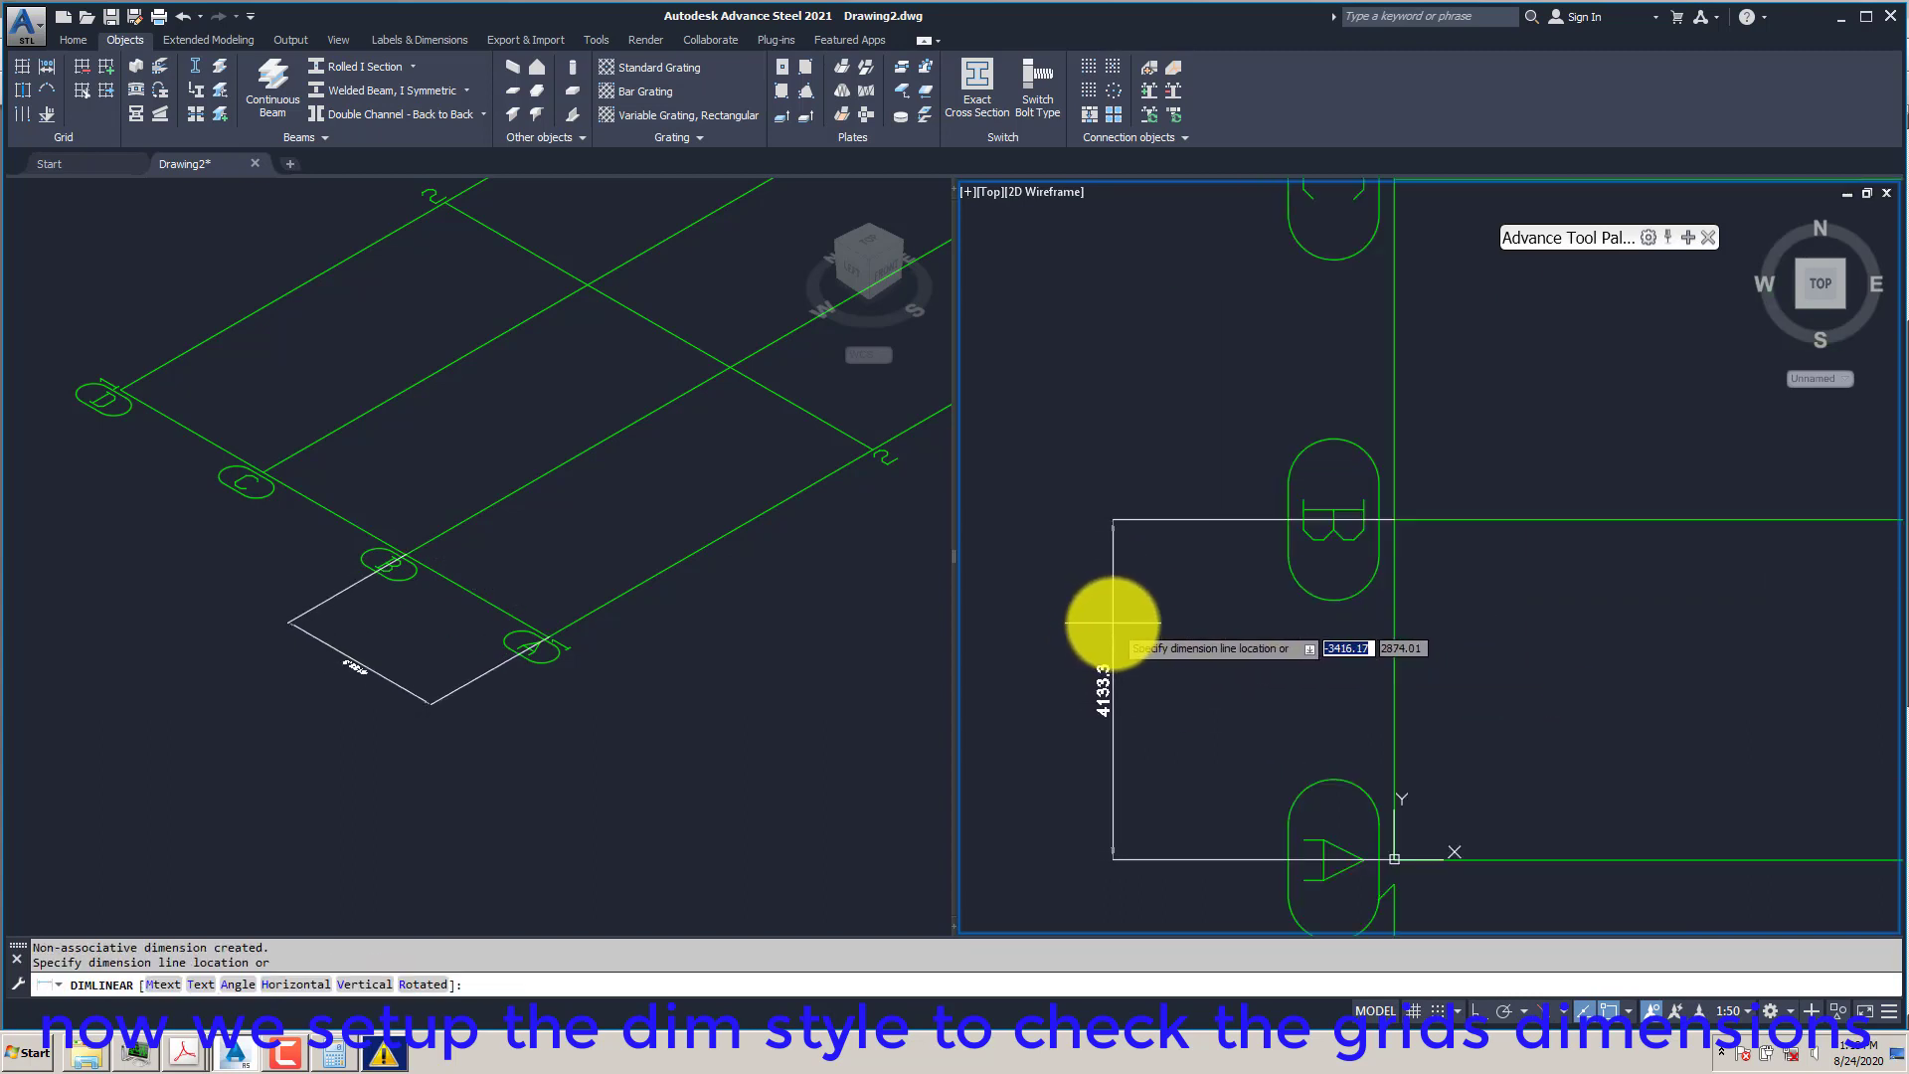
{"action": "key", "text": "Escape"}
- Set the annotation scale to 1:100 and try a linear dimension between gridlines A and B again
{"action": "left_click", "coordinate": [1730, 1010]}
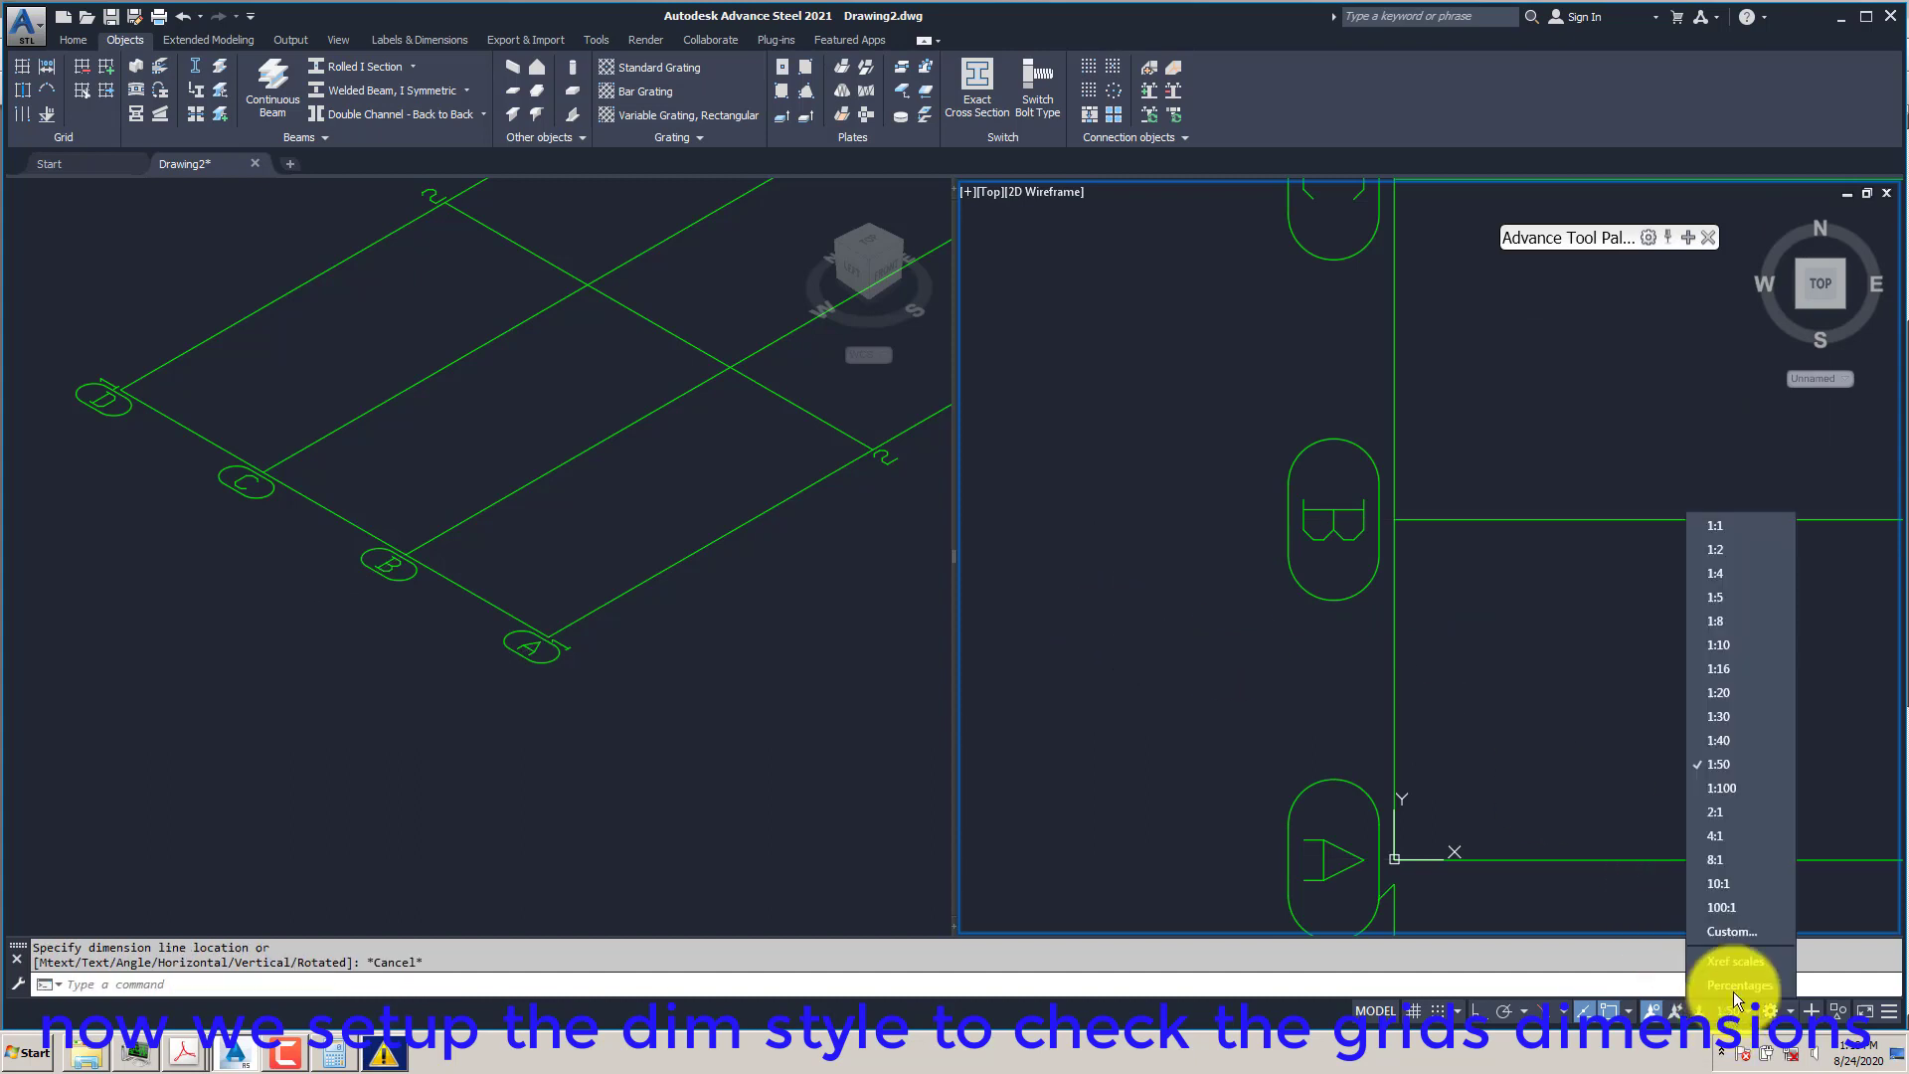
{"action": "left_click", "coordinate": [1721, 791]}
{"action": "type", "text": "DLI"}
{"action": "key", "text": "Return"}
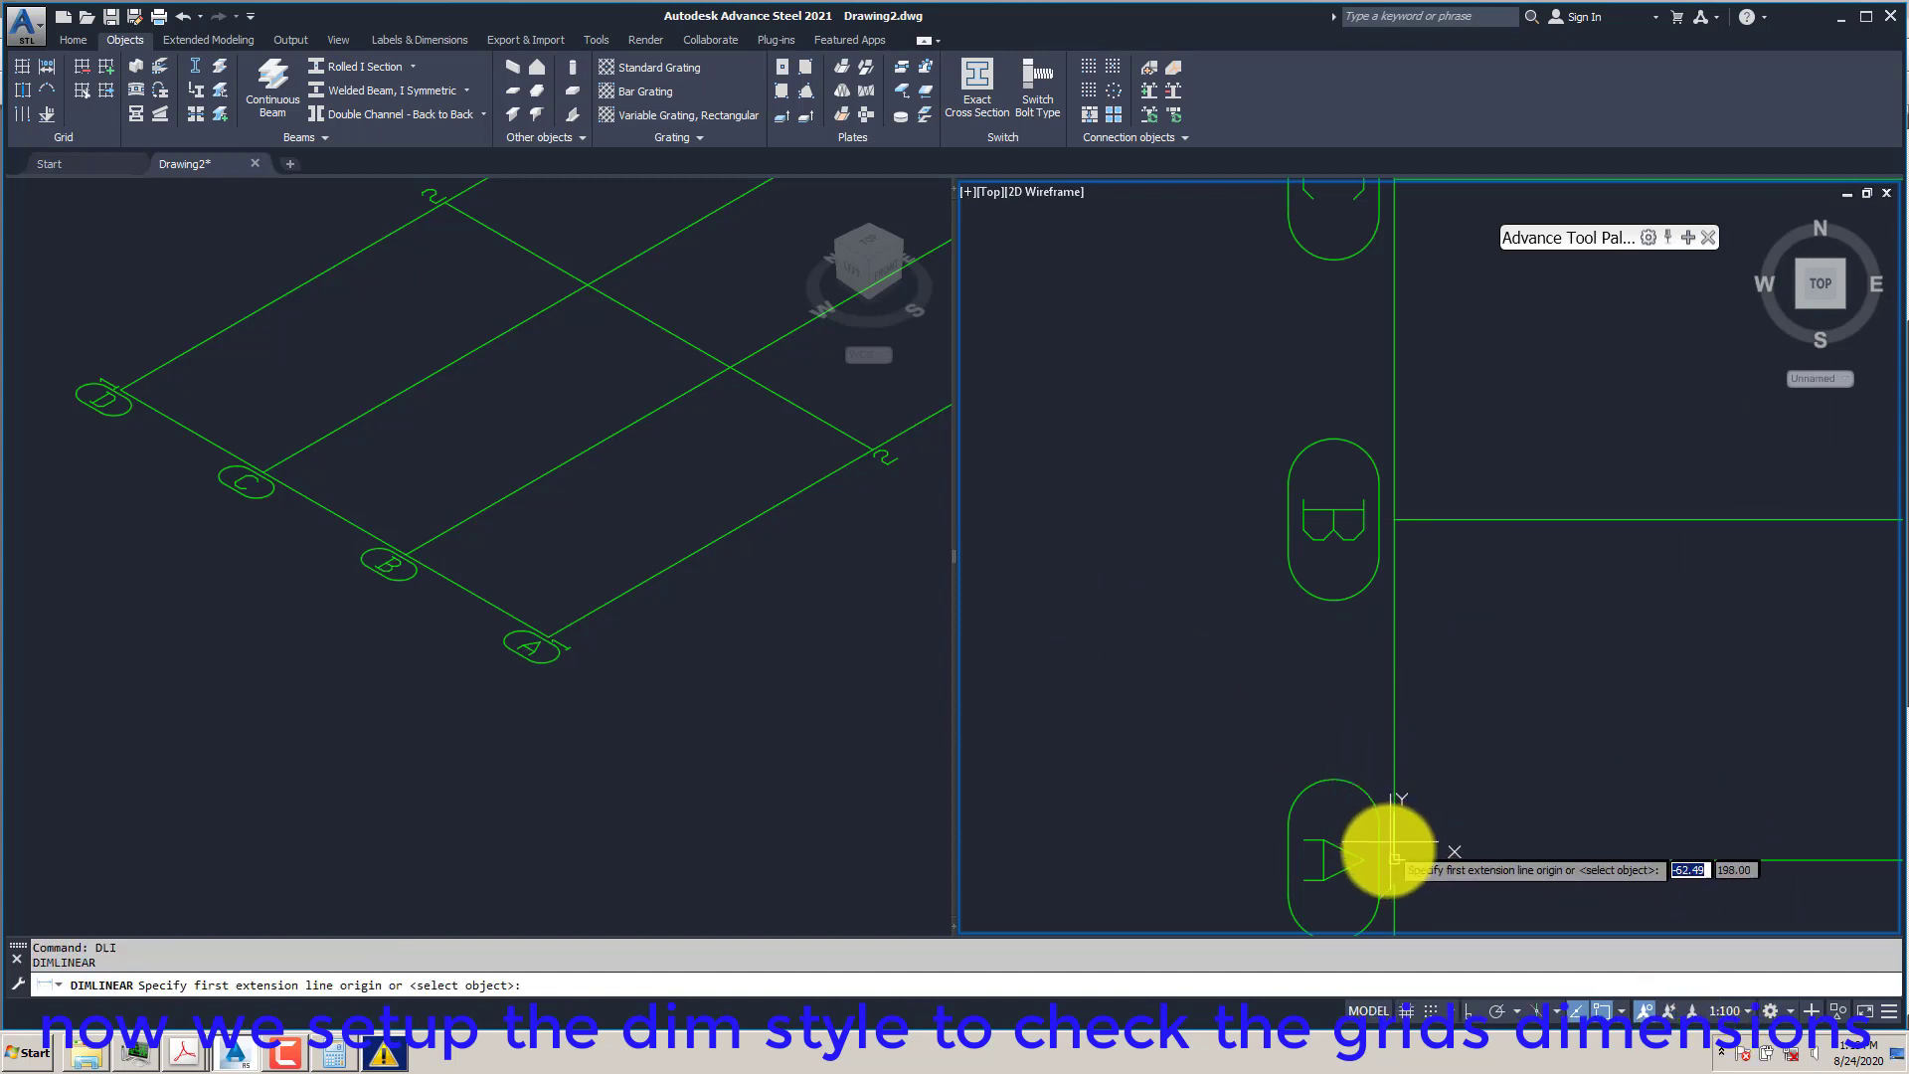
{"action": "left_click", "coordinate": [1394, 857]}
{"action": "left_click", "coordinate": [1394, 519]}
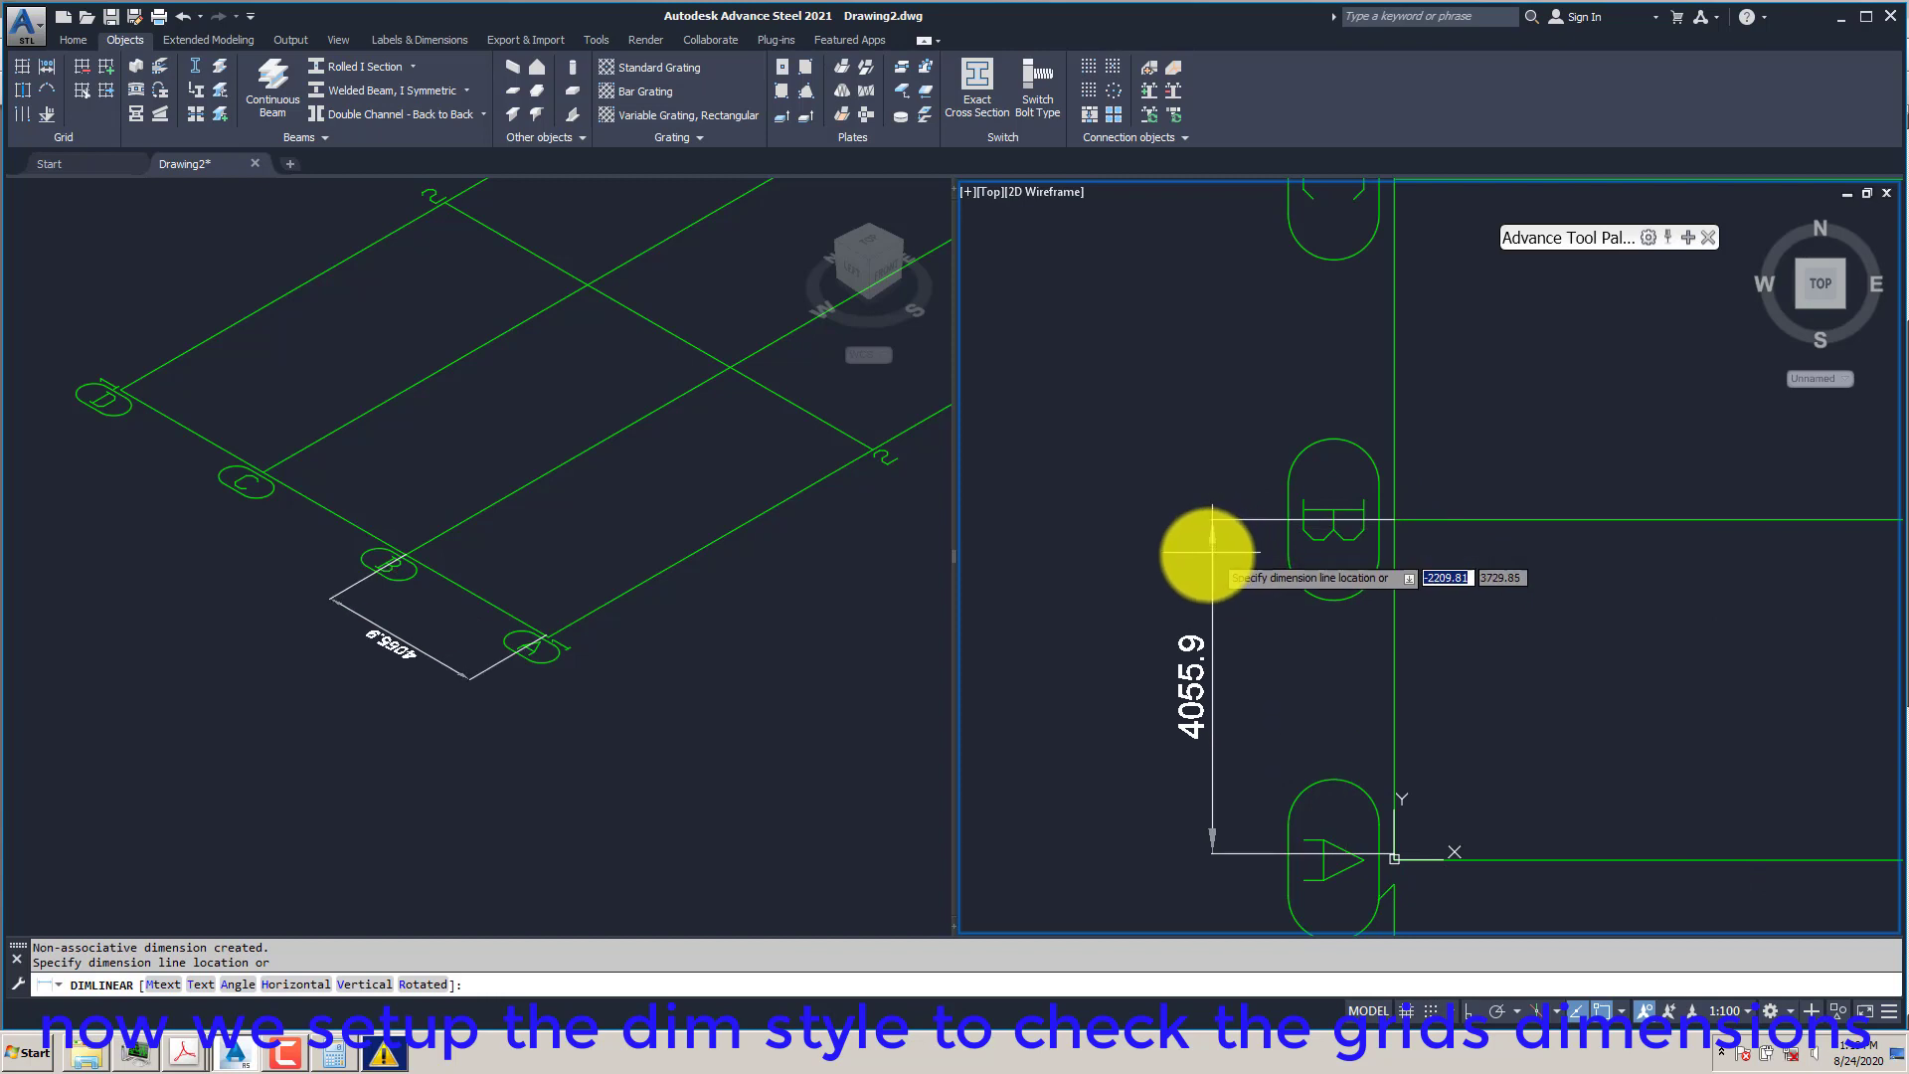
{"action": "scroll", "coordinate": [1143, 577], "scroll_direction": "down", "scroll_amount": 2}
{"action": "scroll", "coordinate": [1141, 578], "scroll_direction": "up", "scroll_amount": 2}
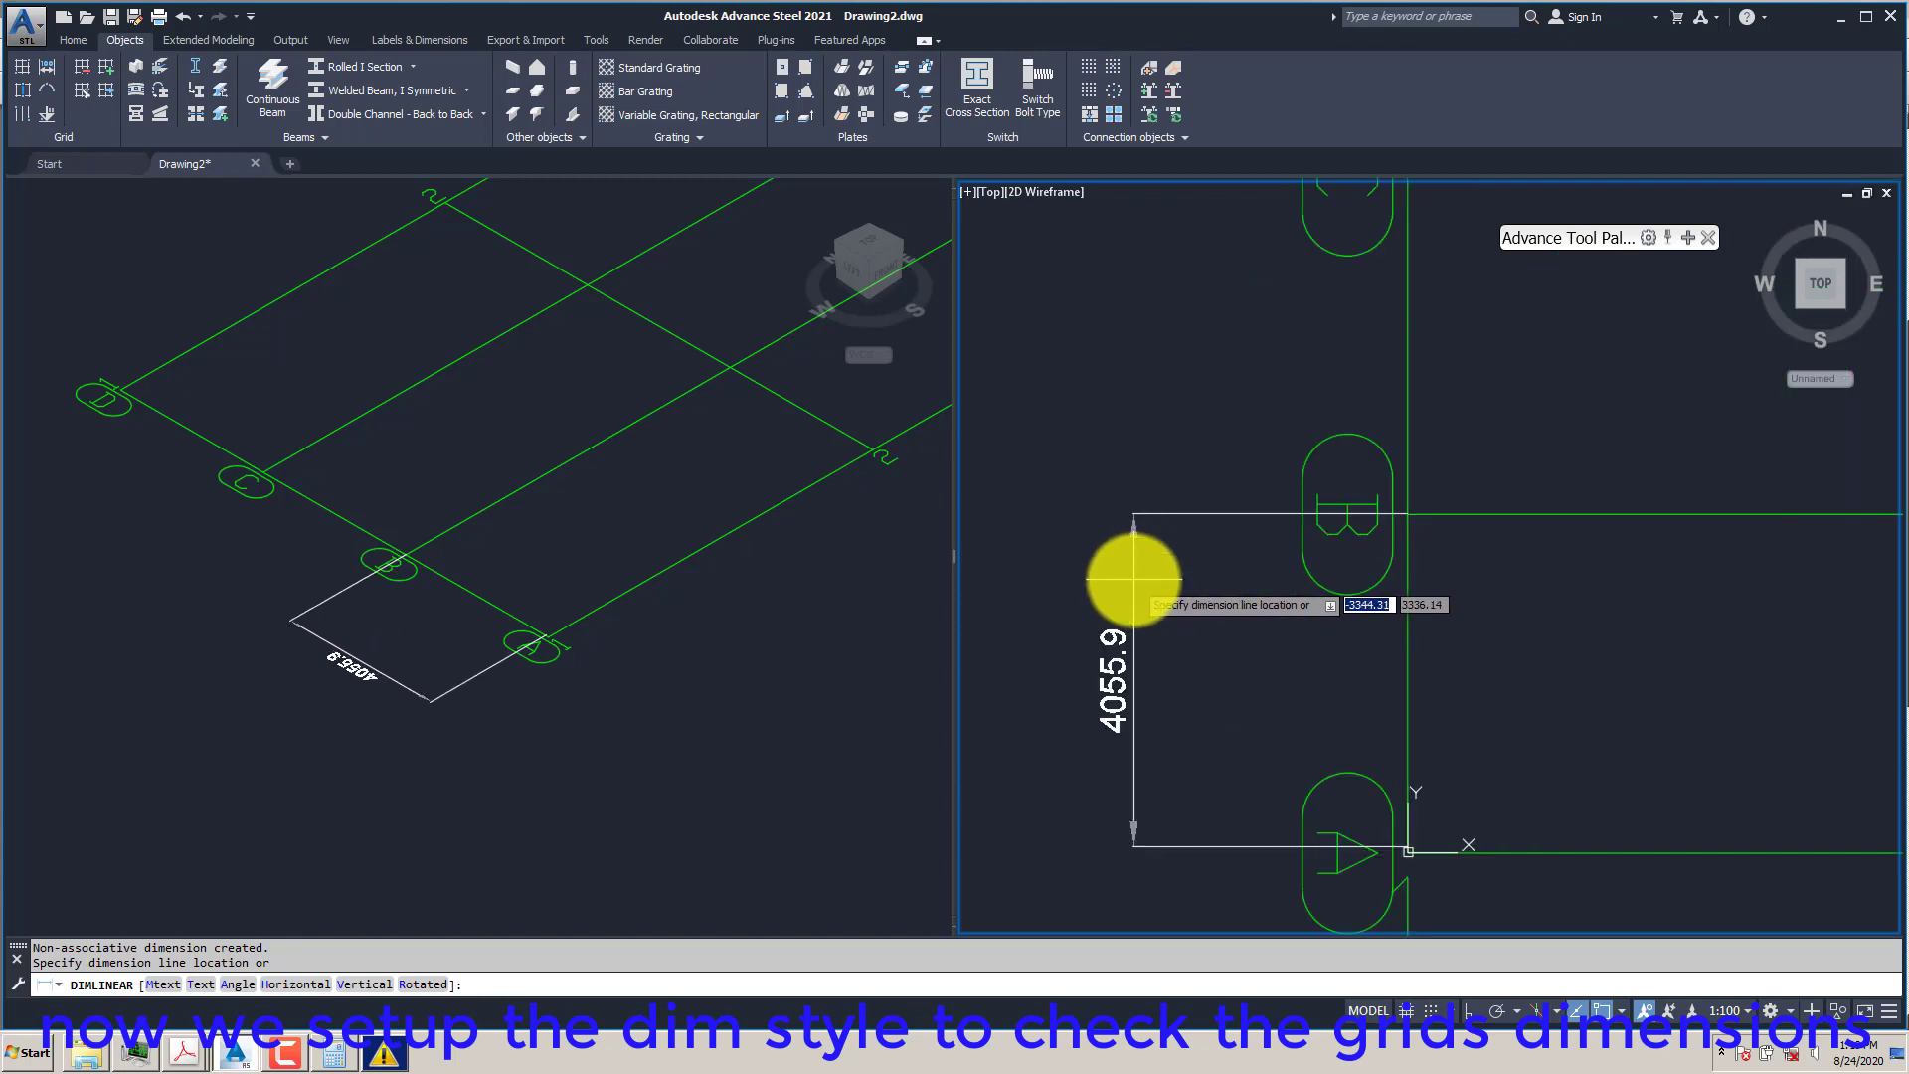
{"action": "key", "text": "Escape"}
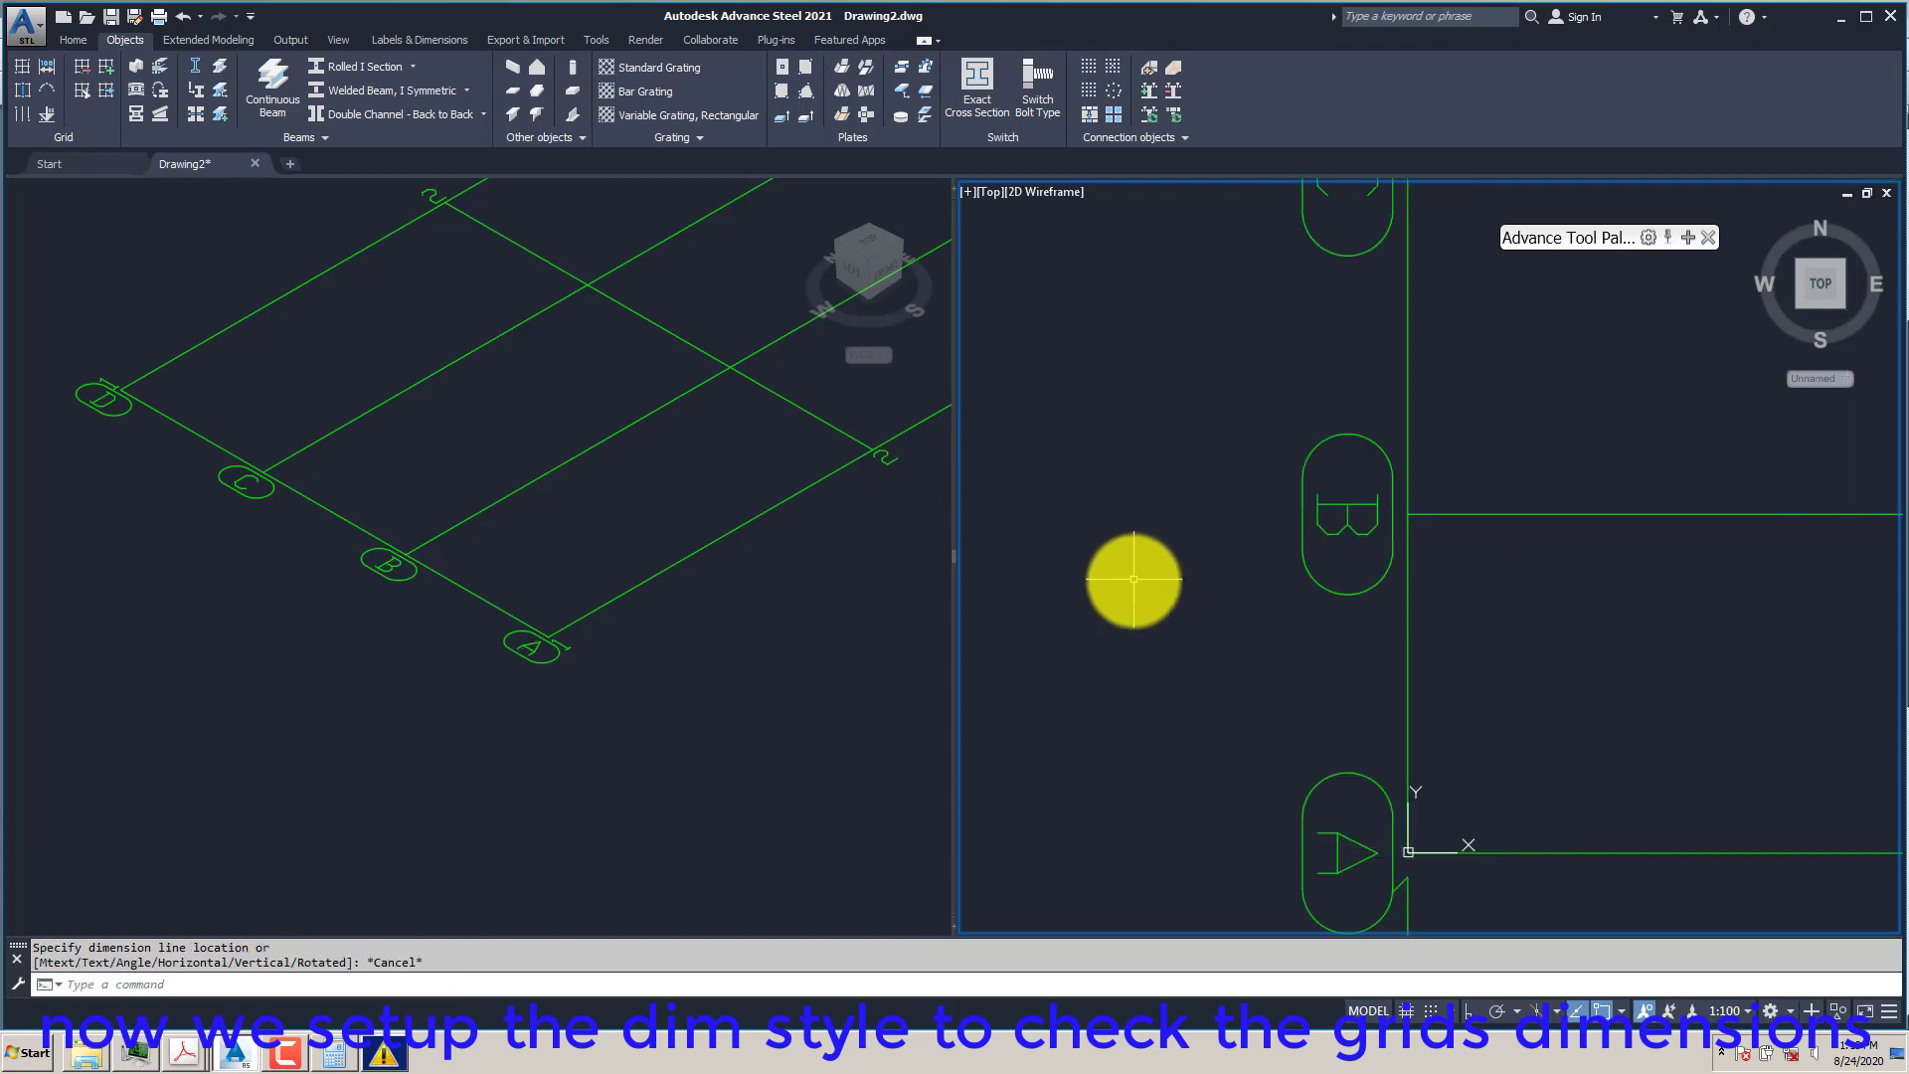
- Set the Annotative dimension style's linear precision to 0 in its primary units and accept the change
{"action": "type", "text": "D"}
{"action": "key", "text": "Return"}
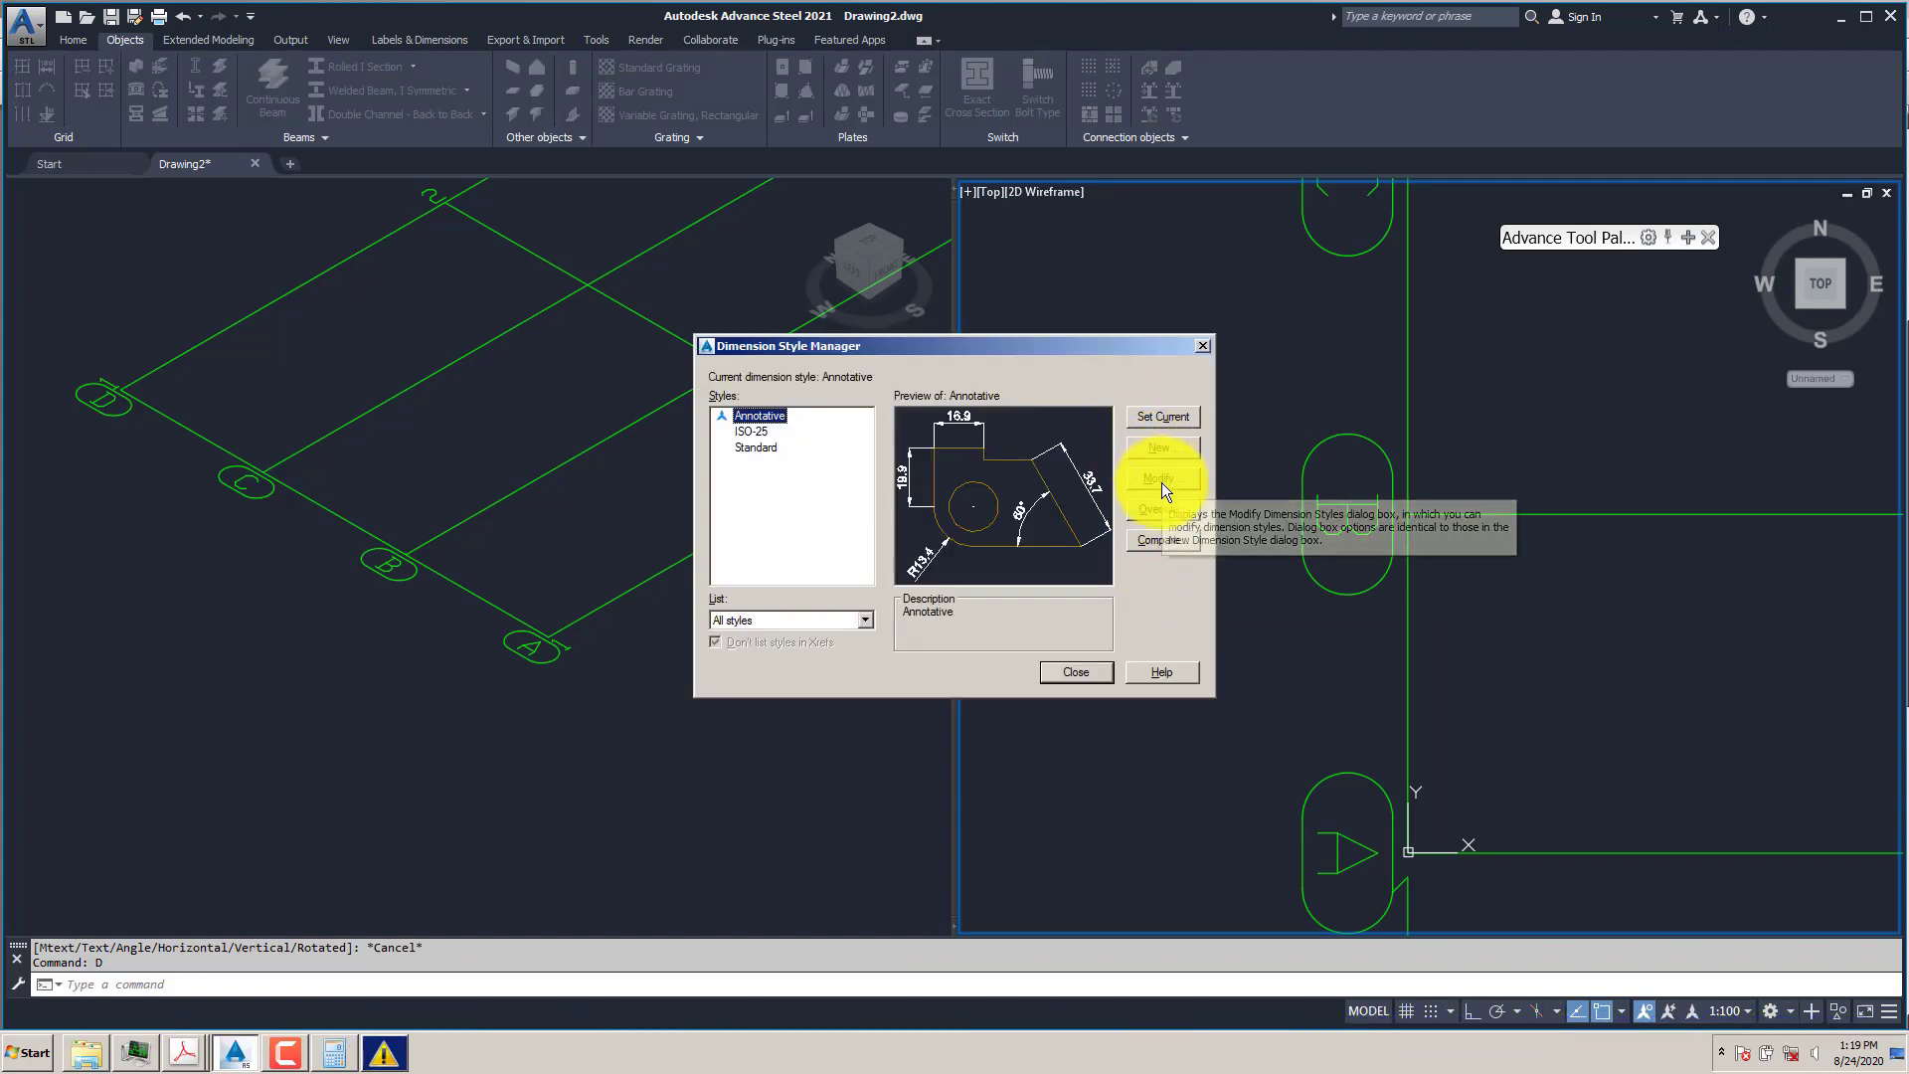
{"action": "left_click", "coordinate": [1159, 479]}
{"action": "left_click", "coordinate": [940, 303]}
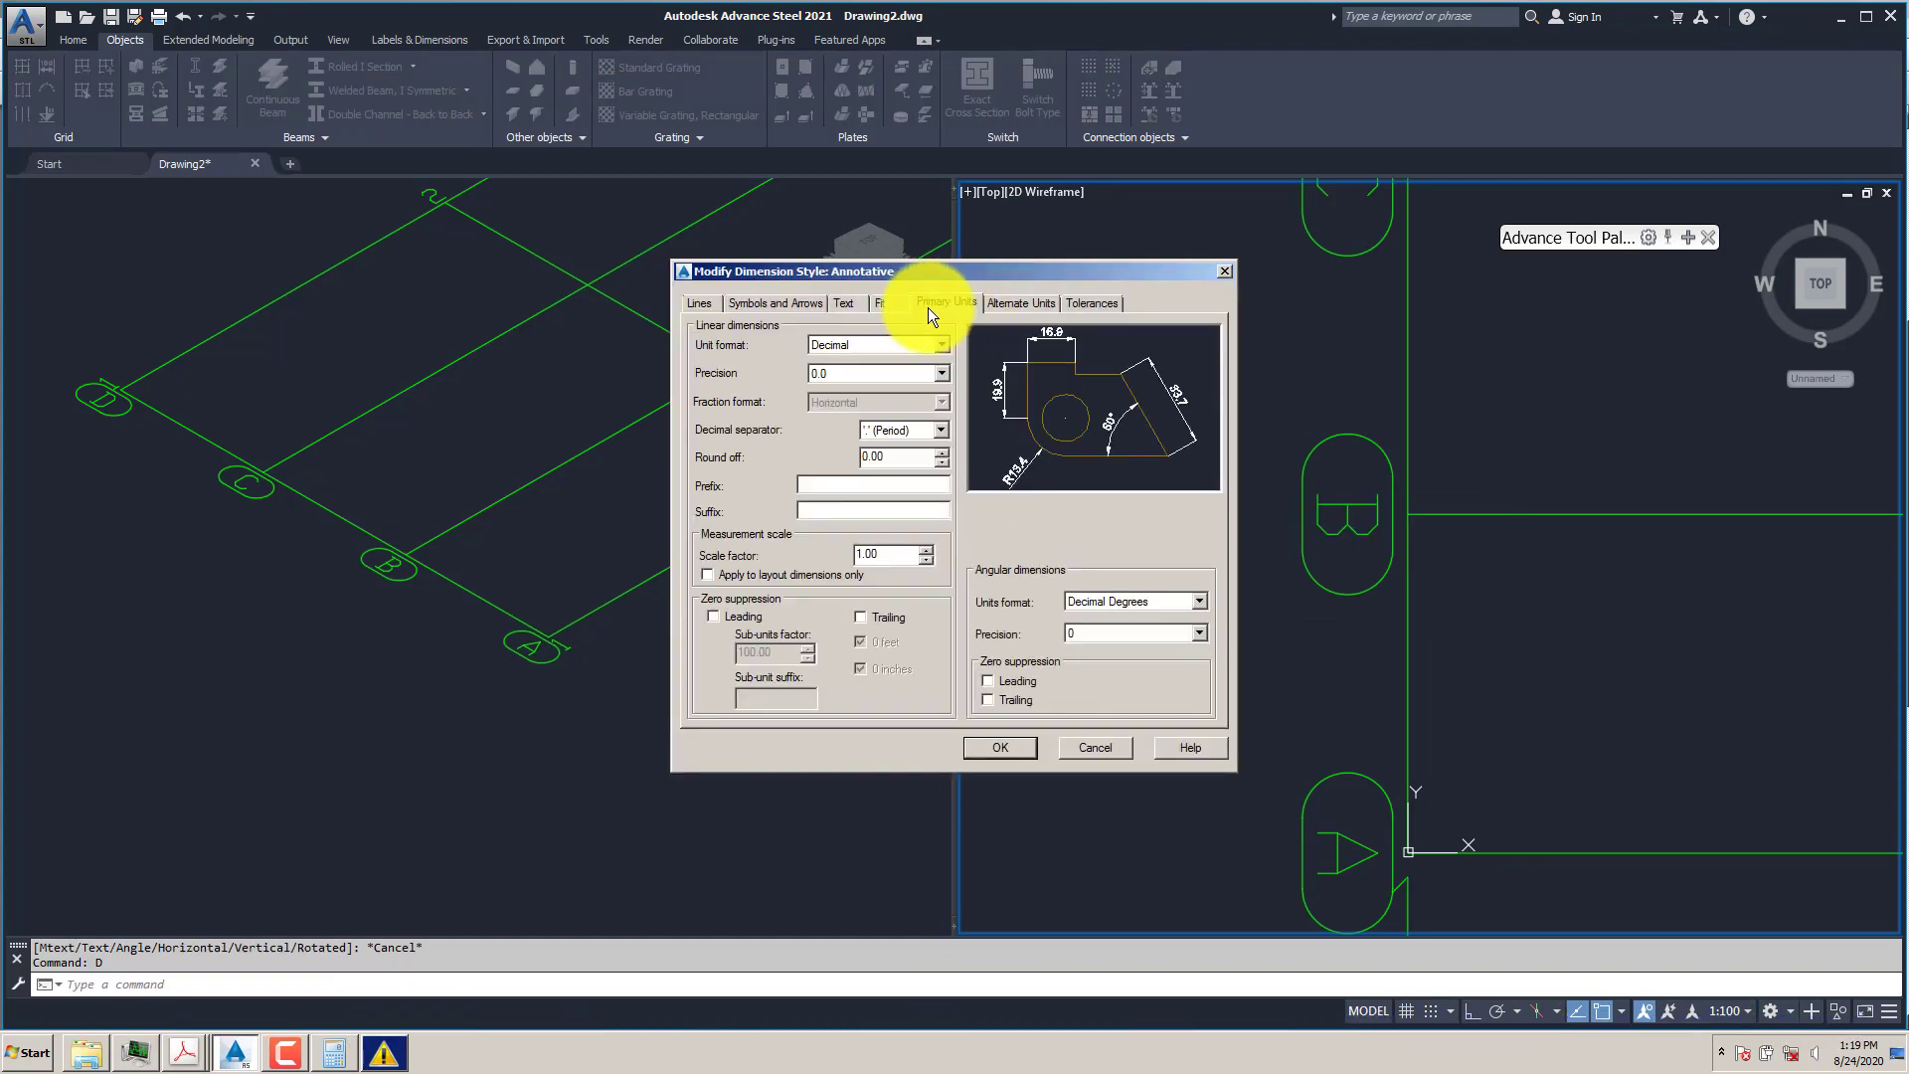
{"action": "left_click", "coordinate": [853, 375]}
{"action": "left_click", "coordinate": [835, 386]}
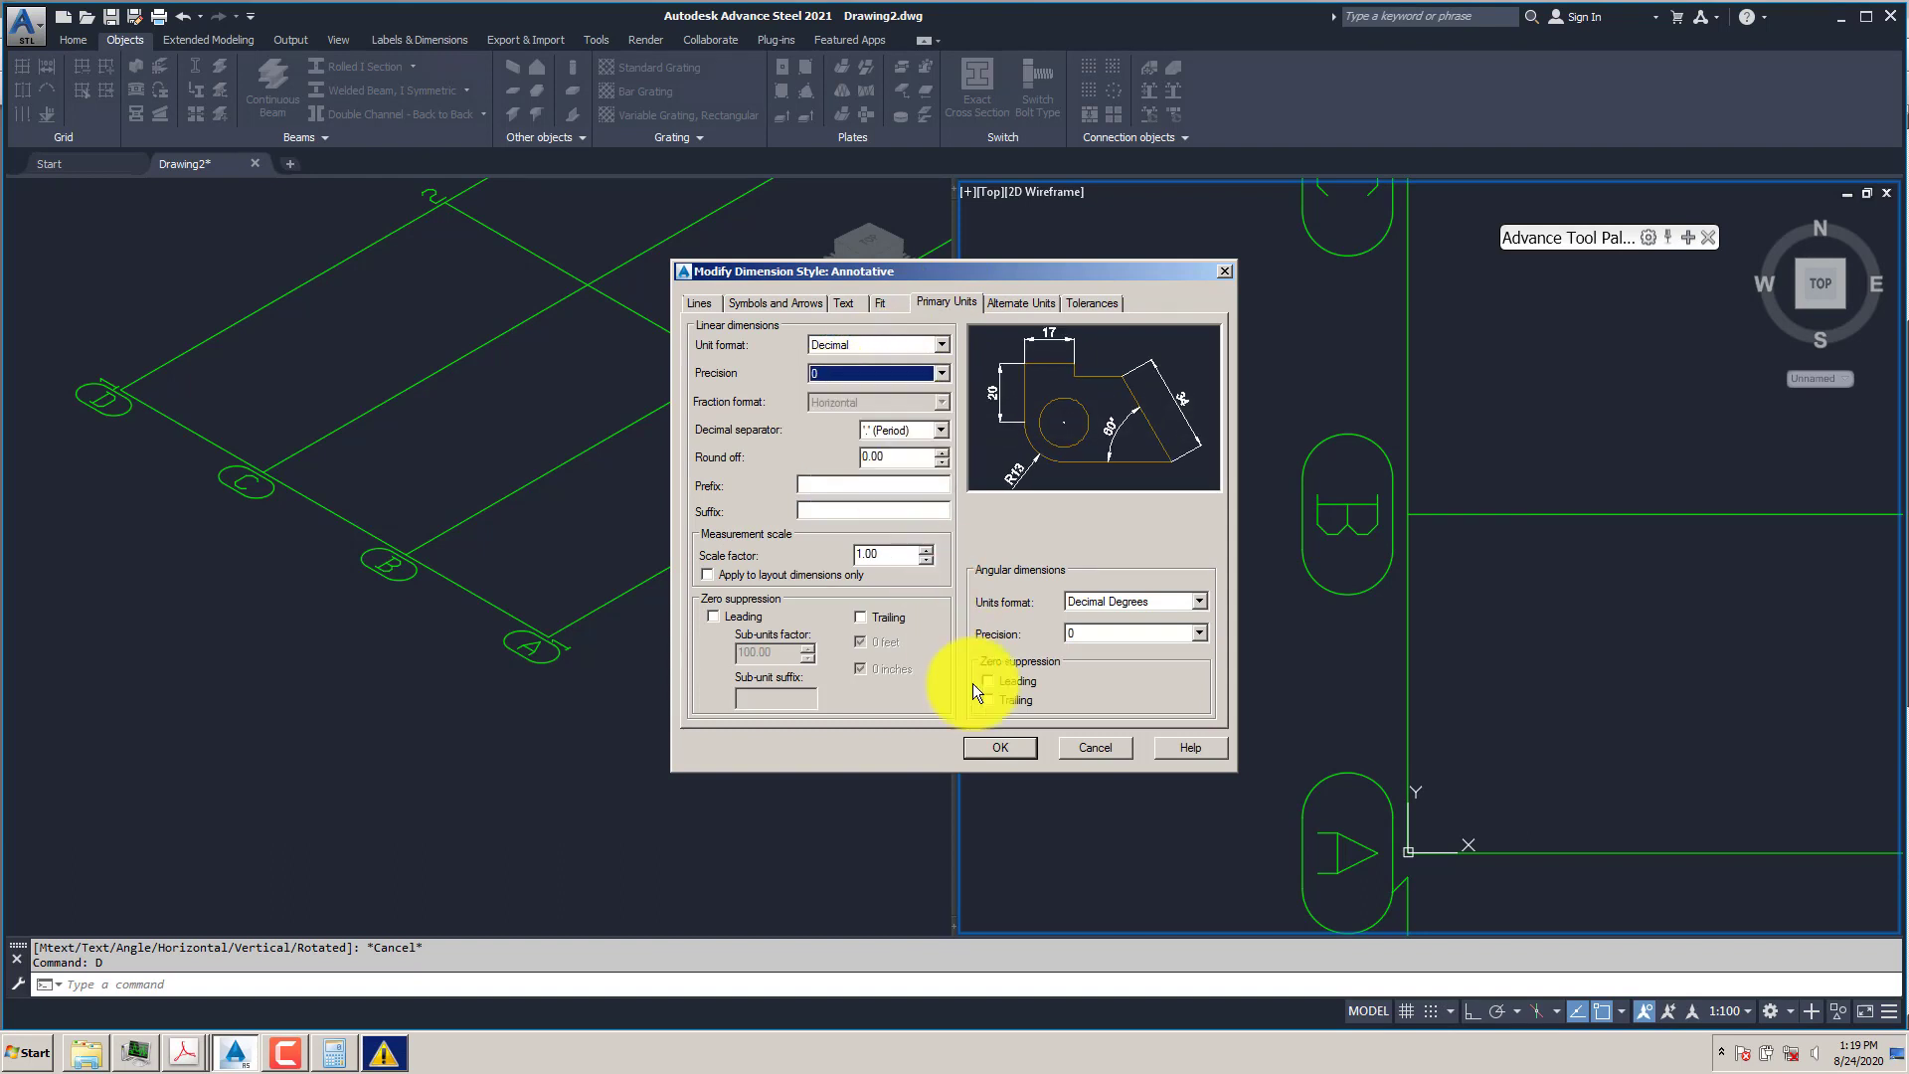
{"action": "left_click", "coordinate": [999, 747]}
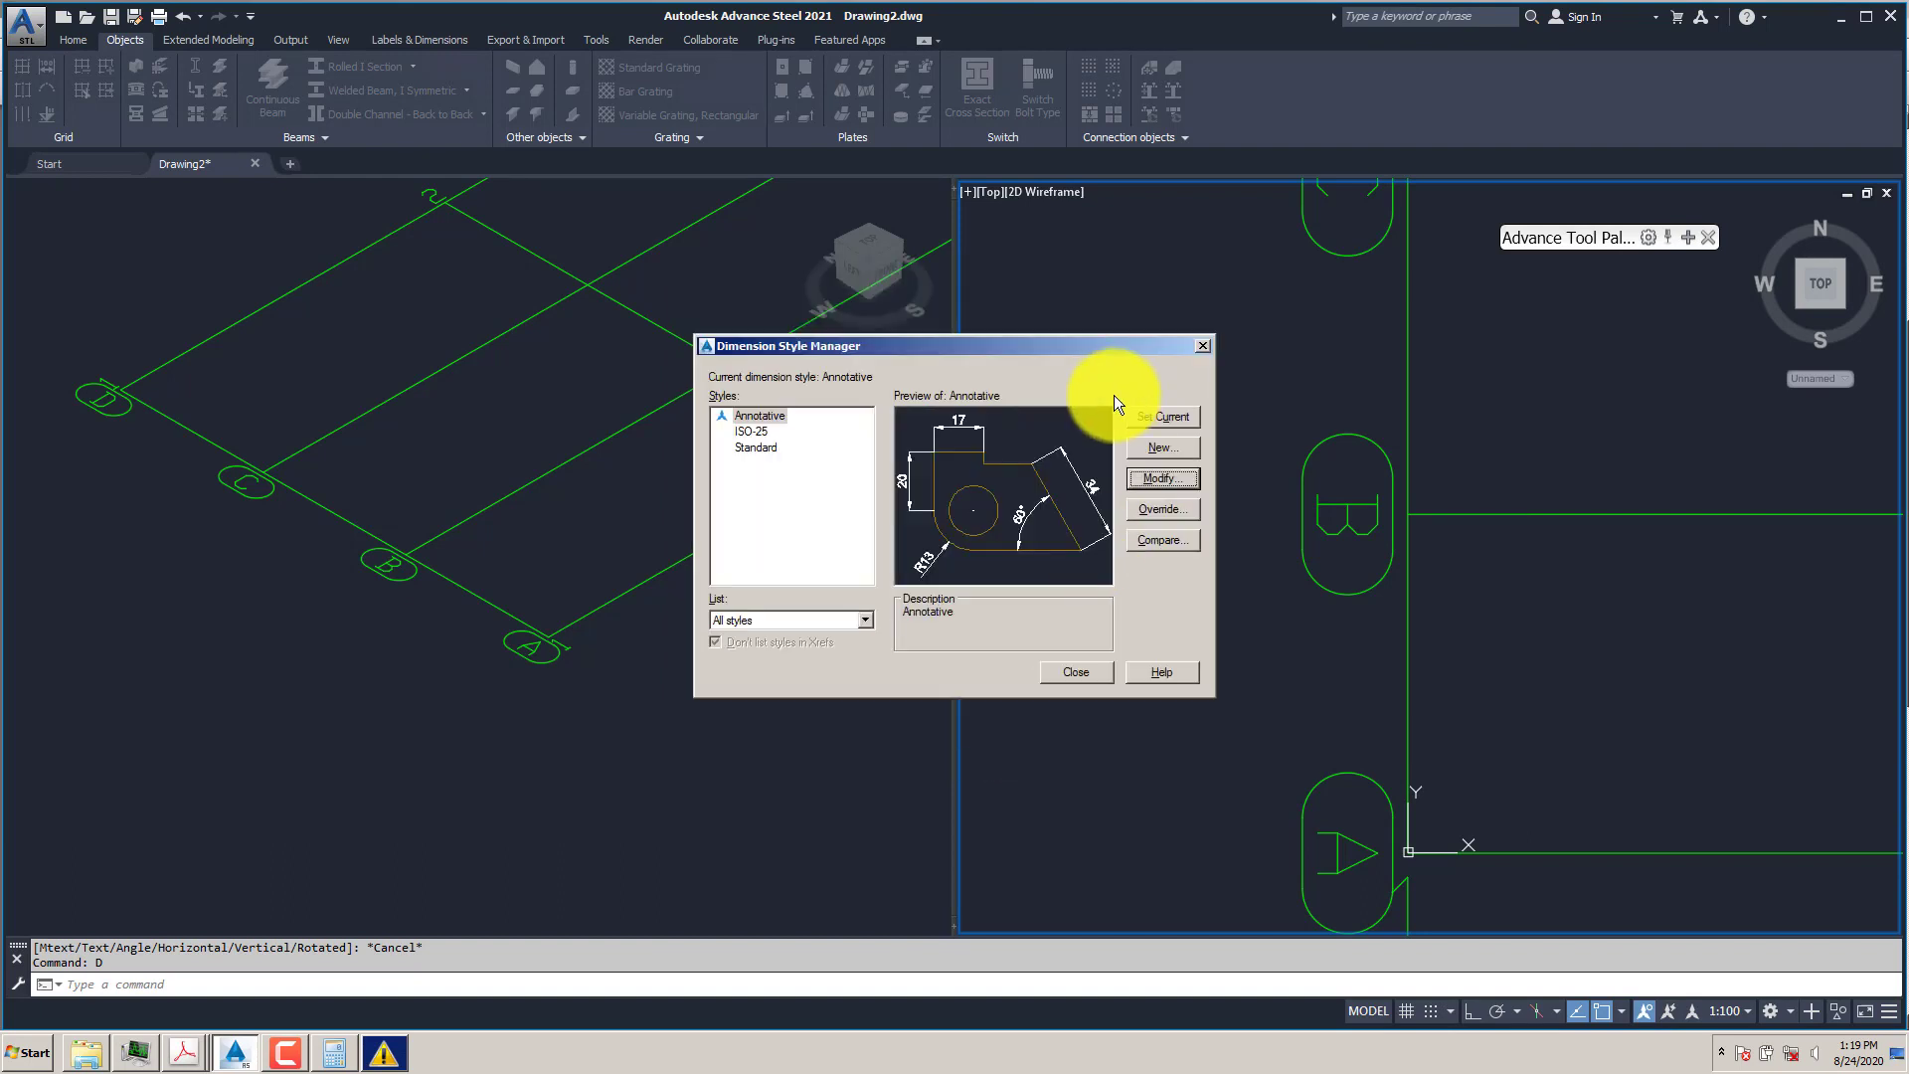
{"action": "left_click", "coordinate": [1076, 671]}
{"action": "type", "text": "DLI"}
{"action": "key", "text": "Return"}
{"action": "left_click", "coordinate": [1407, 851]}
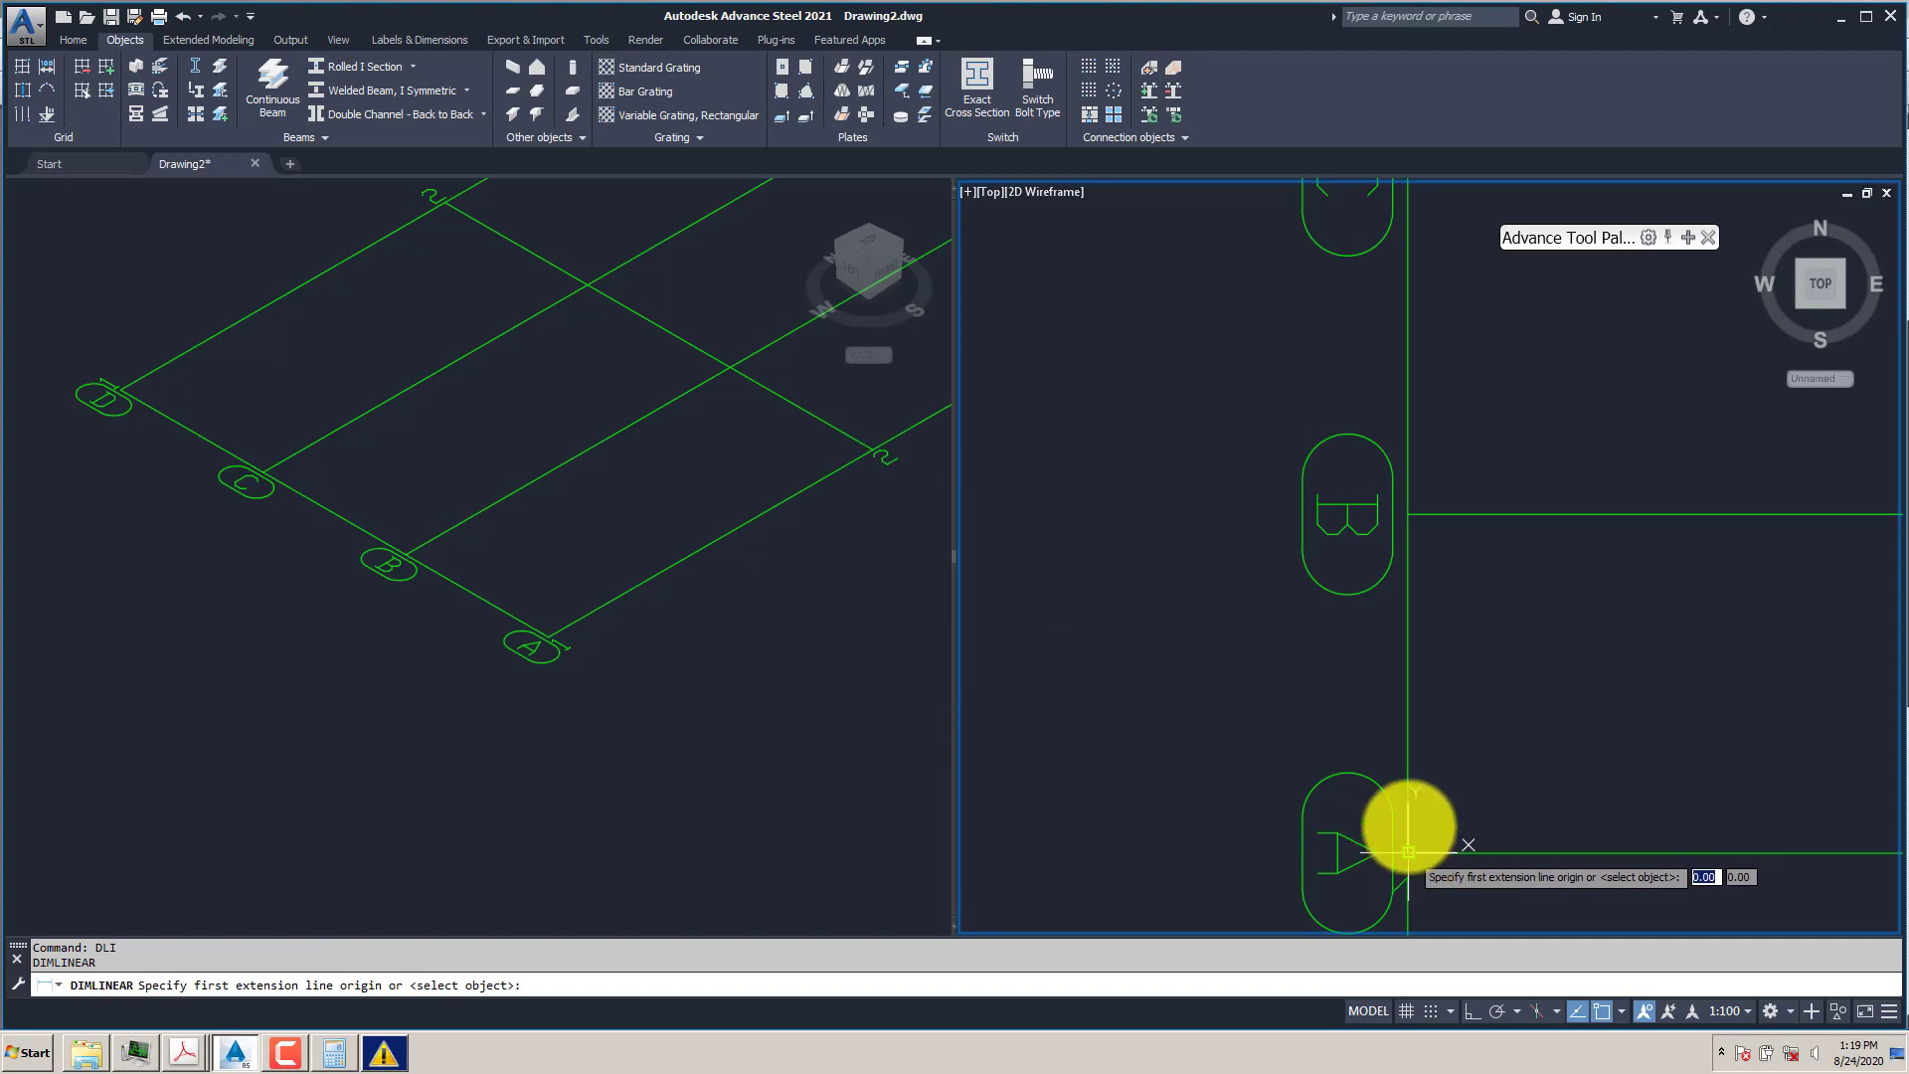
{"action": "left_click", "coordinate": [1407, 515]}
{"action": "key", "text": "Escape"}
- Place a vertical linear dimension between gridlines A and B at gridline 1, outside the axis labels
{"action": "key", "text": "Return"}
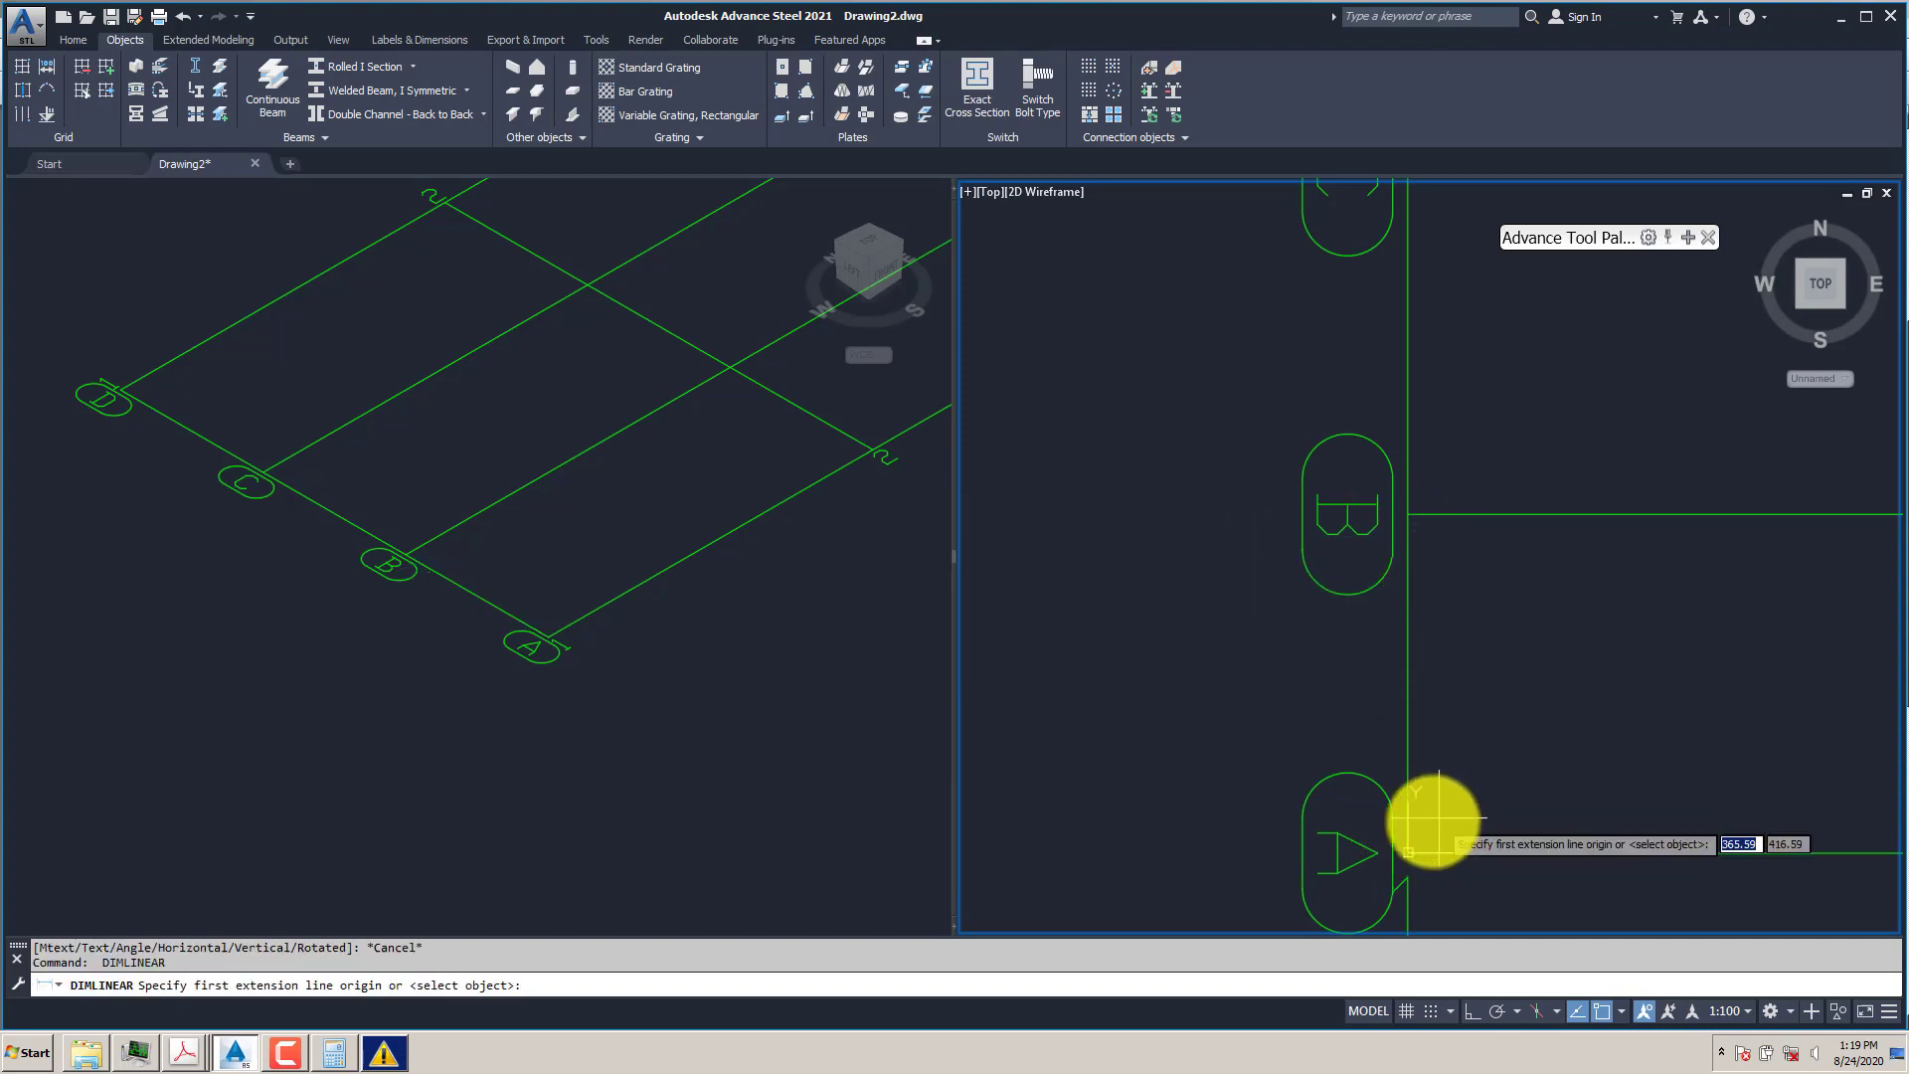
{"action": "left_click", "coordinate": [1408, 851]}
{"action": "left_click", "coordinate": [1417, 514]}
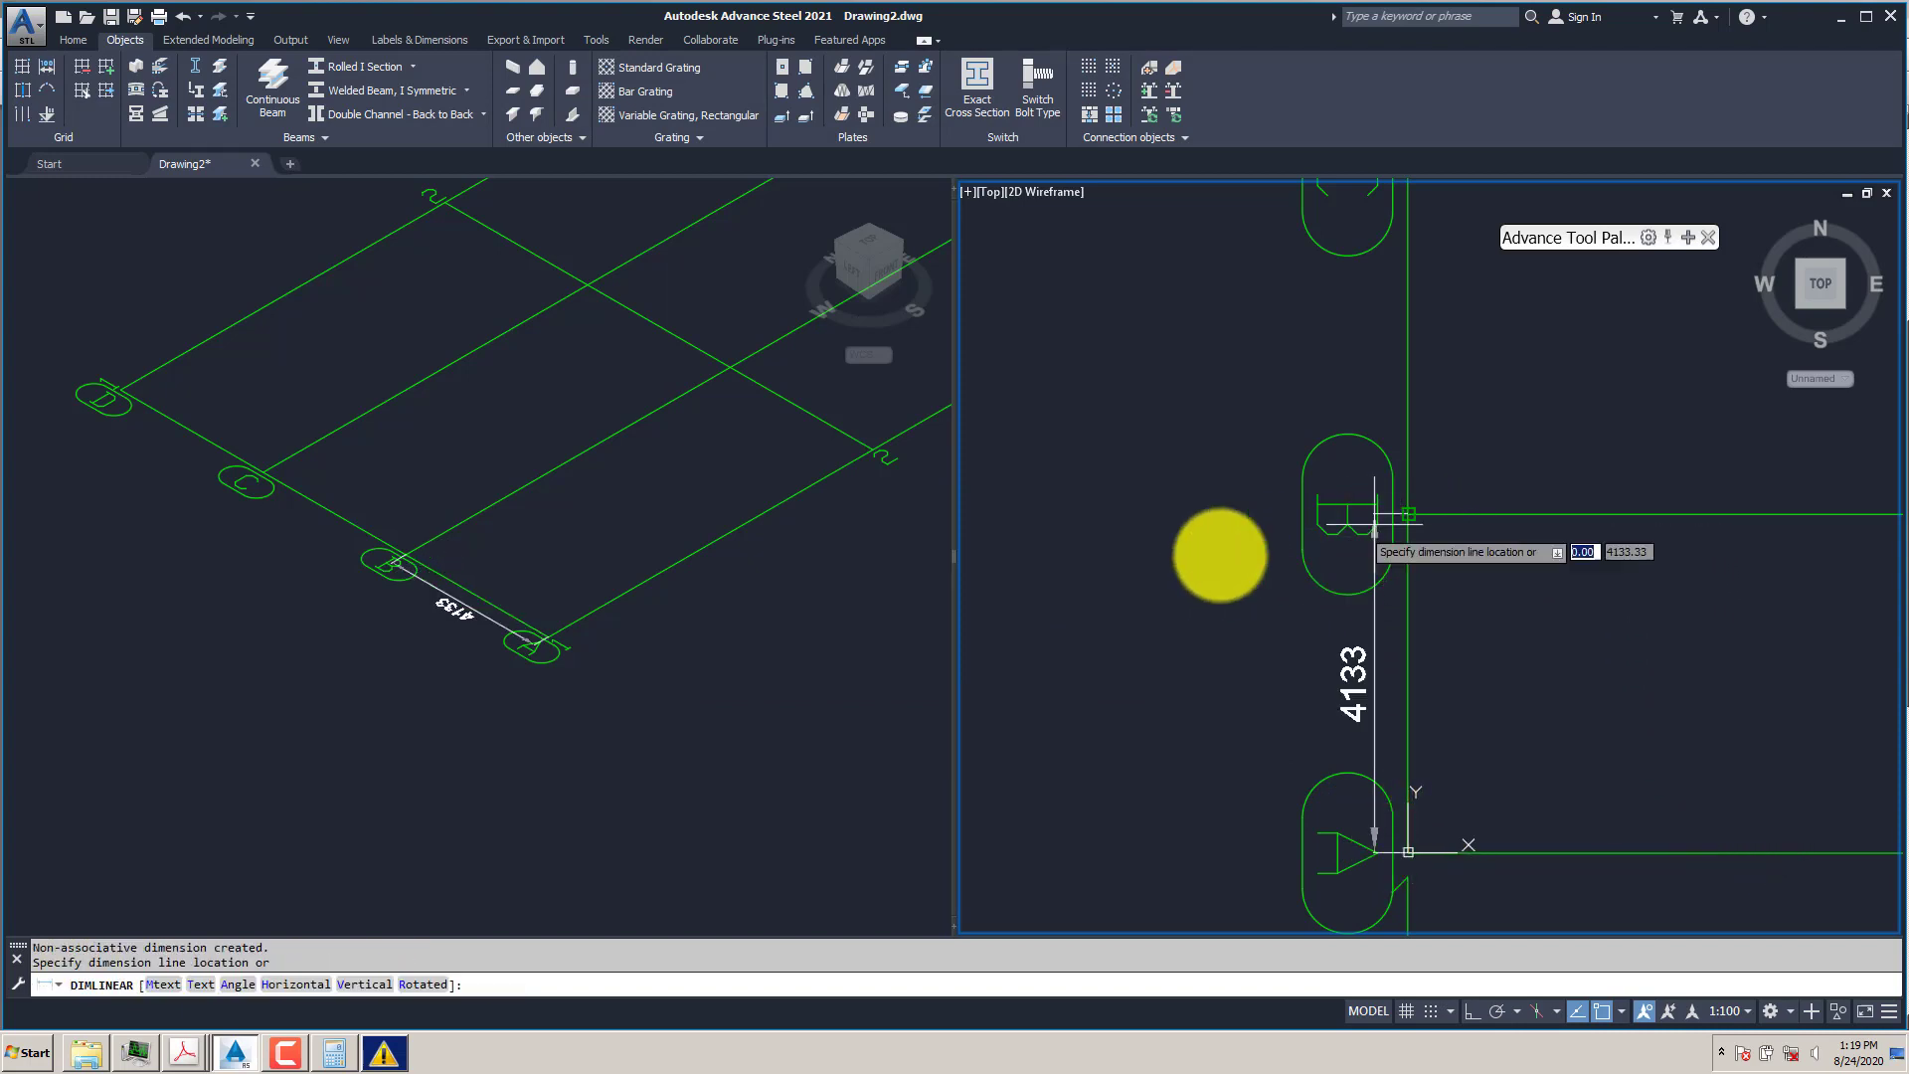
{"action": "left_click", "coordinate": [1148, 617]}
- Continue the A–B dimension to gridlines C and D with the continue dimension command
{"action": "scroll", "coordinate": [1149, 621], "scroll_direction": "down", "scroll_amount": 4}
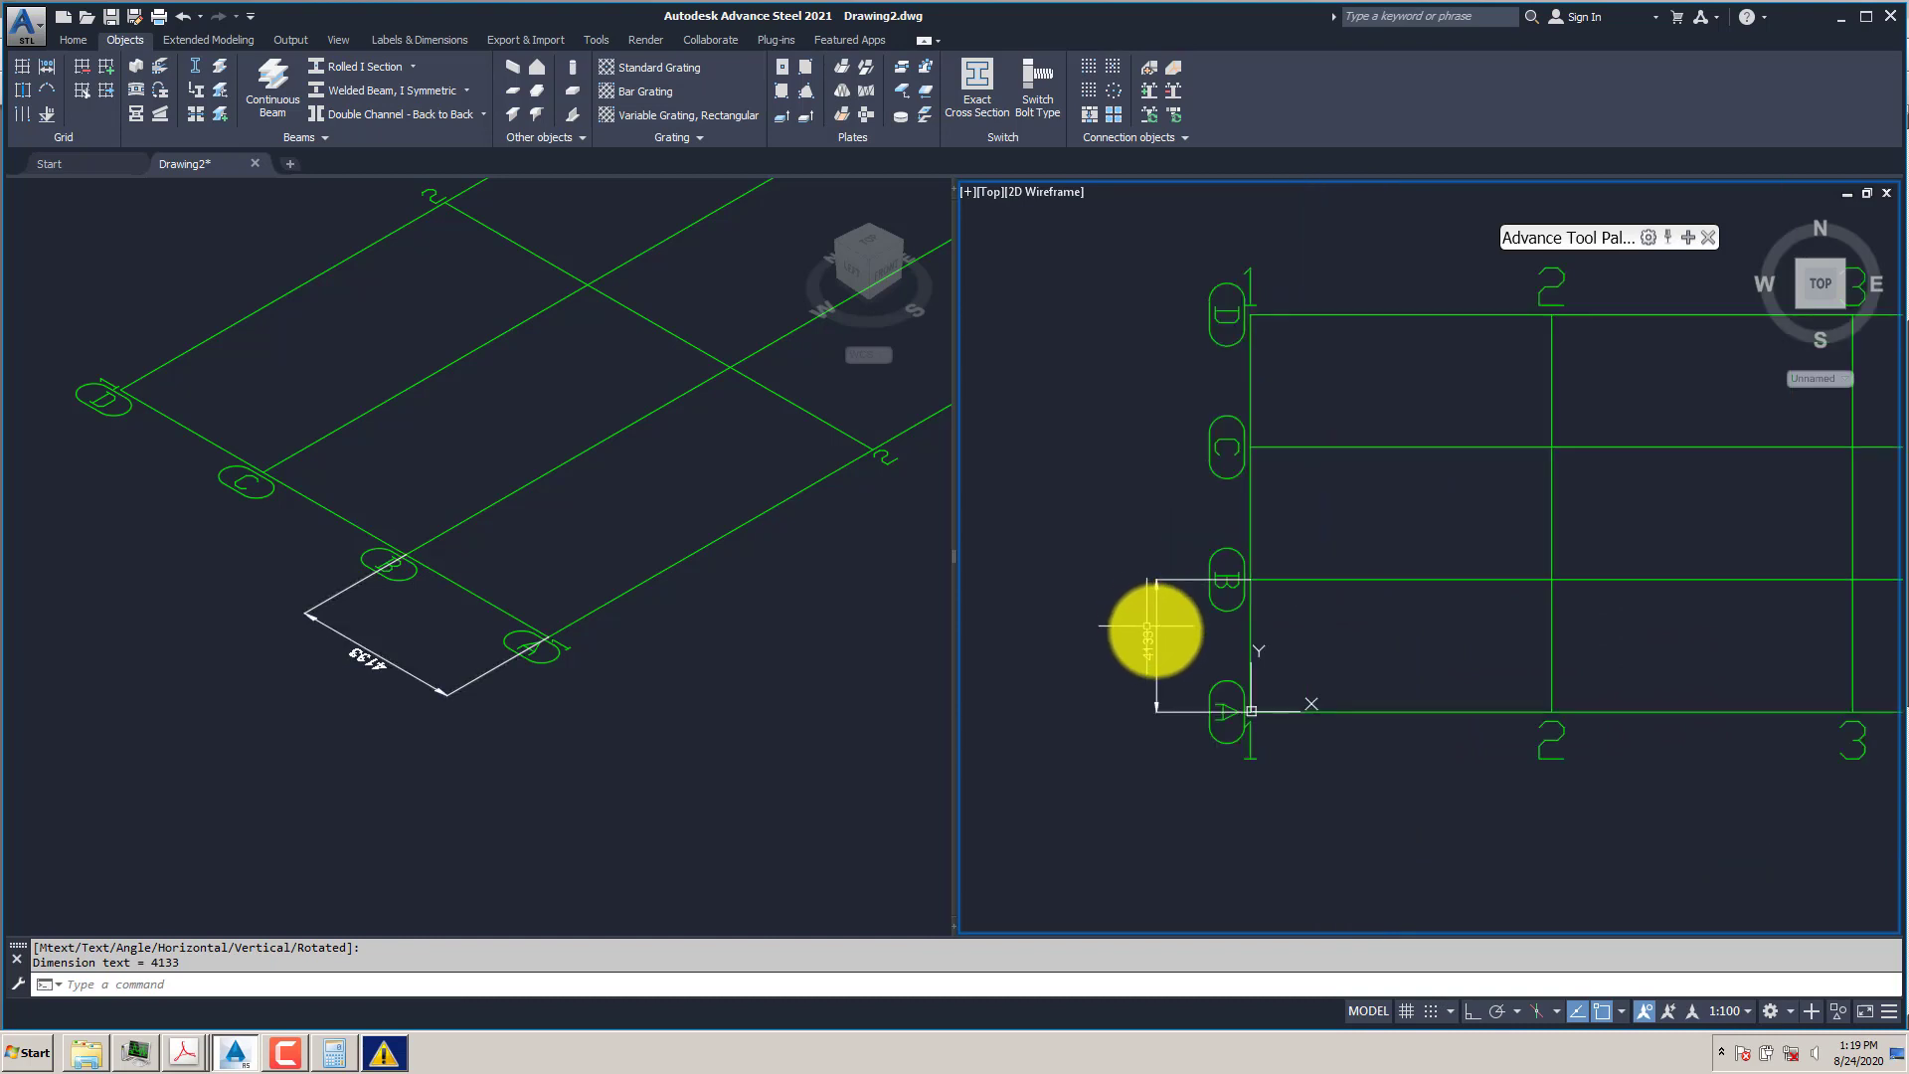
{"action": "scroll", "coordinate": [1215, 580], "scroll_direction": "up", "scroll_amount": 2}
{"action": "type", "text": "o"}
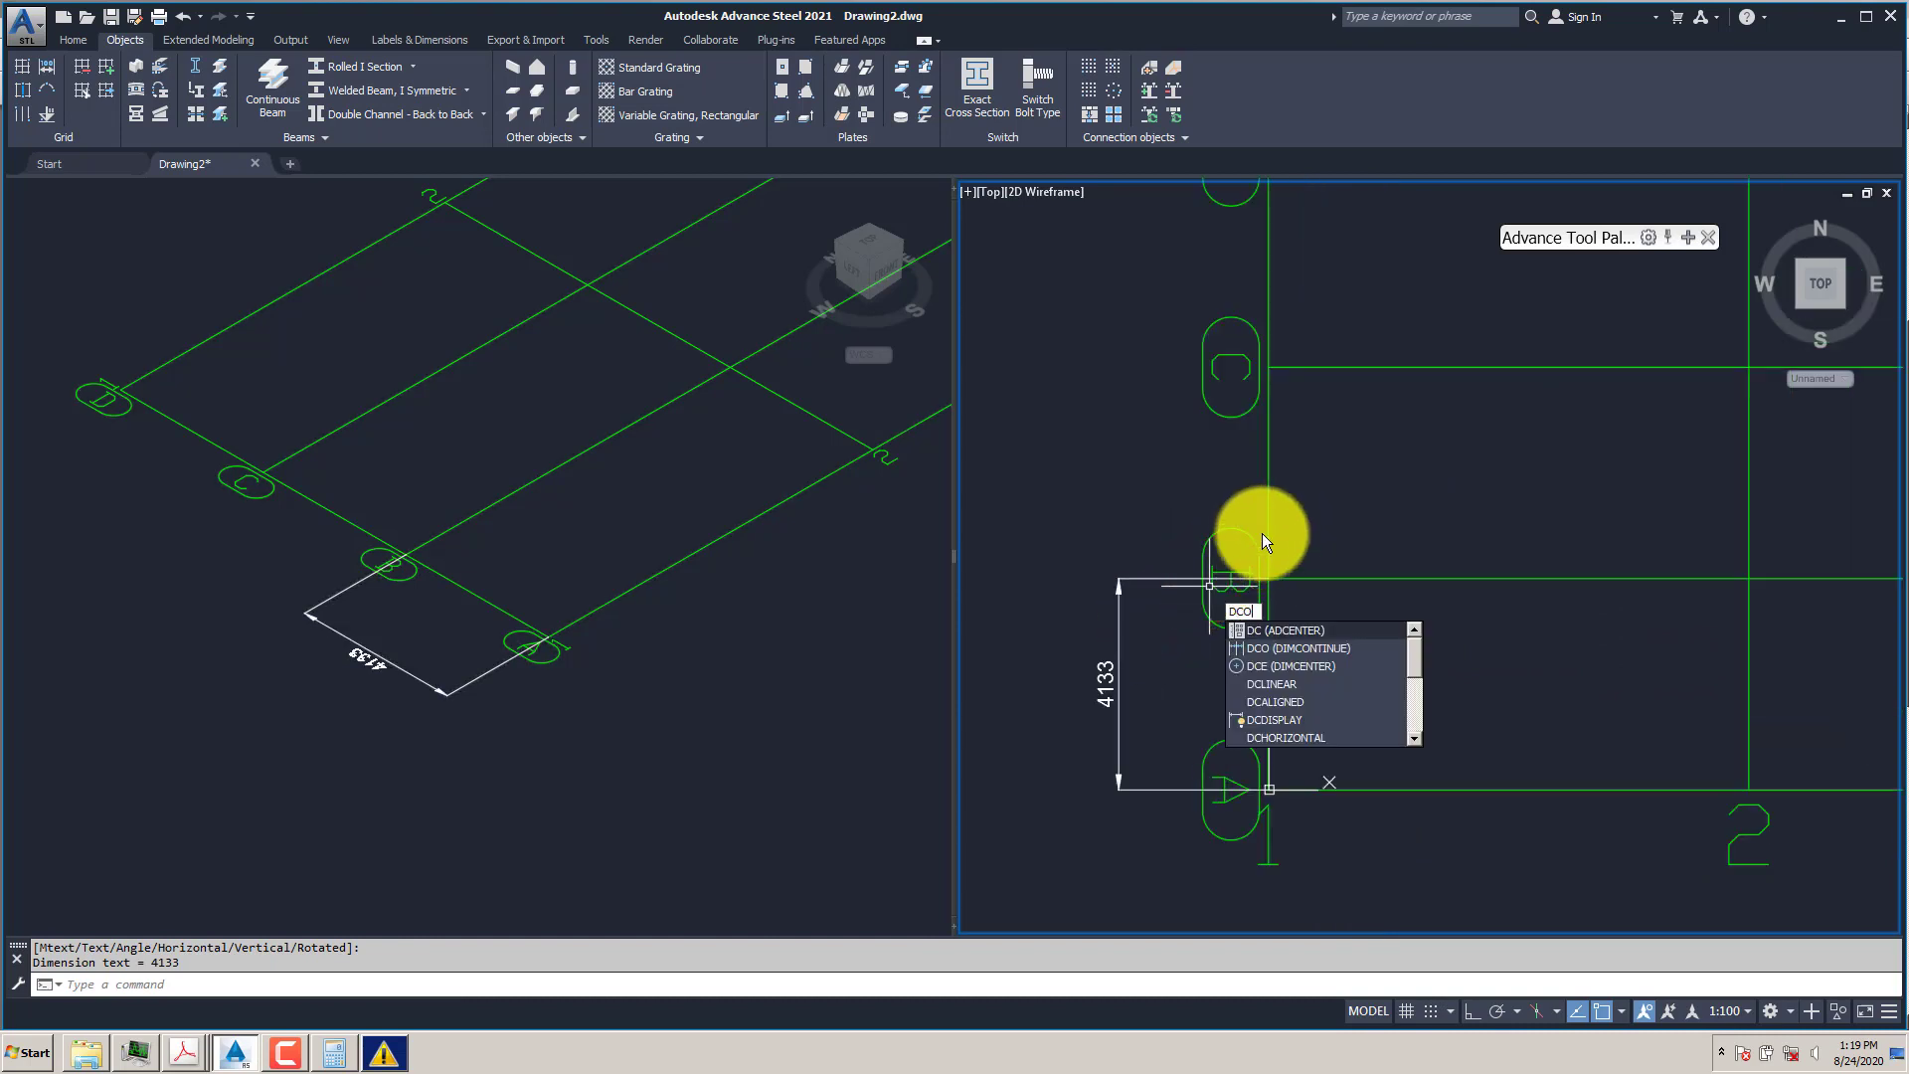
{"action": "key", "text": "Return"}
{"action": "scroll", "coordinate": [1253, 408], "scroll_direction": "down", "scroll_amount": 2}
{"action": "scroll", "coordinate": [1261, 318], "scroll_direction": "up", "scroll_amount": 2}
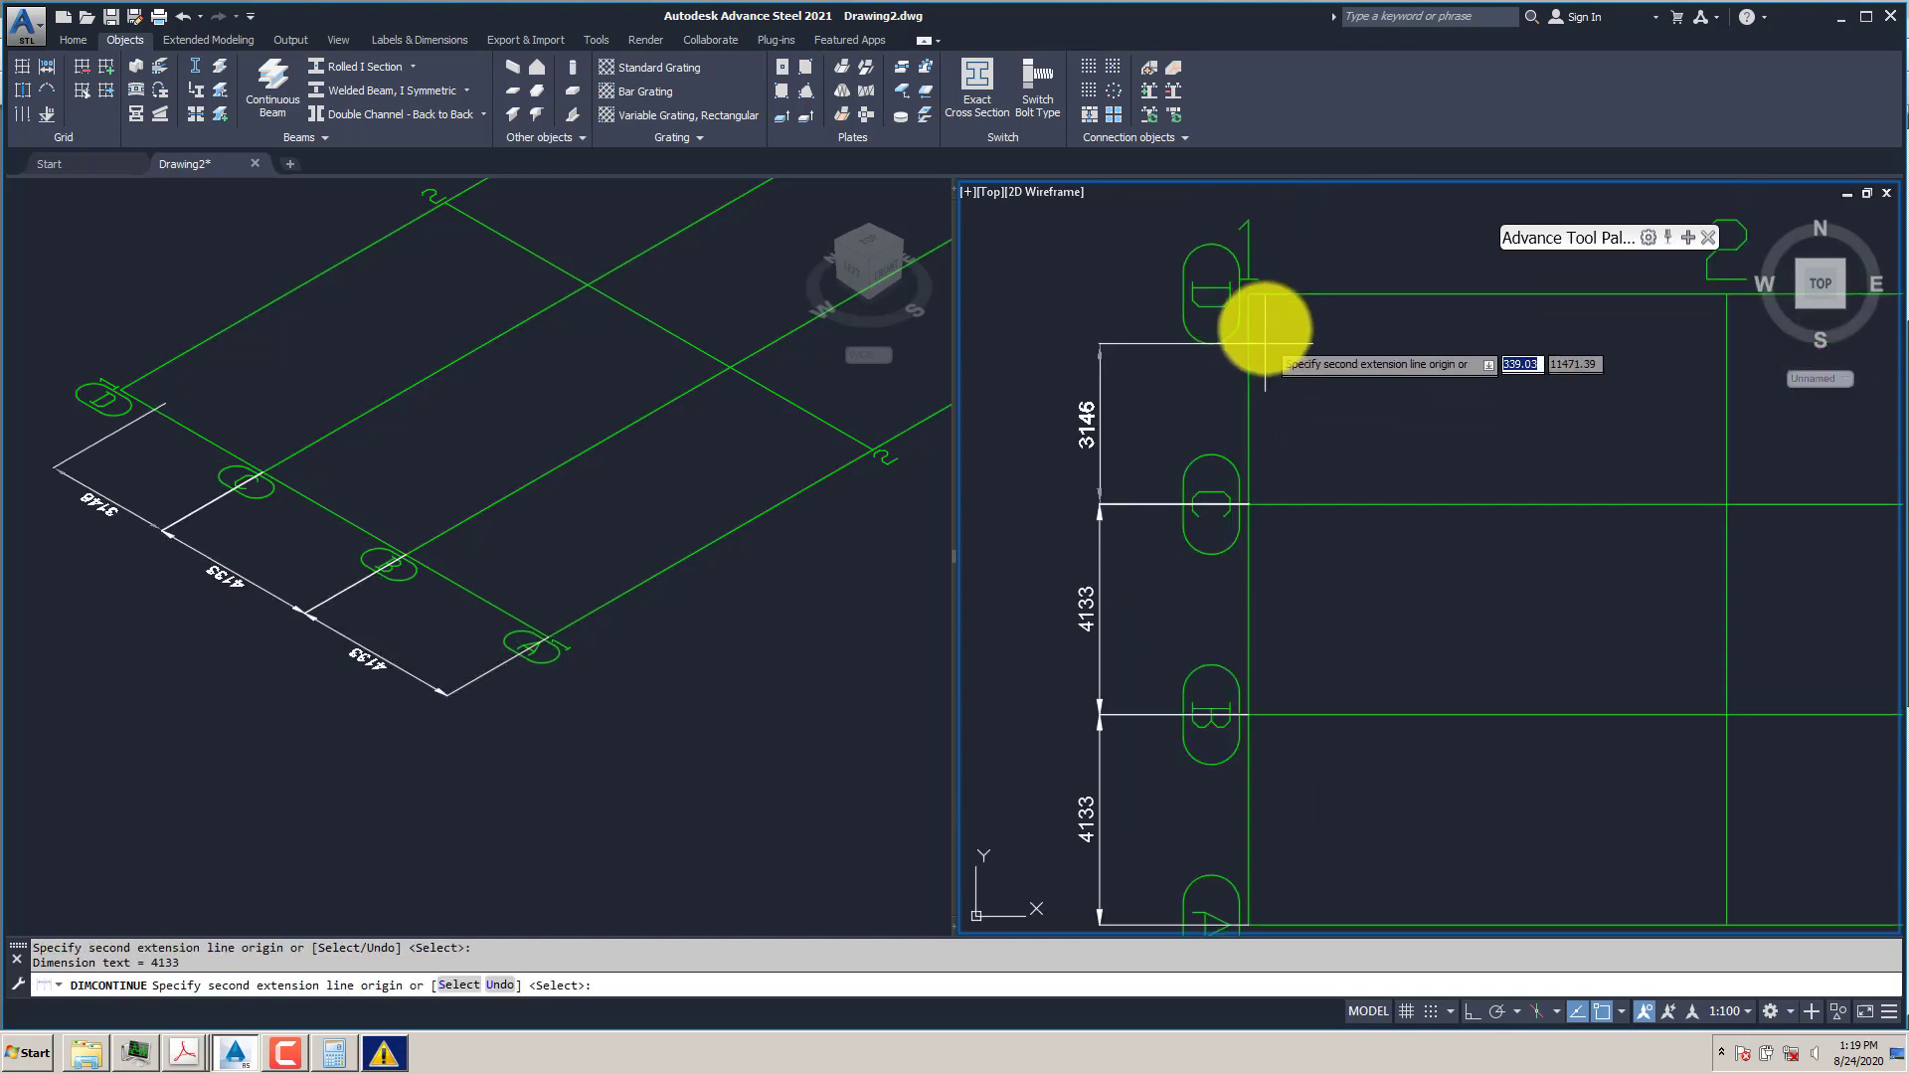
{"action": "key", "text": "Escape"}
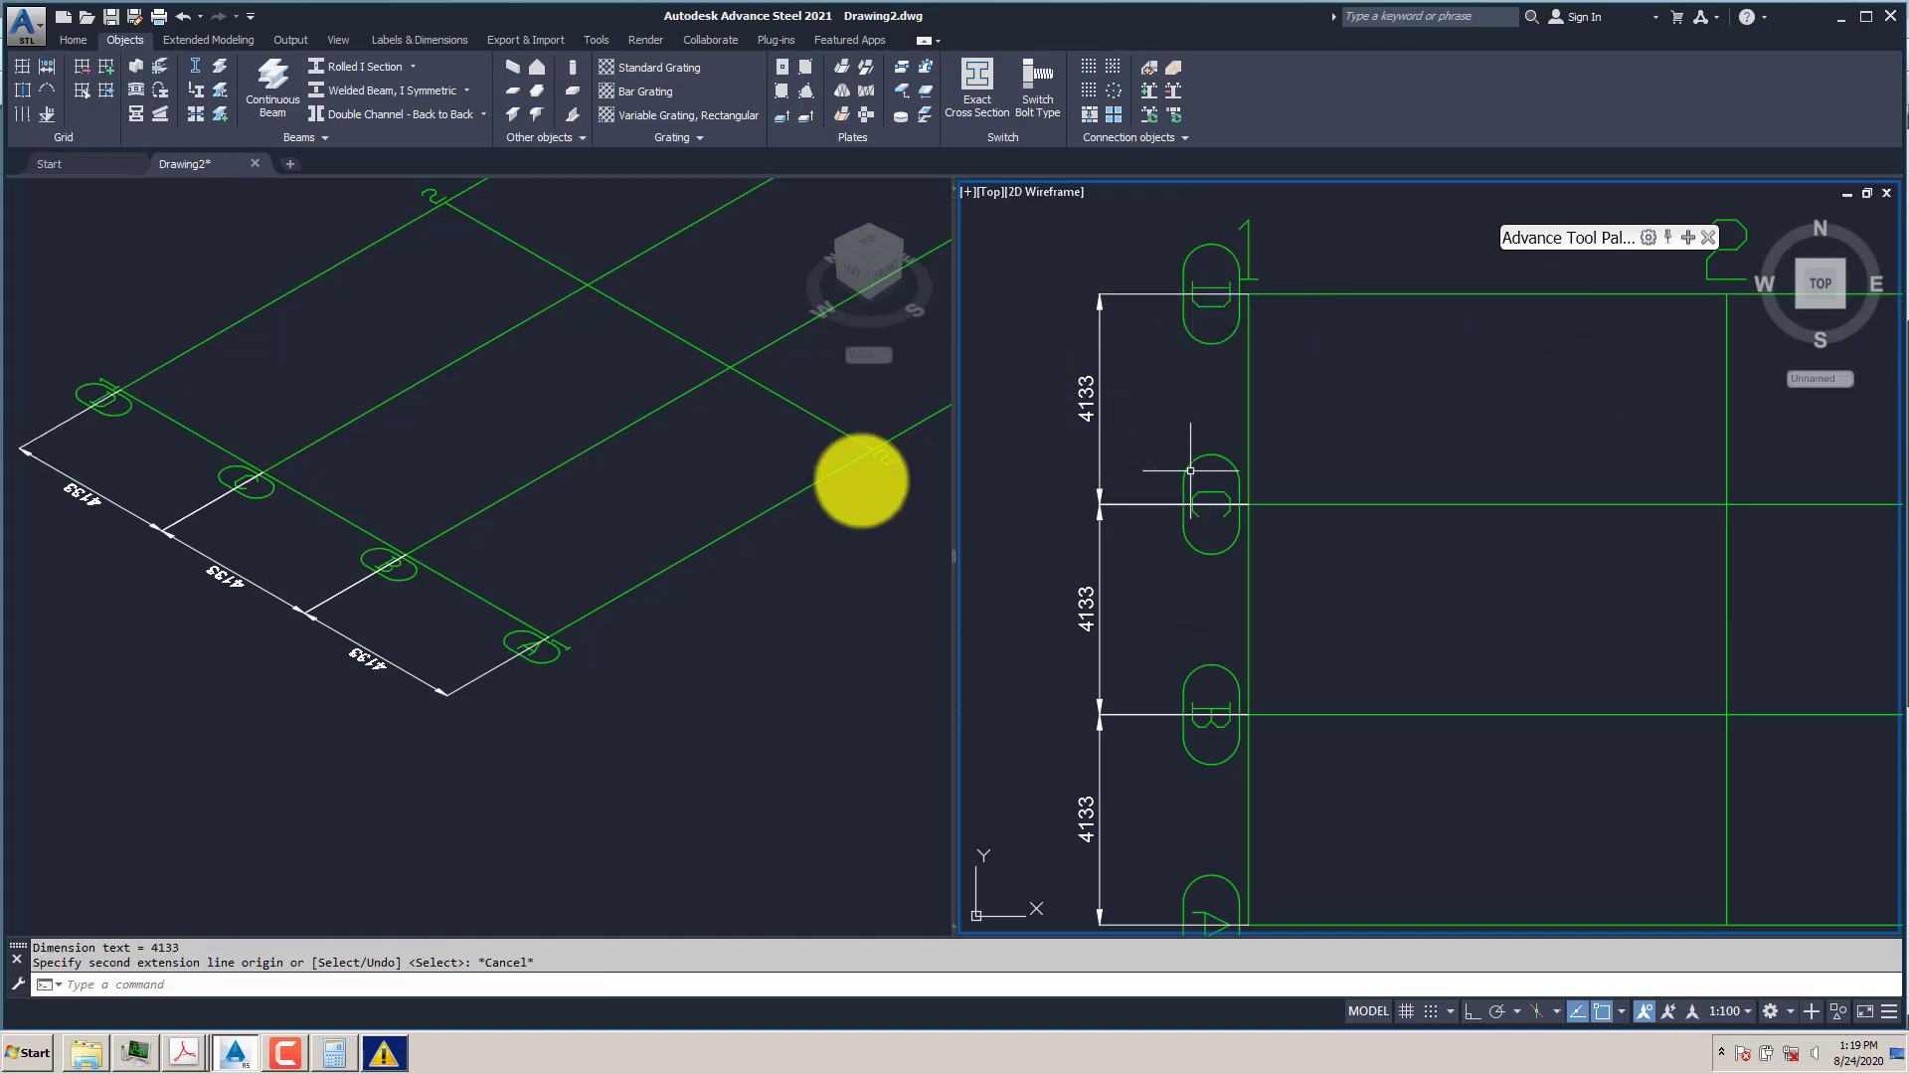
- Switch to Adobe Acrobat to check the spacing of gridlines A to D on the bag filter plan, and return to Advance Steel
{"action": "left_click", "coordinate": [290, 919]}
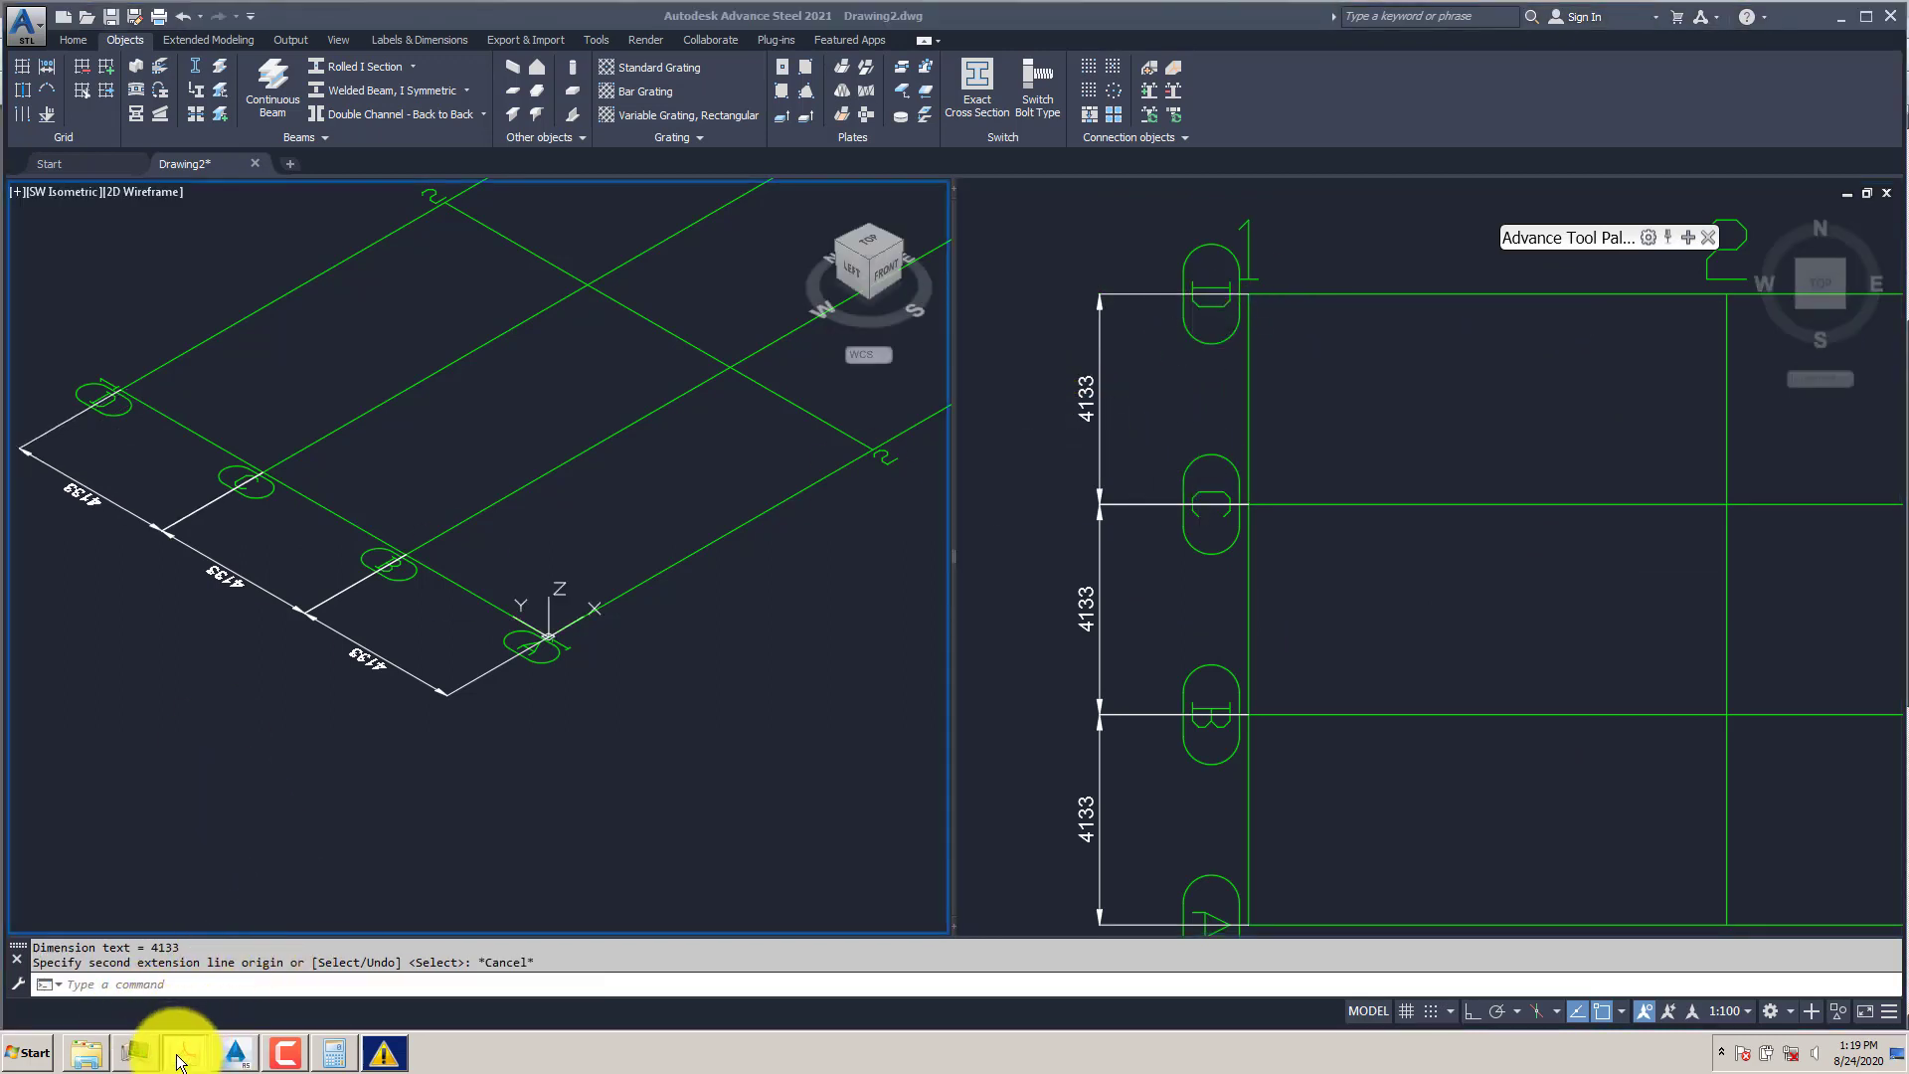
{"action": "mouse_move", "coordinate": [184, 1052]}
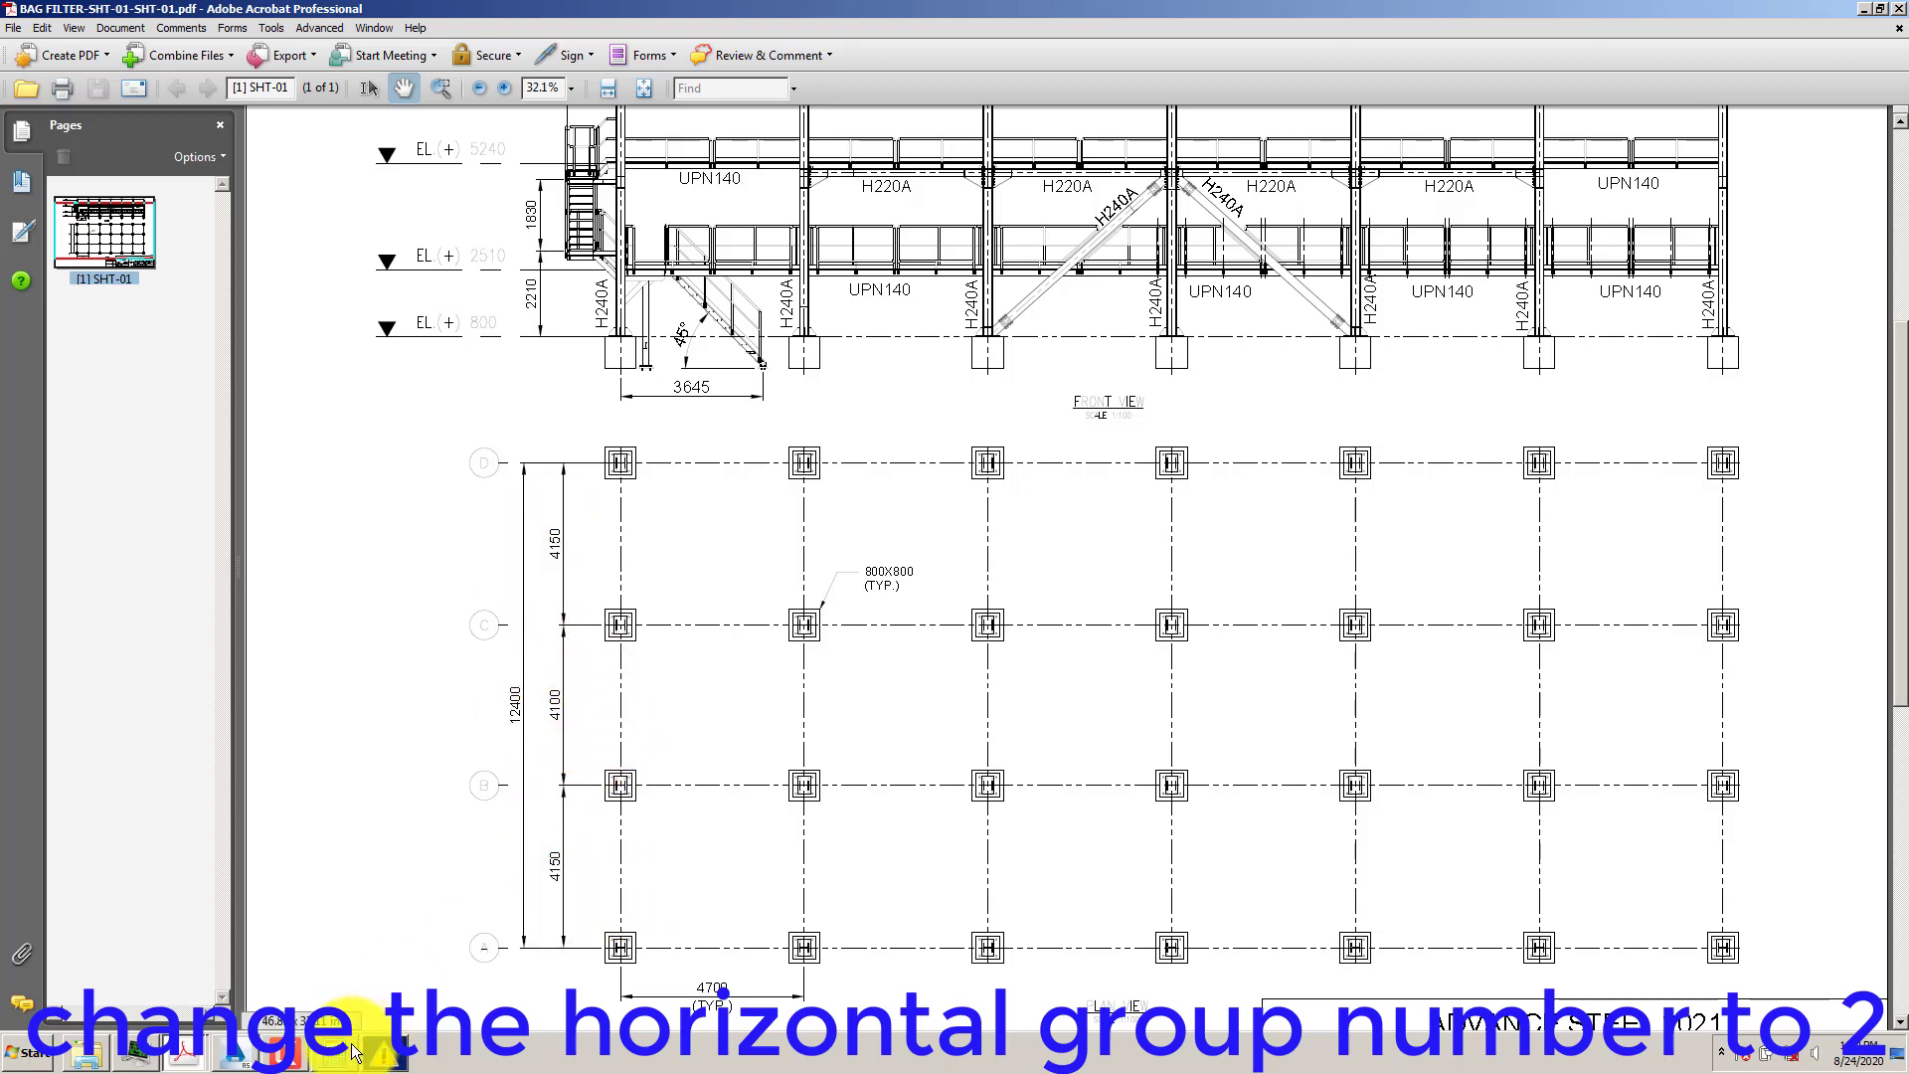
{"action": "left_click", "coordinate": [235, 1051]}
- Set the number of axes in group 1 of the lettered gridlines to 2 in their Advance properties
{"action": "middle_click_drag", "start_coordinate": [794, 646], "coordinate": [811, 741]}
{"action": "left_click", "coordinate": [634, 532]}
{"action": "right_click", "coordinate": [633, 532]}
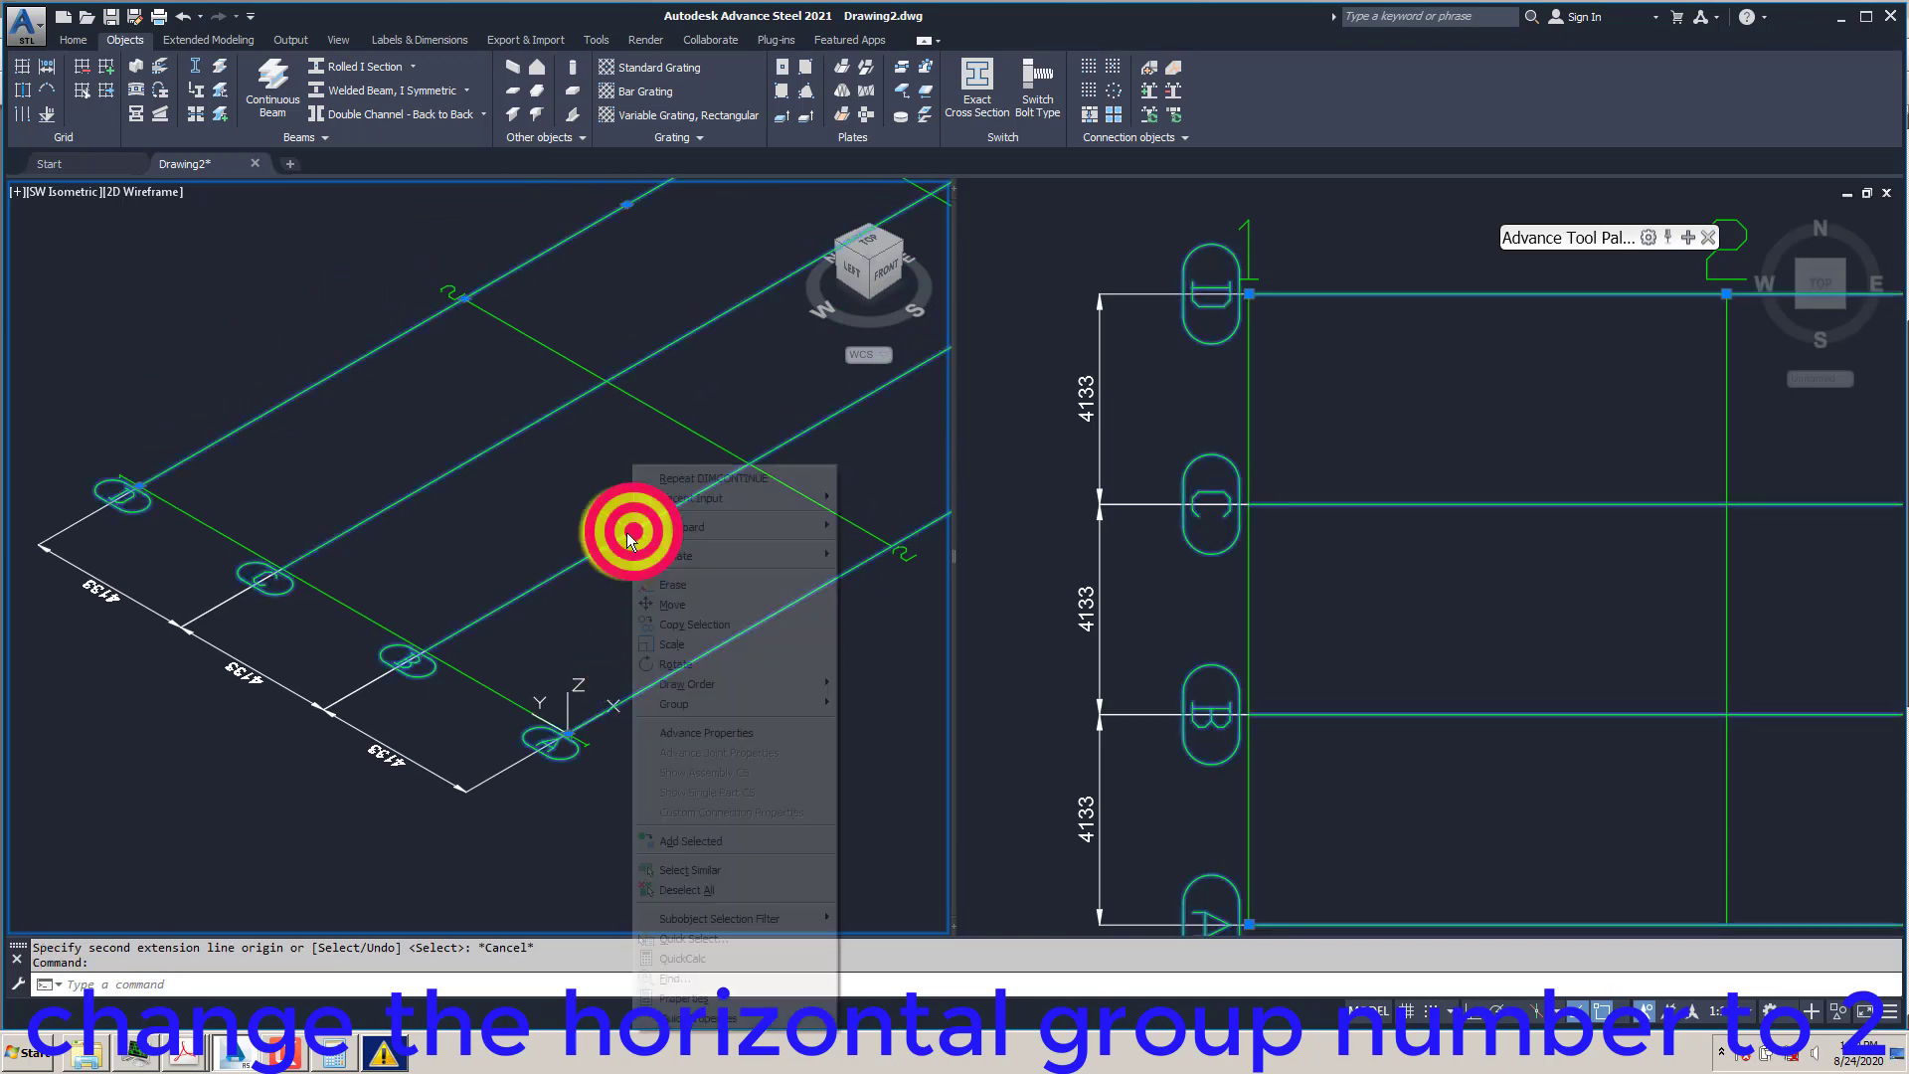
{"action": "left_click", "coordinate": [682, 730]}
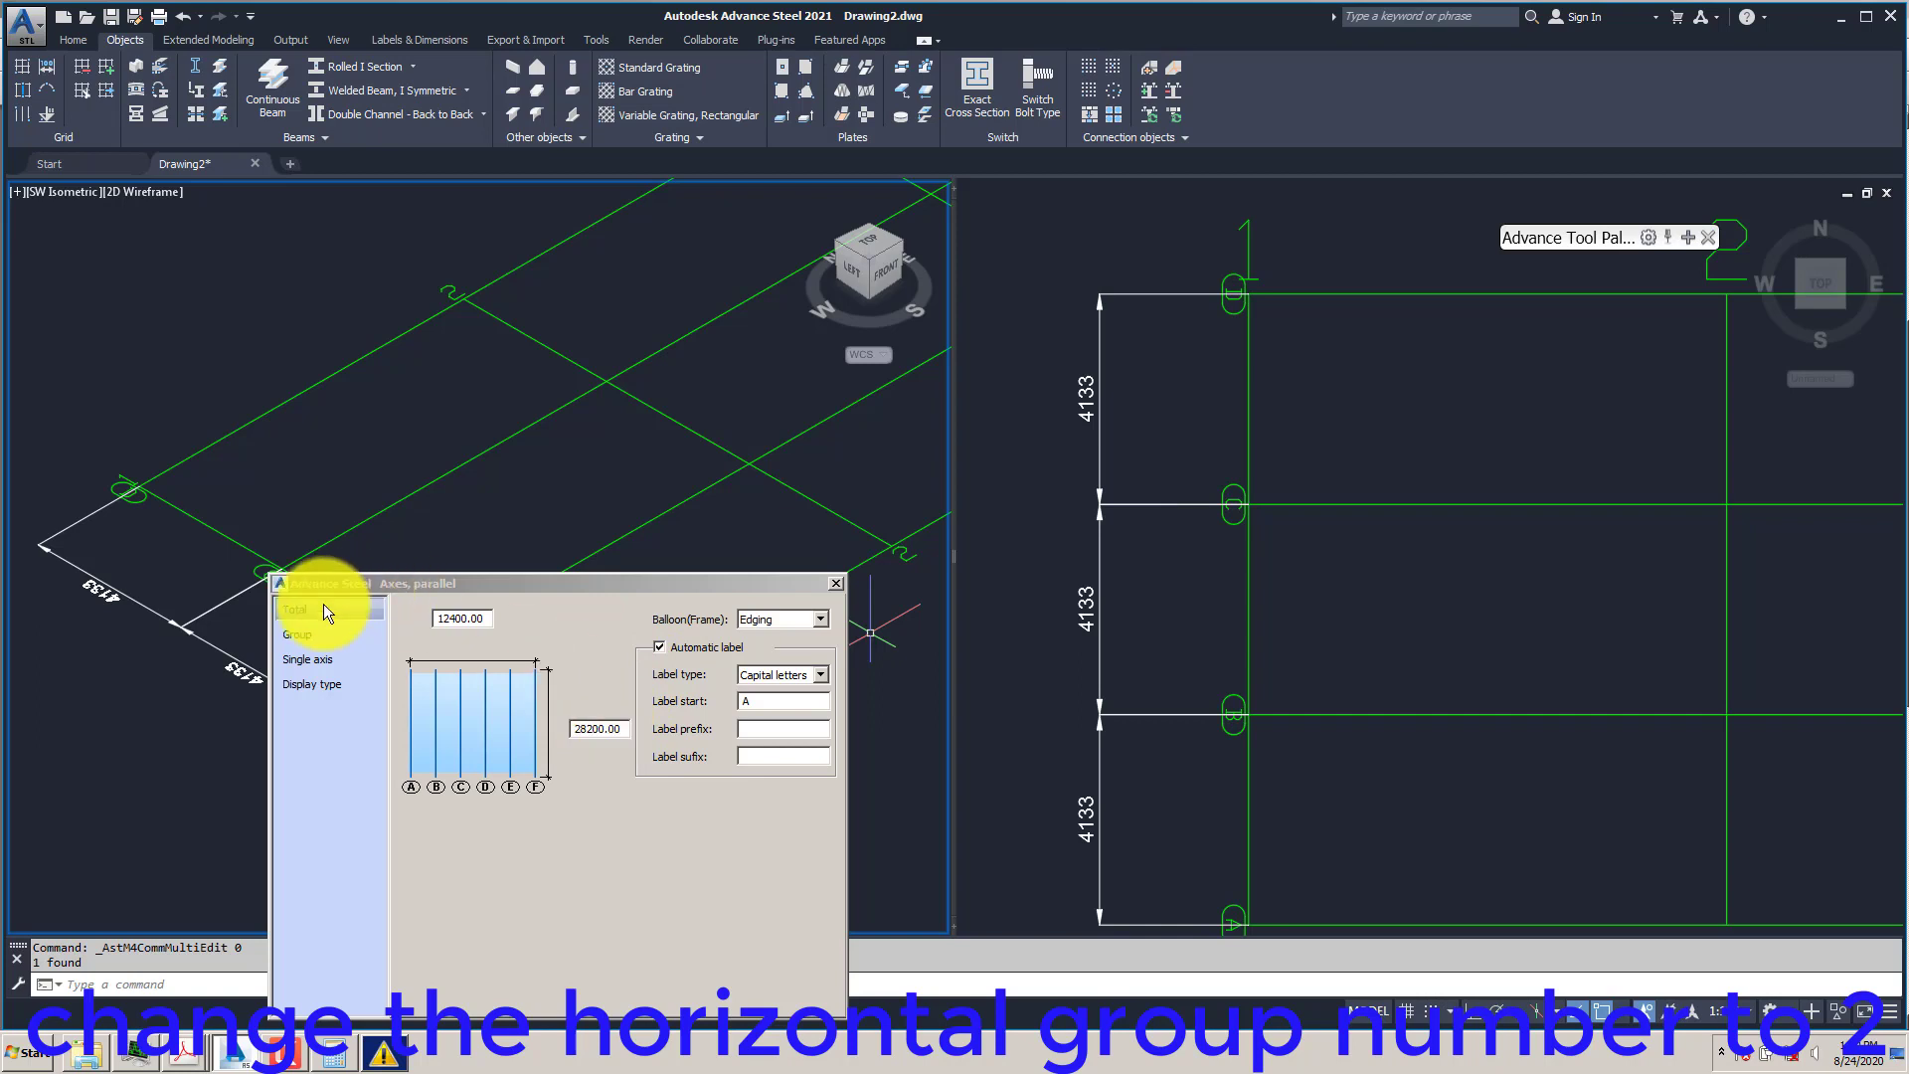
{"action": "left_click", "coordinate": [332, 632]}
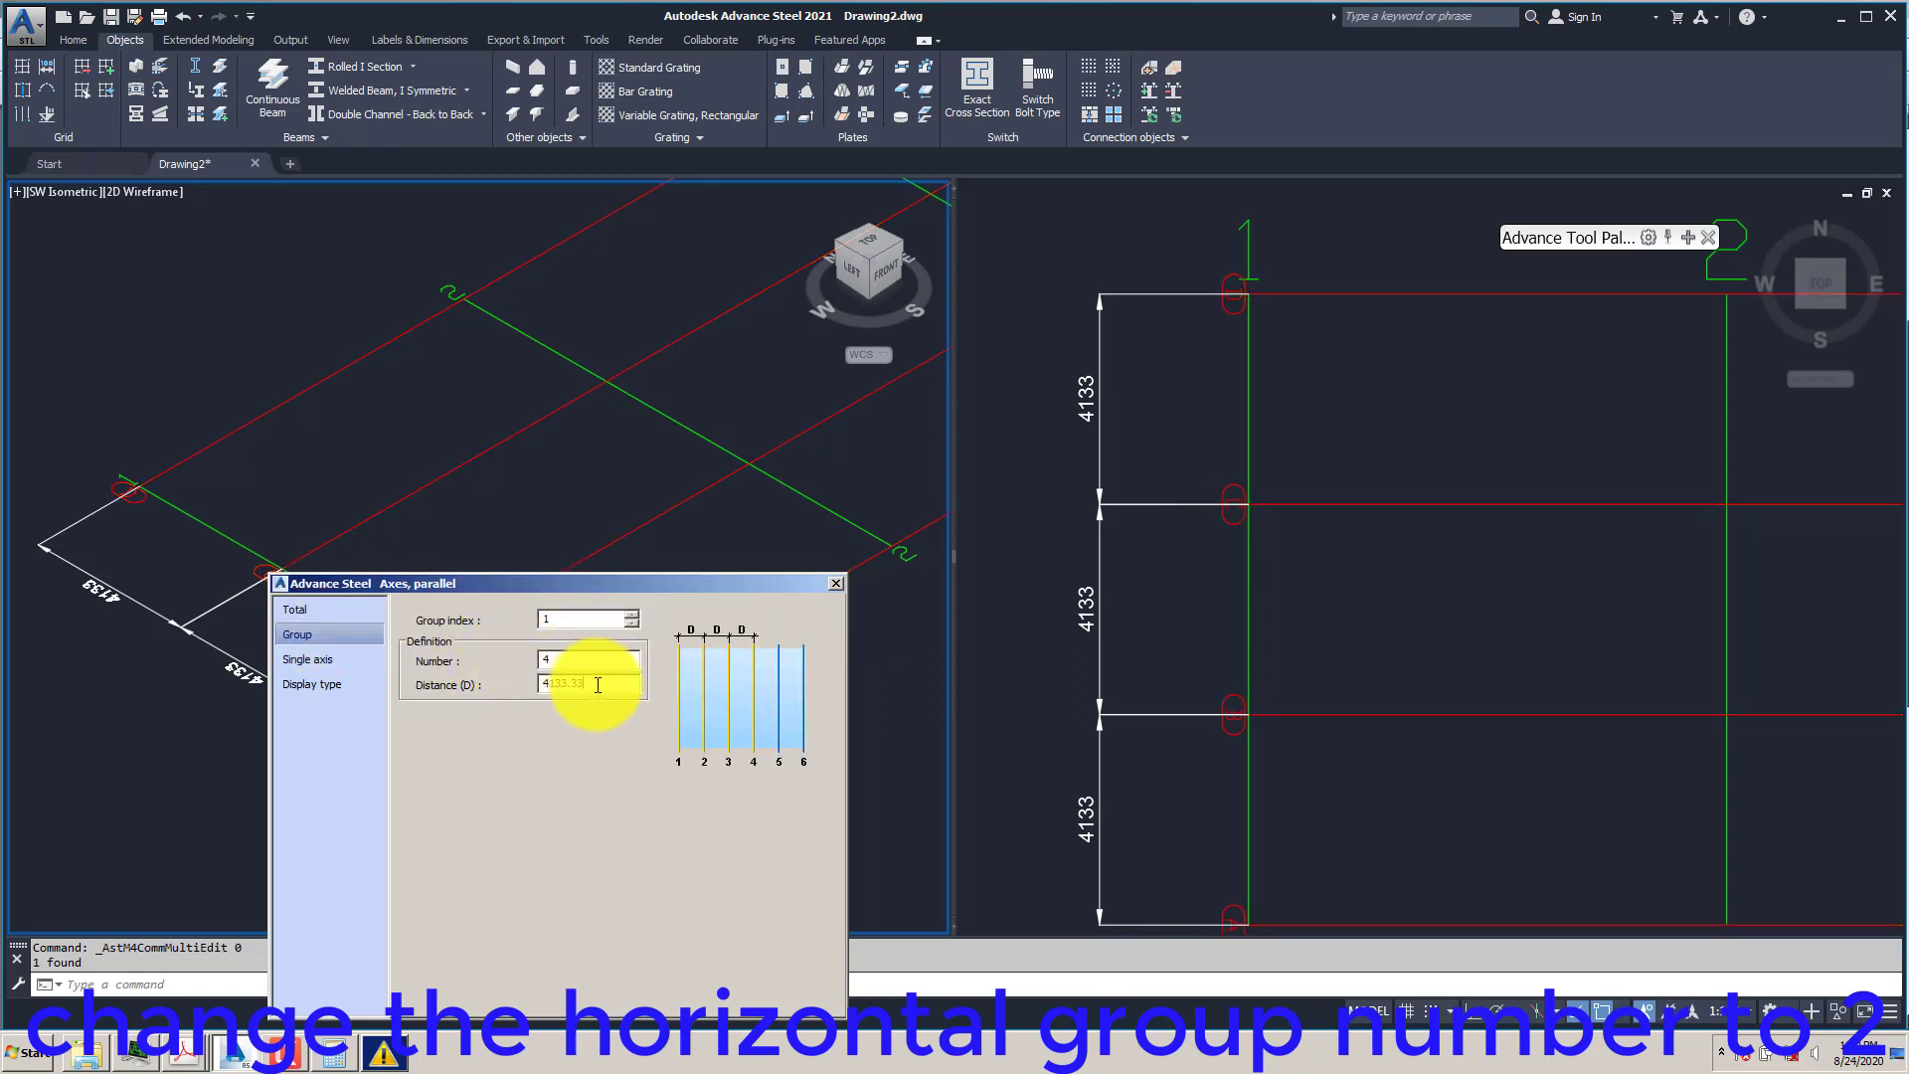
{"action": "double_click", "coordinate": [554, 662]}
{"action": "type", "text": "2"}
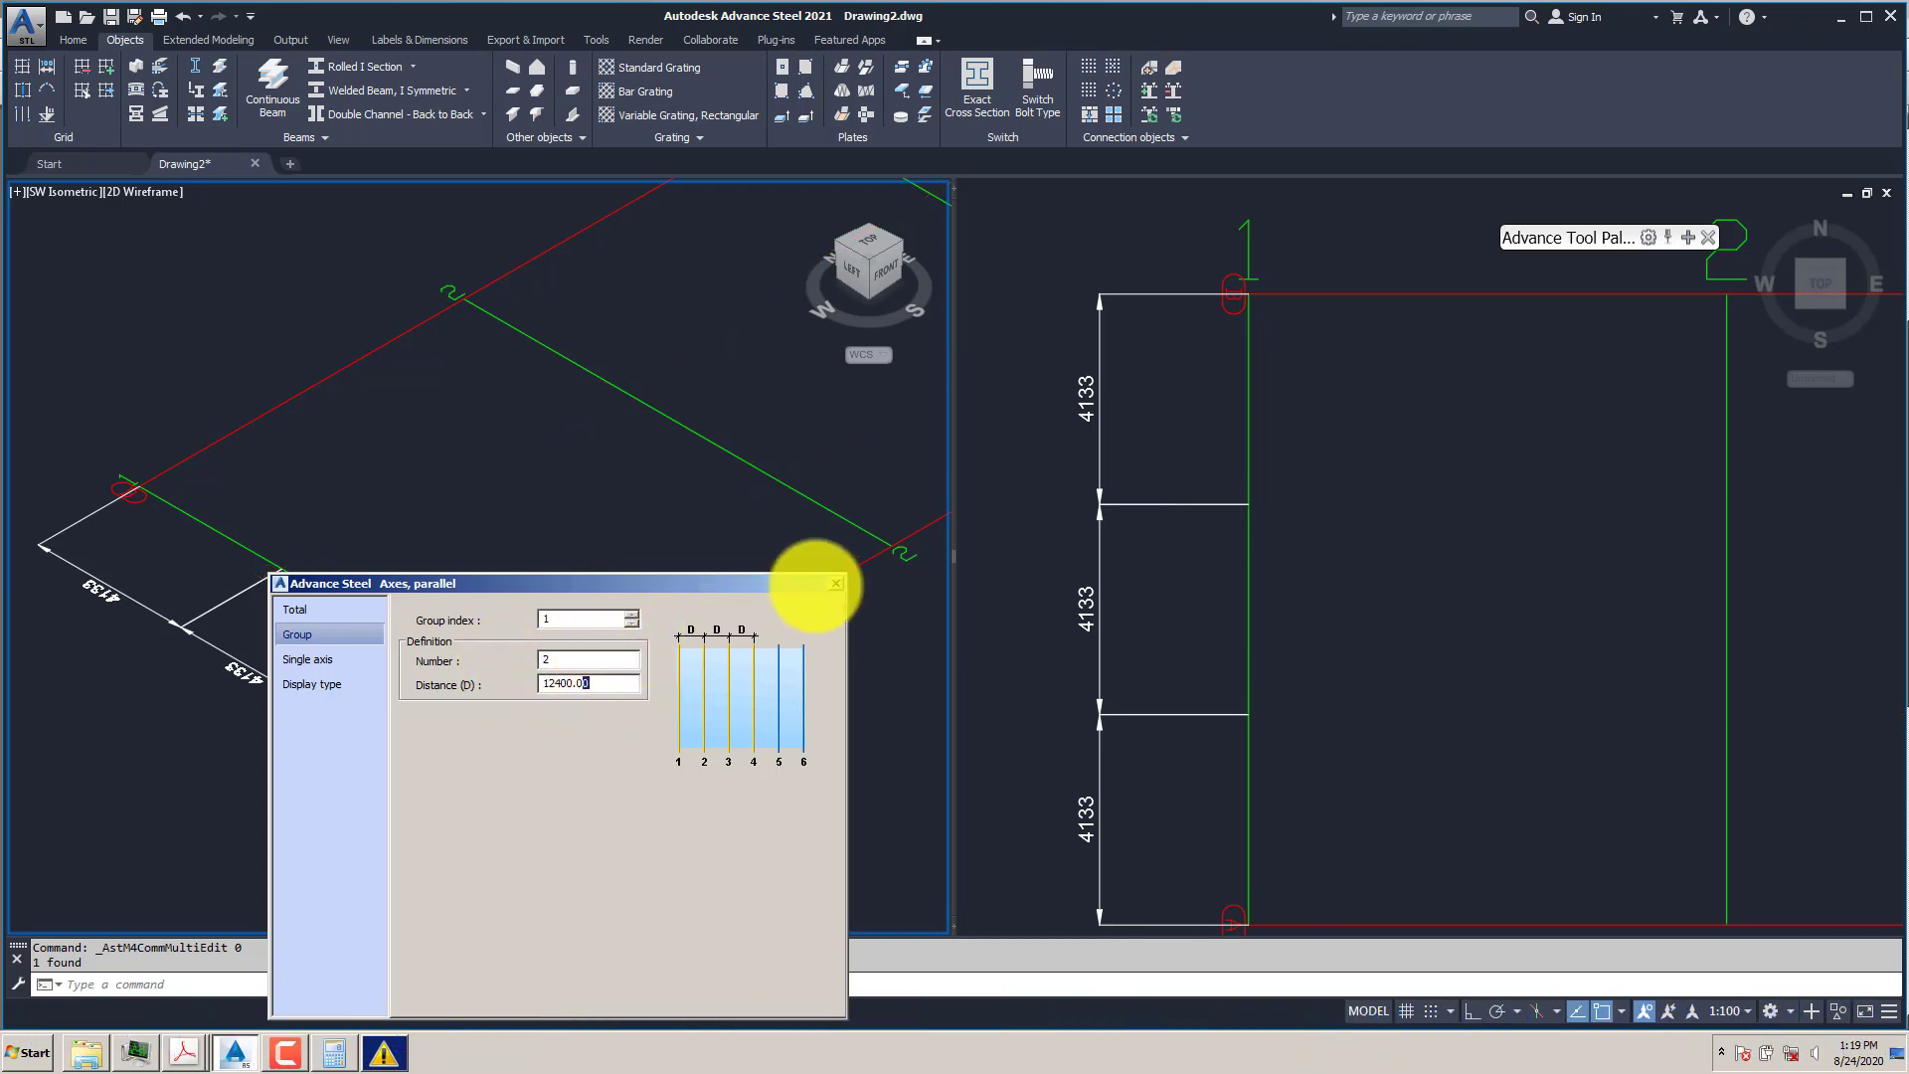
{"action": "left_click", "coordinate": [834, 582]}
{"action": "scroll", "coordinate": [447, 597], "scroll_direction": "down", "scroll_amount": 2}
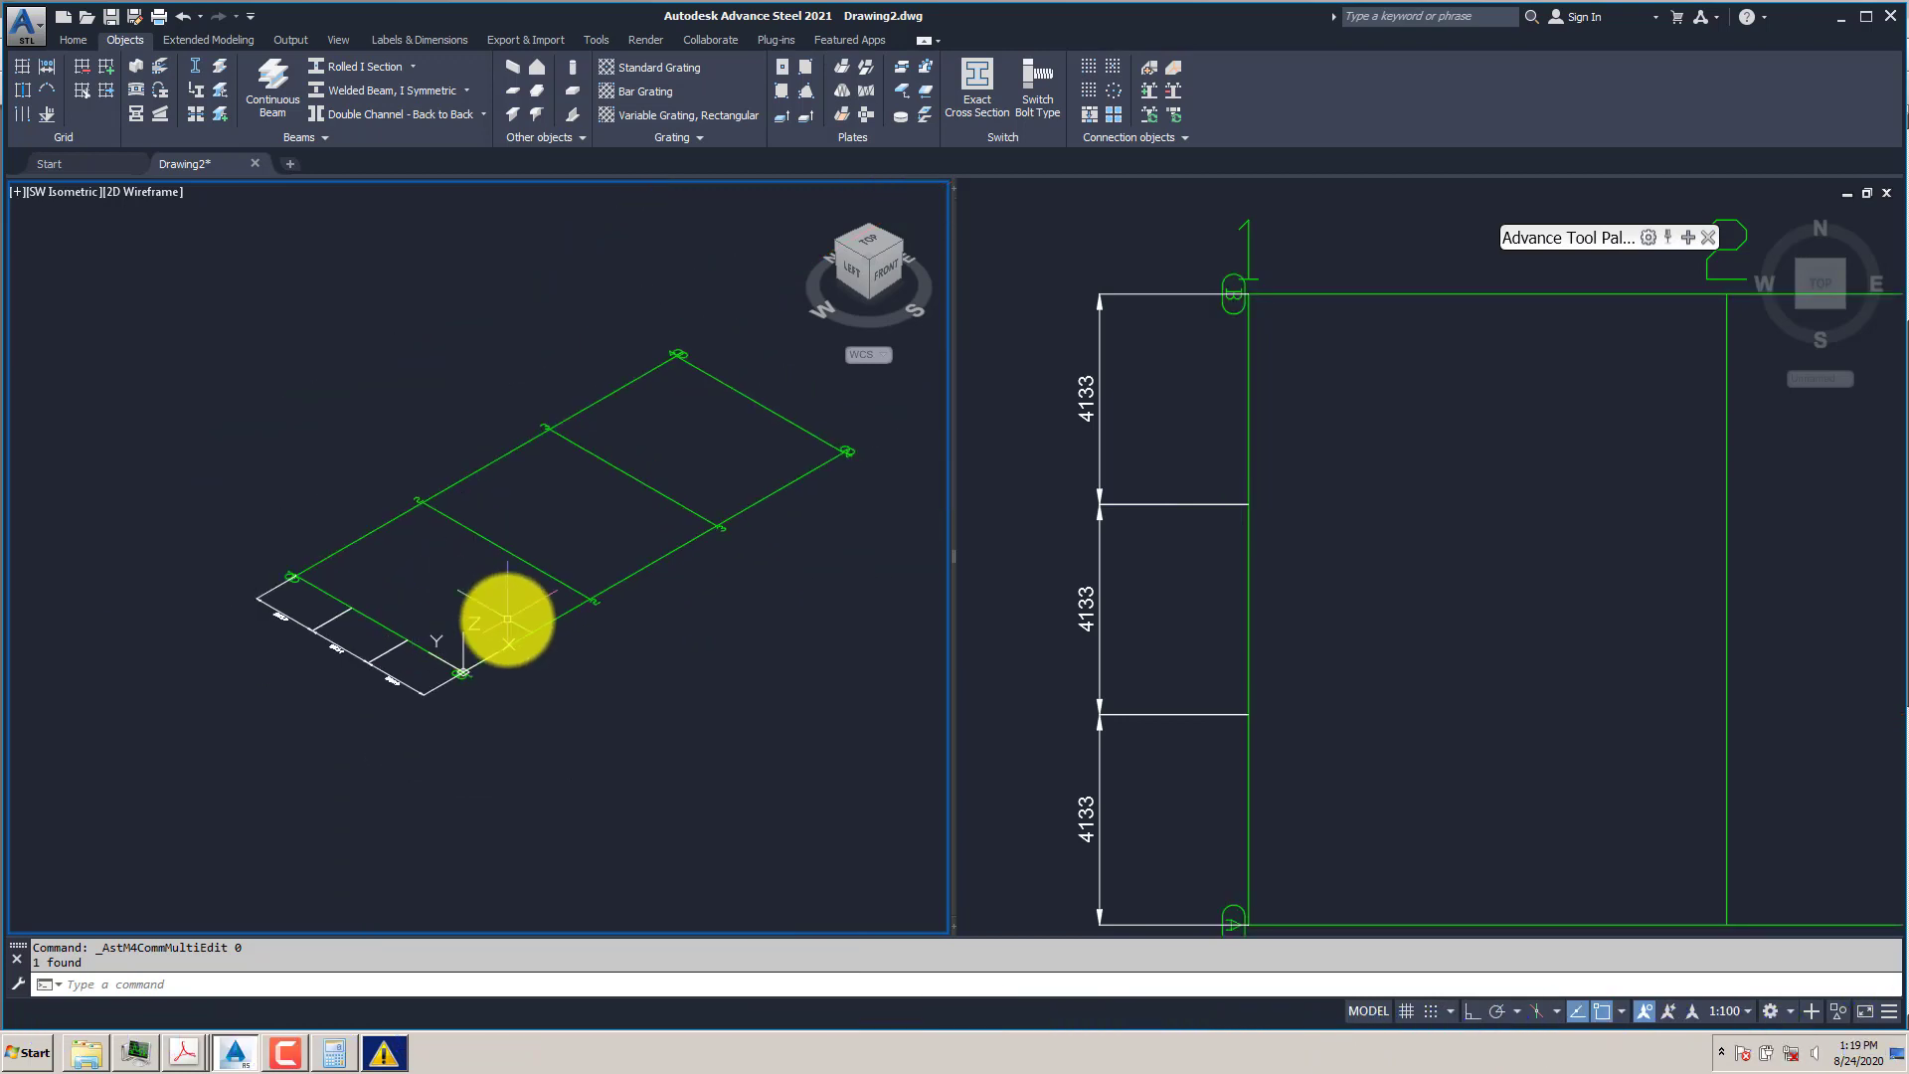
- Start adding a new axis group after gridline A in the isometric view, with 1 as the number of axes
{"action": "middle_click_drag", "start_coordinate": [503, 617], "coordinate": [534, 621]}
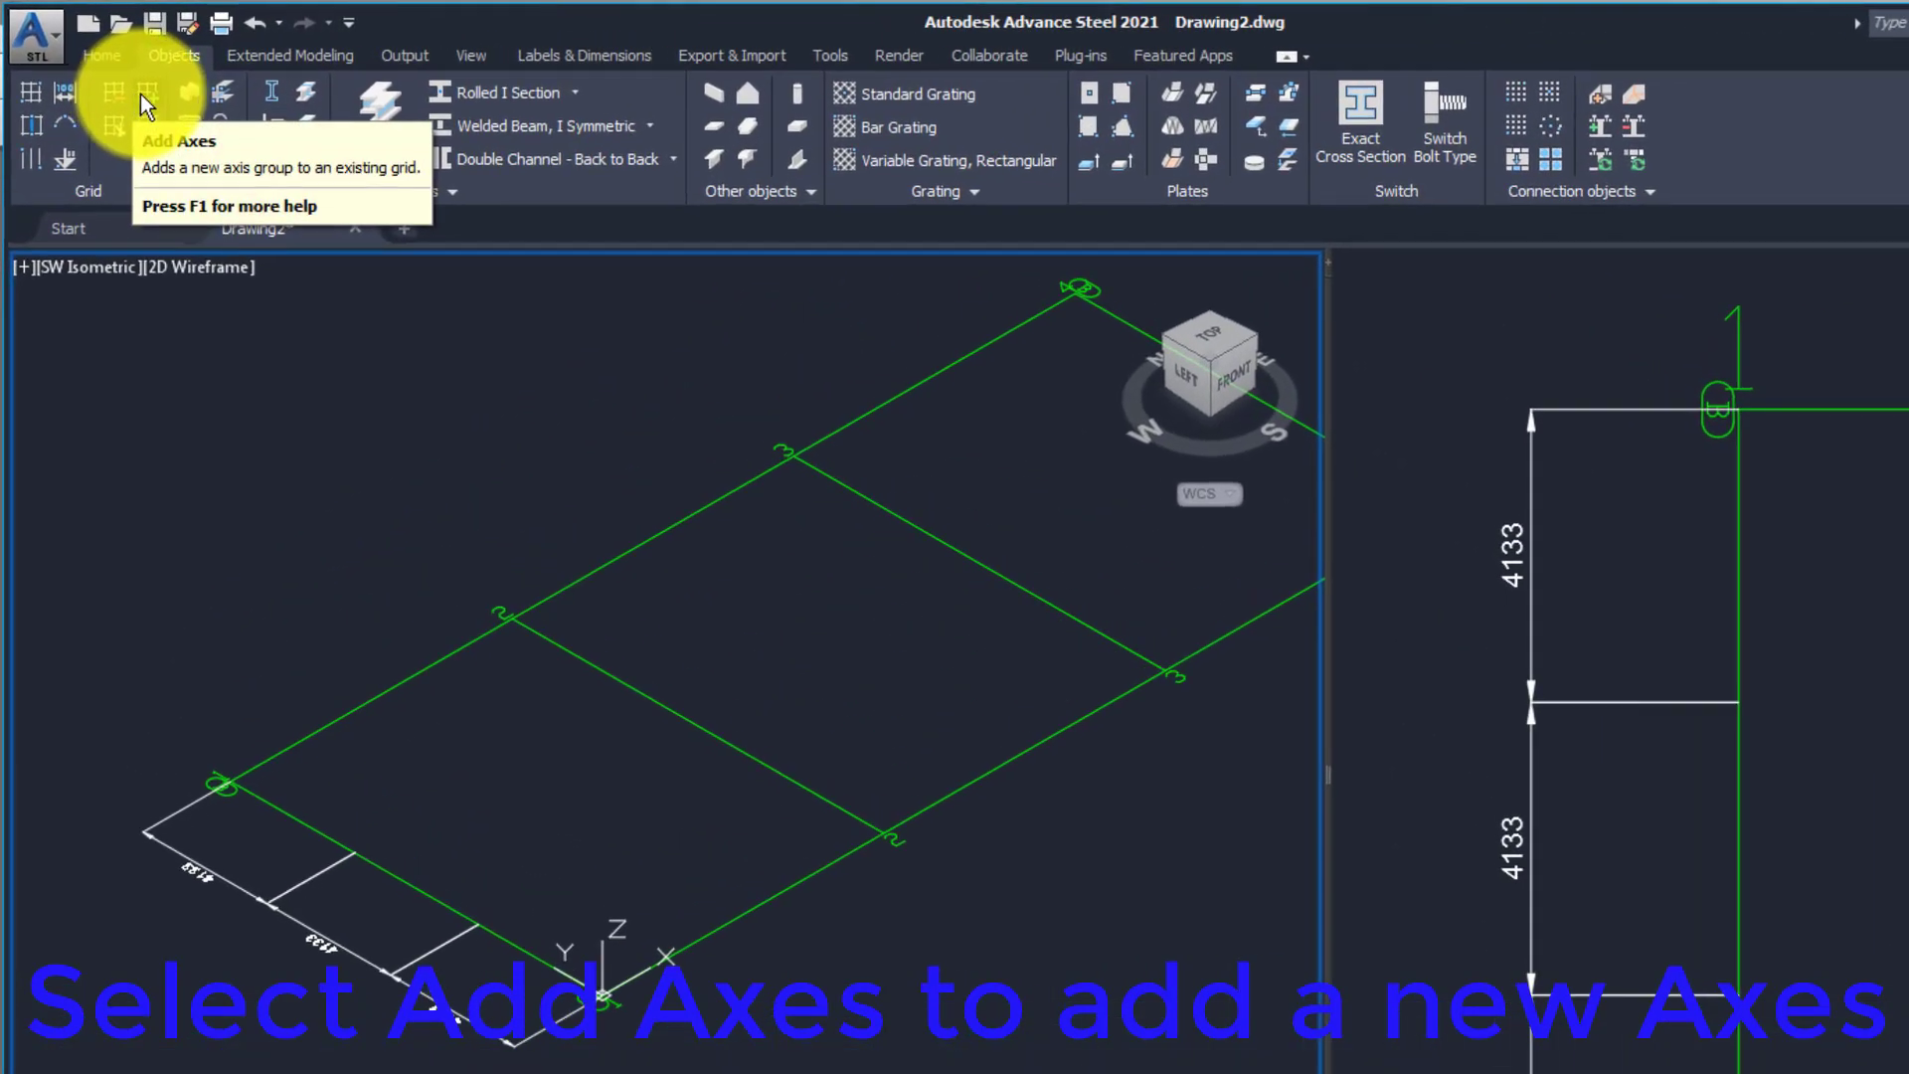
{"action": "left_click", "coordinate": [140, 94]}
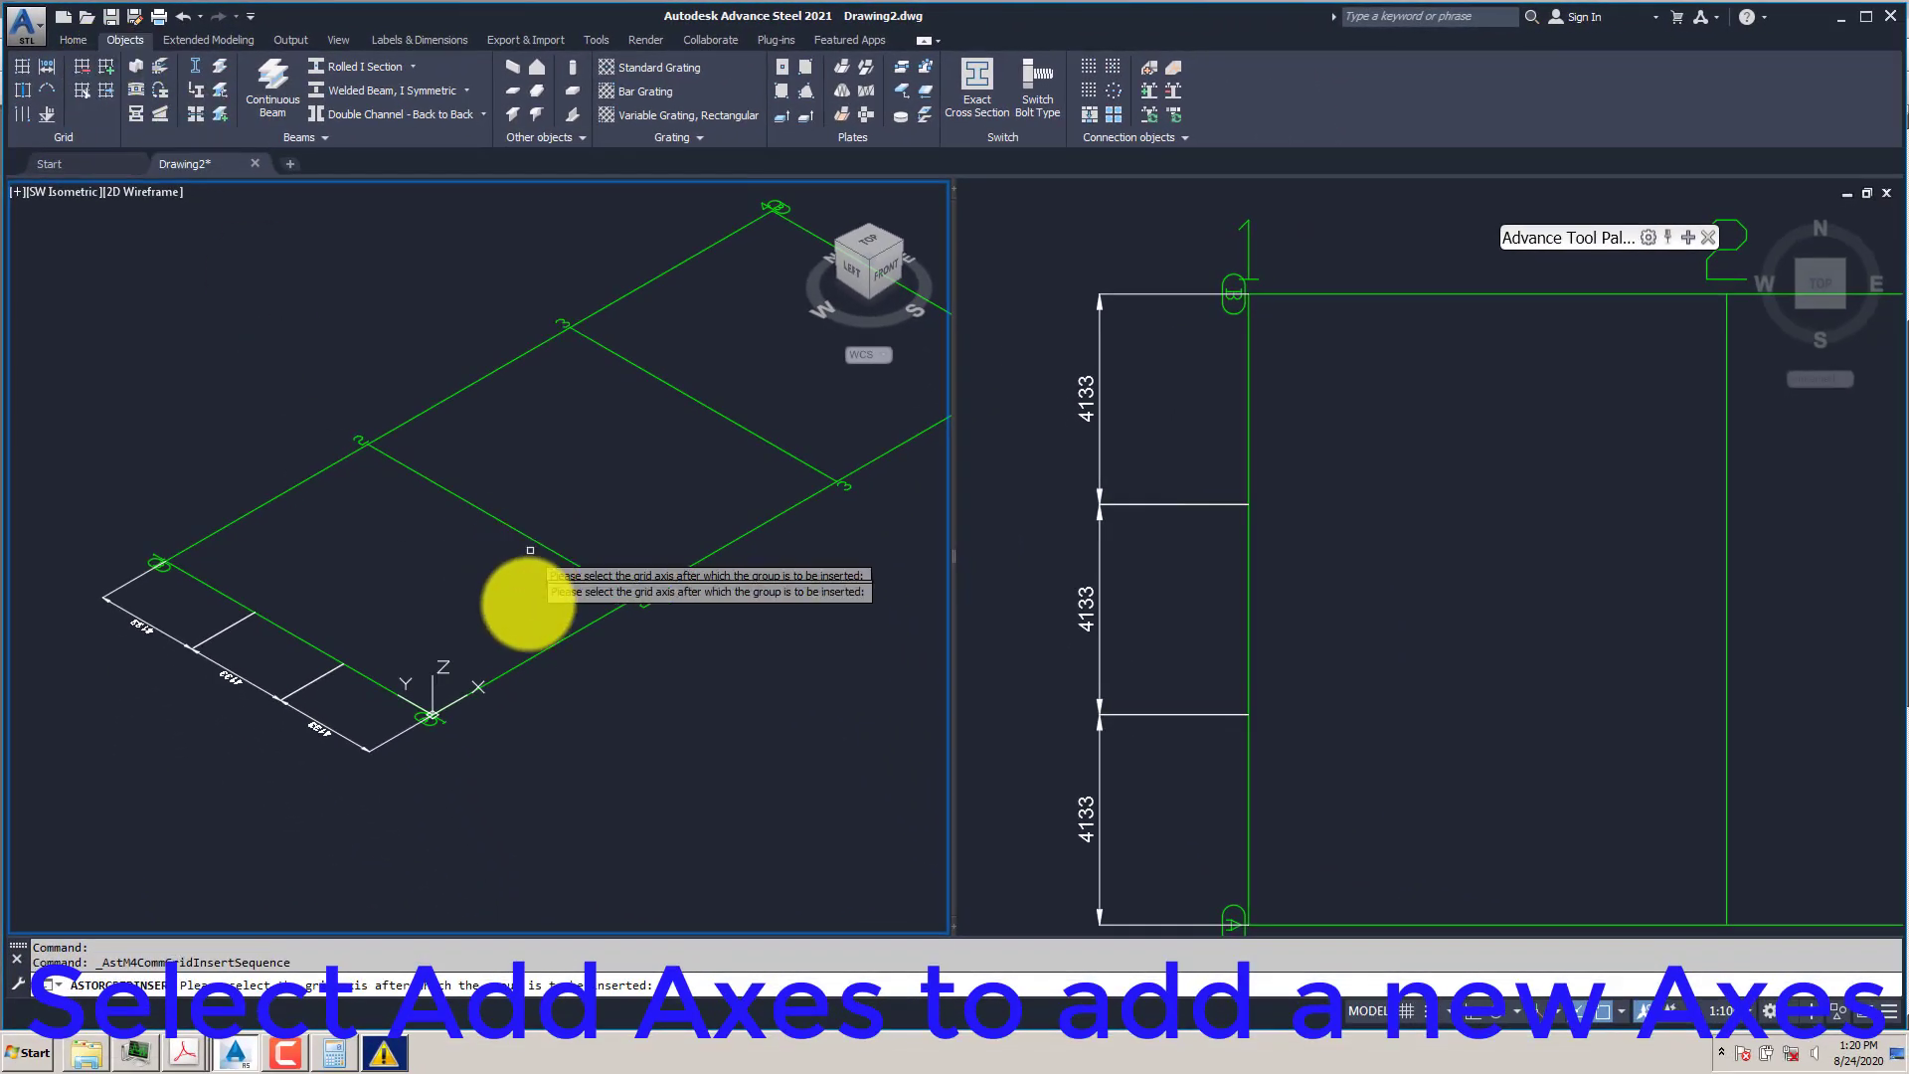
{"action": "left_click", "coordinate": [538, 652]}
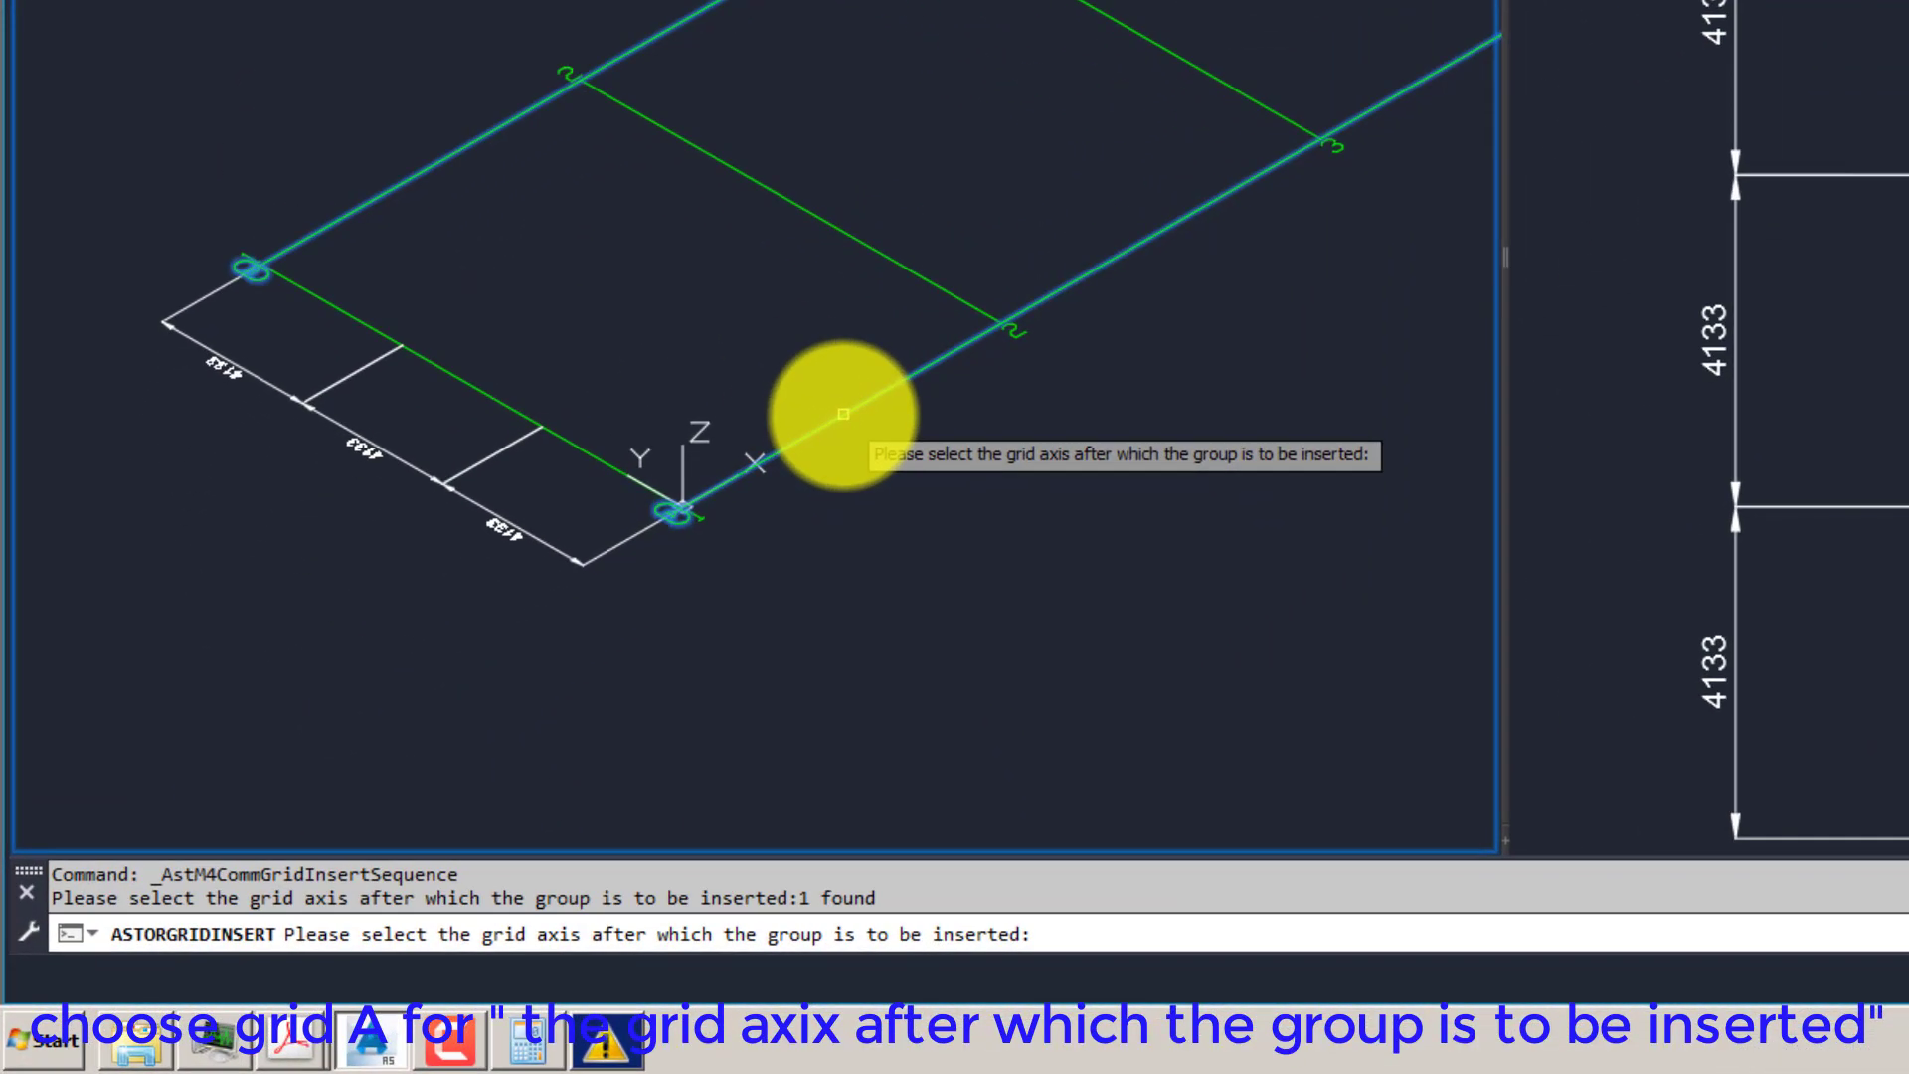
{"action": "key", "text": "Return"}
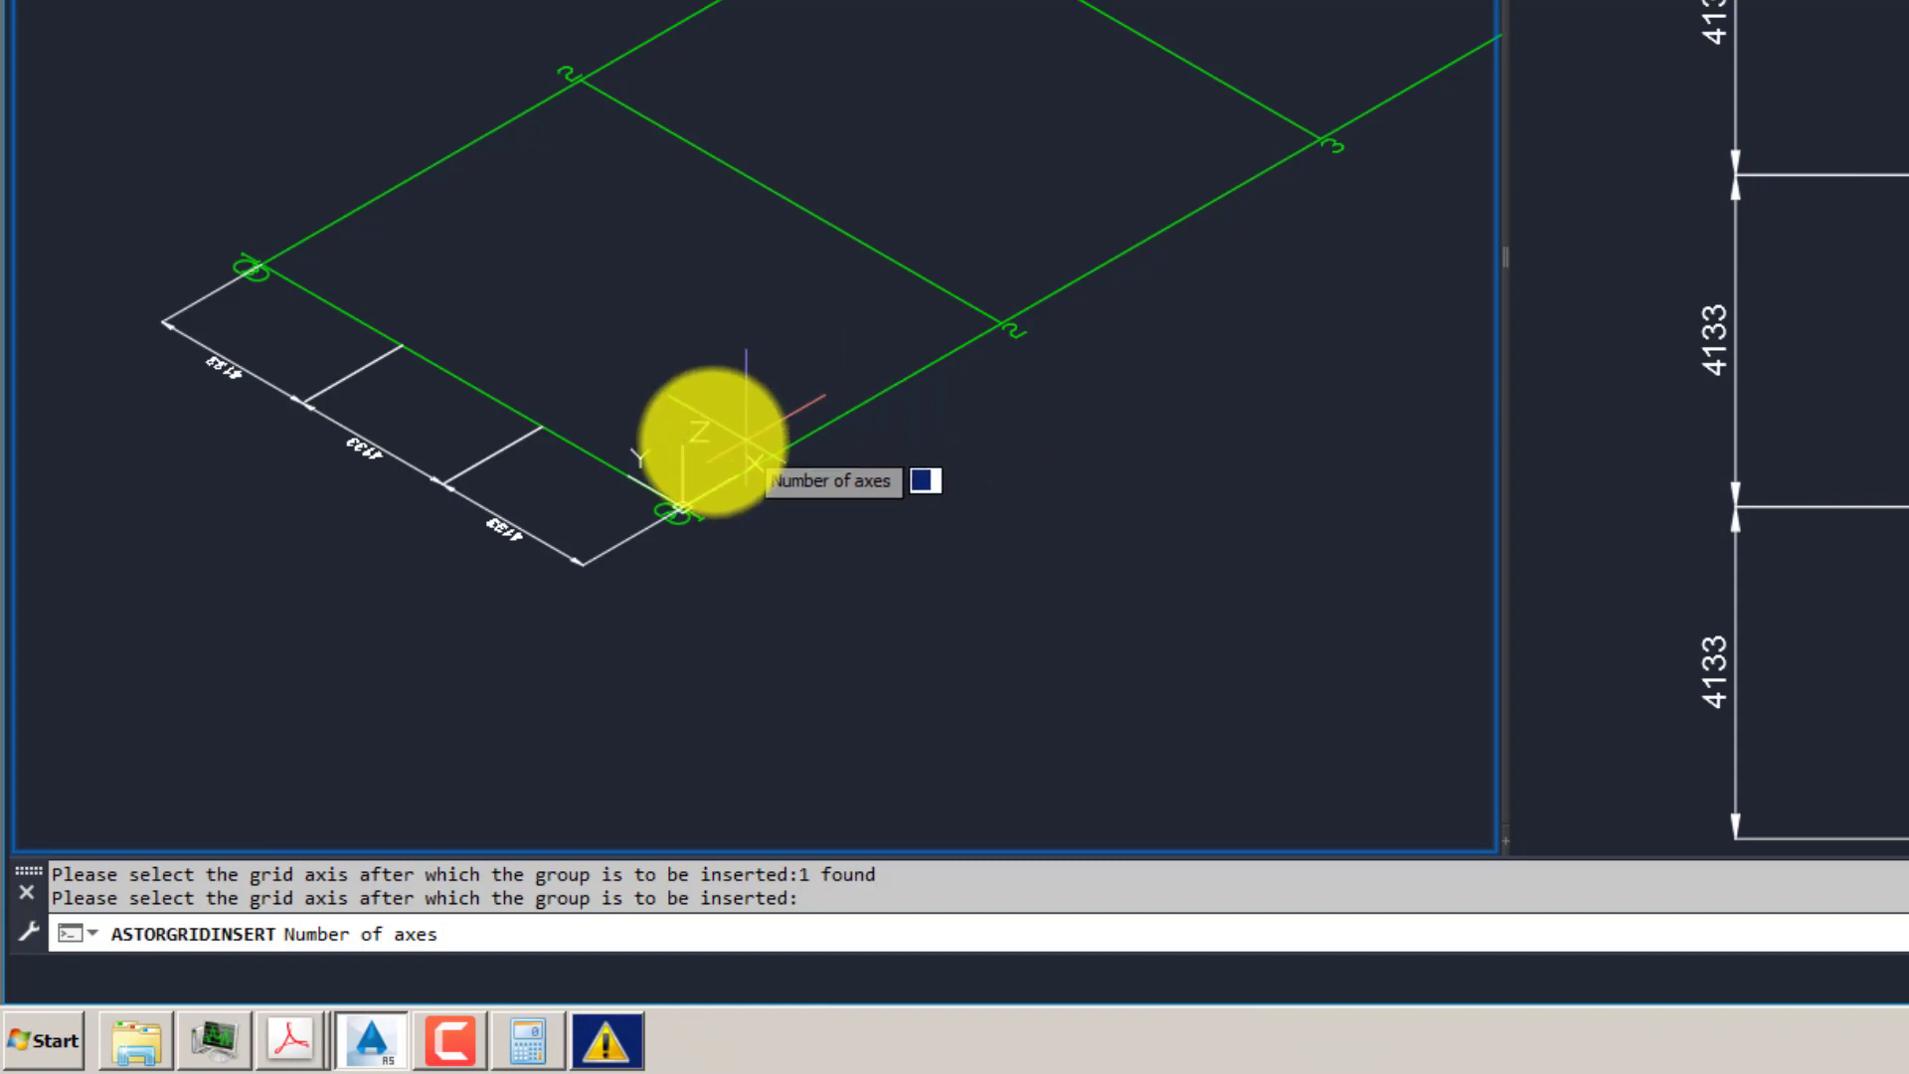
{"action": "scroll", "coordinate": [652, 457], "scroll_direction": "up", "scroll_amount": 3}
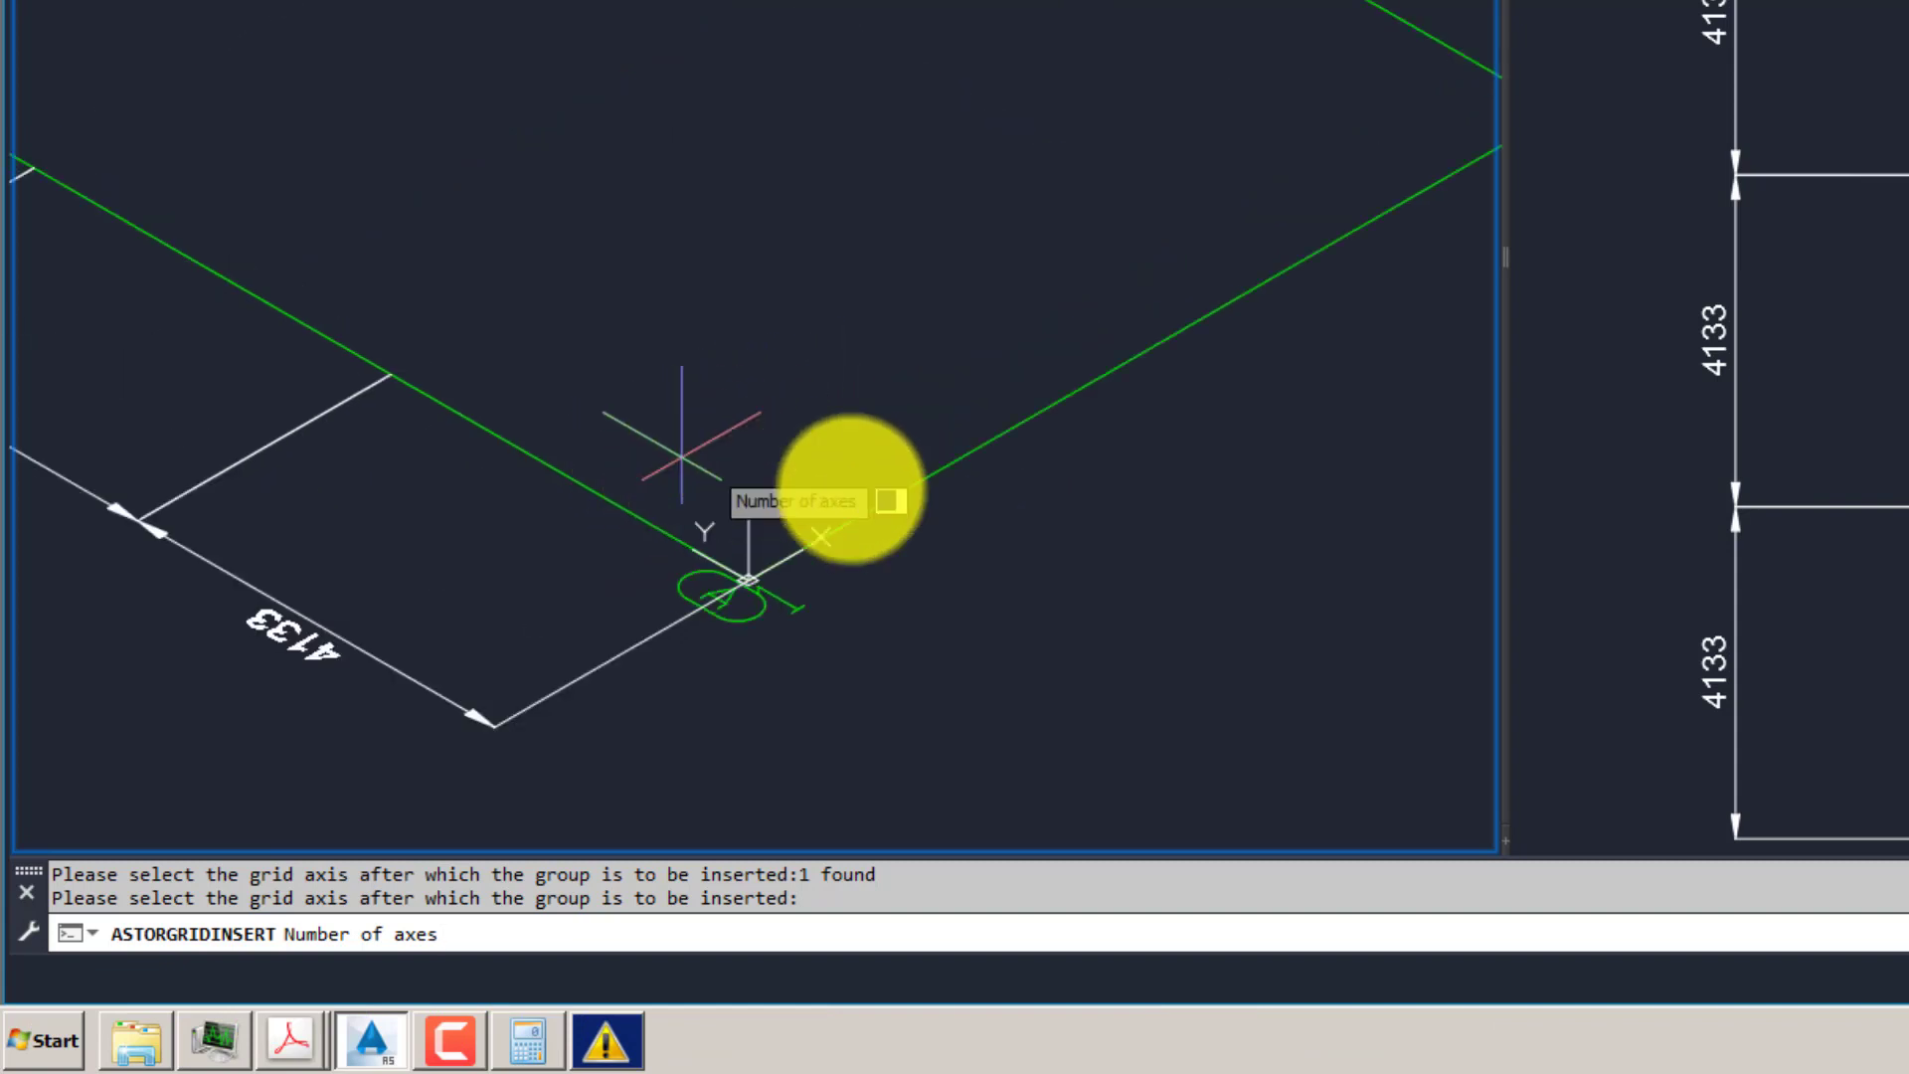
{"action": "scroll", "coordinate": [623, 405], "scroll_direction": "down", "scroll_amount": 4}
{"action": "scroll", "coordinate": [486, 332], "scroll_direction": "up", "scroll_amount": 4}
{"action": "scroll", "coordinate": [431, 296], "scroll_direction": "down", "scroll_amount": 2}
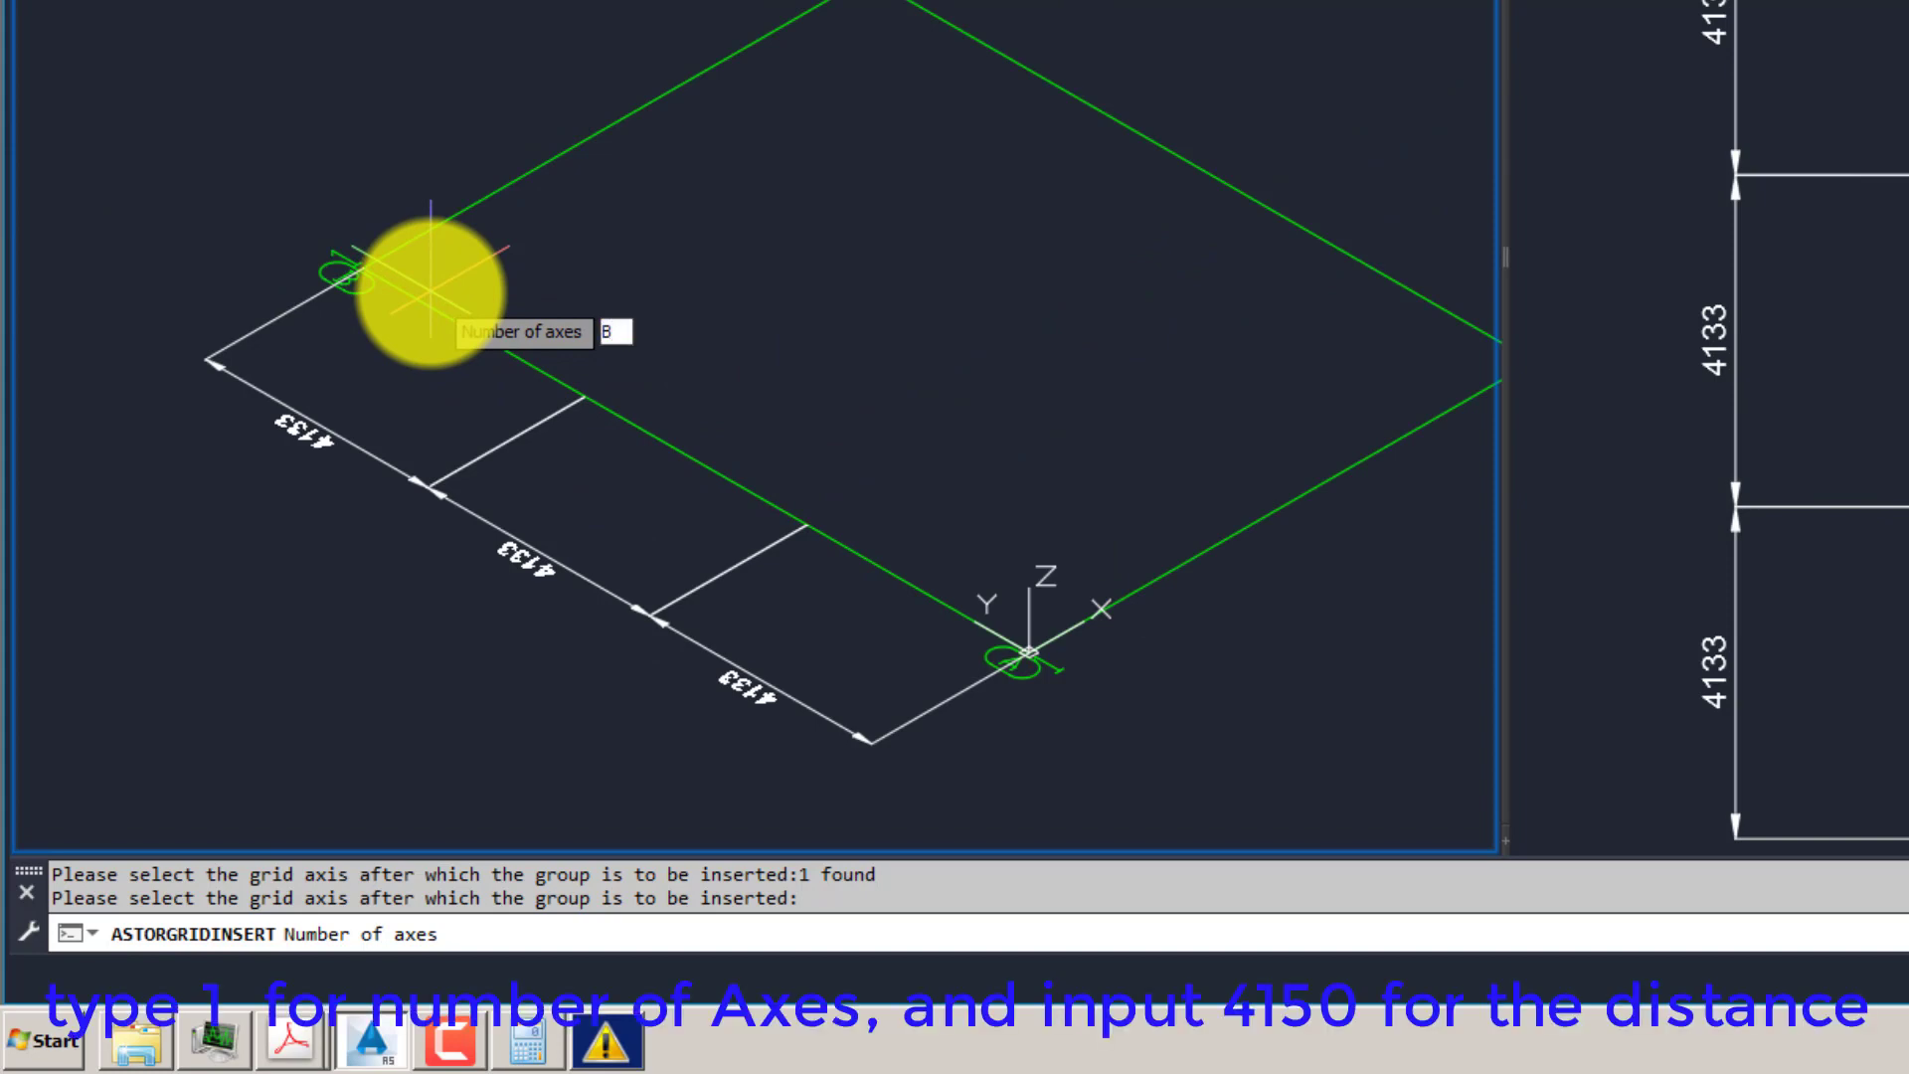
{"action": "key", "text": "Return"}
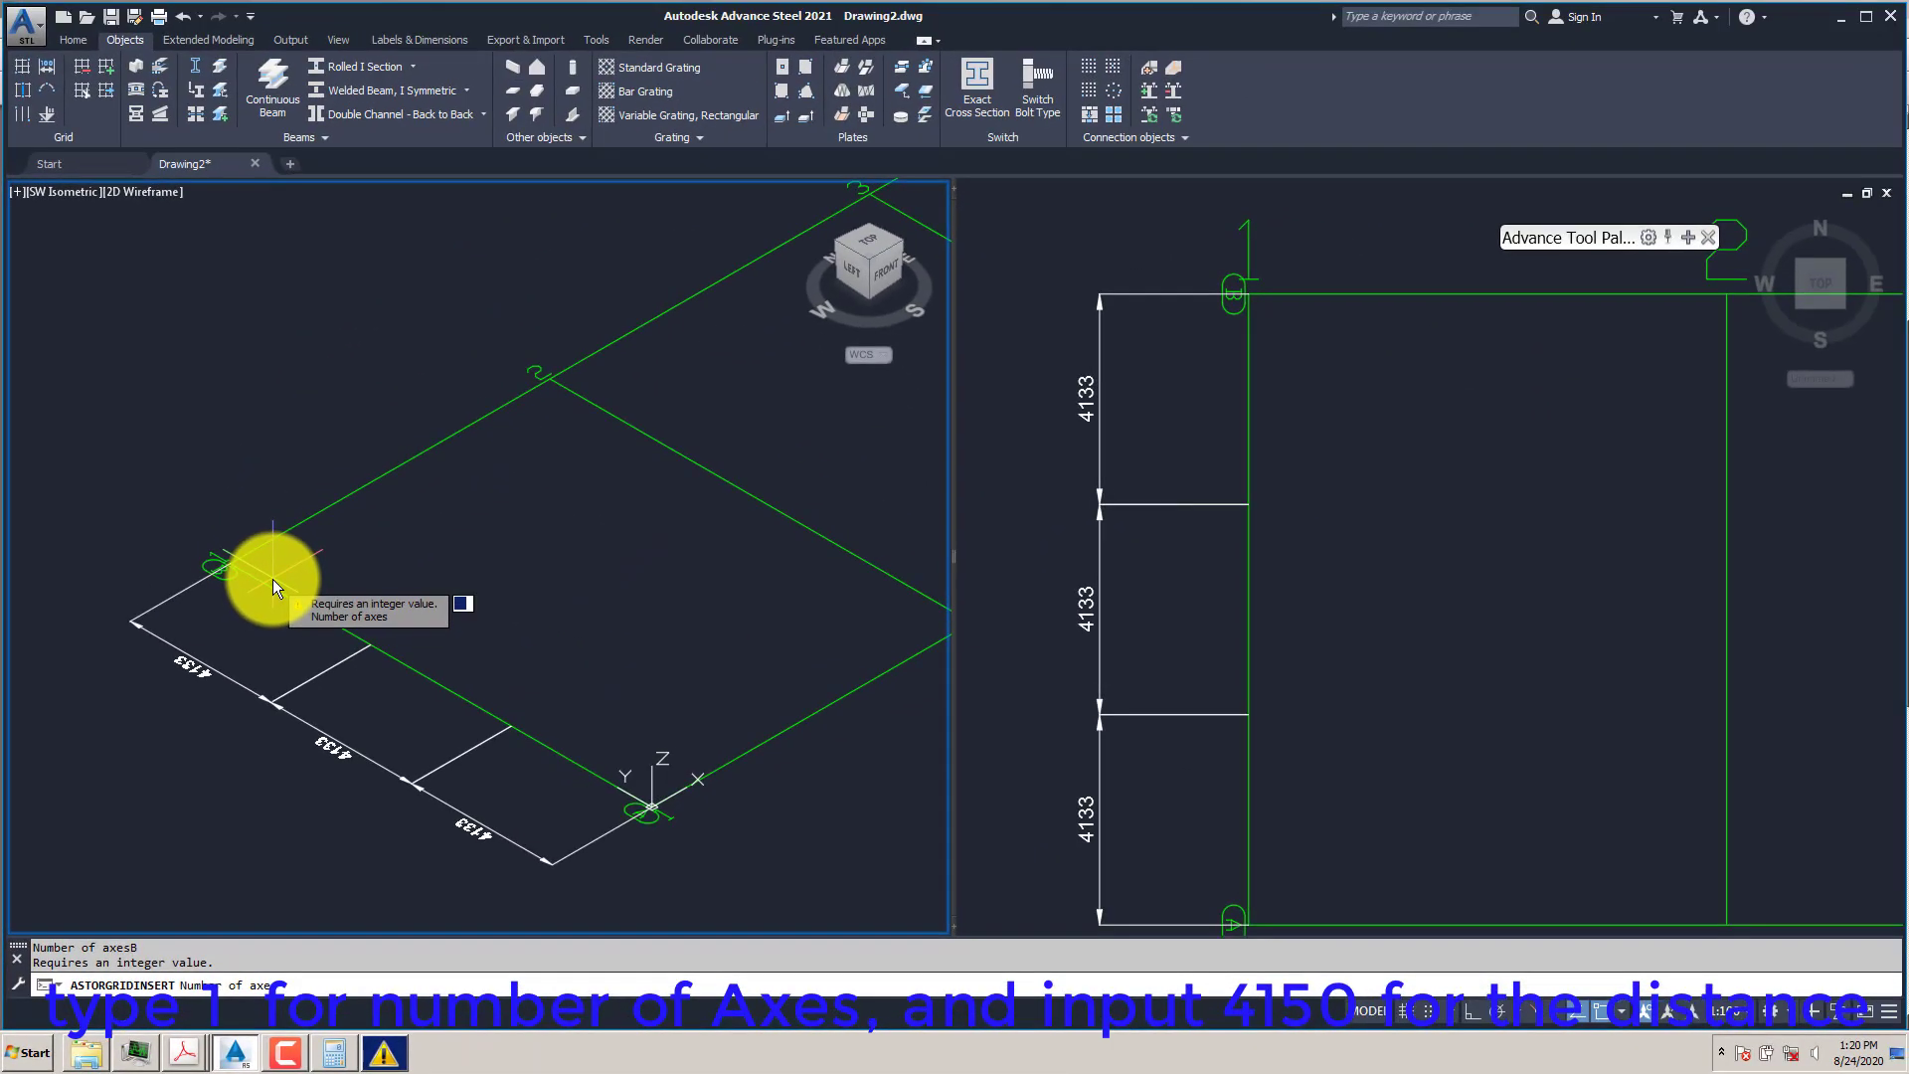
{"action": "type", "text": "1"}
{"action": "key", "text": "Return"}
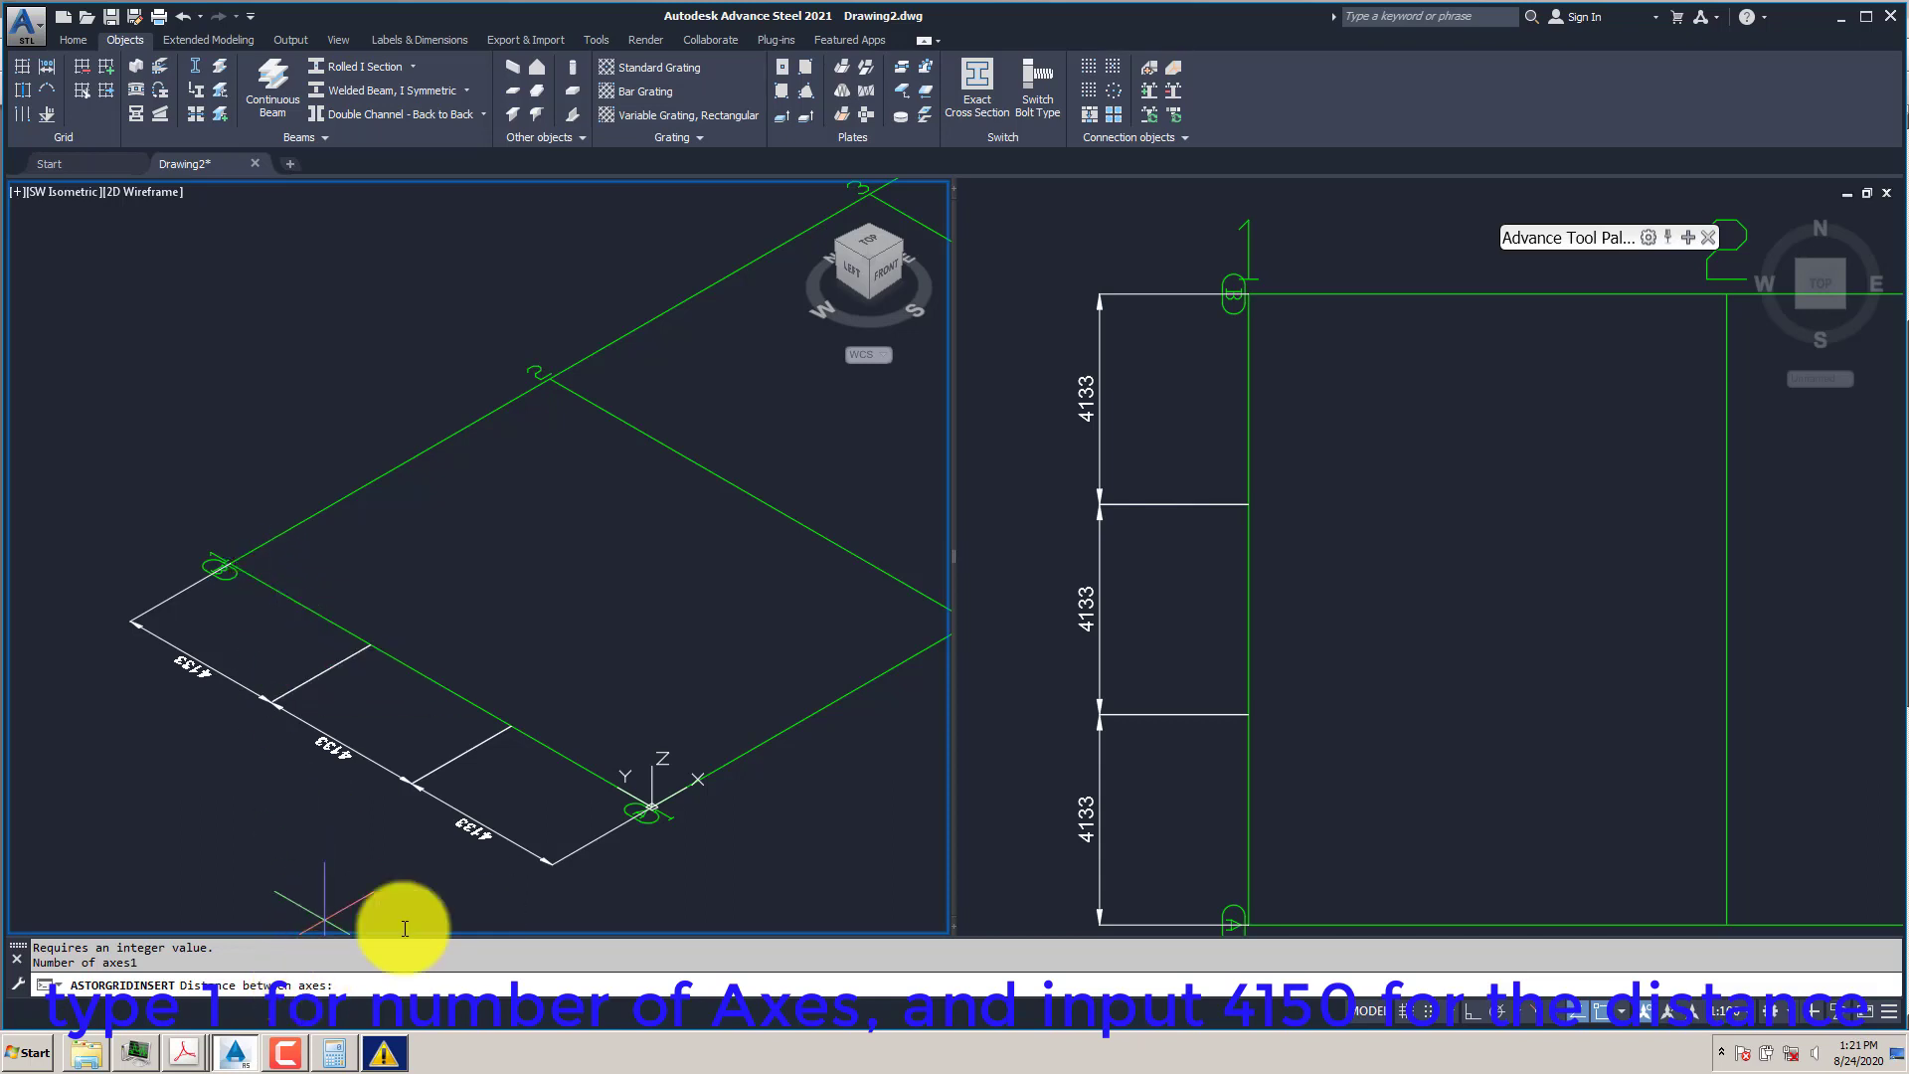
- Look up the A–B spacing in the bag filter PDF in Adobe Acrobat, return to Advance Steel and set the distance between axes to 4150
{"action": "left_click", "coordinate": [184, 1052]}
{"action": "left_click", "coordinate": [143, 984]}
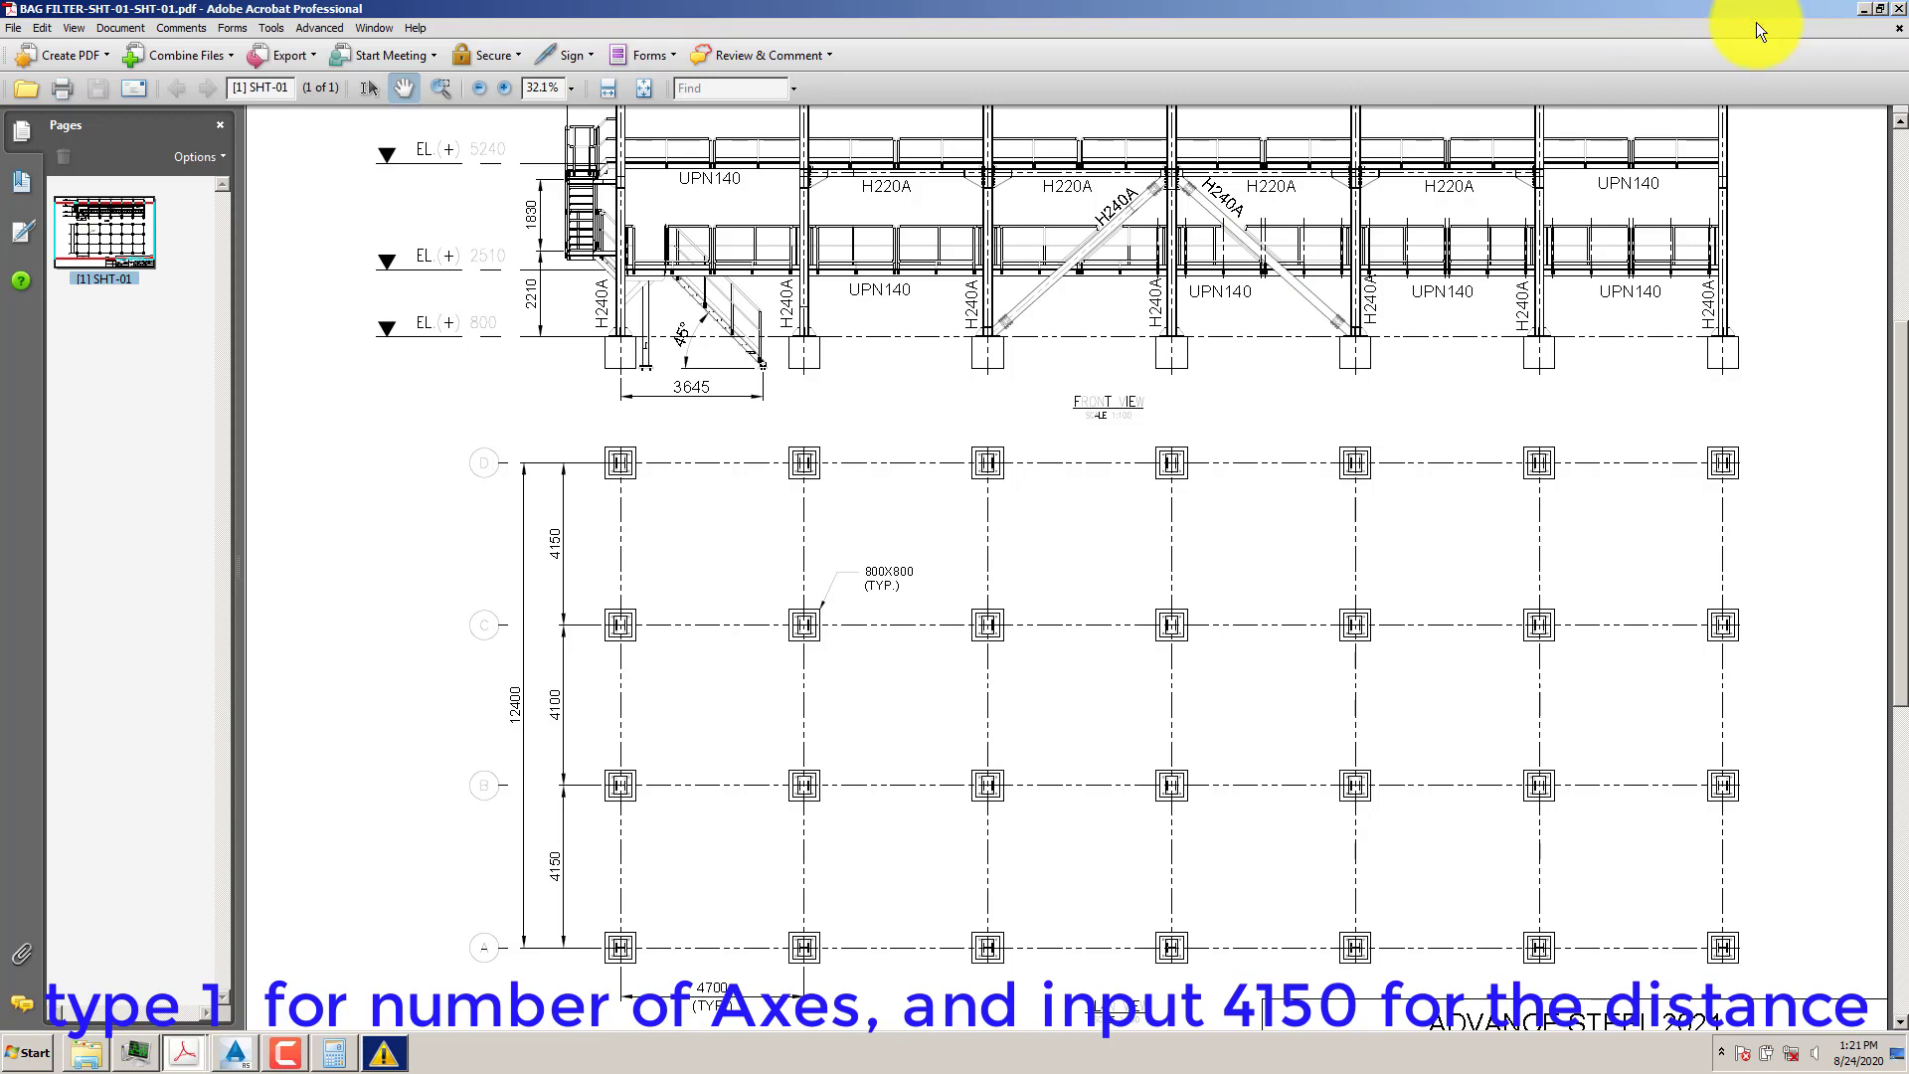
{"action": "key", "text": "alt+Tab"}
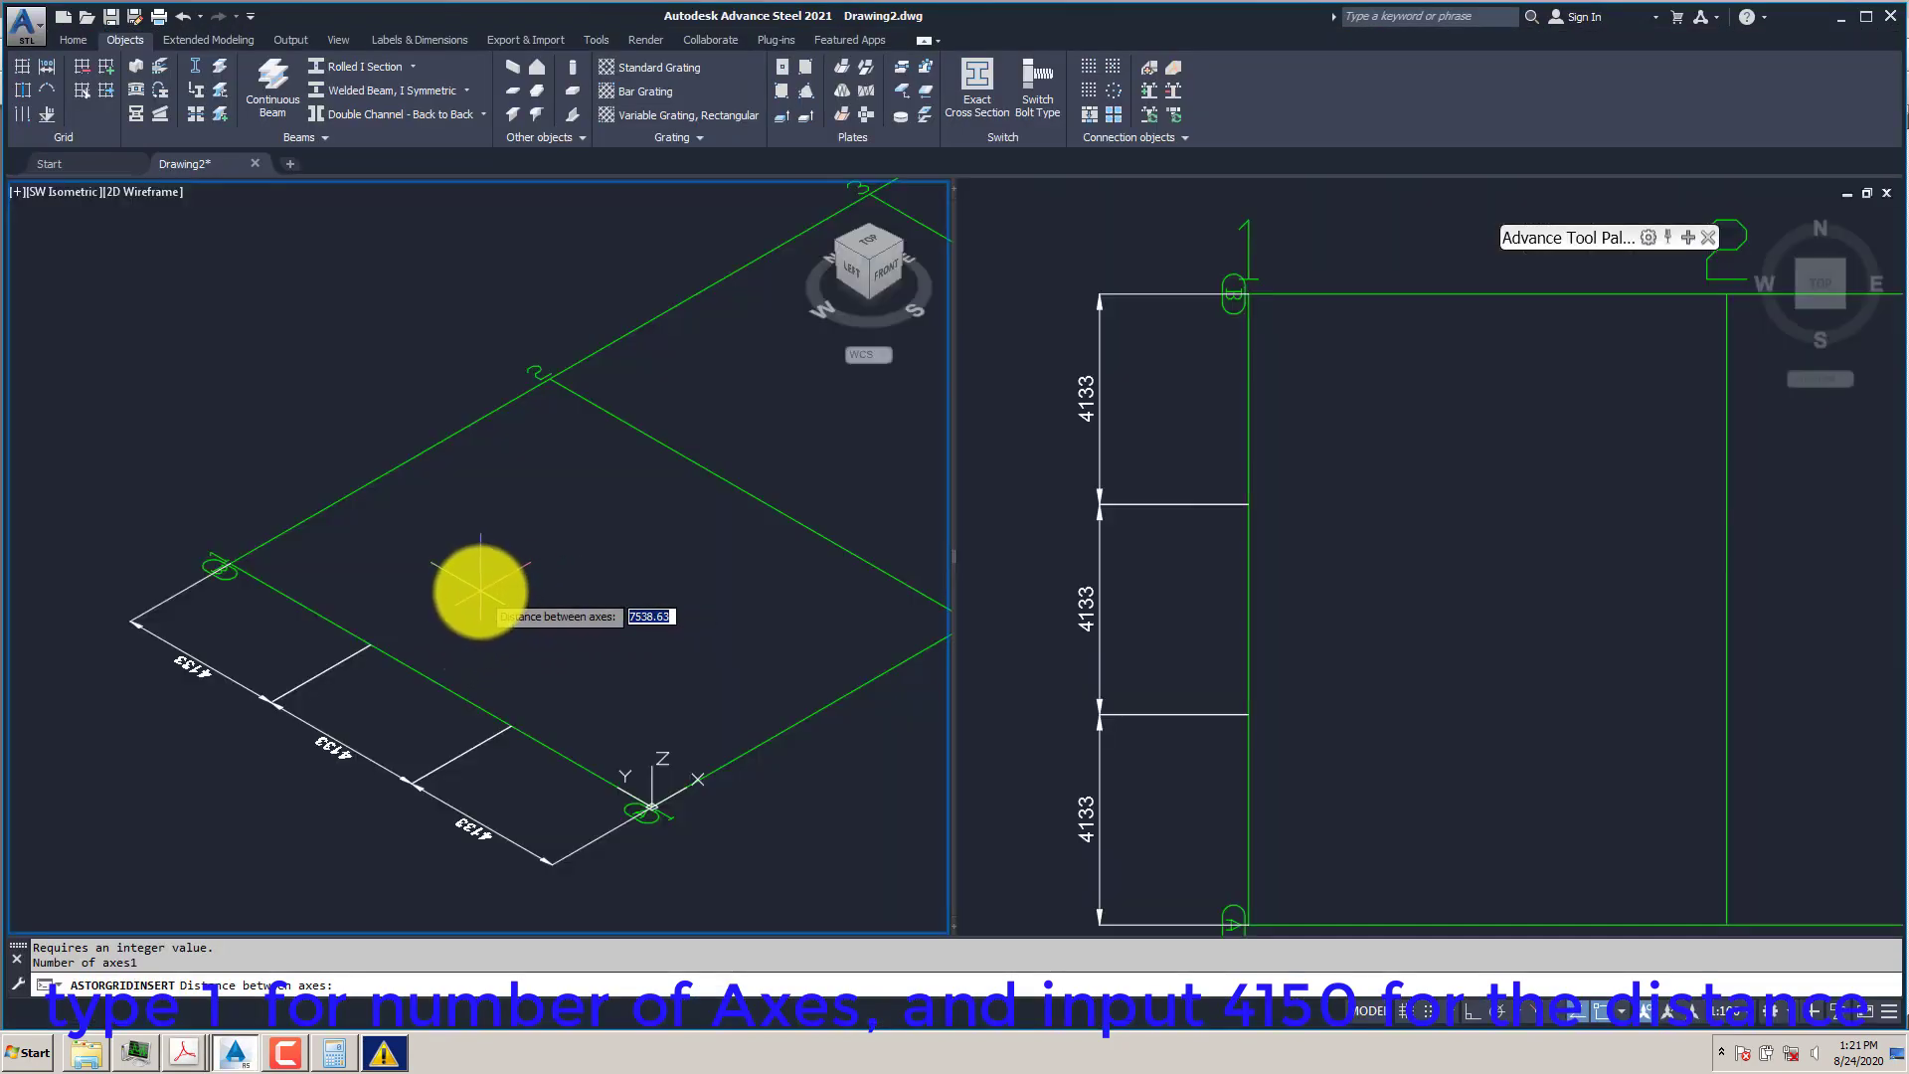
{"action": "key", "text": "Return"}
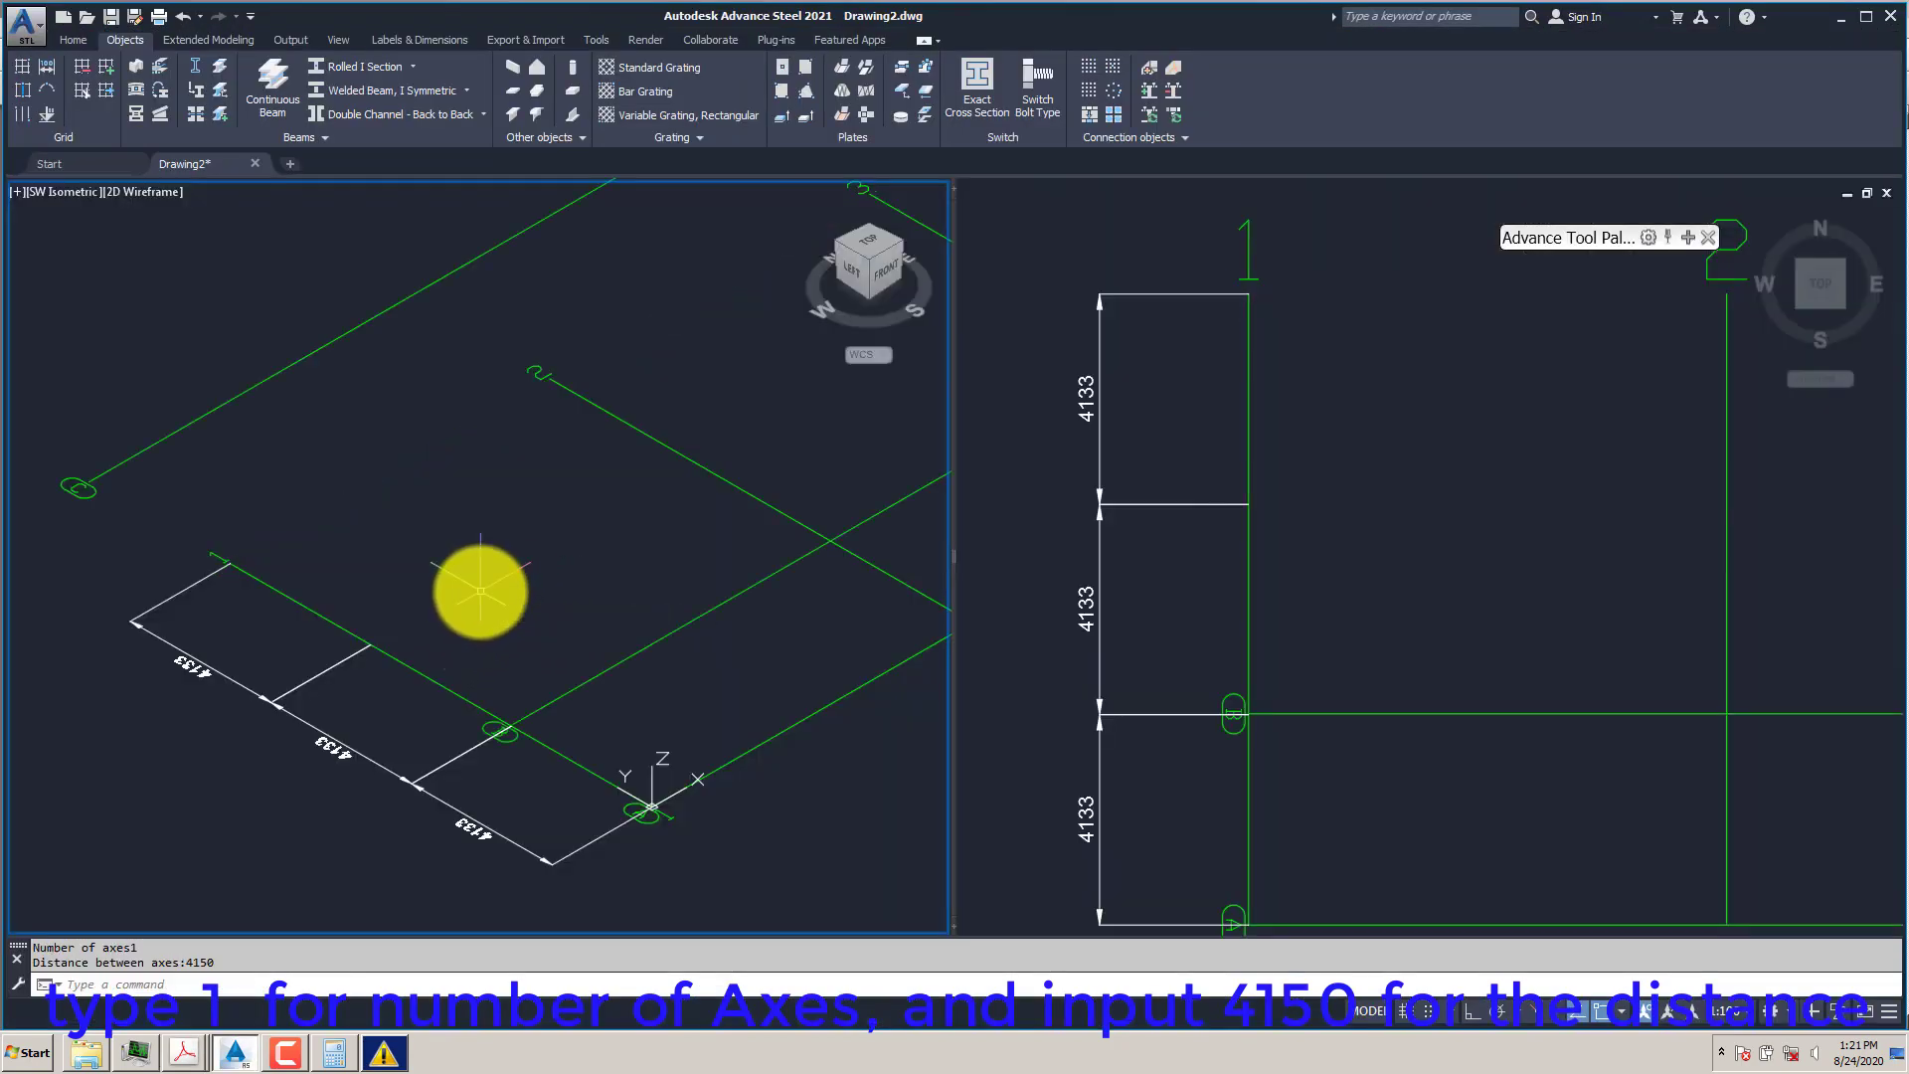
- Examine the inserted gridline B and its position relative to the other lettered gridlines in the isometric view
{"action": "scroll", "coordinate": [408, 690], "scroll_direction": "down", "scroll_amount": 4}
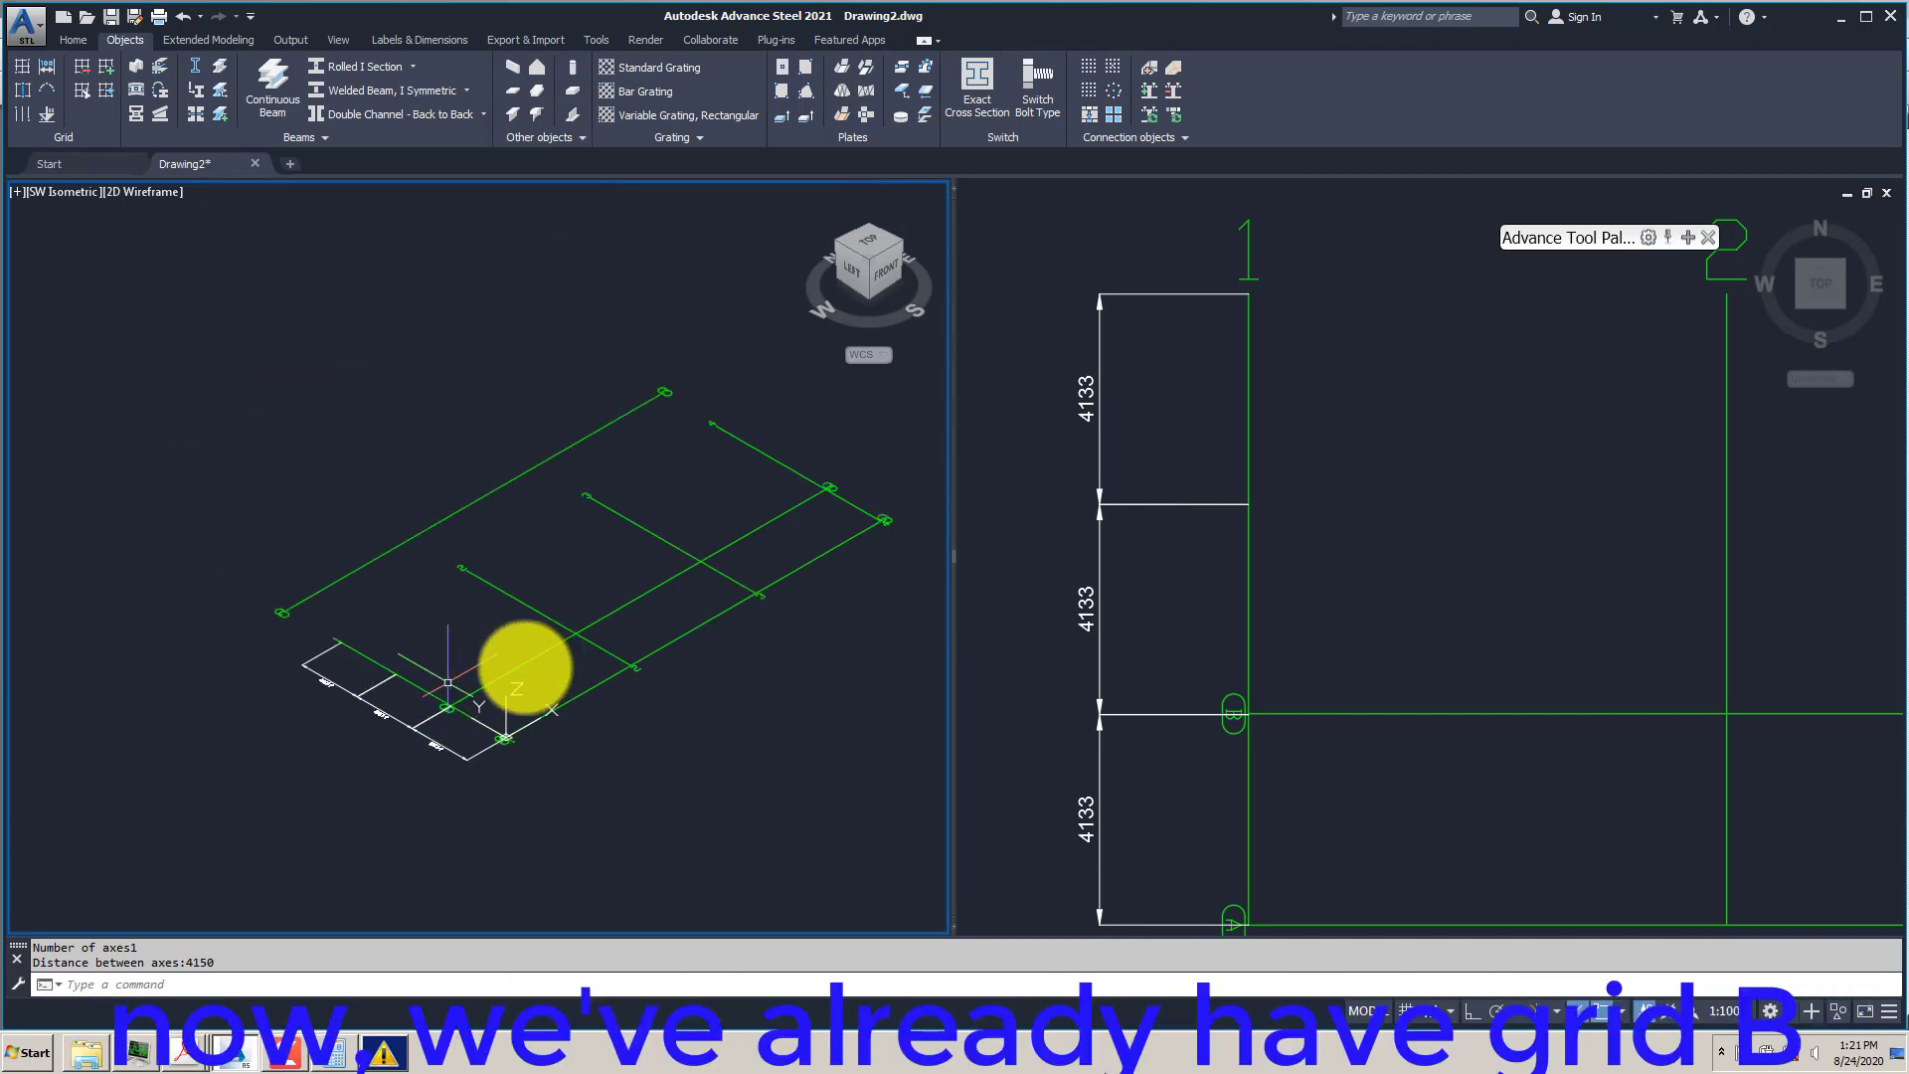
{"action": "scroll", "coordinate": [464, 696], "scroll_direction": "up", "scroll_amount": 5}
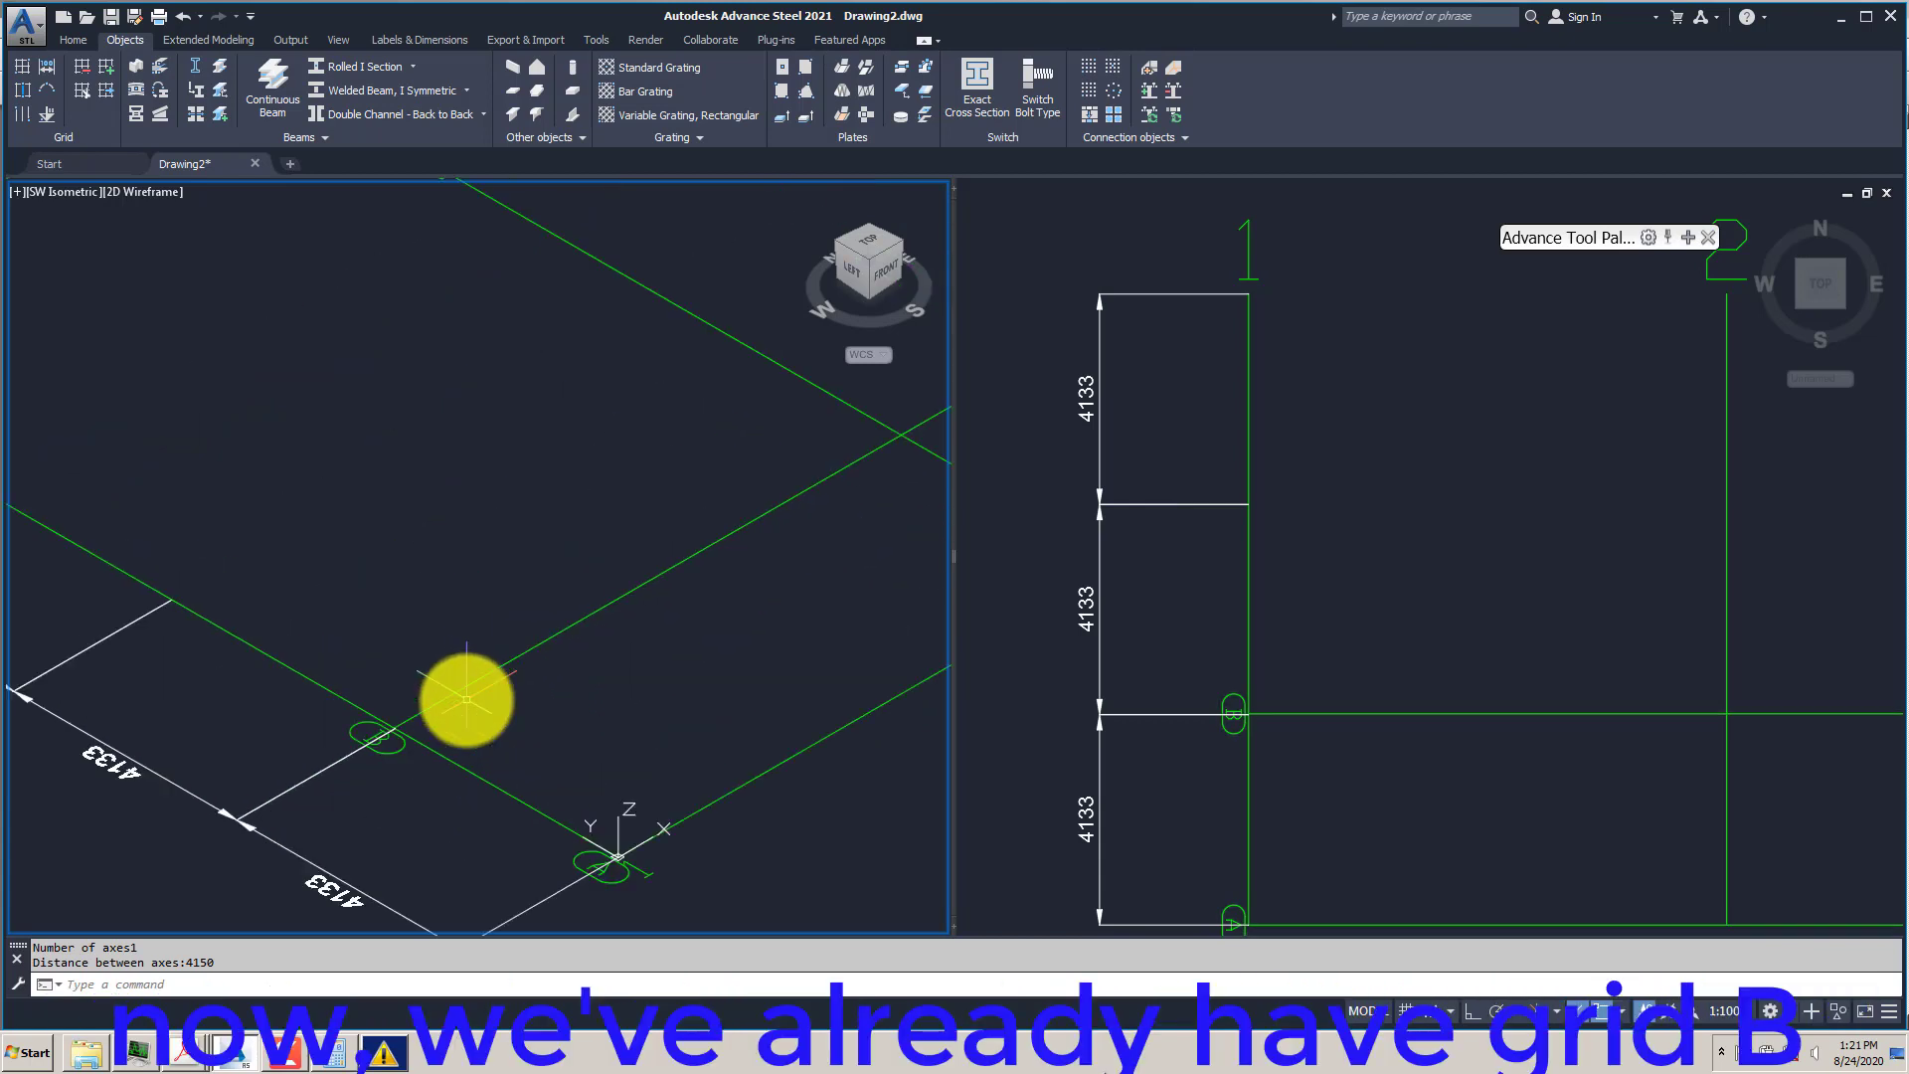
{"action": "scroll", "coordinate": [447, 701], "scroll_direction": "down", "scroll_amount": 5}
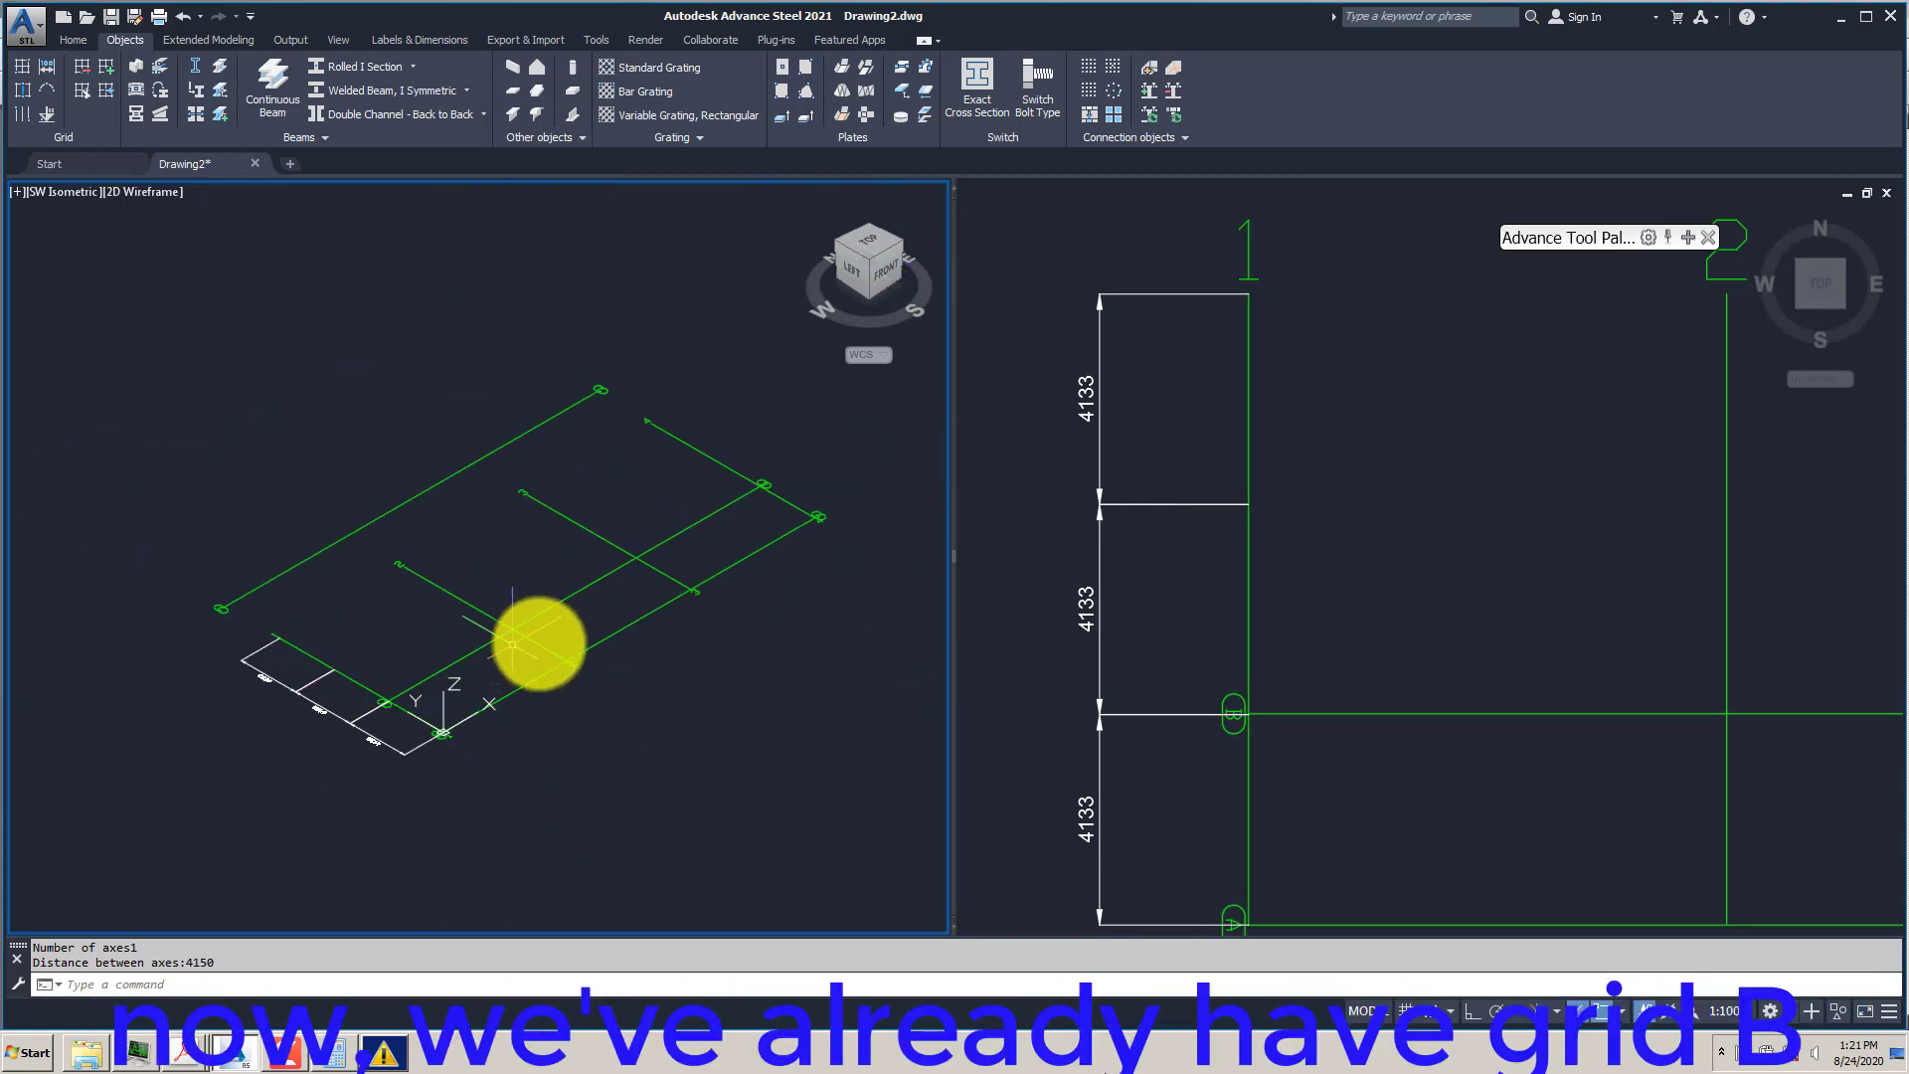
{"action": "scroll", "coordinate": [310, 723], "scroll_direction": "up", "scroll_amount": 5}
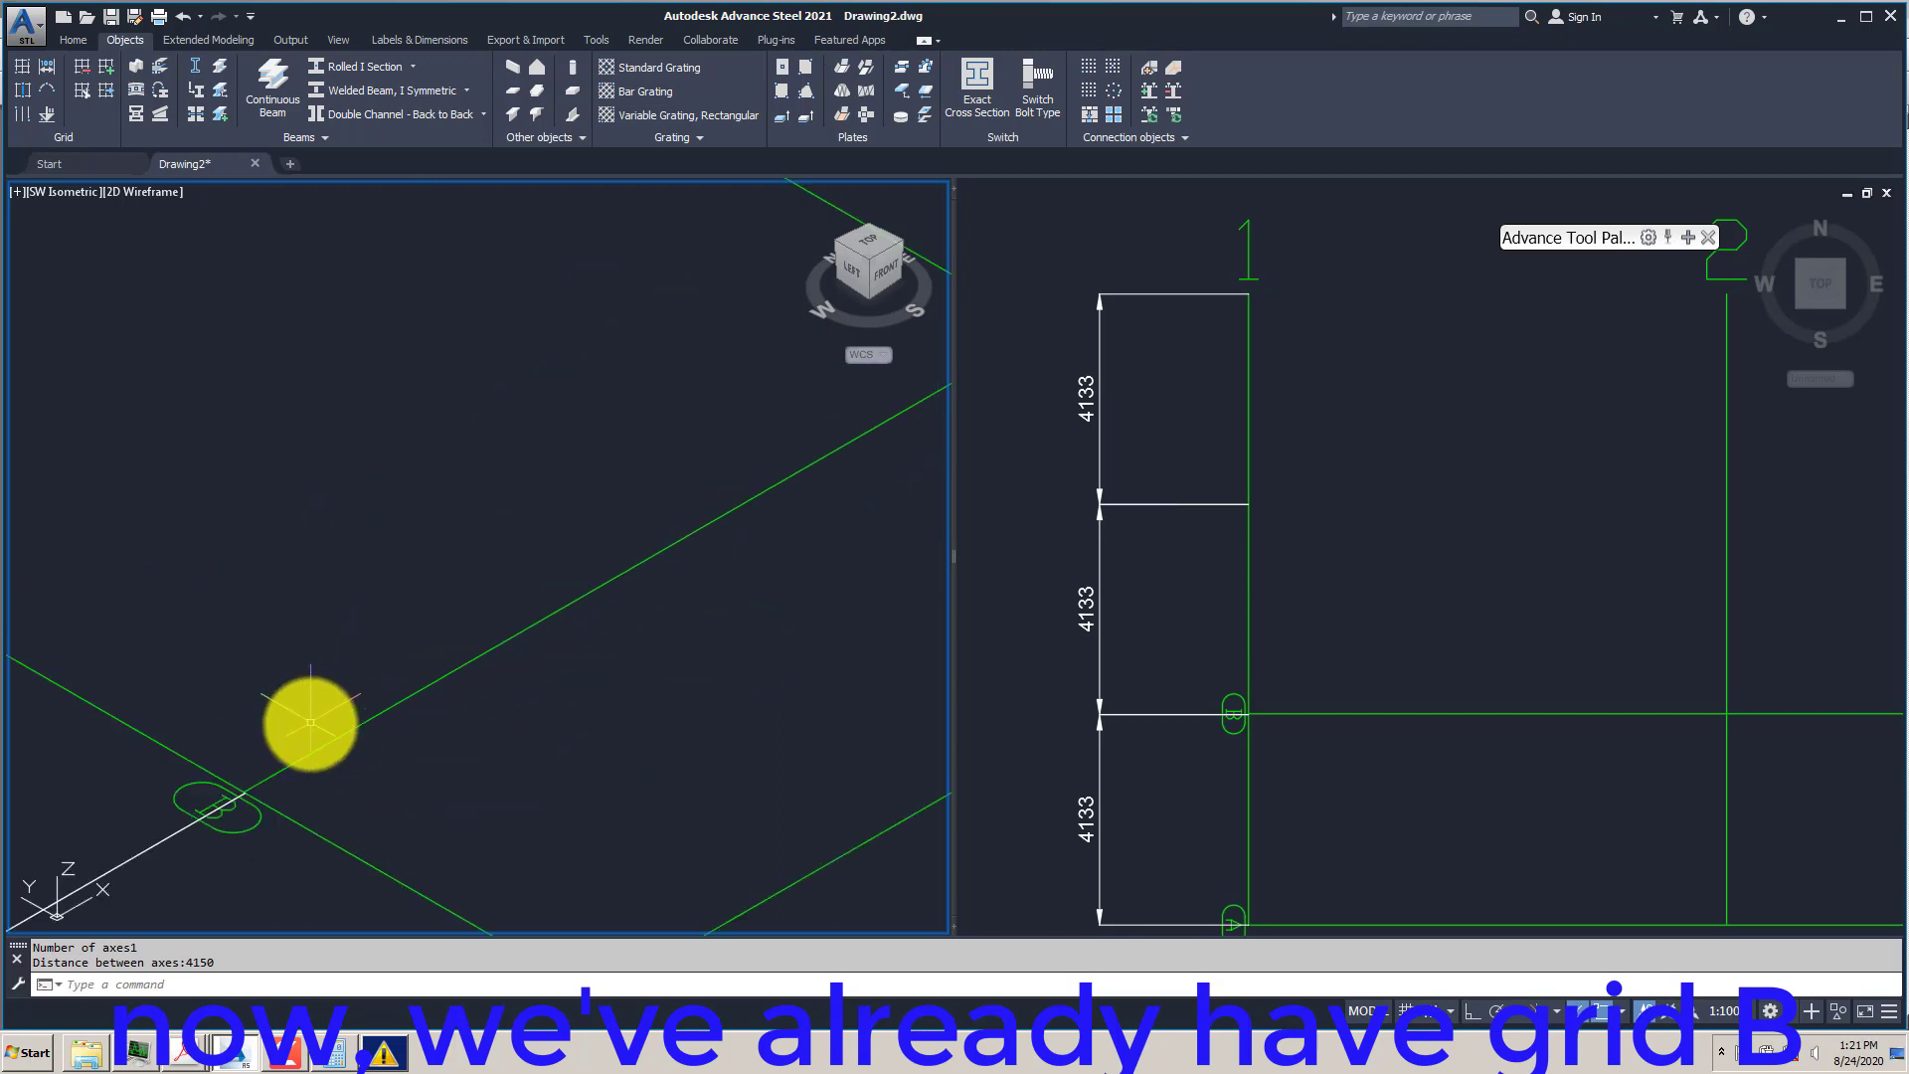
{"action": "scroll", "coordinate": [310, 723], "scroll_direction": "down", "scroll_amount": 6}
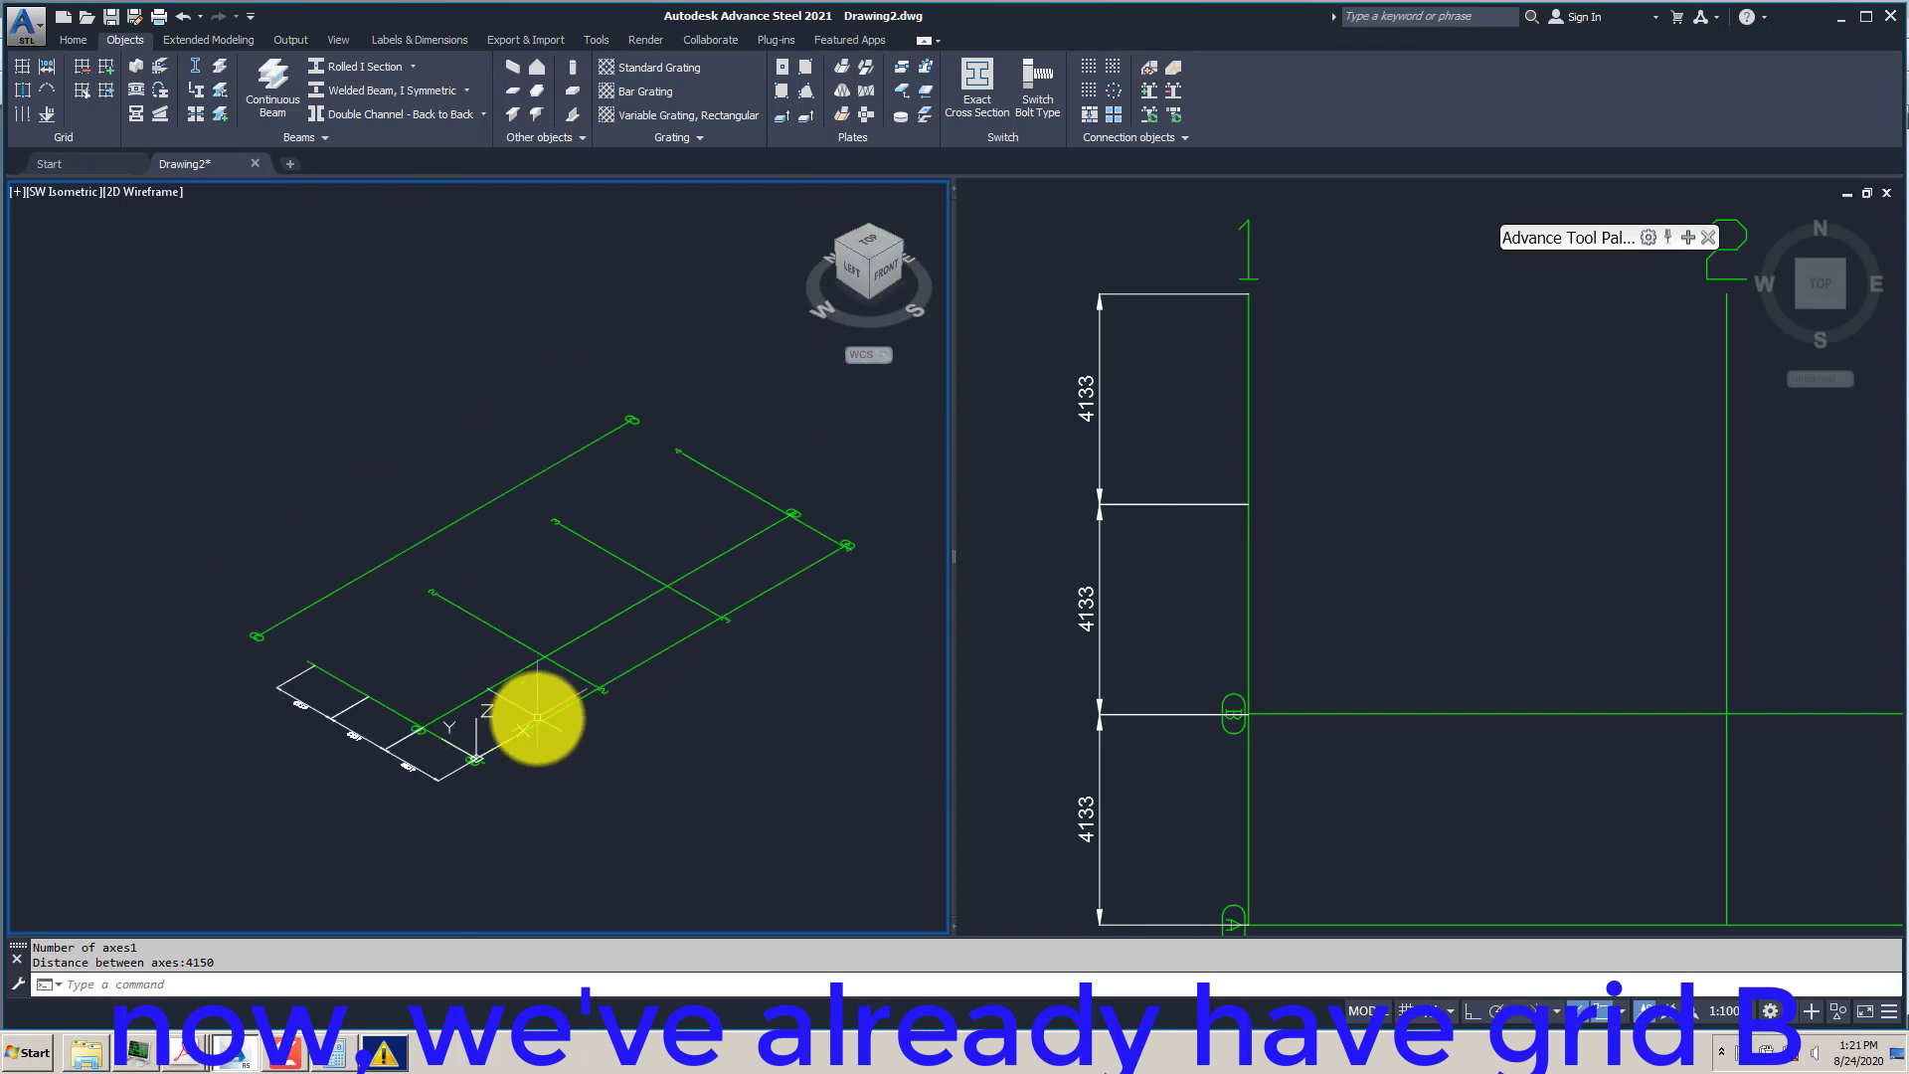
{"action": "scroll", "coordinate": [537, 716], "scroll_direction": "up", "scroll_amount": 2}
{"action": "left_click", "coordinate": [547, 716]}
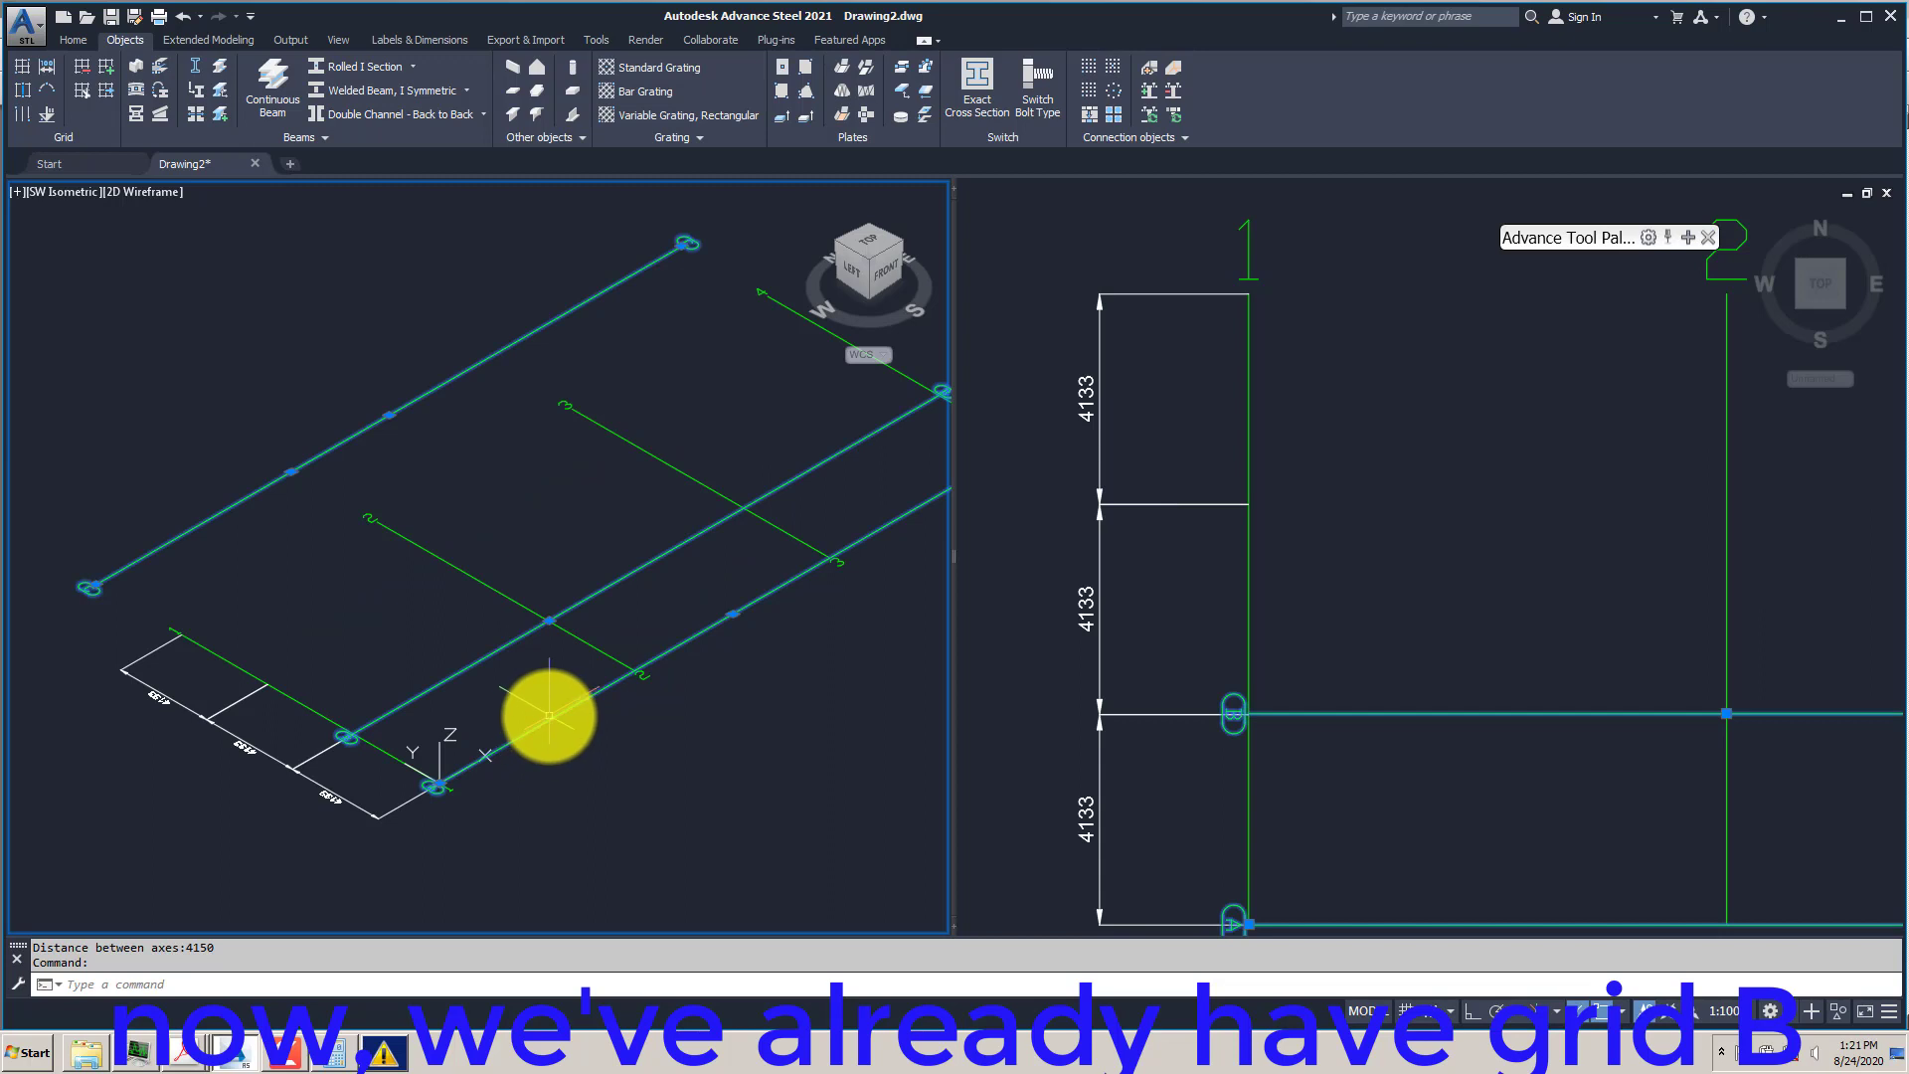
{"action": "key", "text": "Escape"}
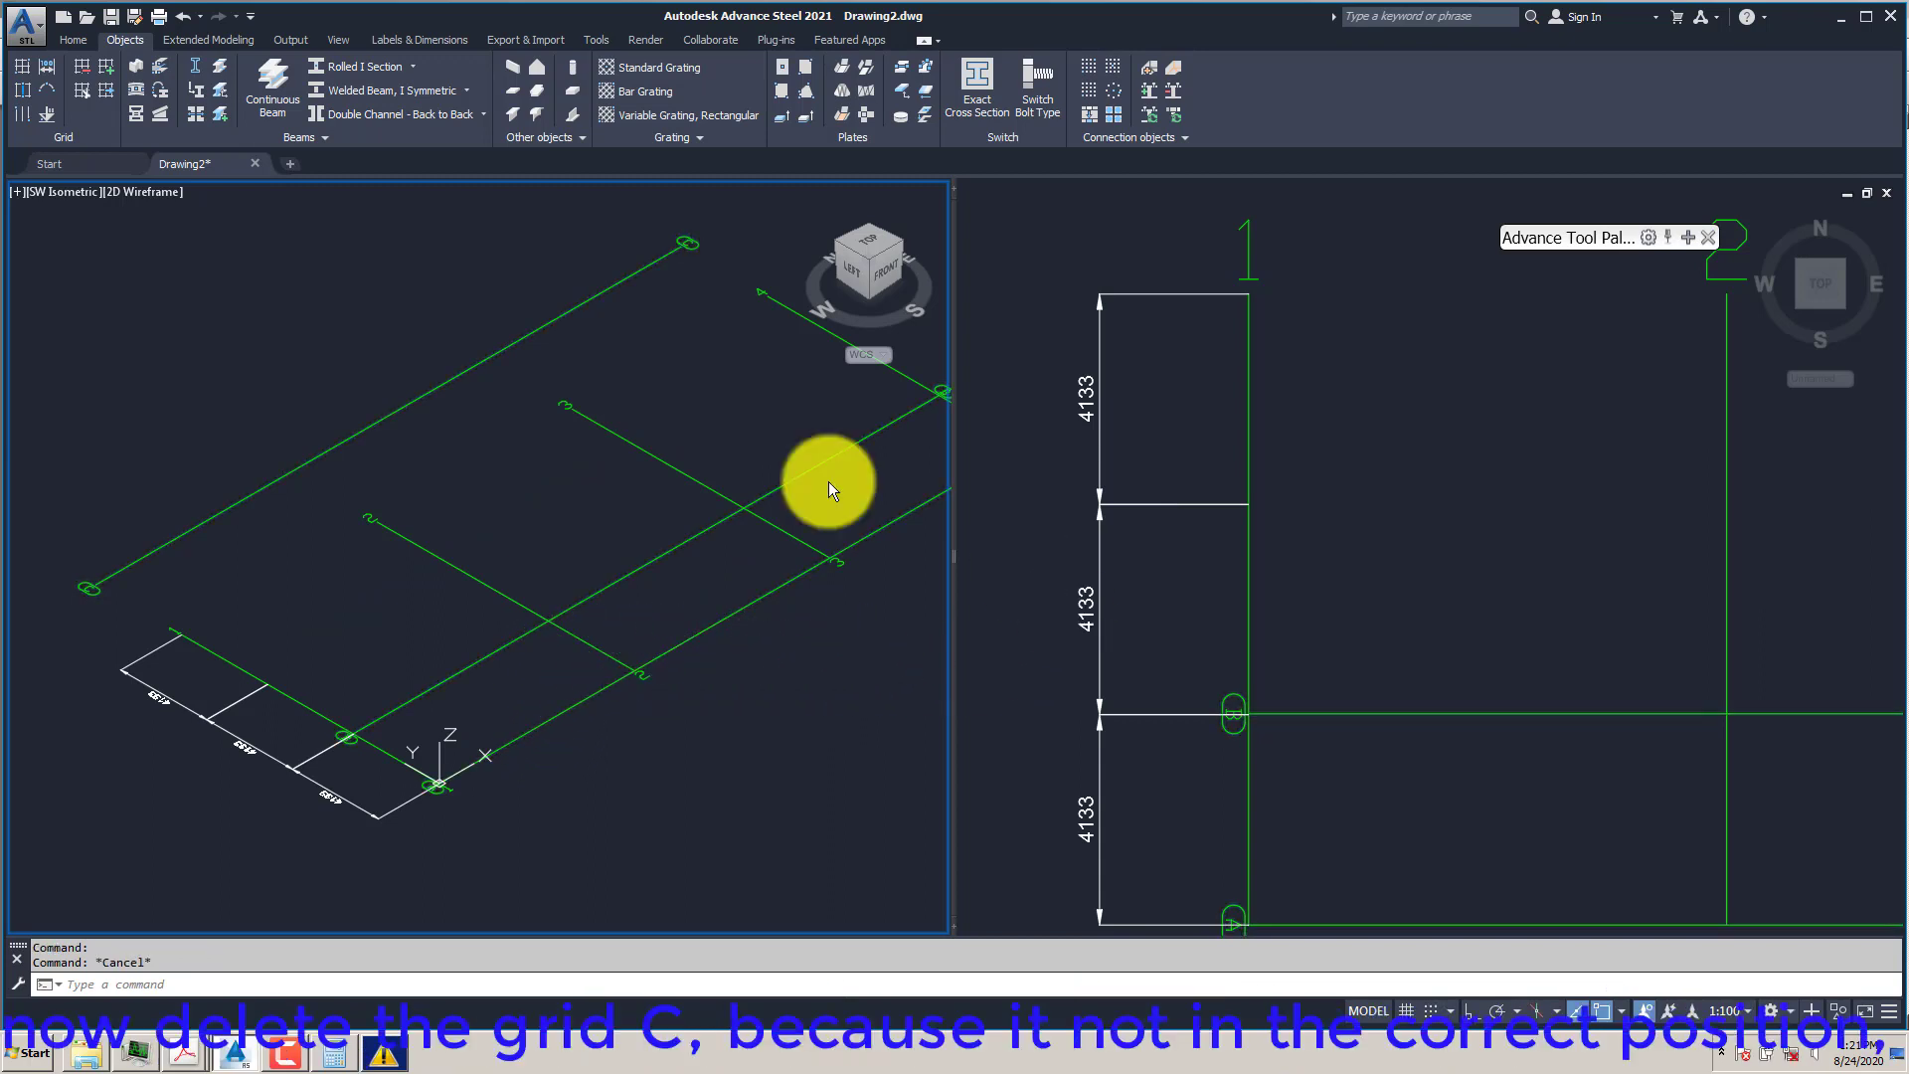
- Delete the misplaced outer gridline C from the lettered grid with the delete axis command
{"action": "left_click", "coordinate": [85, 67]}
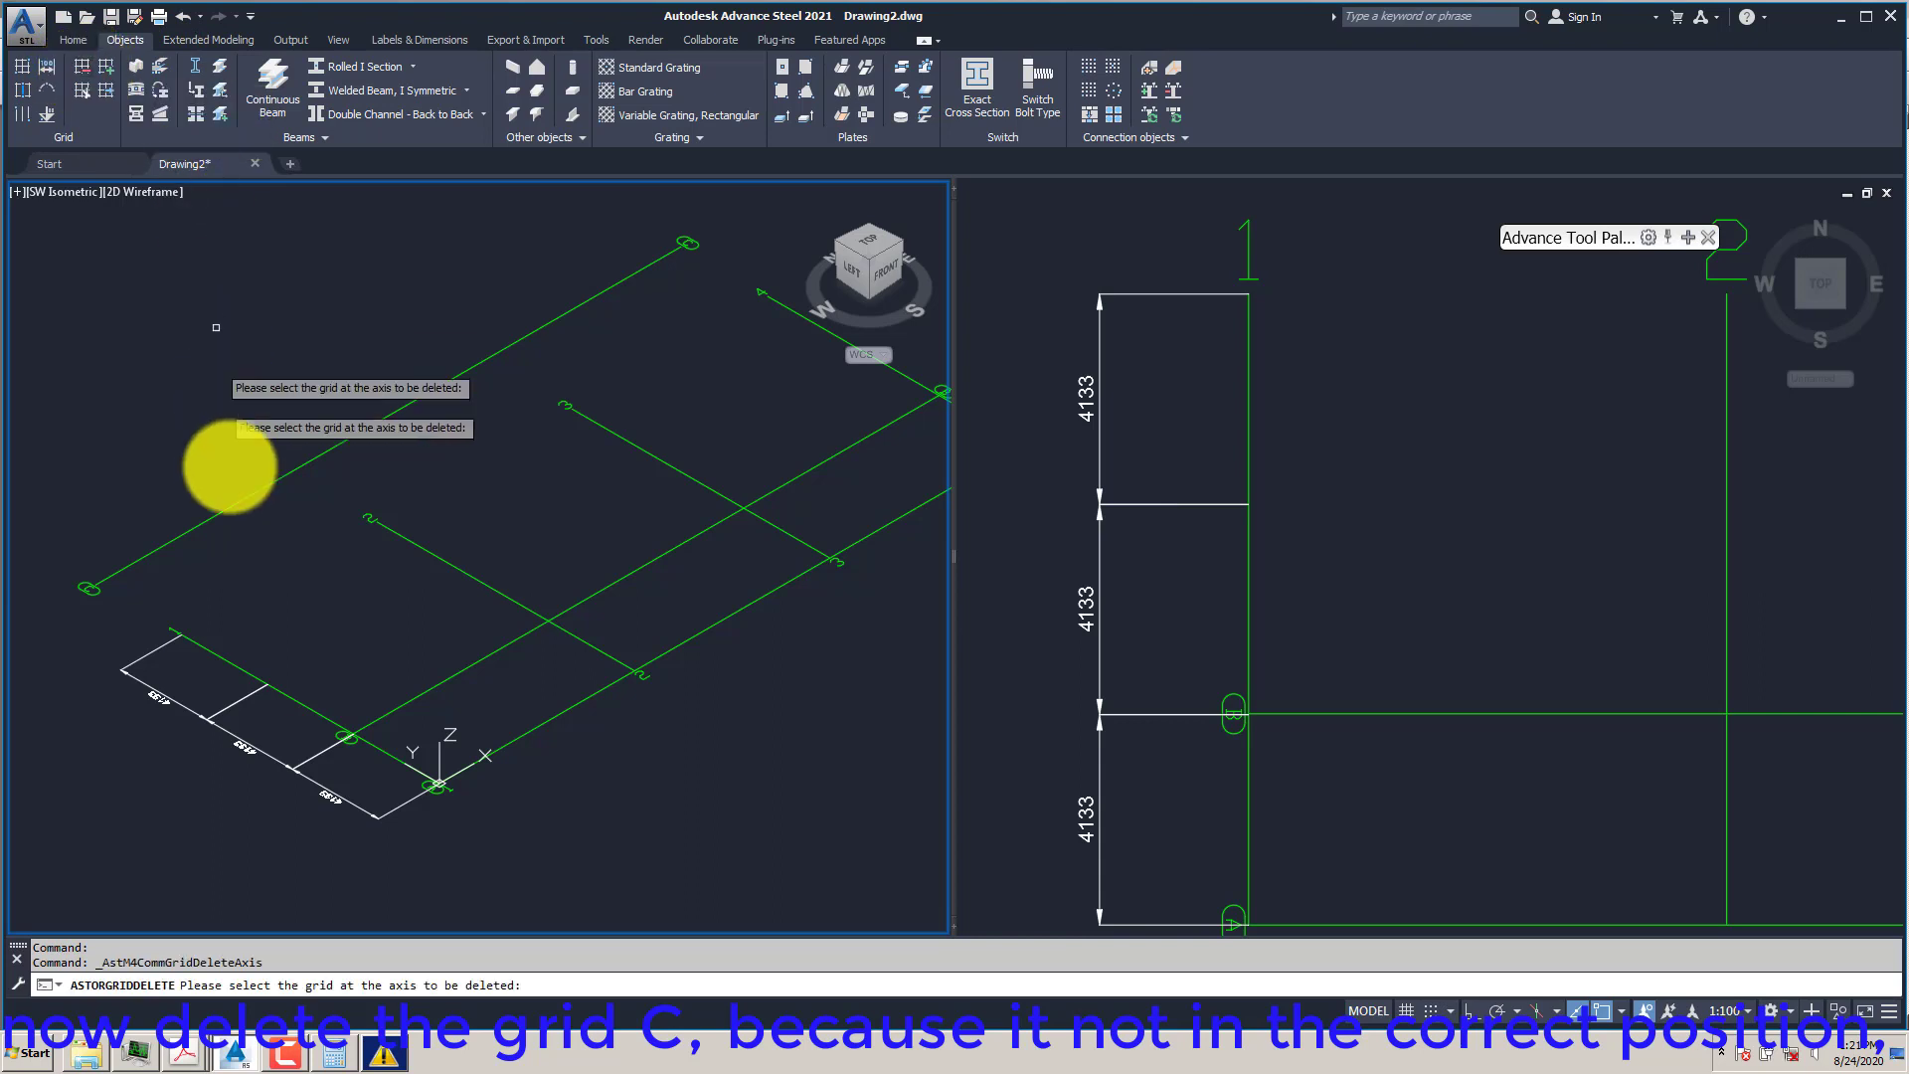
{"action": "left_click", "coordinate": [225, 510]}
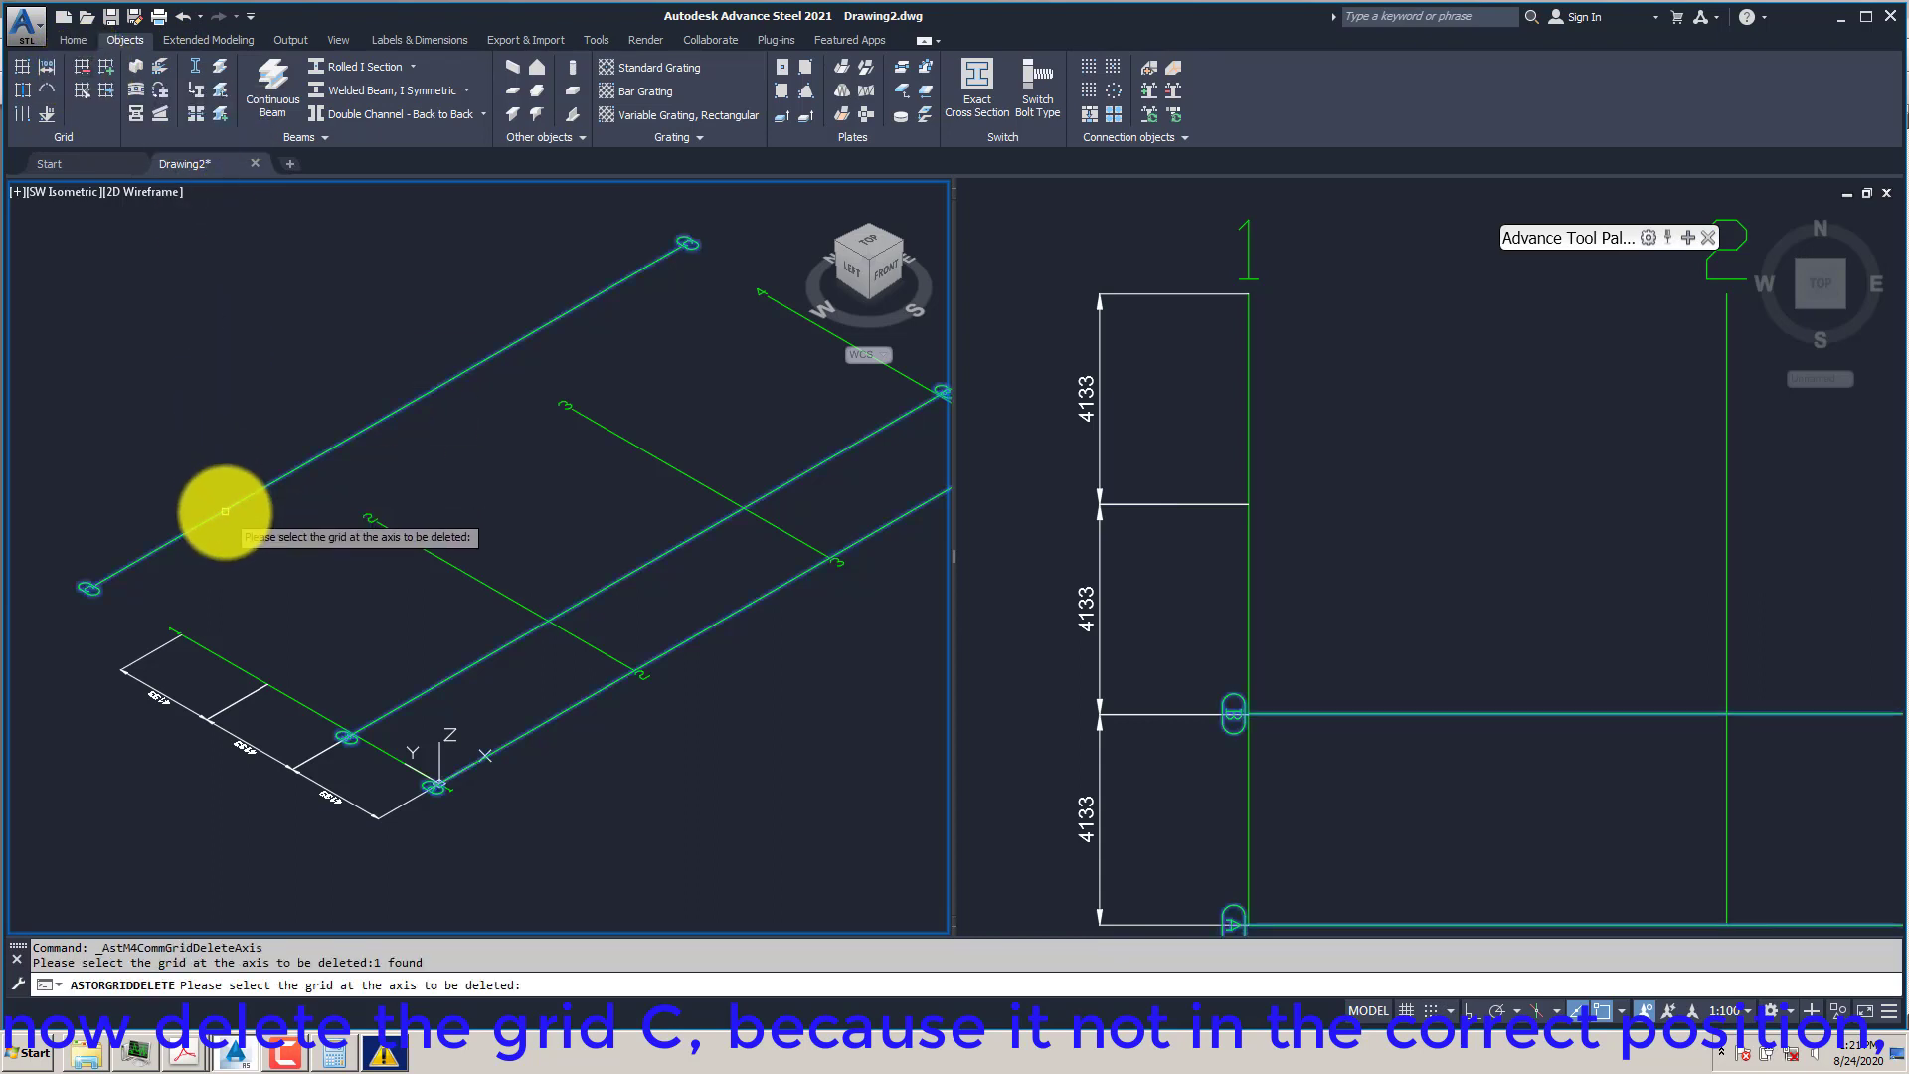
{"action": "key", "text": "Return"}
{"action": "scroll", "coordinate": [386, 718], "scroll_direction": "up", "scroll_amount": 4}
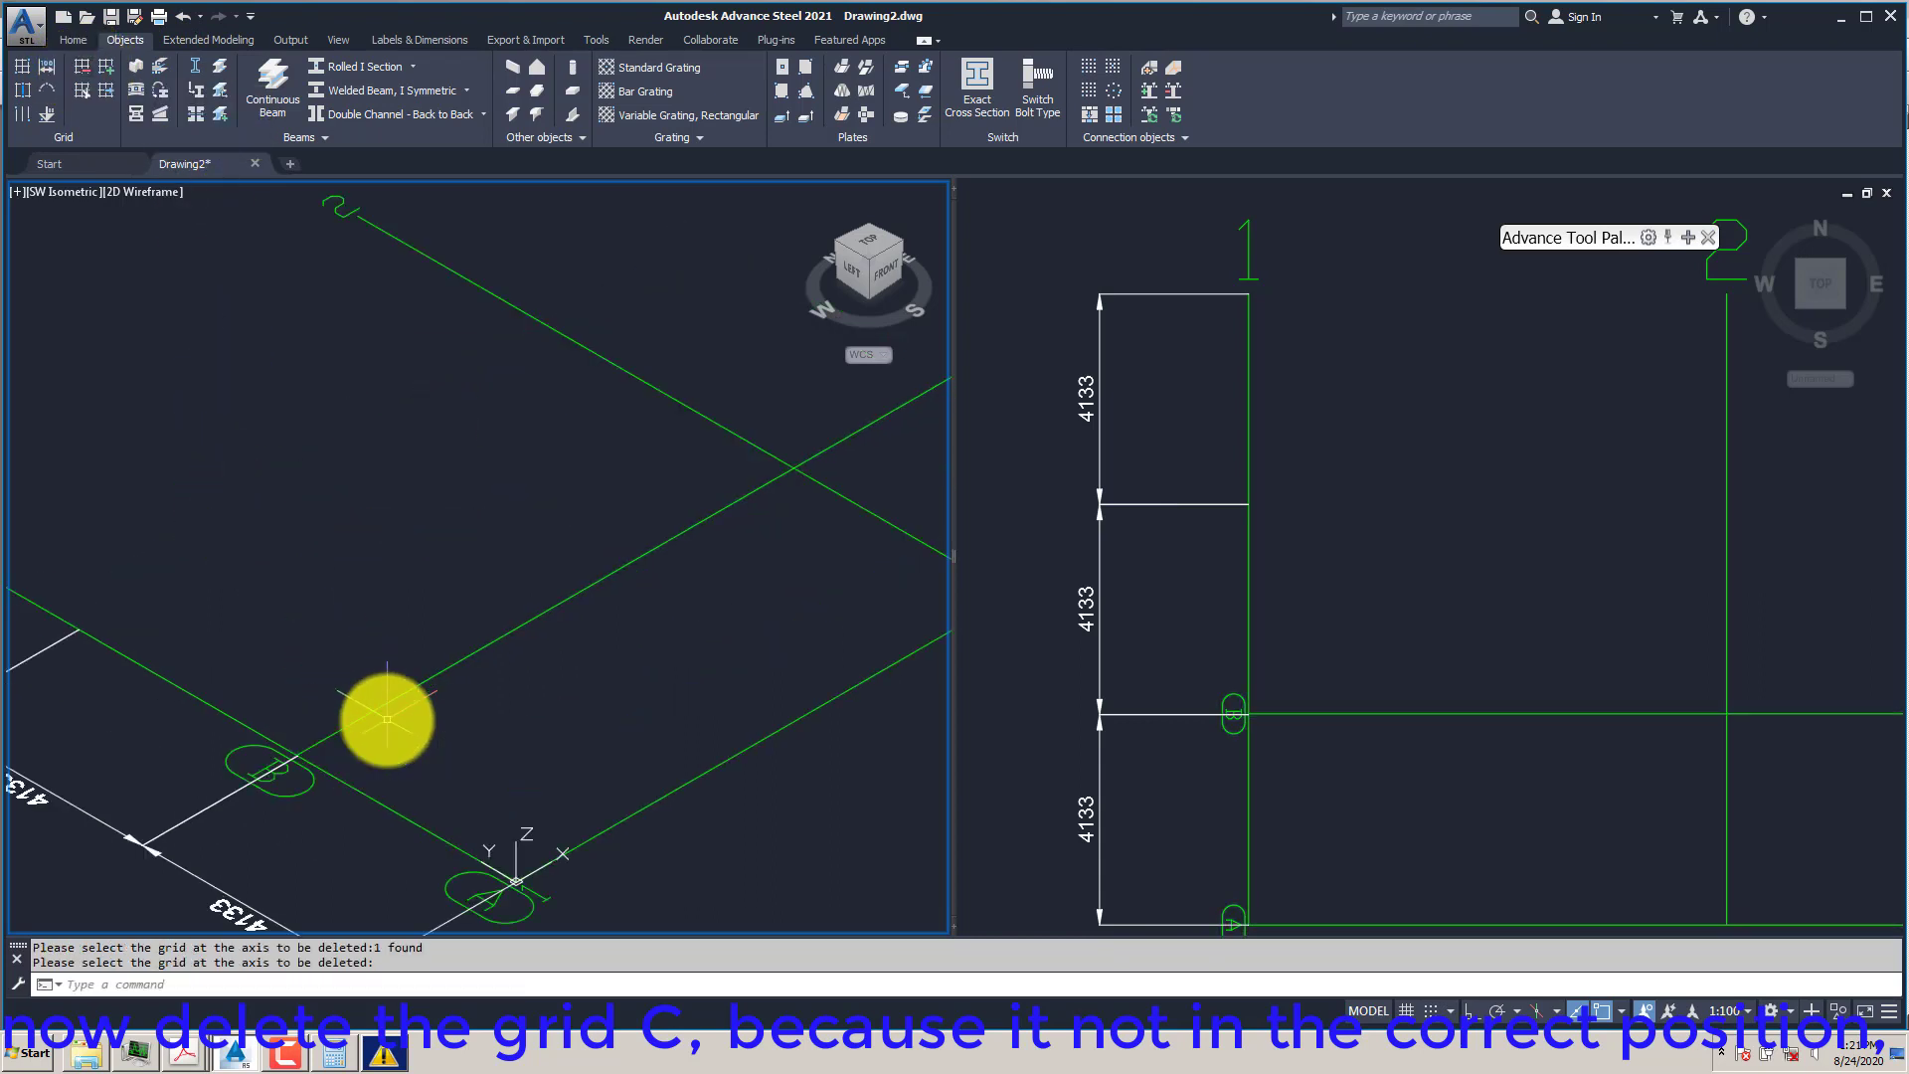
{"action": "scroll", "coordinate": [373, 714], "scroll_direction": "down", "scroll_amount": 5}
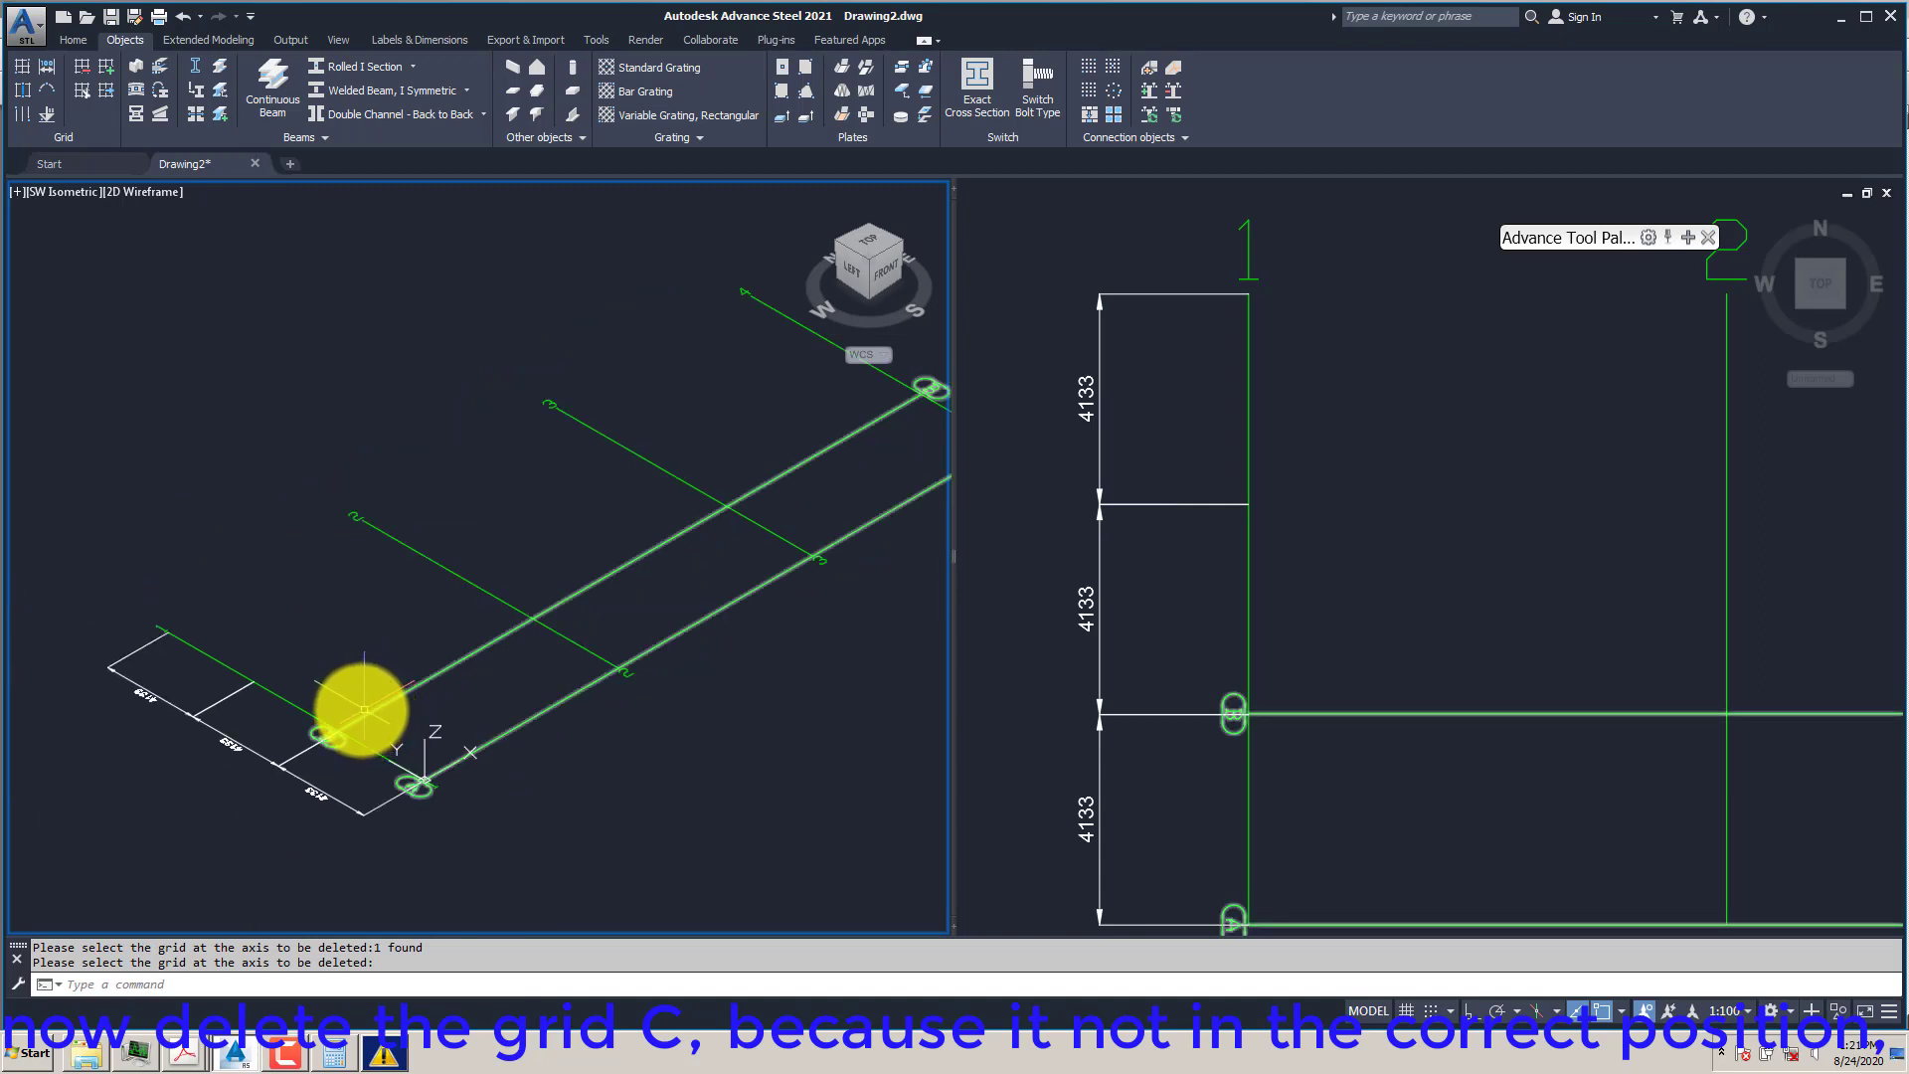
- Erase the three 4133 dimensions along gridline 1 in the top view
{"action": "left_click", "coordinate": [1084, 748]}
{"action": "left_click", "coordinate": [1151, 766]}
{"action": "left_click", "coordinate": [991, 378]}
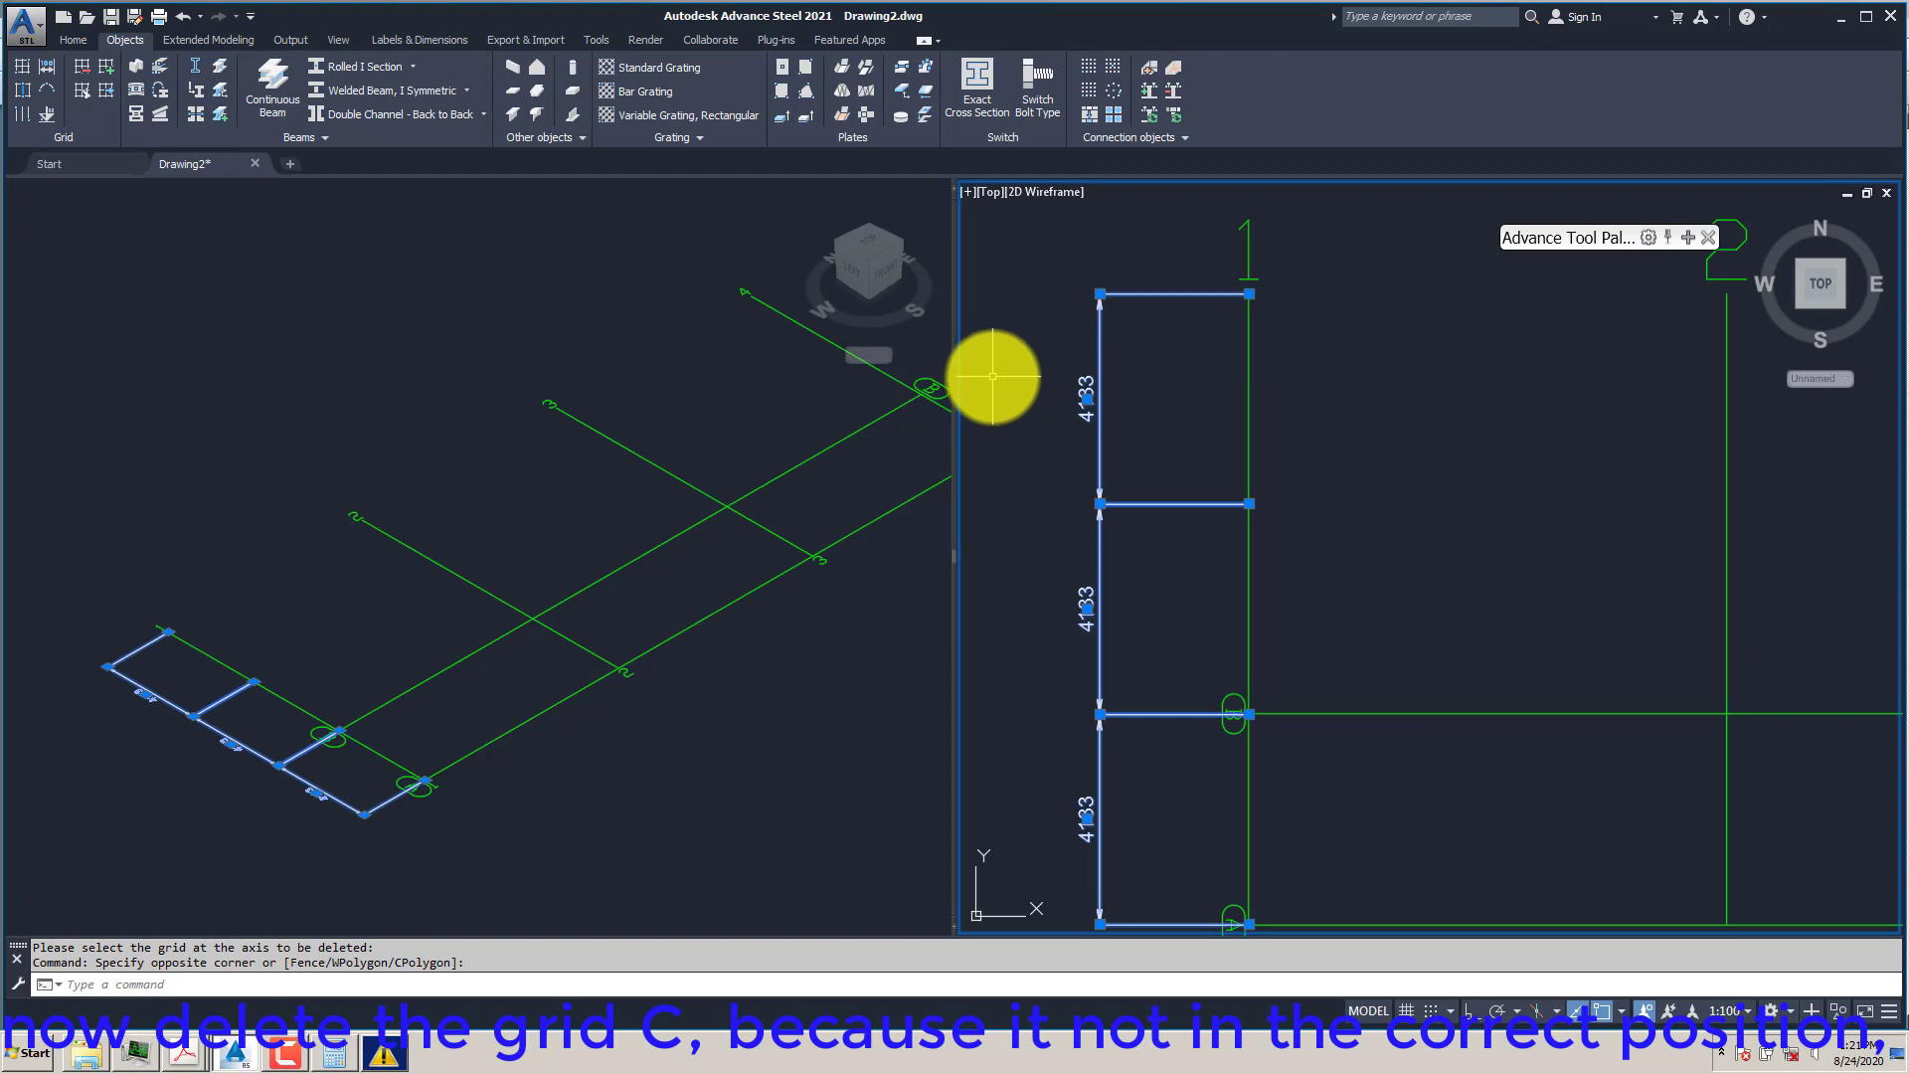
{"action": "key", "text": "Delete"}
- Start adding a new axis group after gridline B in the isometric view, accepting the default number of axes
{"action": "left_click", "coordinate": [388, 640]}
{"action": "scroll", "coordinate": [362, 669], "scroll_direction": "up", "scroll_amount": 2}
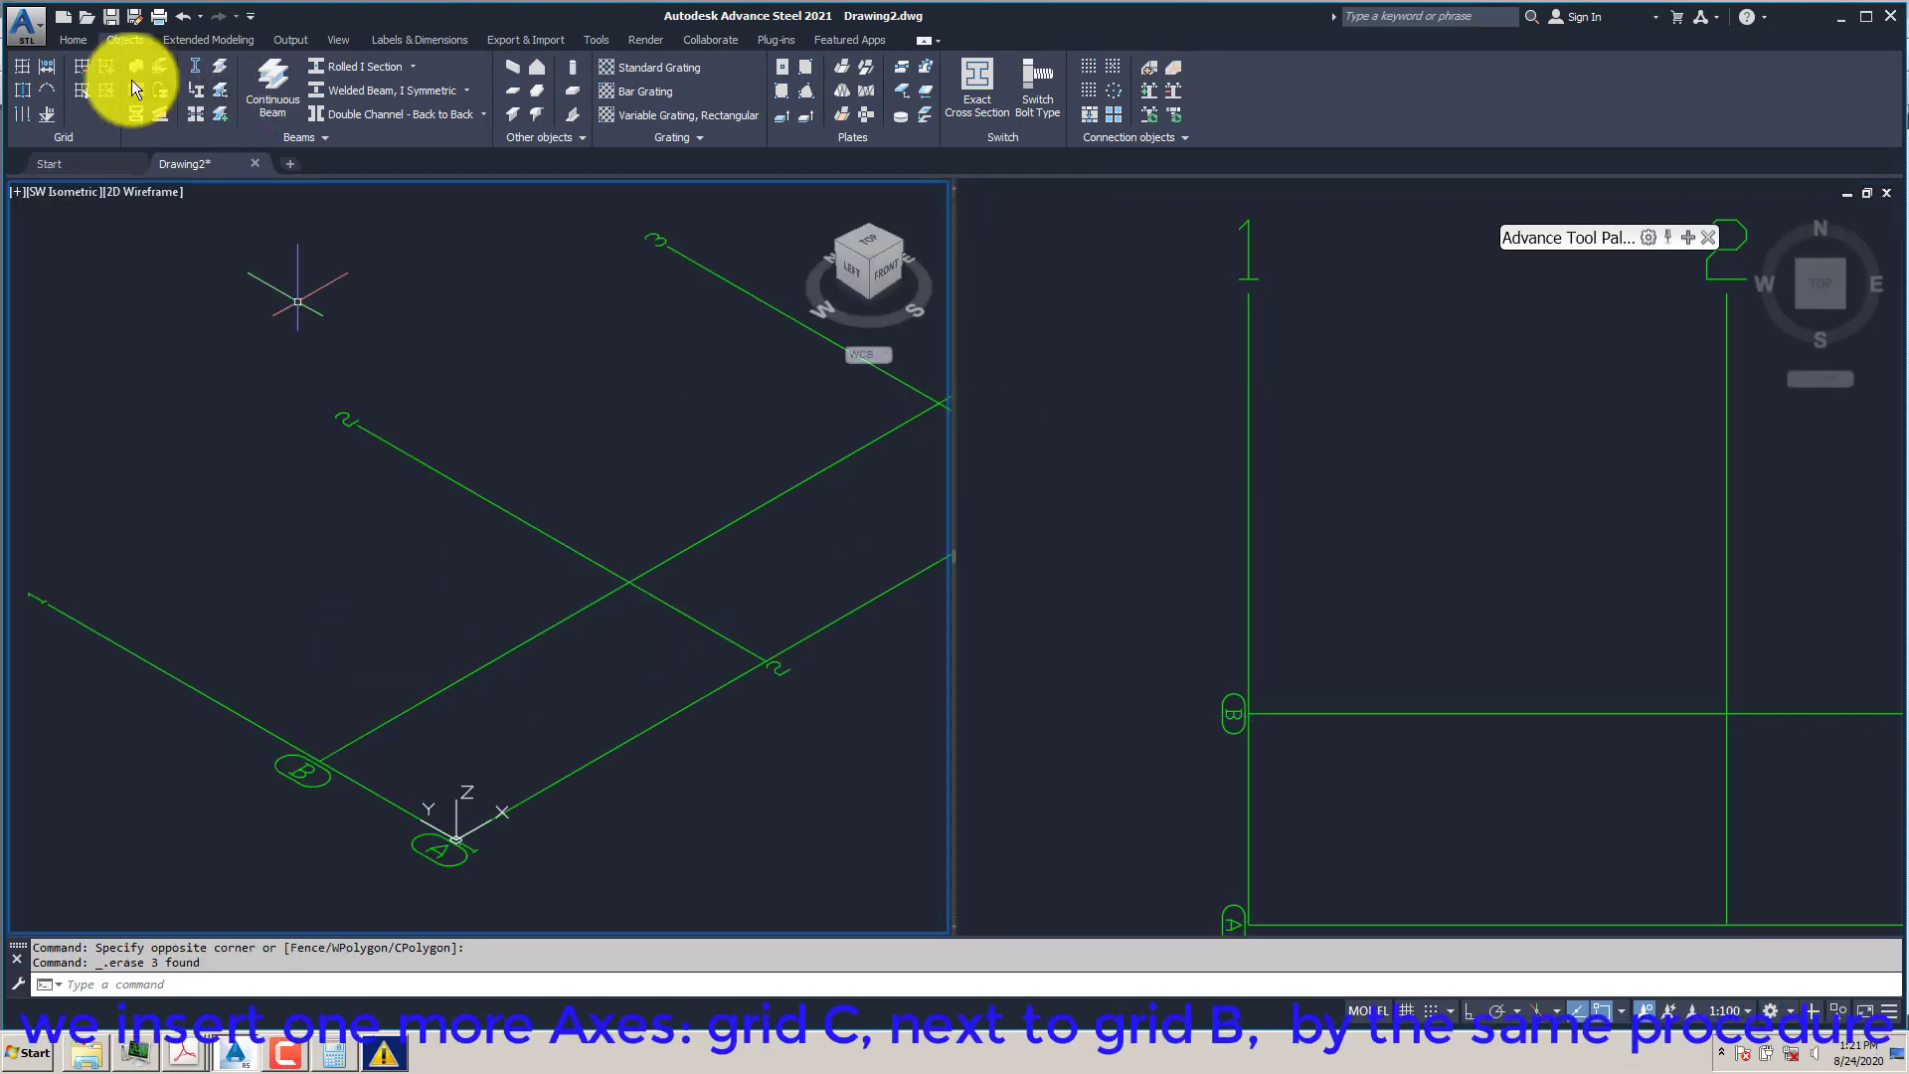
{"action": "left_click", "coordinate": [107, 66]}
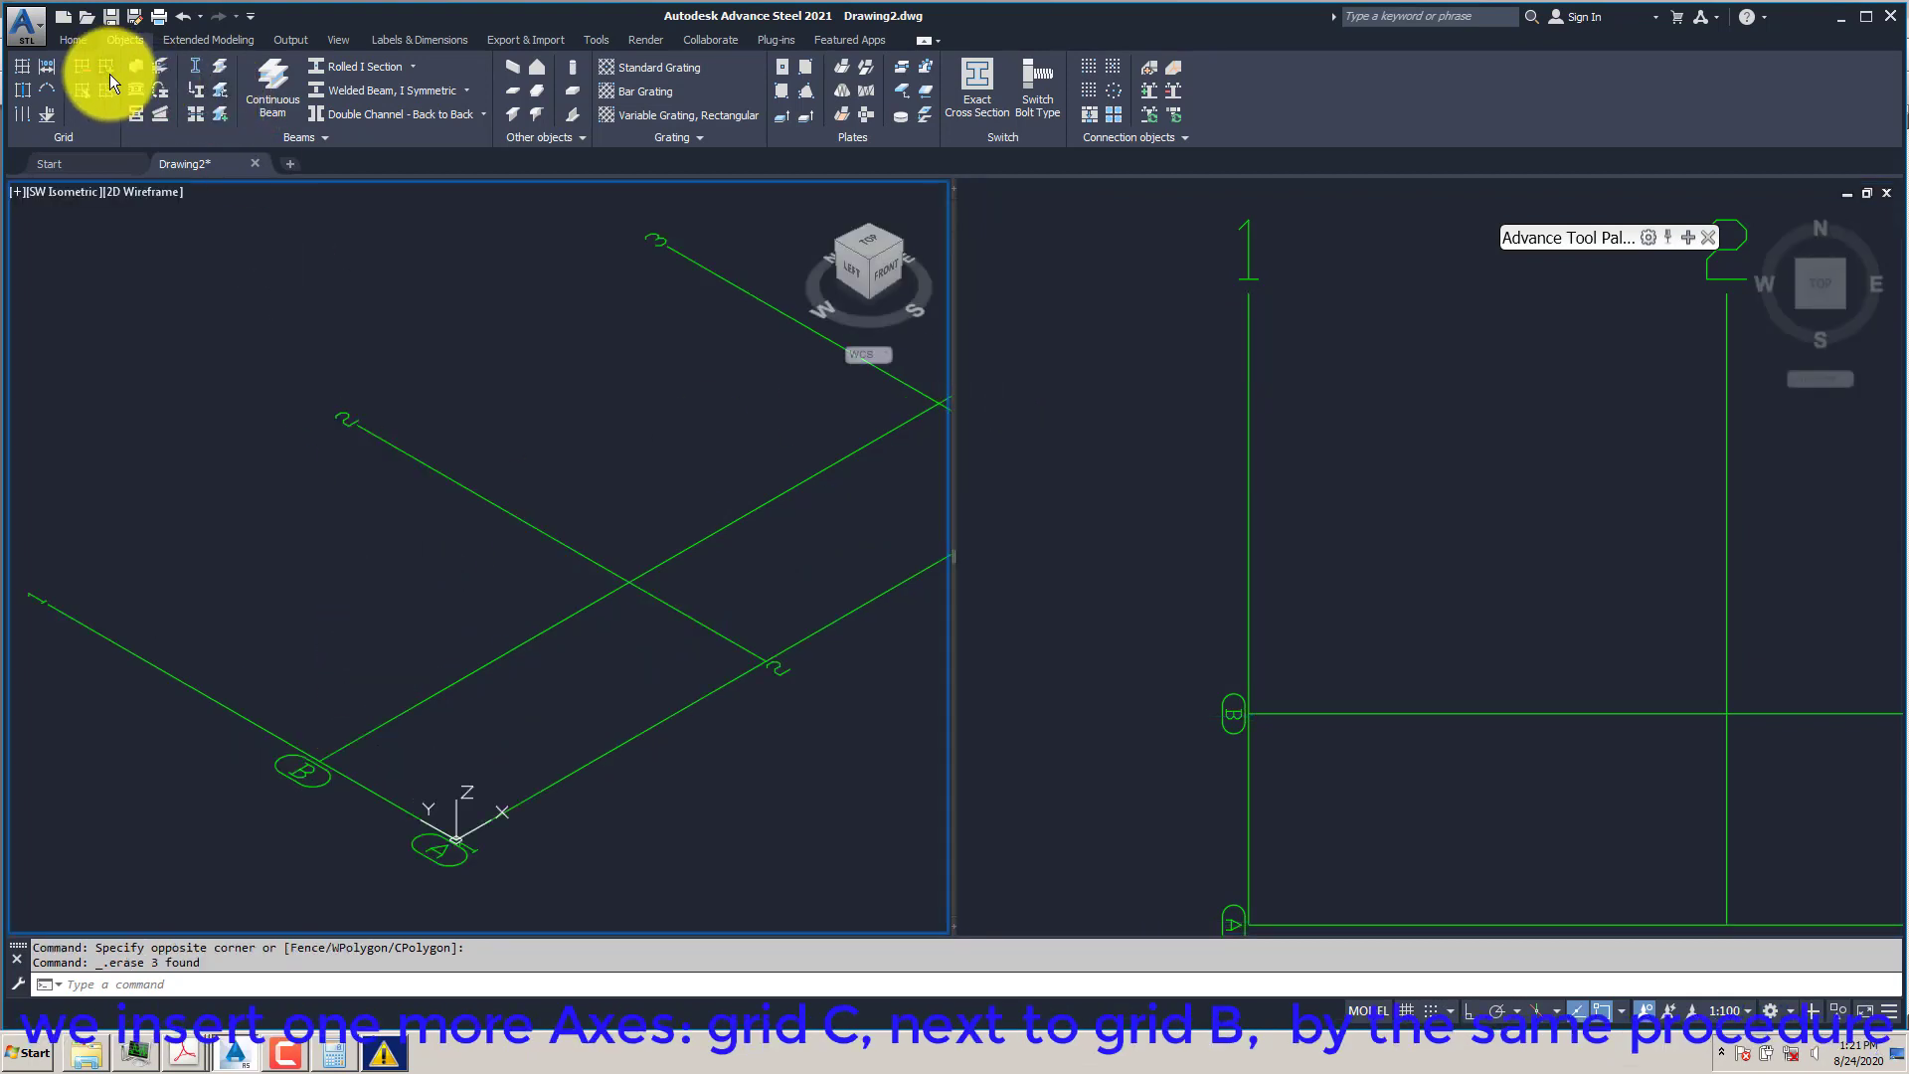
{"action": "left_click", "coordinate": [358, 736]}
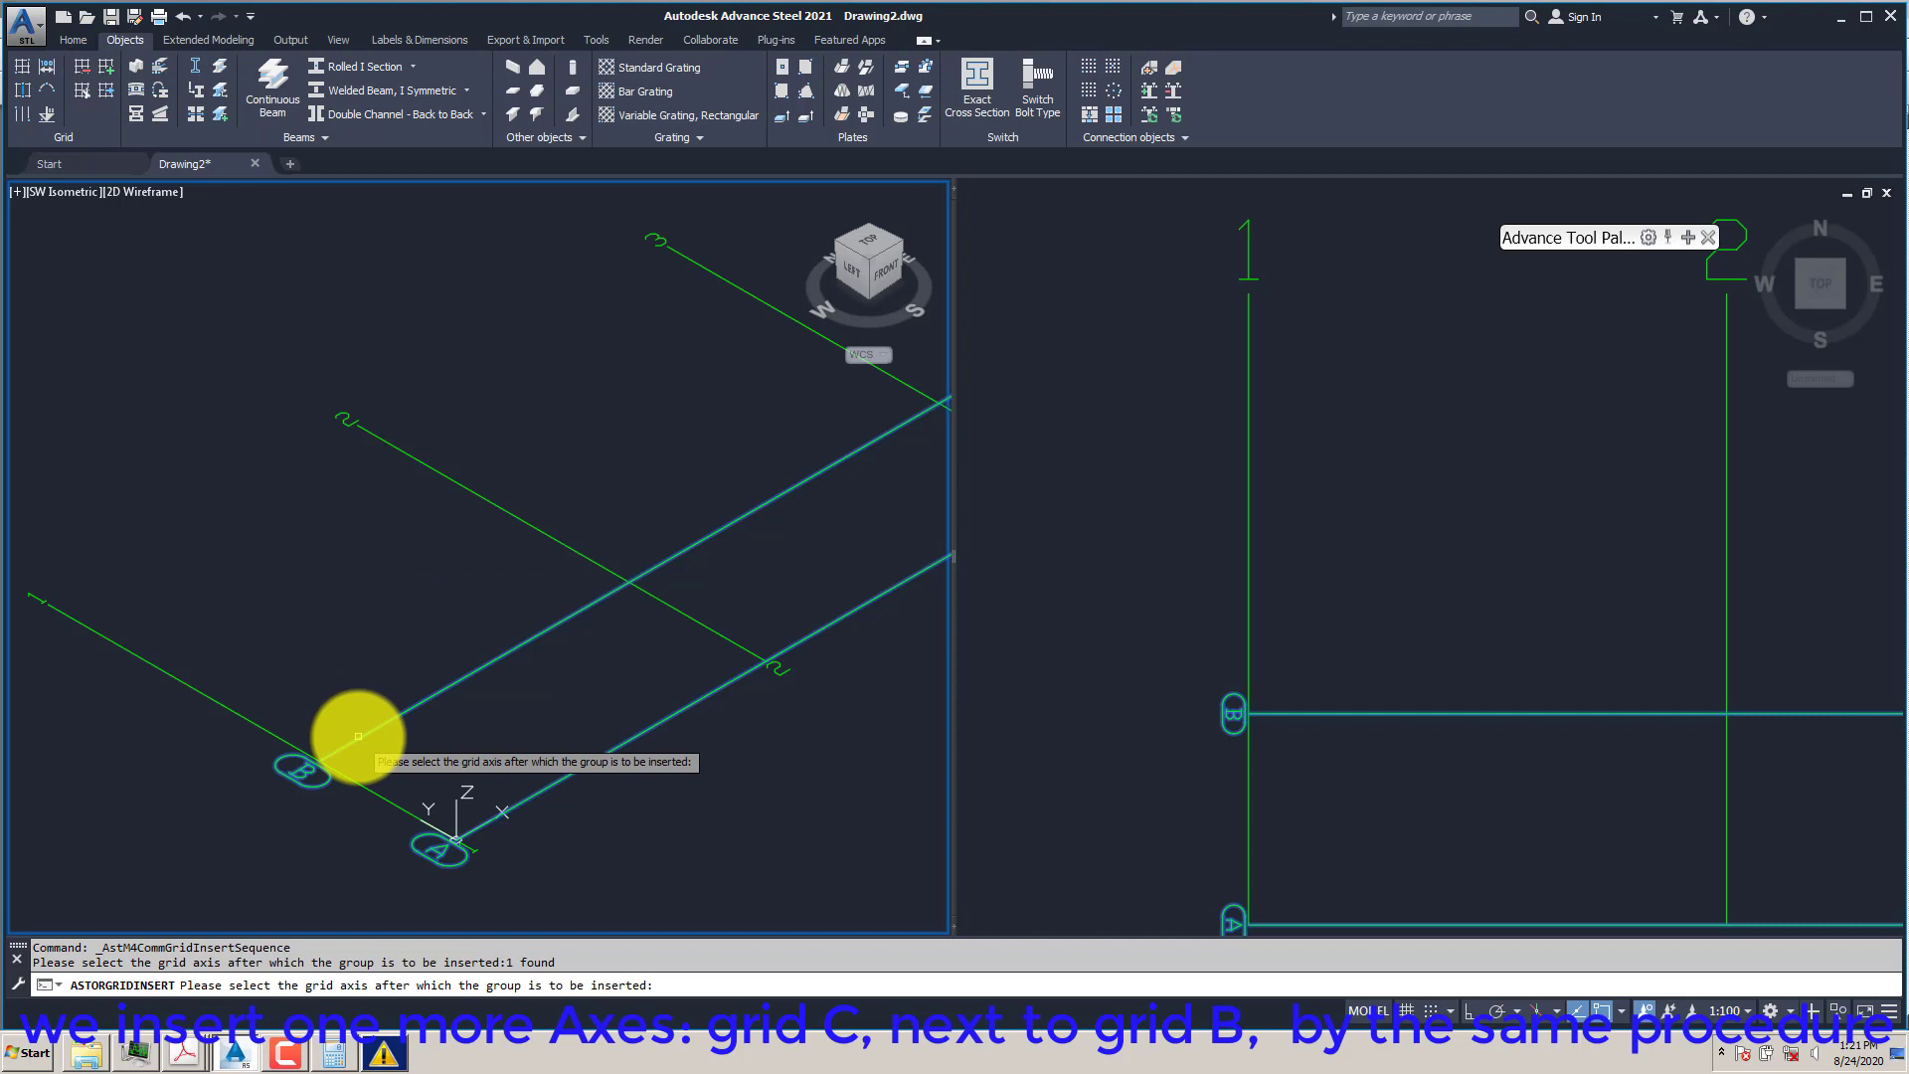
{"action": "key", "text": "Return"}
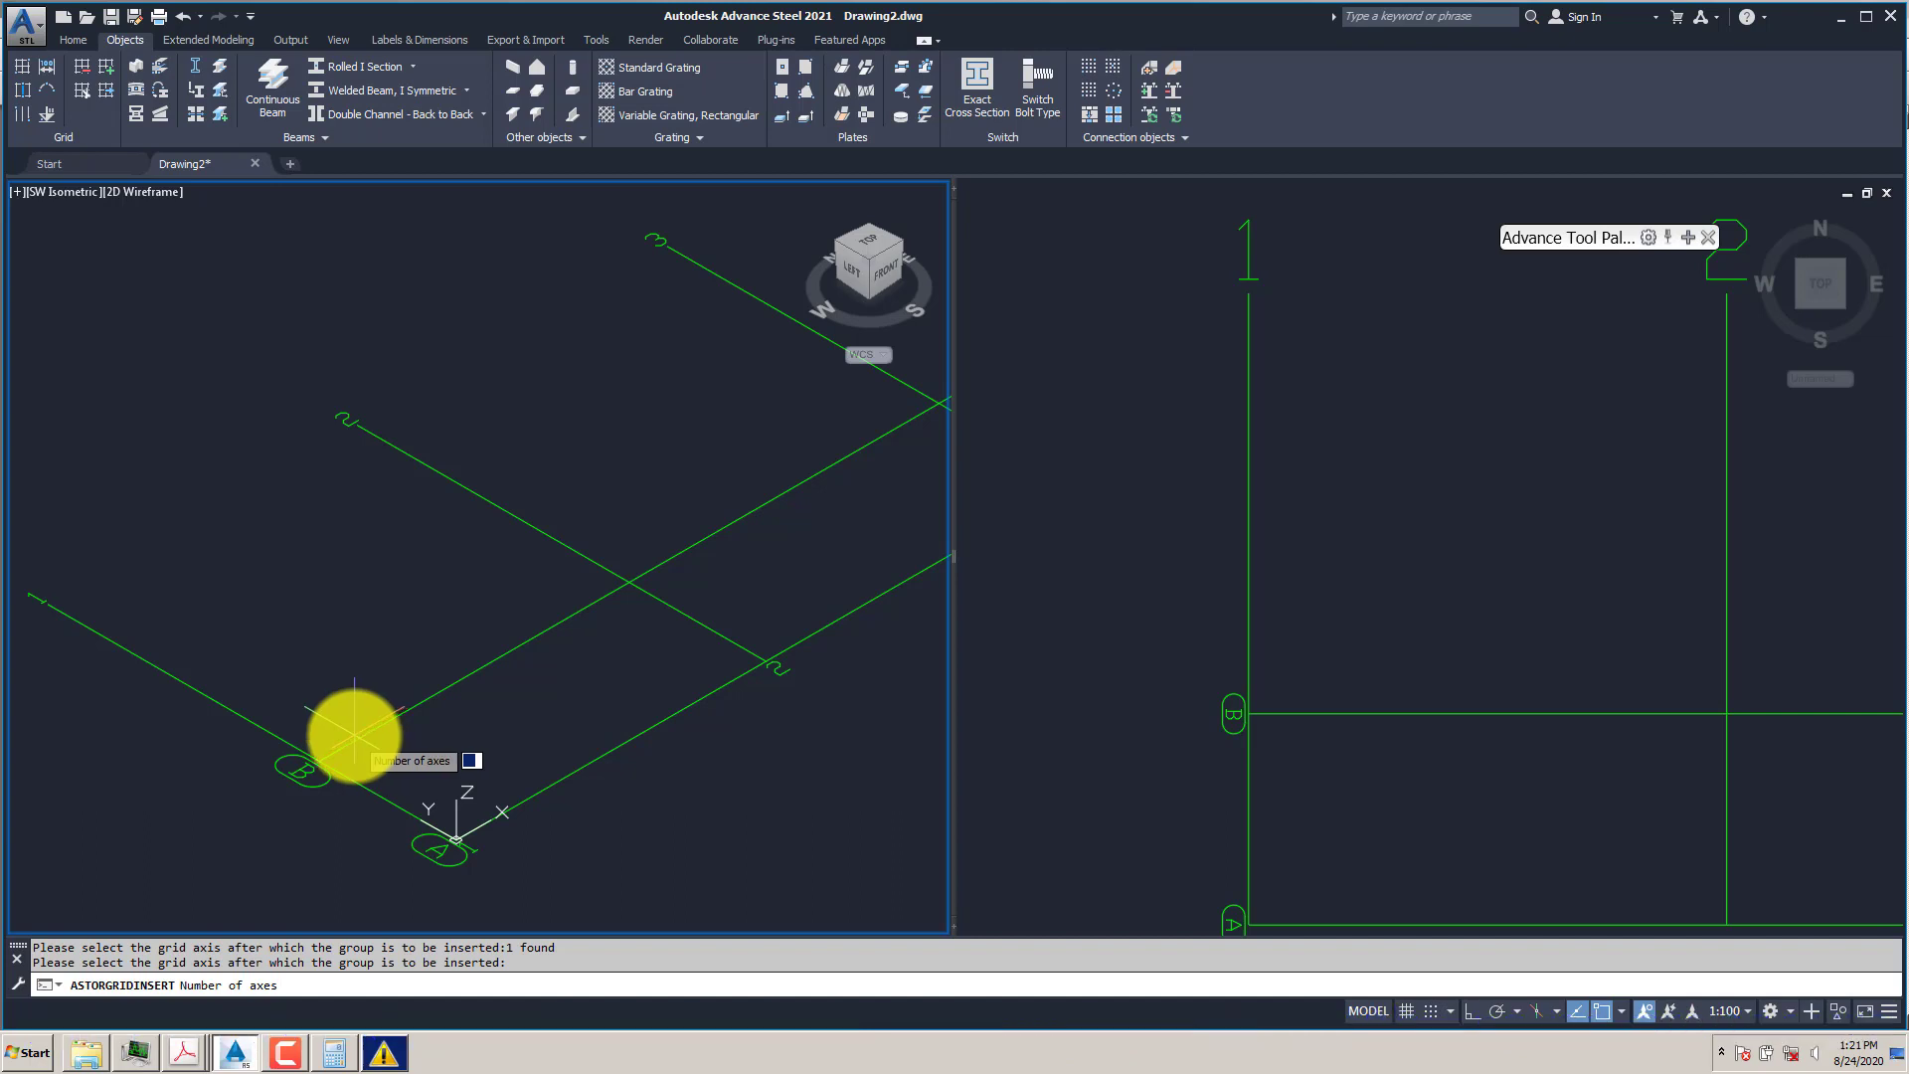
{"action": "key", "text": "Return"}
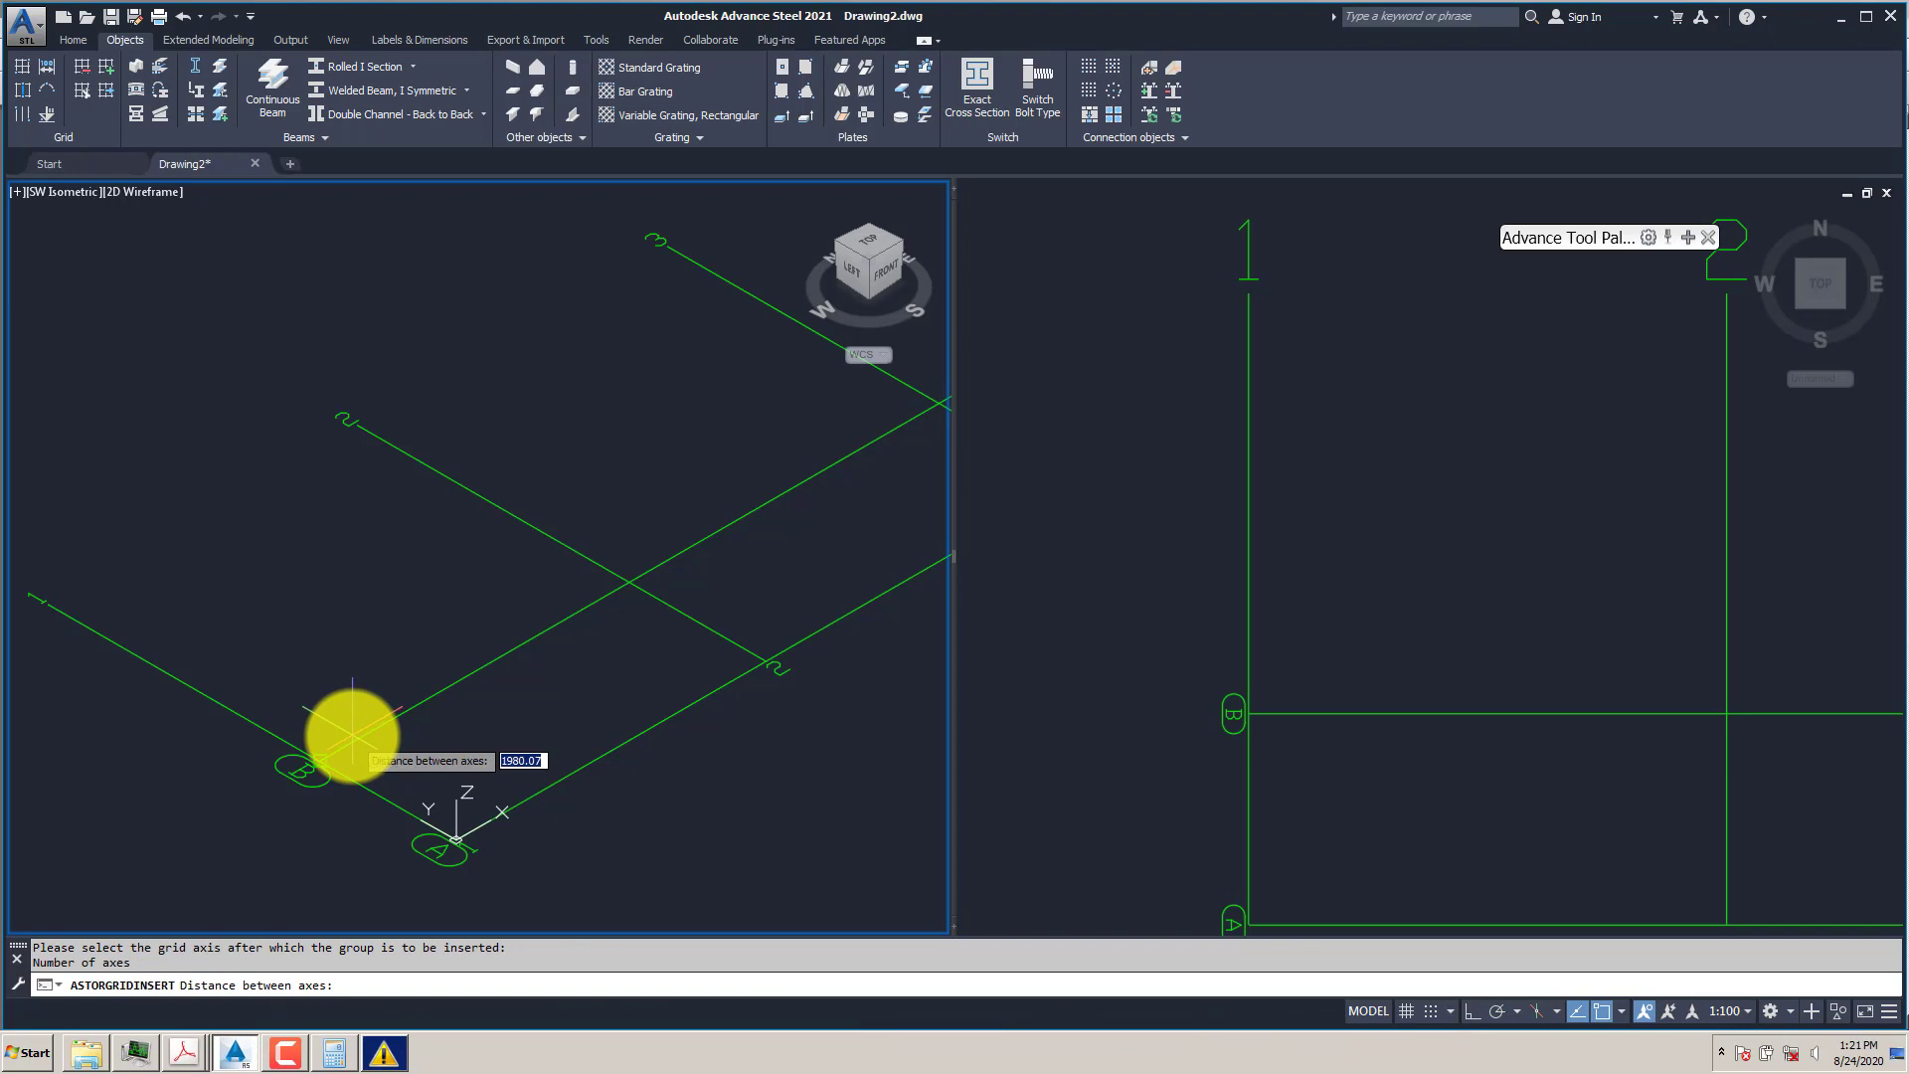
- Look up the B–C spacing in the bag filter PDF in Adobe Acrobat, return to Advance Steel and set the distance between axes to 4100
{"action": "left_click", "coordinate": [180, 1036]}
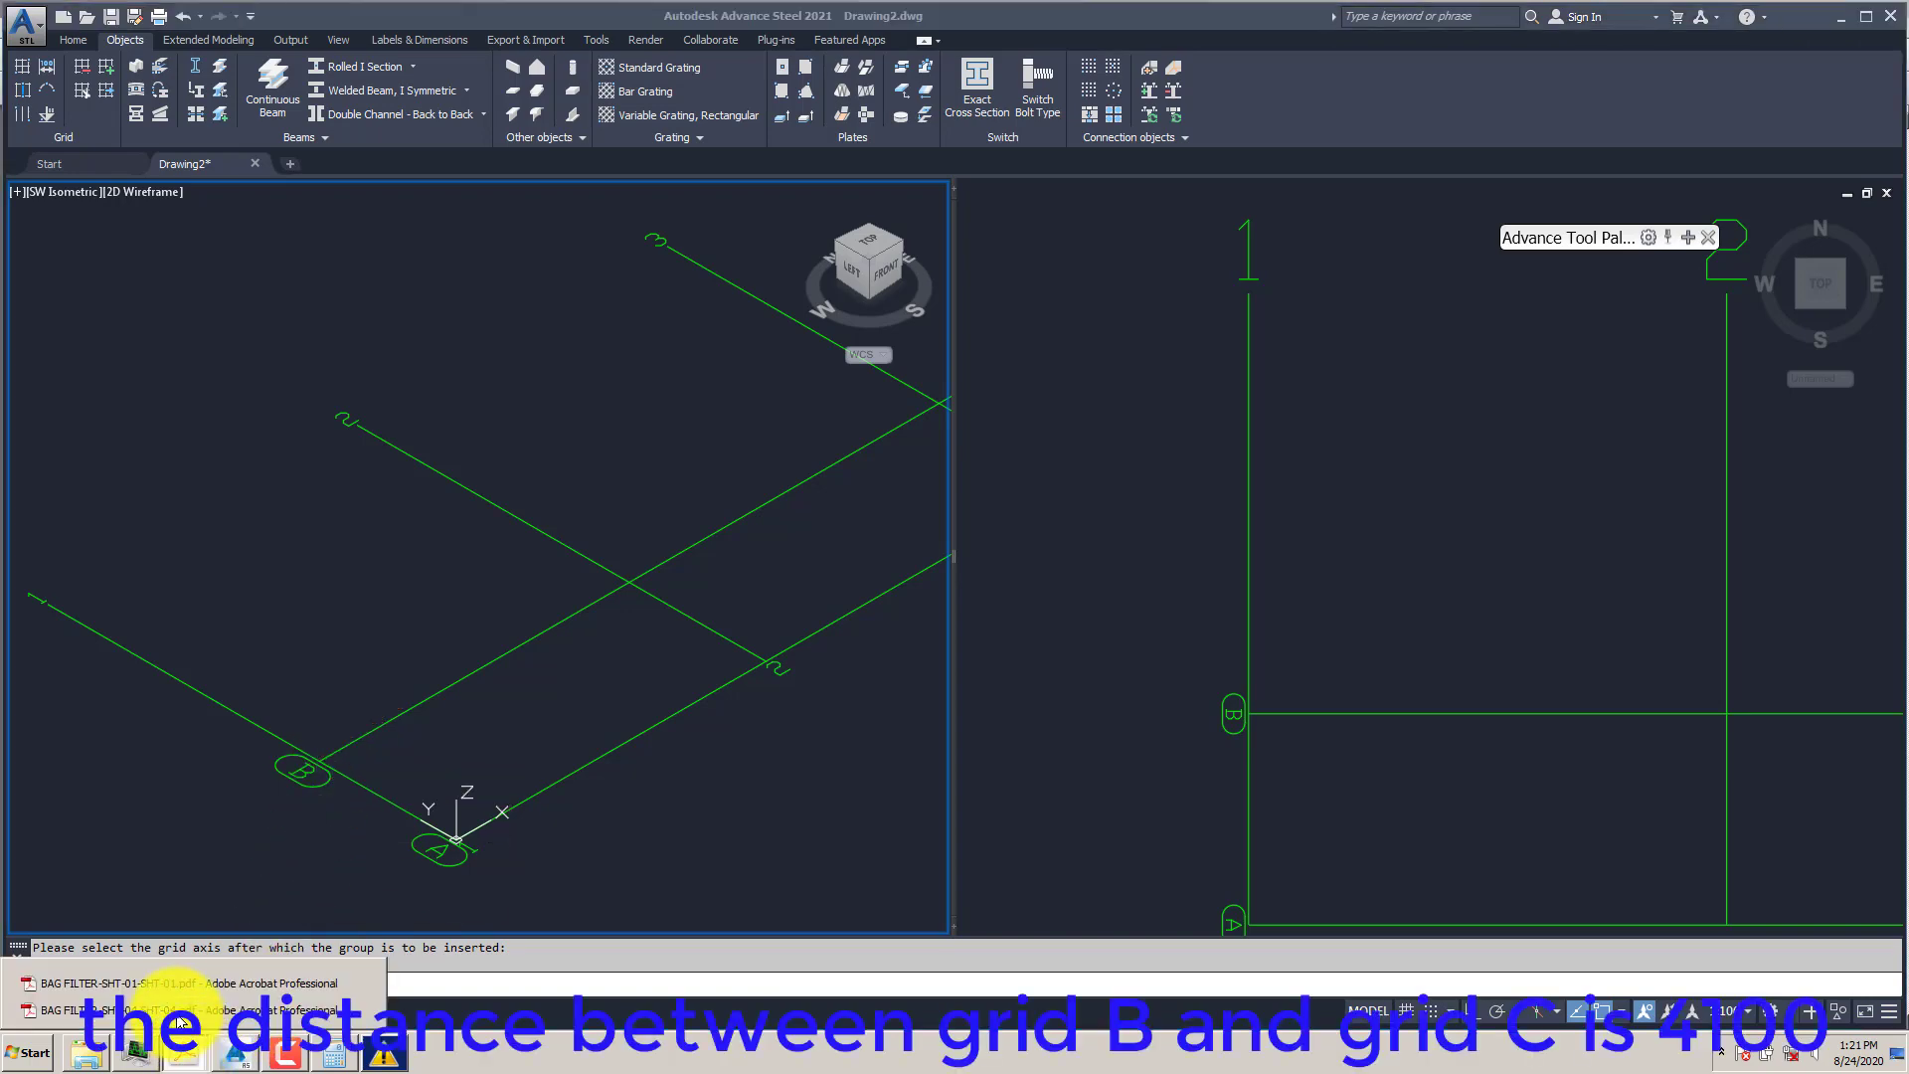
{"action": "left_click", "coordinate": [170, 991]}
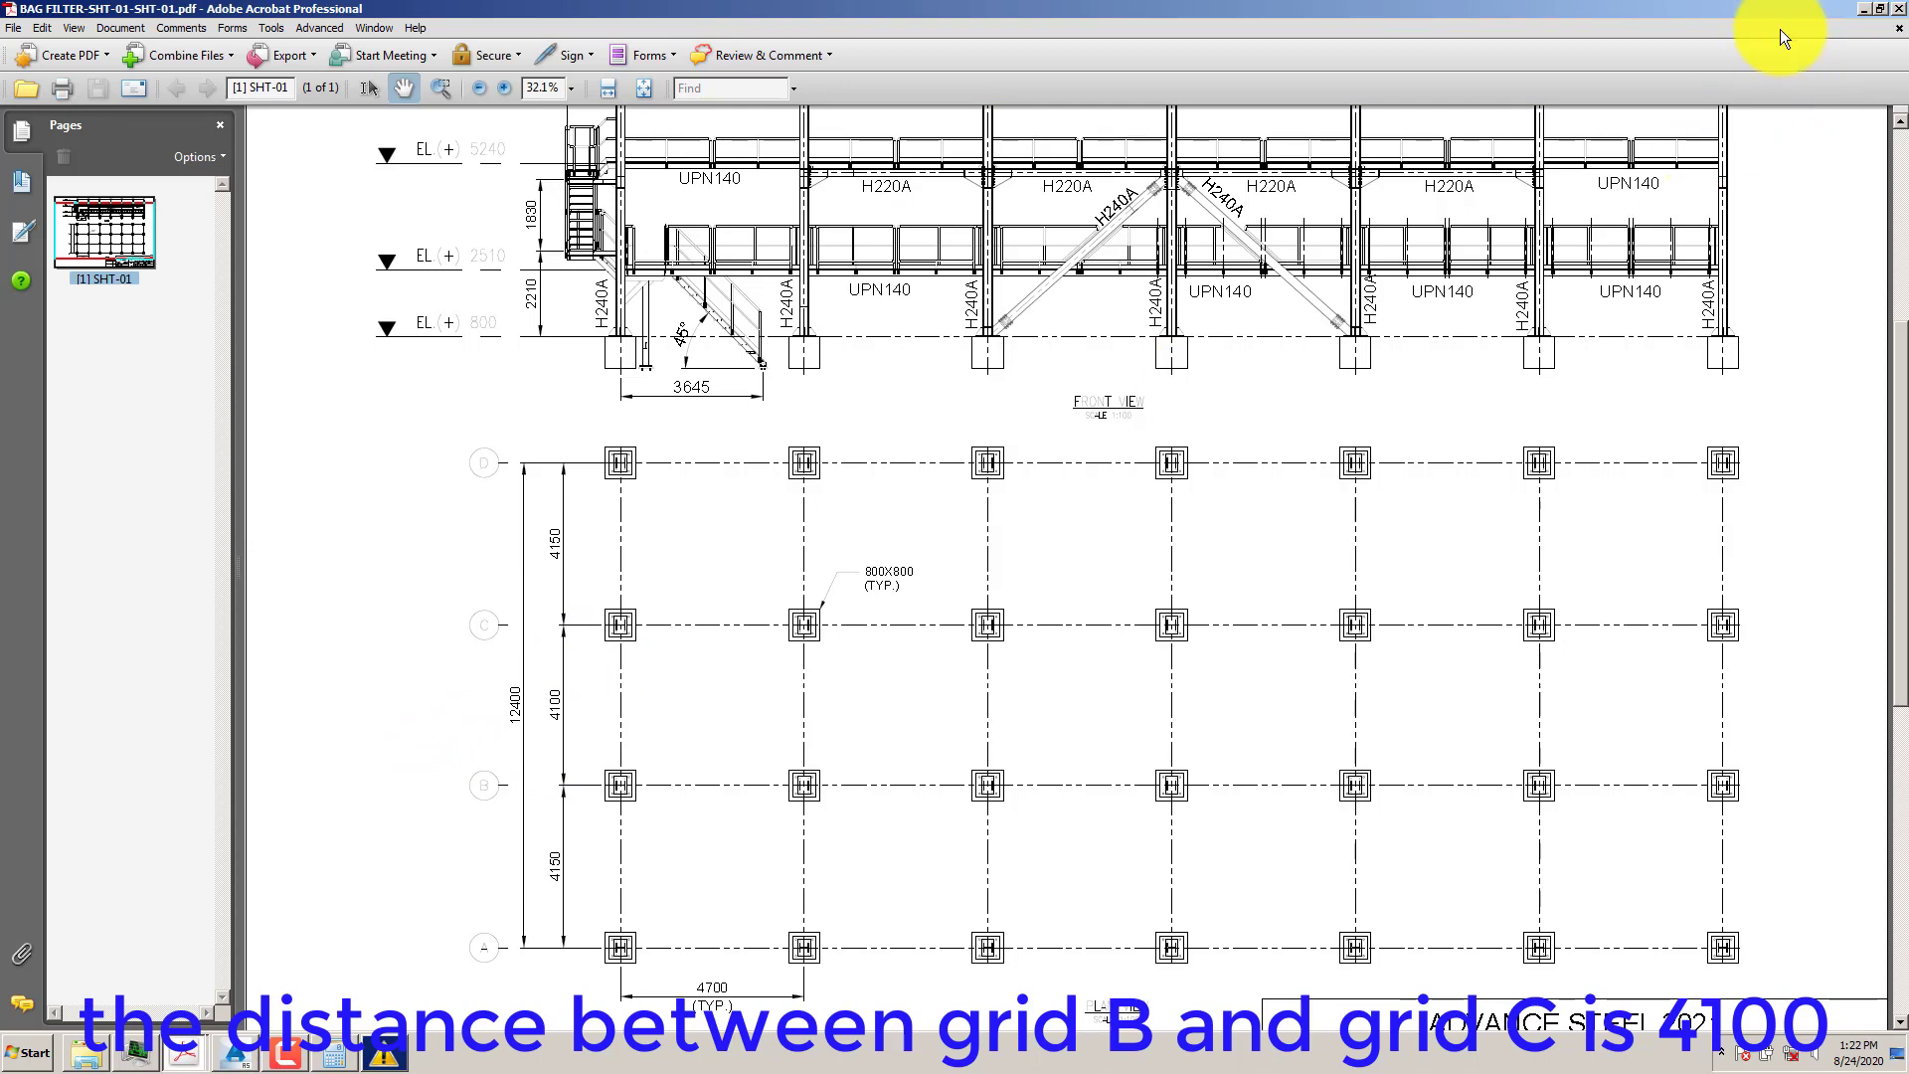
{"action": "left_click", "coordinate": [1863, 8]}
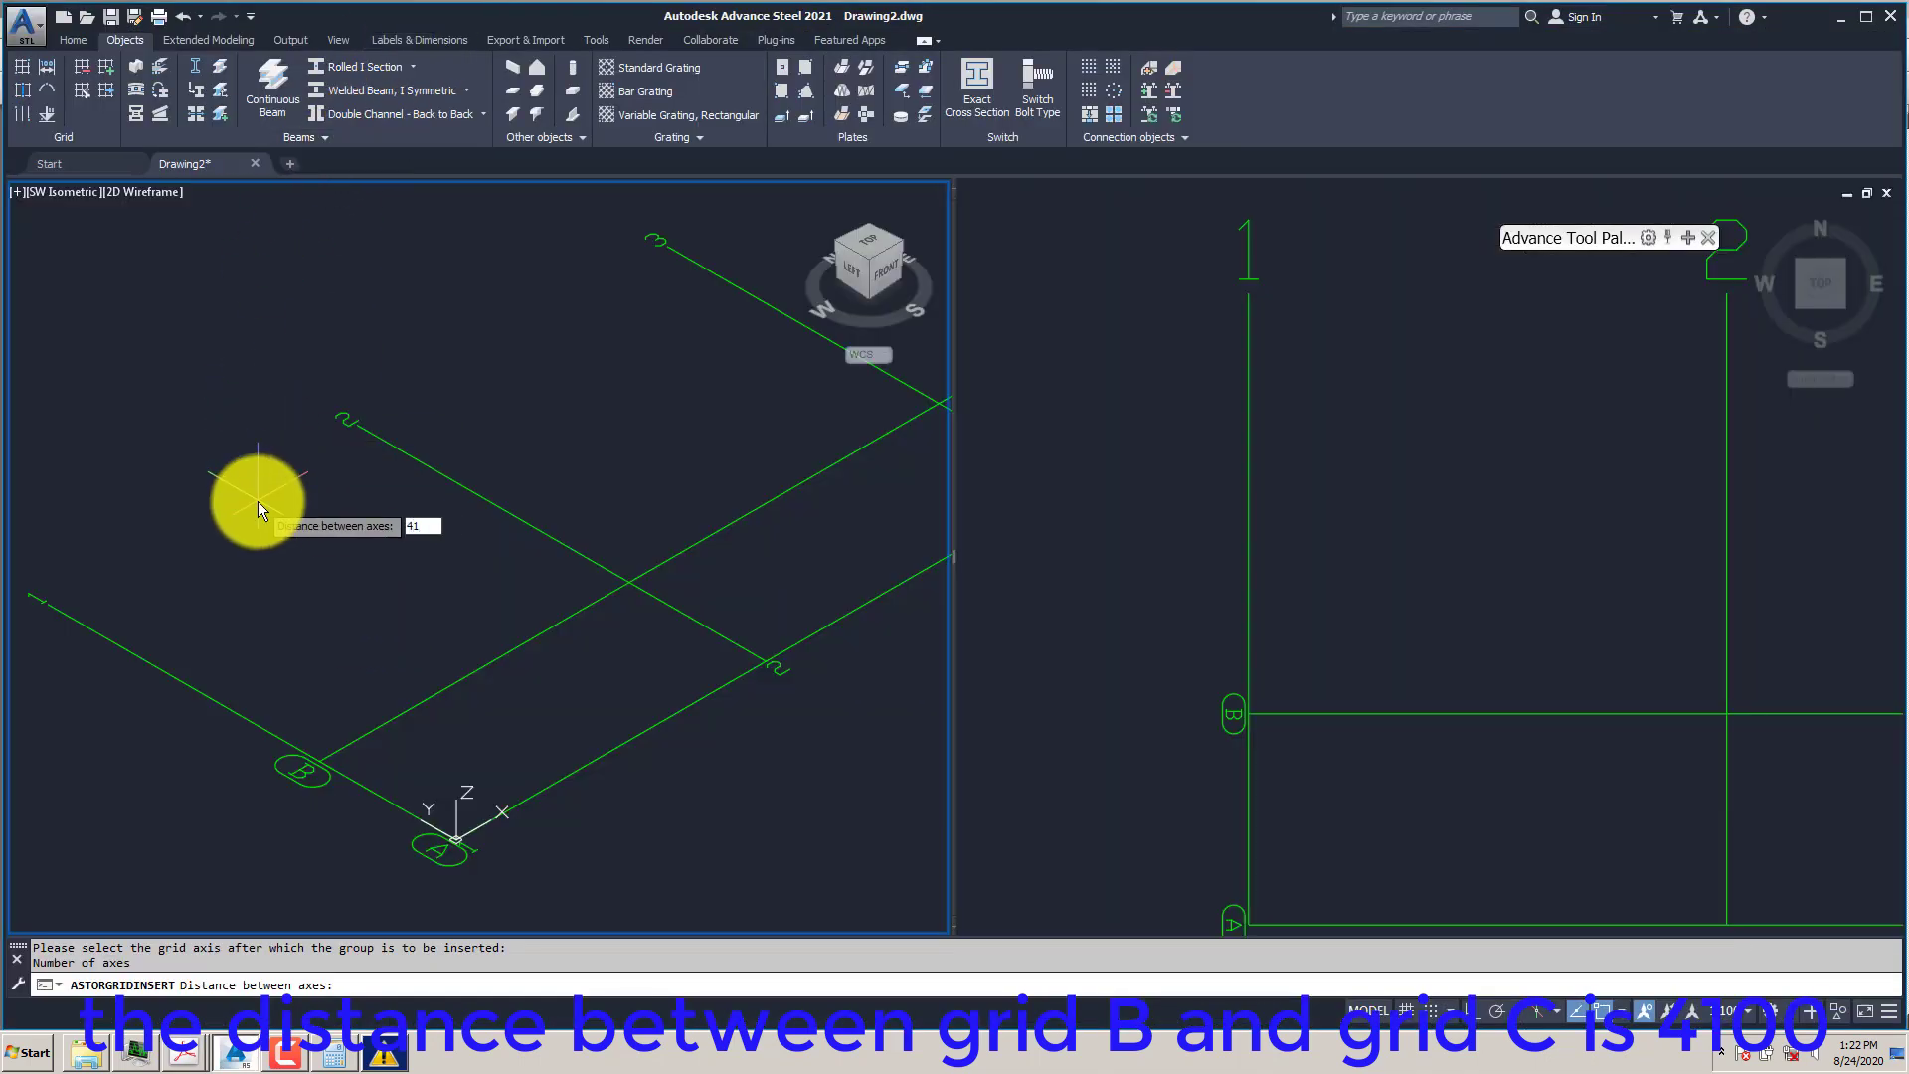
{"action": "type", "text": "4100"}
{"action": "key", "text": "Return"}
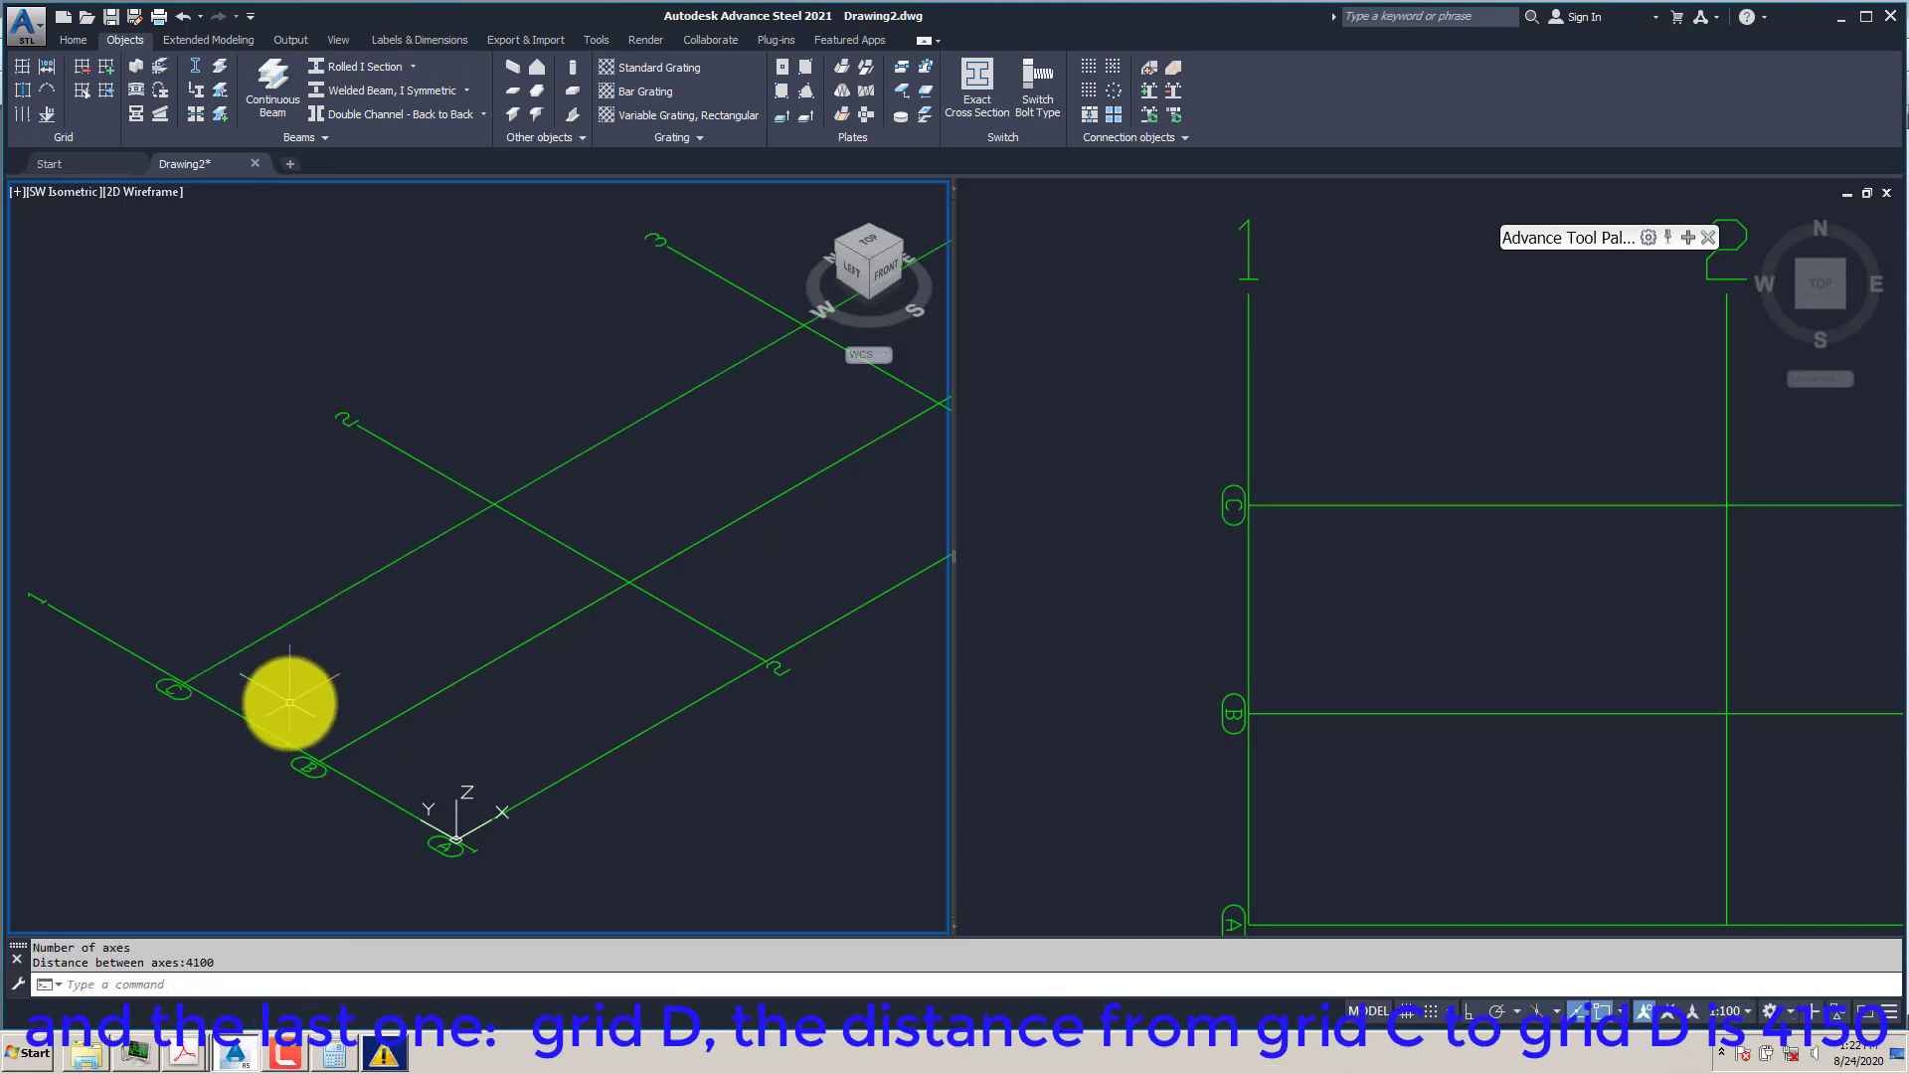
- Insert a new axis group after gridline C with the default number of axes, checking the PDF spacing and setting the distance to 4150
{"action": "scroll", "coordinate": [297, 672], "scroll_direction": "up", "scroll_amount": 3}
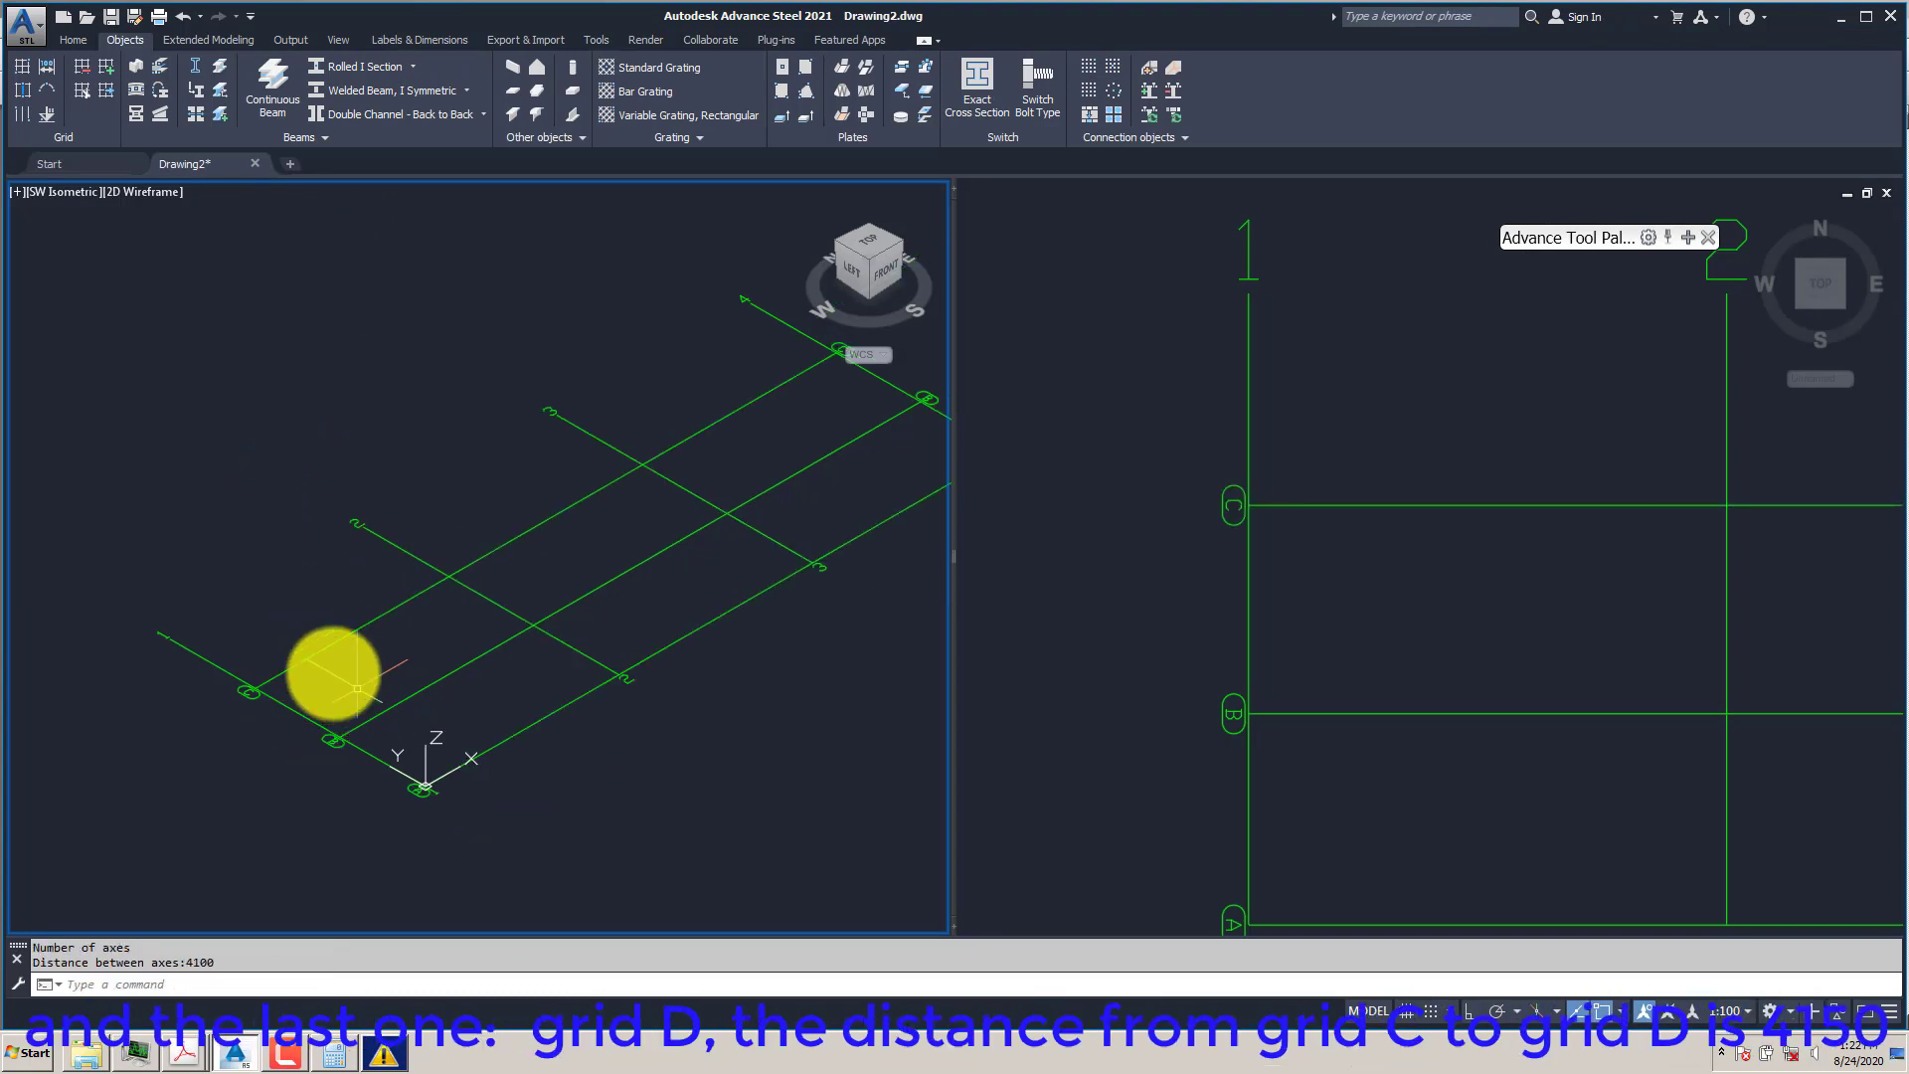
{"action": "key", "text": "Return"}
{"action": "left_click", "coordinate": [303, 674]}
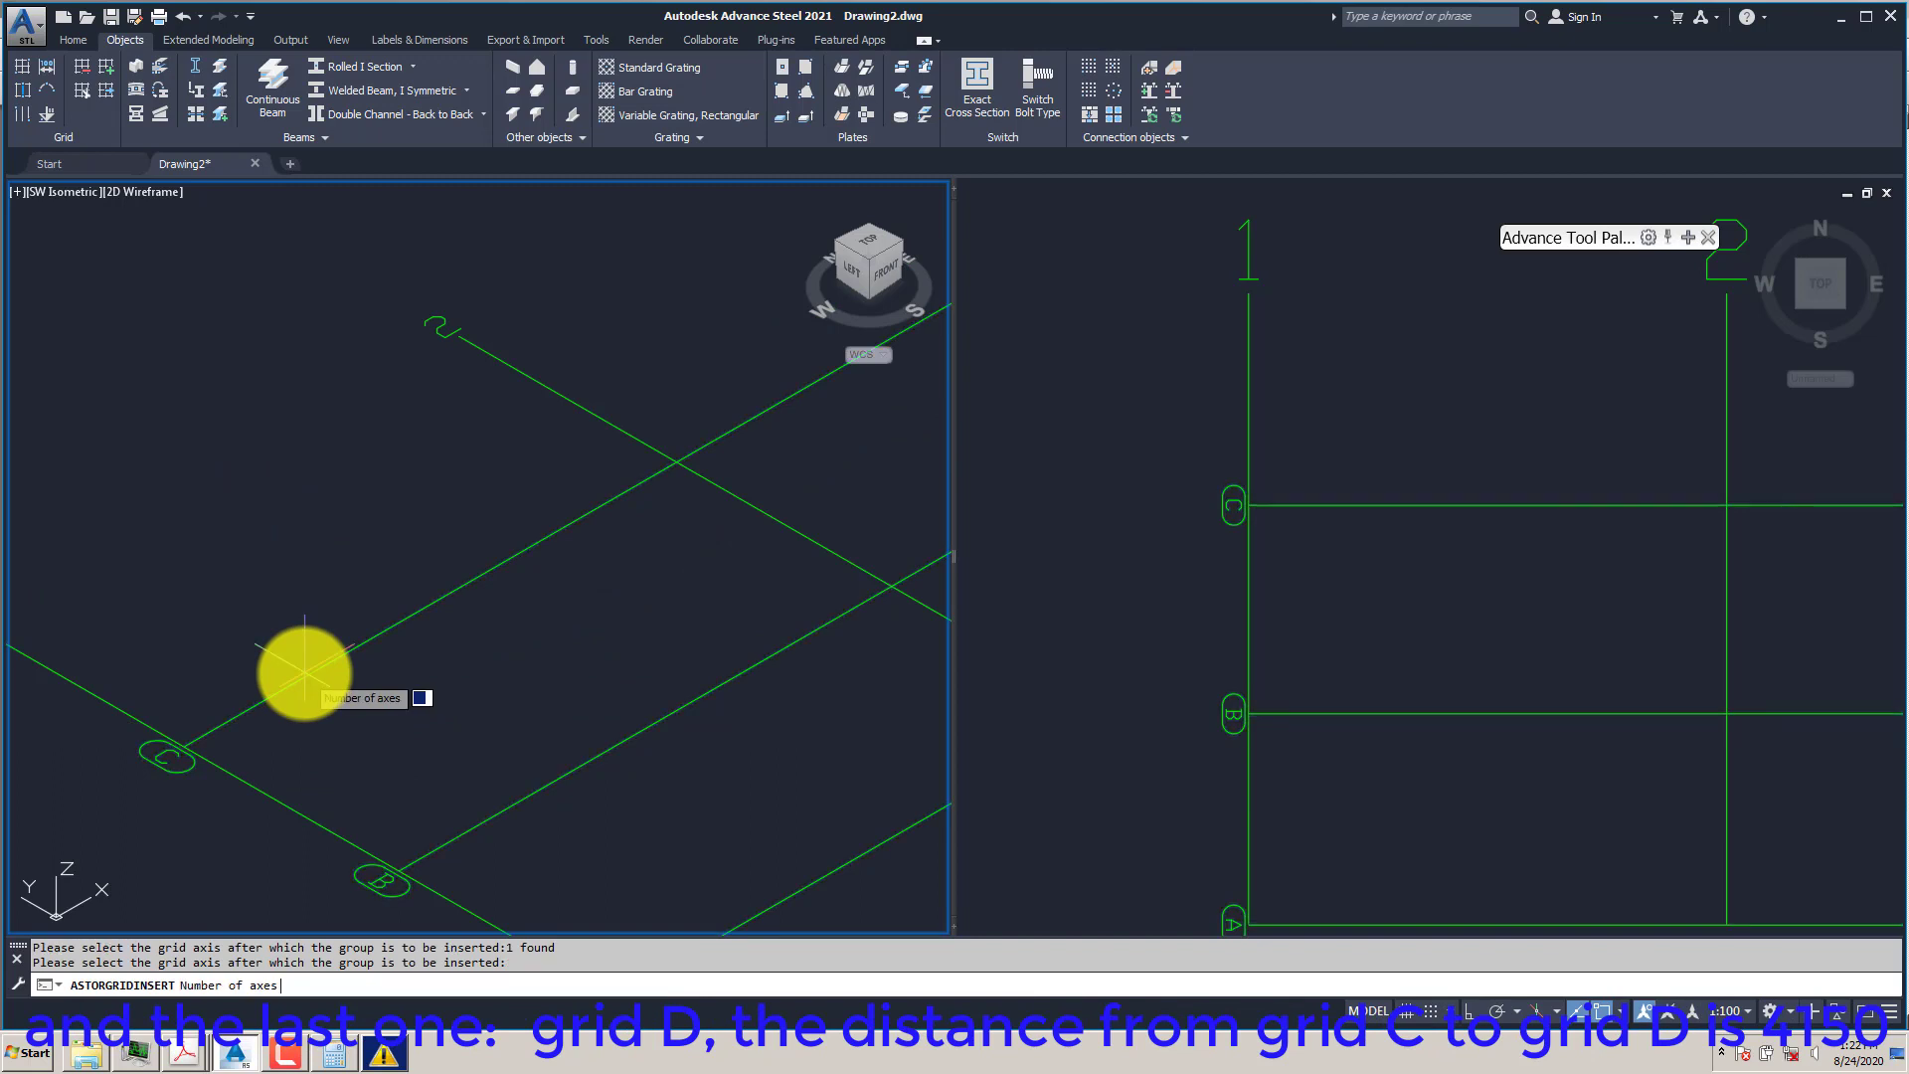
{"action": "key", "text": "Return"}
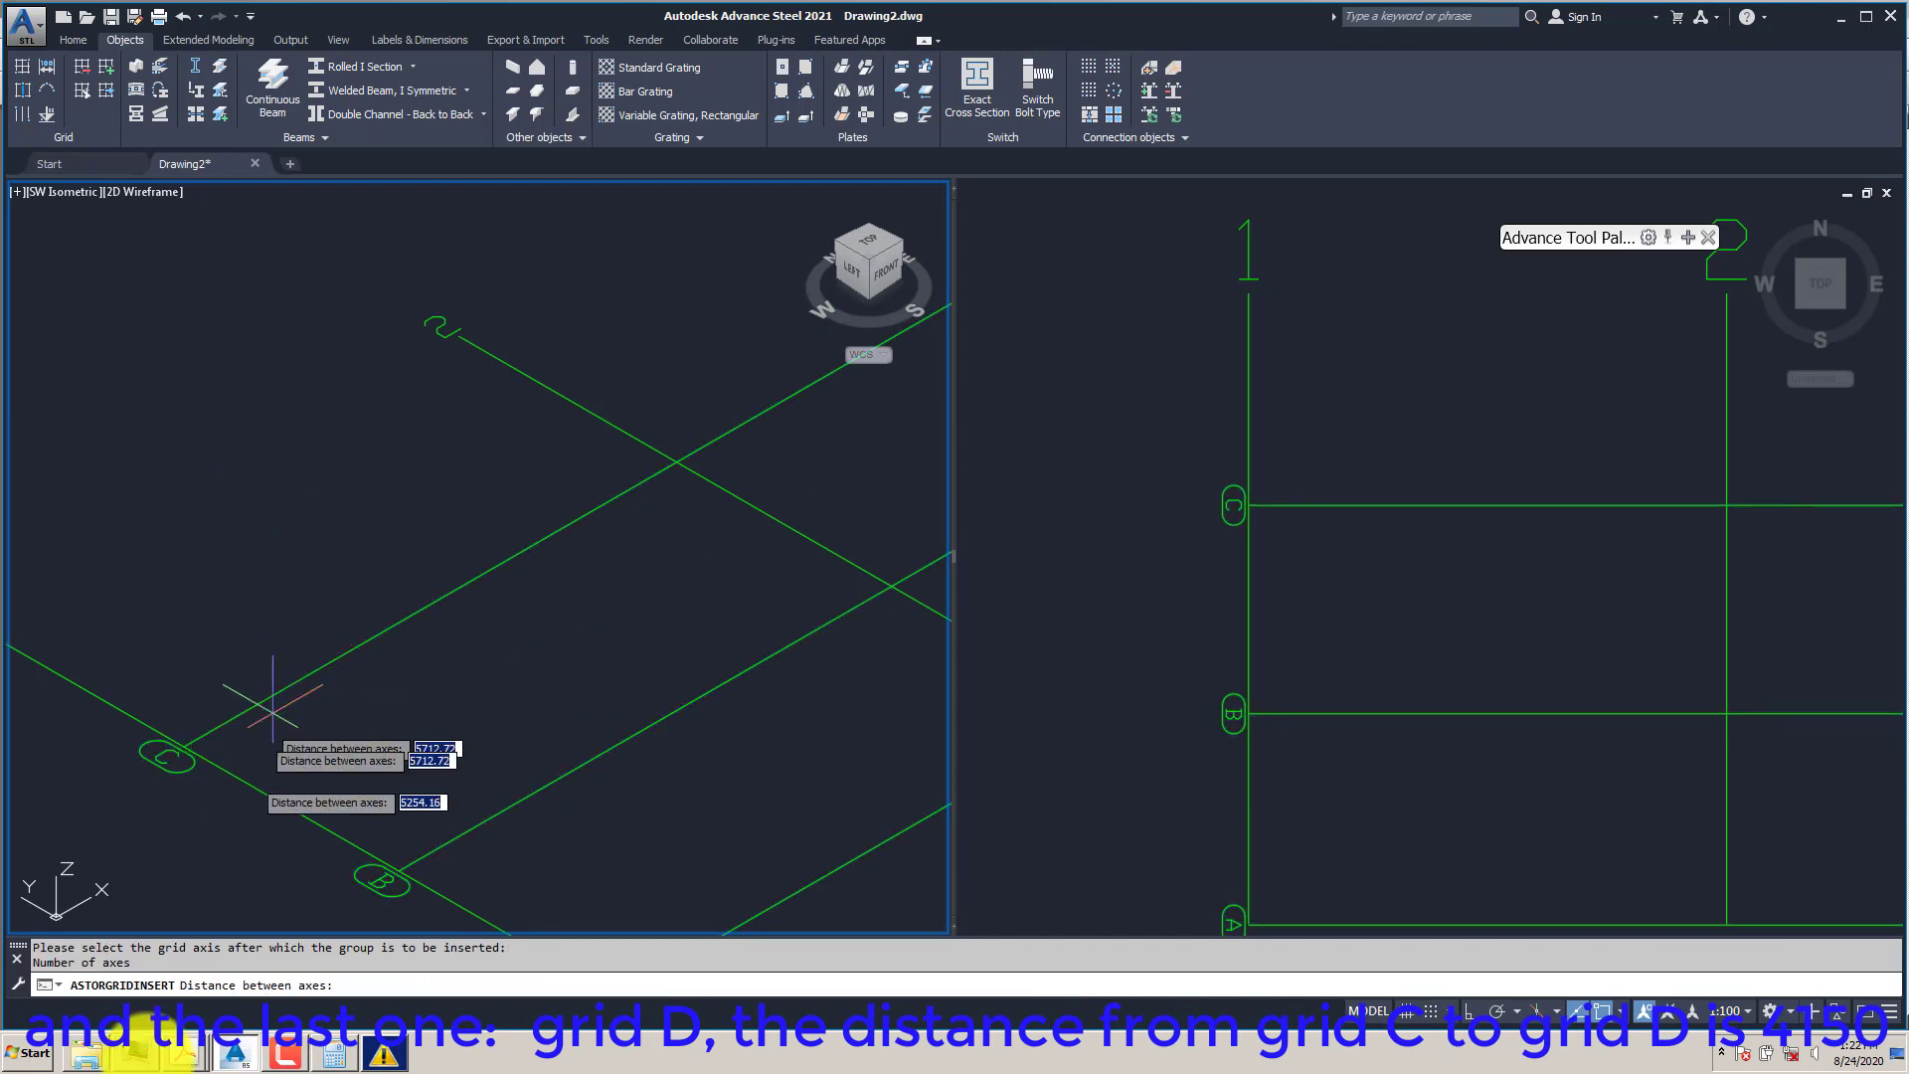
{"action": "left_click", "coordinate": [182, 1051]}
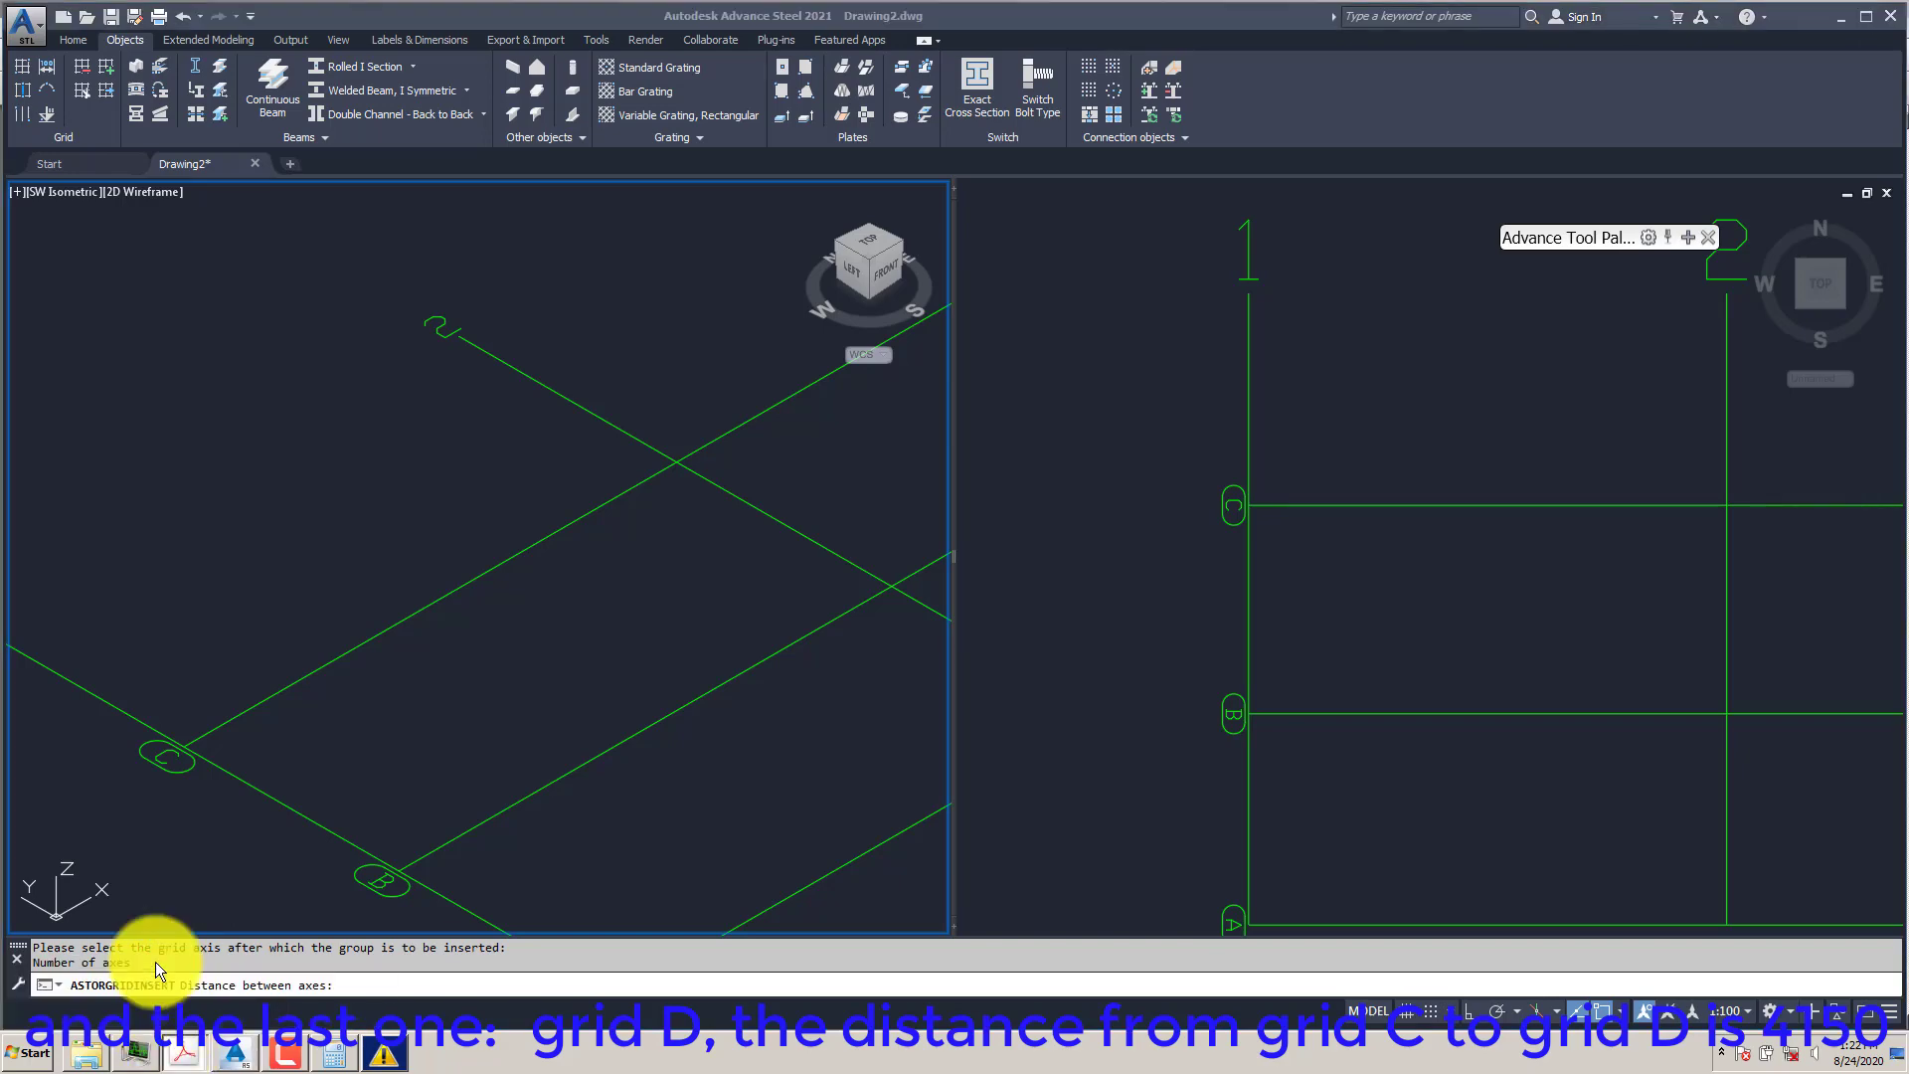
{"action": "left_click", "coordinate": [149, 983]}
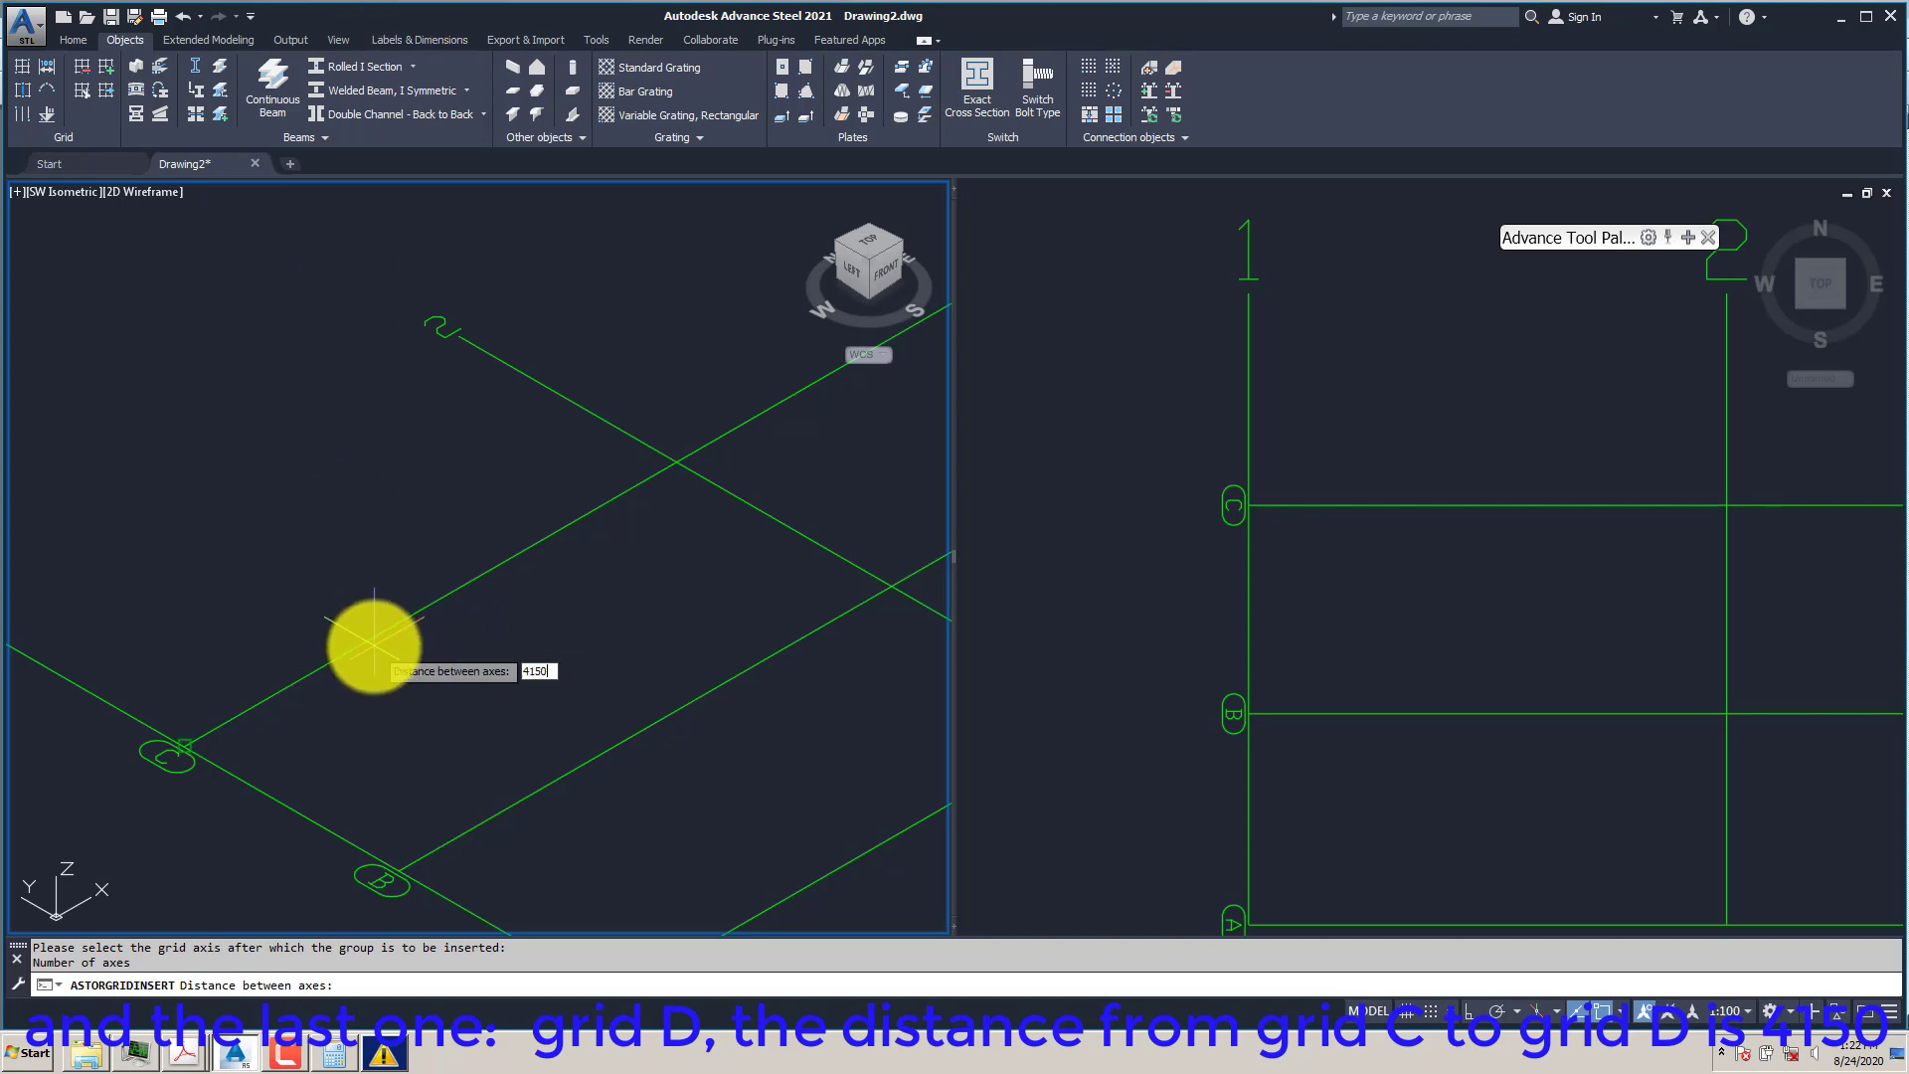
{"action": "key", "text": "Return"}
{"action": "scroll", "coordinate": [333, 642], "scroll_direction": "down", "scroll_amount": 2}
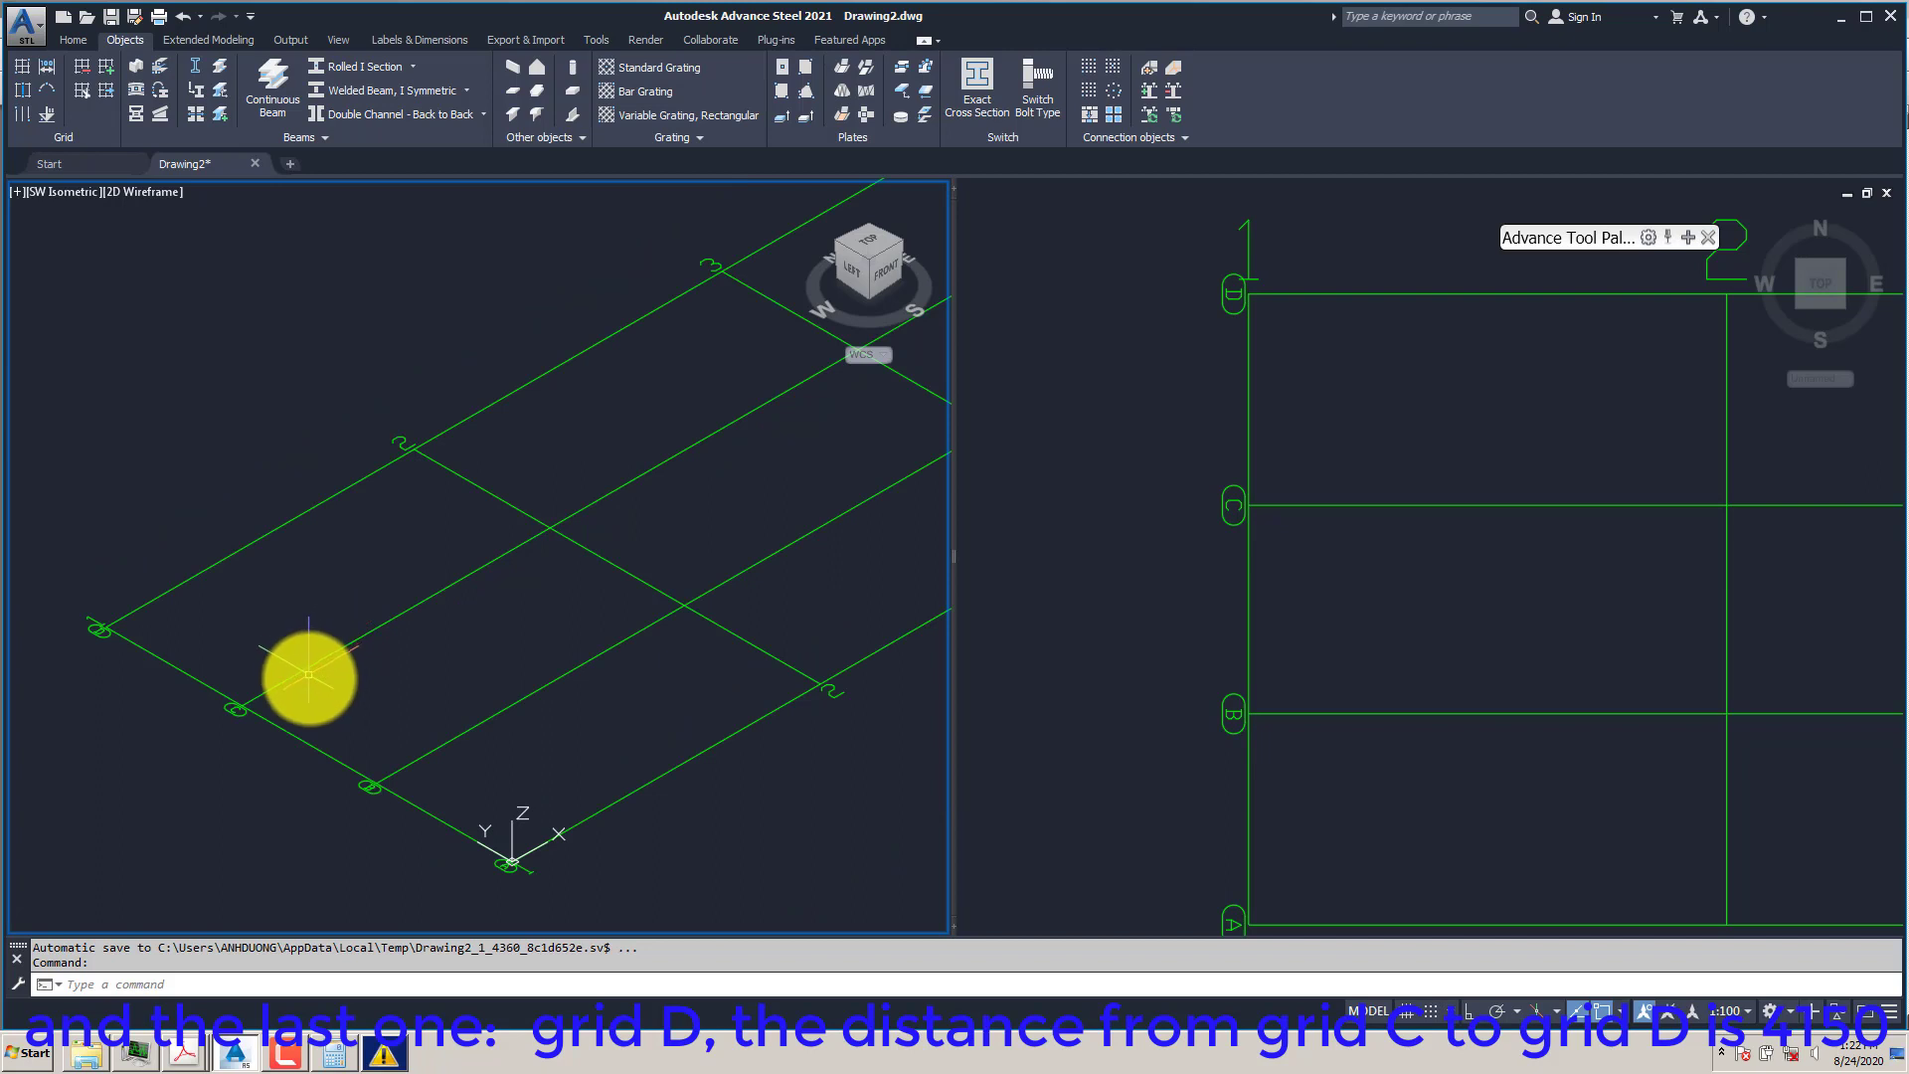
- Make the top view active and regenerate the model to refresh its gridline labels
{"action": "middle_click_drag", "start_coordinate": [307, 674], "coordinate": [293, 682]}
{"action": "scroll", "coordinate": [341, 673], "scroll_direction": "down", "scroll_amount": 3}
{"action": "scroll", "coordinate": [339, 672], "scroll_direction": "up", "scroll_amount": 4}
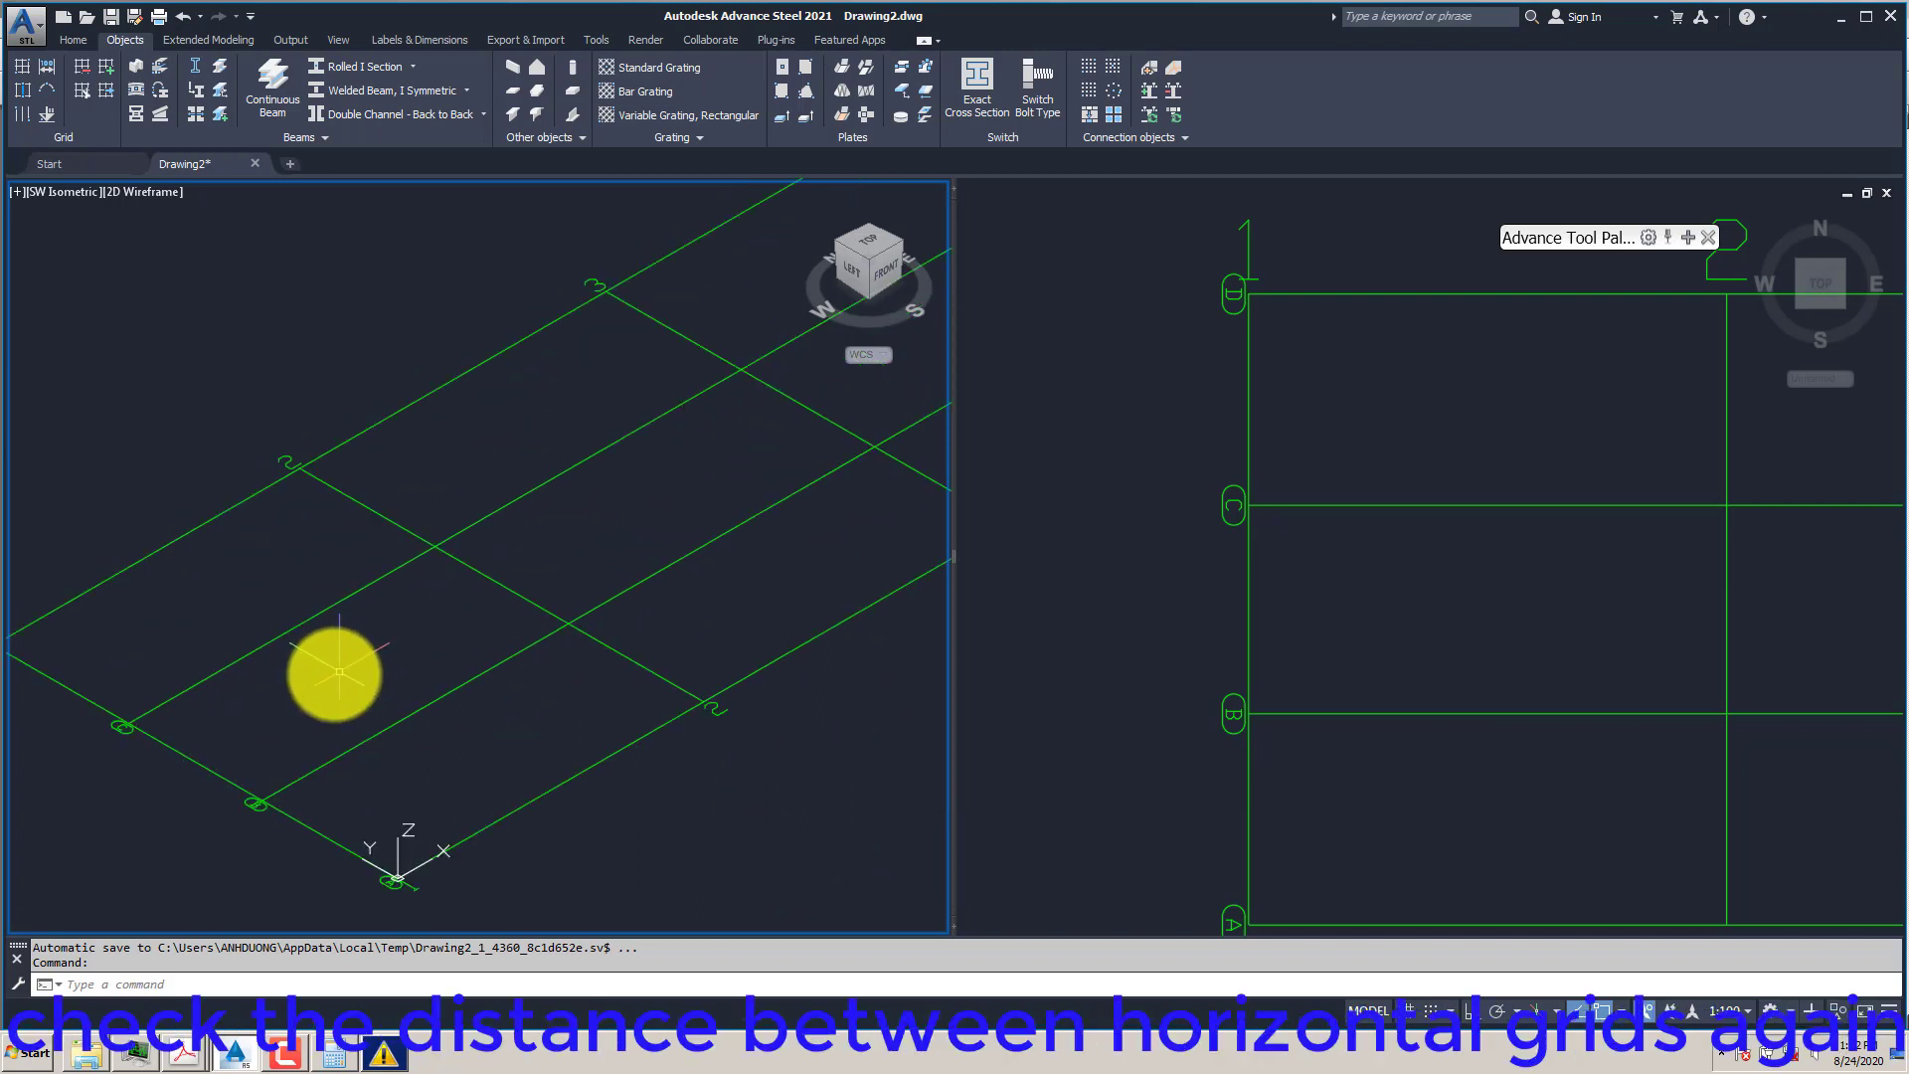
{"action": "scroll", "coordinate": [290, 670], "scroll_direction": "down", "scroll_amount": 3}
{"action": "scroll", "coordinate": [323, 671], "scroll_direction": "up", "scroll_amount": 3}
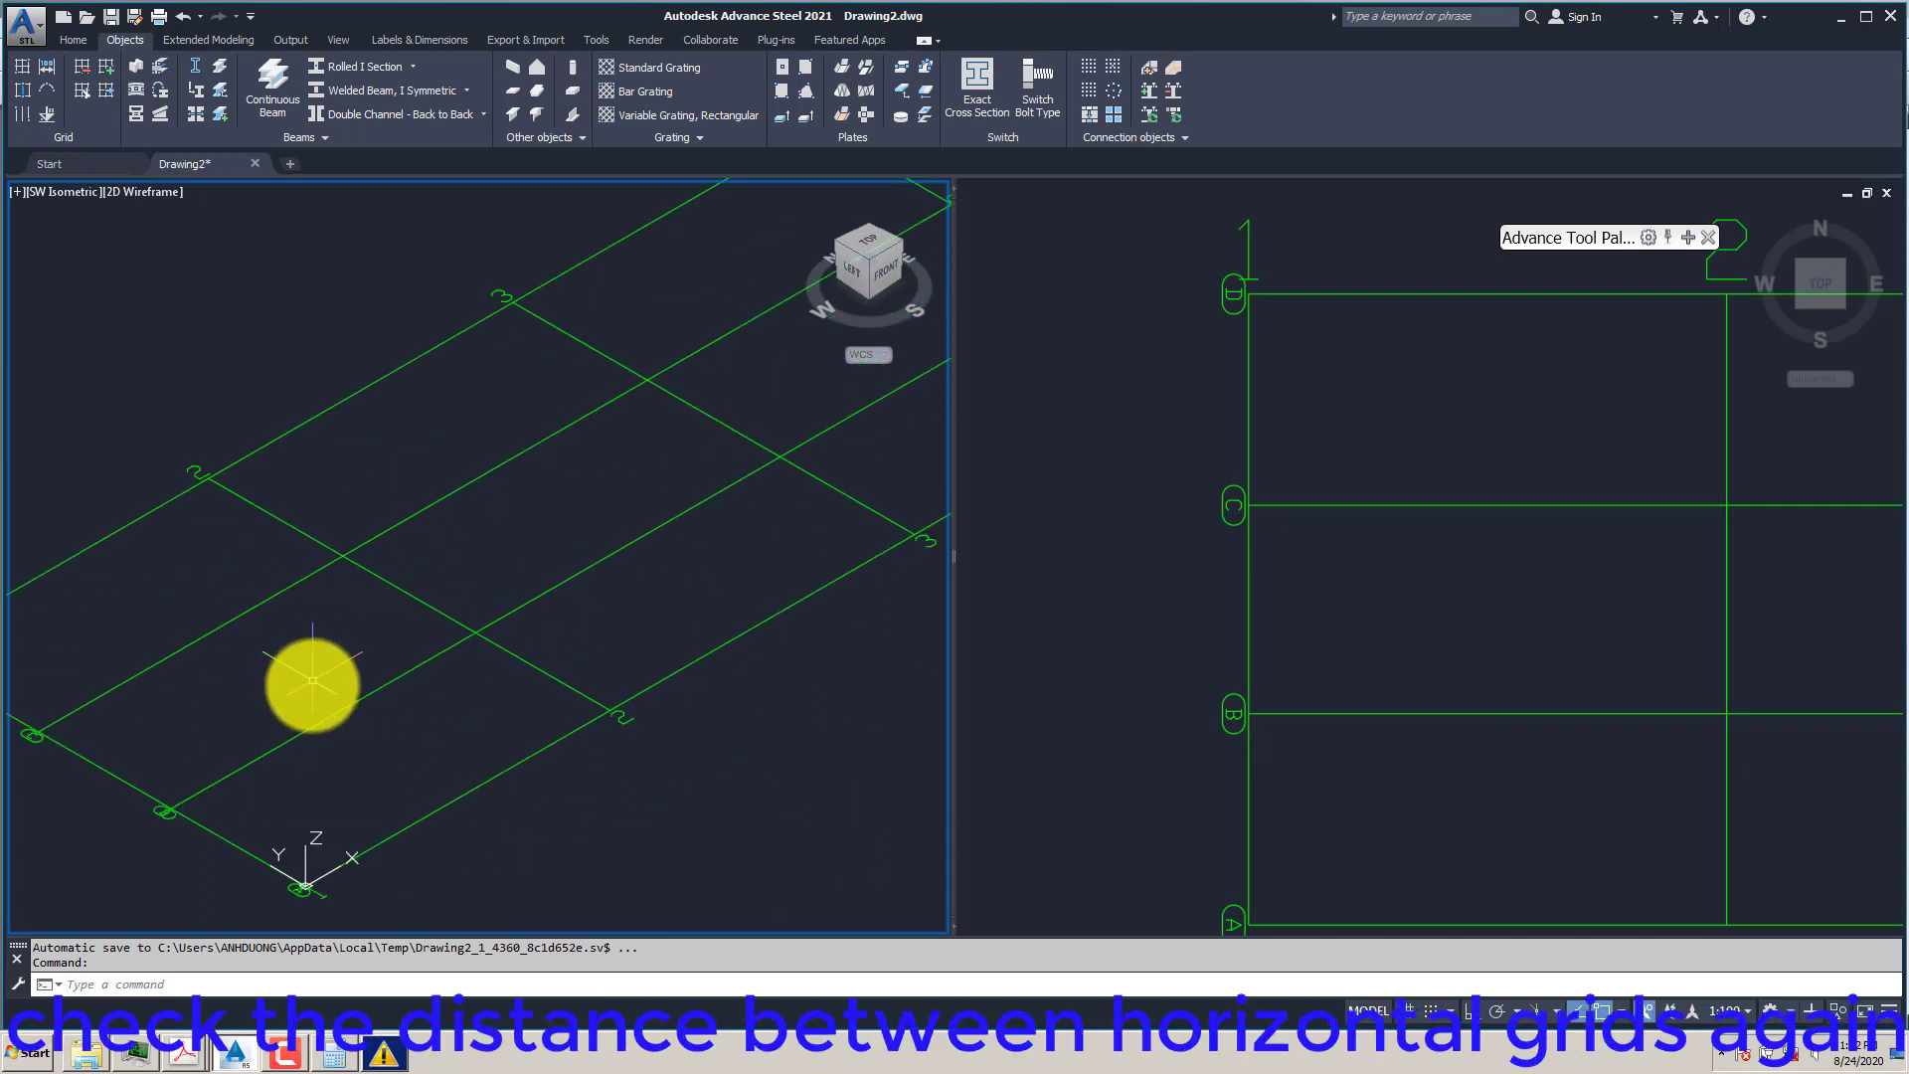
{"action": "middle_click_drag", "start_coordinate": [375, 688], "coordinate": [404, 664]}
{"action": "left_click", "coordinate": [1258, 726]}
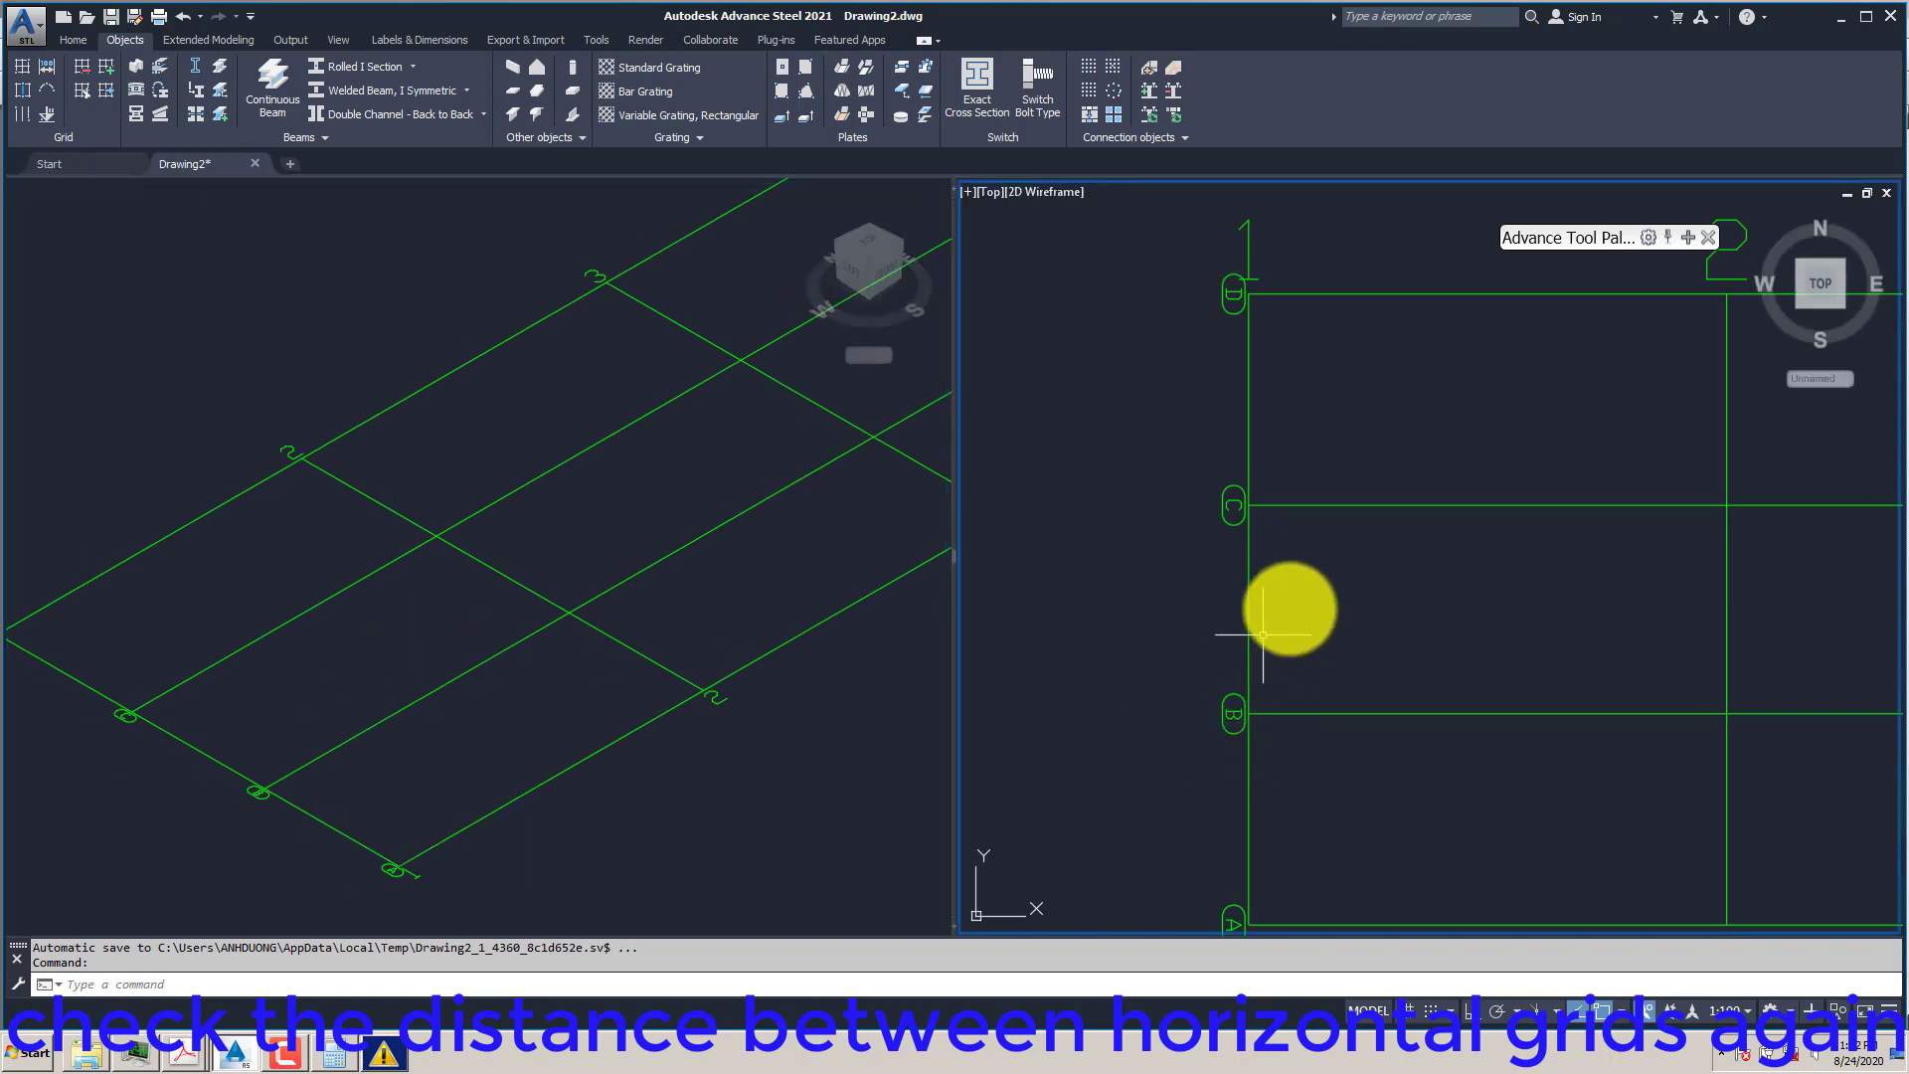
{"action": "key", "text": "Return"}
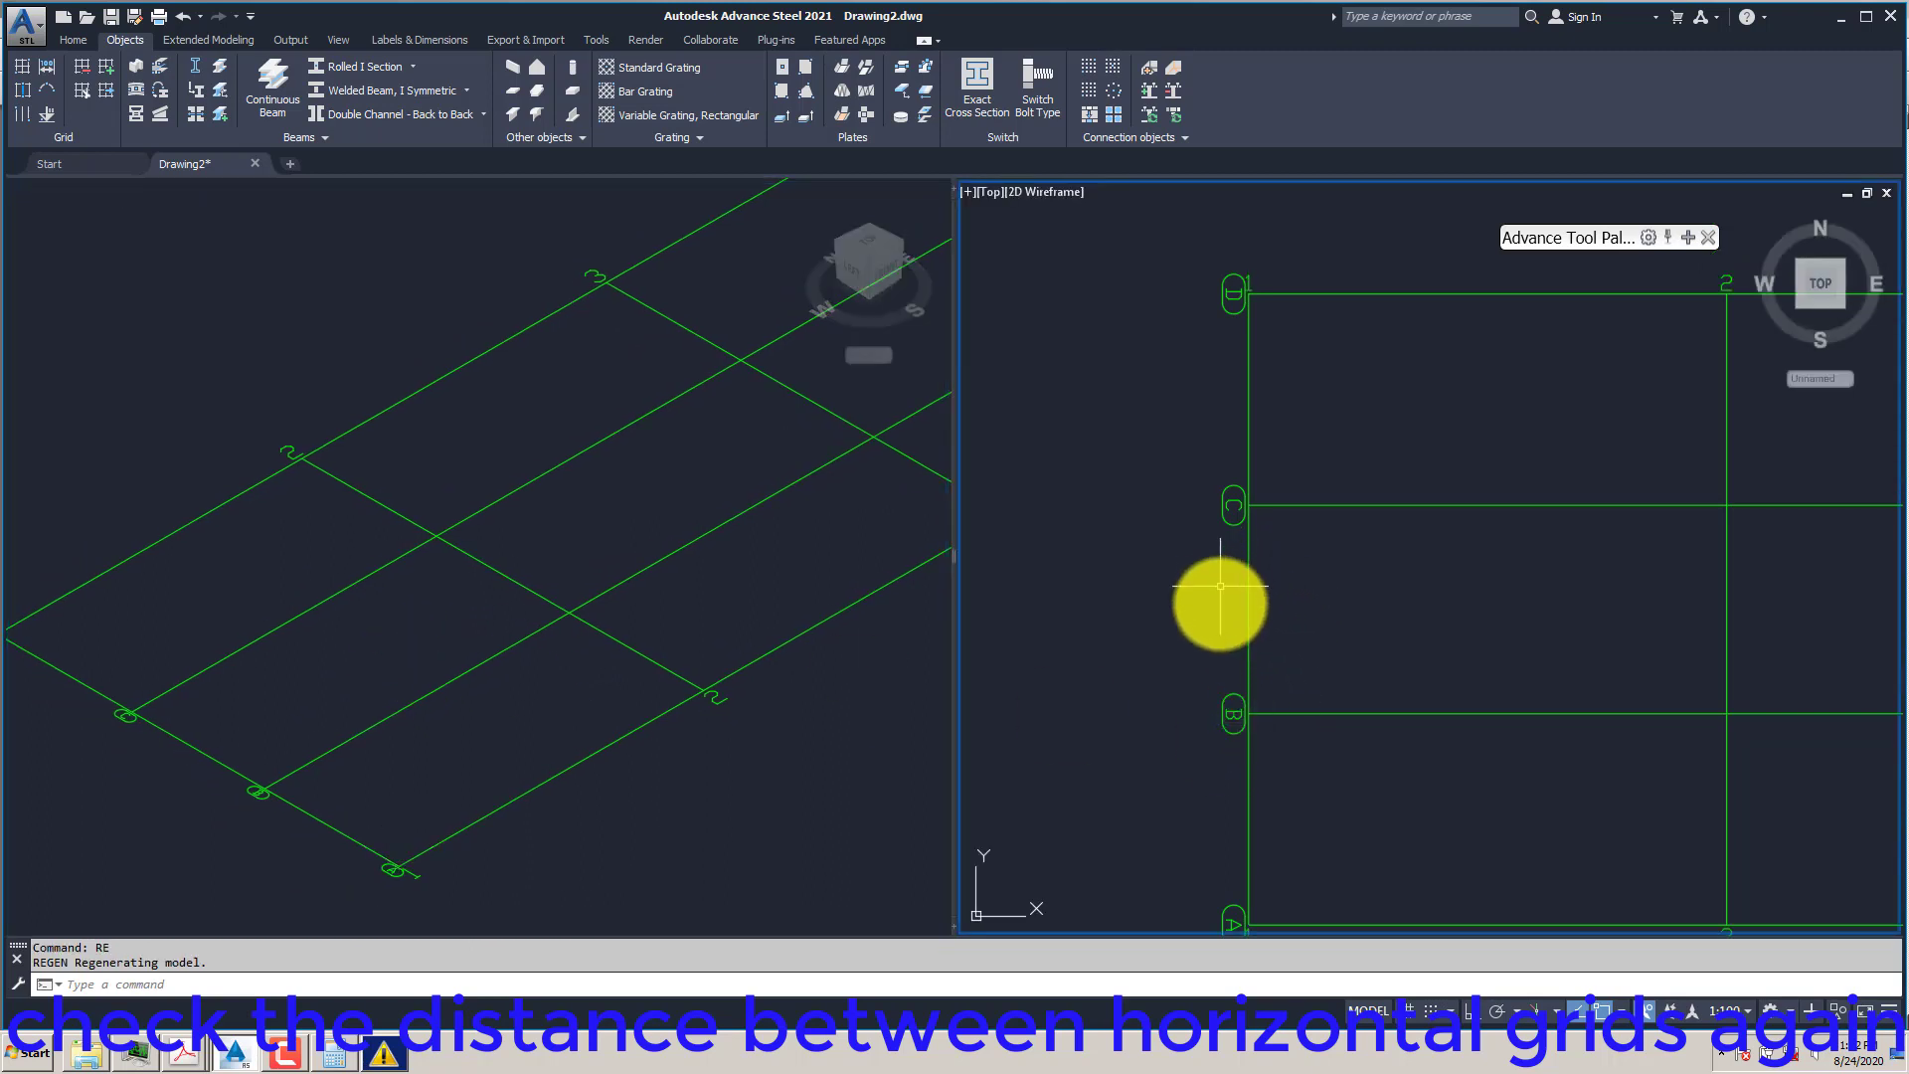
- Add a linear dimension between gridlines A and B along gridline 1 in the top view
{"action": "middle_click_drag", "start_coordinate": [1179, 625], "coordinate": [1174, 554]}
{"action": "type", "text": "DI"}
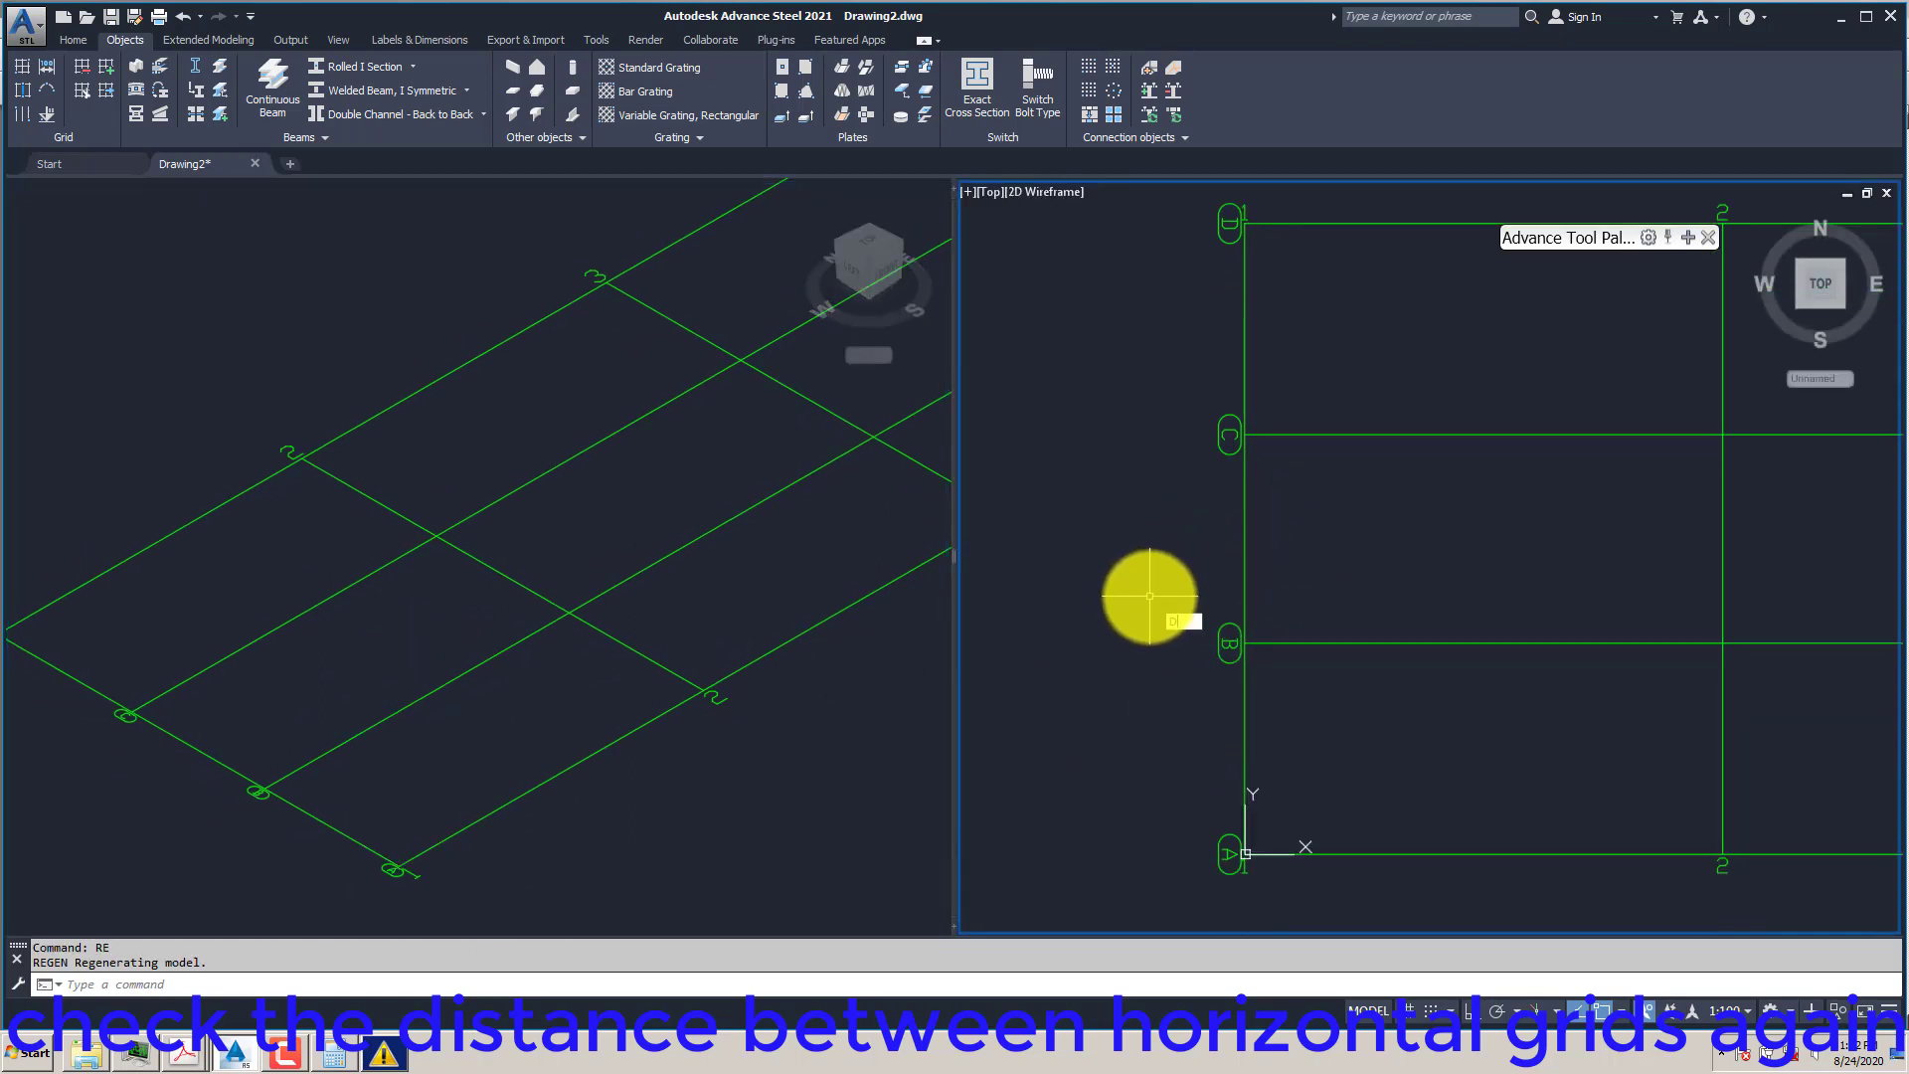
{"action": "type", "text": "MLINEAR"}
{"action": "key", "text": "Return"}
{"action": "left_click", "coordinate": [1246, 852]}
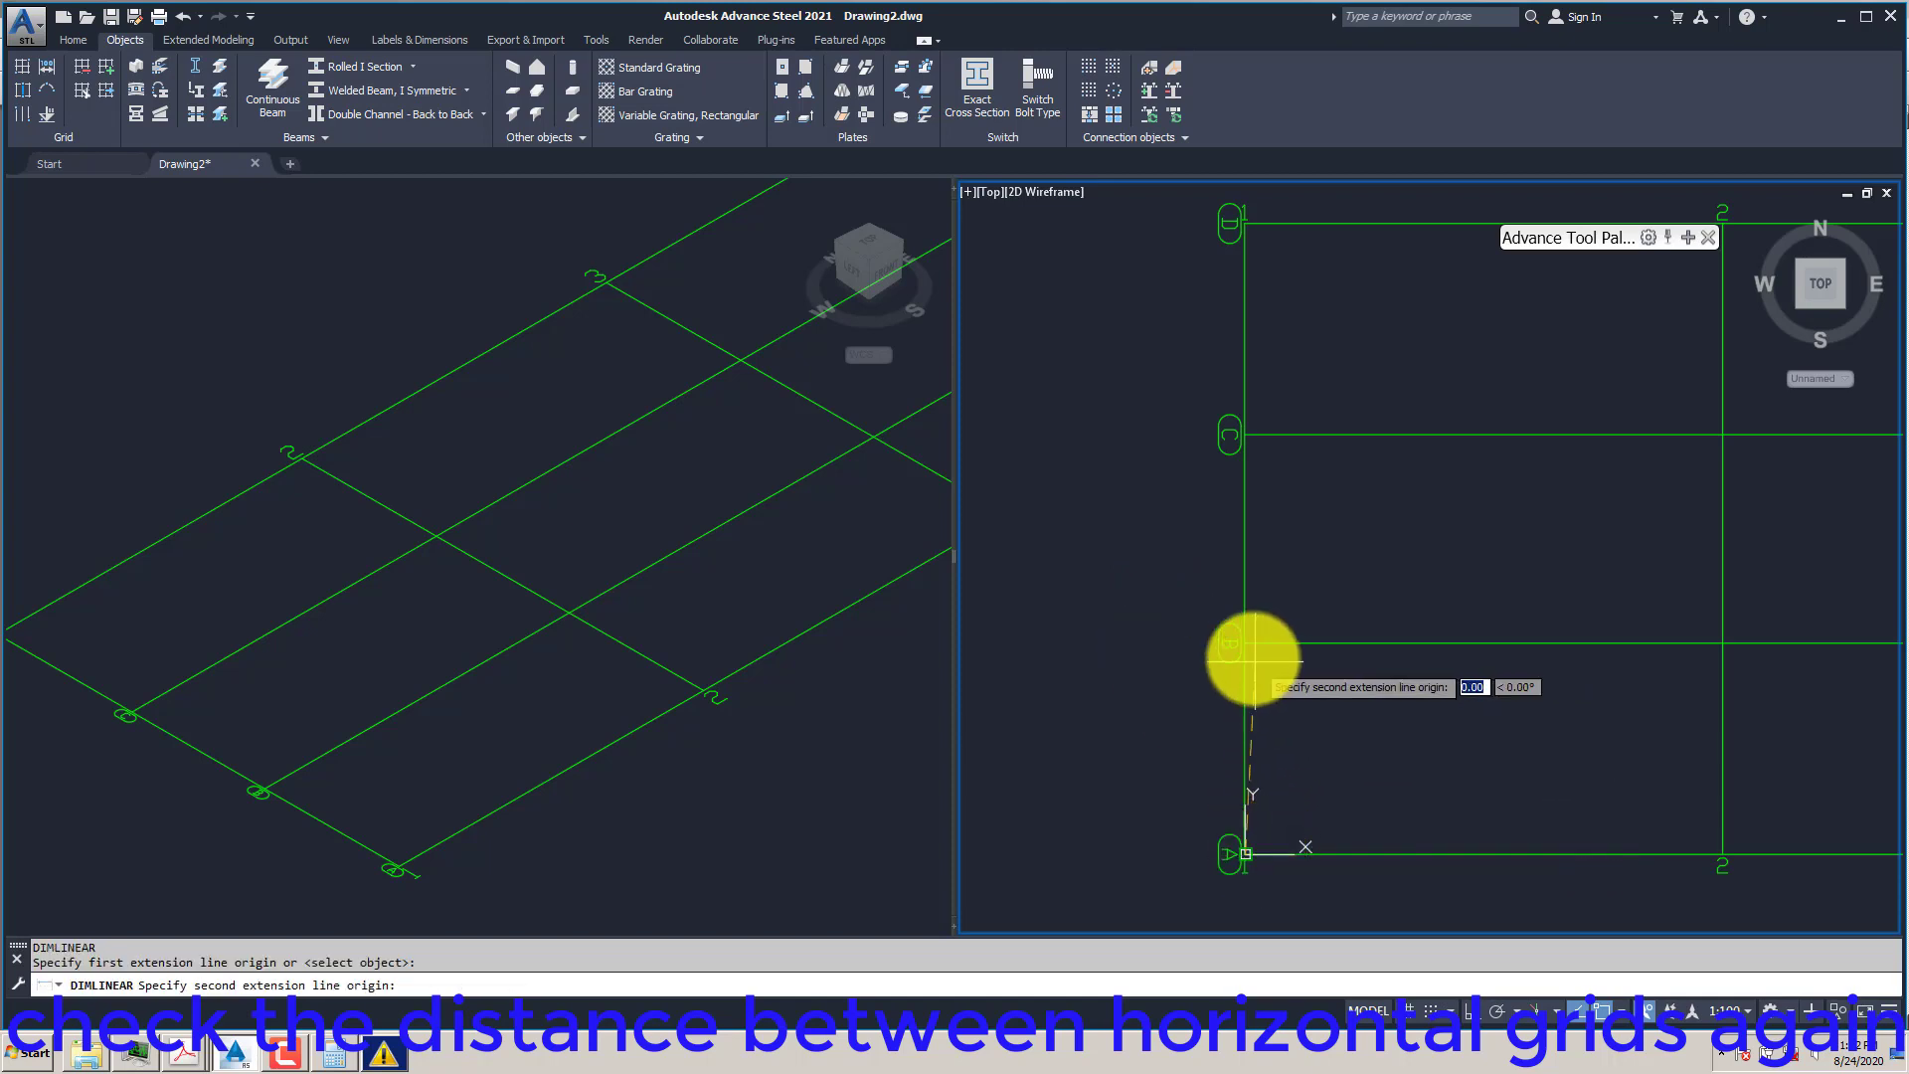
{"action": "left_click", "coordinate": [1249, 646]}
{"action": "left_click", "coordinate": [1106, 689]}
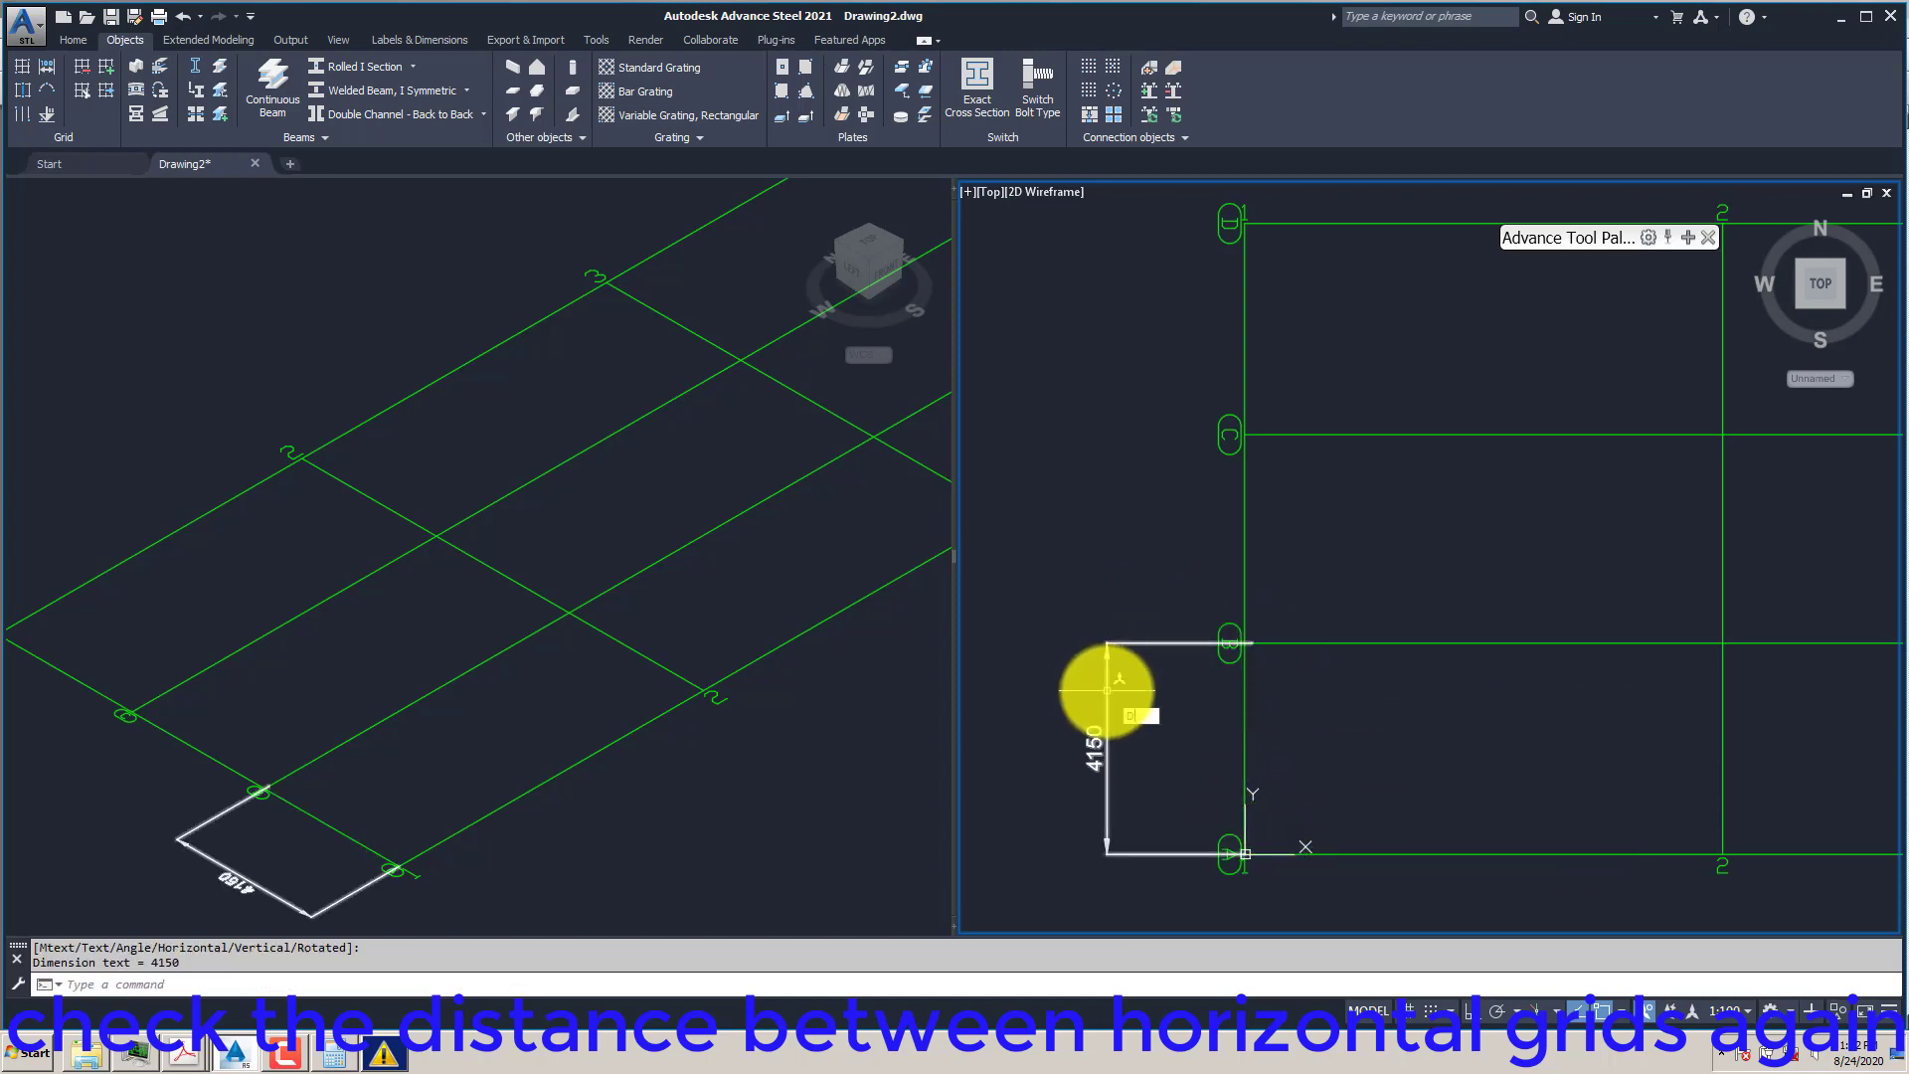
- Continue the dimension chain along gridline 1 from gridline B to C and D
{"action": "type", "text": "O"}
{"action": "key", "text": "Return"}
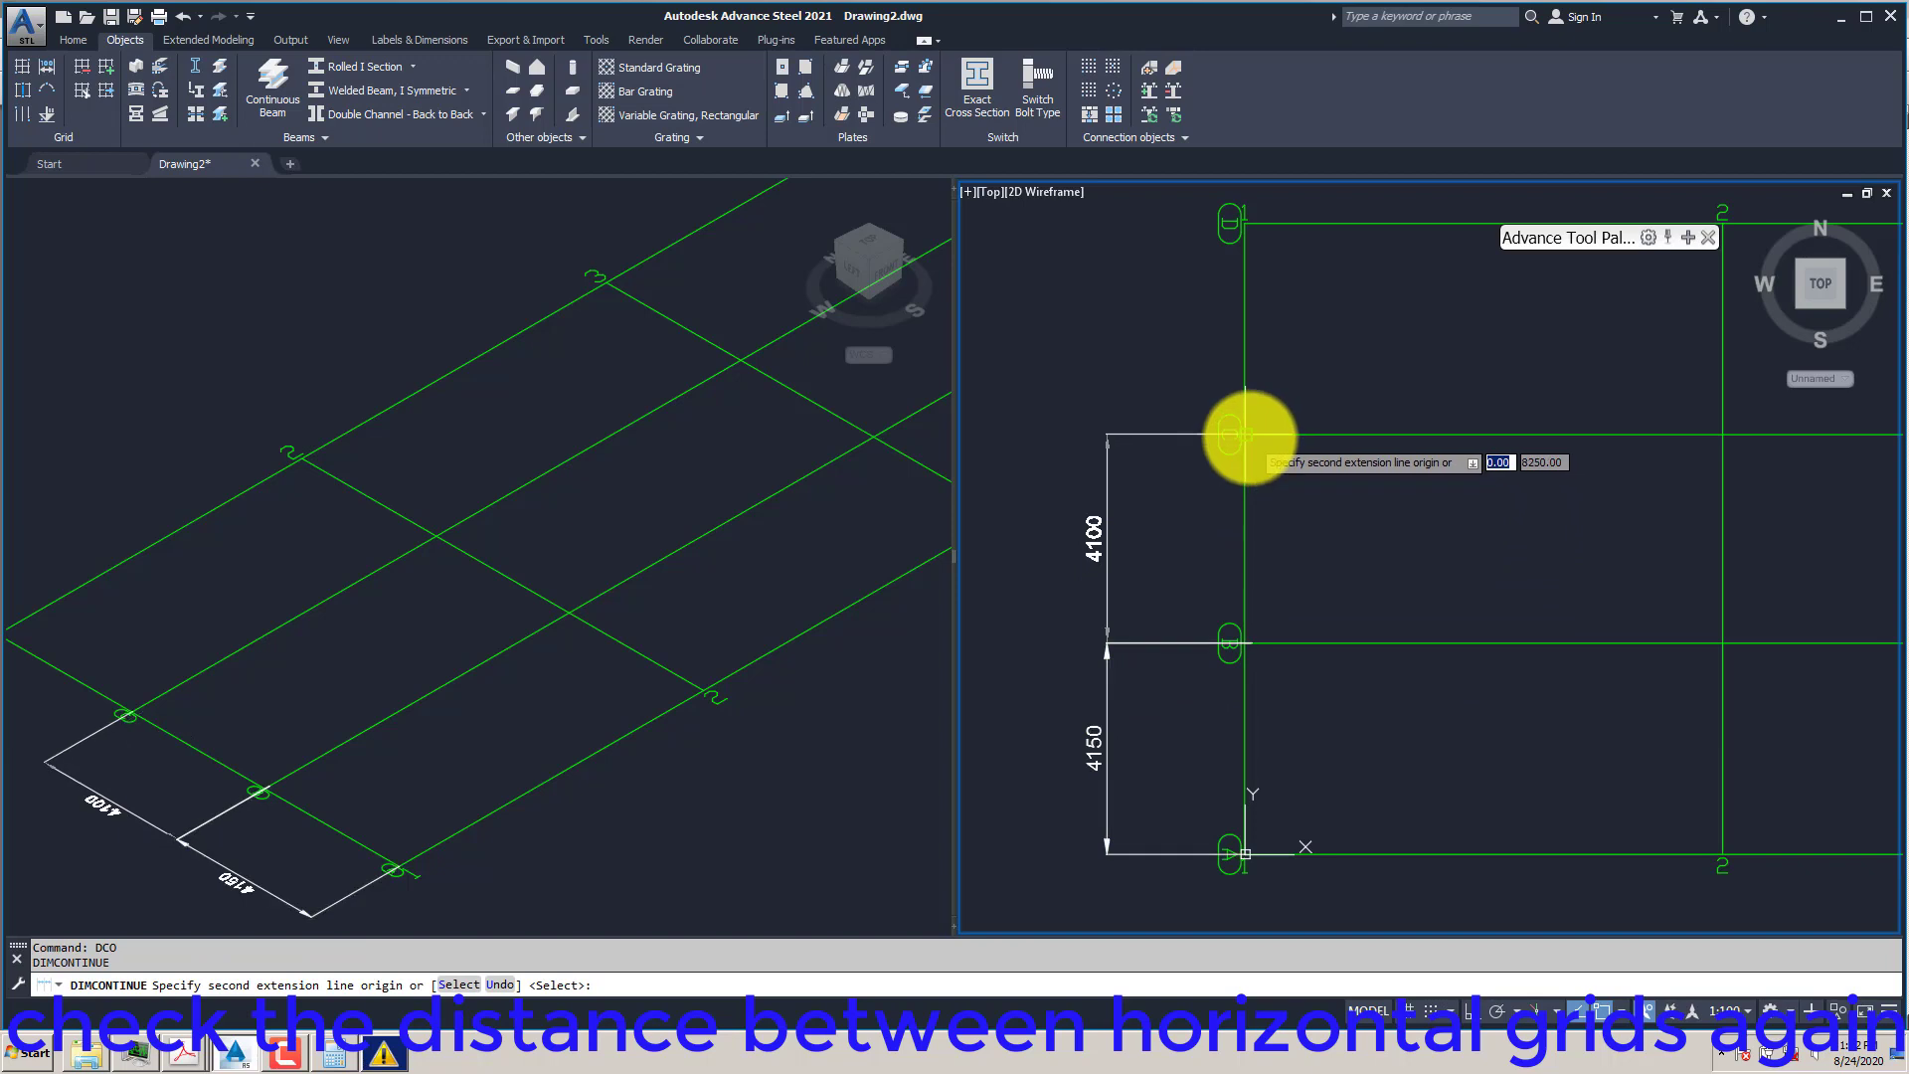
{"action": "left_click", "coordinate": [1248, 435]}
{"action": "left_click", "coordinate": [1233, 241]}
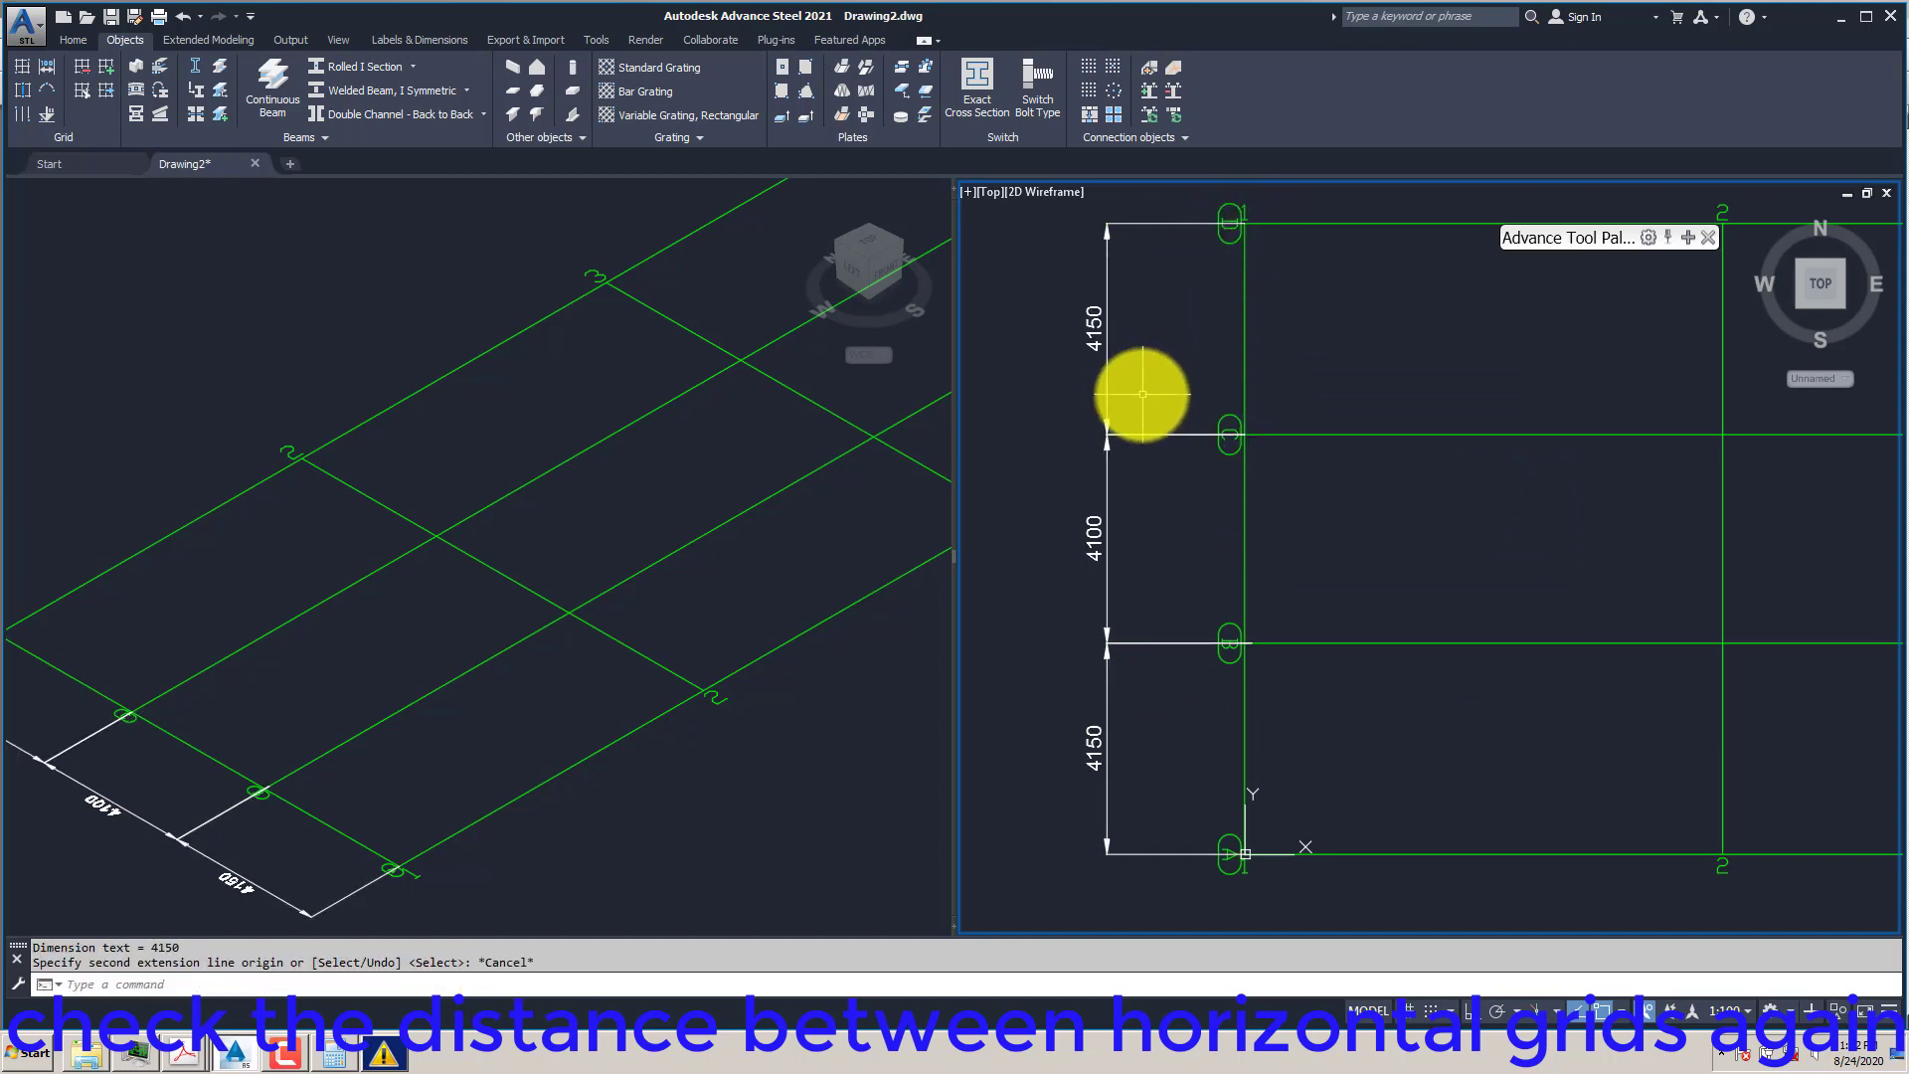
{"action": "key", "text": "Escape"}
{"action": "middle_click_drag", "start_coordinate": [1141, 396], "coordinate": [1141, 400]}
{"action": "middle_click_drag", "start_coordinate": [1110, 564], "coordinate": [1061, 584]}
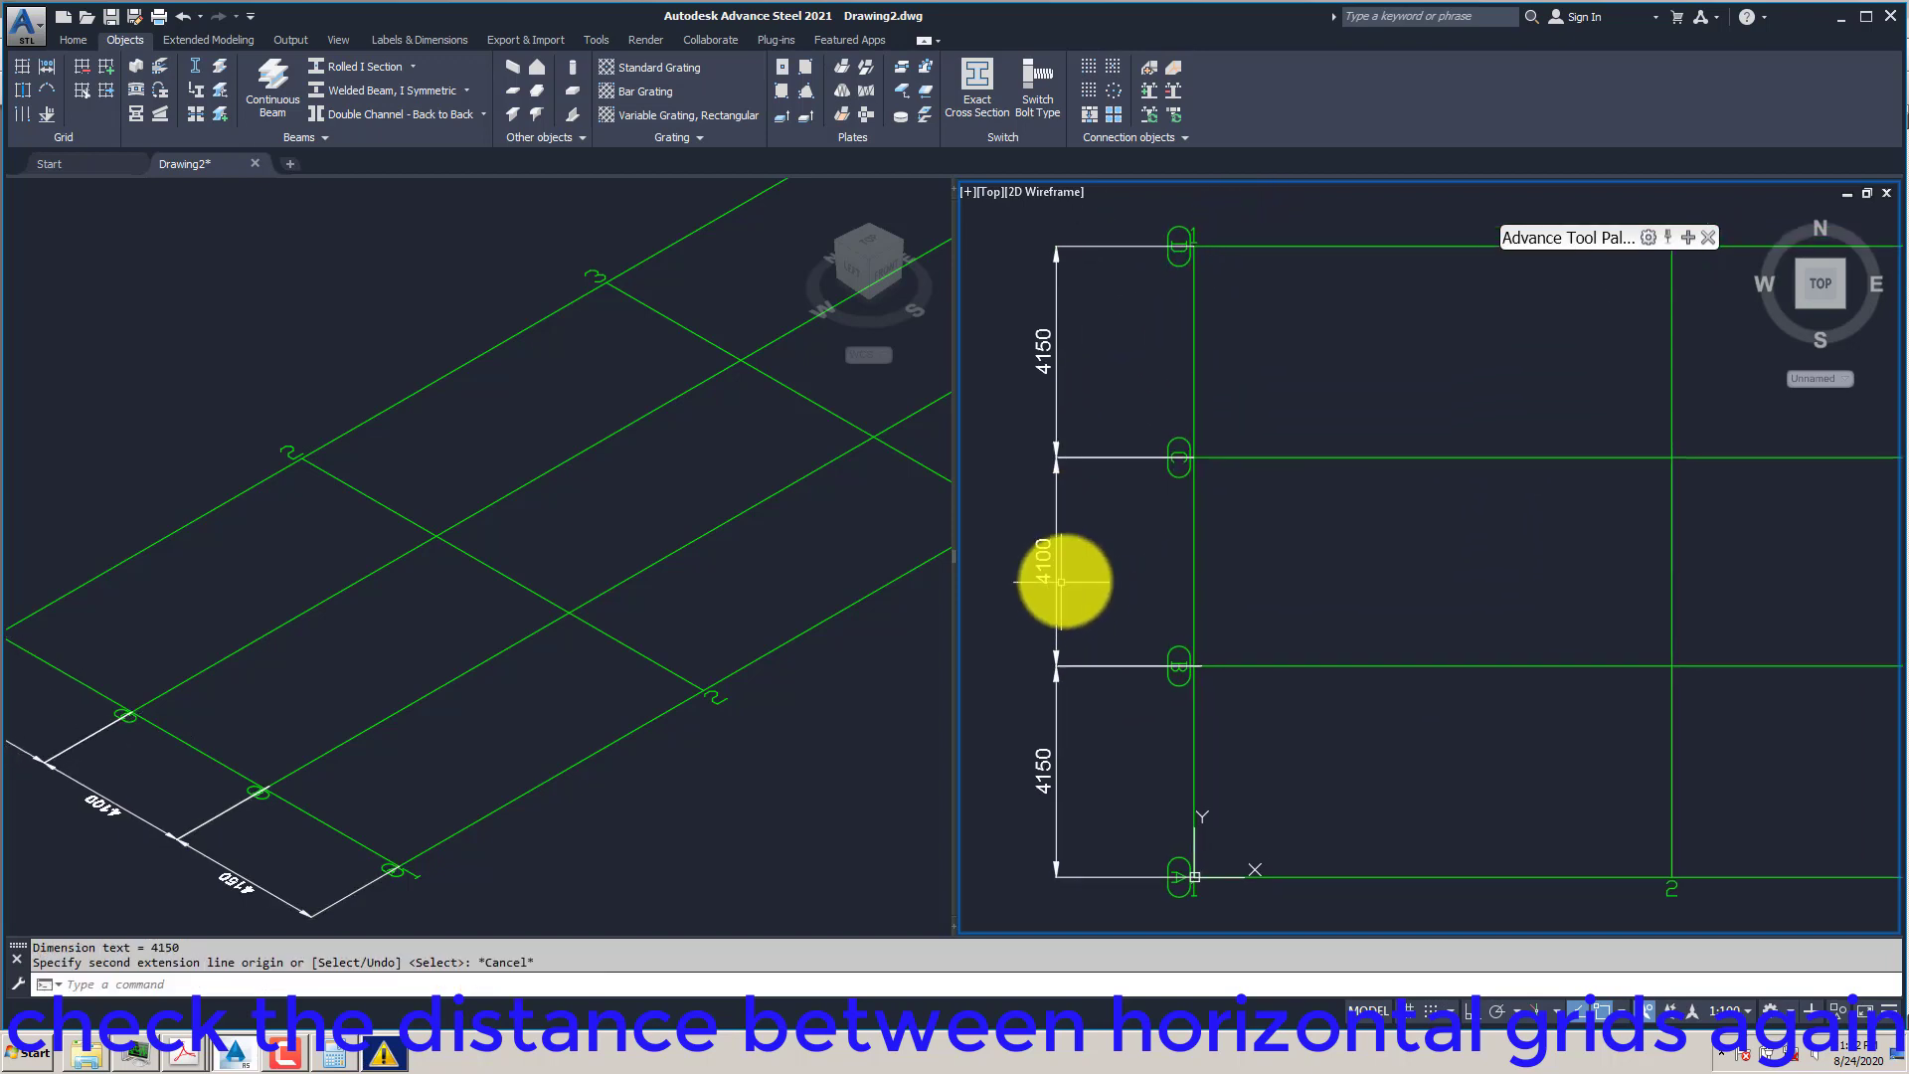
{"action": "scroll", "coordinate": [1060, 582], "scroll_direction": "down", "scroll_amount": 4}
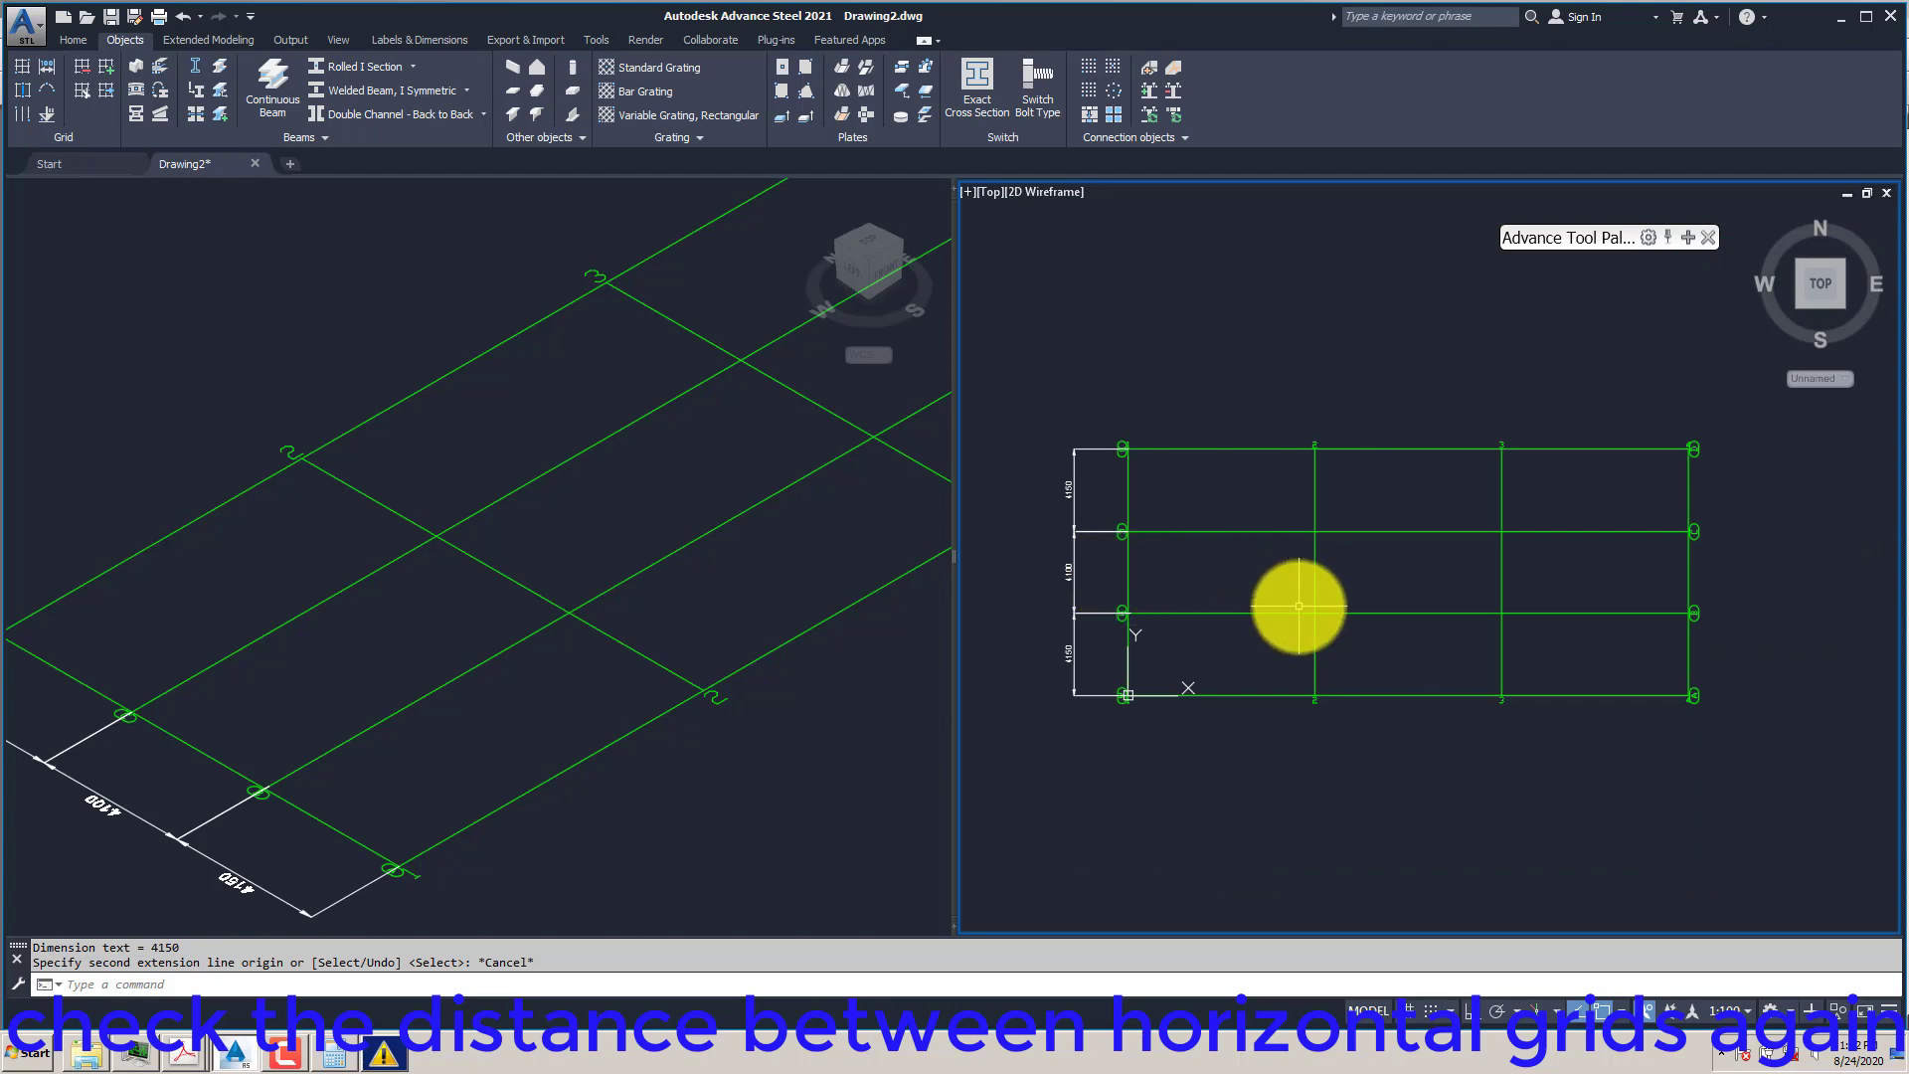
{"action": "left_click", "coordinate": [1315, 568]}
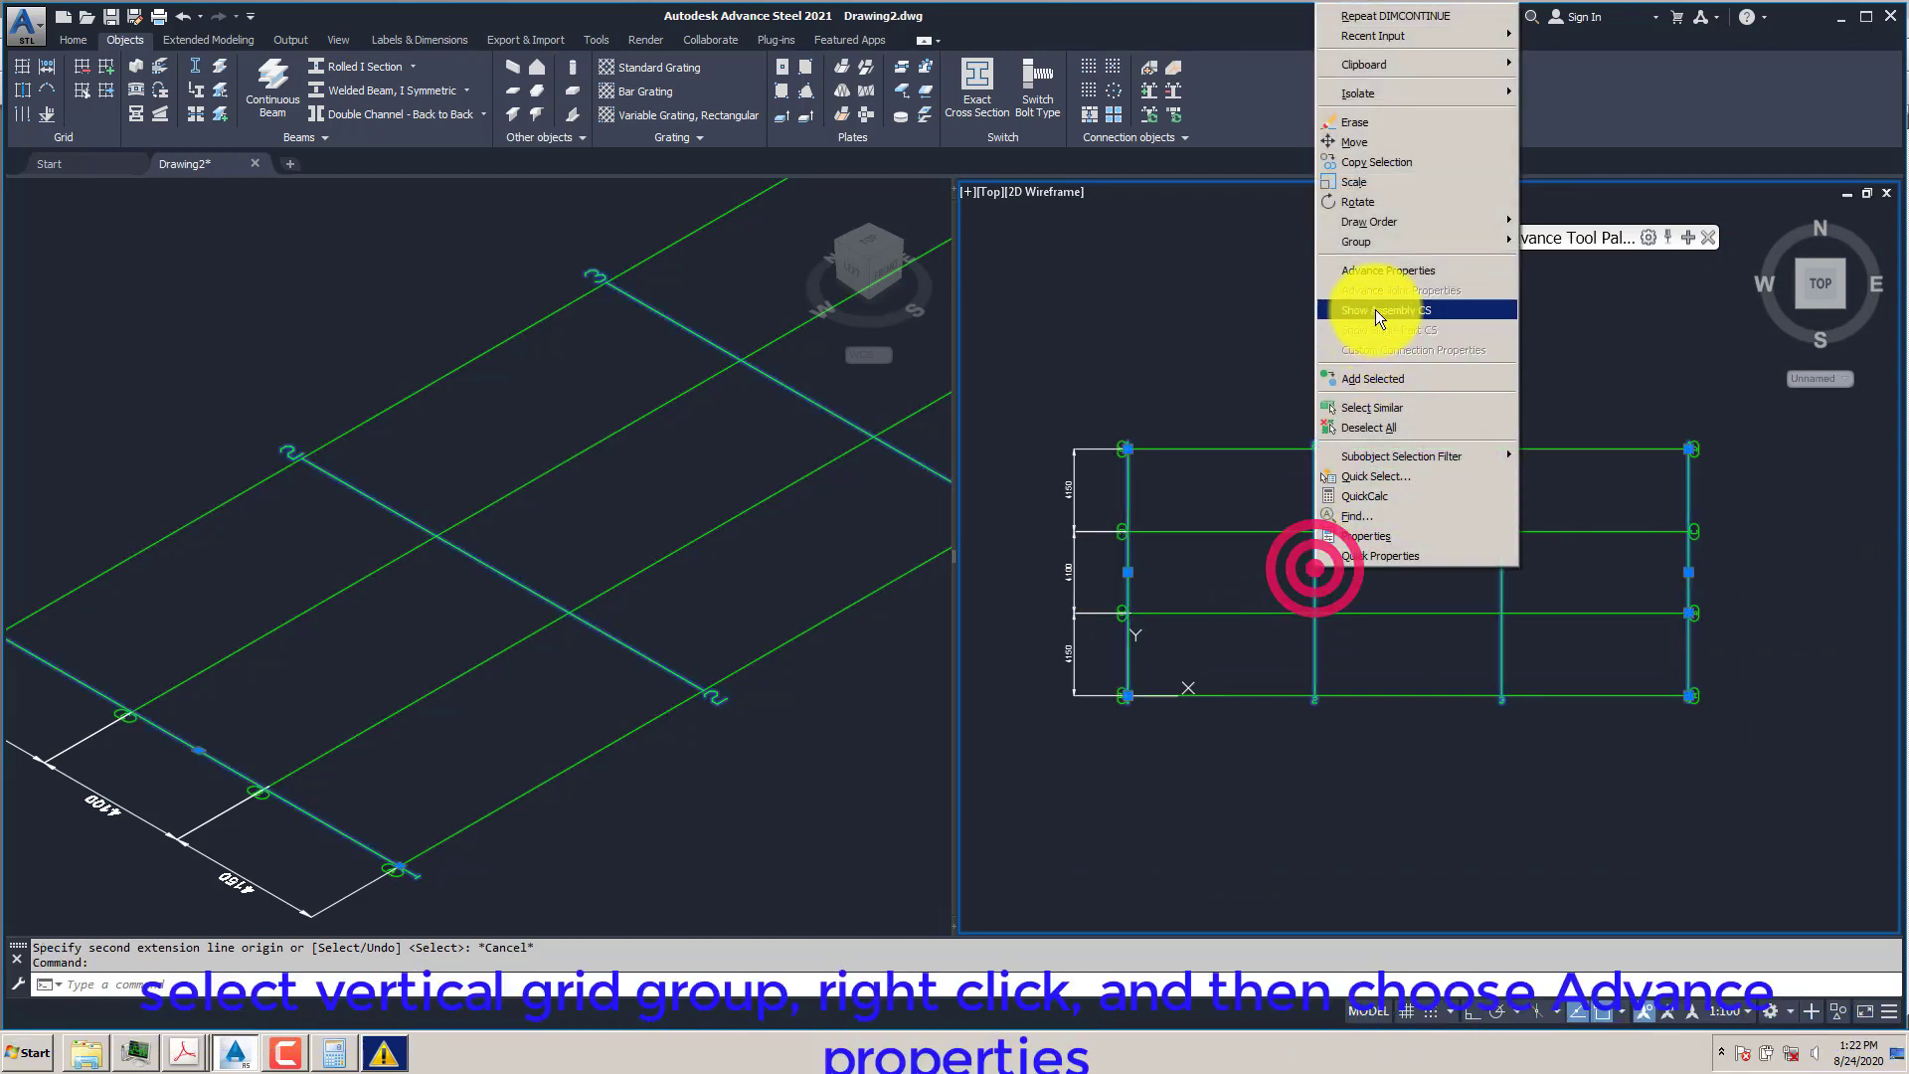
{"action": "left_click", "coordinate": [1388, 272]}
{"action": "left_click_drag", "start_coordinate": [539, 583], "coordinate": [1424, 429]}
{"action": "scroll", "coordinate": [509, 511], "scroll_direction": "down", "scroll_amount": 5}
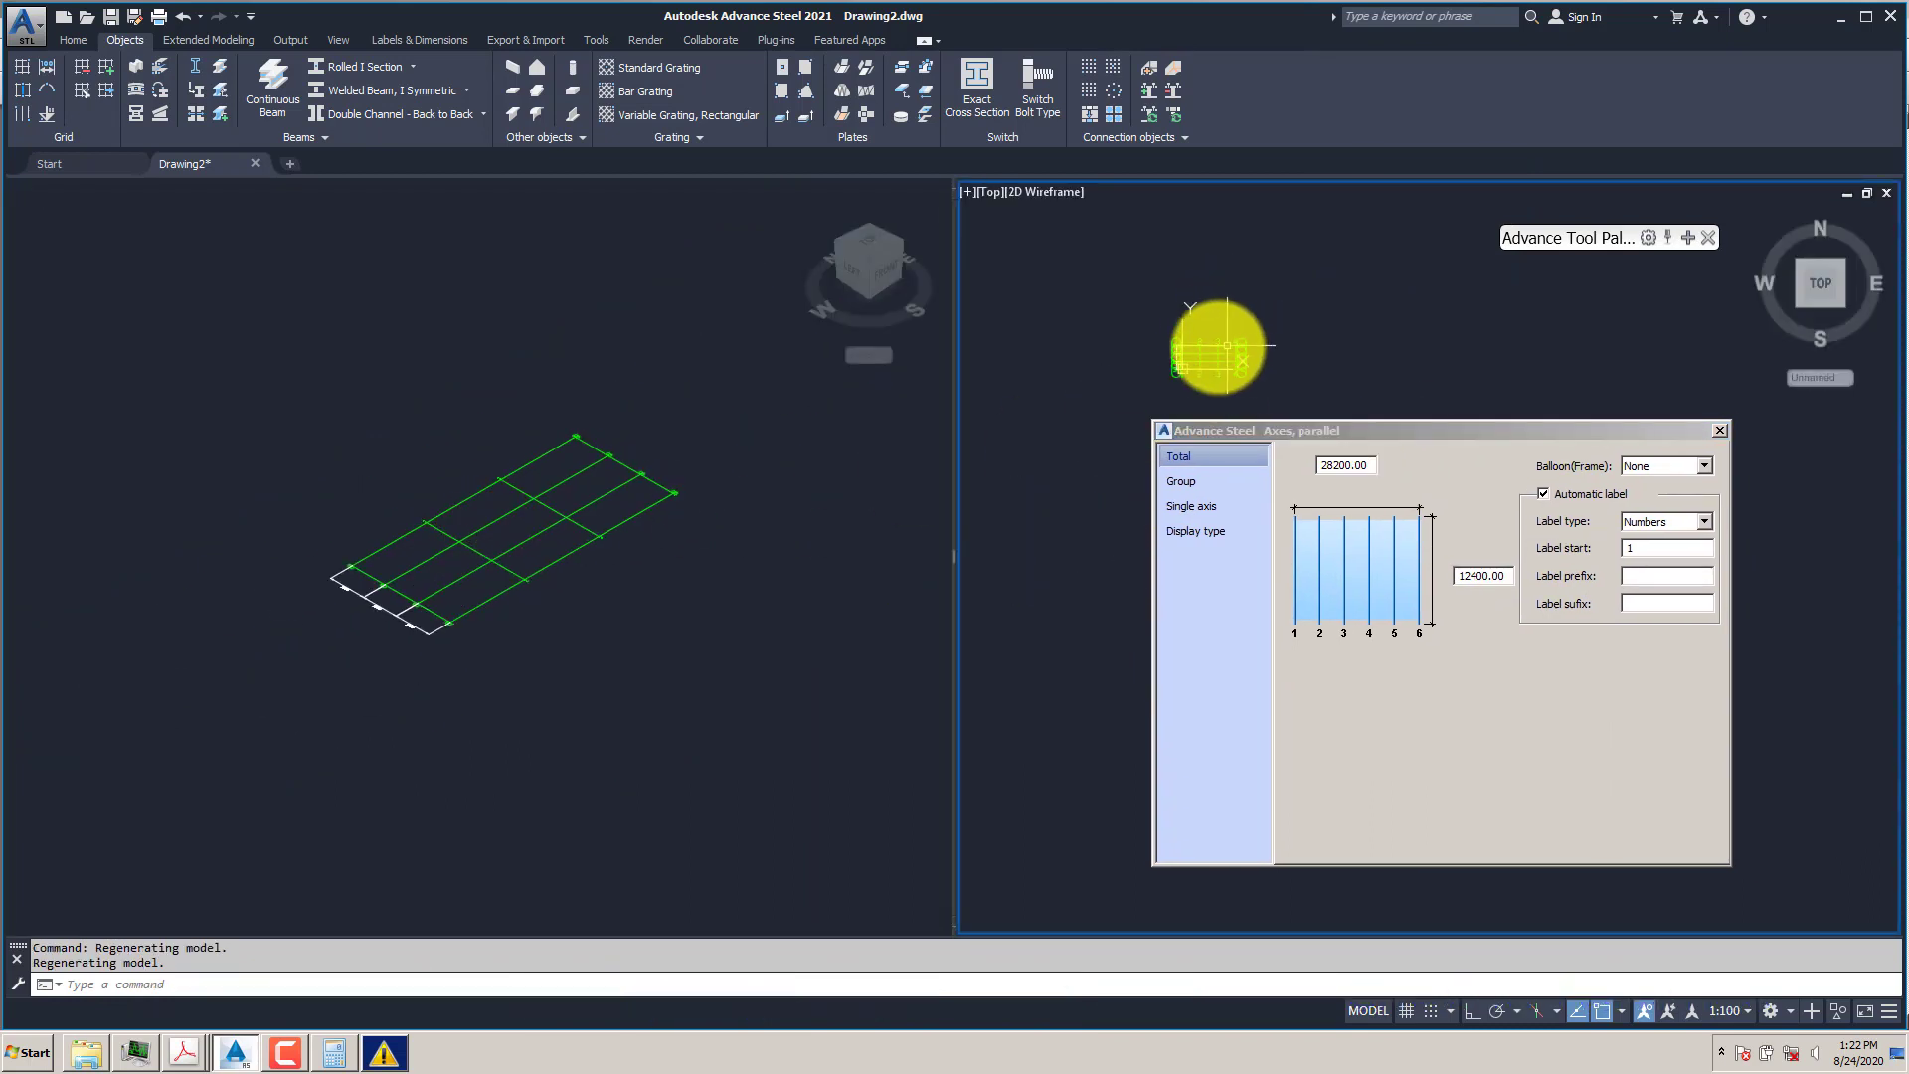
{"action": "middle_click_drag", "start_coordinate": [1210, 341], "coordinate": [1299, 405]}
{"action": "left_click_drag", "start_coordinate": [1269, 437], "coordinate": [924, 518]}
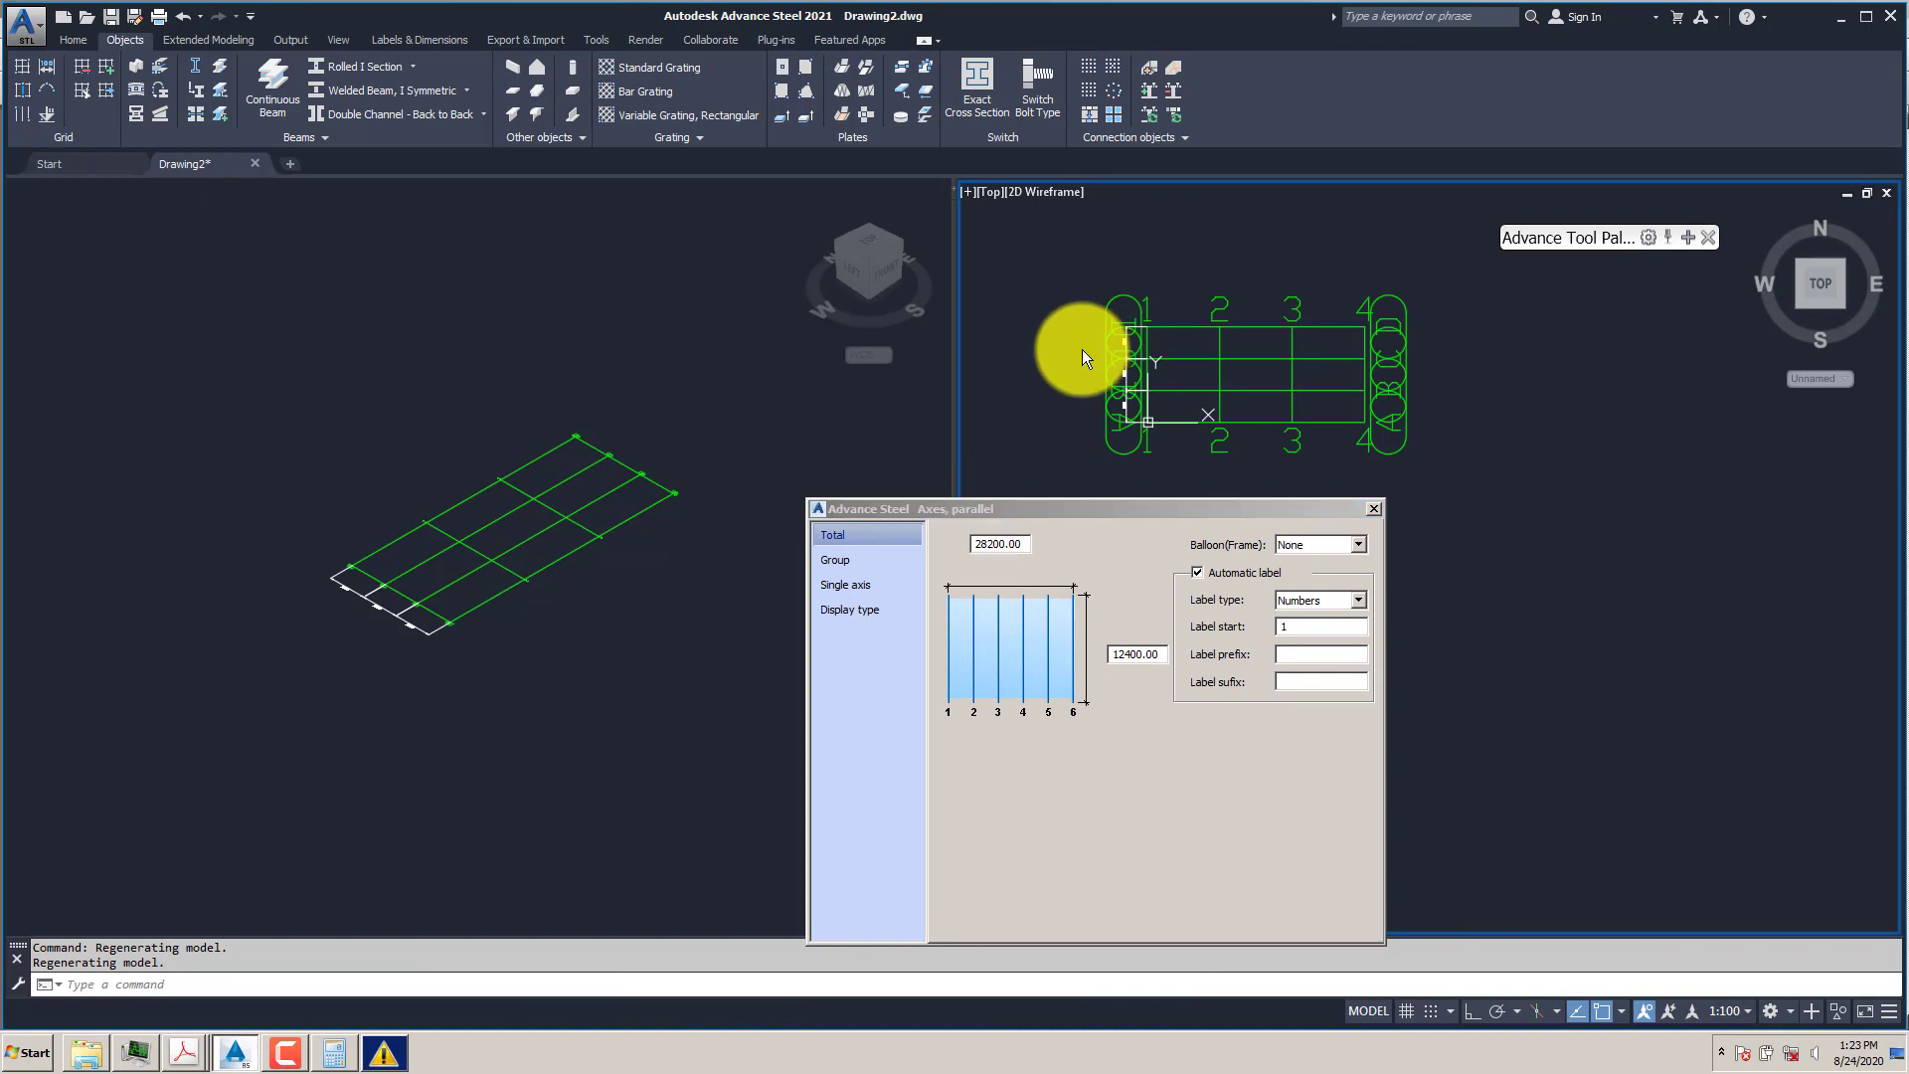
- Regenerate the top view at the new zoom level to rescale the oversized axis labels
{"action": "scroll", "coordinate": [1078, 349], "scroll_direction": "up", "scroll_amount": 4}
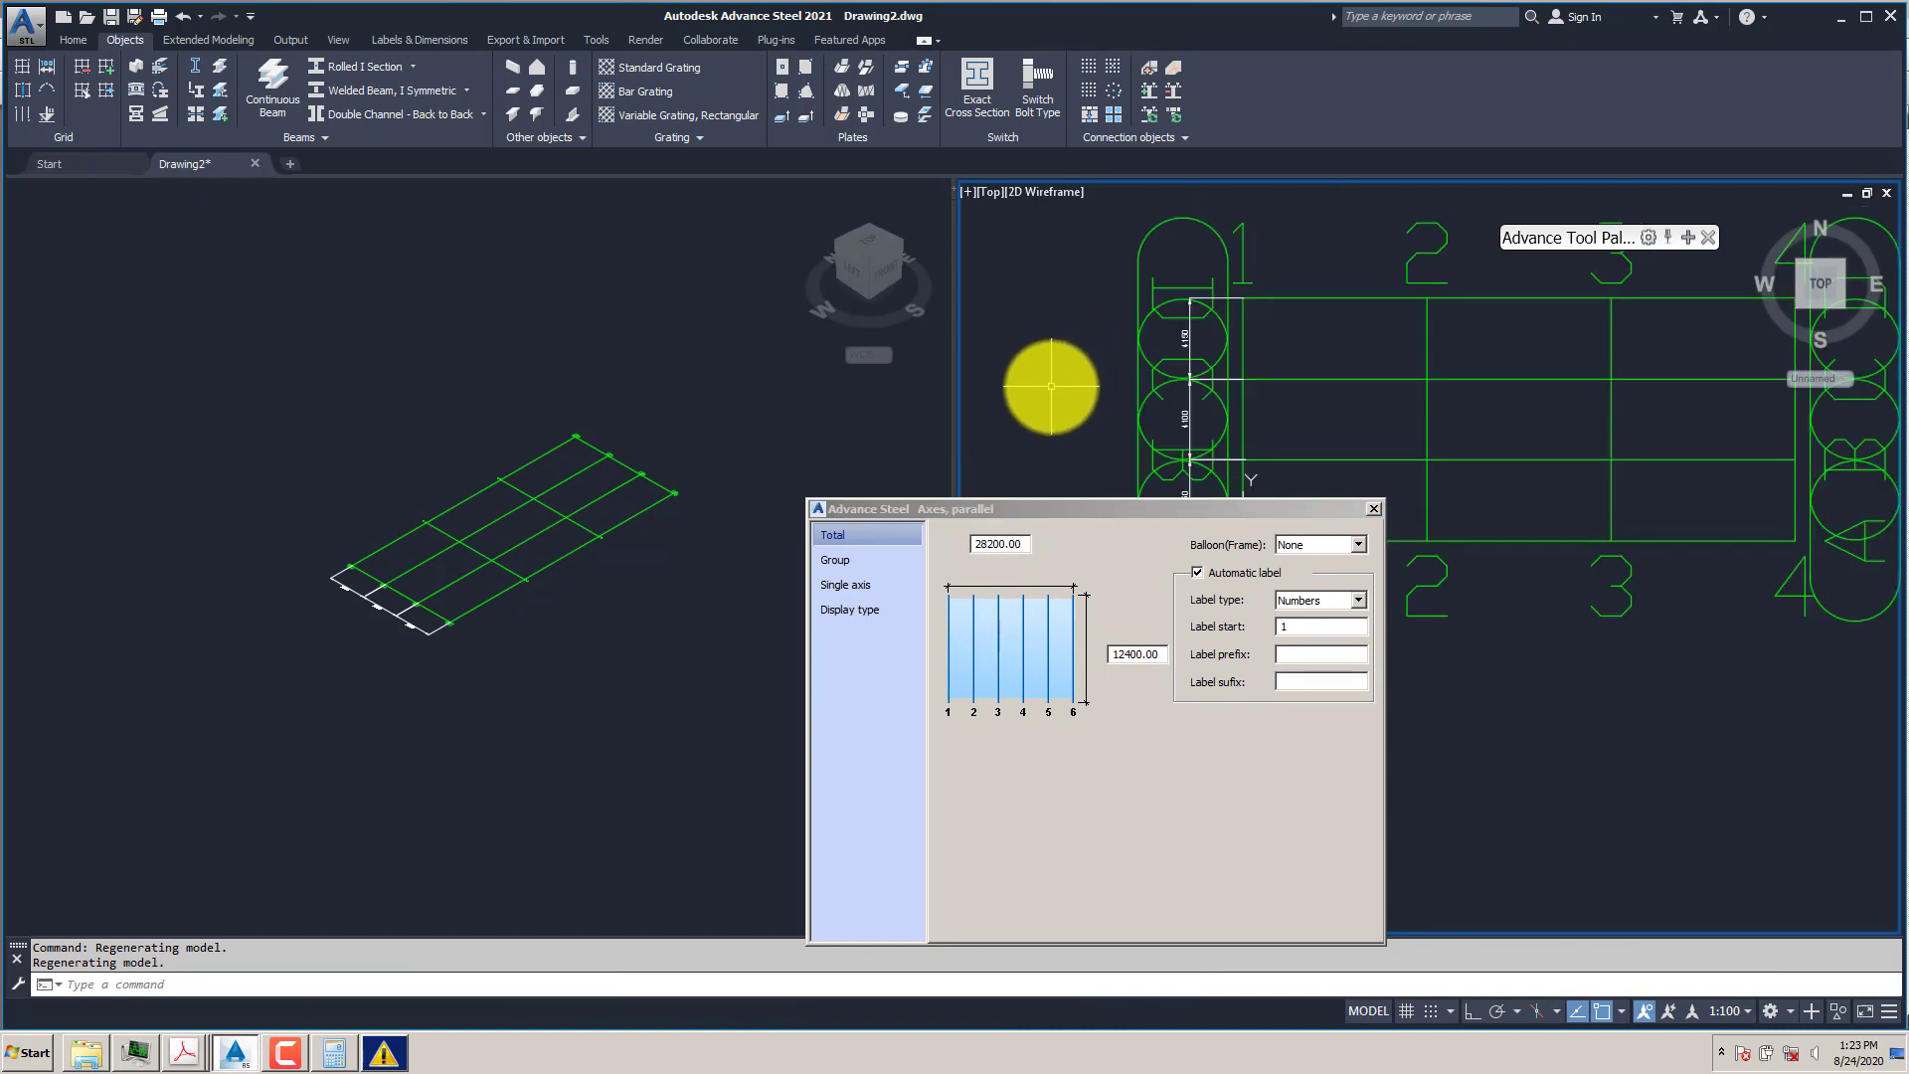
{"action": "type", "text": "RE"}
{"action": "key", "text": "Return"}
{"action": "scroll", "coordinate": [1386, 384], "scroll_direction": "up", "scroll_amount": 2}
{"action": "middle_click_drag", "start_coordinate": [1333, 426], "coordinate": [1313, 461]}
{"action": "scroll", "coordinate": [1220, 516], "scroll_direction": "down", "scroll_amount": 2}
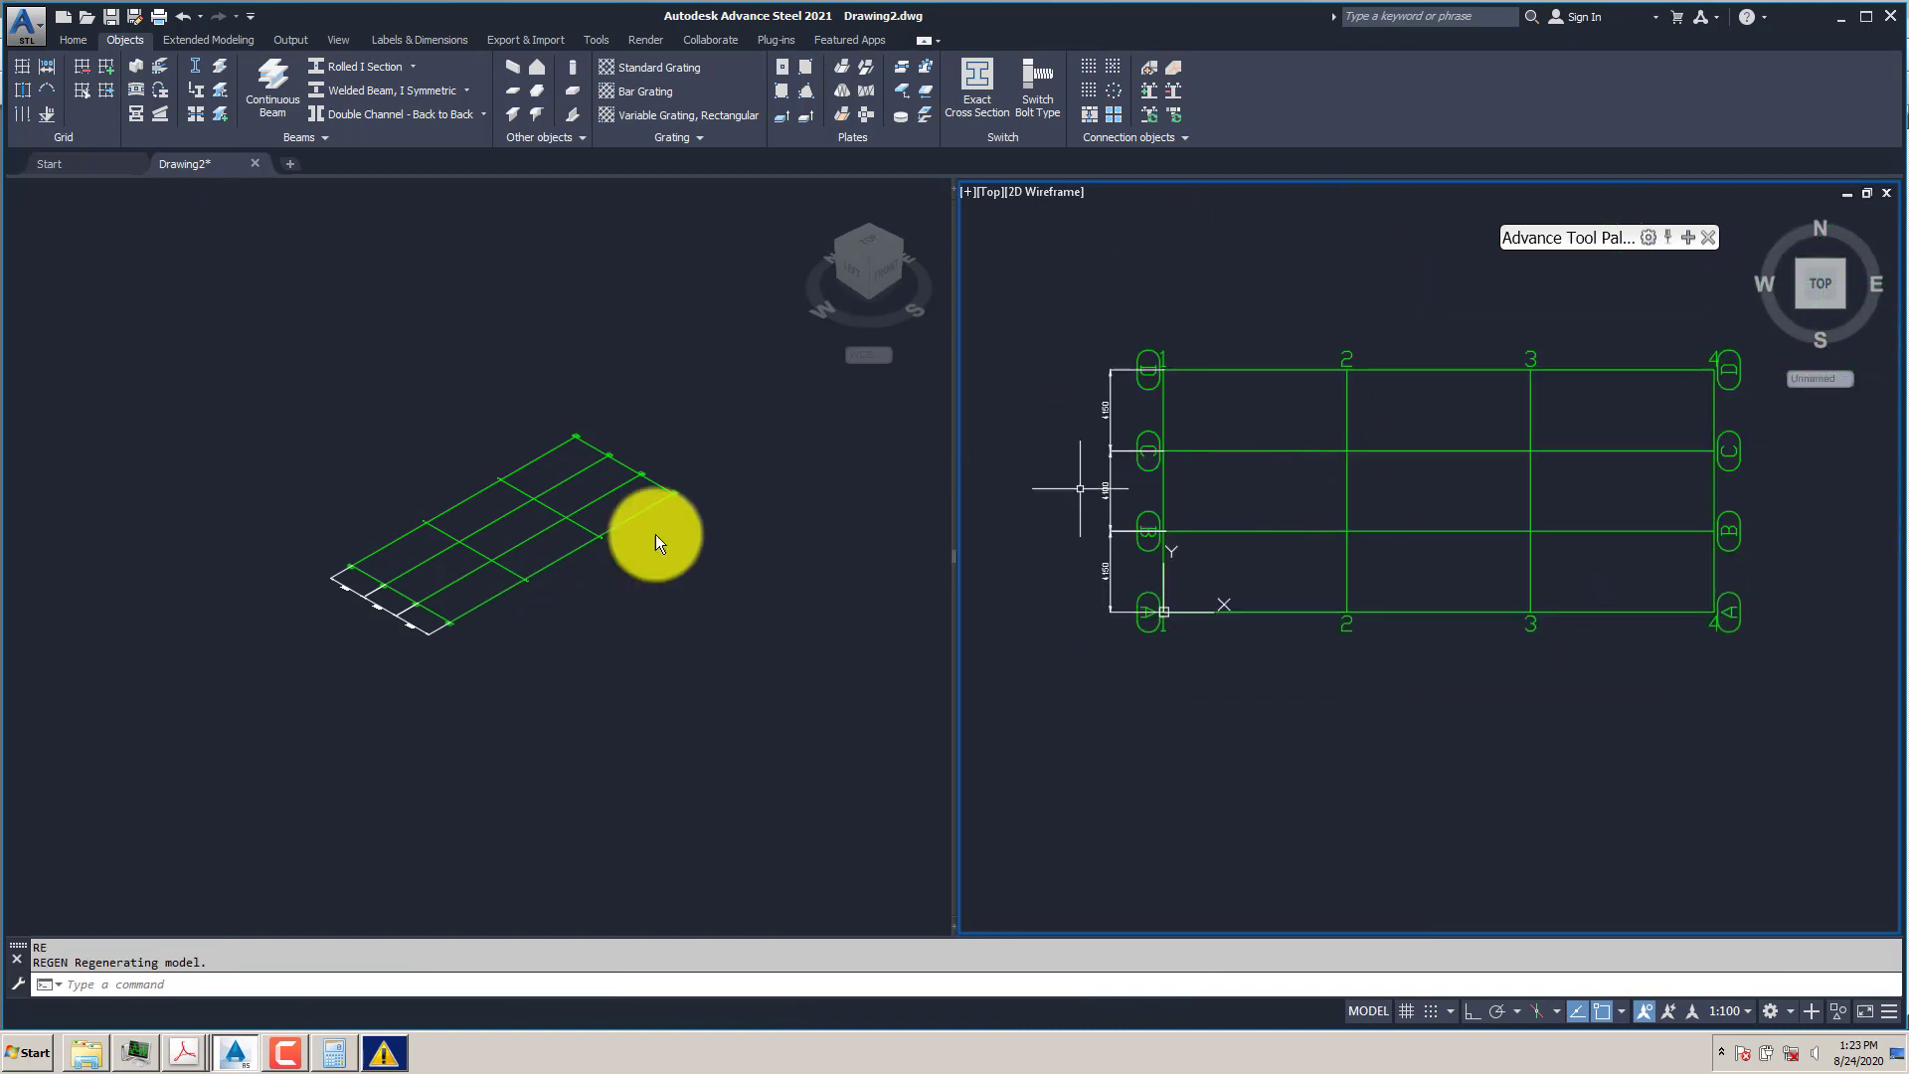
- Activate the isometric view and regenerate it to rescale the axis labels
{"action": "left_click", "coordinate": [557, 547]}
{"action": "scroll", "coordinate": [486, 584], "scroll_direction": "up", "scroll_amount": 4}
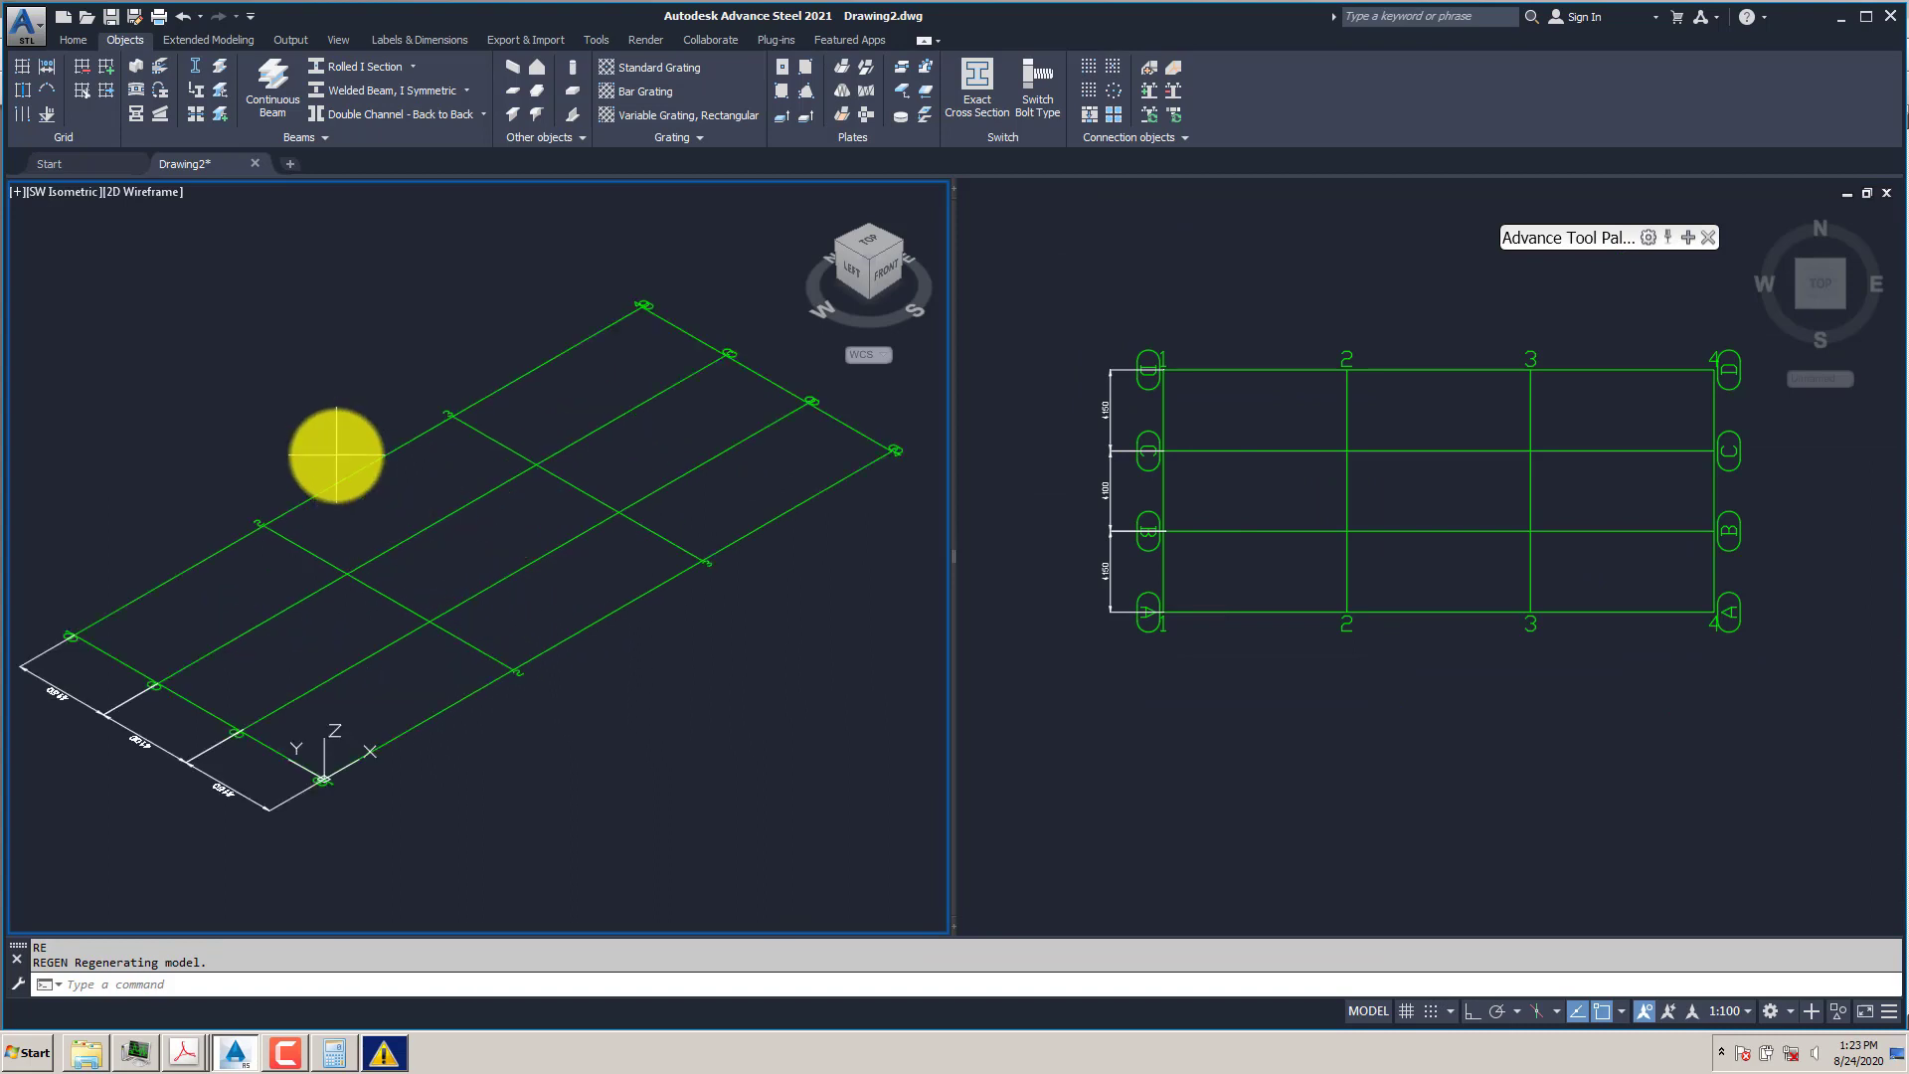
{"action": "left_click", "coordinate": [312, 417]}
{"action": "left_click", "coordinate": [339, 486]}
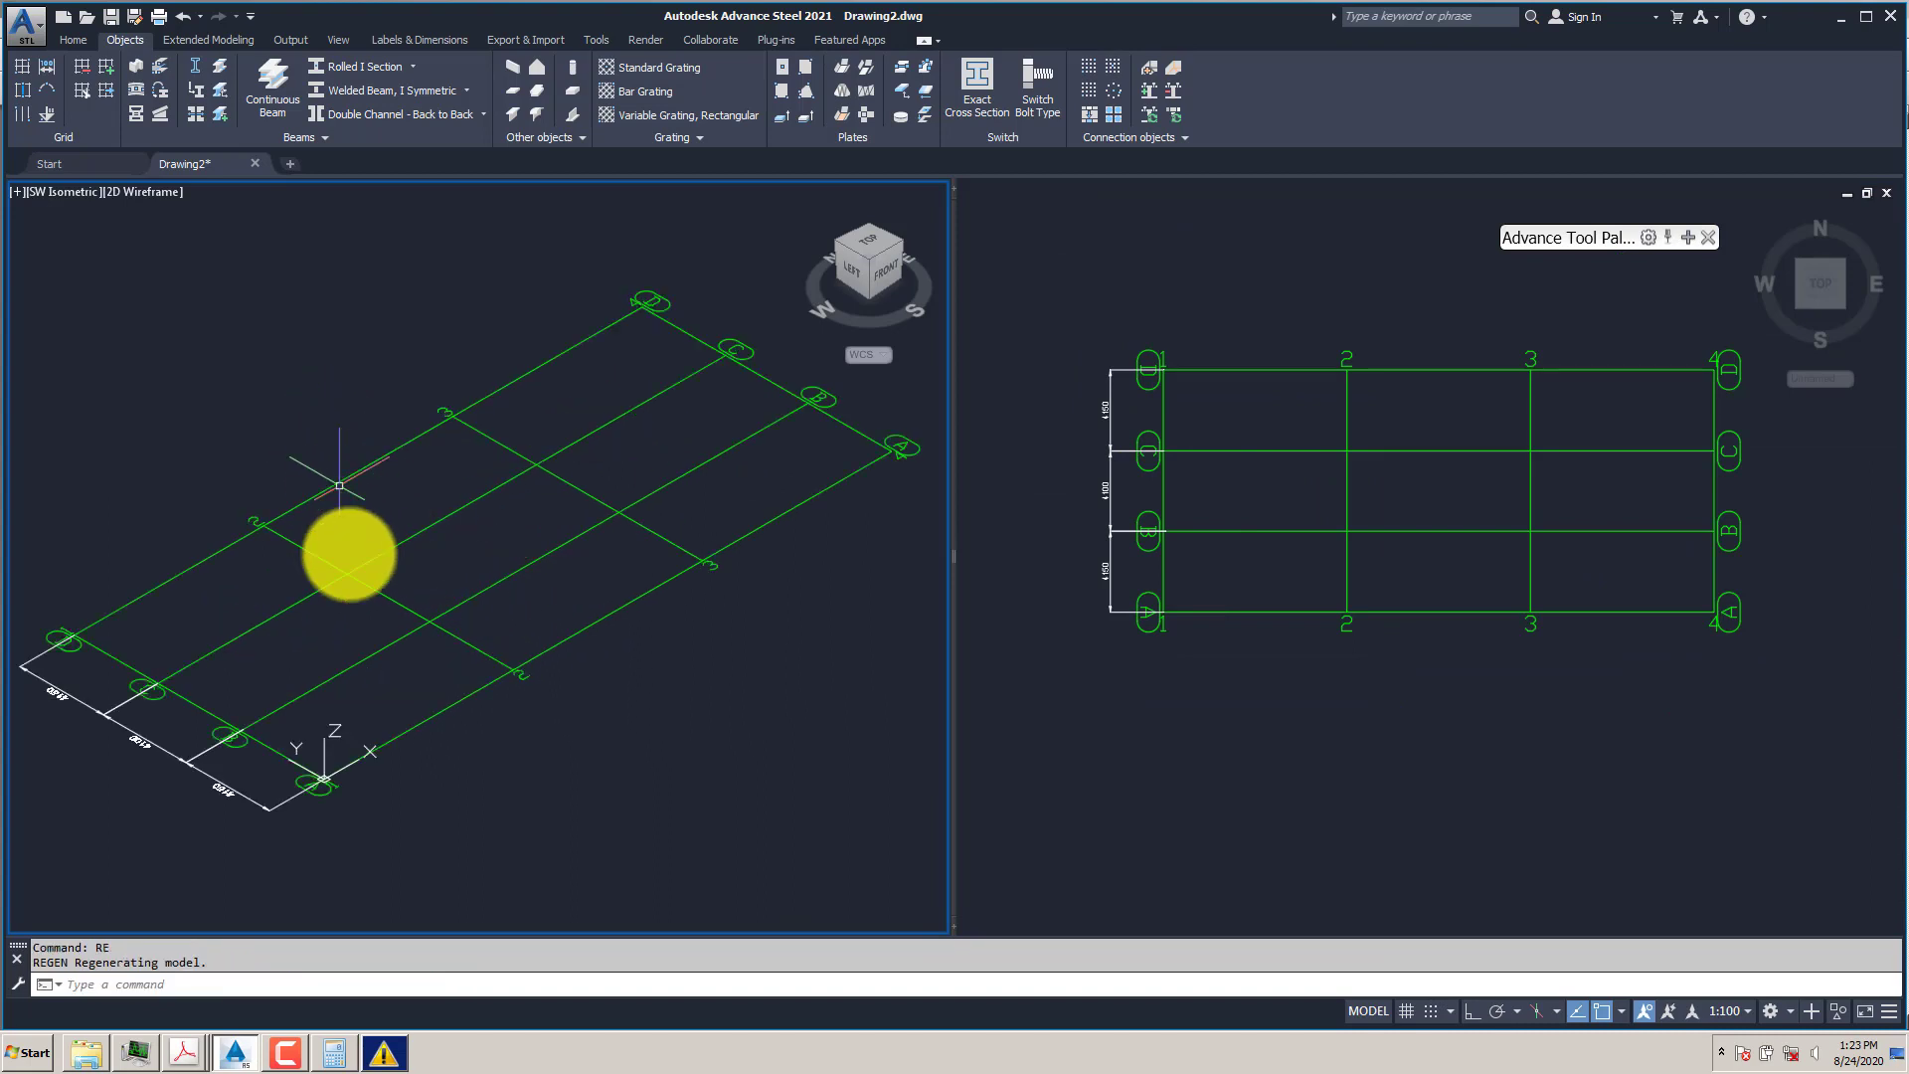
{"action": "left_click", "coordinate": [387, 547]}
{"action": "key", "text": "Escape"}
- Open the Advance properties of the numbered axis group and set its balloon frame to Edging
{"action": "left_click", "coordinate": [371, 581]}
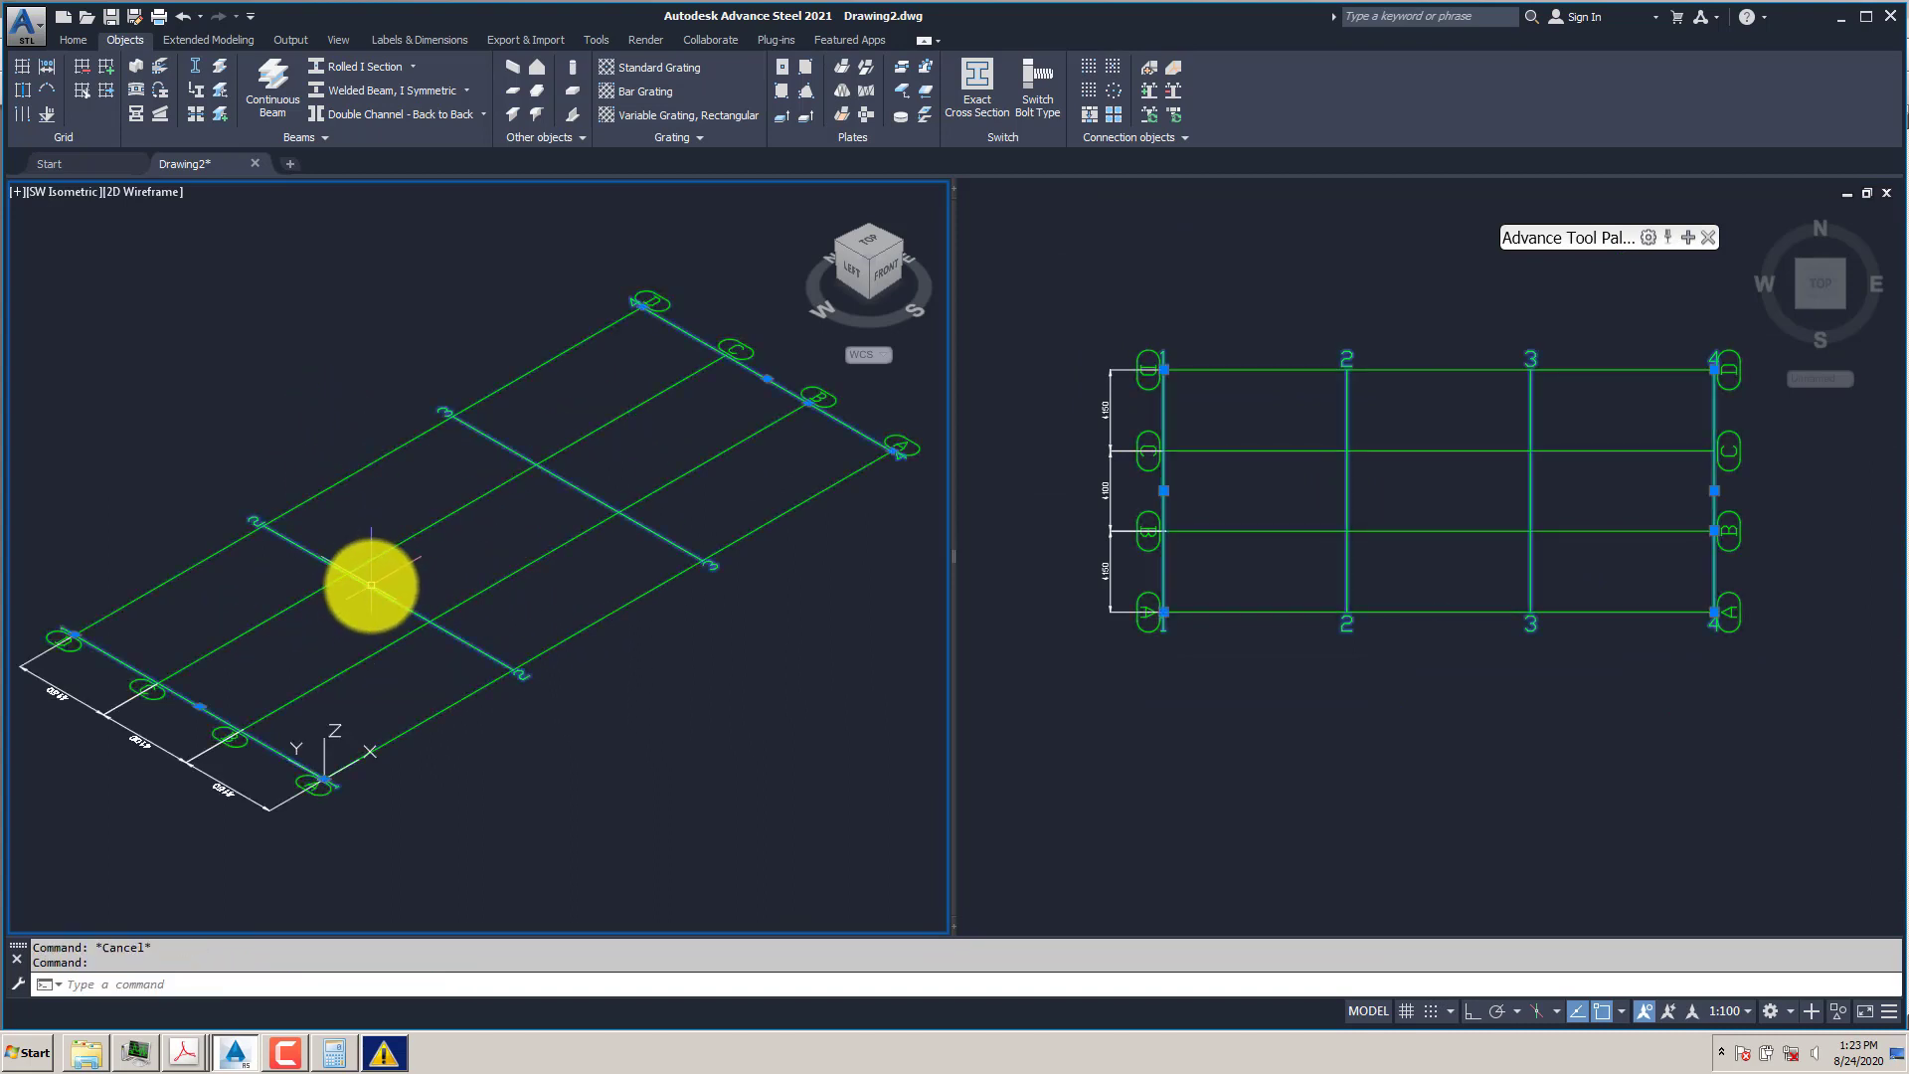
{"action": "right_click", "coordinate": [364, 583]}
{"action": "left_click", "coordinate": [446, 288]}
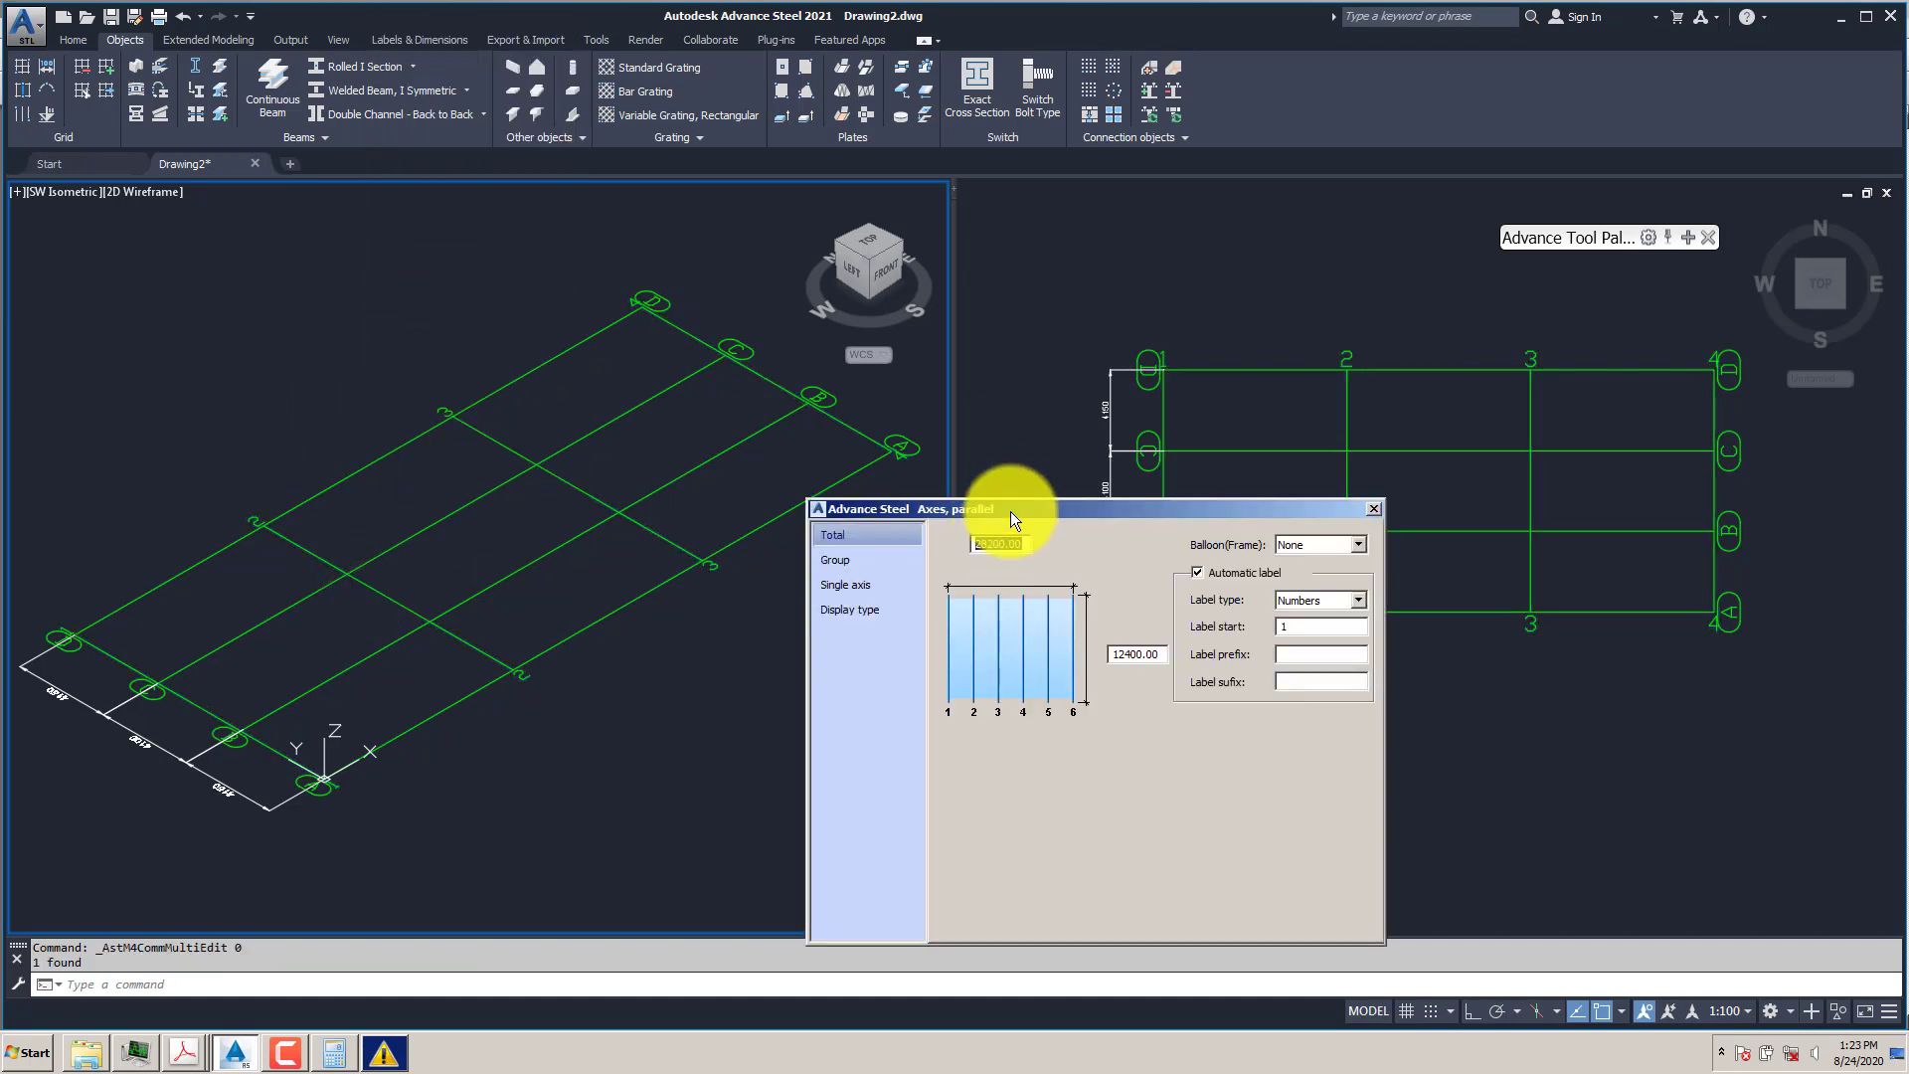
{"action": "left_click_drag", "start_coordinate": [1010, 511], "coordinate": [514, 500]}
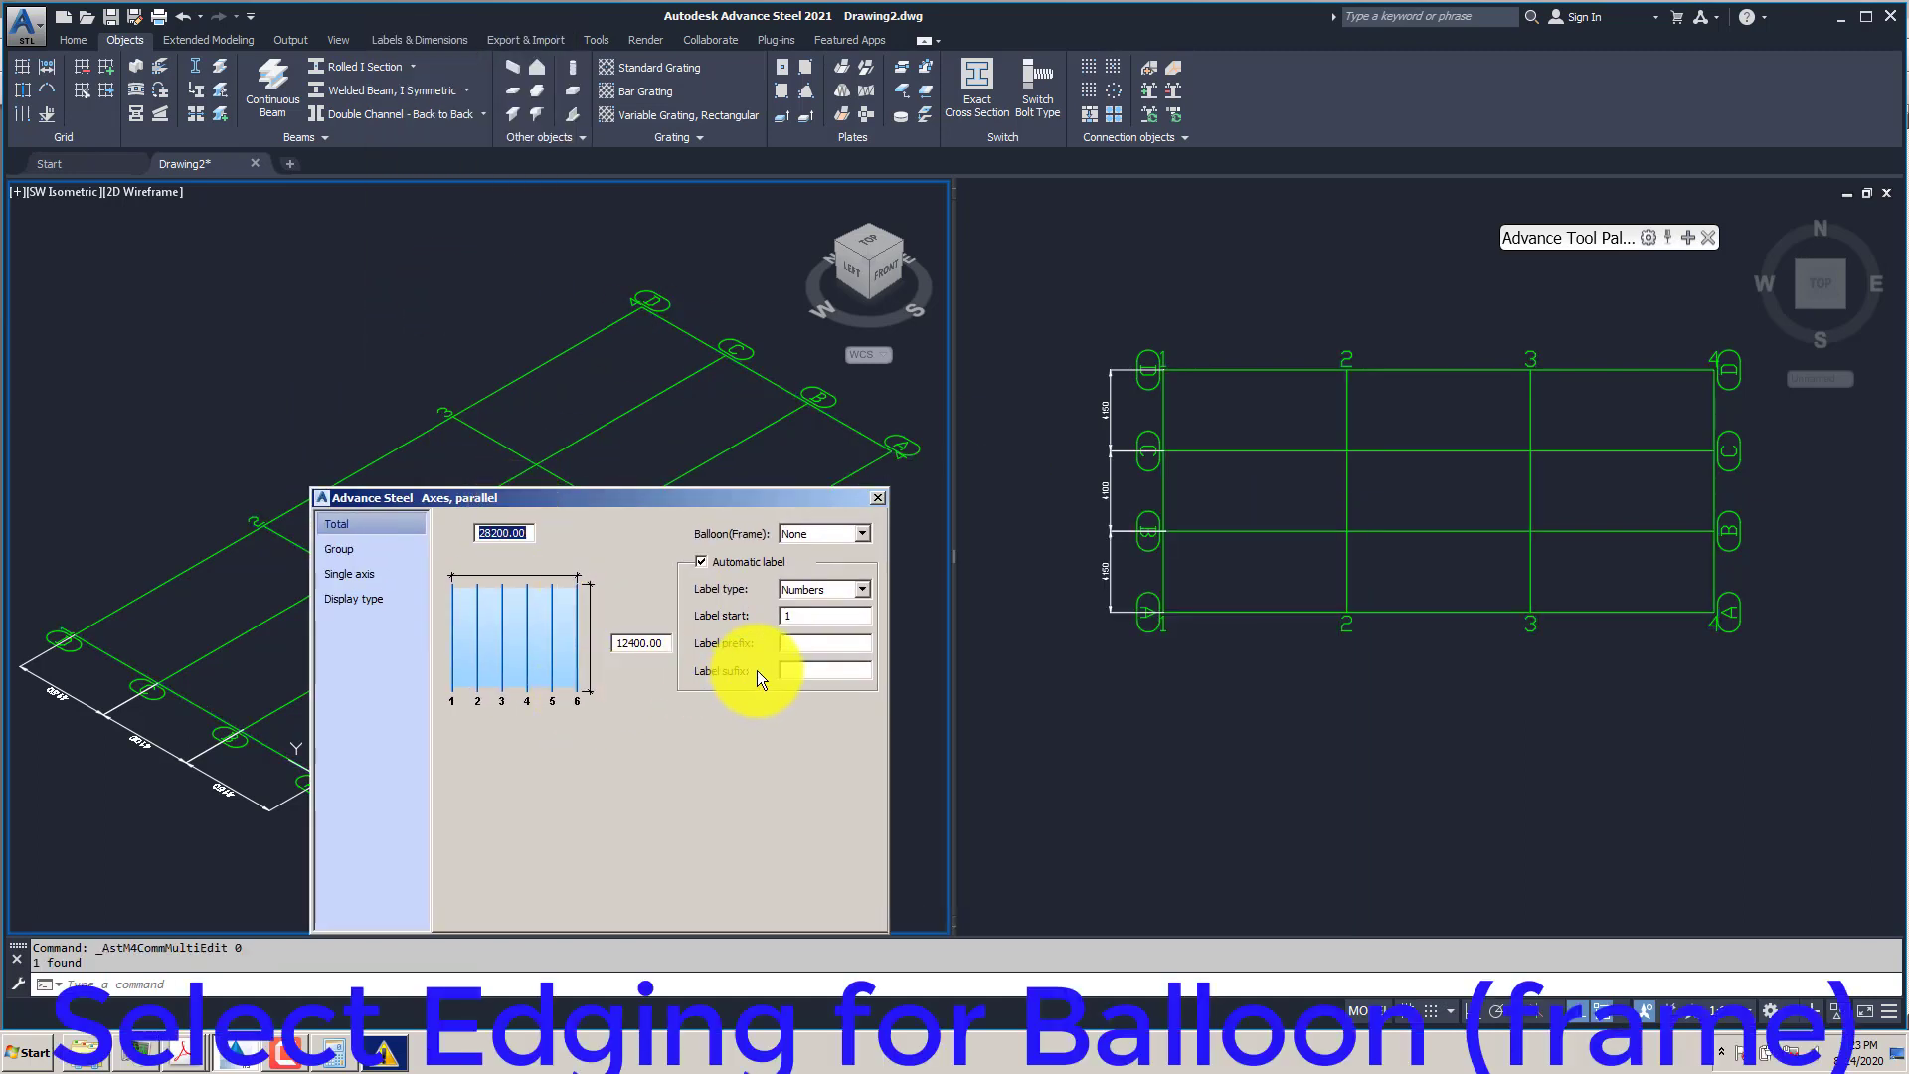
{"action": "left_click", "coordinate": [827, 590]}
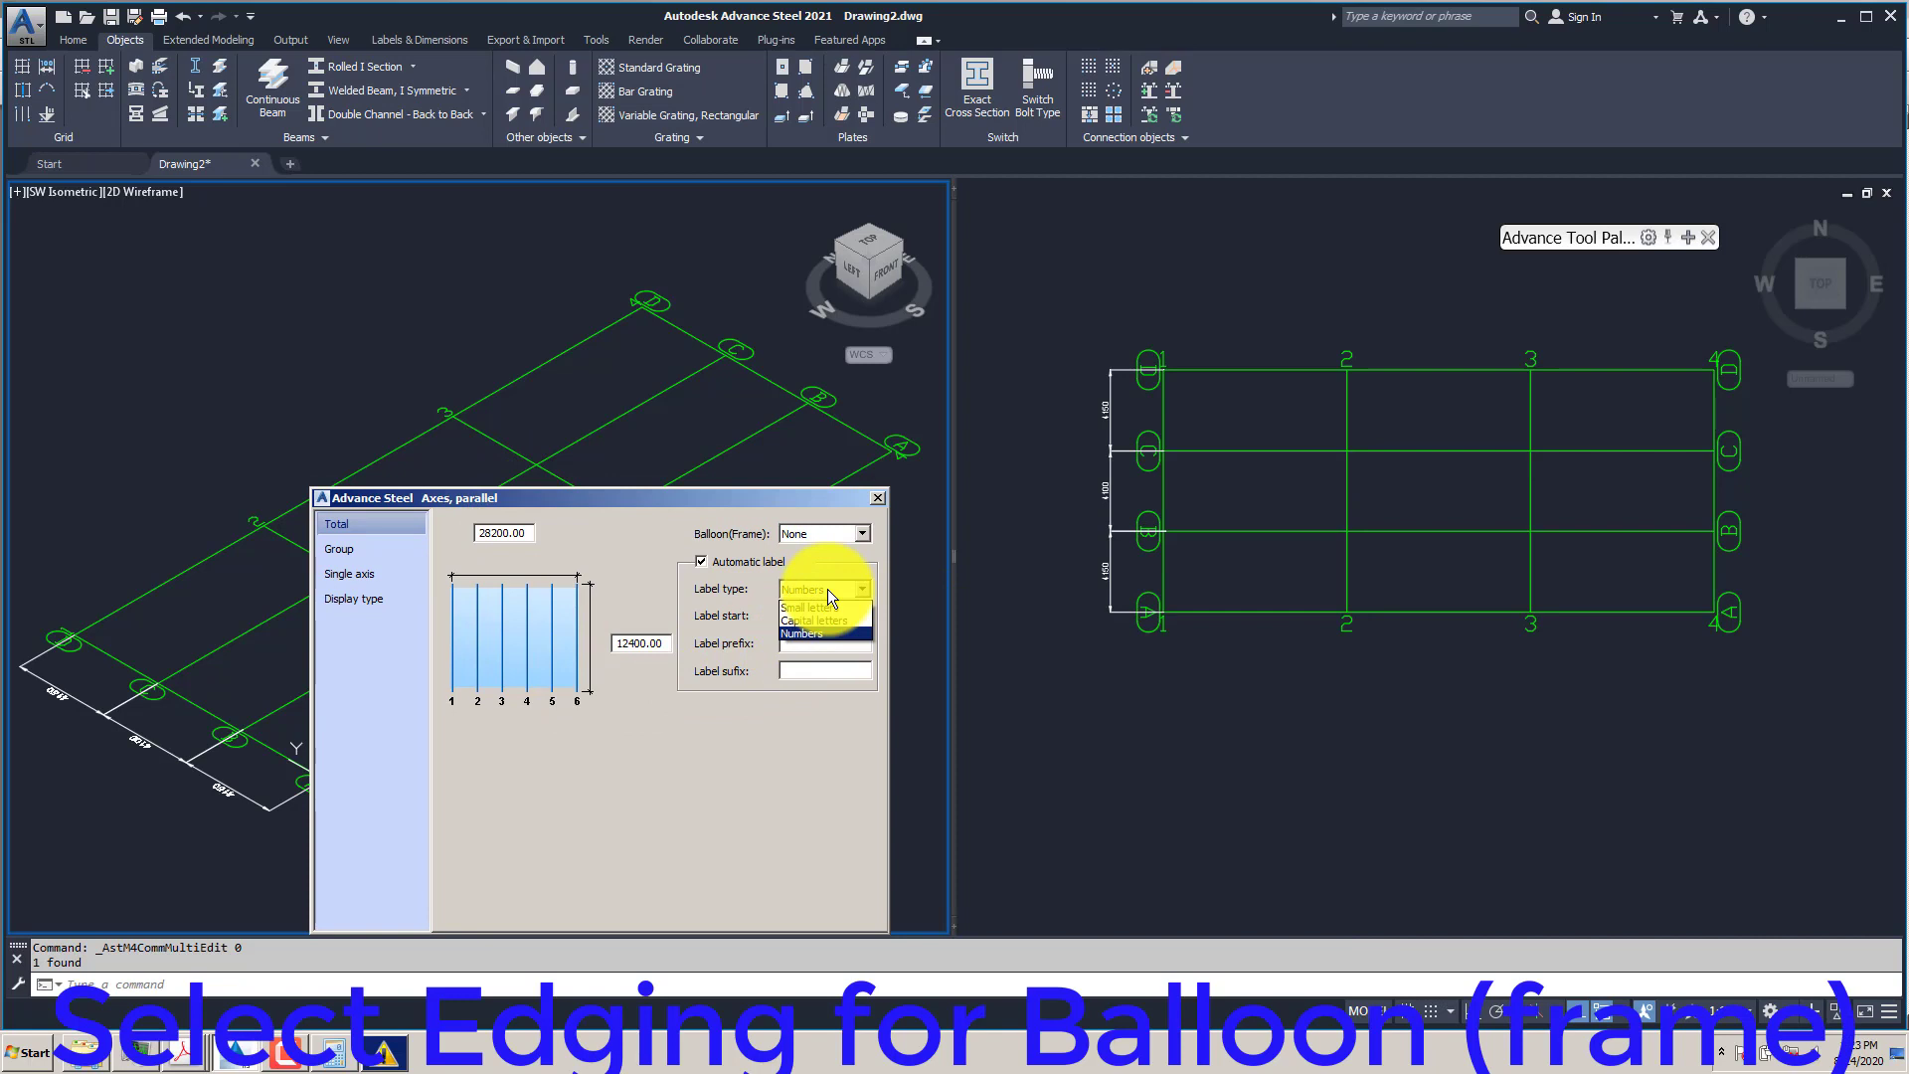
{"action": "left_click", "coordinate": [828, 589]}
{"action": "left_click", "coordinate": [821, 535]}
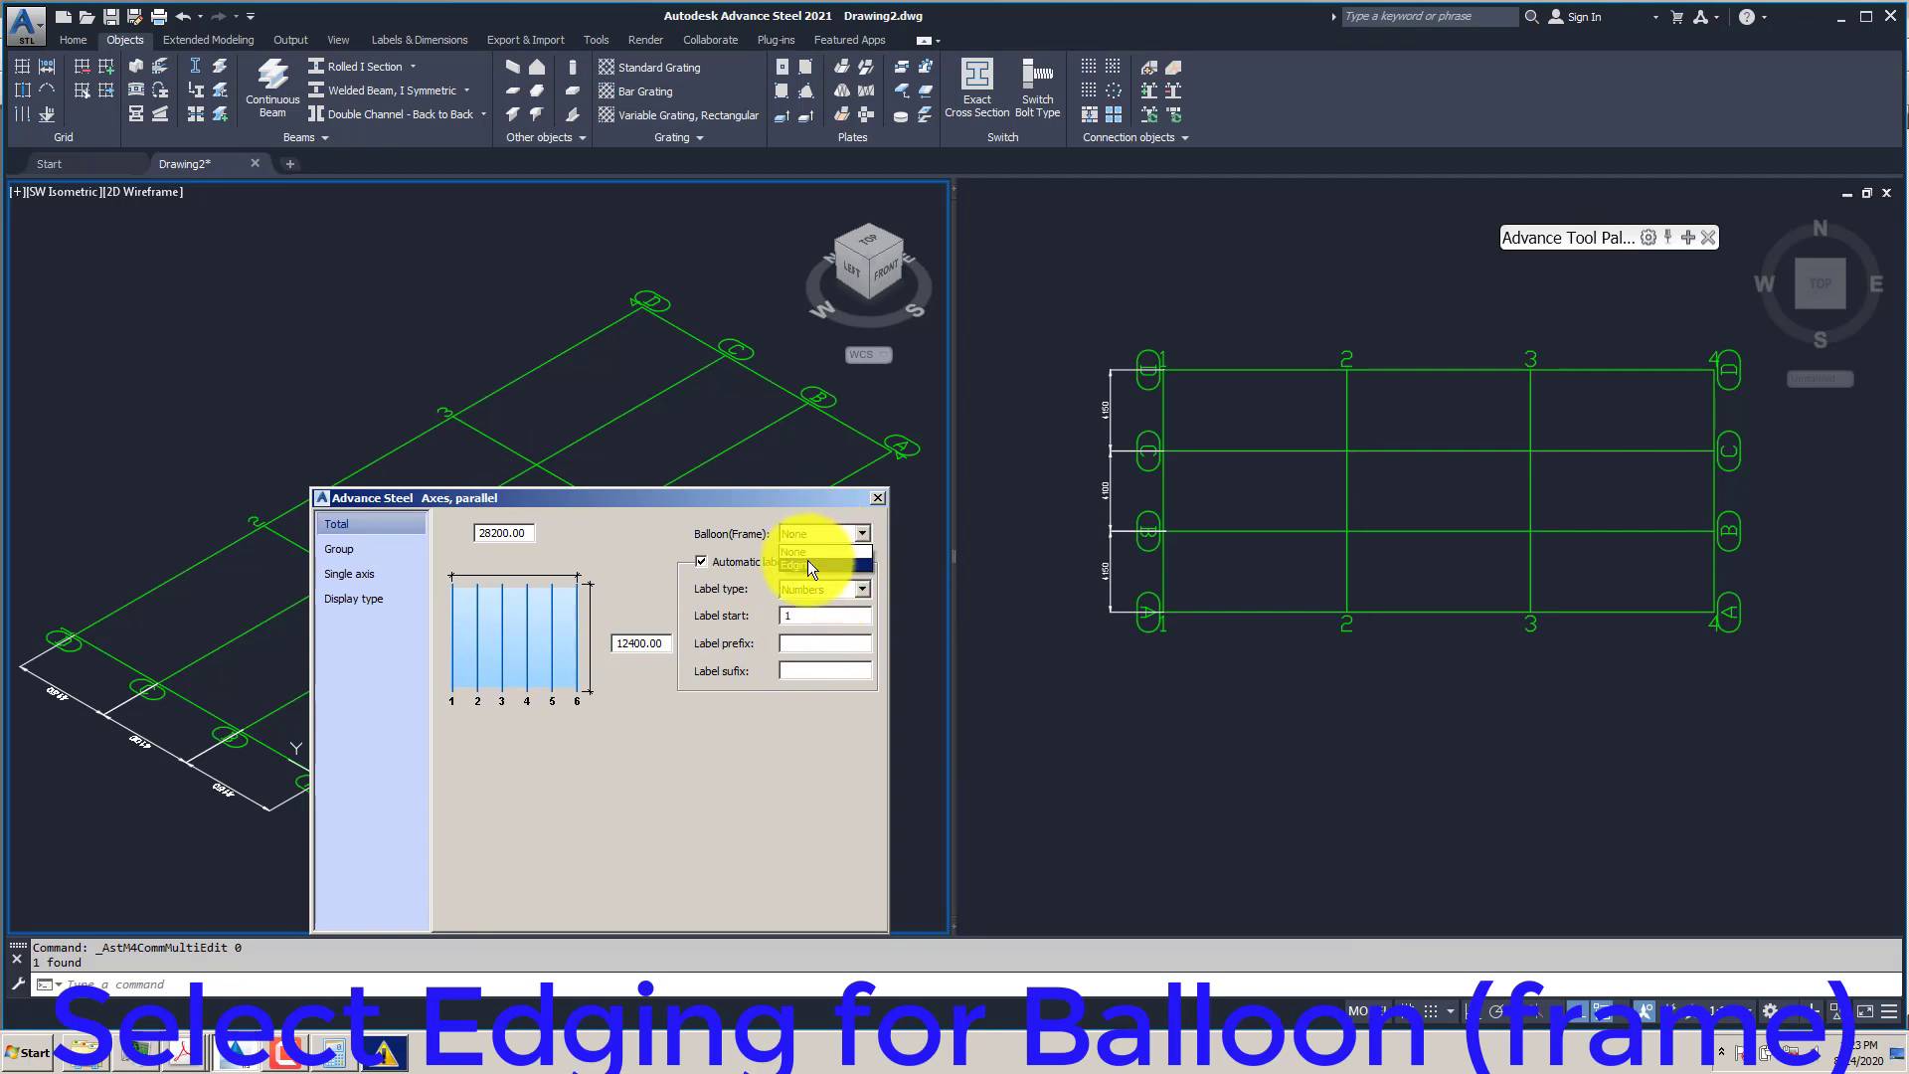
{"action": "left_click", "coordinate": [807, 564]}
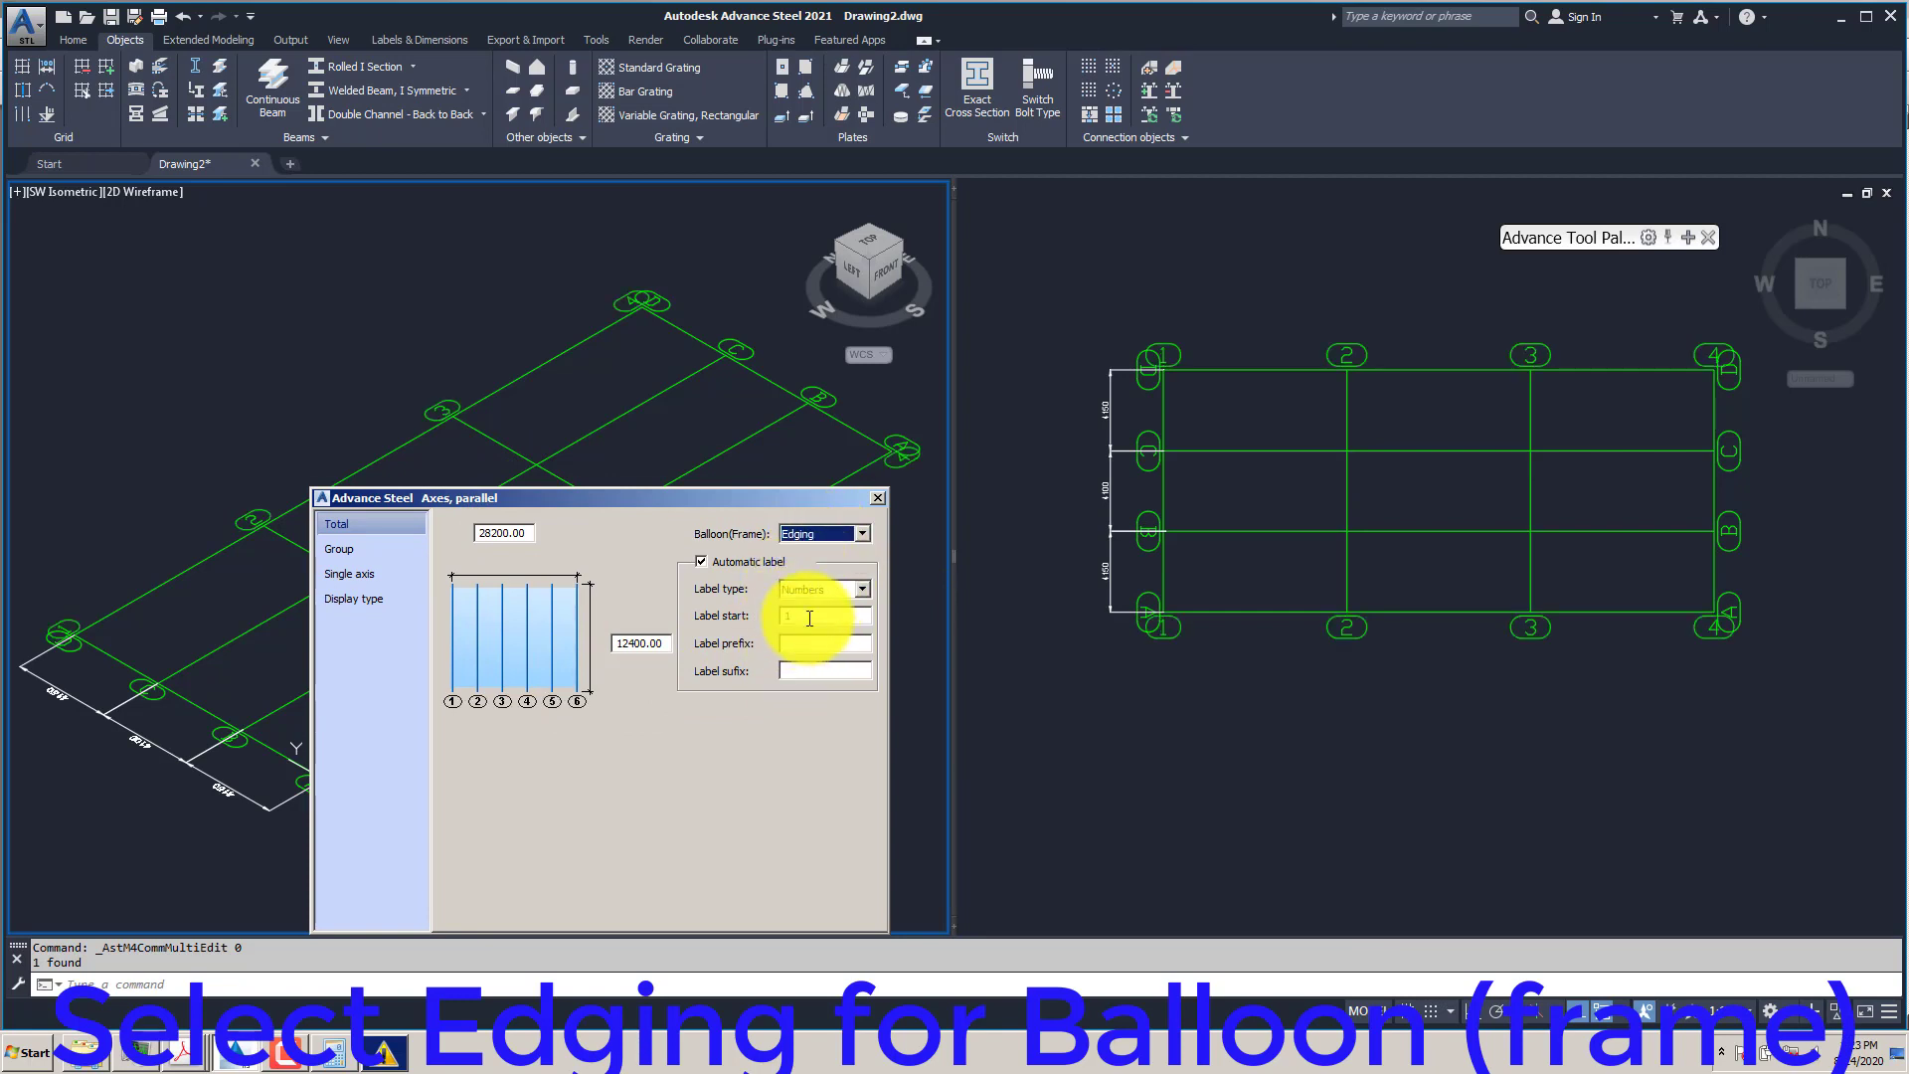
- Set the number of axes in group 1 of the numbered grid to 7
{"action": "left_click", "coordinate": [367, 553]}
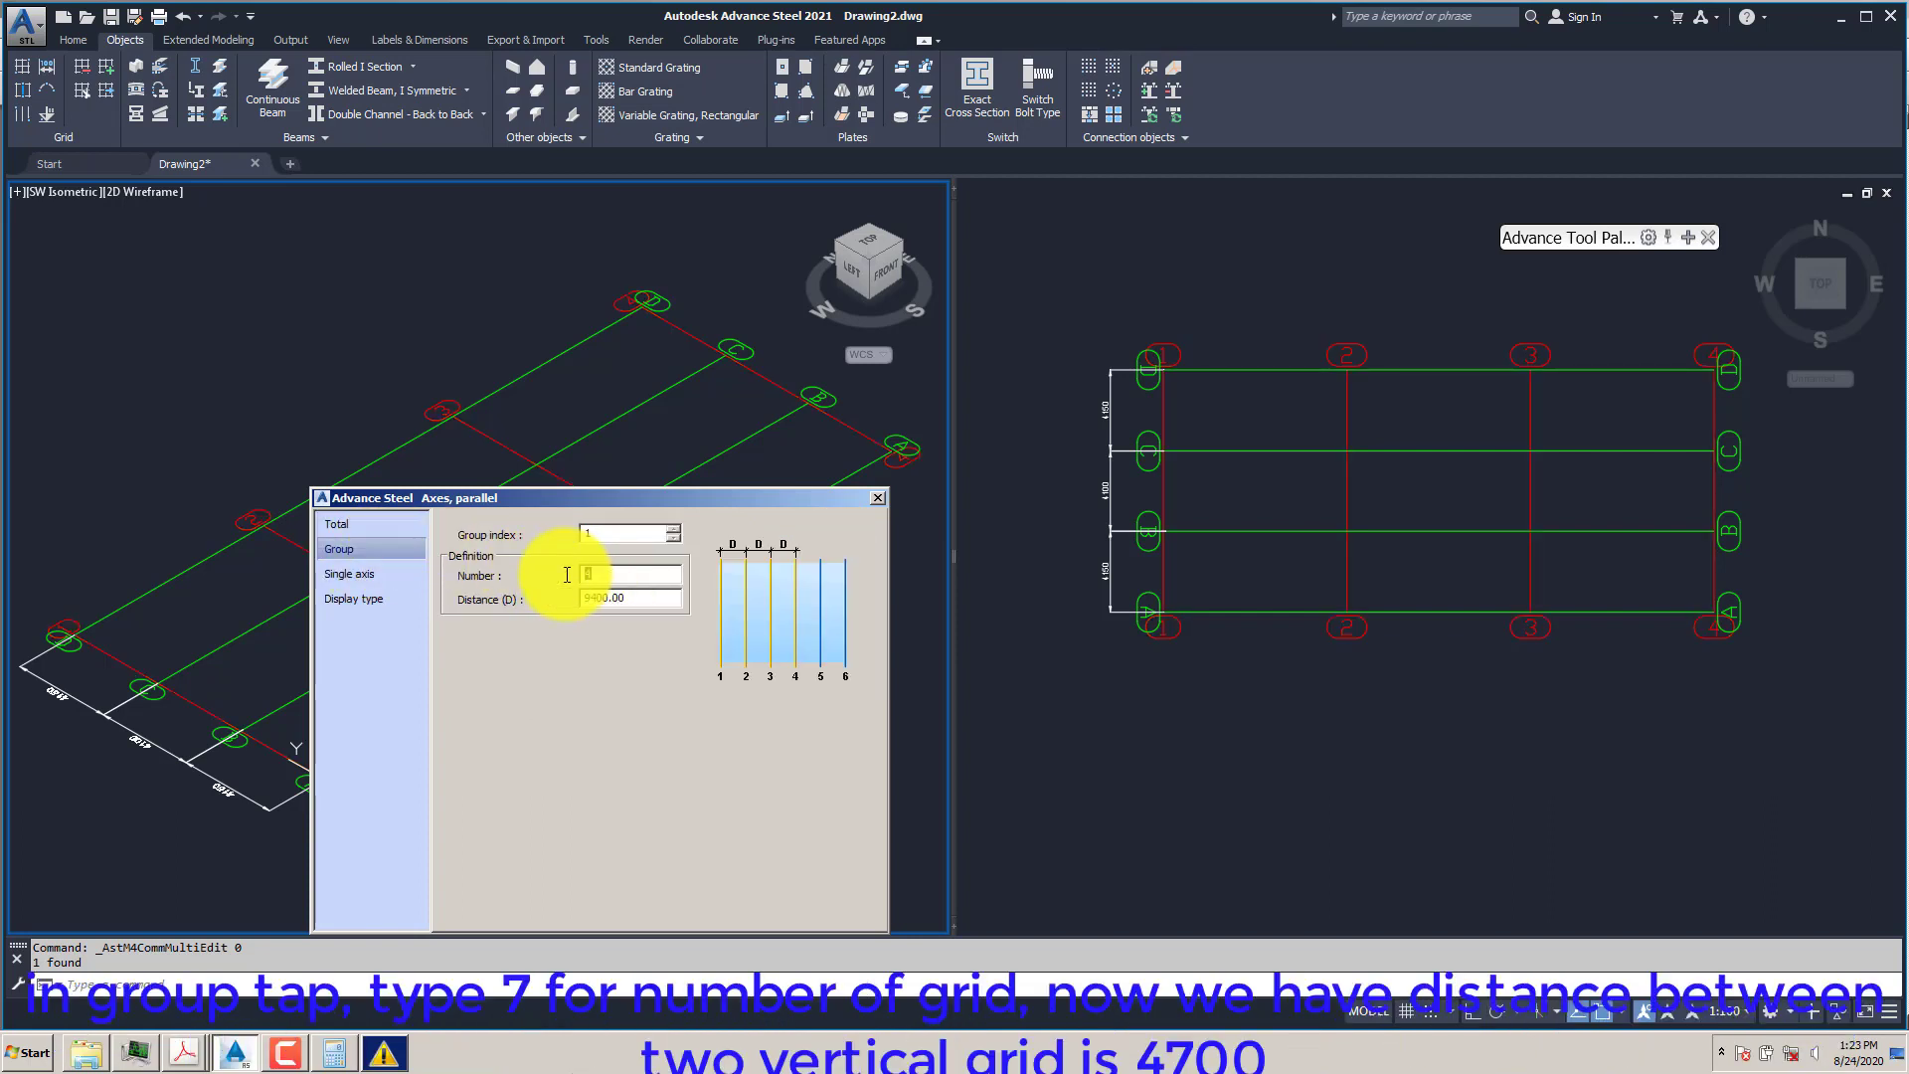
{"action": "type", "text": "6"}
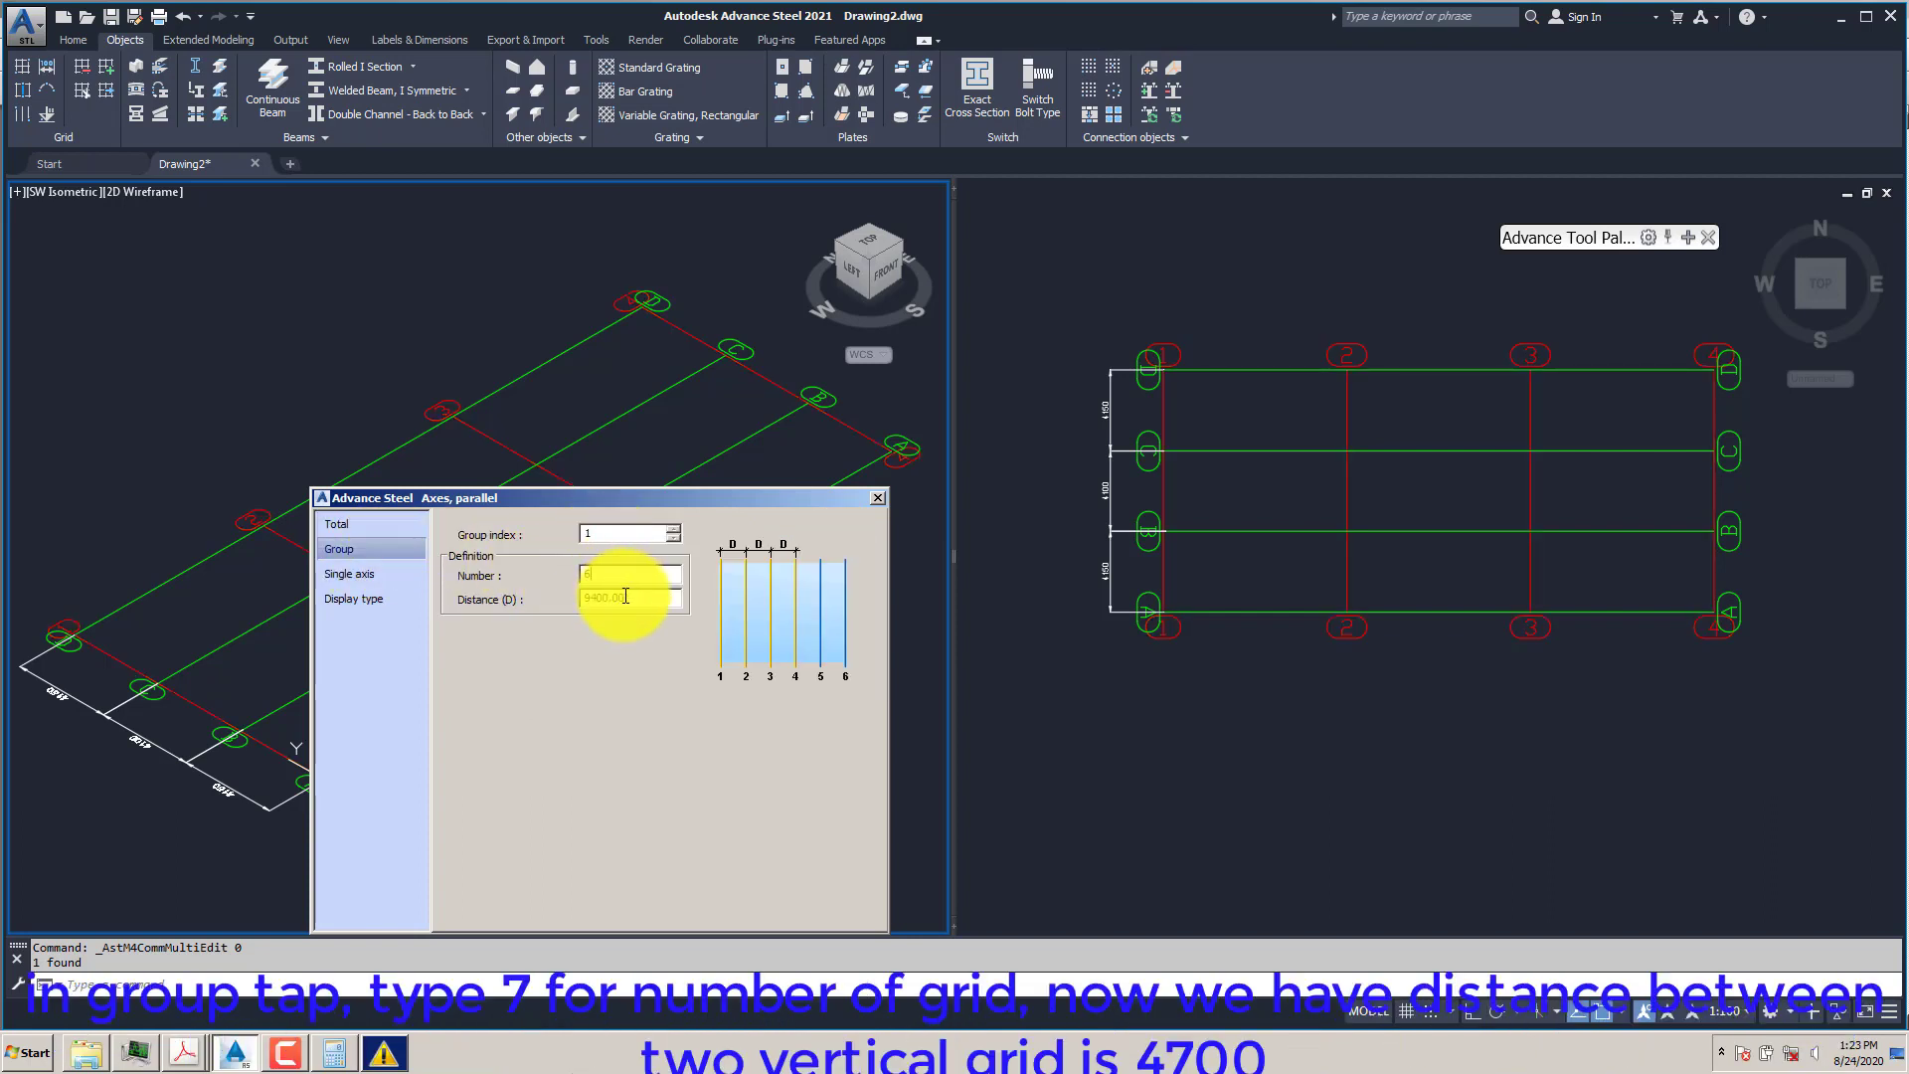
{"action": "left_click", "coordinate": [626, 597]}
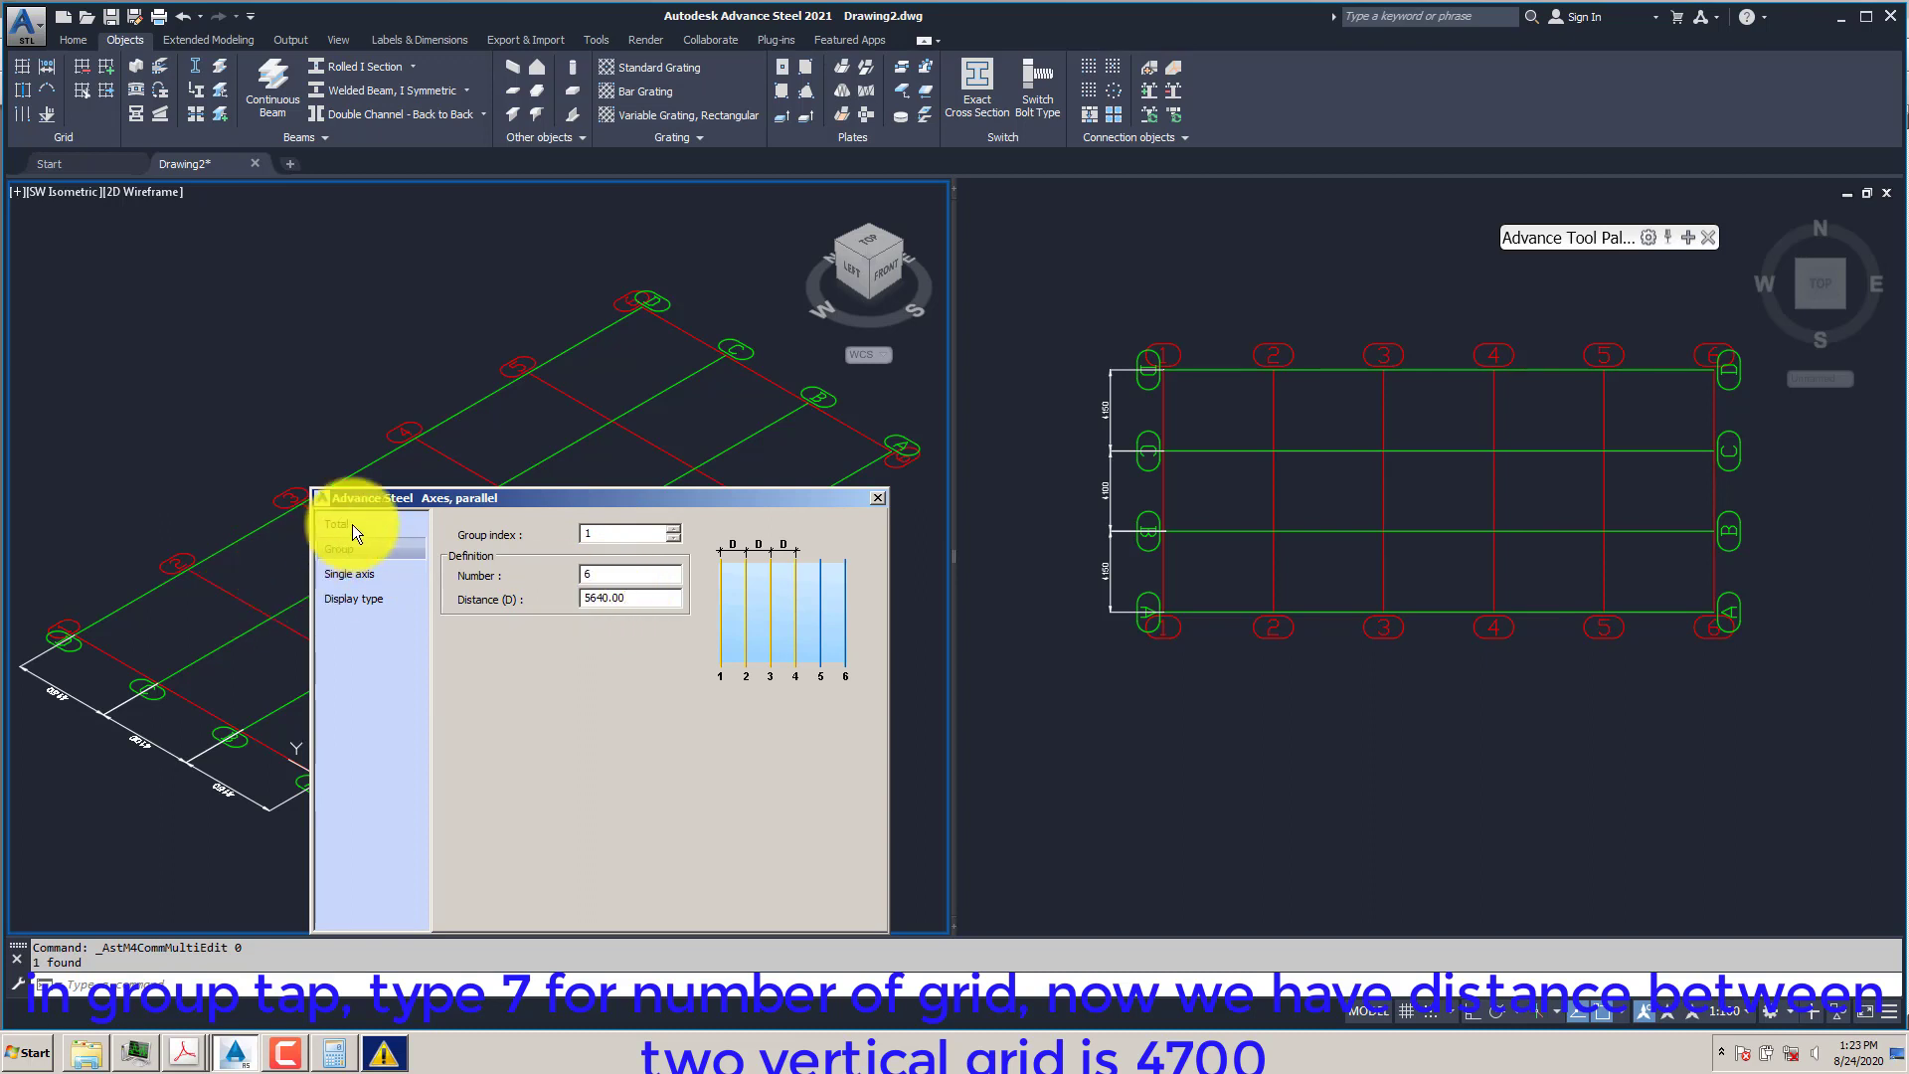
{"action": "double_click", "coordinate": [578, 576]}
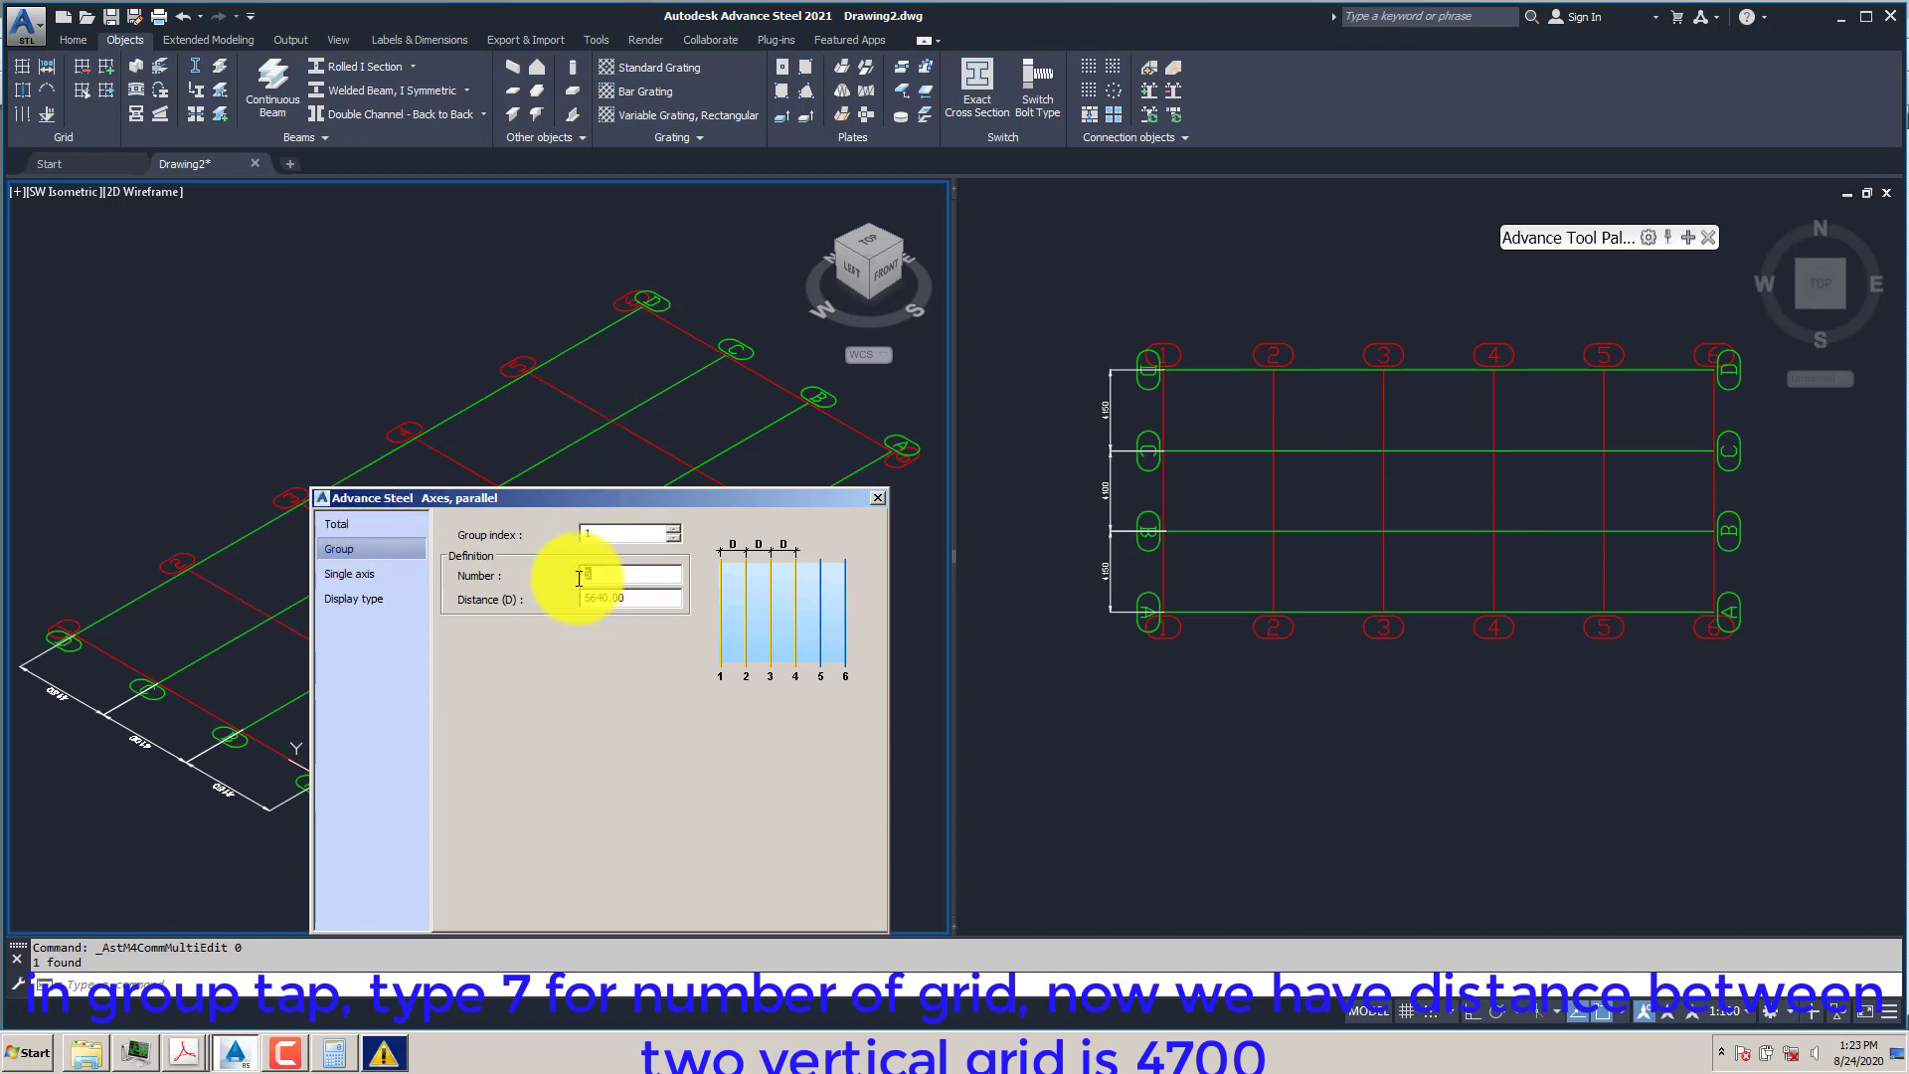
{"action": "type", "text": "7"}
{"action": "key", "text": "Tab"}
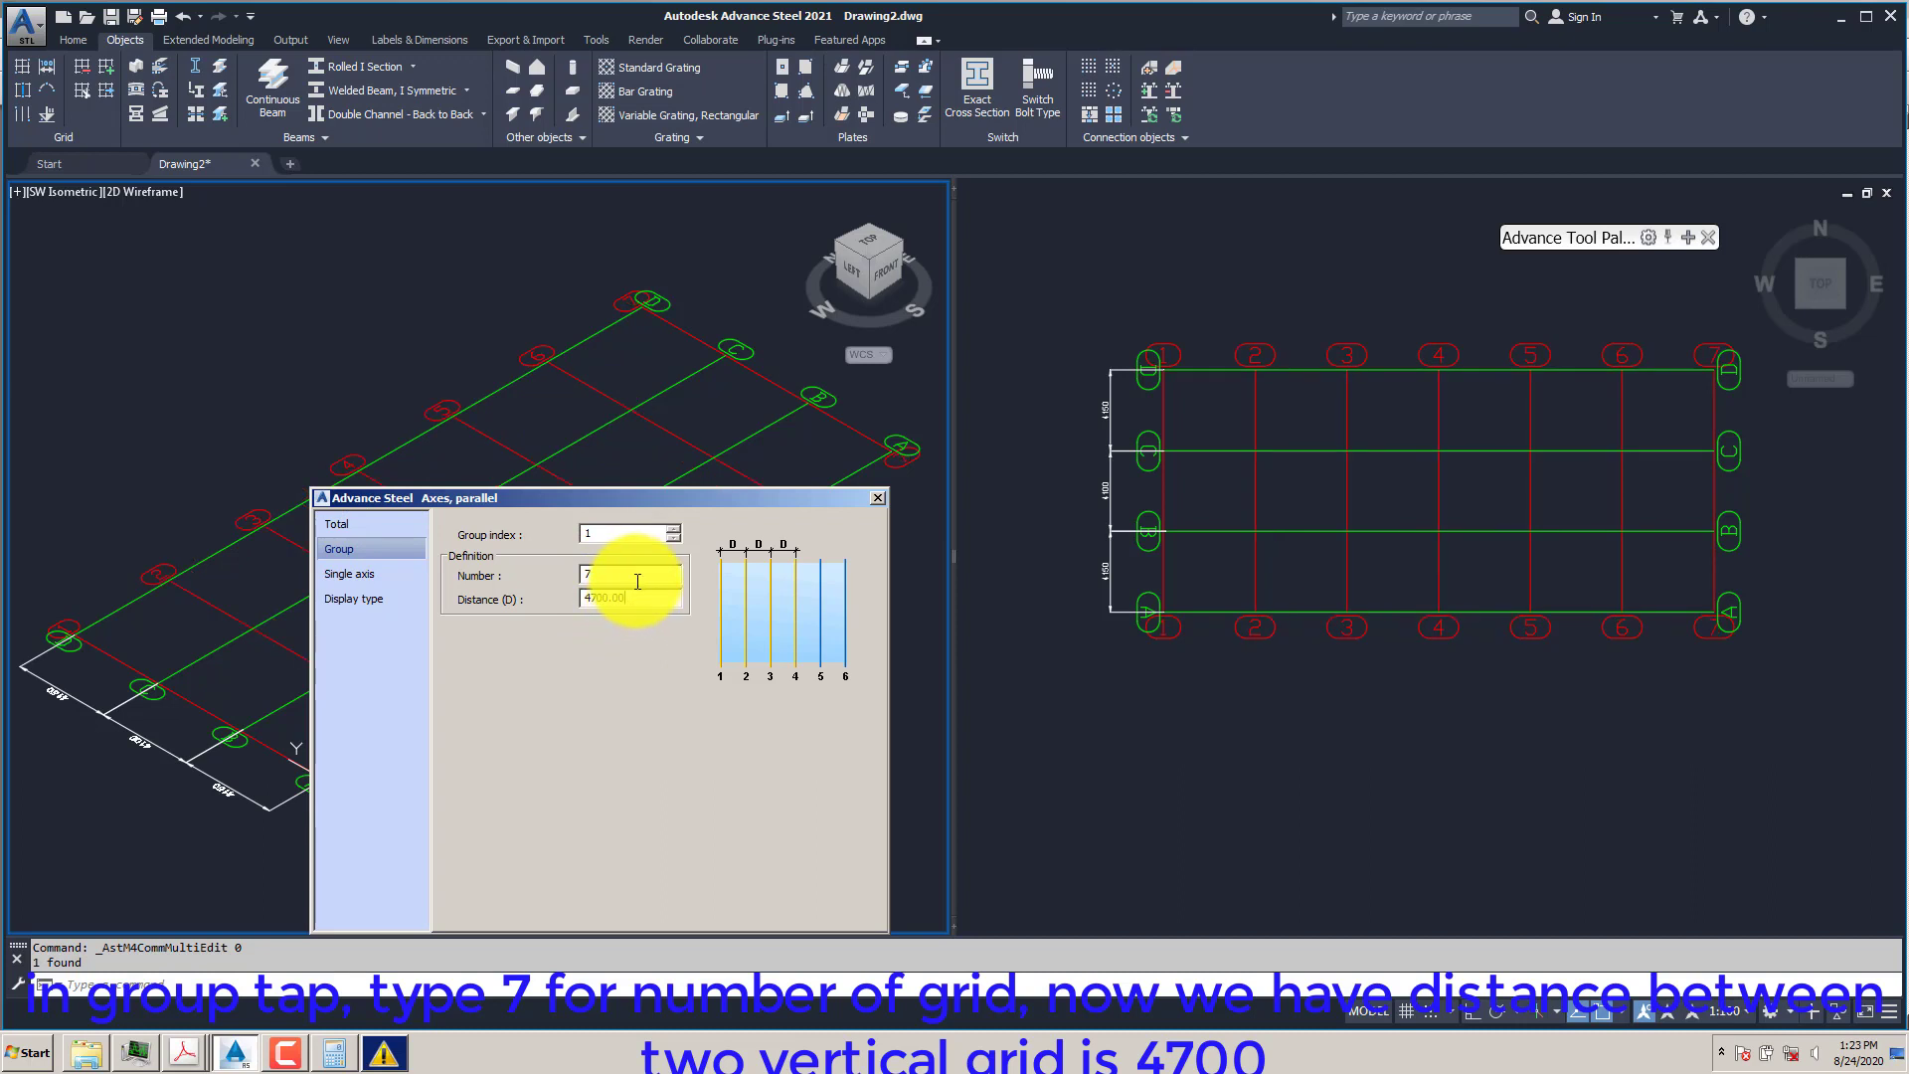
- Try a secondary axis on side 1 of axis 1 at a distance of 2000, and remove it again
{"action": "left_click_drag", "start_coordinate": [535, 499], "coordinate": [601, 651]}
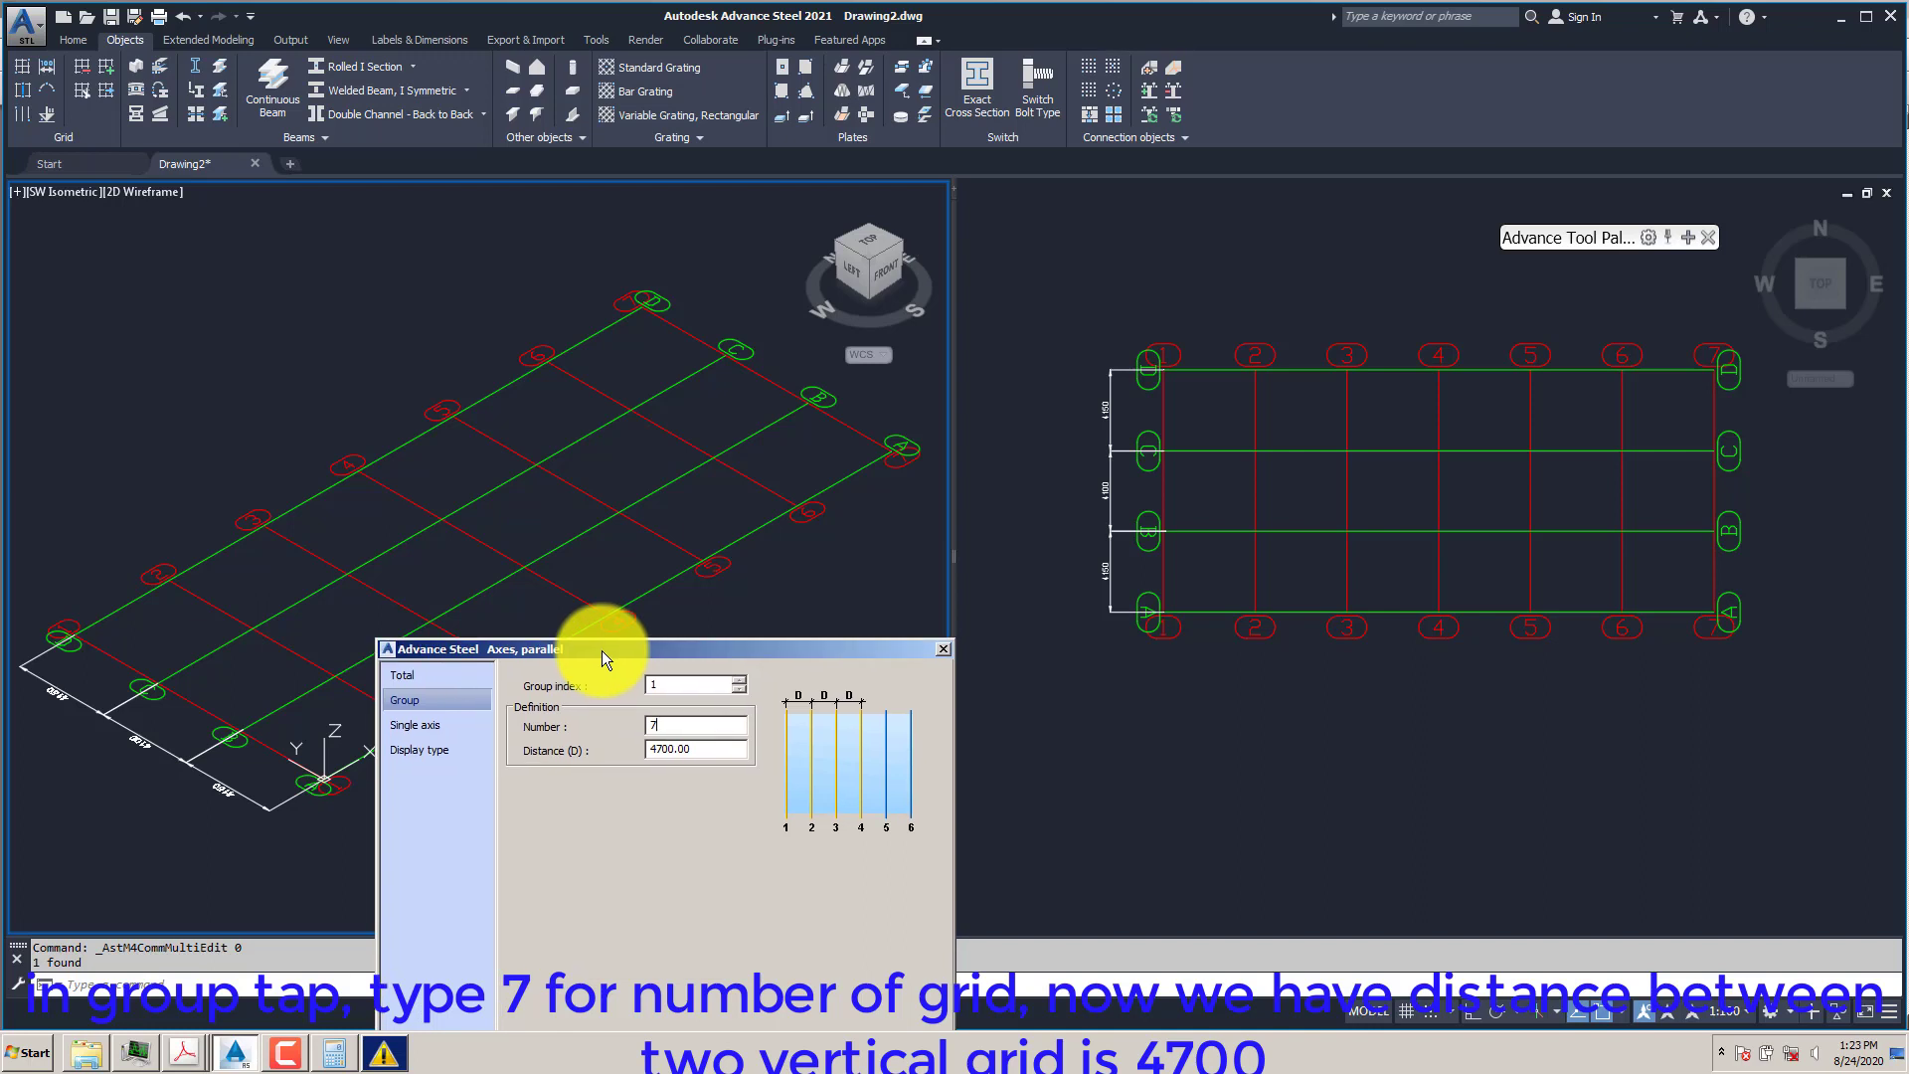
{"action": "left_click", "coordinate": [439, 724]}
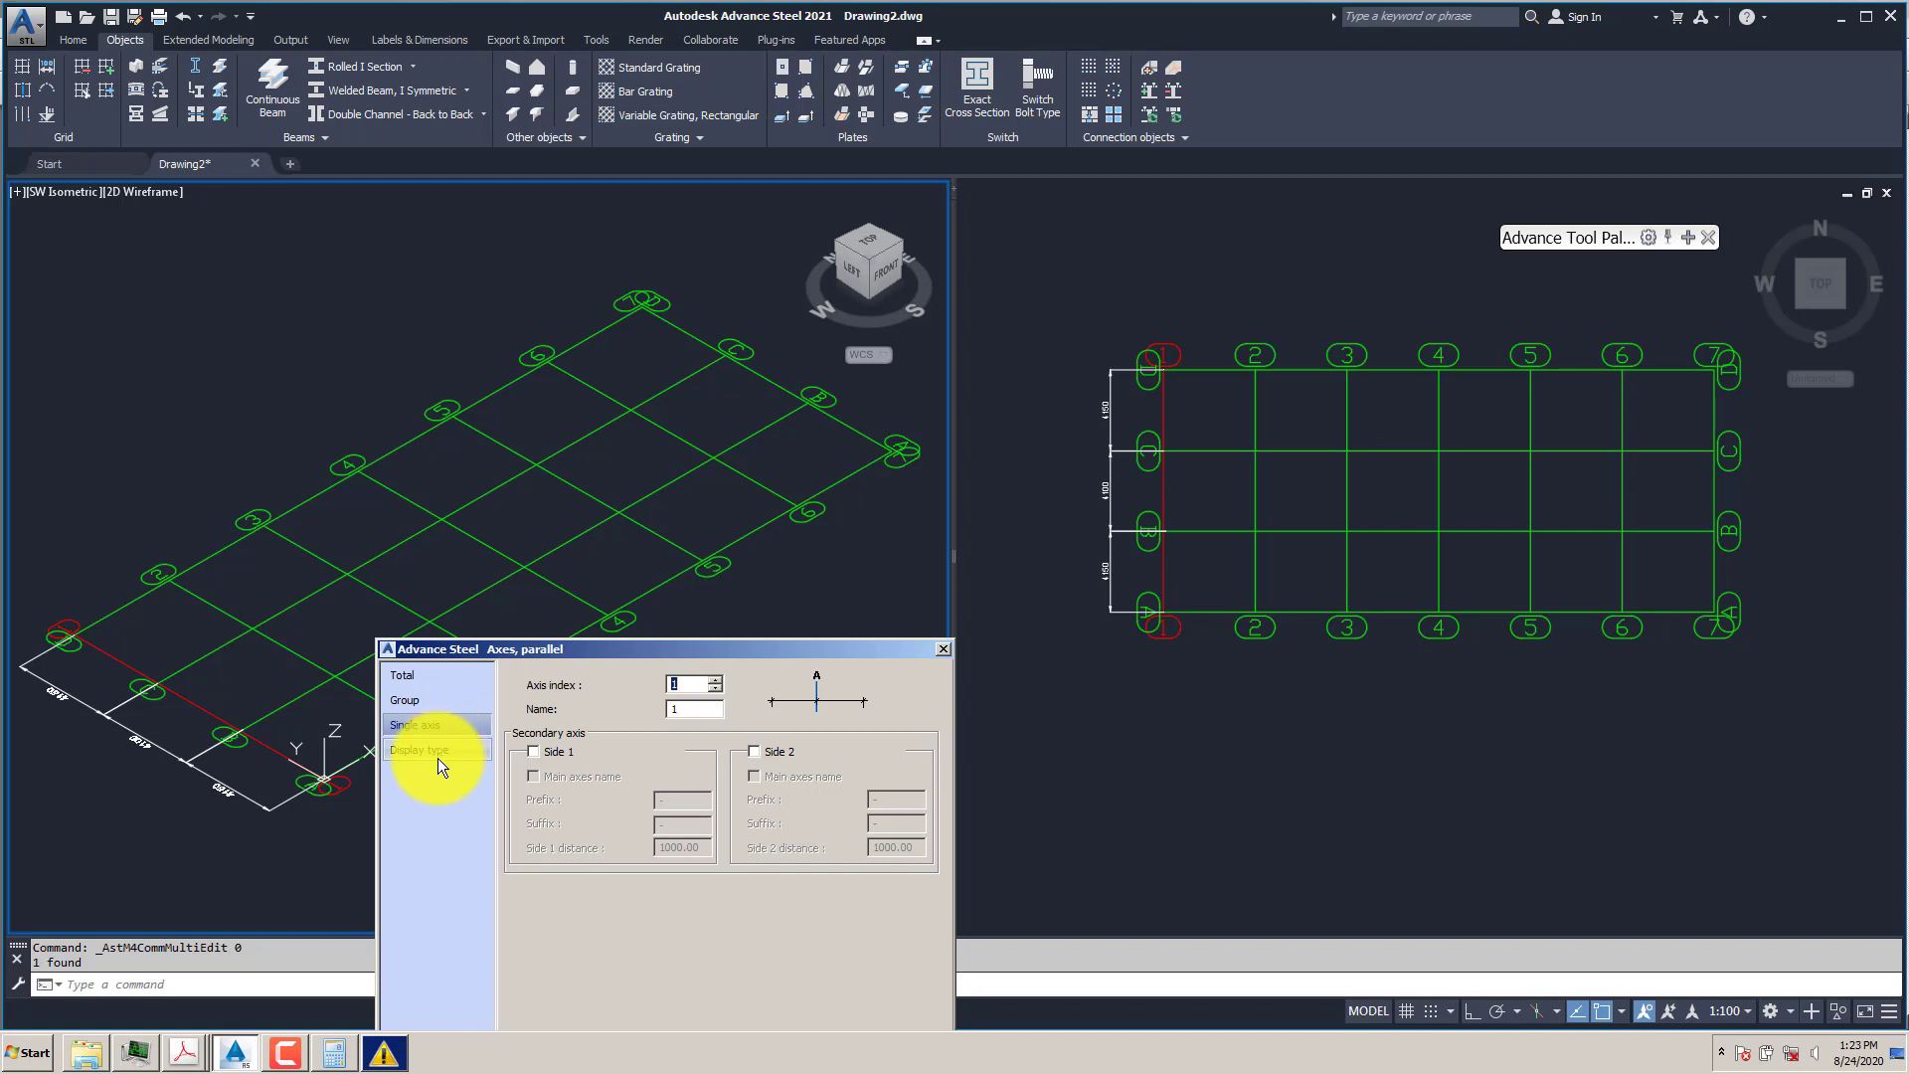
{"action": "left_click", "coordinate": [547, 751]}
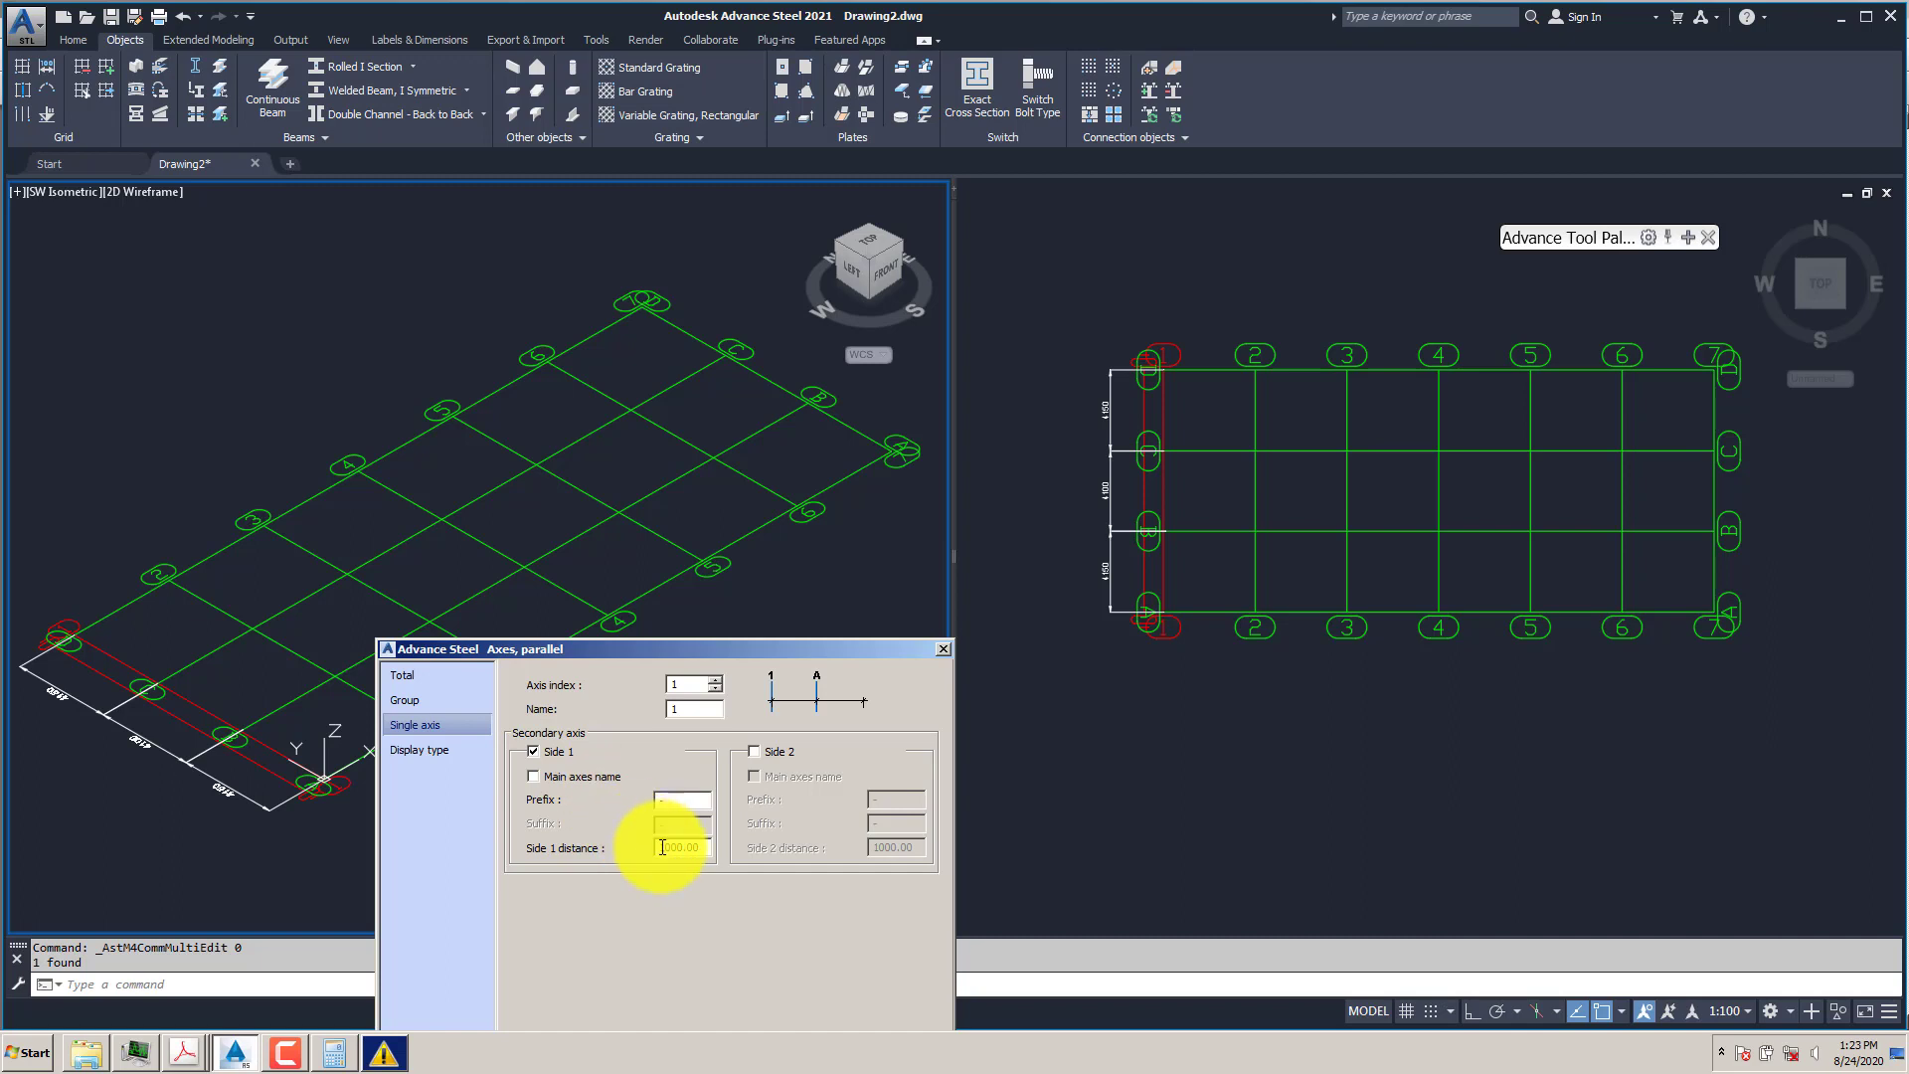
{"action": "left_click_drag", "start_coordinate": [684, 853], "coordinate": [630, 852]}
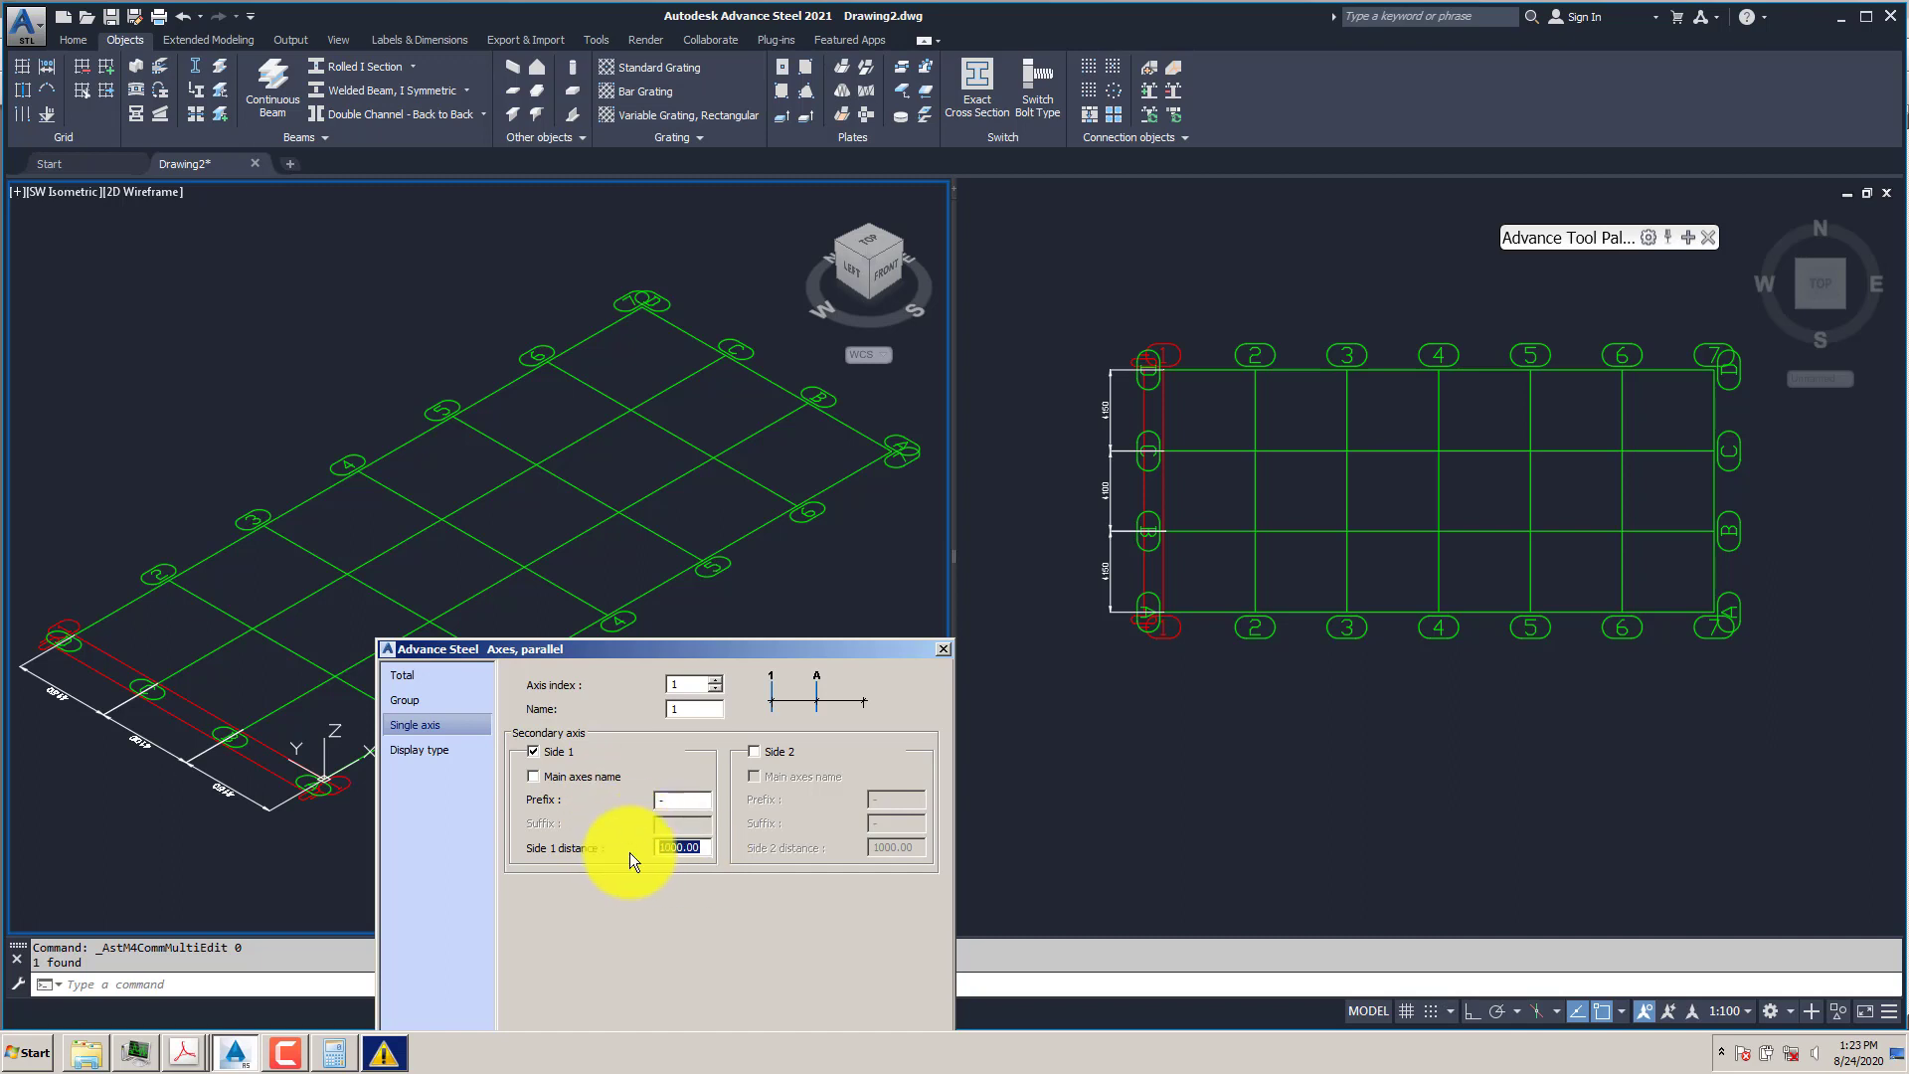
{"action": "type", "text": "2000"}
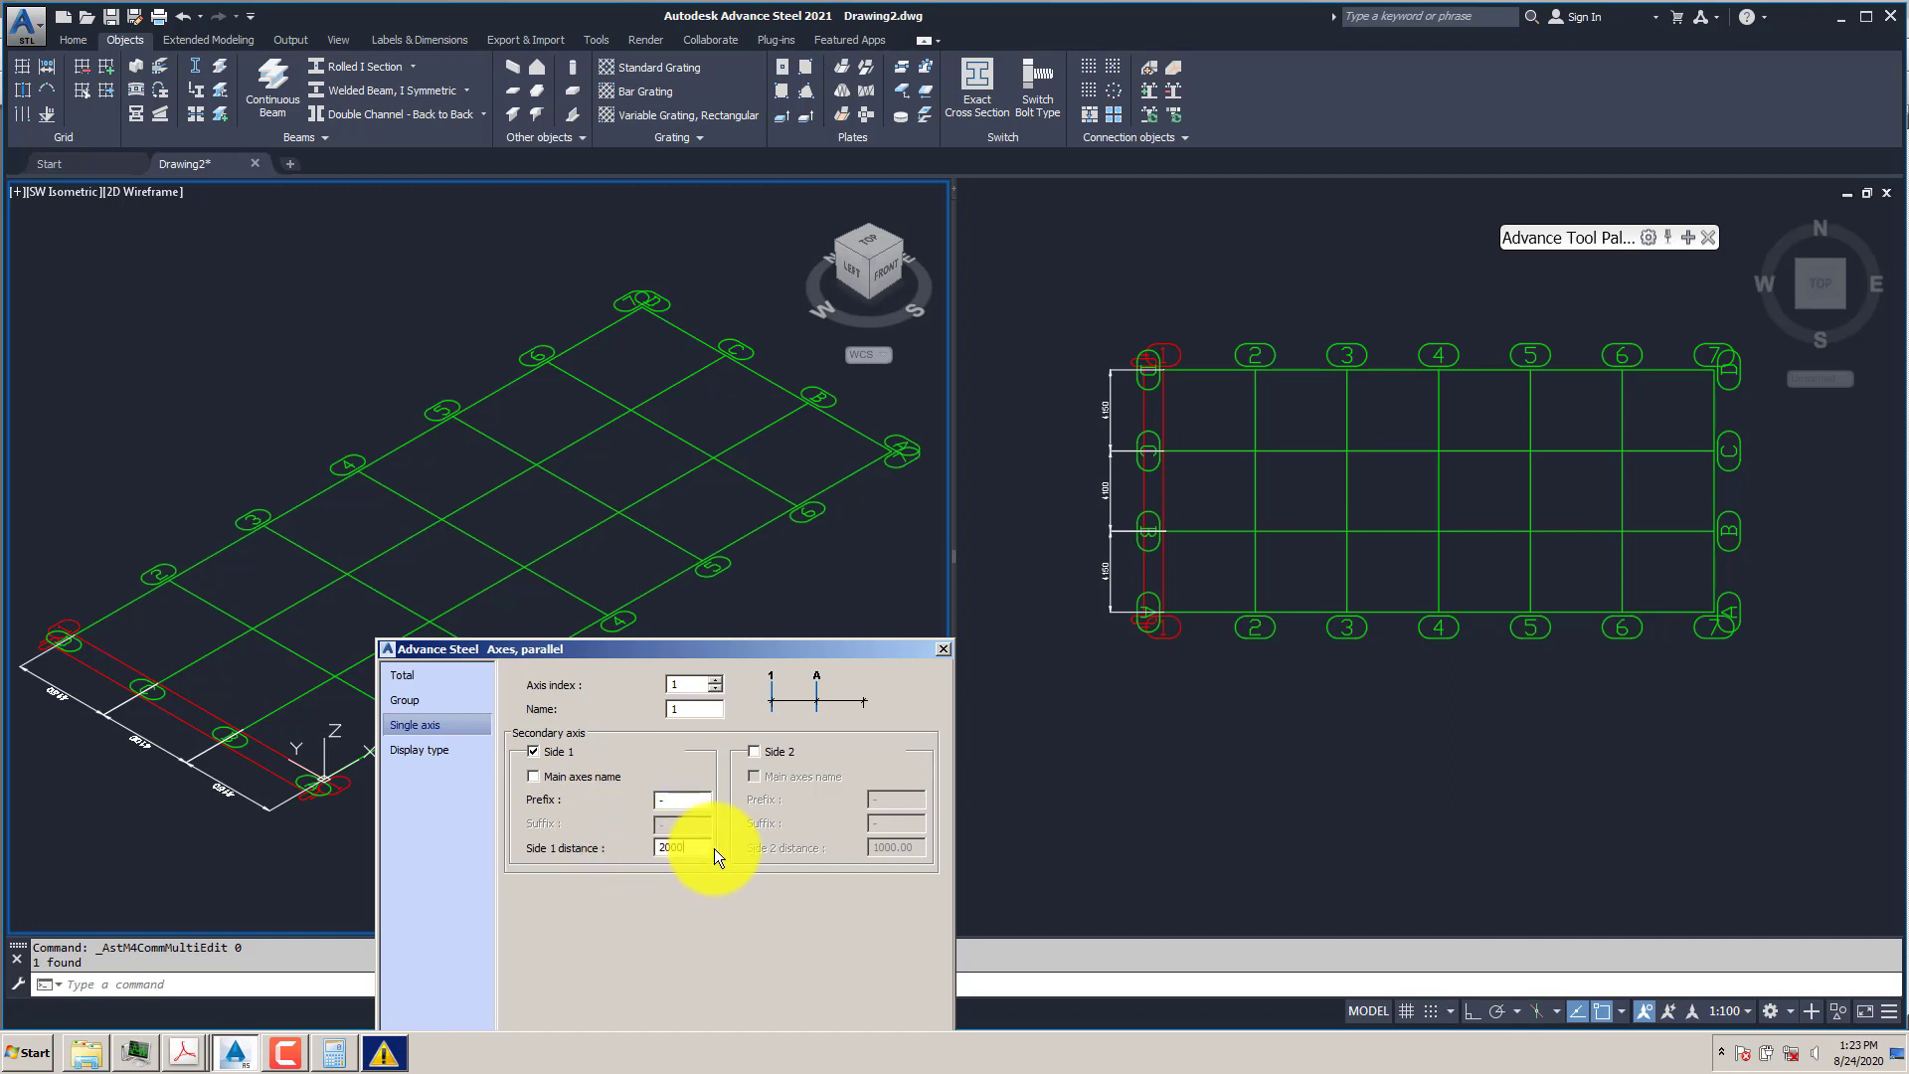
{"action": "left_click", "coordinate": [687, 803]}
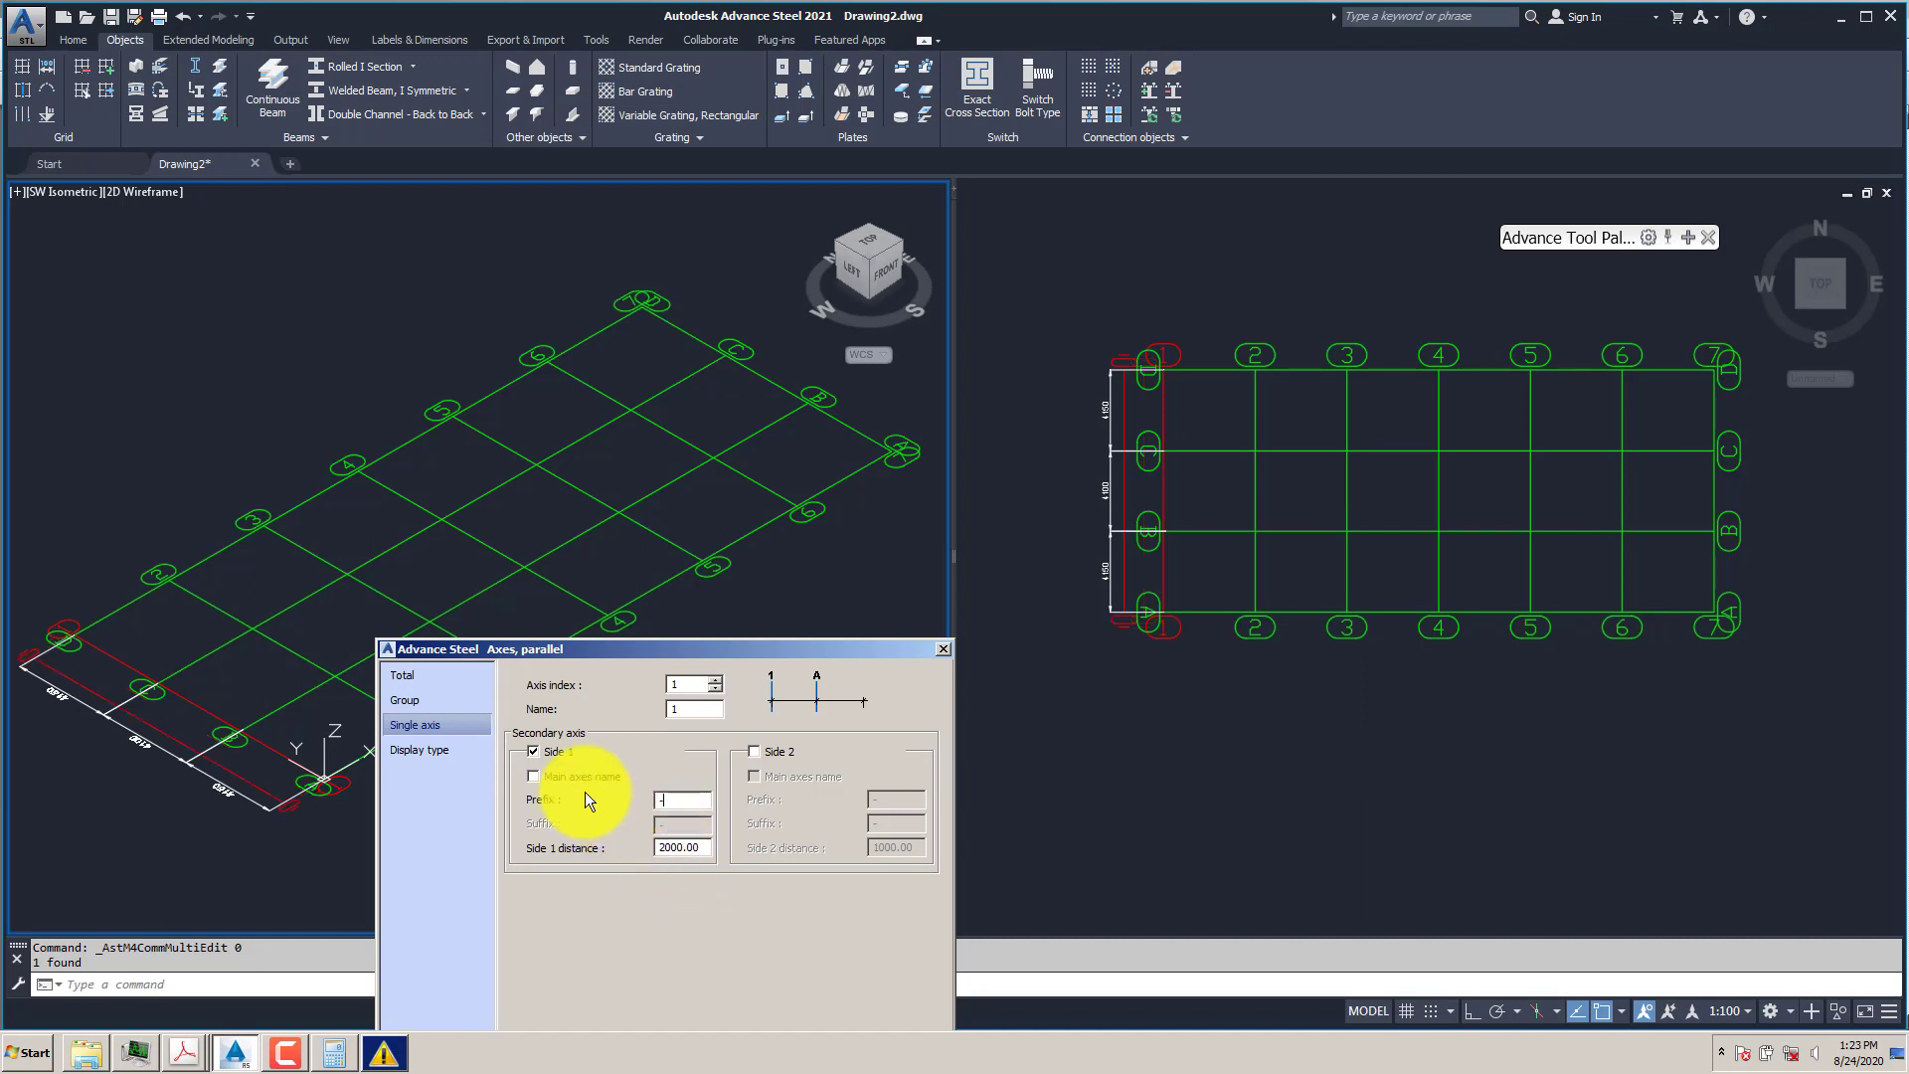
{"action": "left_click", "coordinate": [559, 756]}
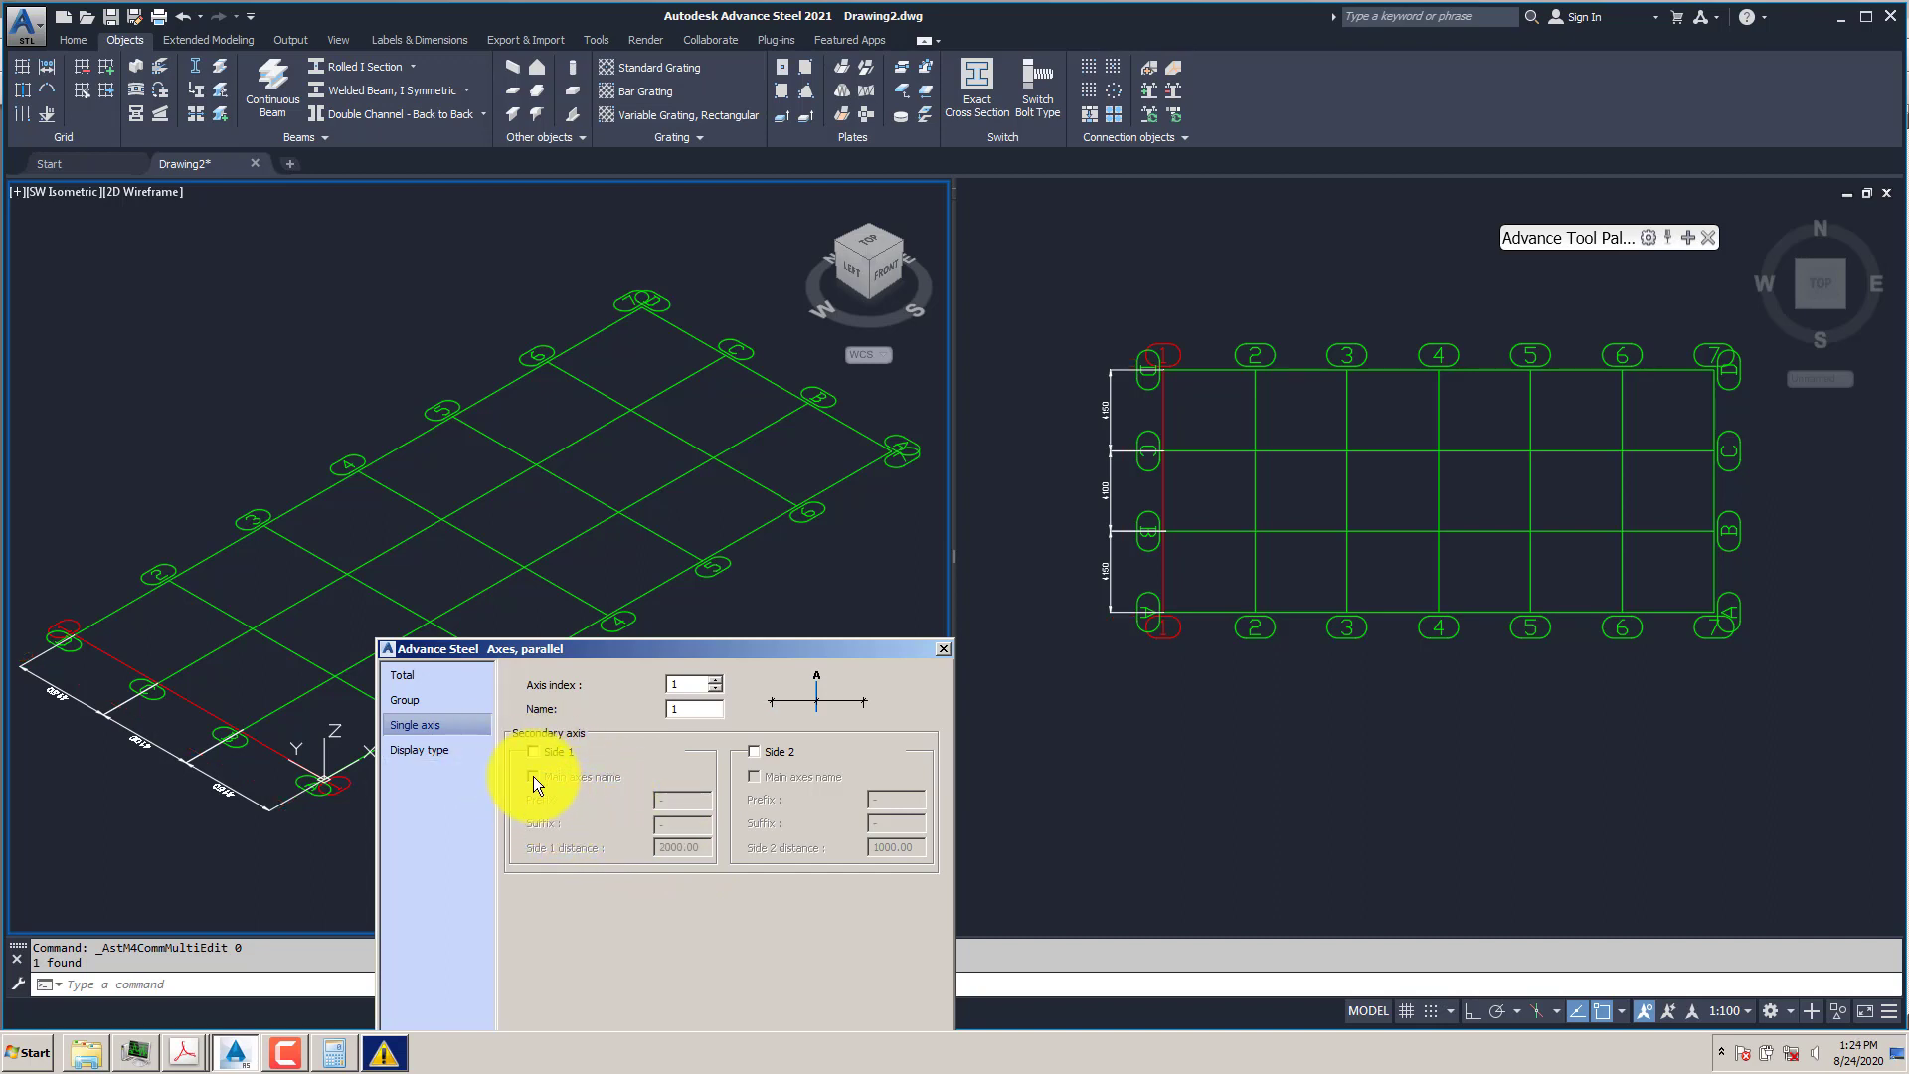
- Close the axis properties and regenerate the isometric view
{"action": "left_click", "coordinate": [942, 649]}
{"action": "middle_click_drag", "start_coordinate": [221, 701], "coordinate": [234, 726]}
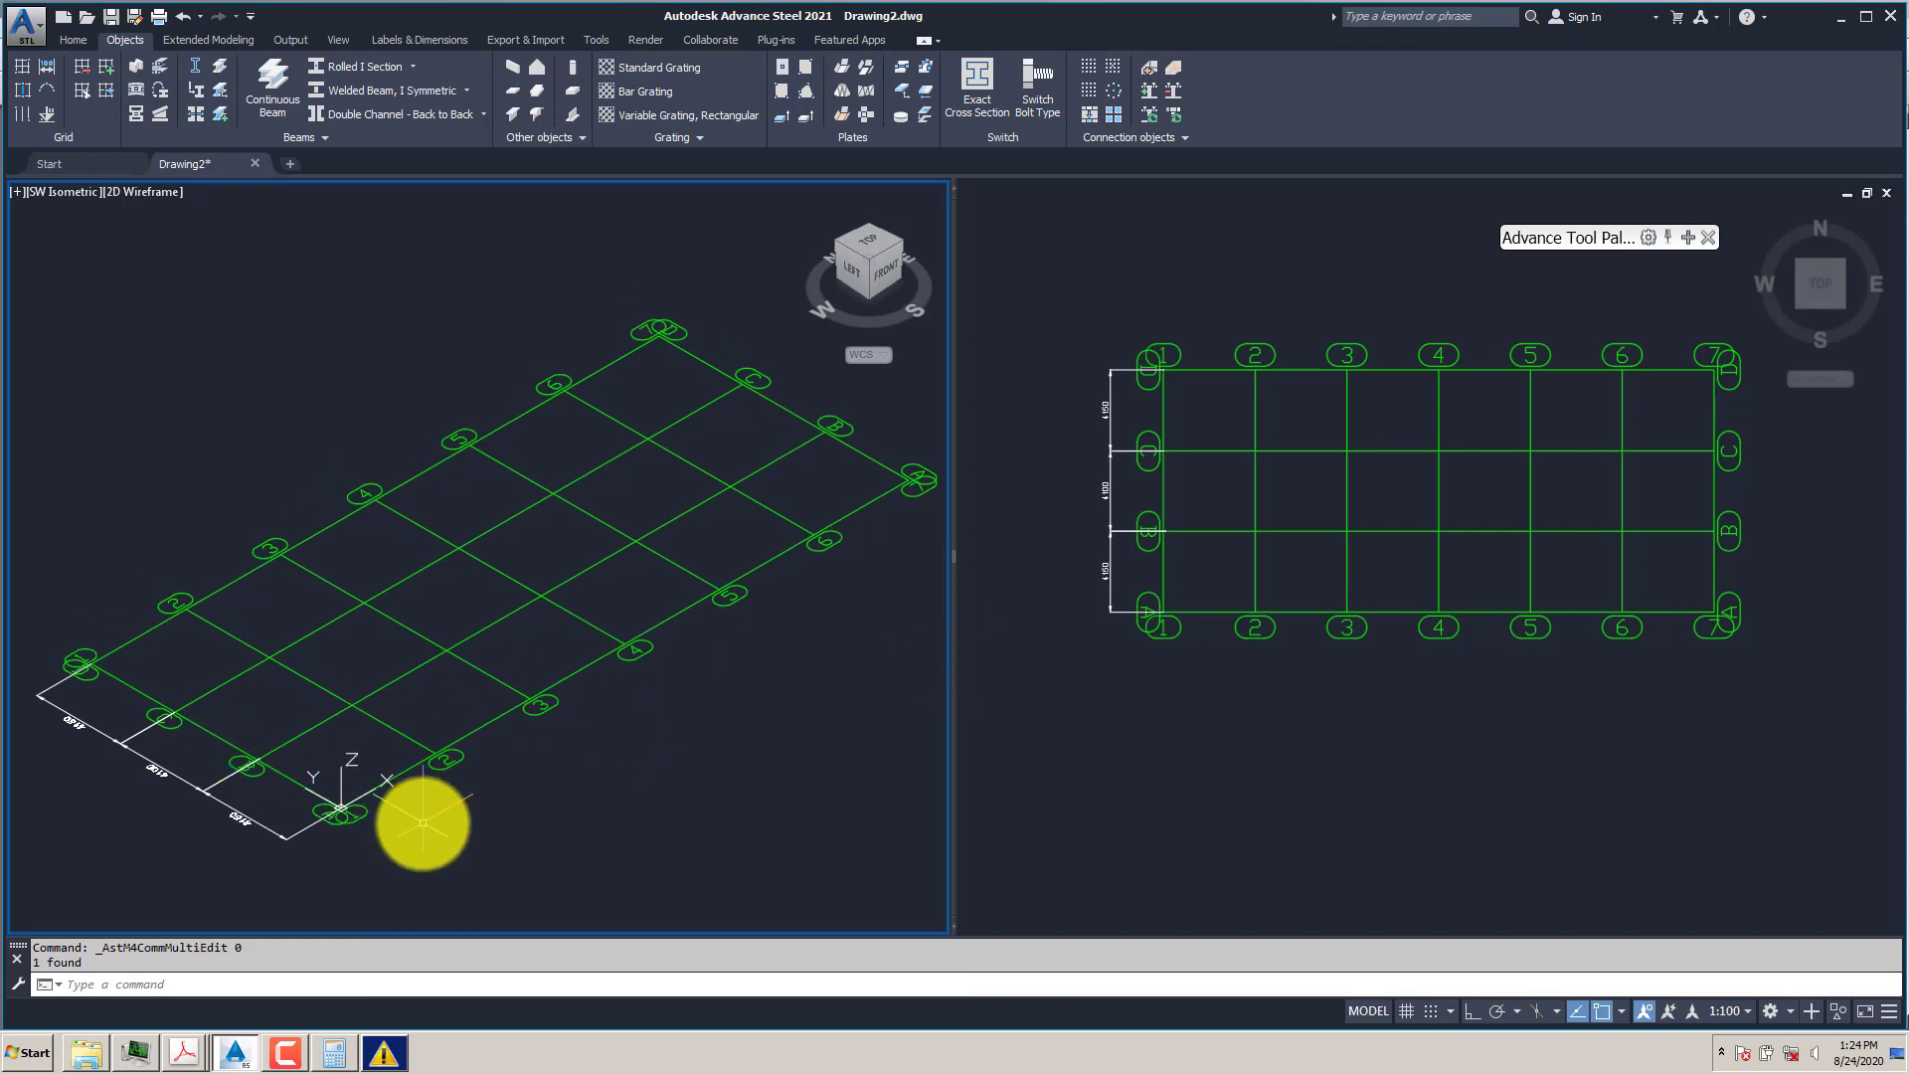
{"action": "type", "text": "RE"}
{"action": "key", "text": "Return"}
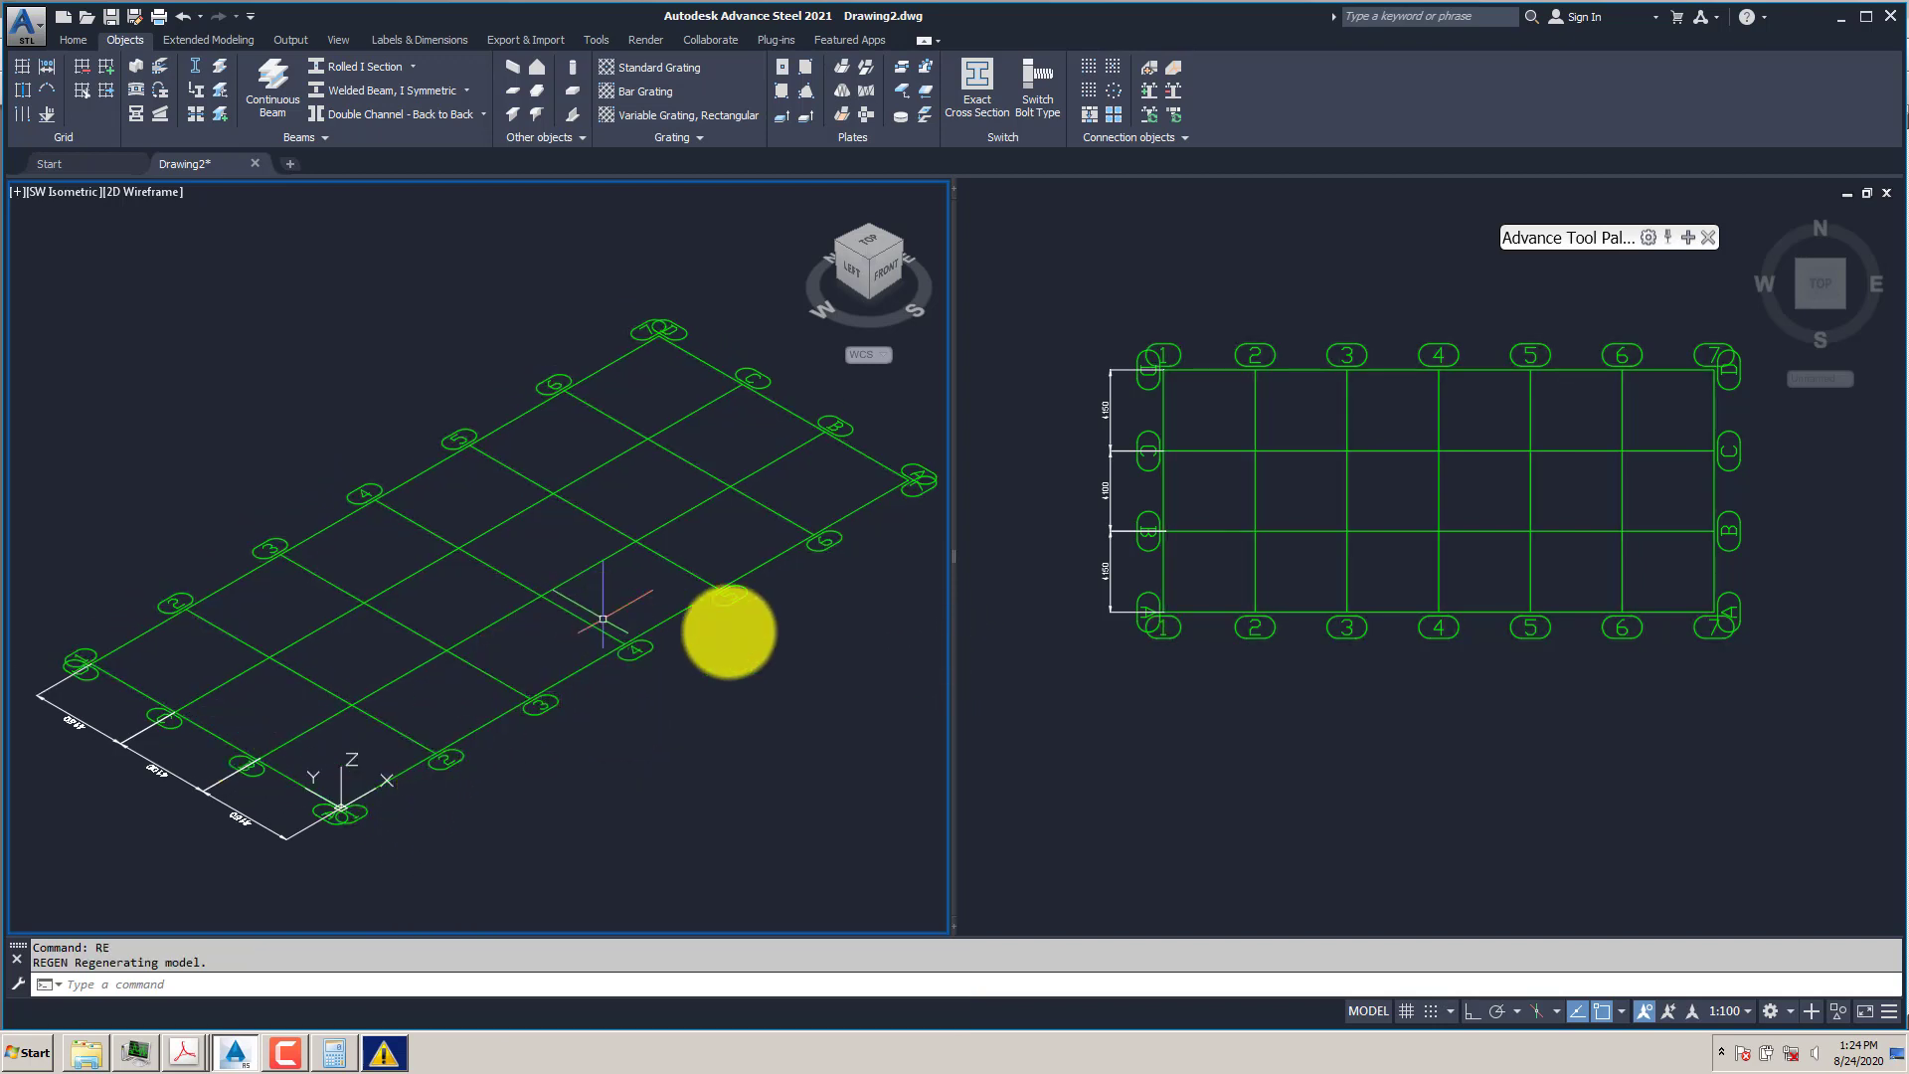
- Place a linear dimension between axes 1 and 2 below axis A in the top view
{"action": "left_click", "coordinate": [1099, 716]}
{"action": "scroll", "coordinate": [1154, 639], "scroll_direction": "up", "scroll_amount": 4}
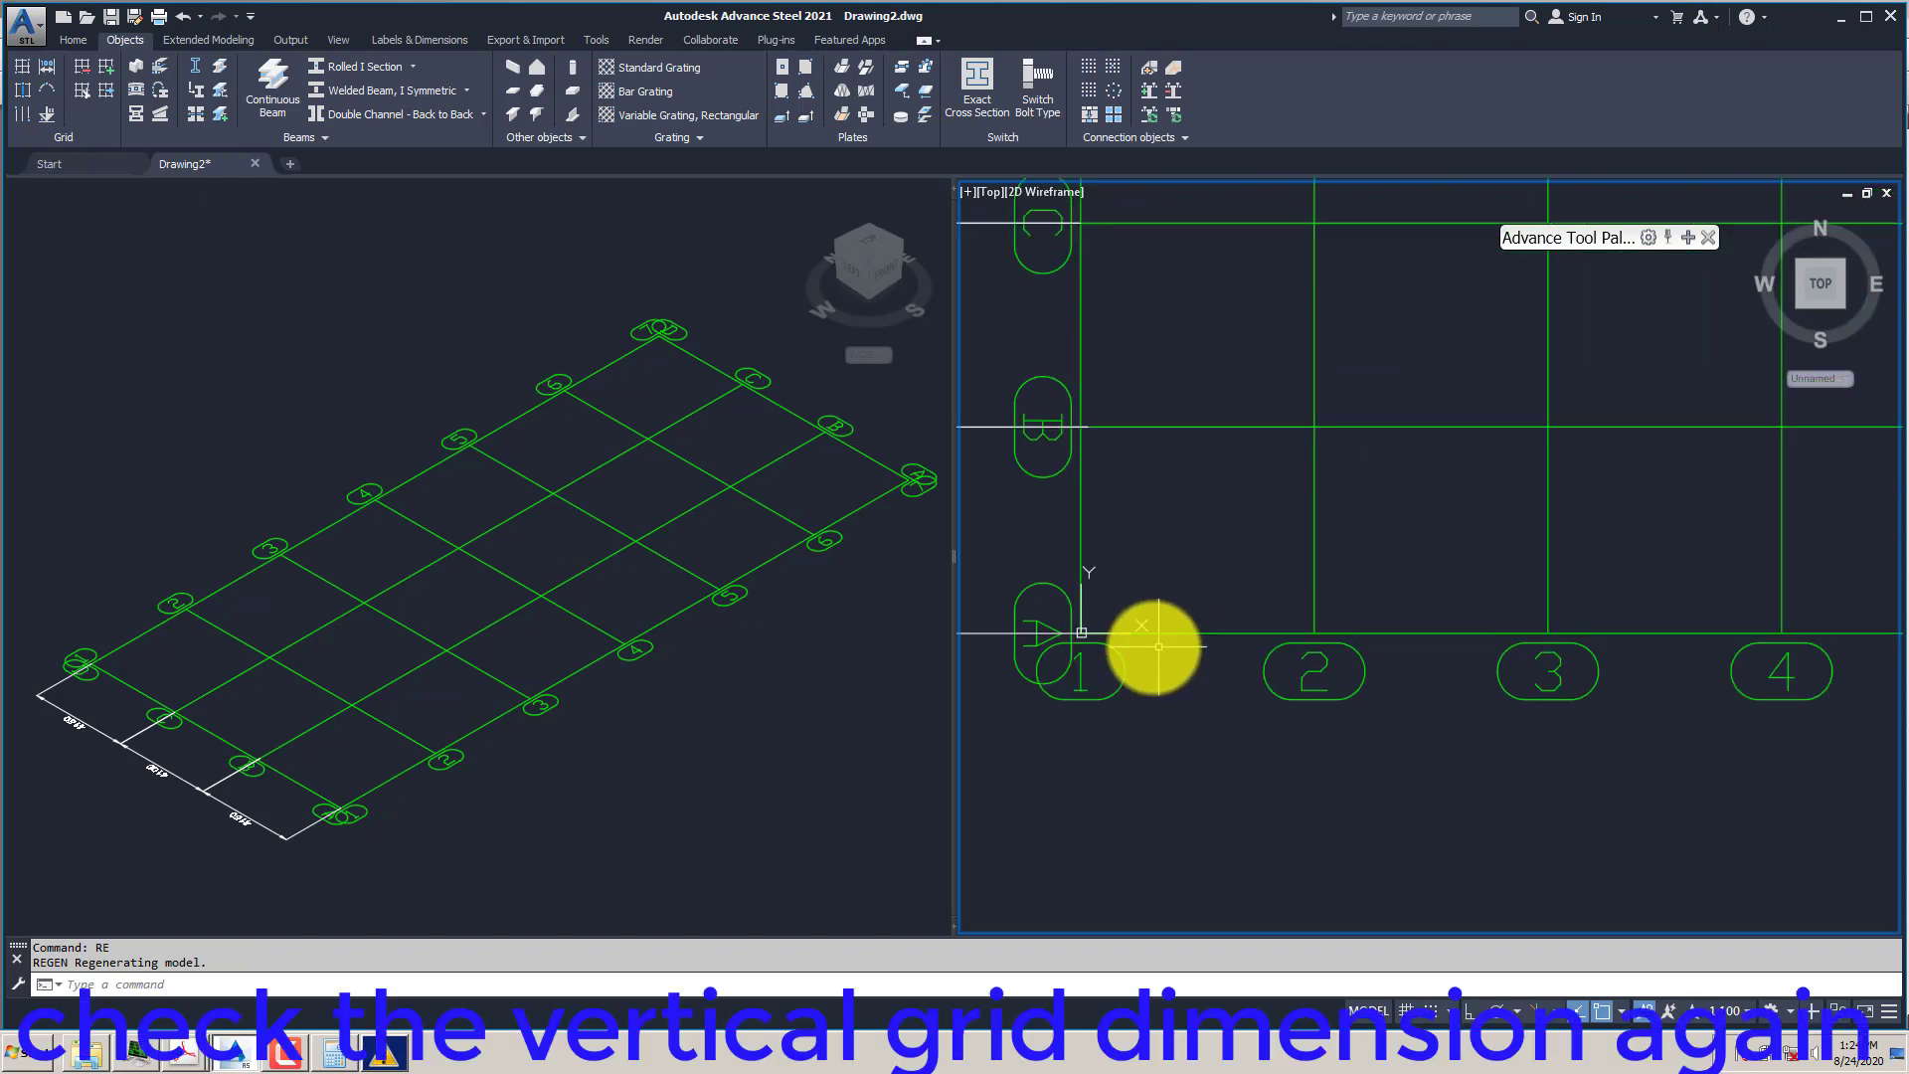
{"action": "scroll", "coordinate": [1130, 658], "scroll_direction": "down", "scroll_amount": 2}
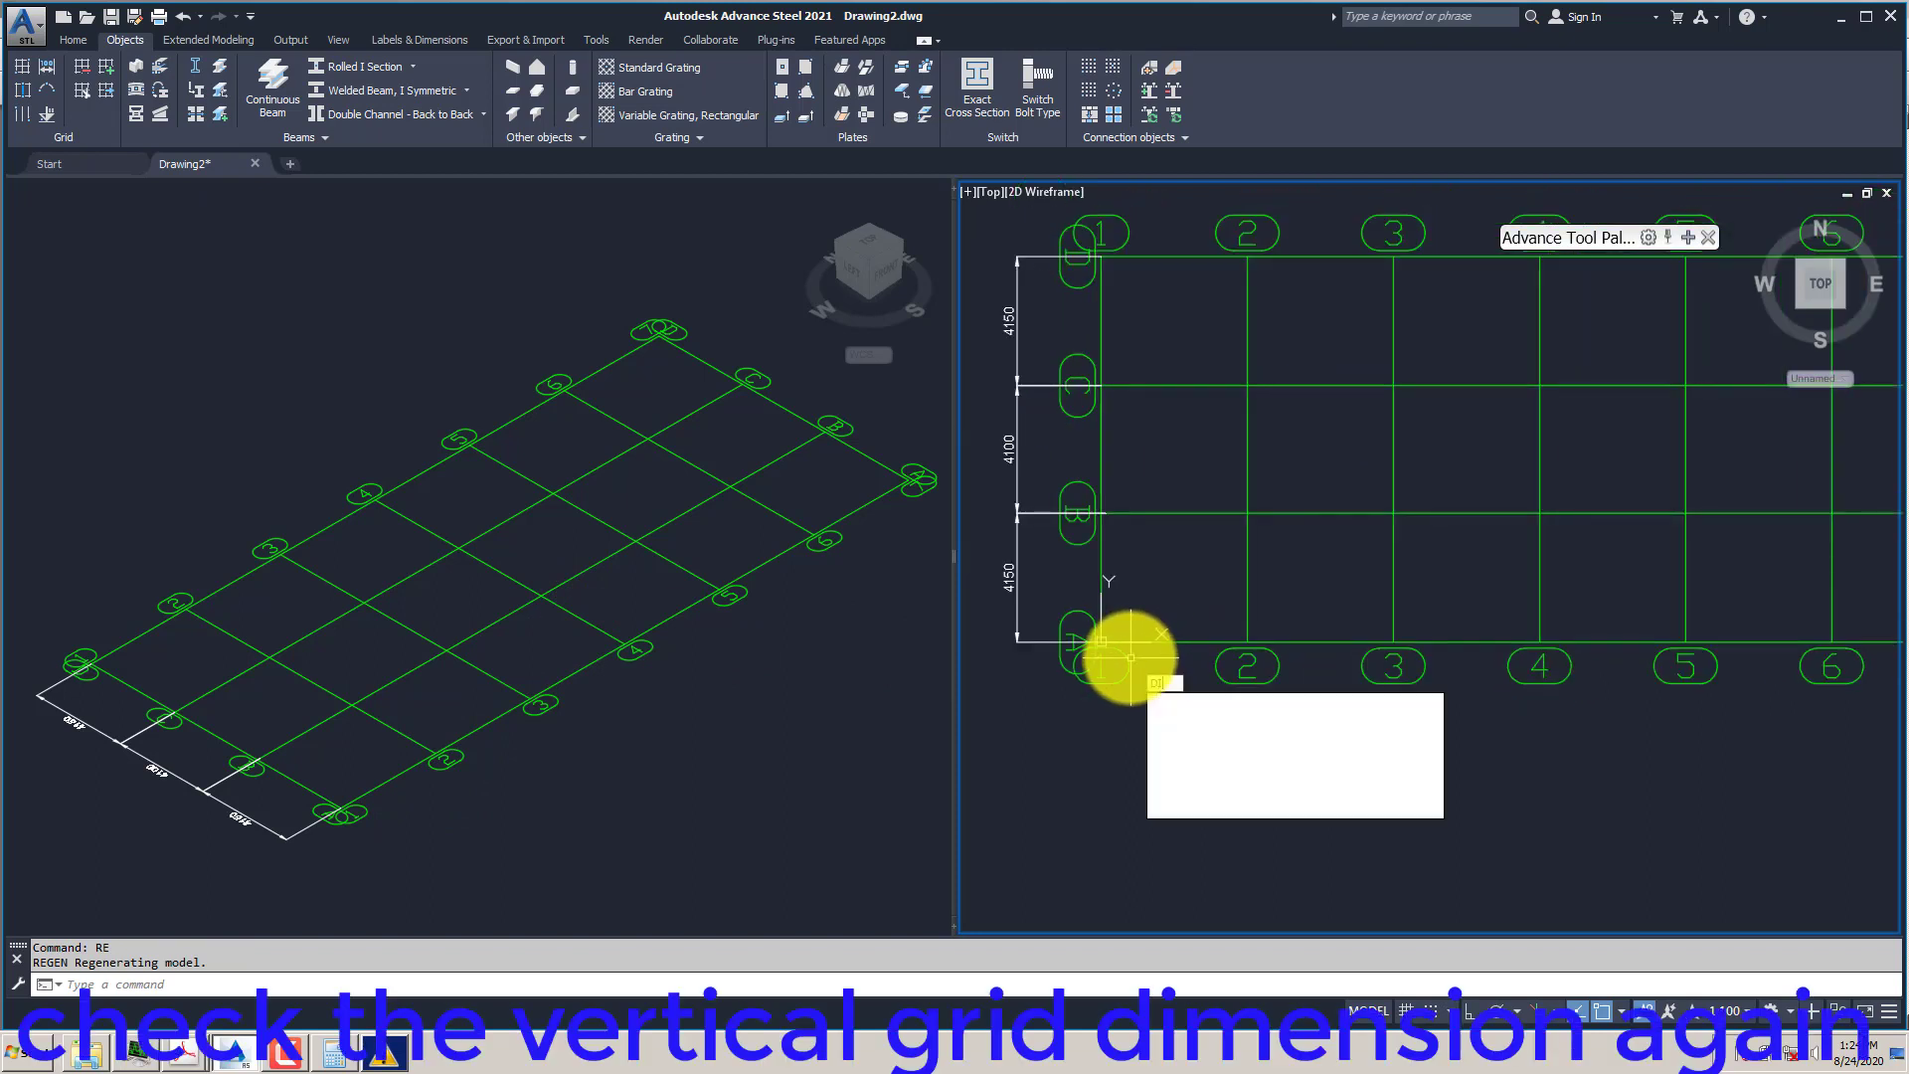
{"action": "key", "text": "Escape"}
{"action": "type", "text": "DLI"}
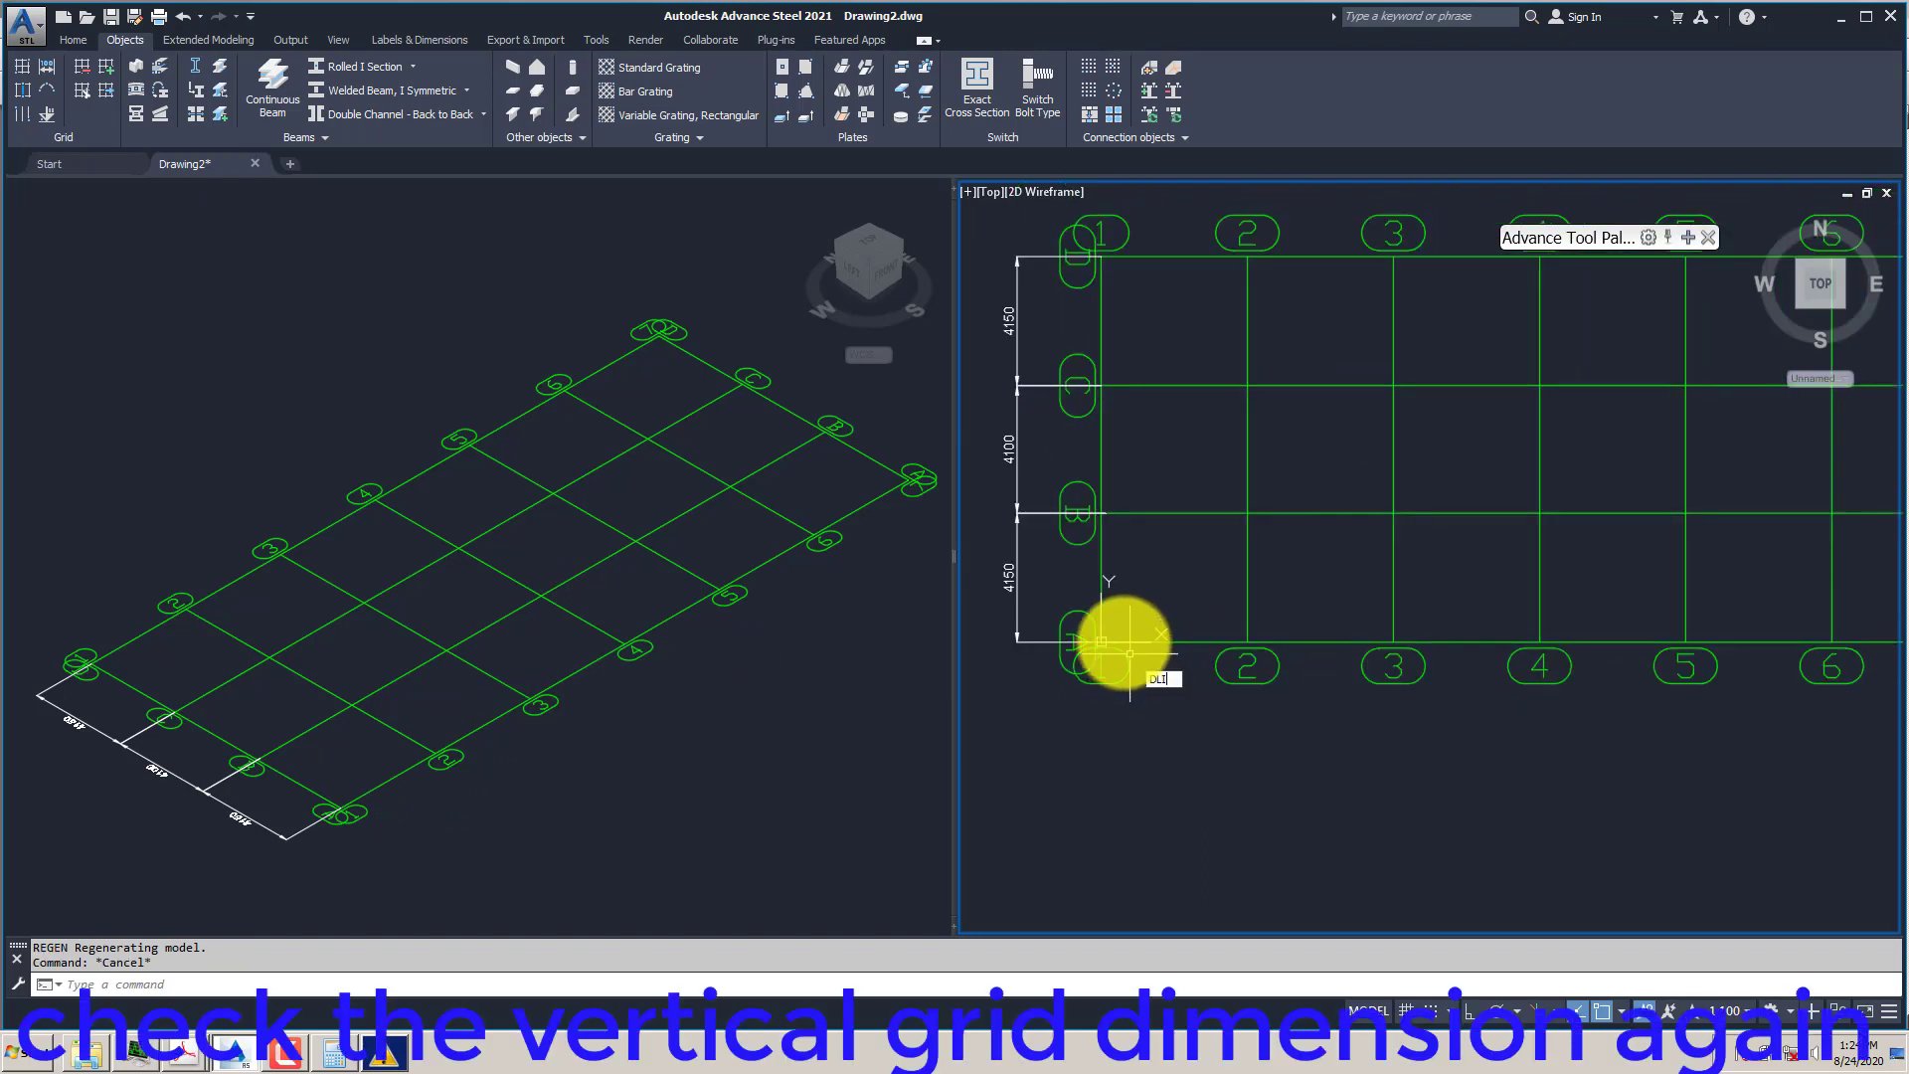
{"action": "key", "text": "Return"}
{"action": "left_click", "coordinate": [1101, 642]}
{"action": "left_click", "coordinate": [1247, 641]}
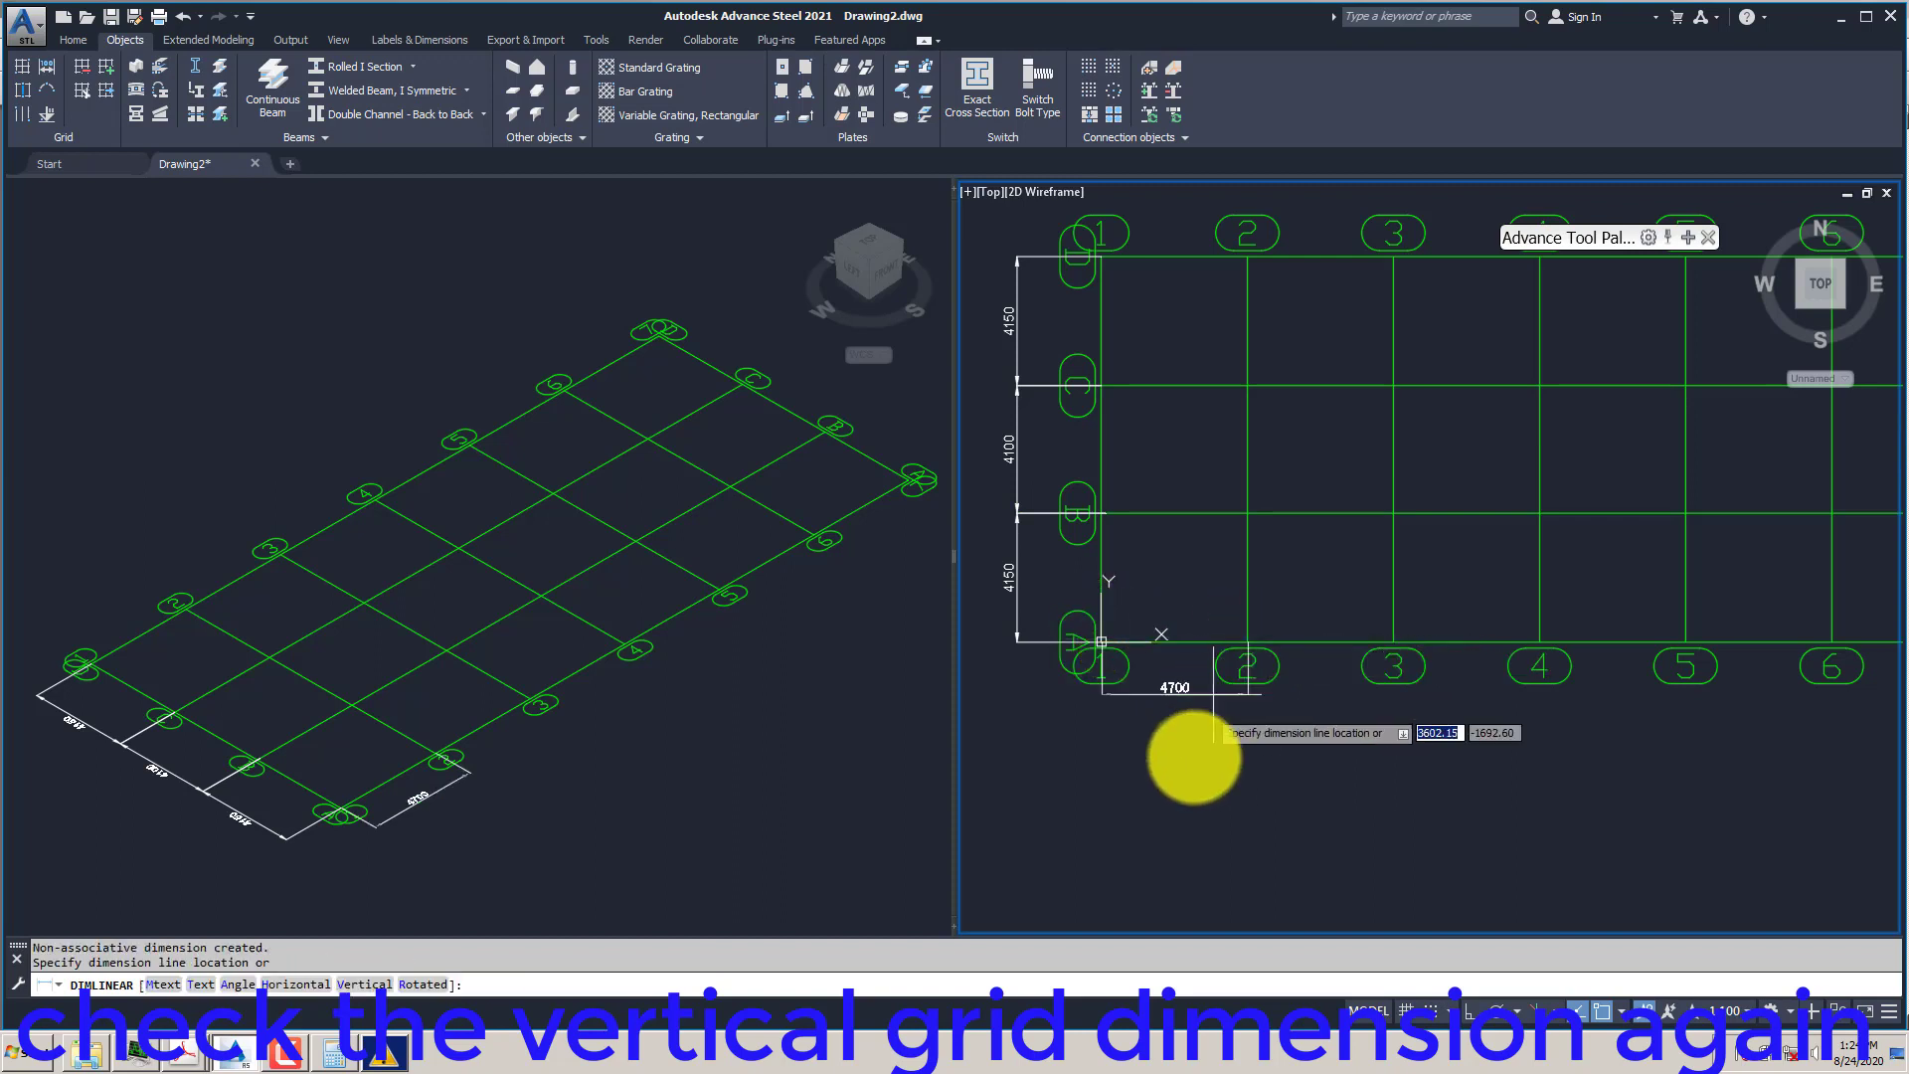
{"action": "left_click", "coordinate": [1200, 752]}
- Continue the dimension chain from axis 2 through axes 3, 4, 5, 6 and 7 along axis A
{"action": "type", "text": "DCO"}
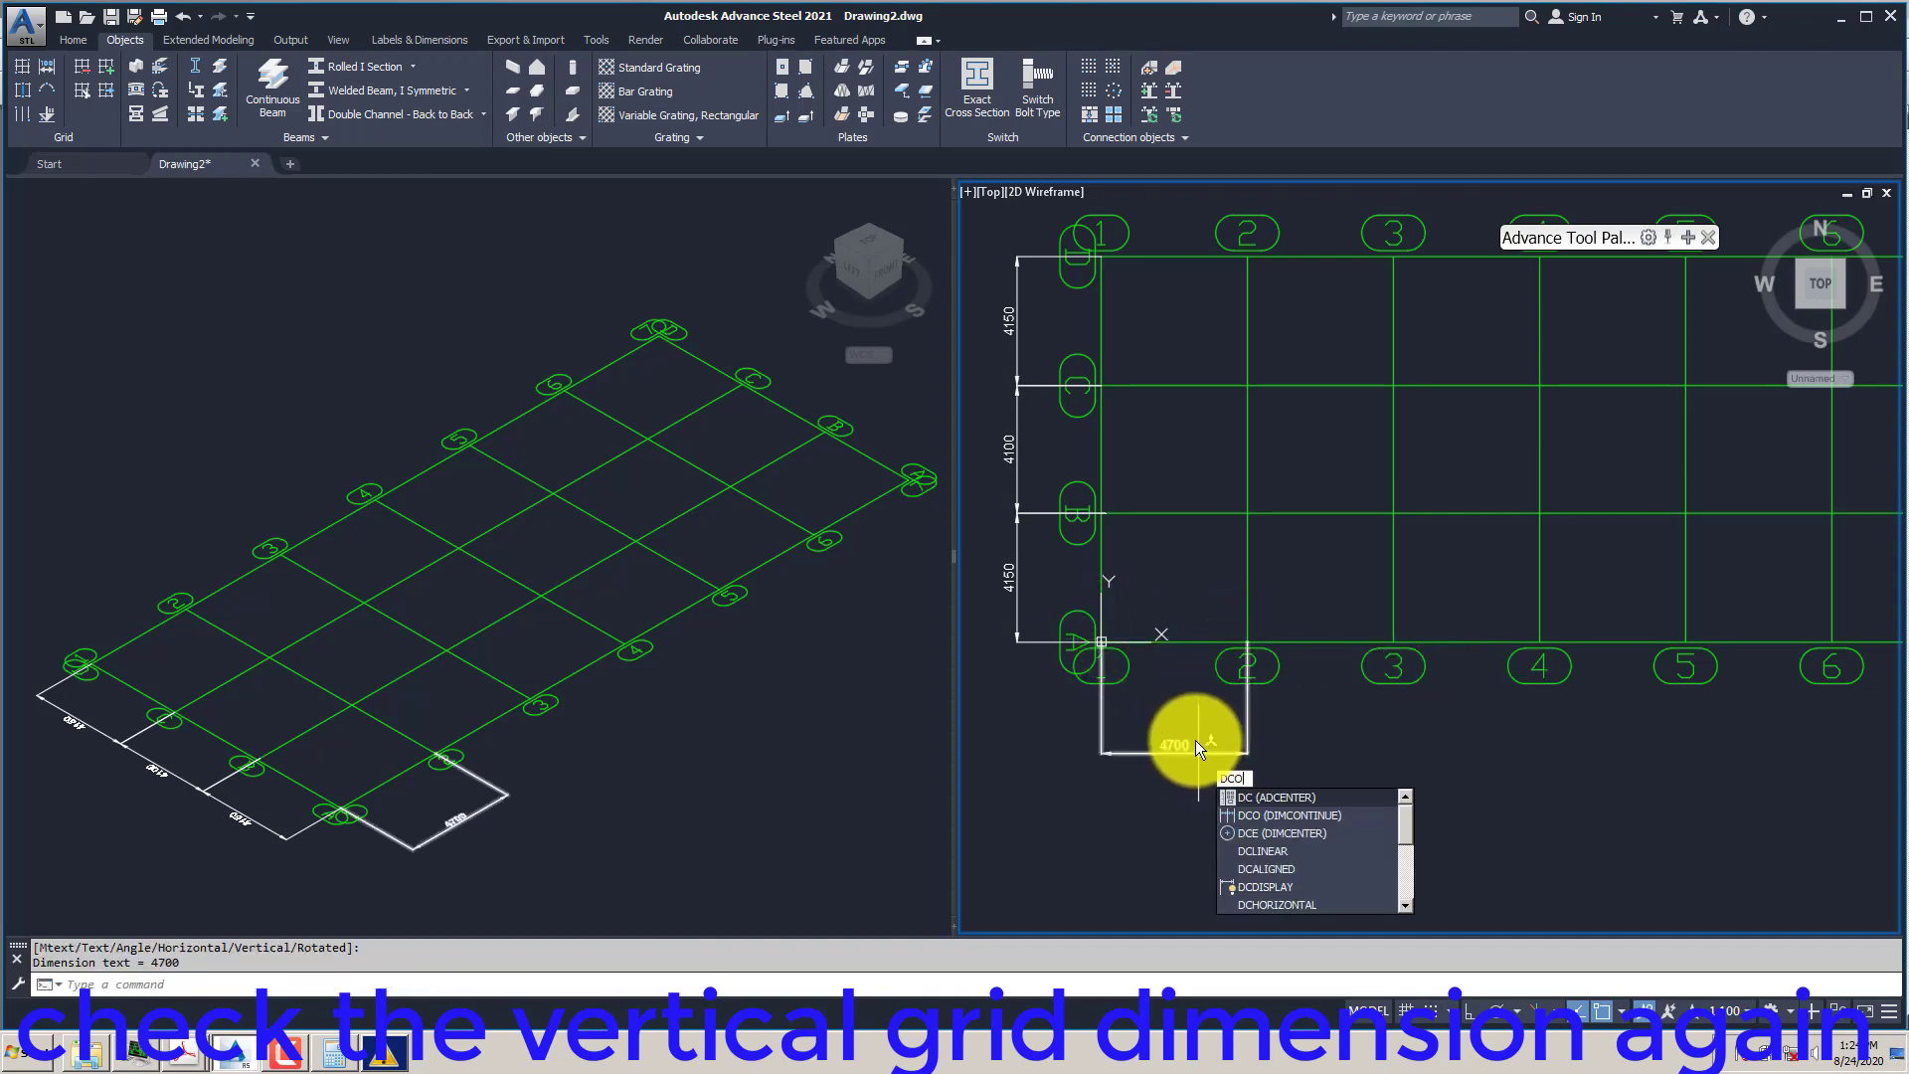
{"action": "key", "text": "Return"}
{"action": "scroll", "coordinate": [1375, 667], "scroll_direction": "up", "scroll_amount": 2}
{"action": "left_click", "coordinate": [1401, 633]}
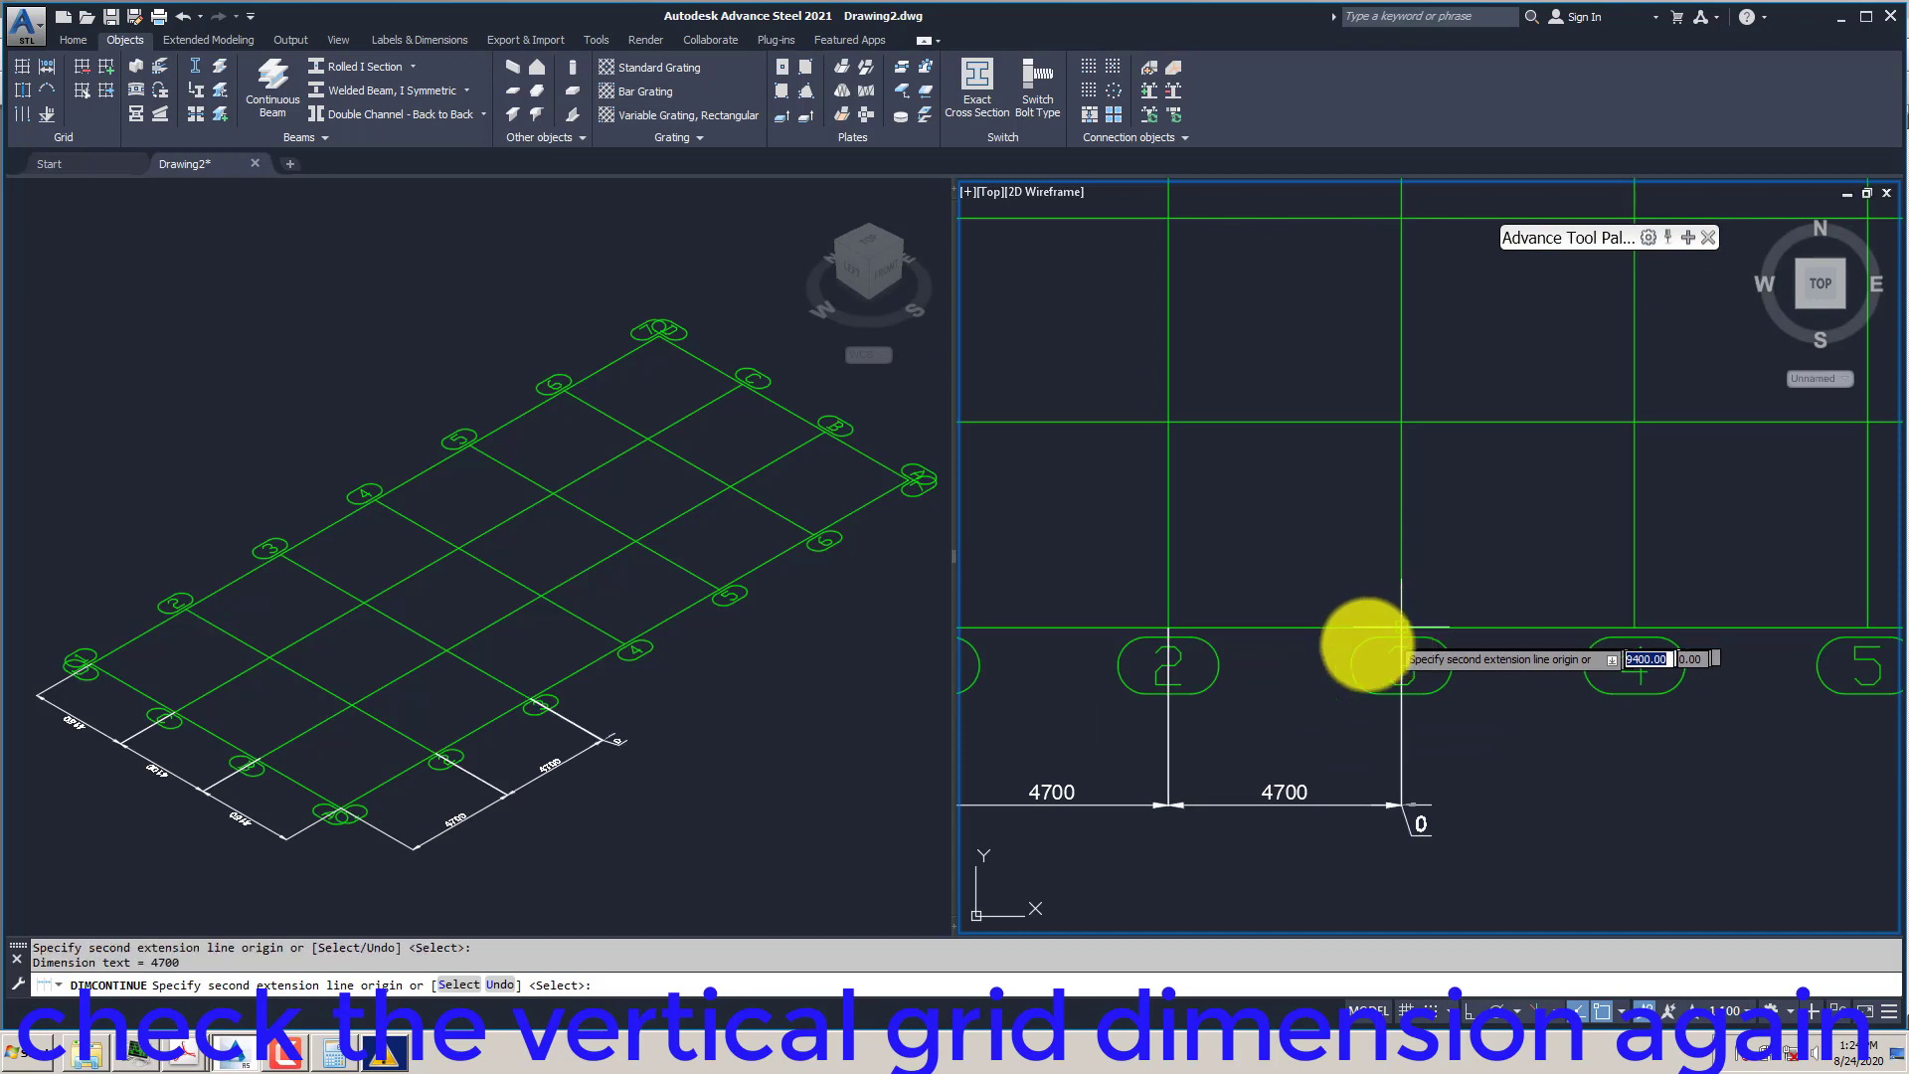
{"action": "scroll", "coordinate": [1300, 682], "scroll_direction": "down", "scroll_amount": 2}
{"action": "scroll", "coordinate": [1406, 639], "scroll_direction": "up", "scroll_amount": 2}
{"action": "left_click", "coordinate": [1422, 632]}
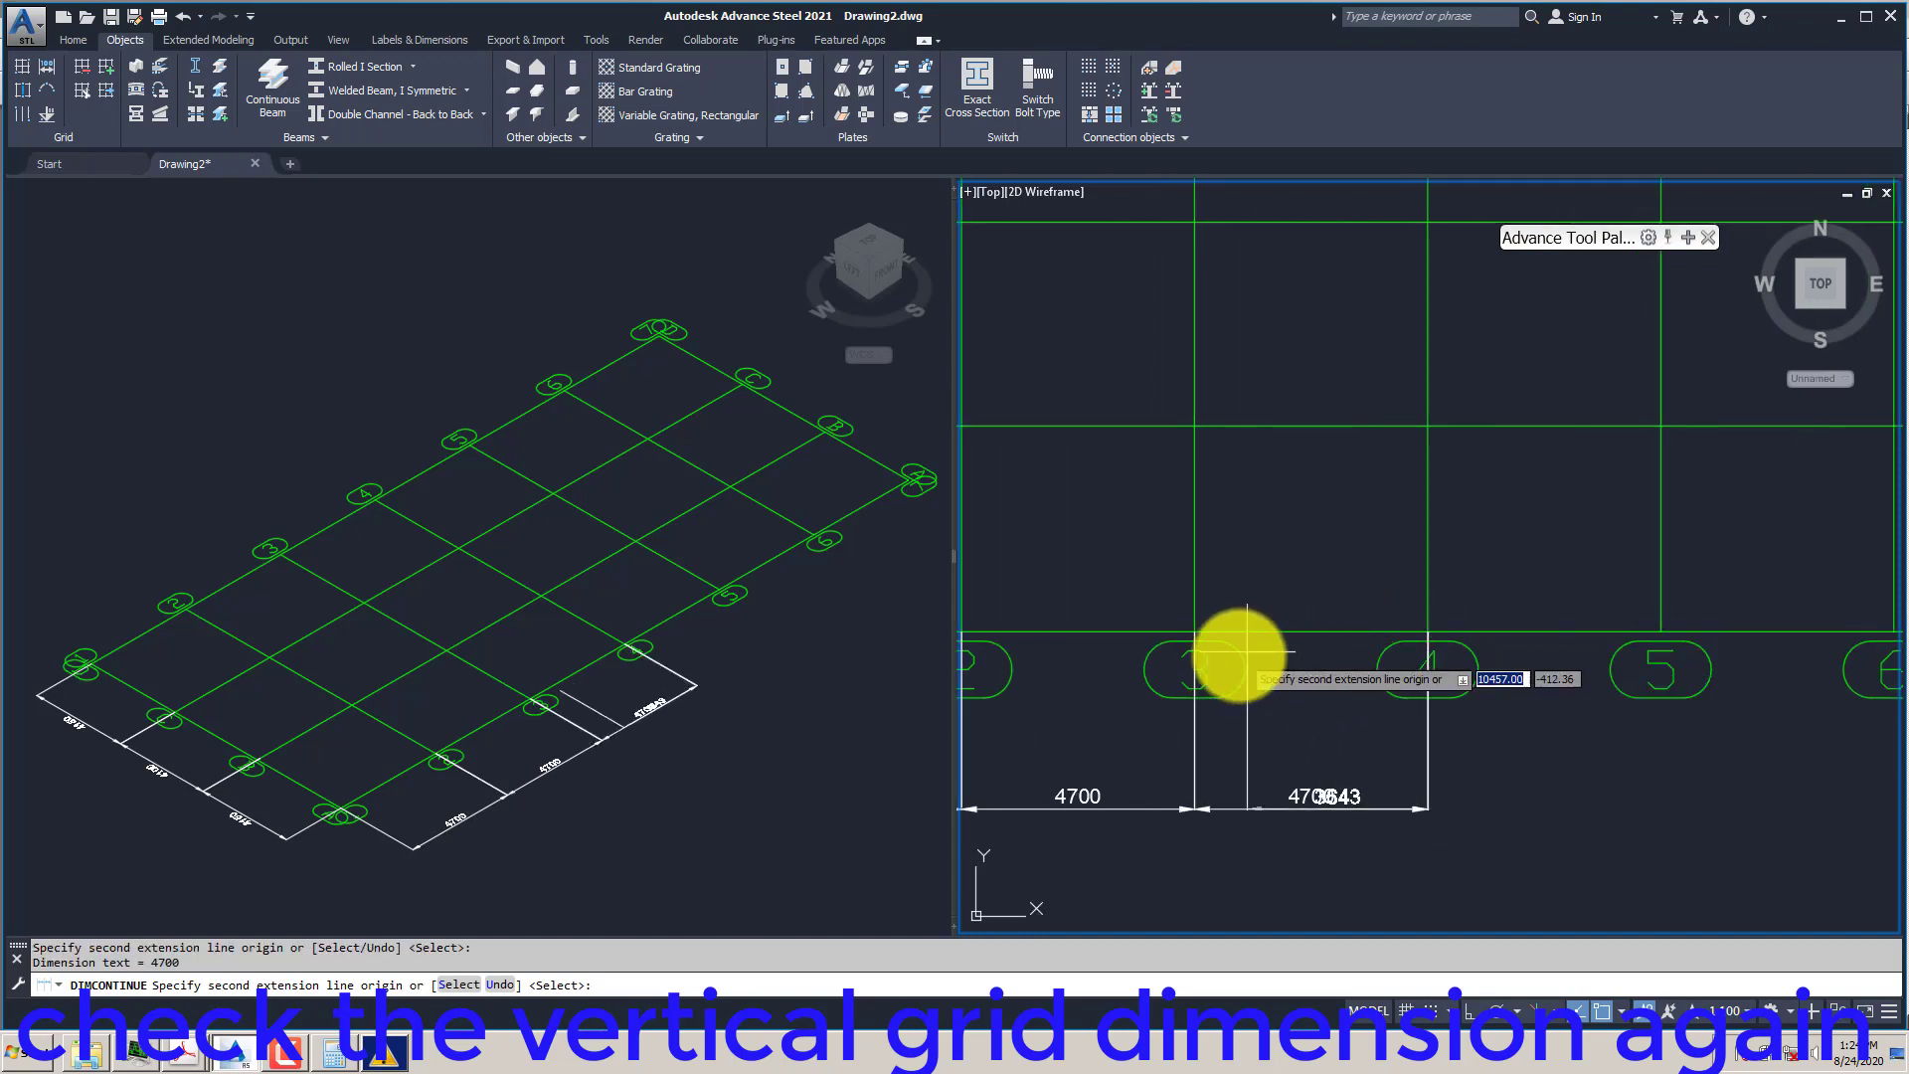
{"action": "scroll", "coordinate": [1419, 660], "scroll_direction": "down", "scroll_amount": 3}
{"action": "scroll", "coordinate": [1402, 640], "scroll_direction": "up", "scroll_amount": 2}
{"action": "left_click", "coordinate": [1396, 636]}
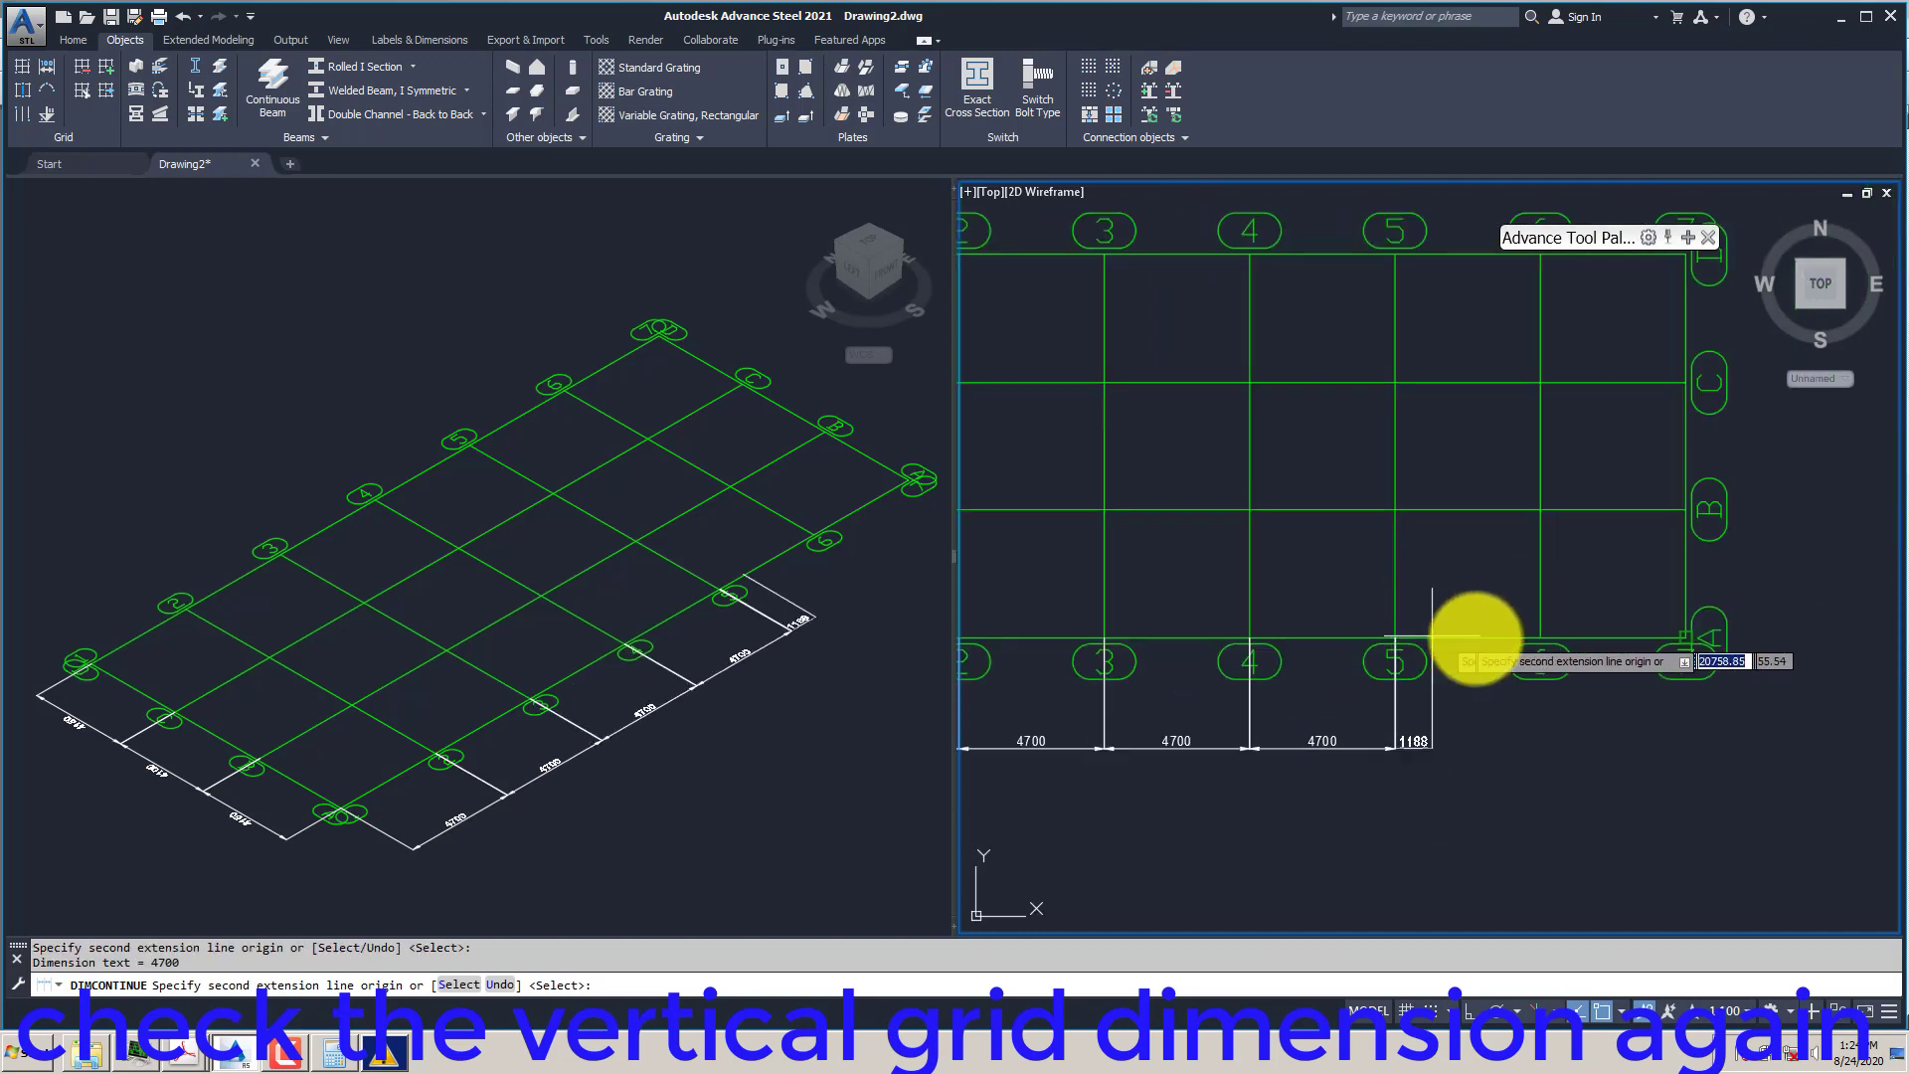
{"action": "left_click", "coordinate": [1540, 636]}
{"action": "left_click", "coordinate": [1680, 638]}
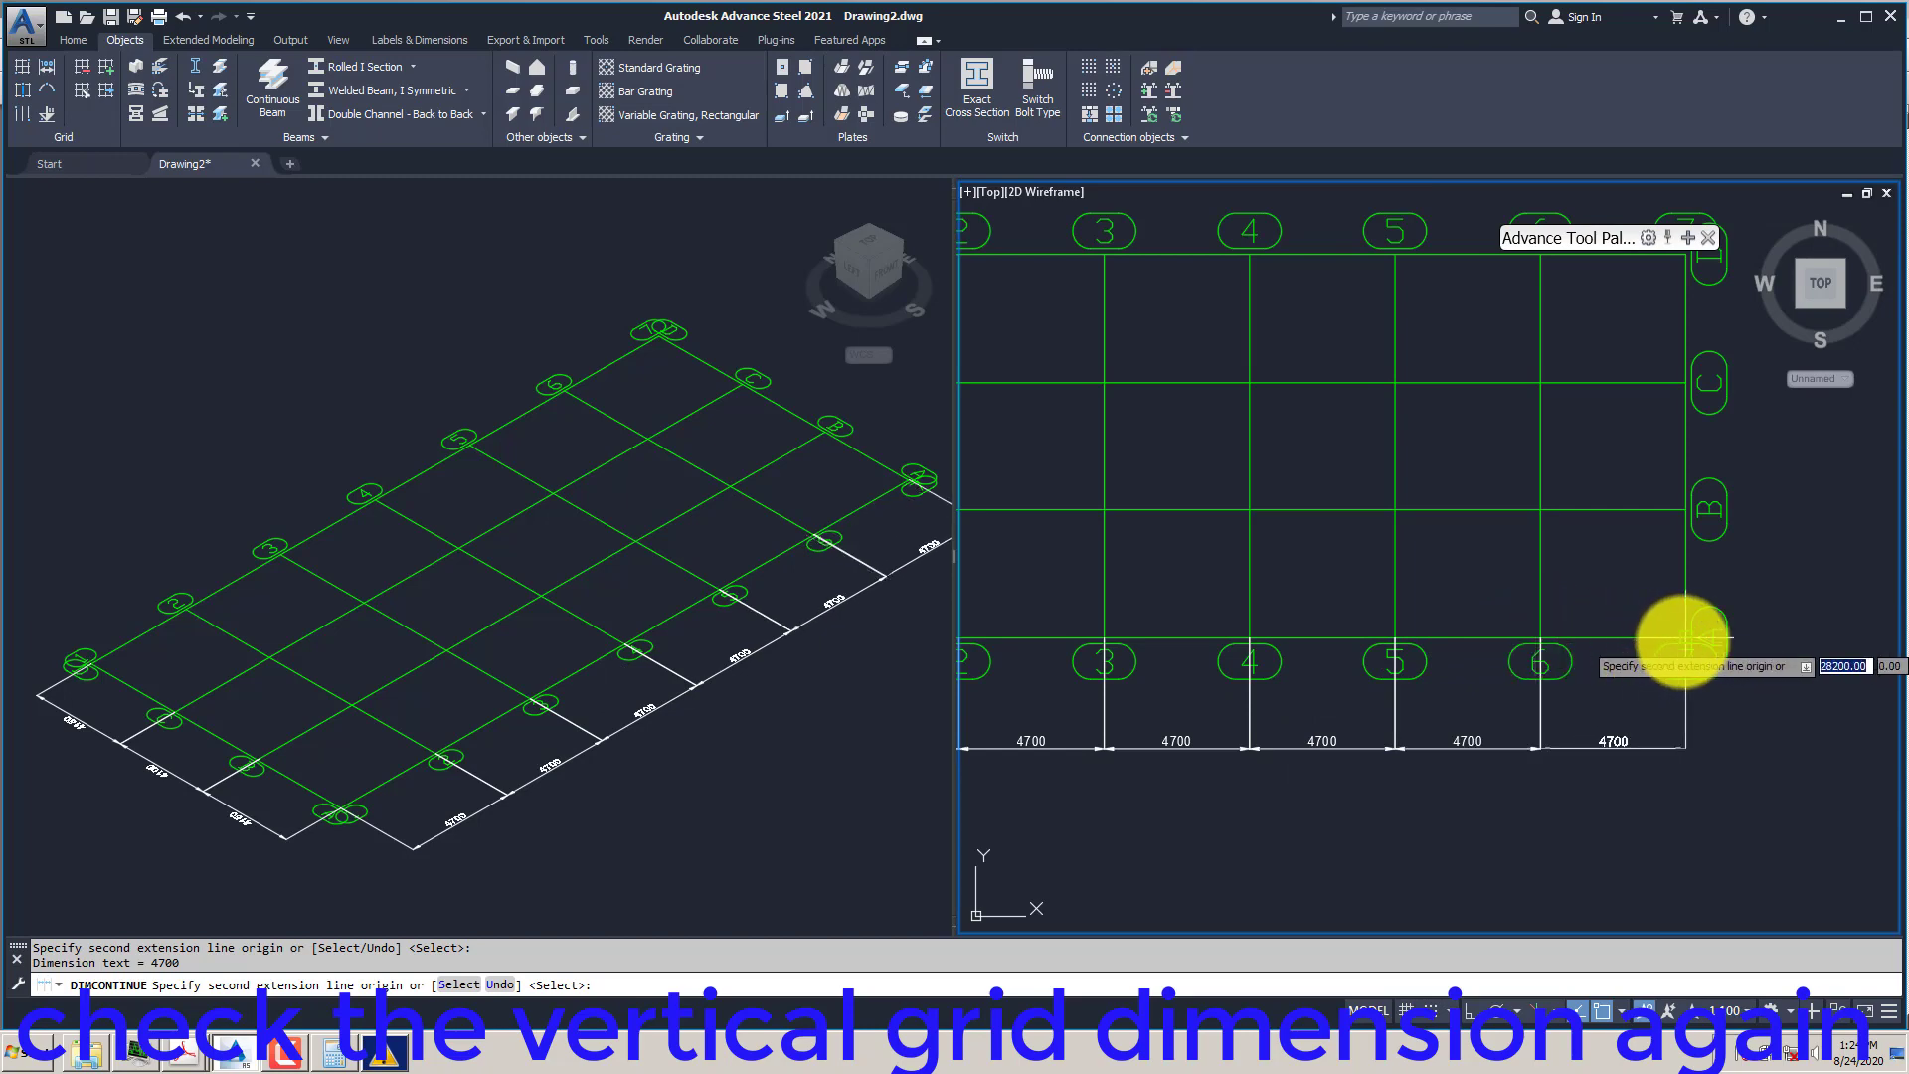
{"action": "key", "text": "Escape"}
{"action": "middle_click_drag", "start_coordinate": [1393, 780], "coordinate": [1564, 782]}
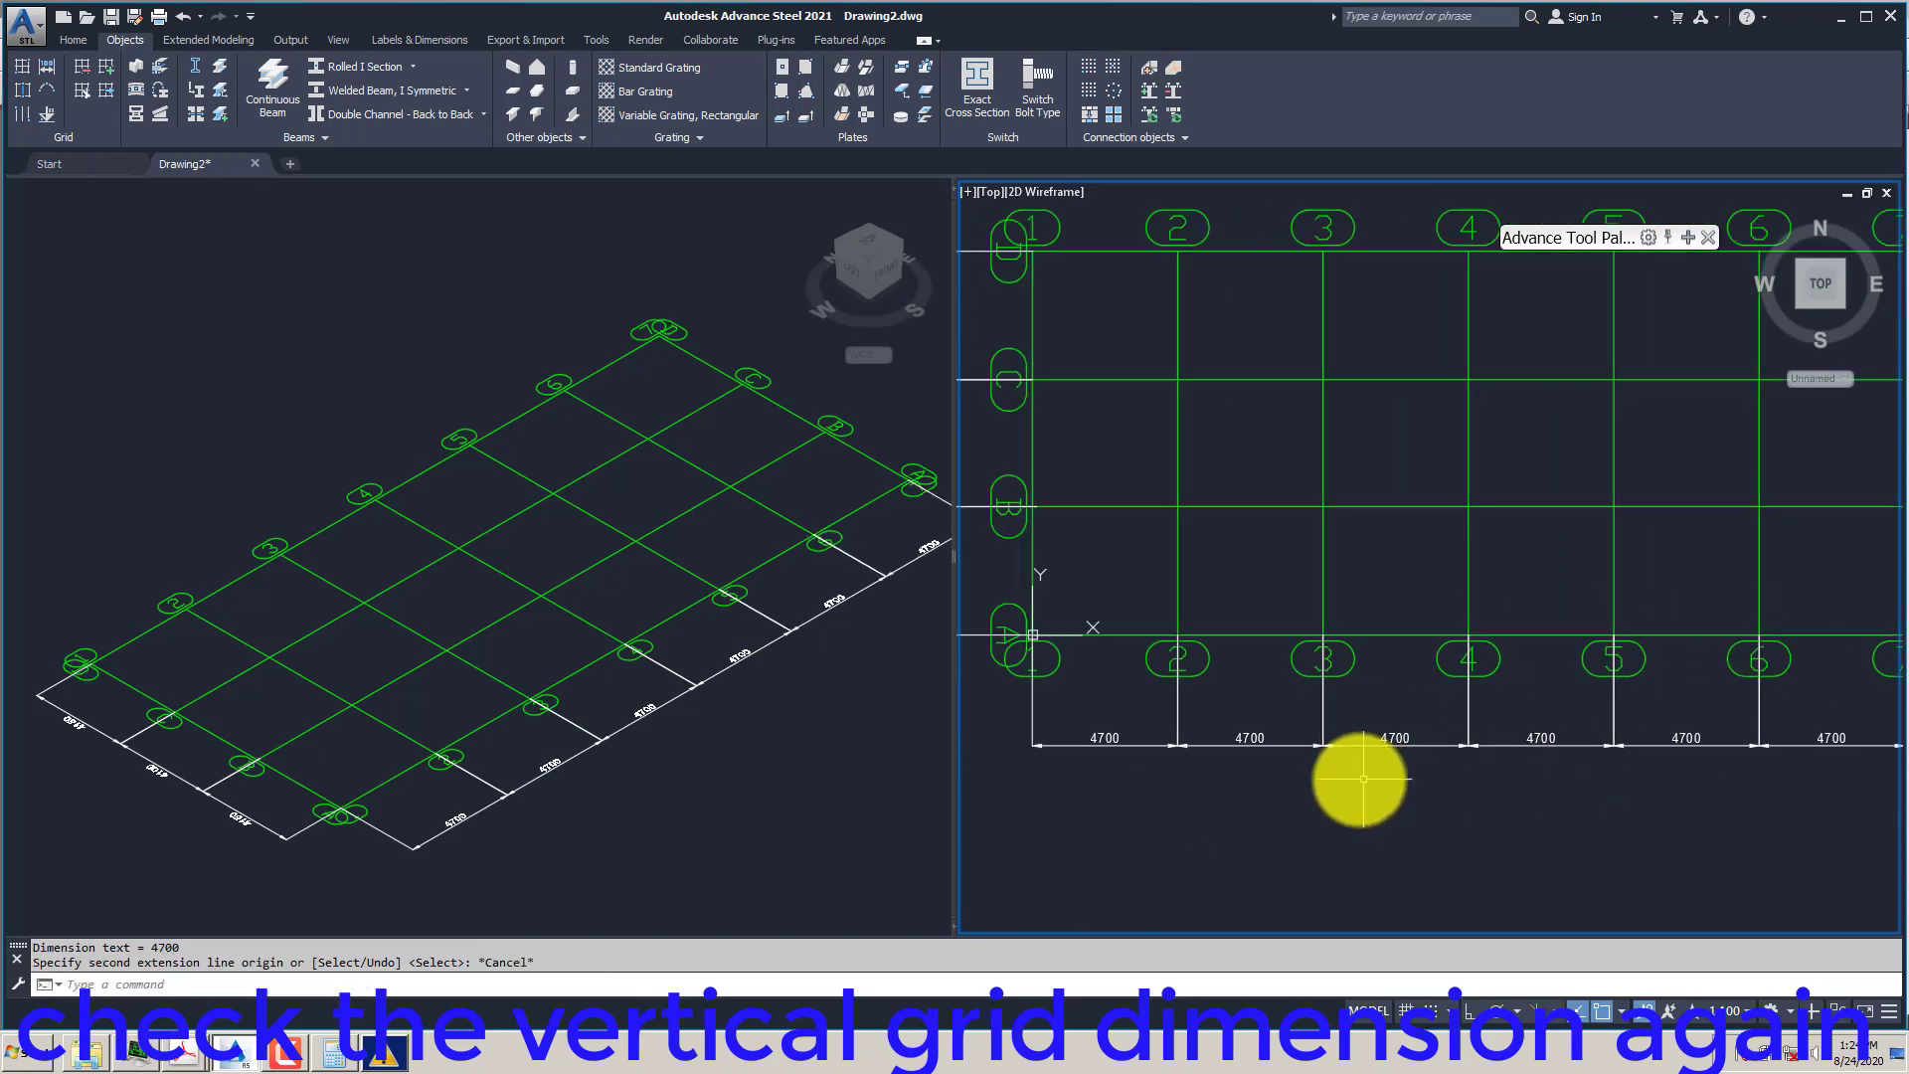
{"action": "scroll", "coordinate": [1363, 775], "scroll_direction": "down", "scroll_amount": 2}
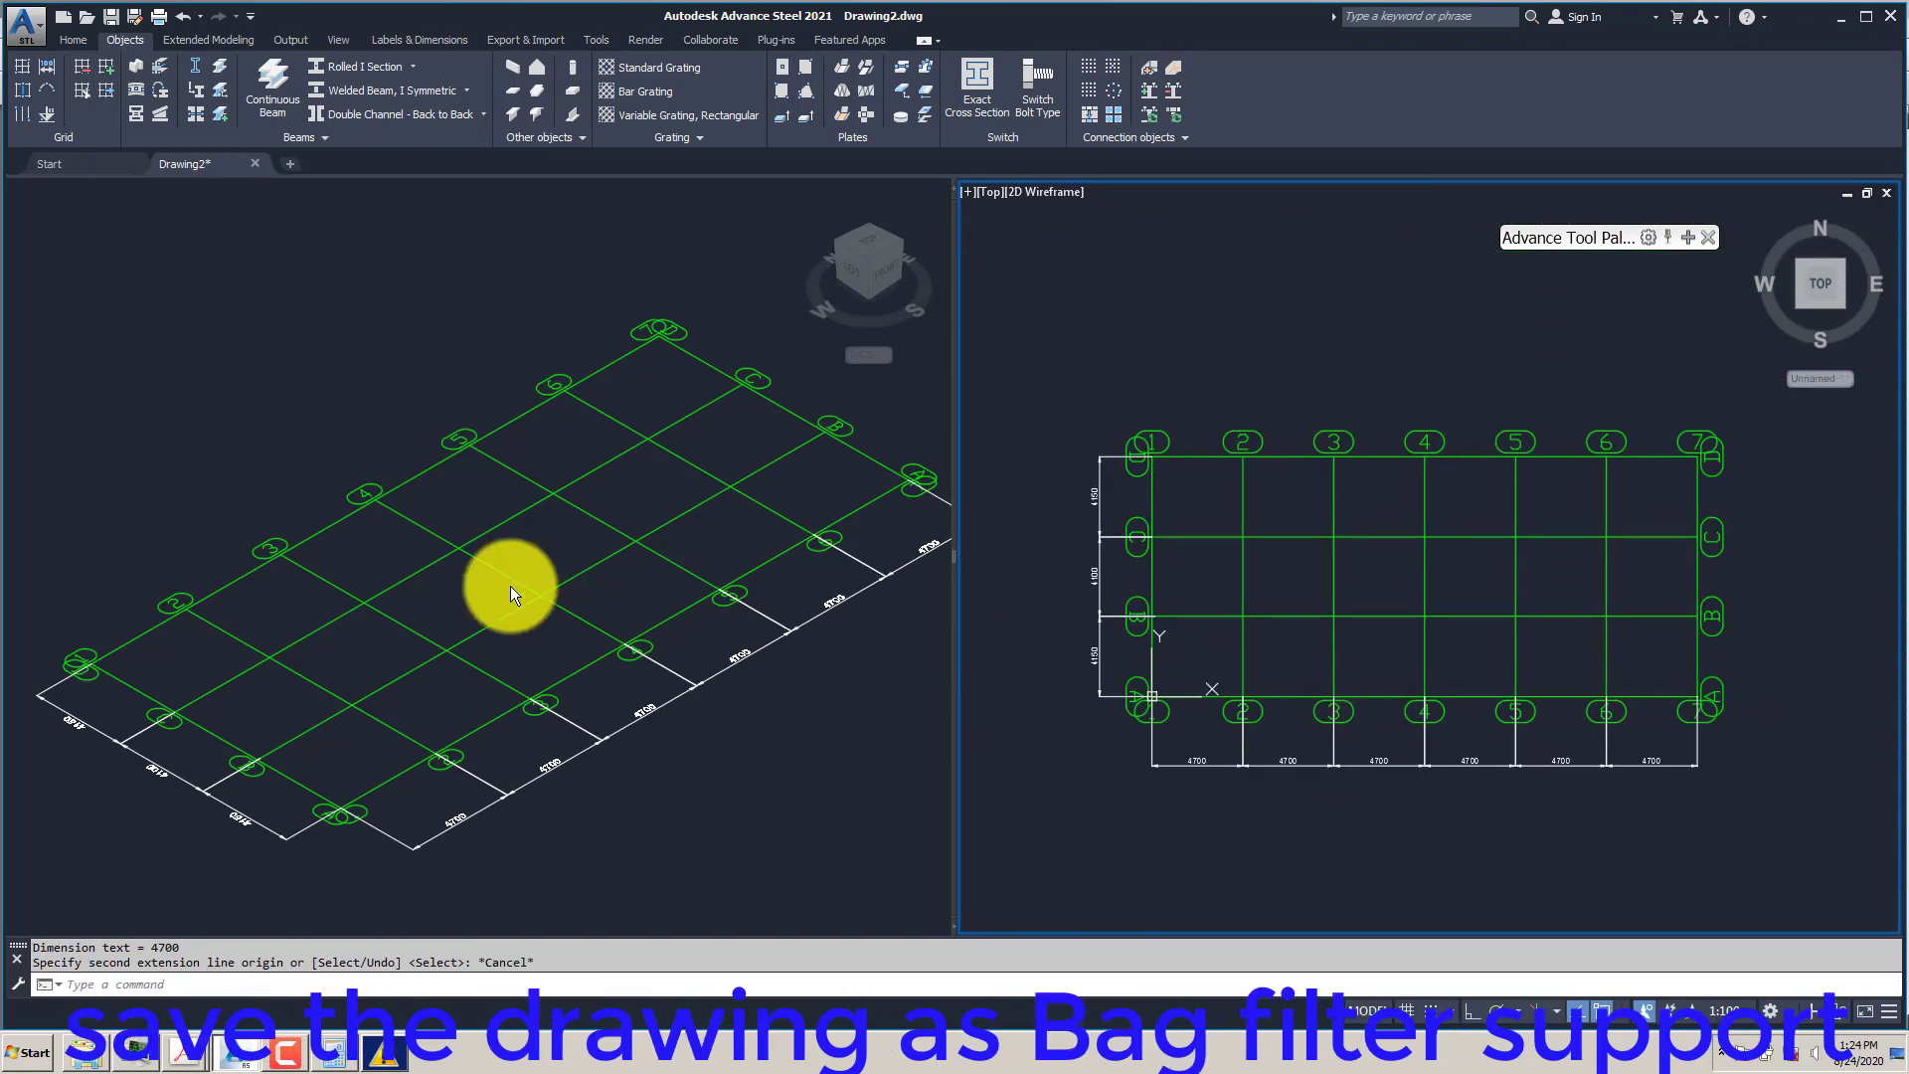
- Start saving the drawing and browse to the 02-BOOK & VIDEO TRAINING folder on the DATA (F:) drive
{"action": "scroll", "coordinate": [468, 597], "scroll_direction": "down", "scroll_amount": 2}
{"action": "scroll", "coordinate": [456, 617], "scroll_direction": "up", "scroll_amount": 2}
{"action": "middle_click_drag", "start_coordinate": [446, 628], "coordinate": [429, 618]}
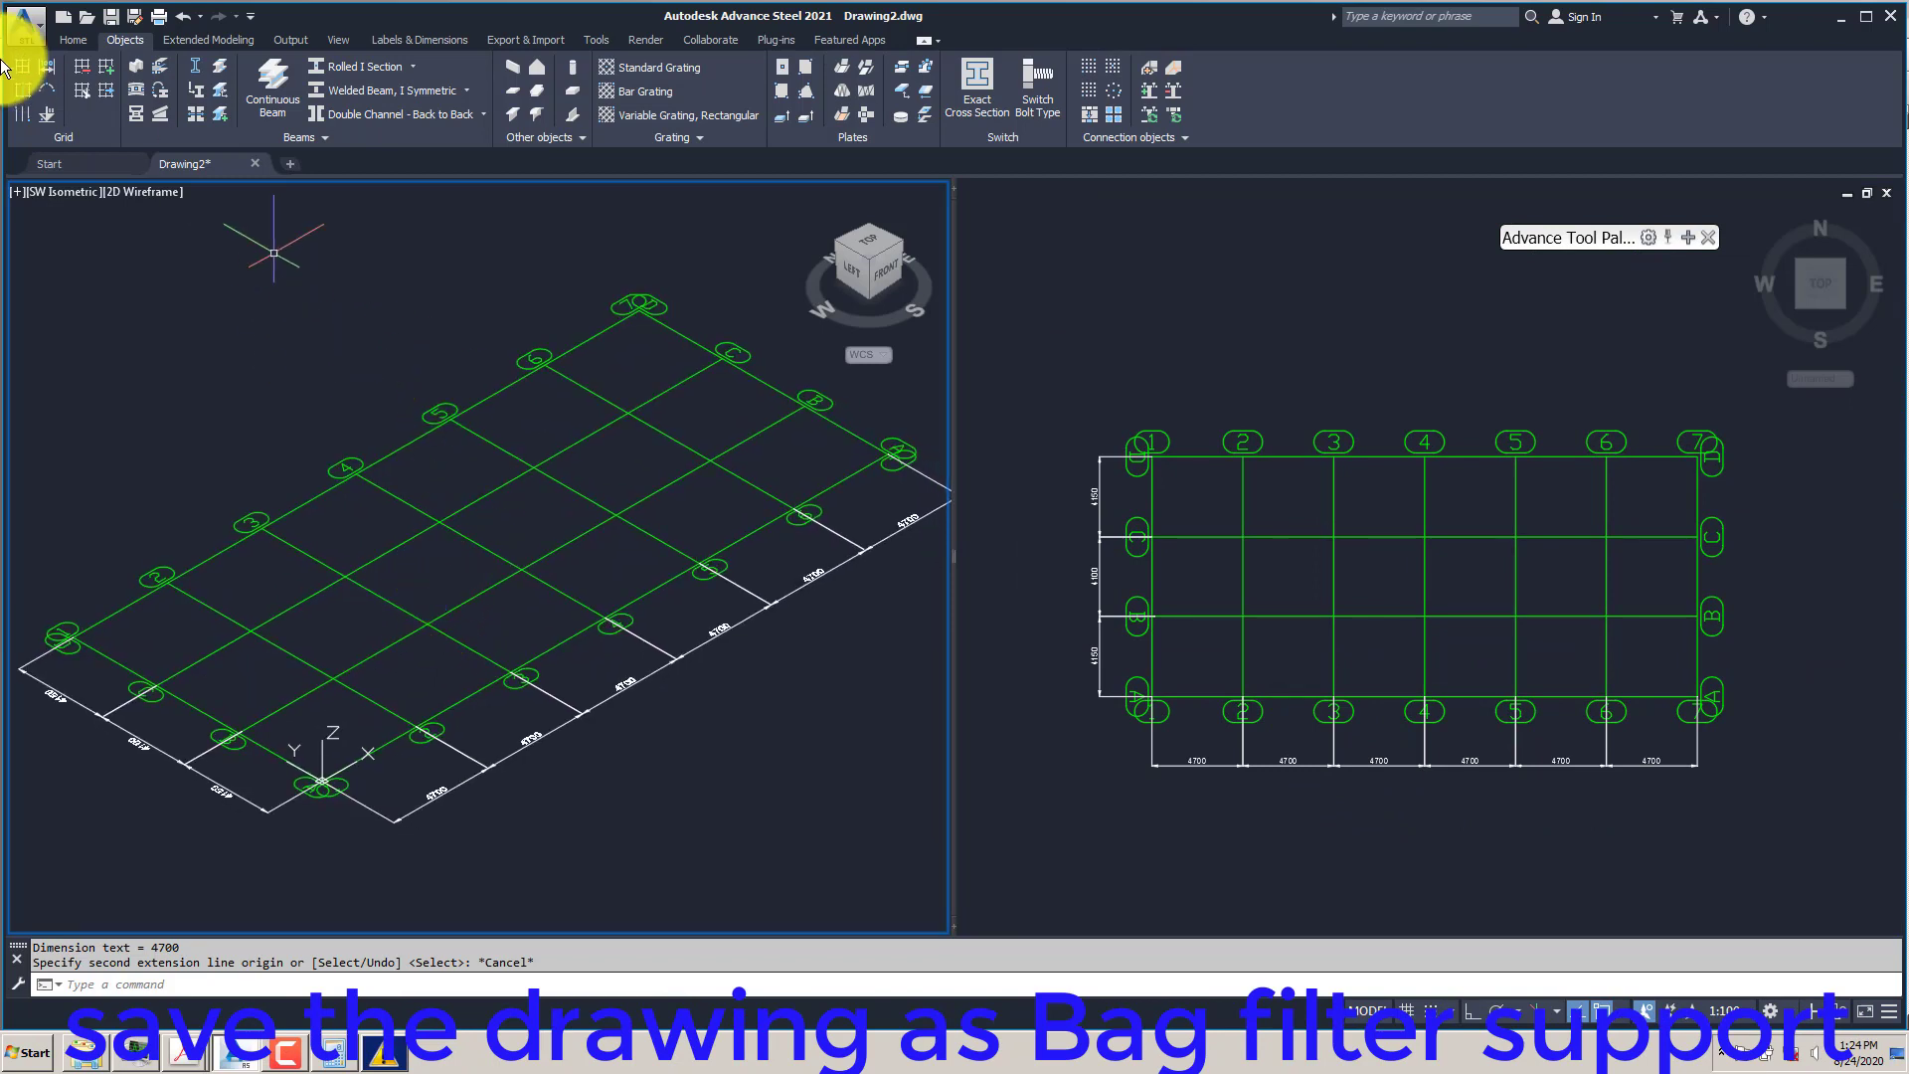
{"action": "left_click", "coordinate": [114, 19]}
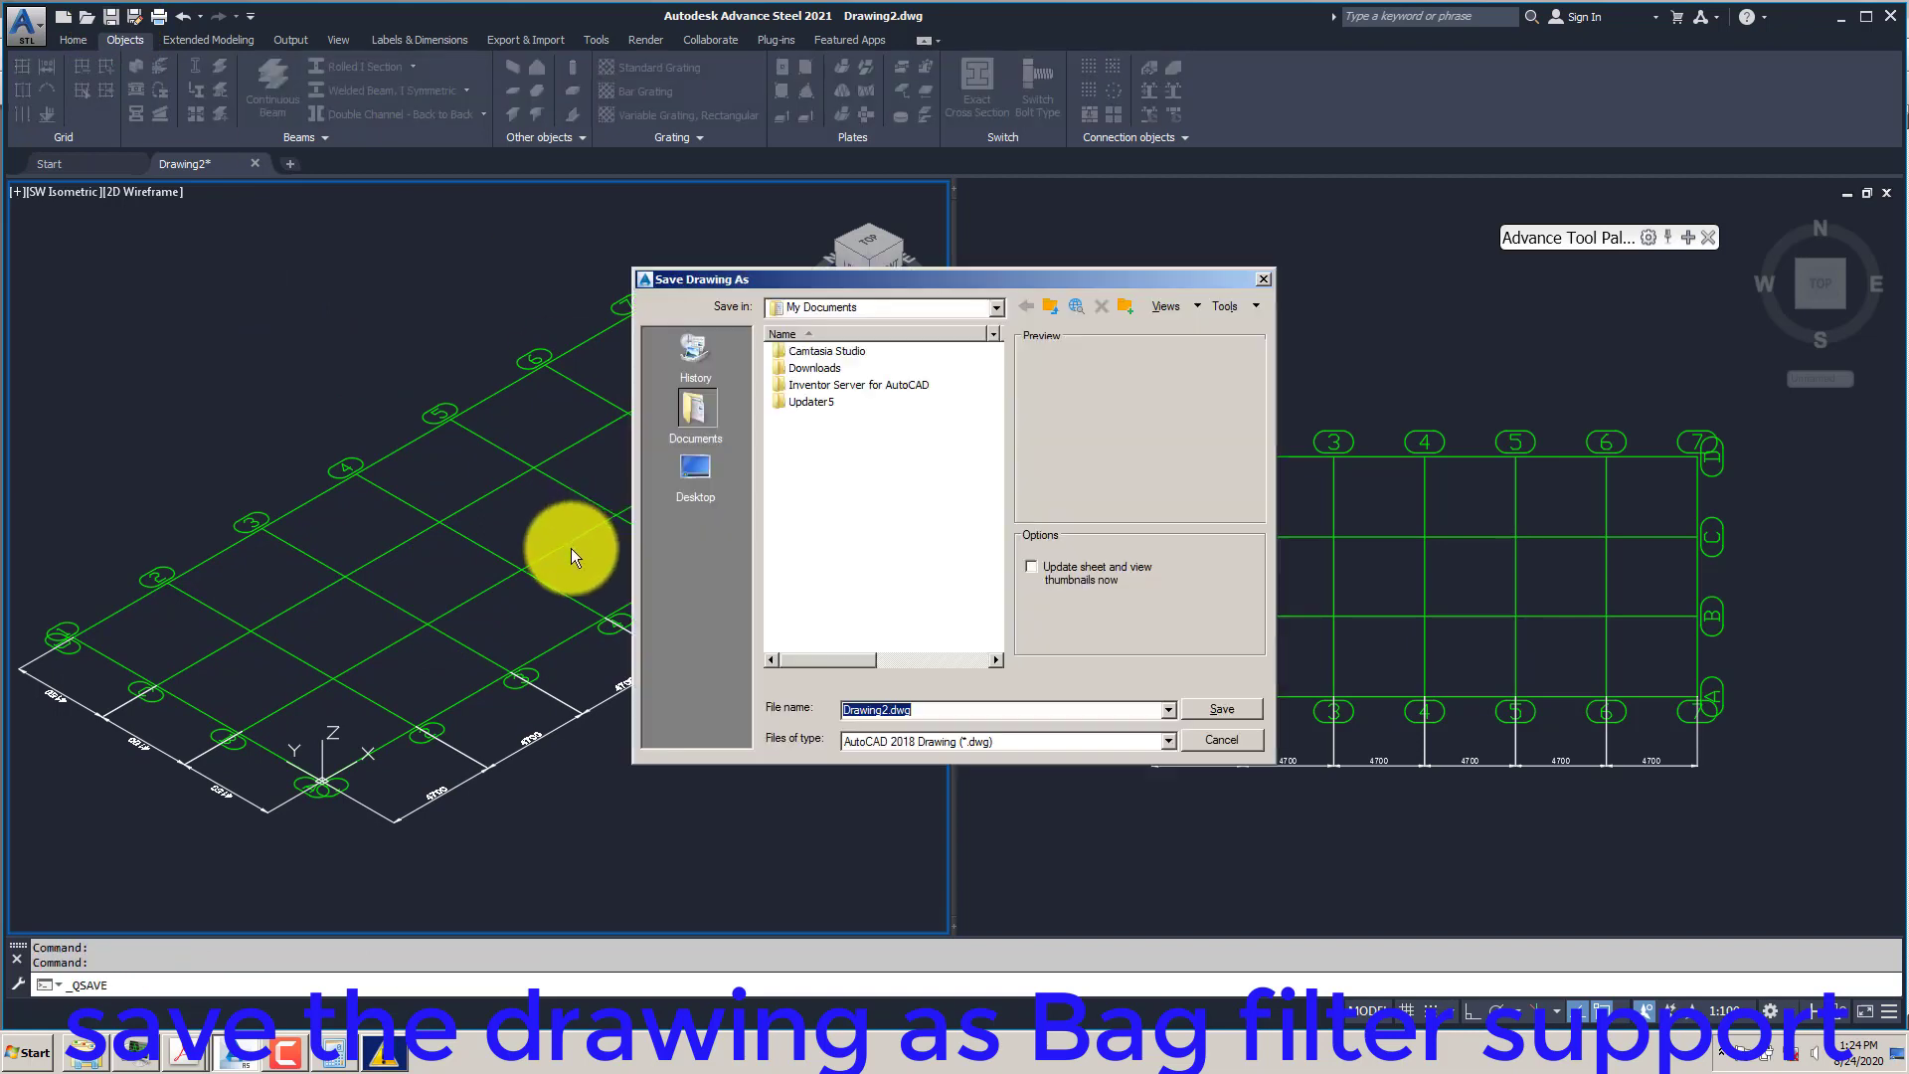
{"action": "left_click", "coordinate": [902, 306]}
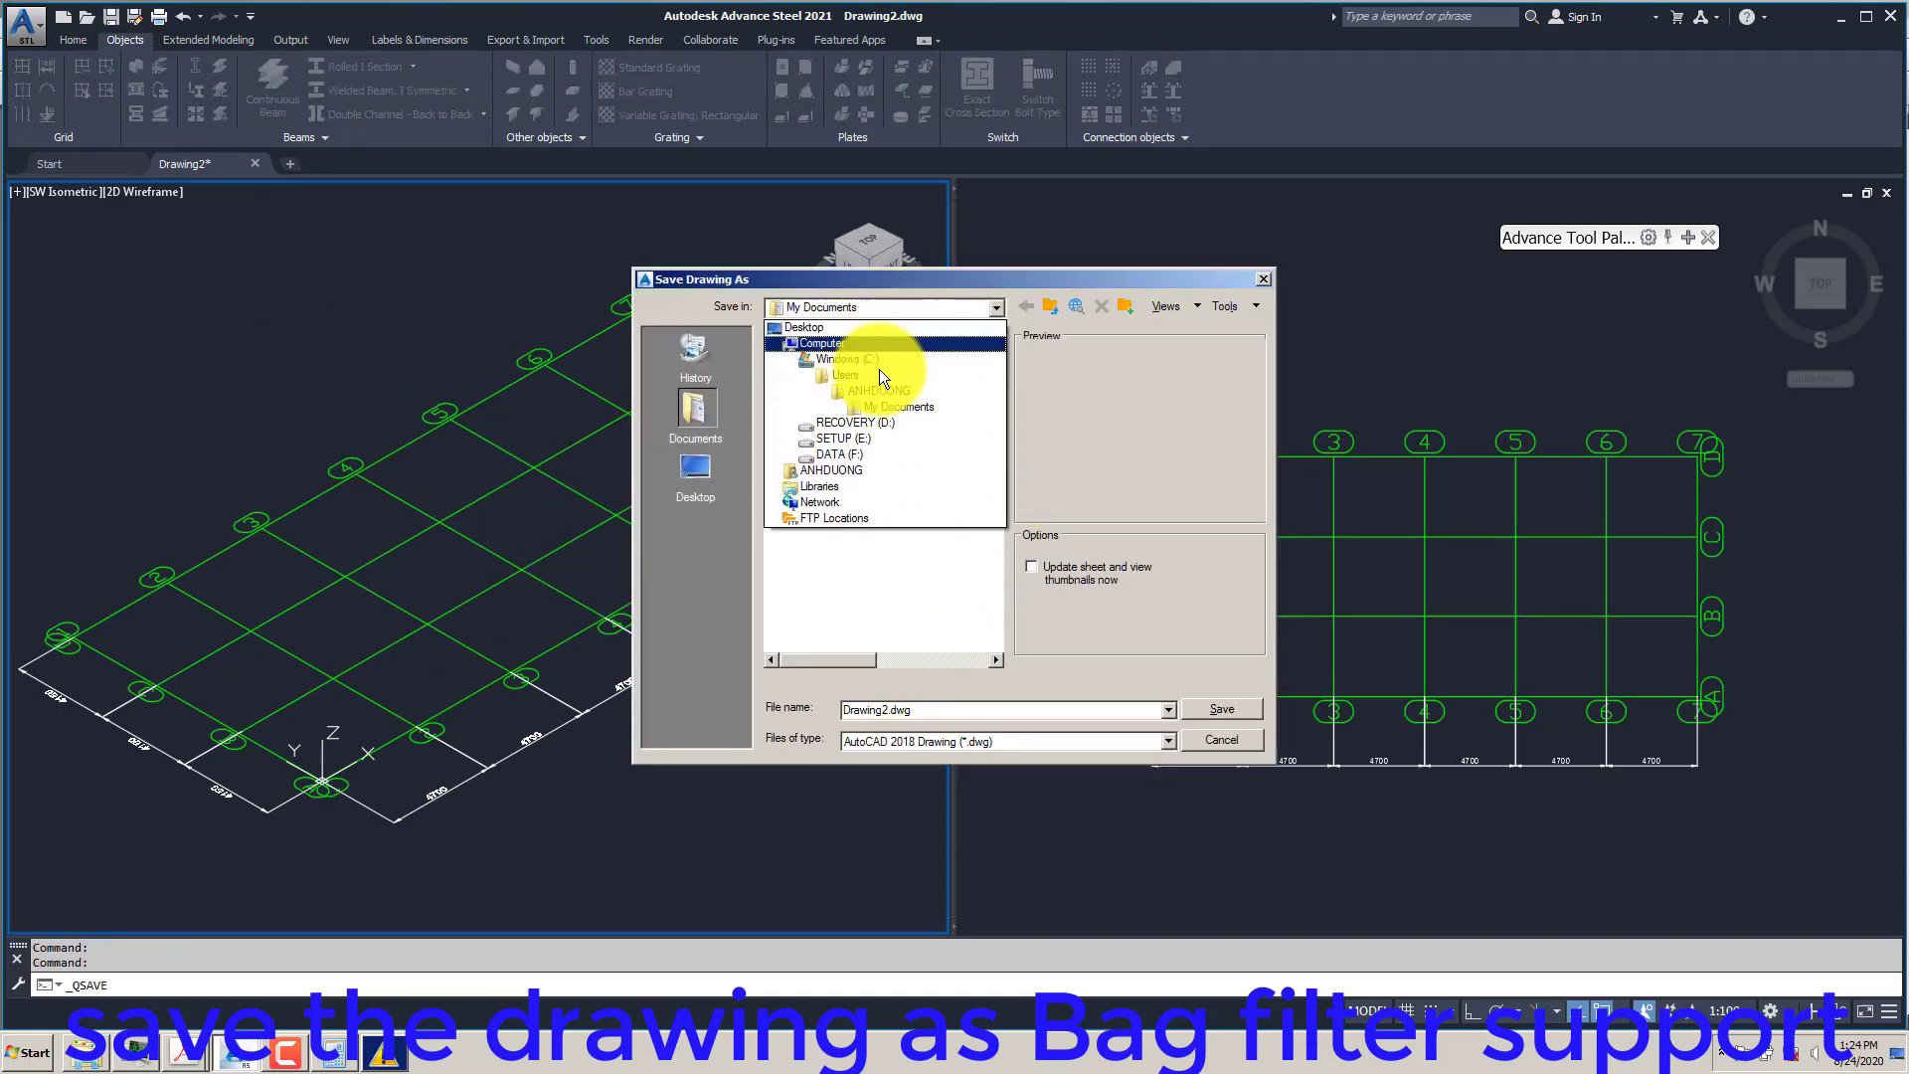
{"action": "left_click", "coordinate": [838, 455]}
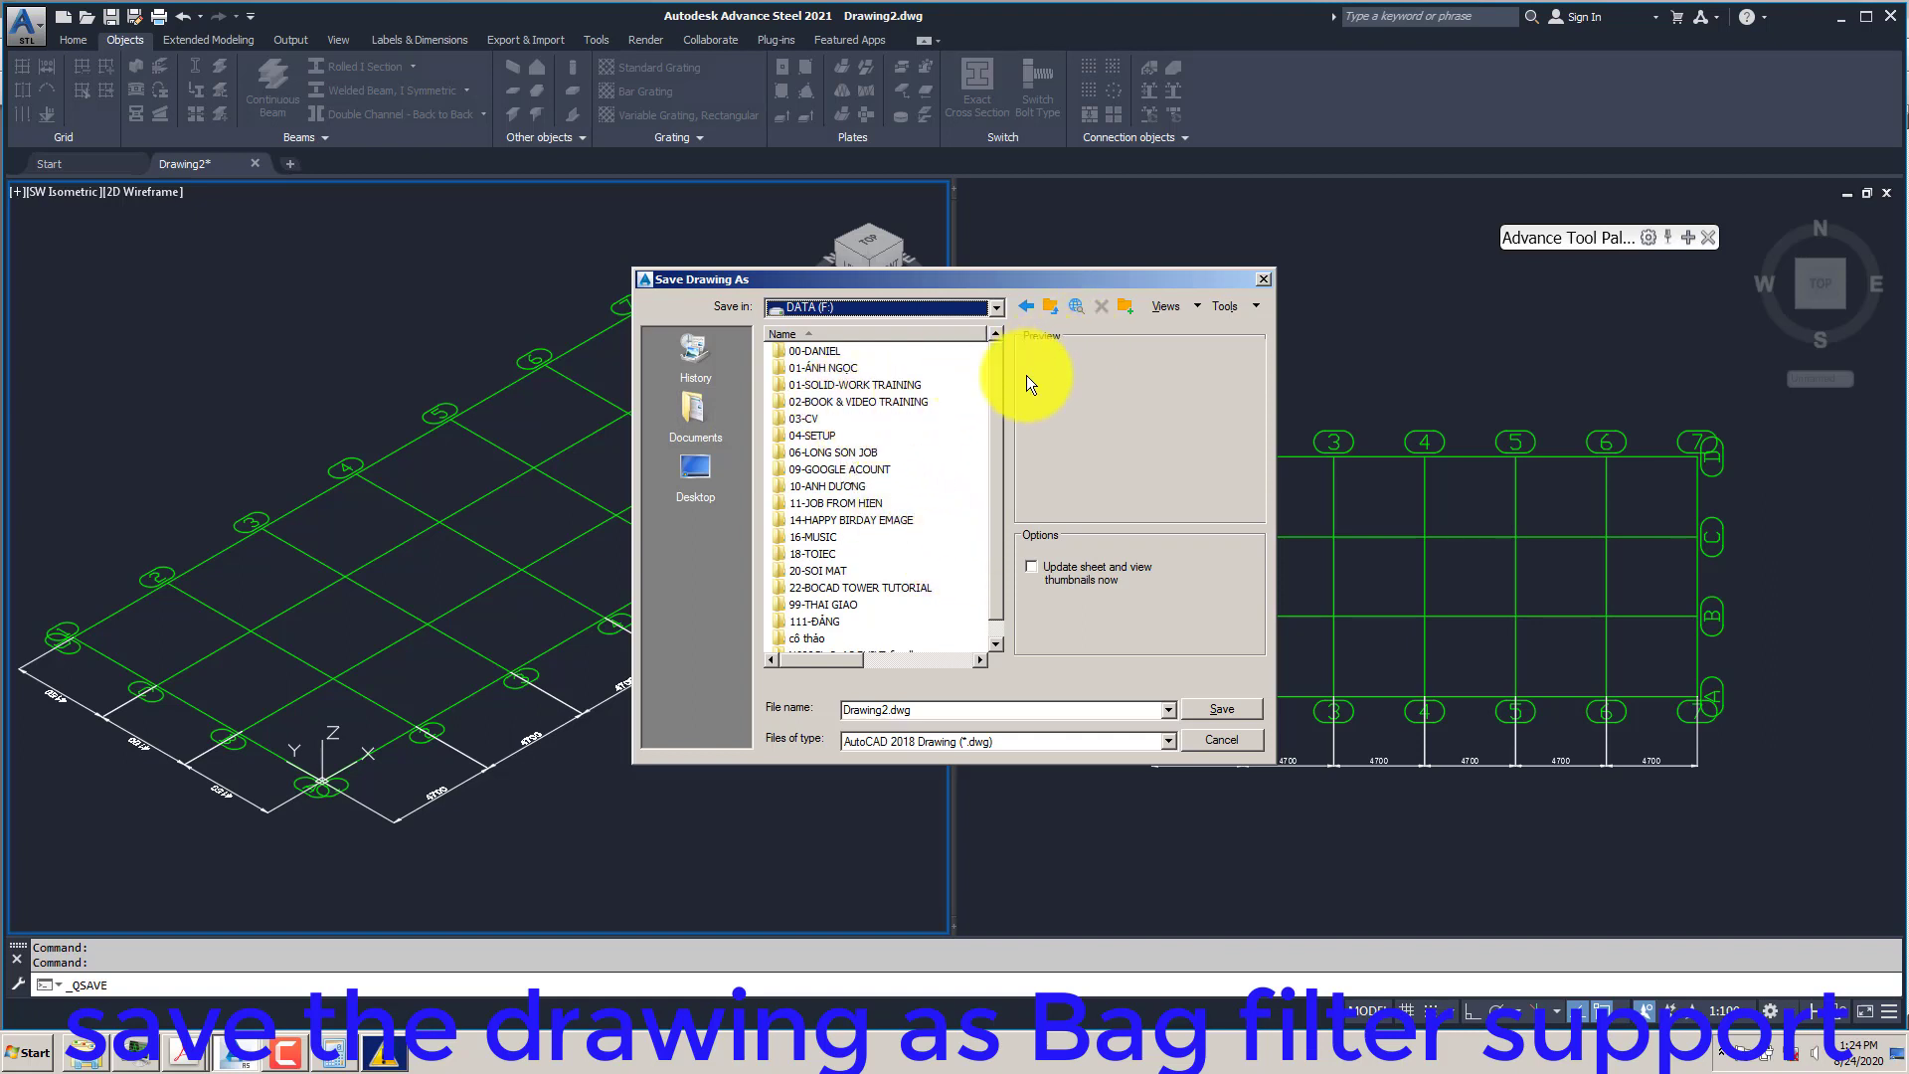
{"action": "double_click", "coordinate": [874, 401]}
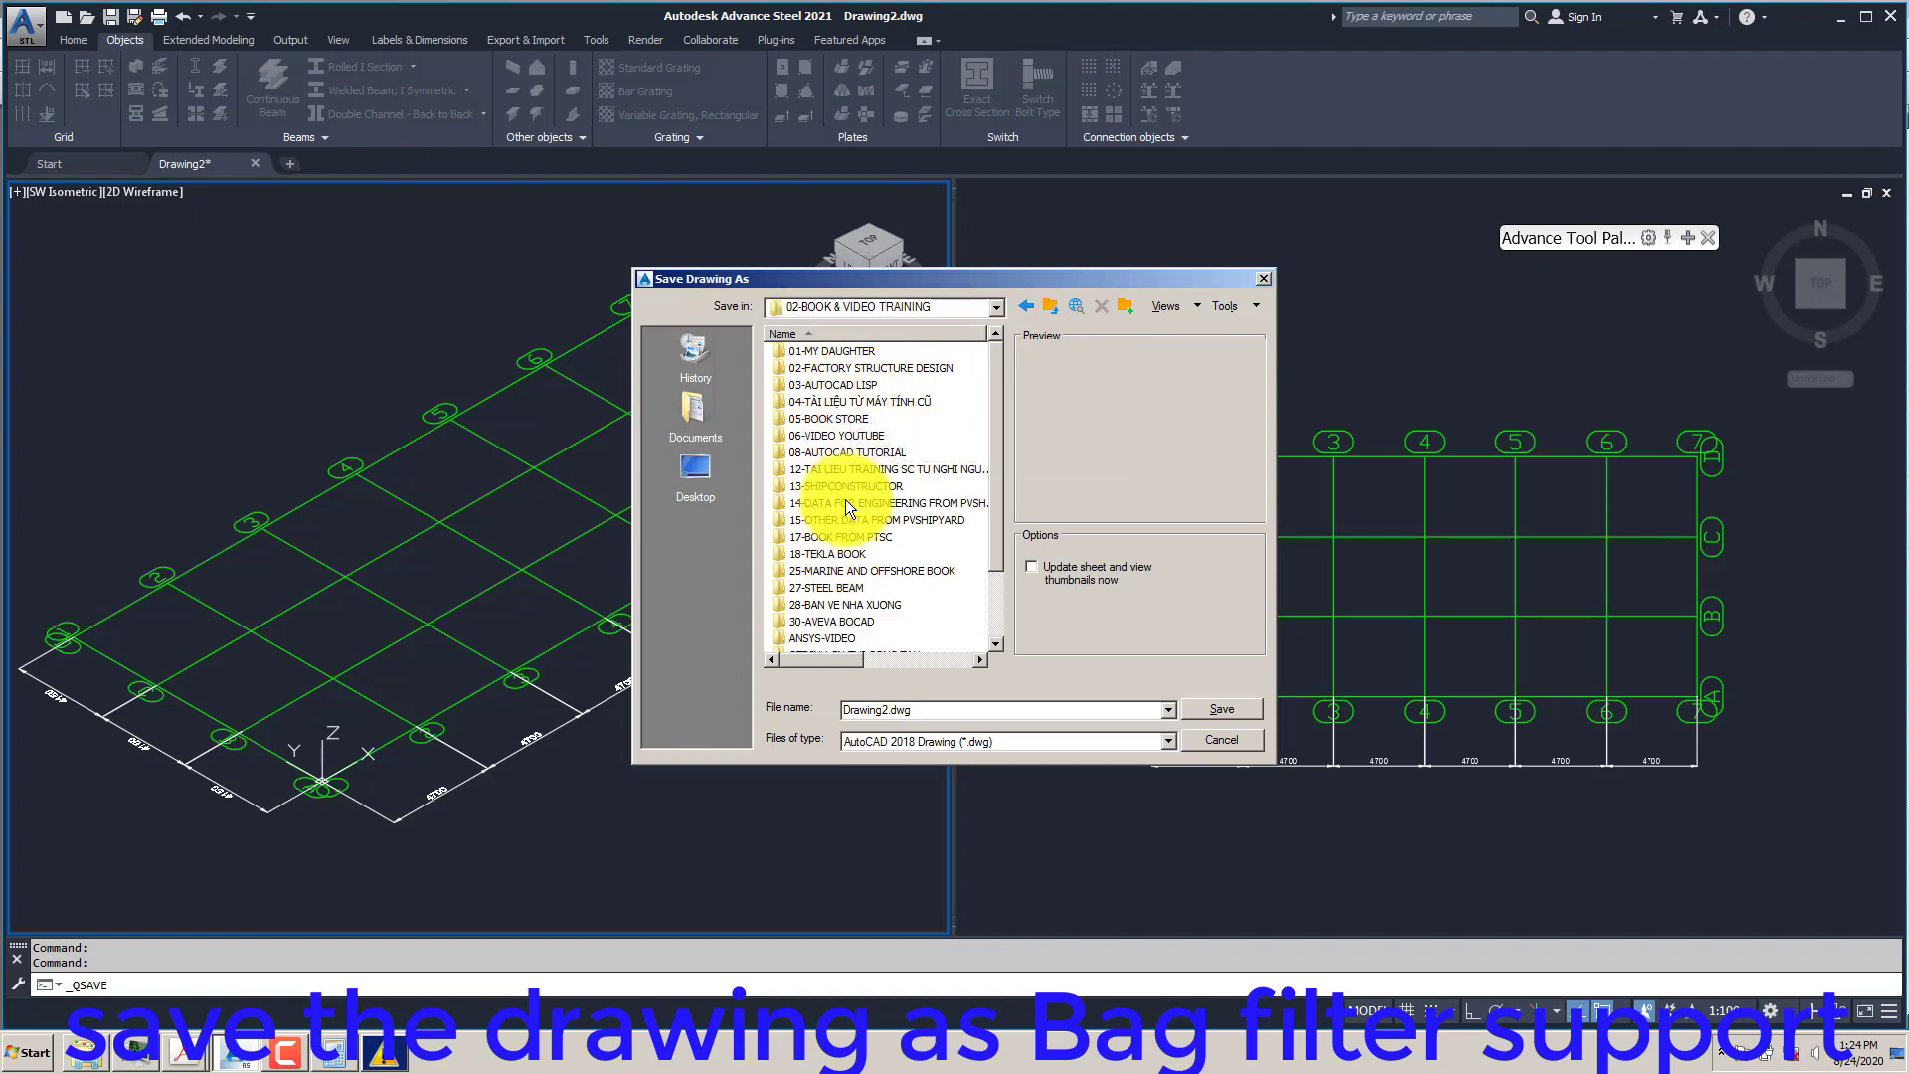
{"action": "double_click", "coordinate": [844, 452]}
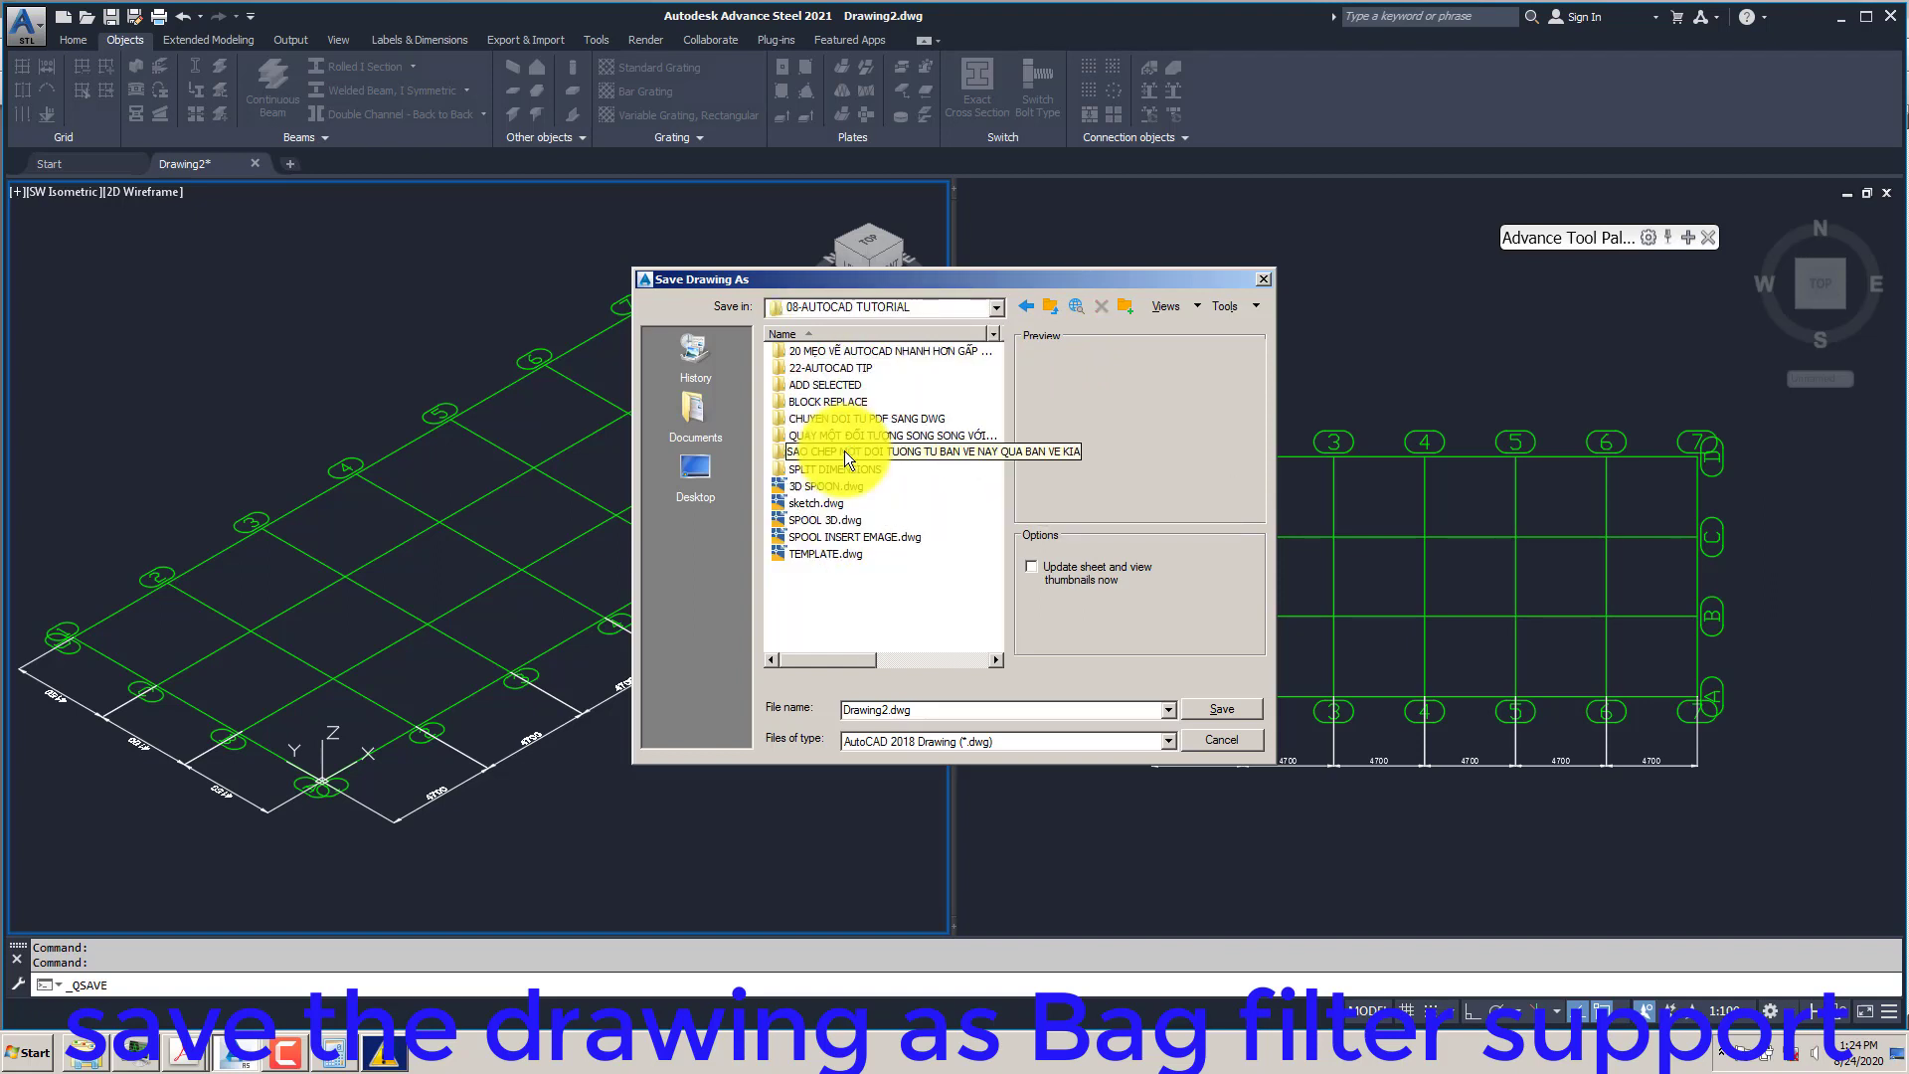
{"action": "left_click", "coordinate": [1028, 305]}
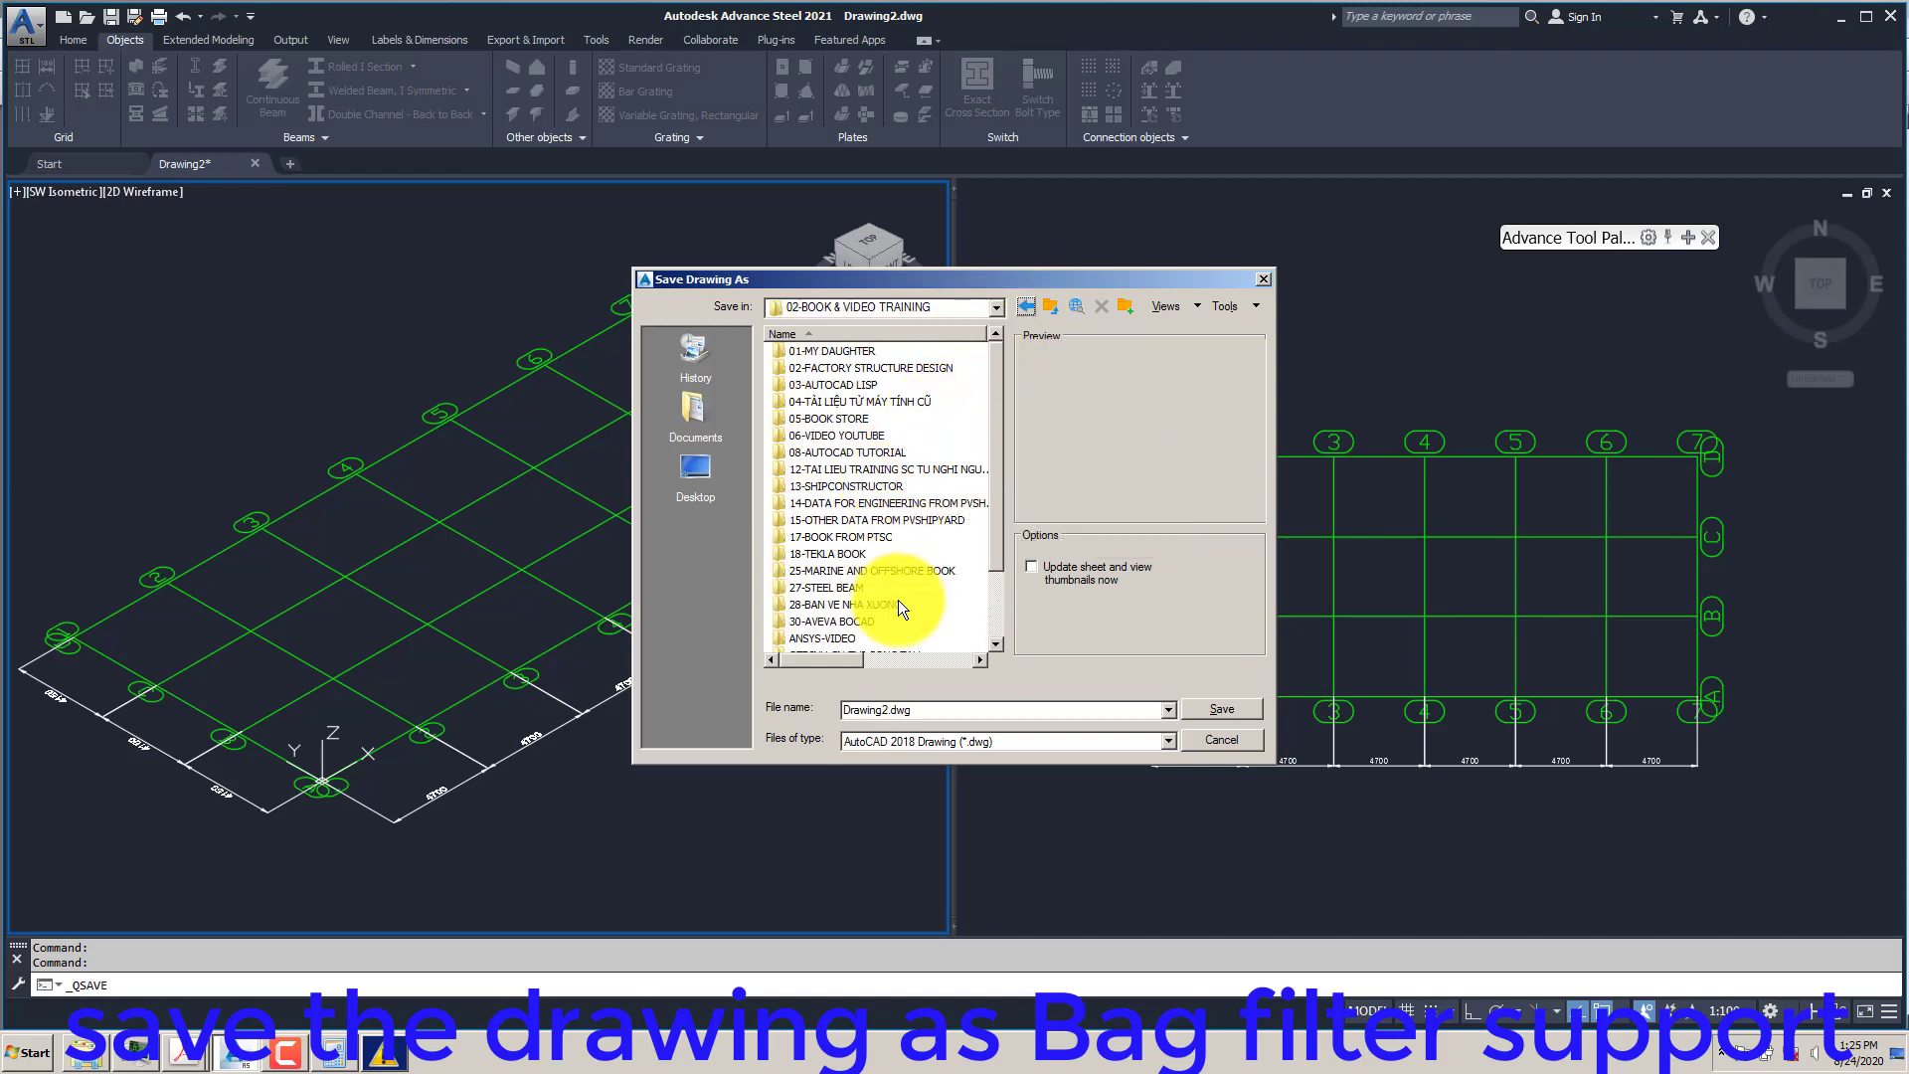
- Create a new folder named 32-ADVANCE STEEL 2021 inside 02-BOOK & VIDEO TRAINING
{"action": "left_click", "coordinate": [1123, 306]}
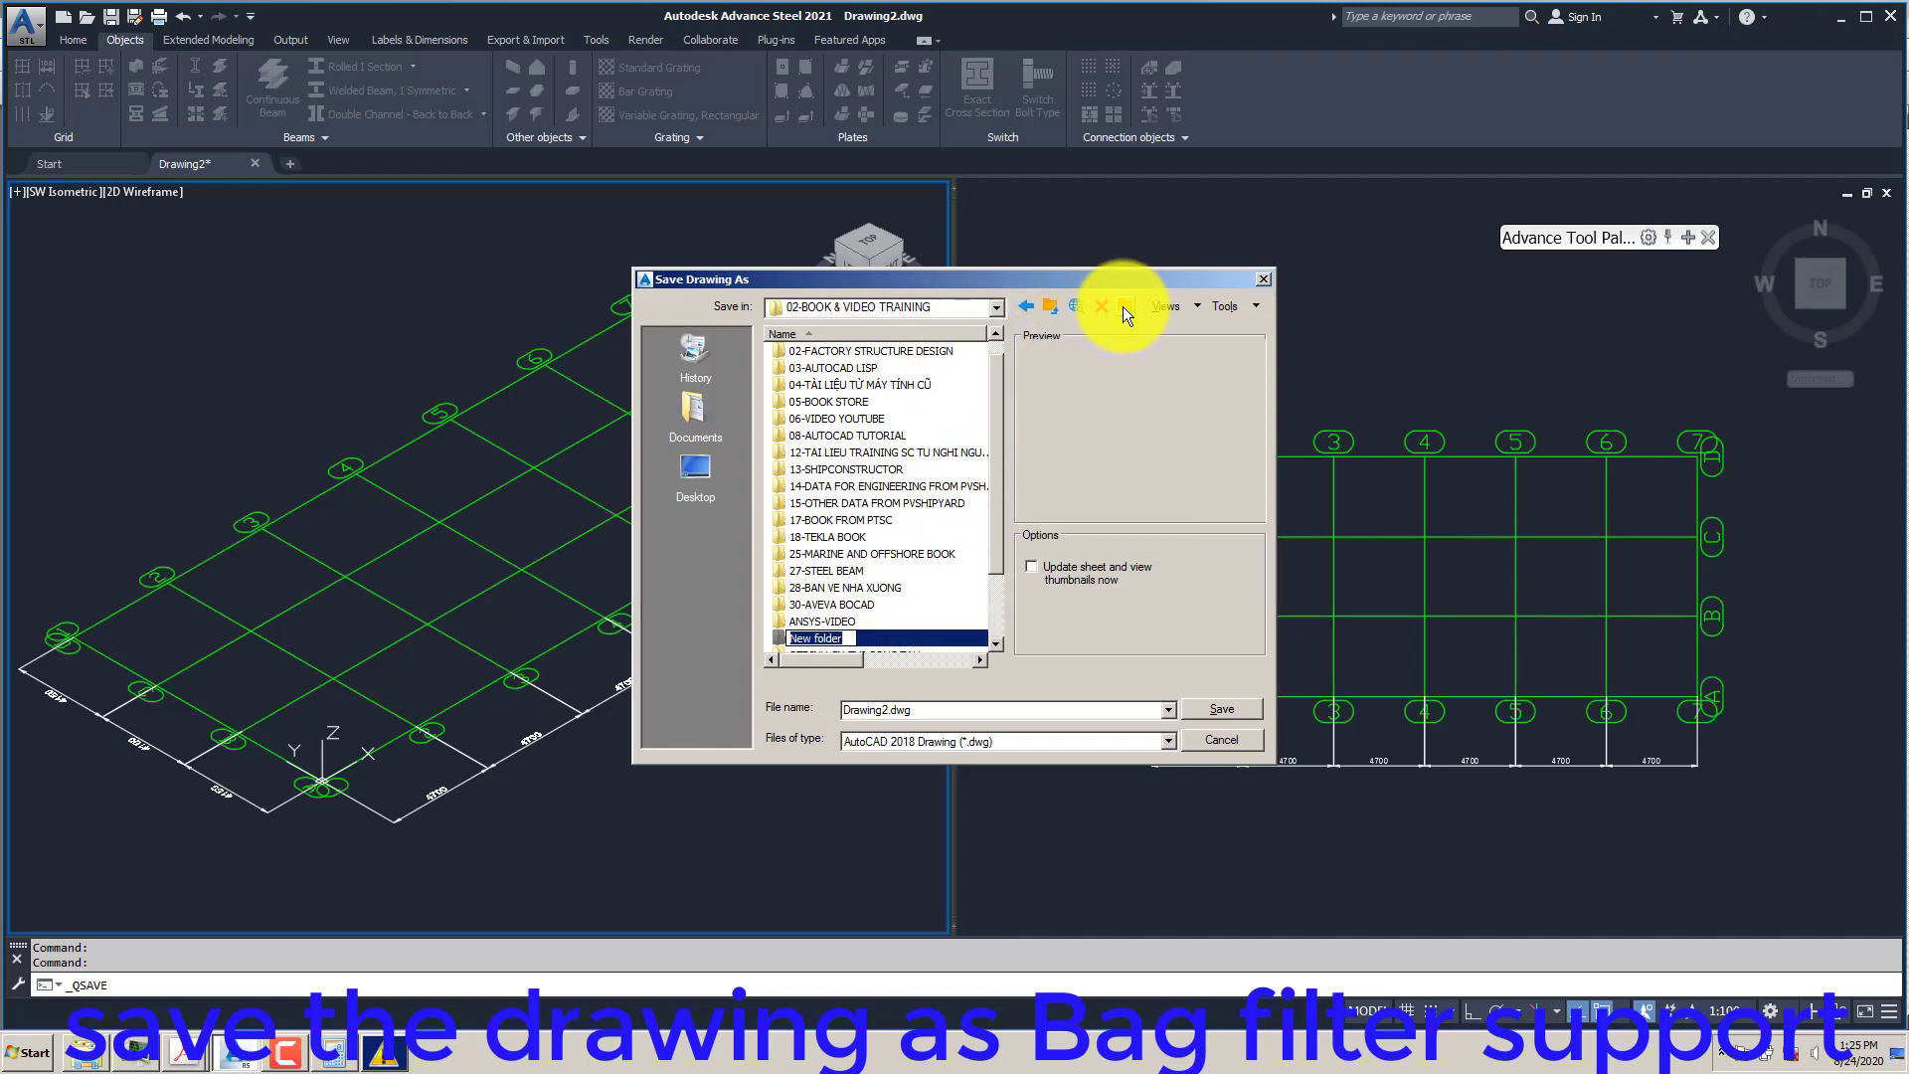
{"action": "type", "text": "32-A"}
{"action": "key", "text": "Return"}
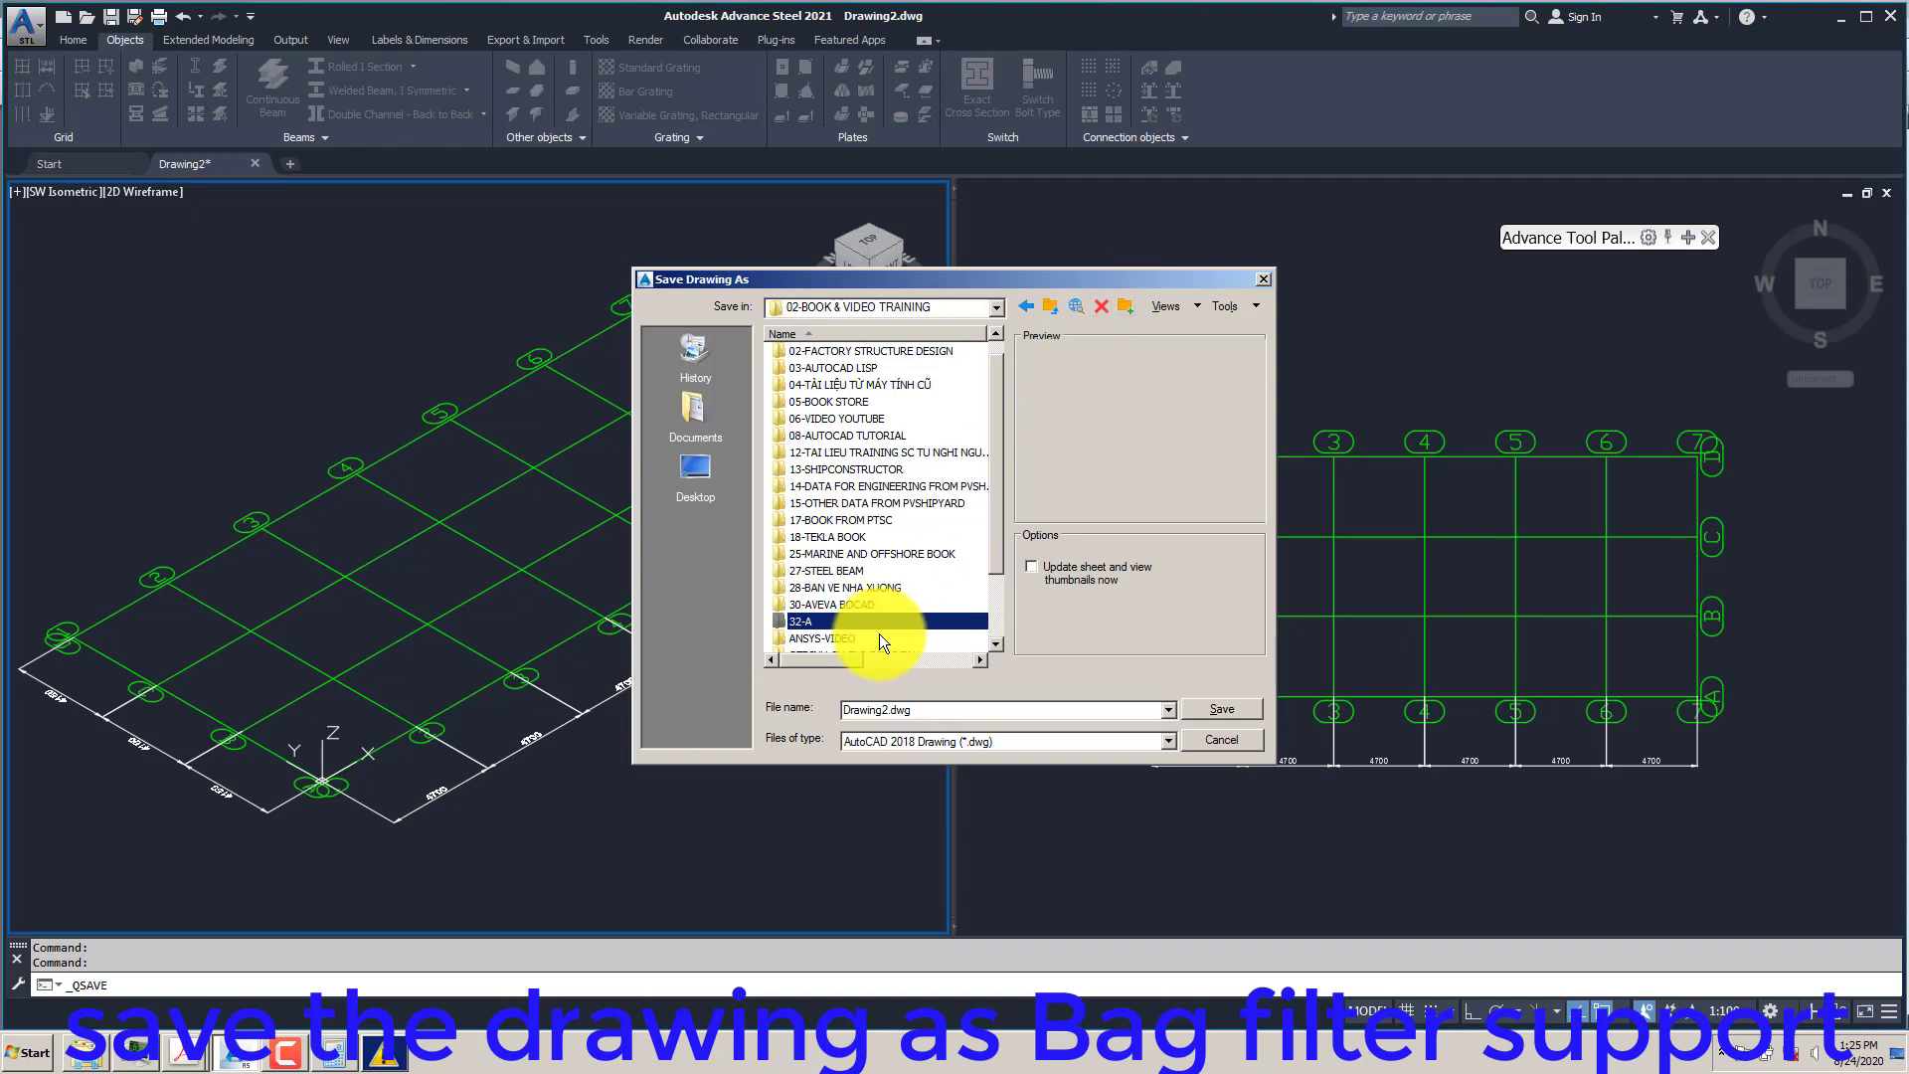
{"action": "left_click", "coordinate": [820, 622]}
{"action": "left_click", "coordinate": [831, 621]}
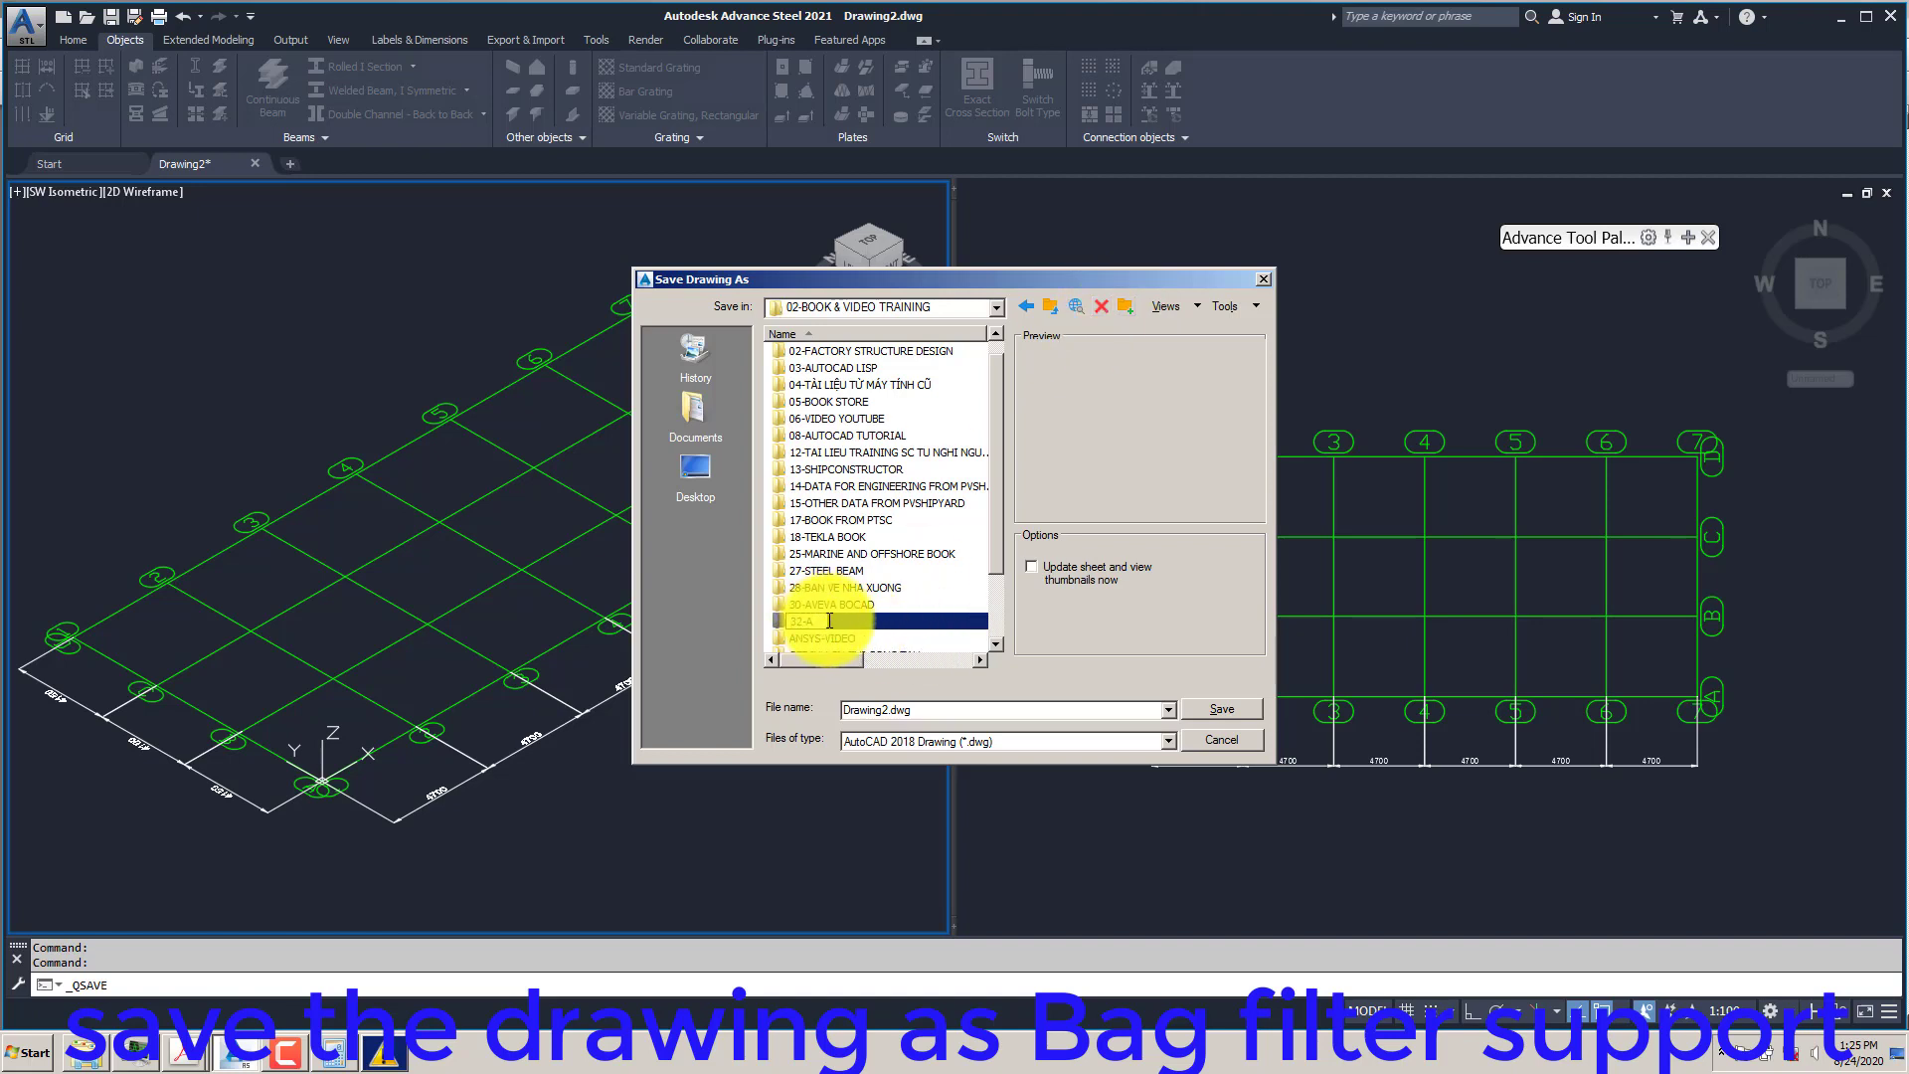
{"action": "type", "text": "DVANCE STEEL 2021"}
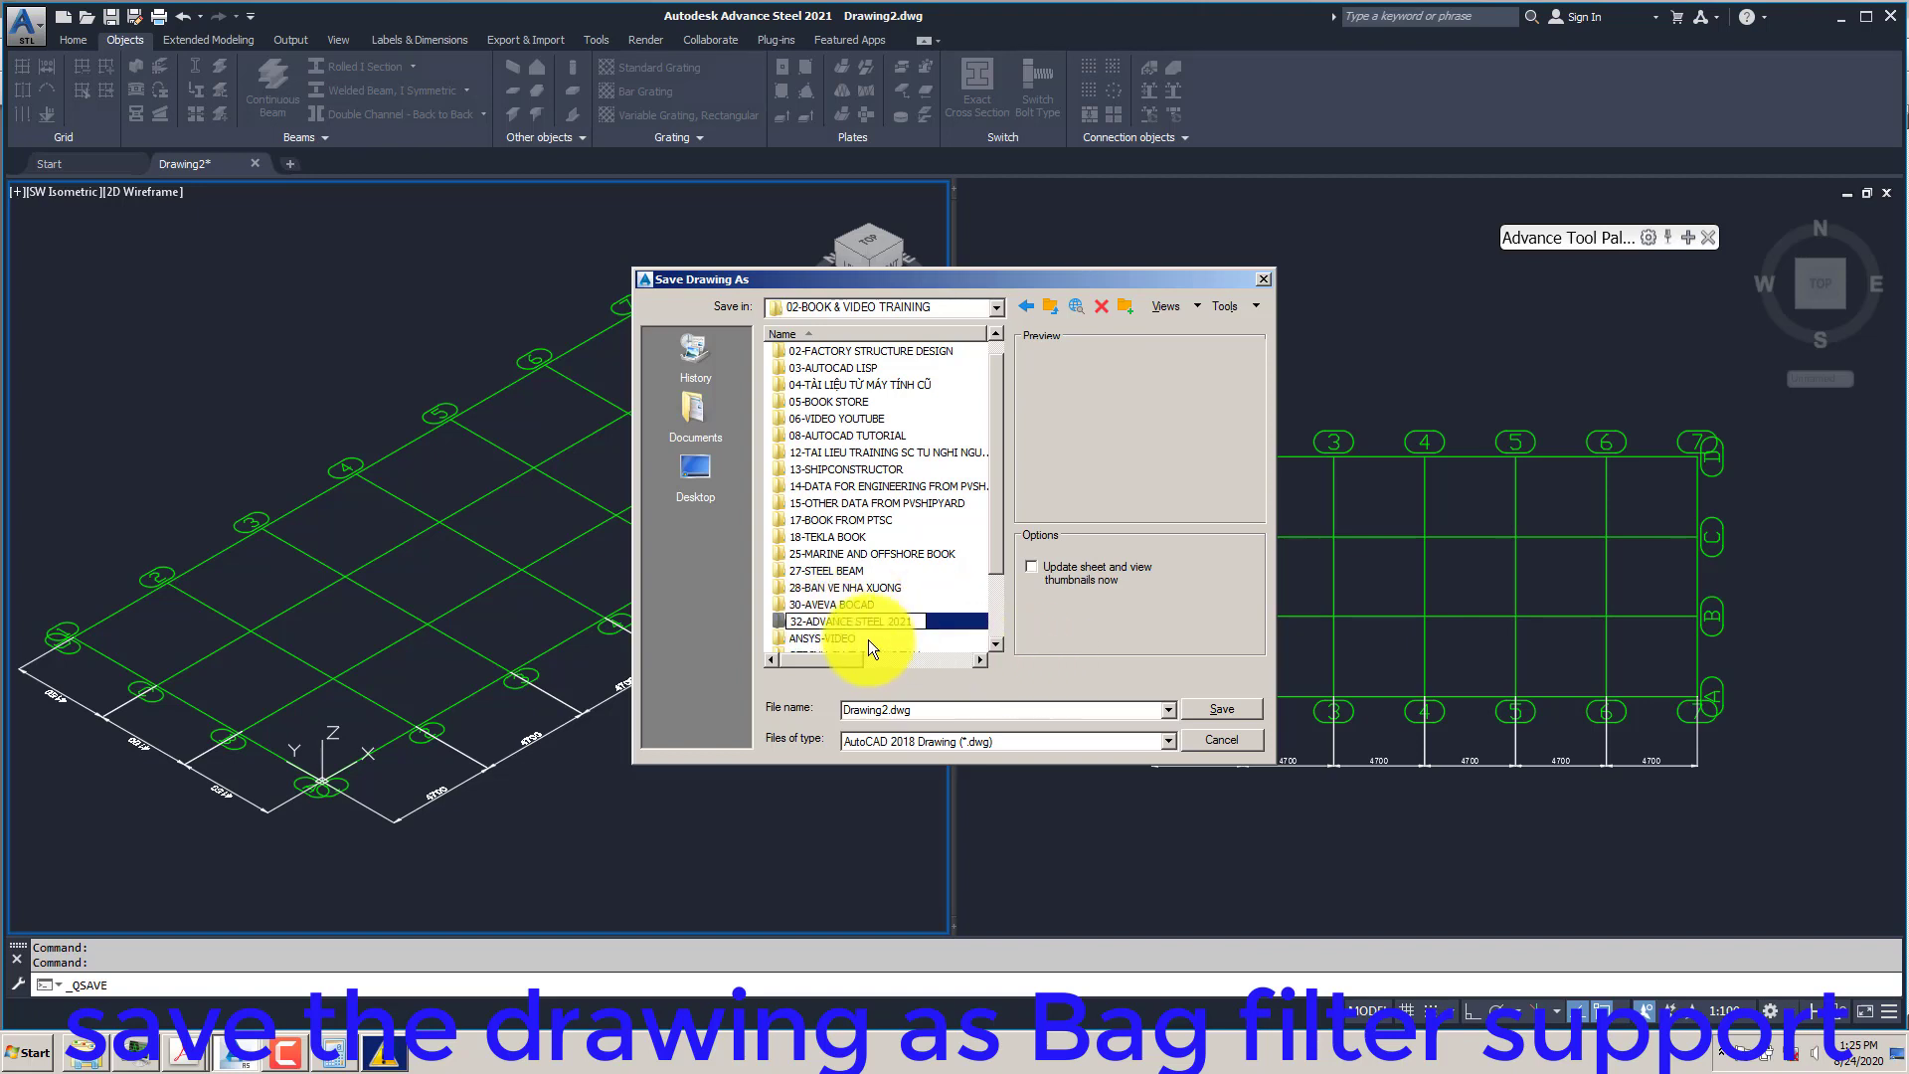
{"action": "key", "text": "Return"}
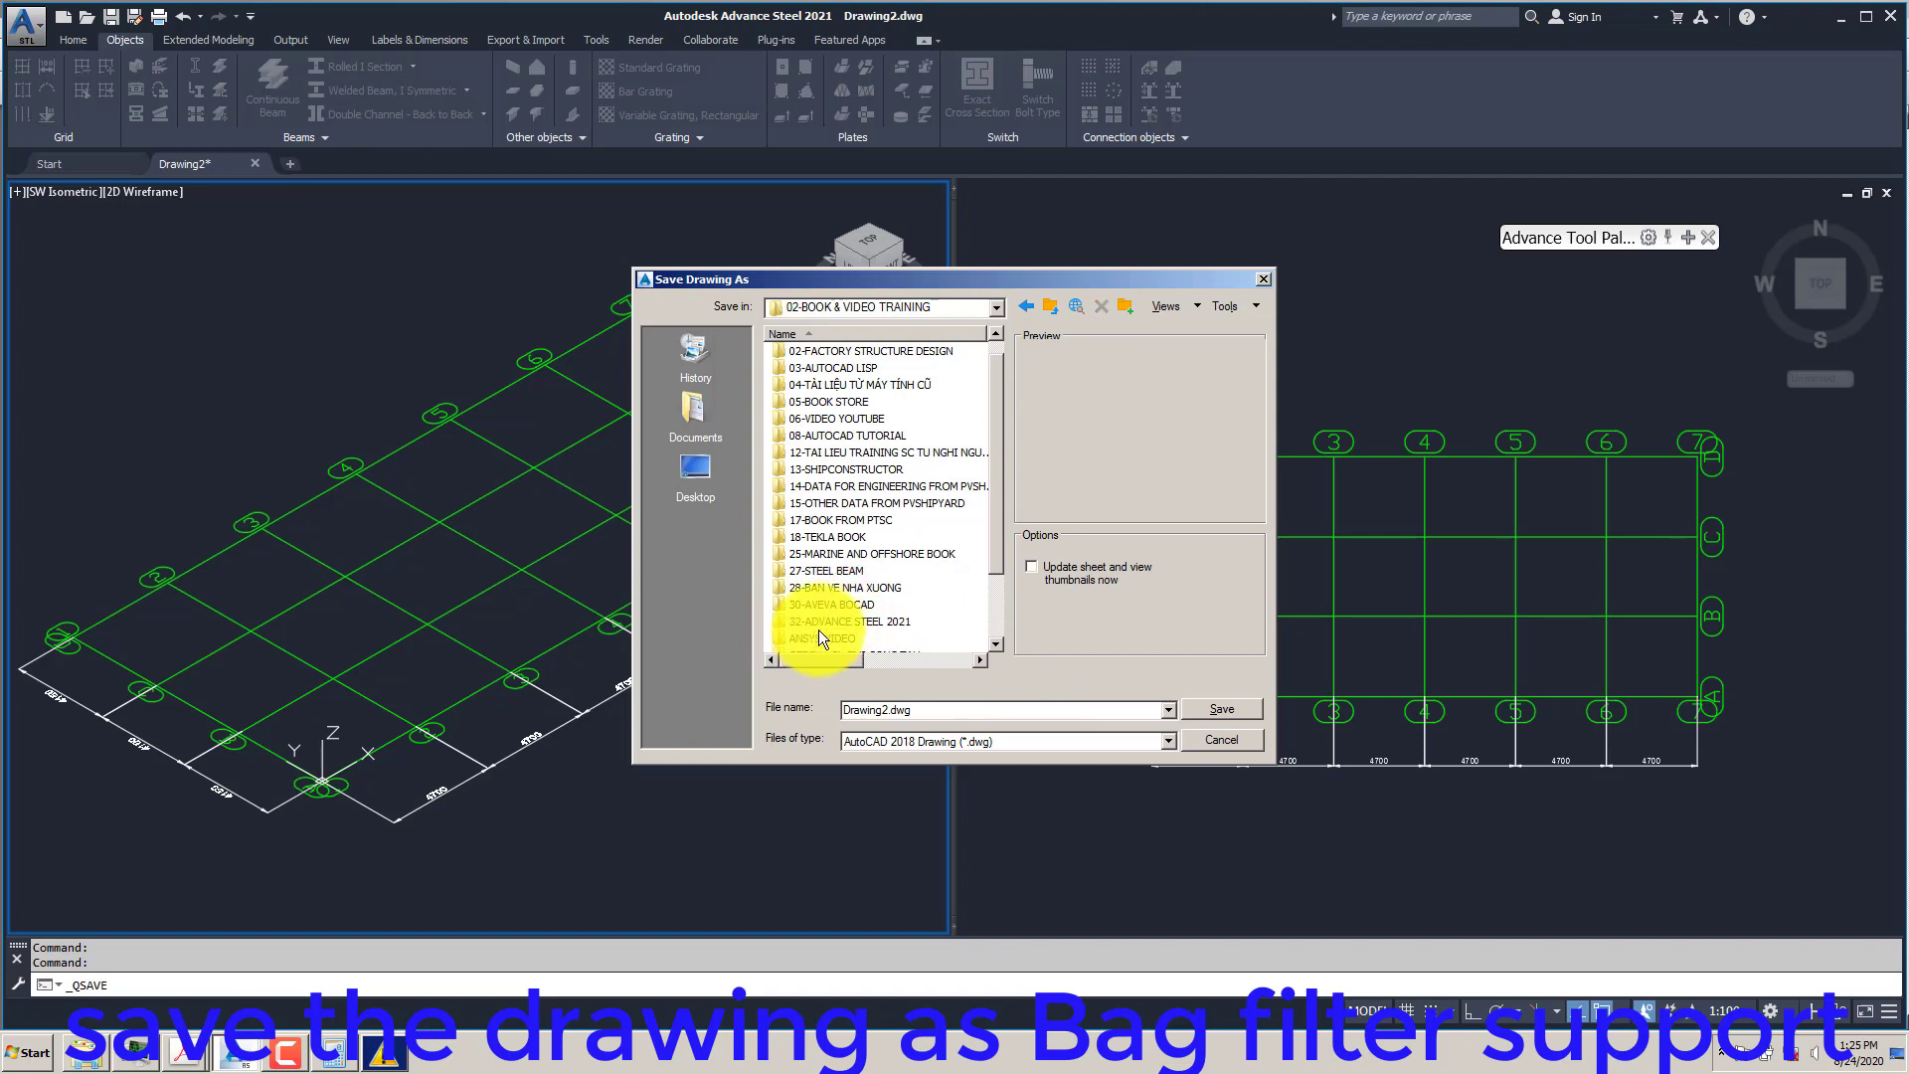
- Save the drawing as BAG FILTER SUPPORT in the 32-ADVANCE STEEL 2021 folder
{"action": "double_click", "coordinate": [823, 622]}
{"action": "double_click", "coordinate": [930, 709]}
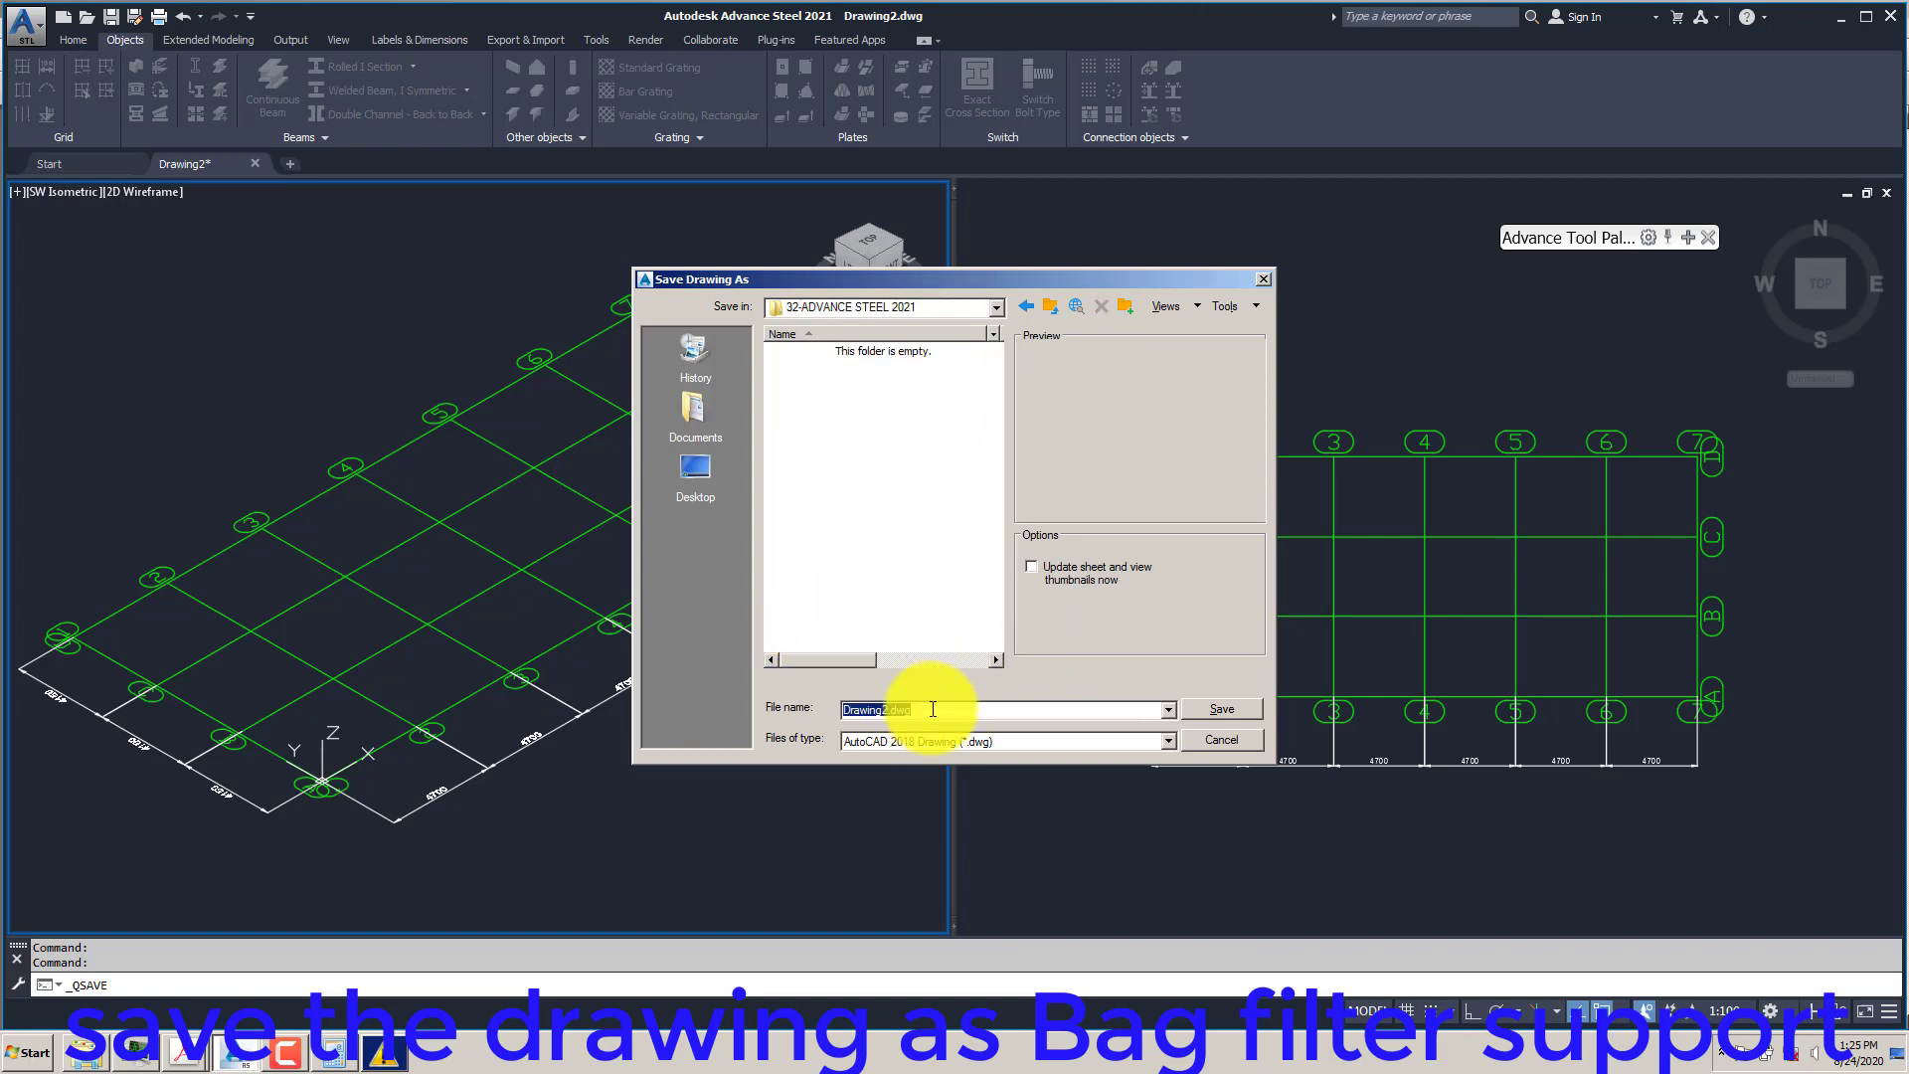
{"action": "type", "text": "G"}
{"action": "type", "text": "AG"}
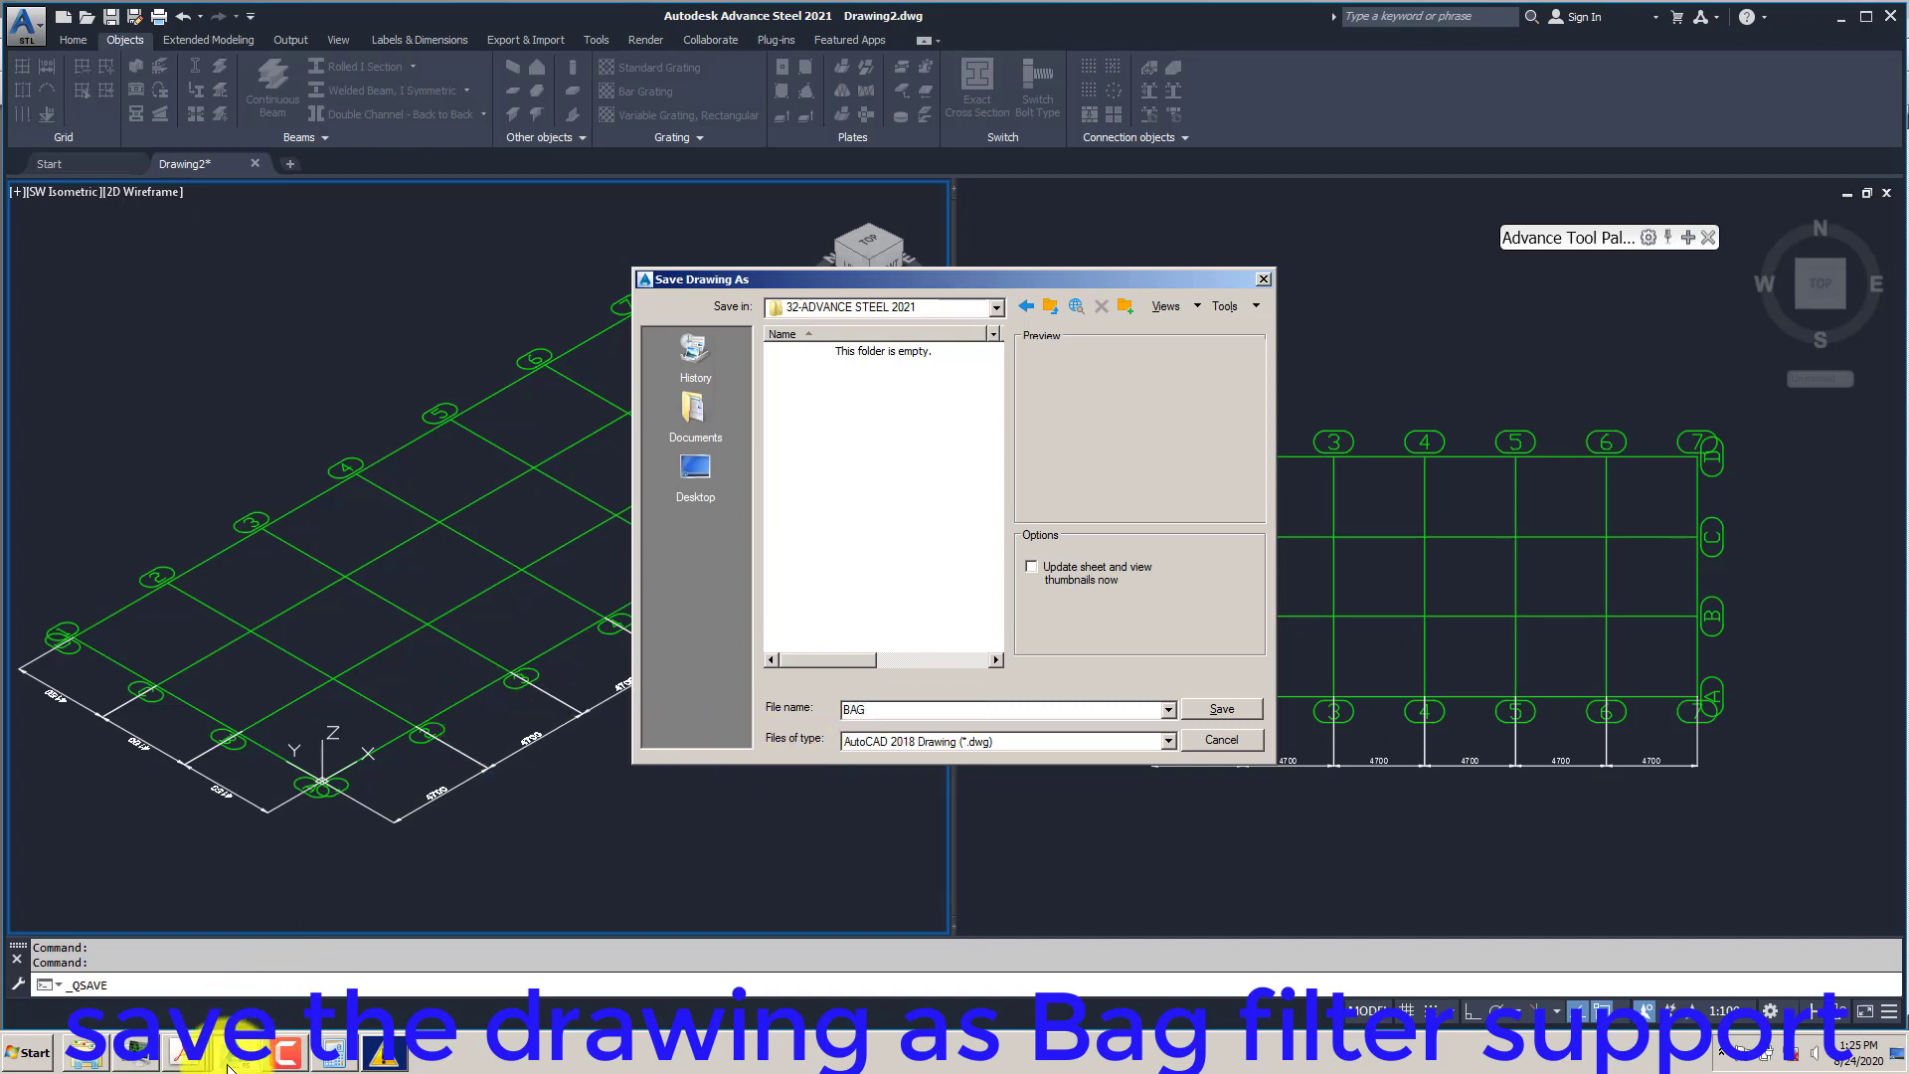
{"action": "left_click", "coordinate": [177, 1050]}
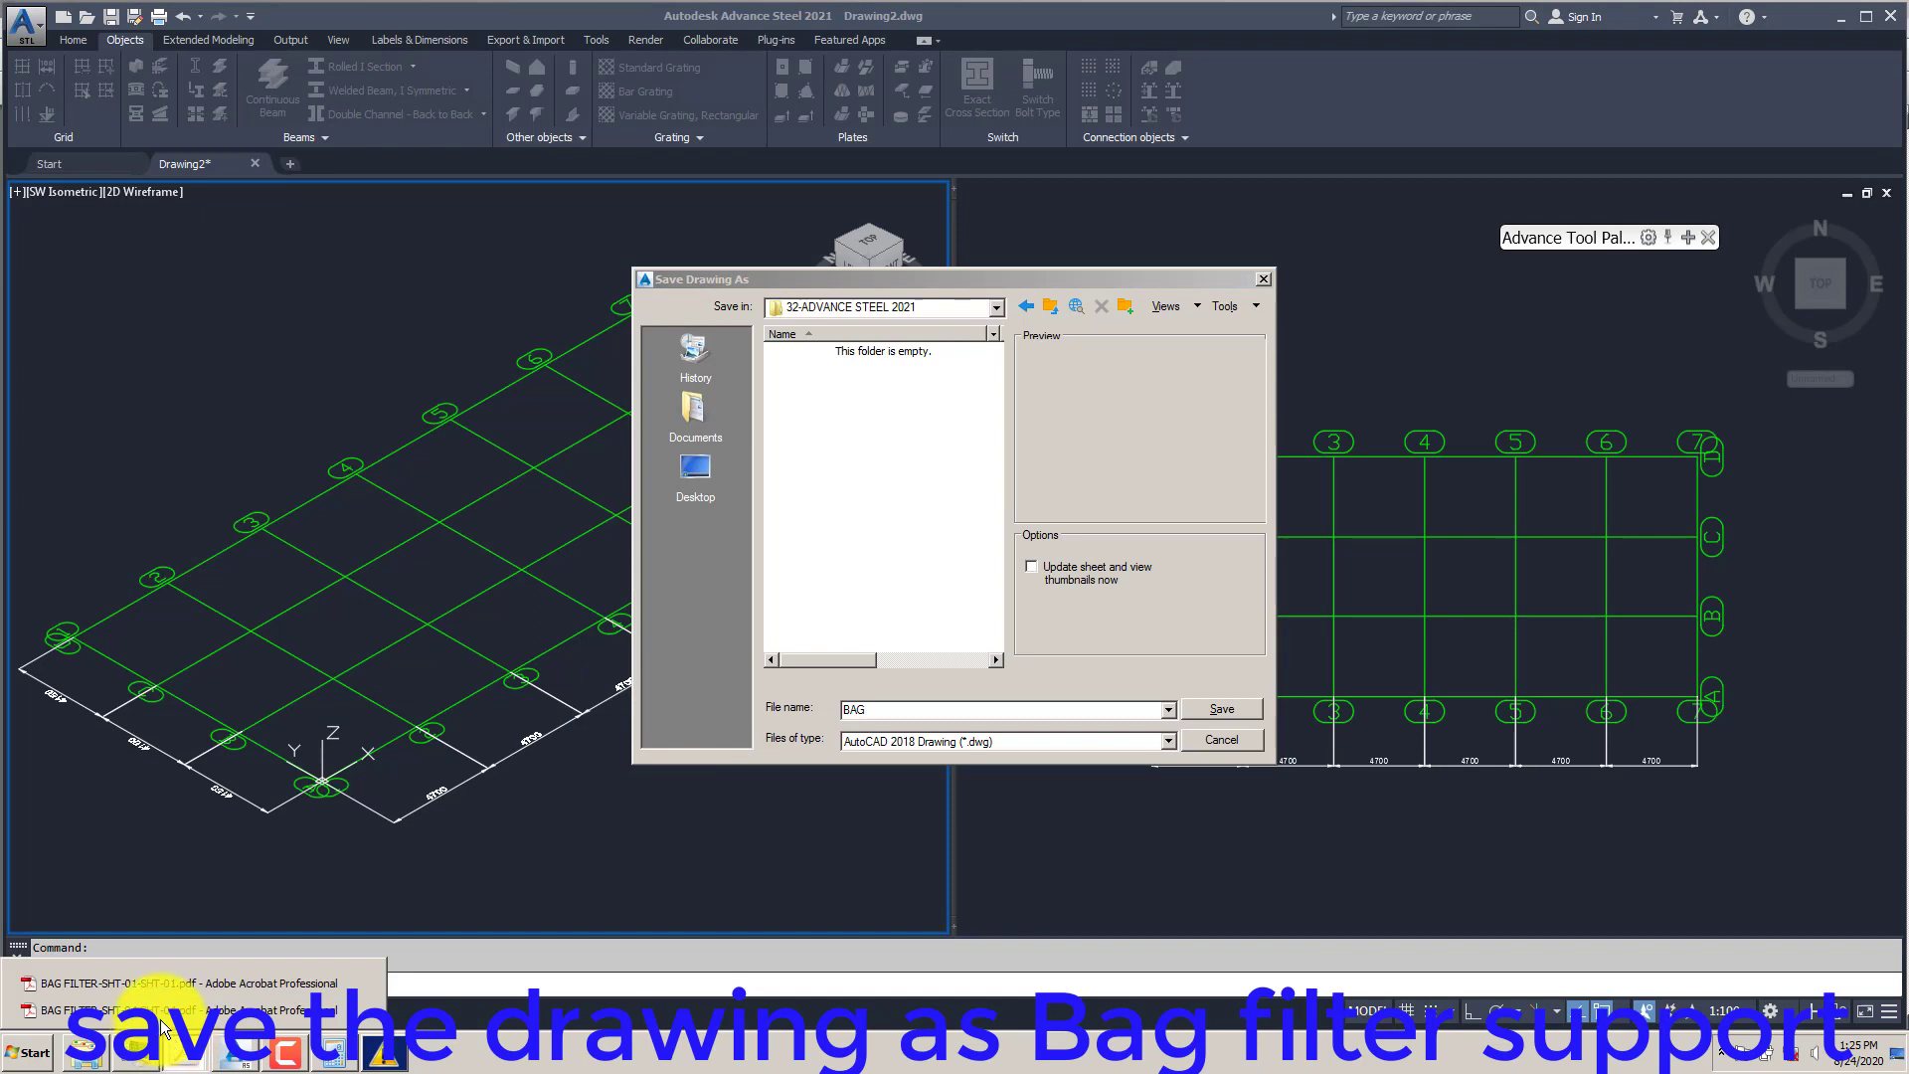
{"action": "left_click", "coordinate": [917, 711]}
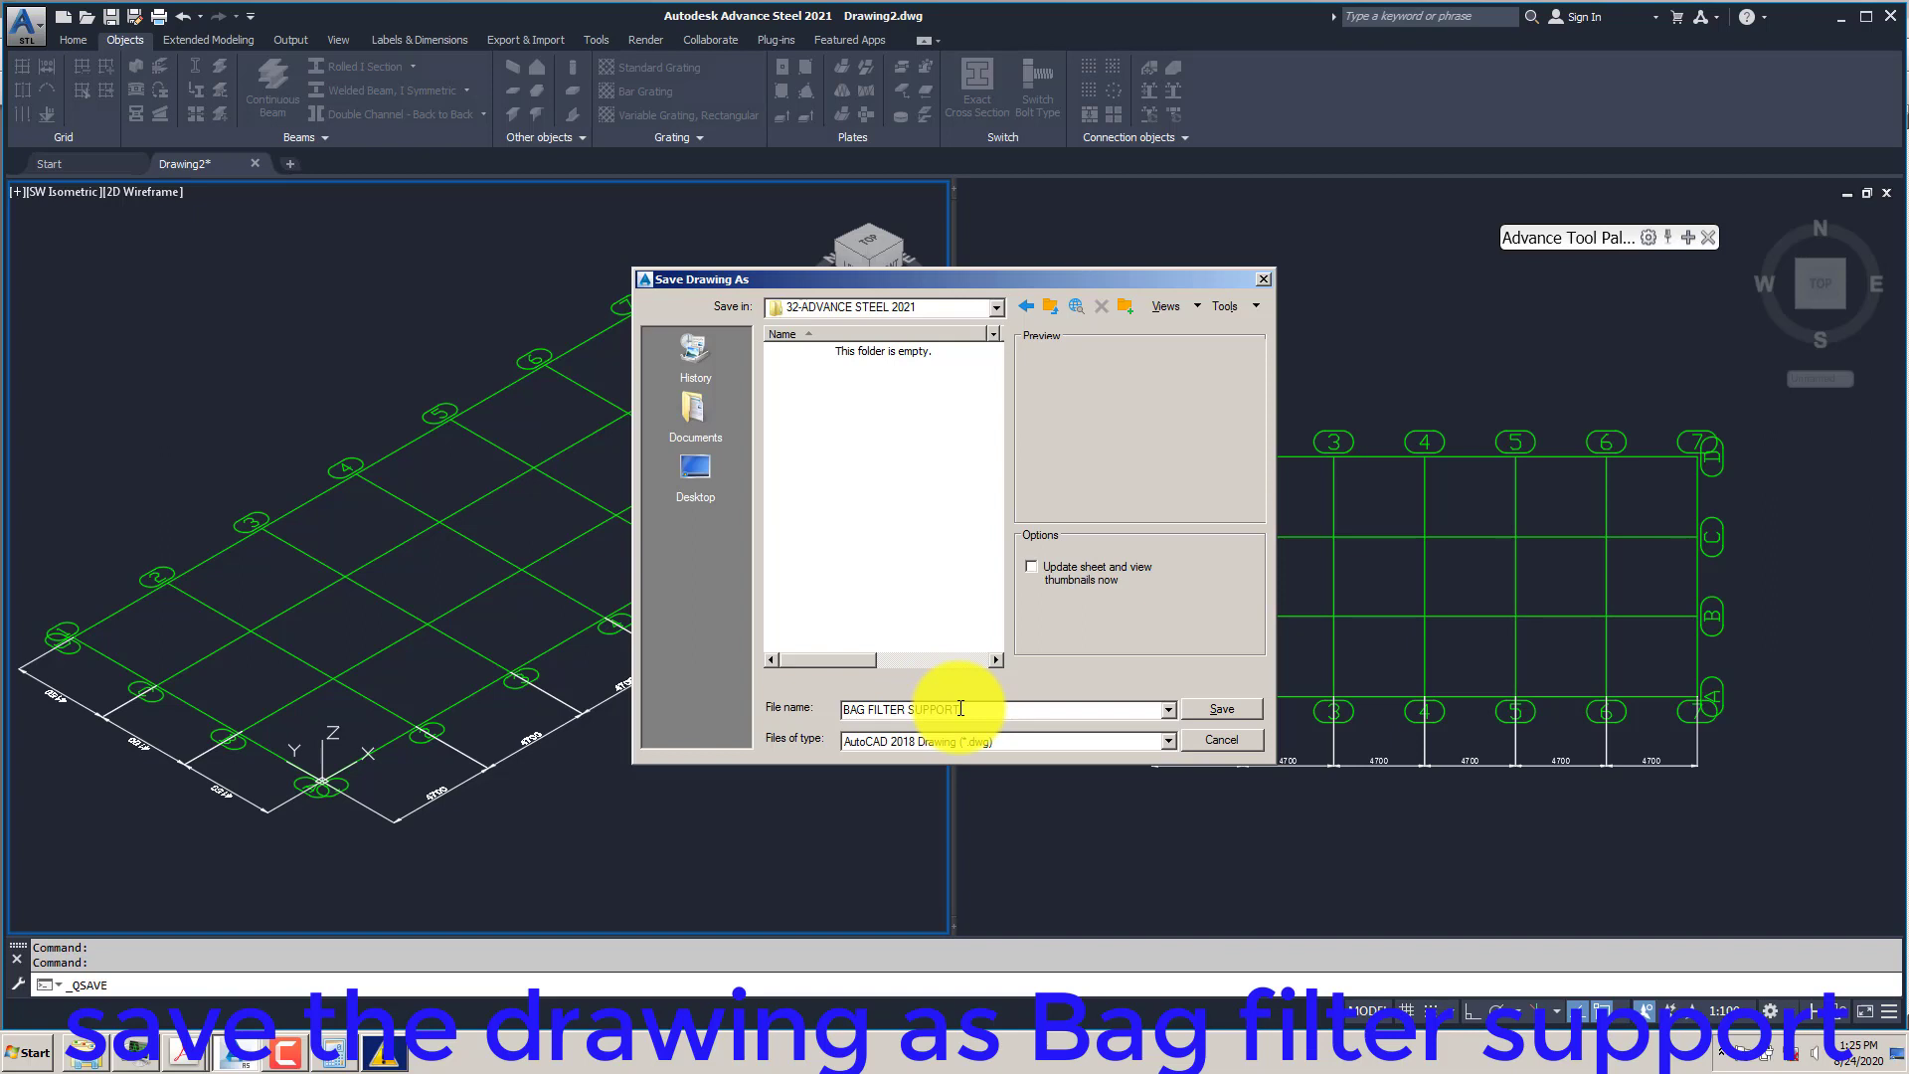
{"action": "key", "text": "Return"}
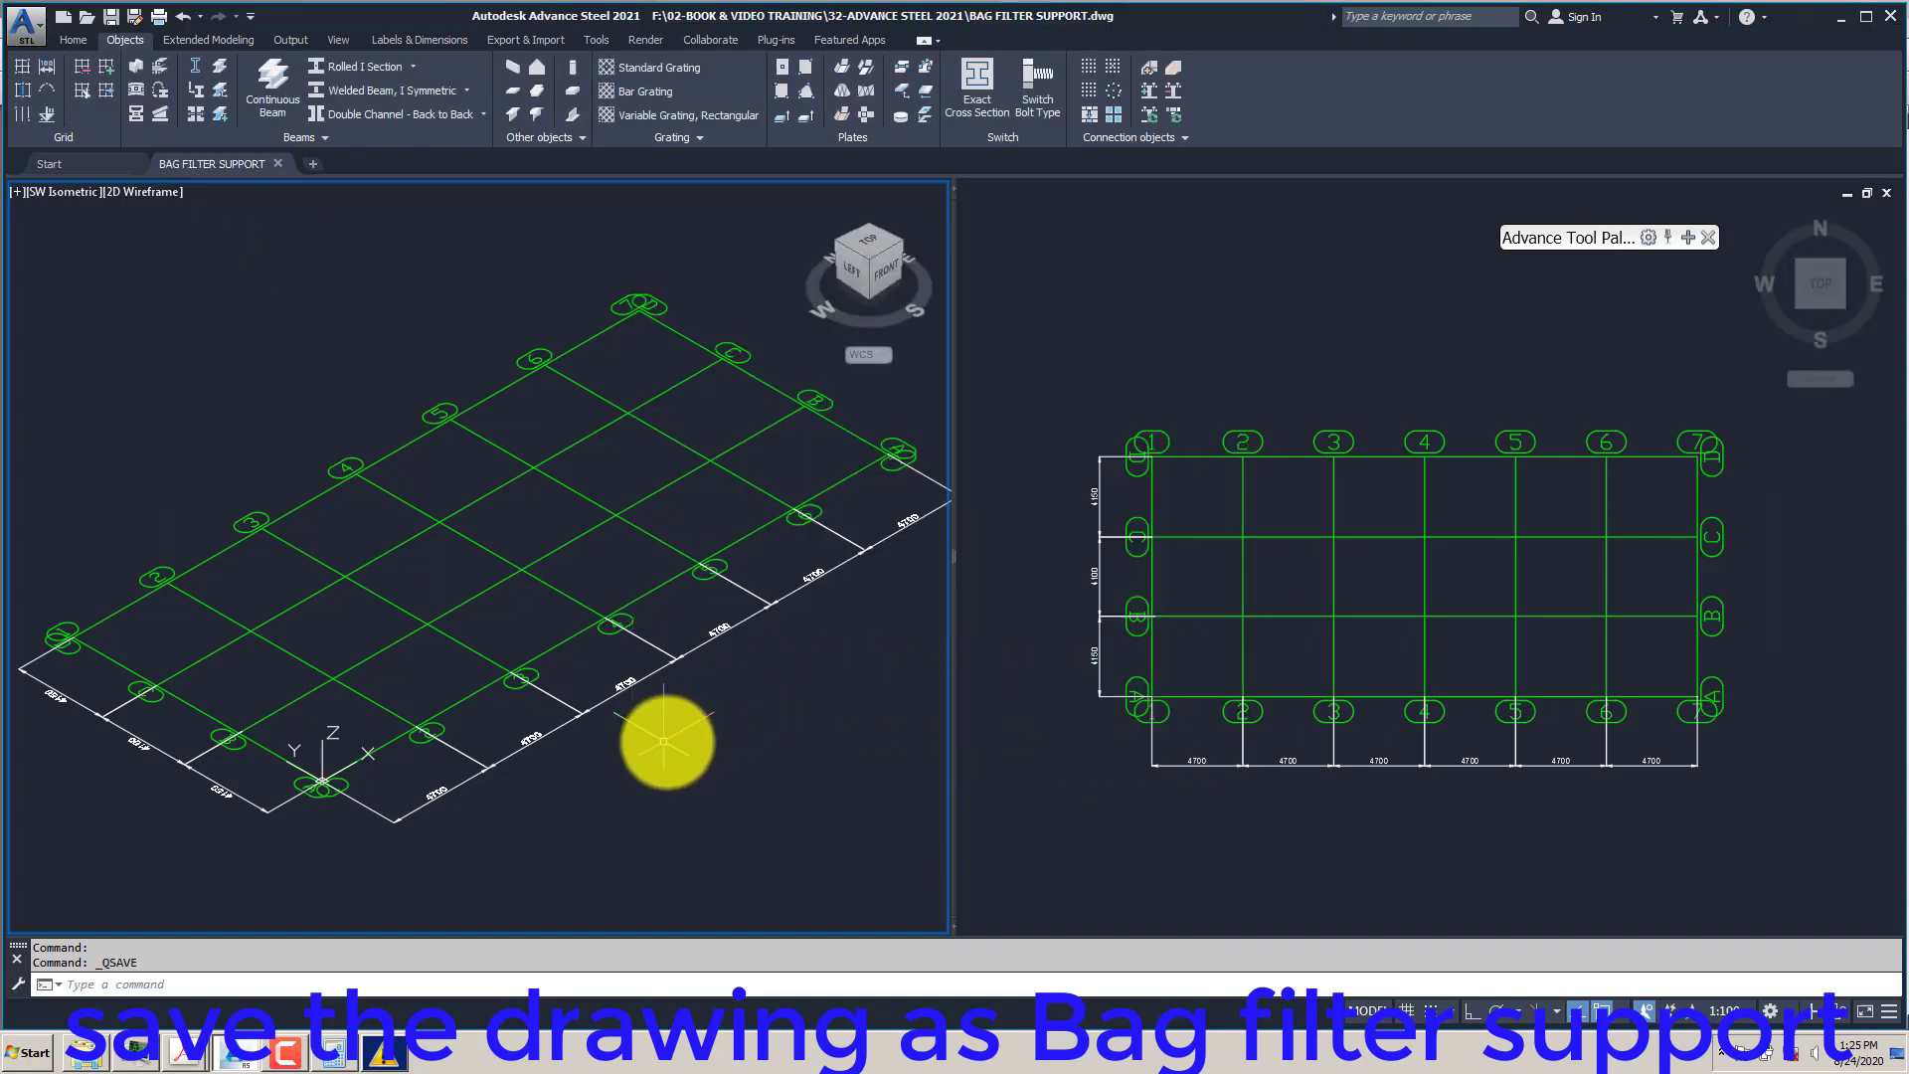
- Open the Project Explorer for the saved bag filter support model
{"action": "middle_click_drag", "start_coordinate": [660, 746], "coordinate": [567, 707]}
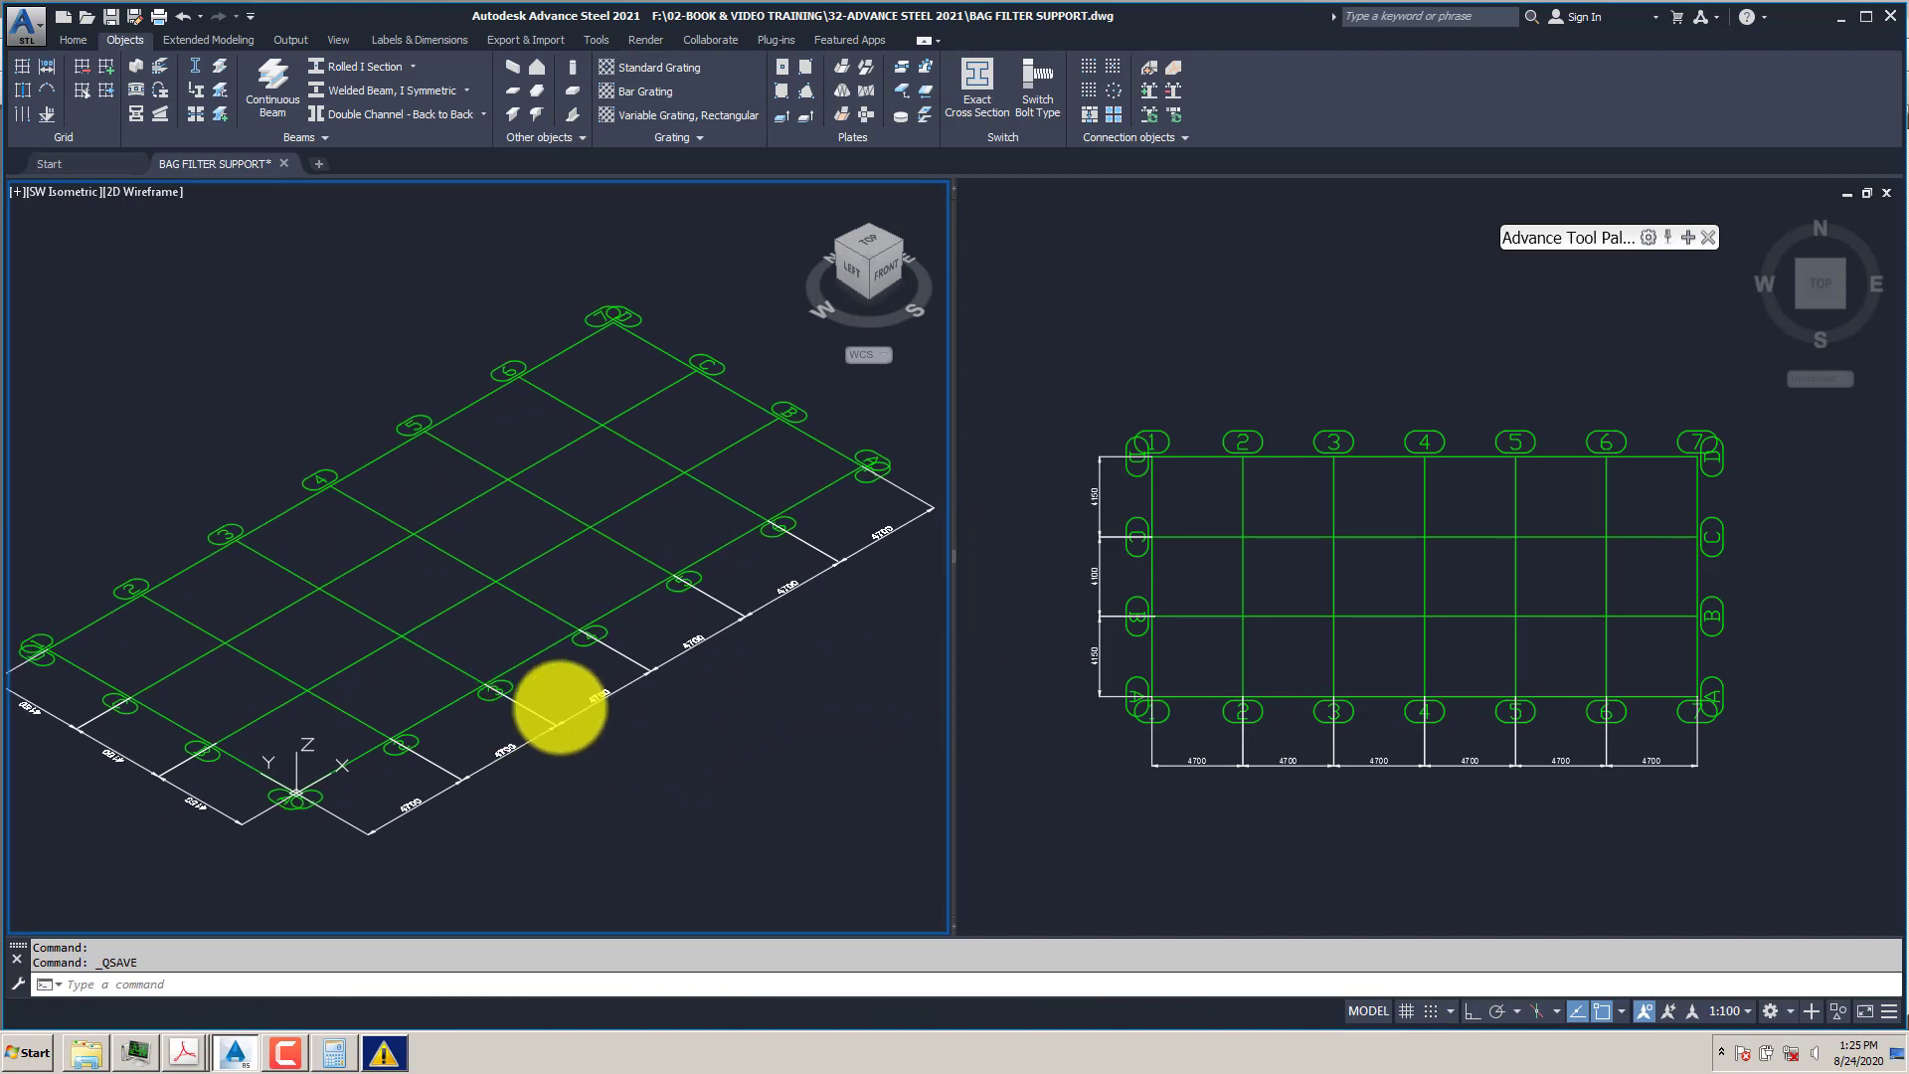
{"action": "left_click", "coordinate": [80, 45]}
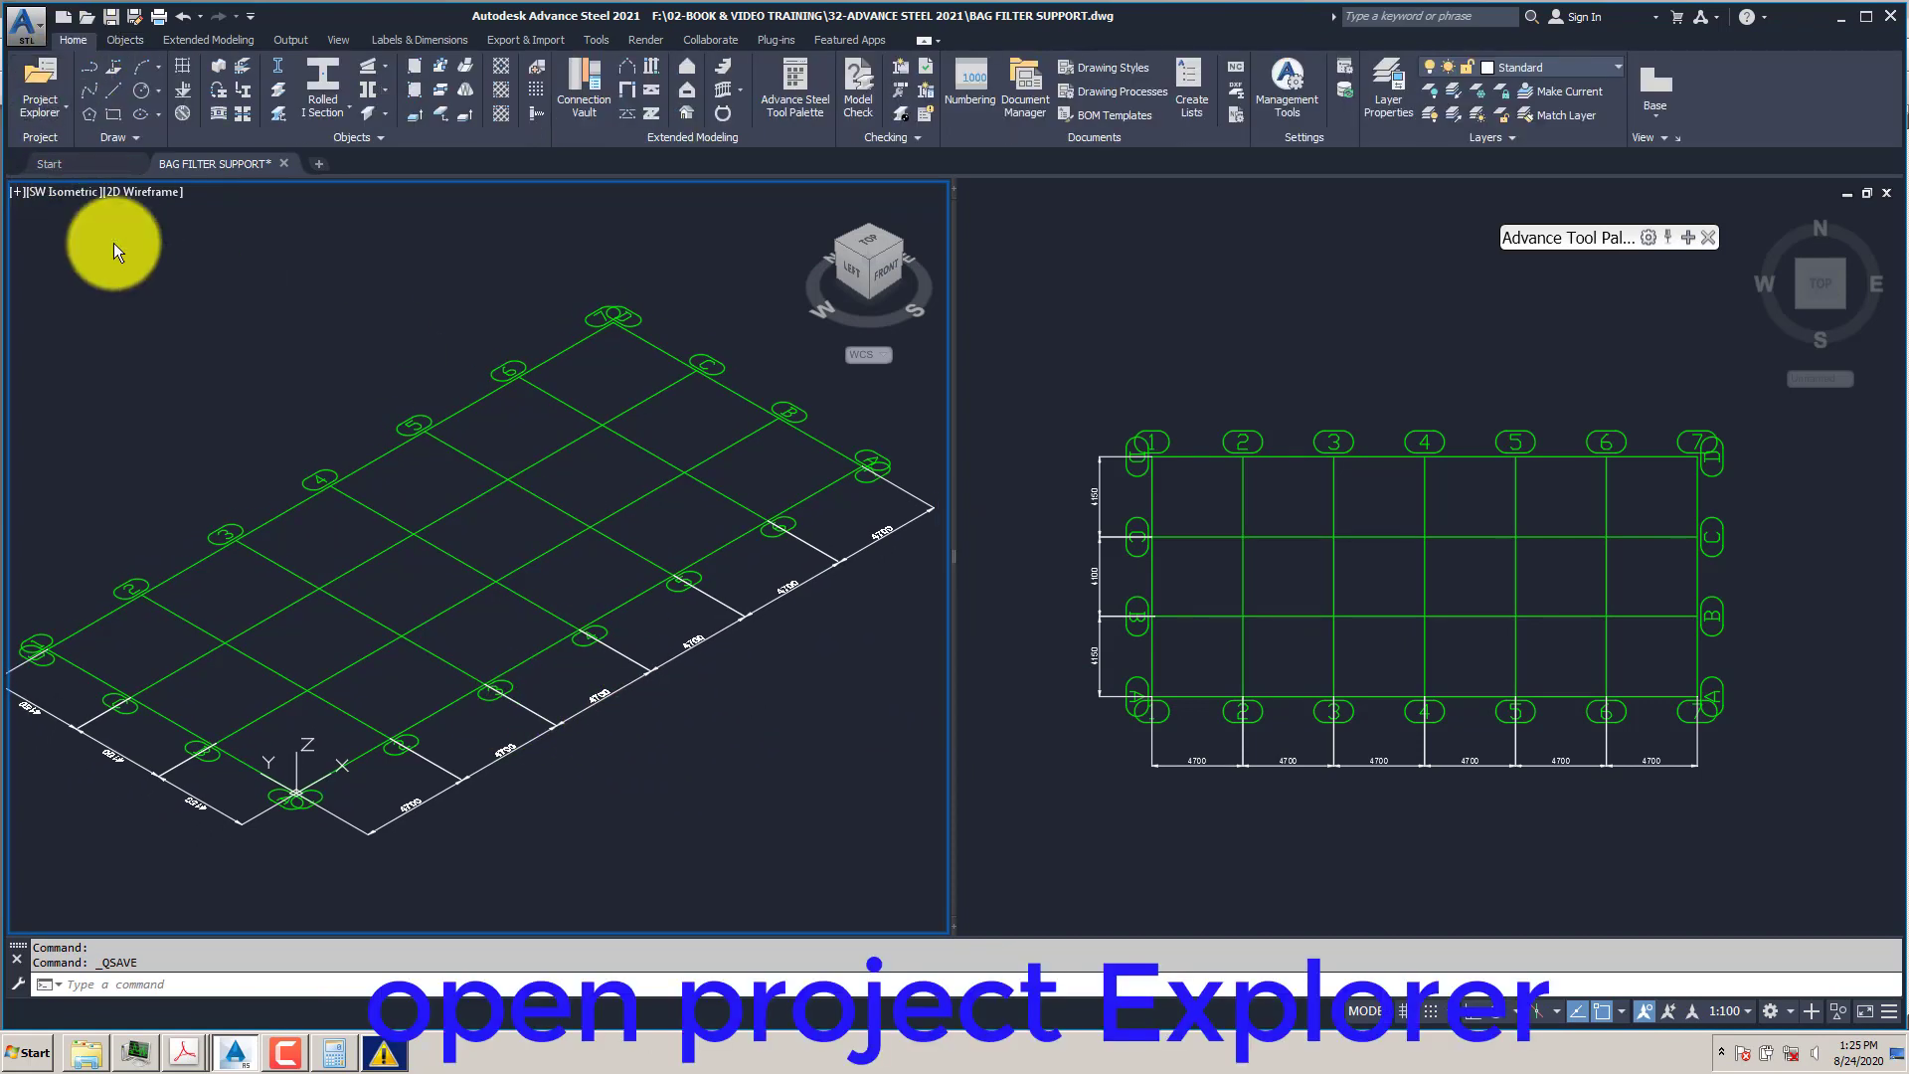
{"action": "middle_click_drag", "start_coordinate": [354, 554], "coordinate": [407, 537]}
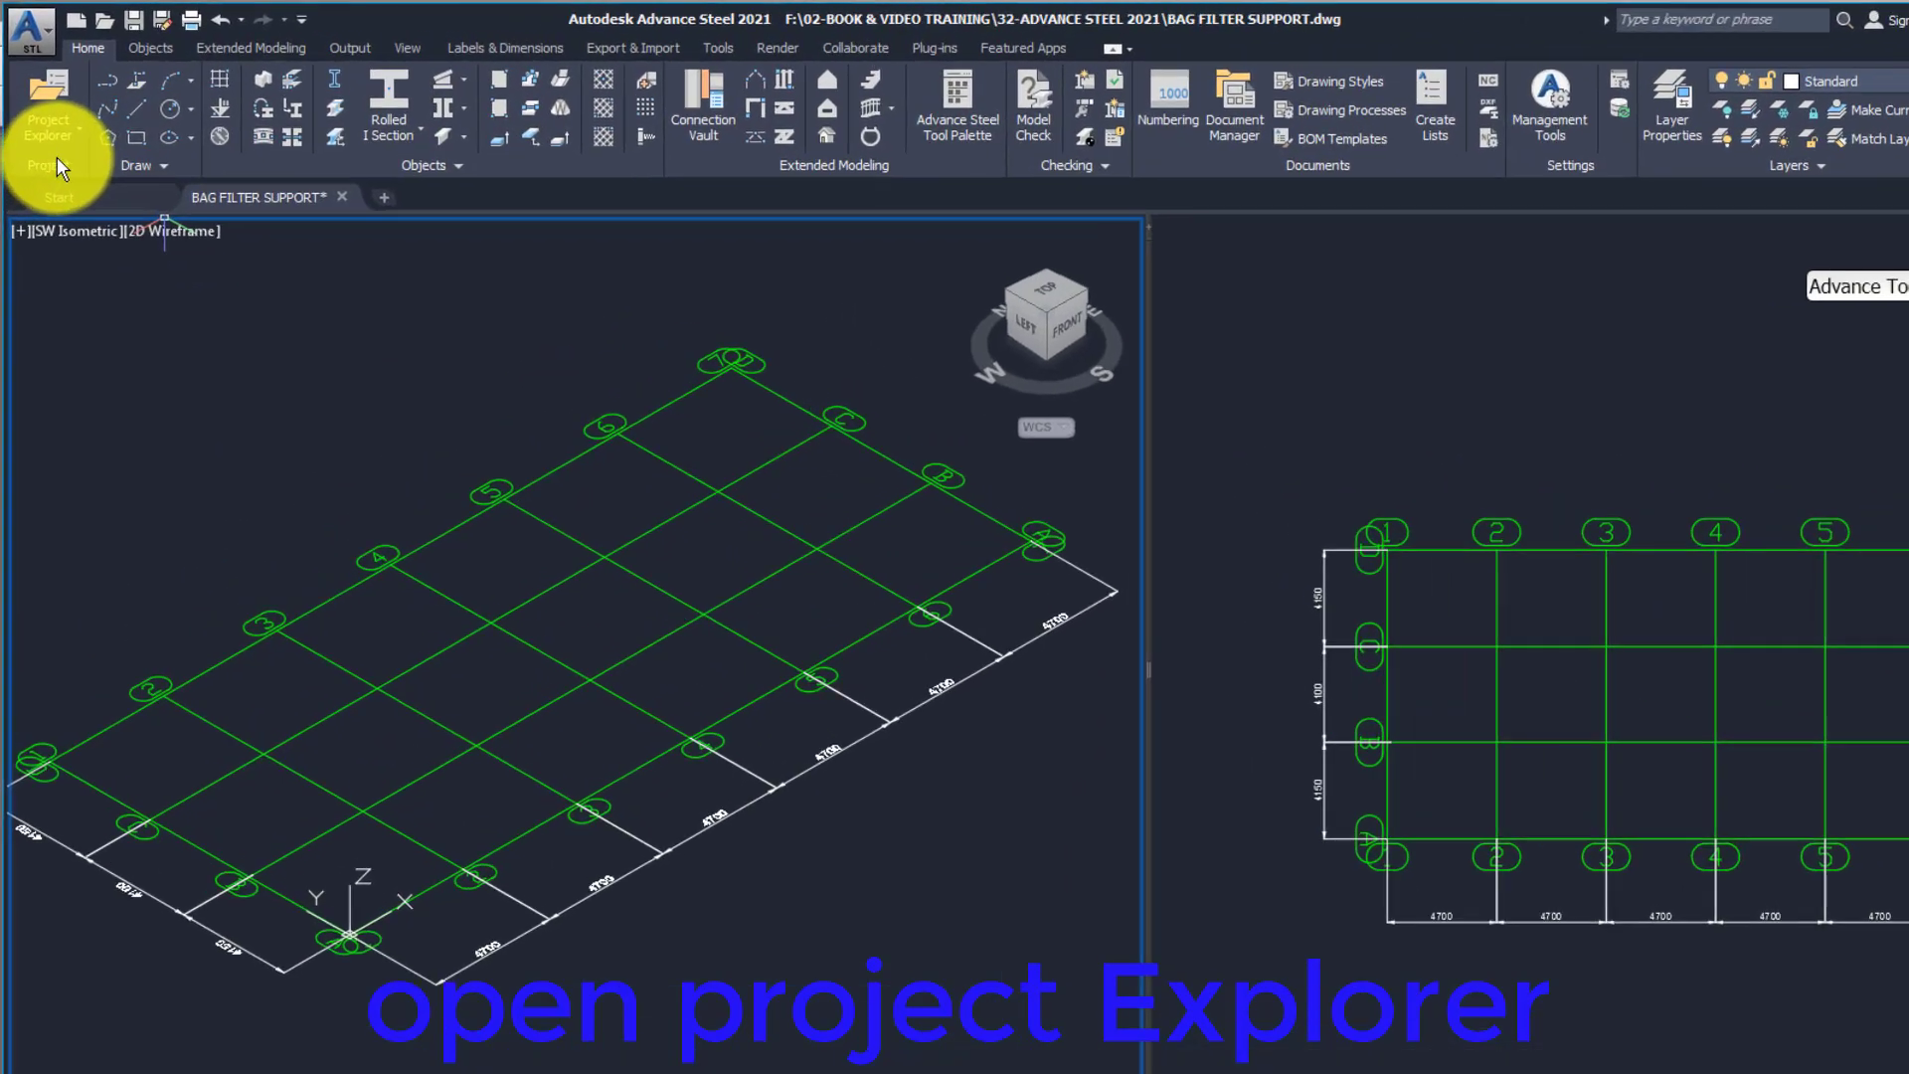
{"action": "left_click", "coordinate": [63, 141]}
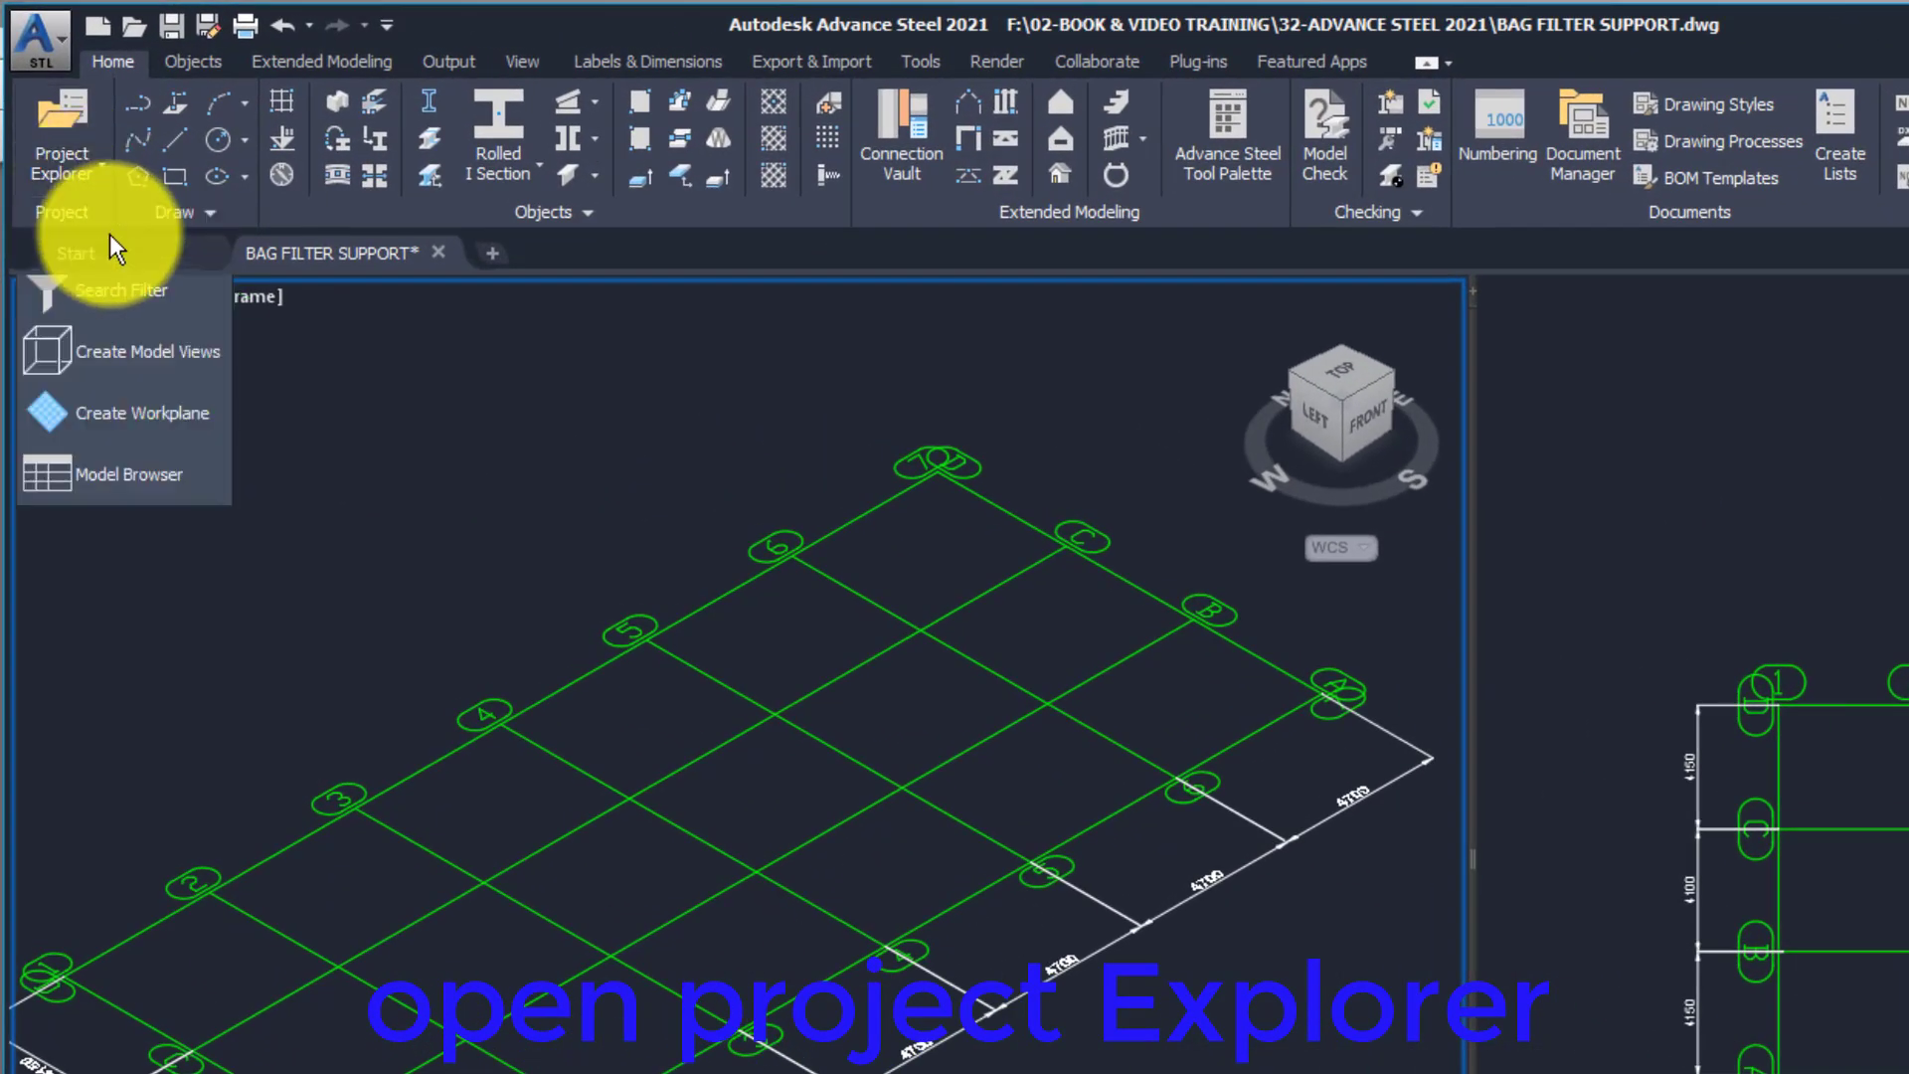
{"action": "left_click", "coordinate": [109, 235]}
{"action": "mouse_move", "coordinate": [237, 104]}
{"action": "left_mouse_down"}
{"action": "mouse_move", "coordinate": [226, 354]}
{"action": "mouse_move", "coordinate": [191, 414]}
{"action": "left_mouse_up"}
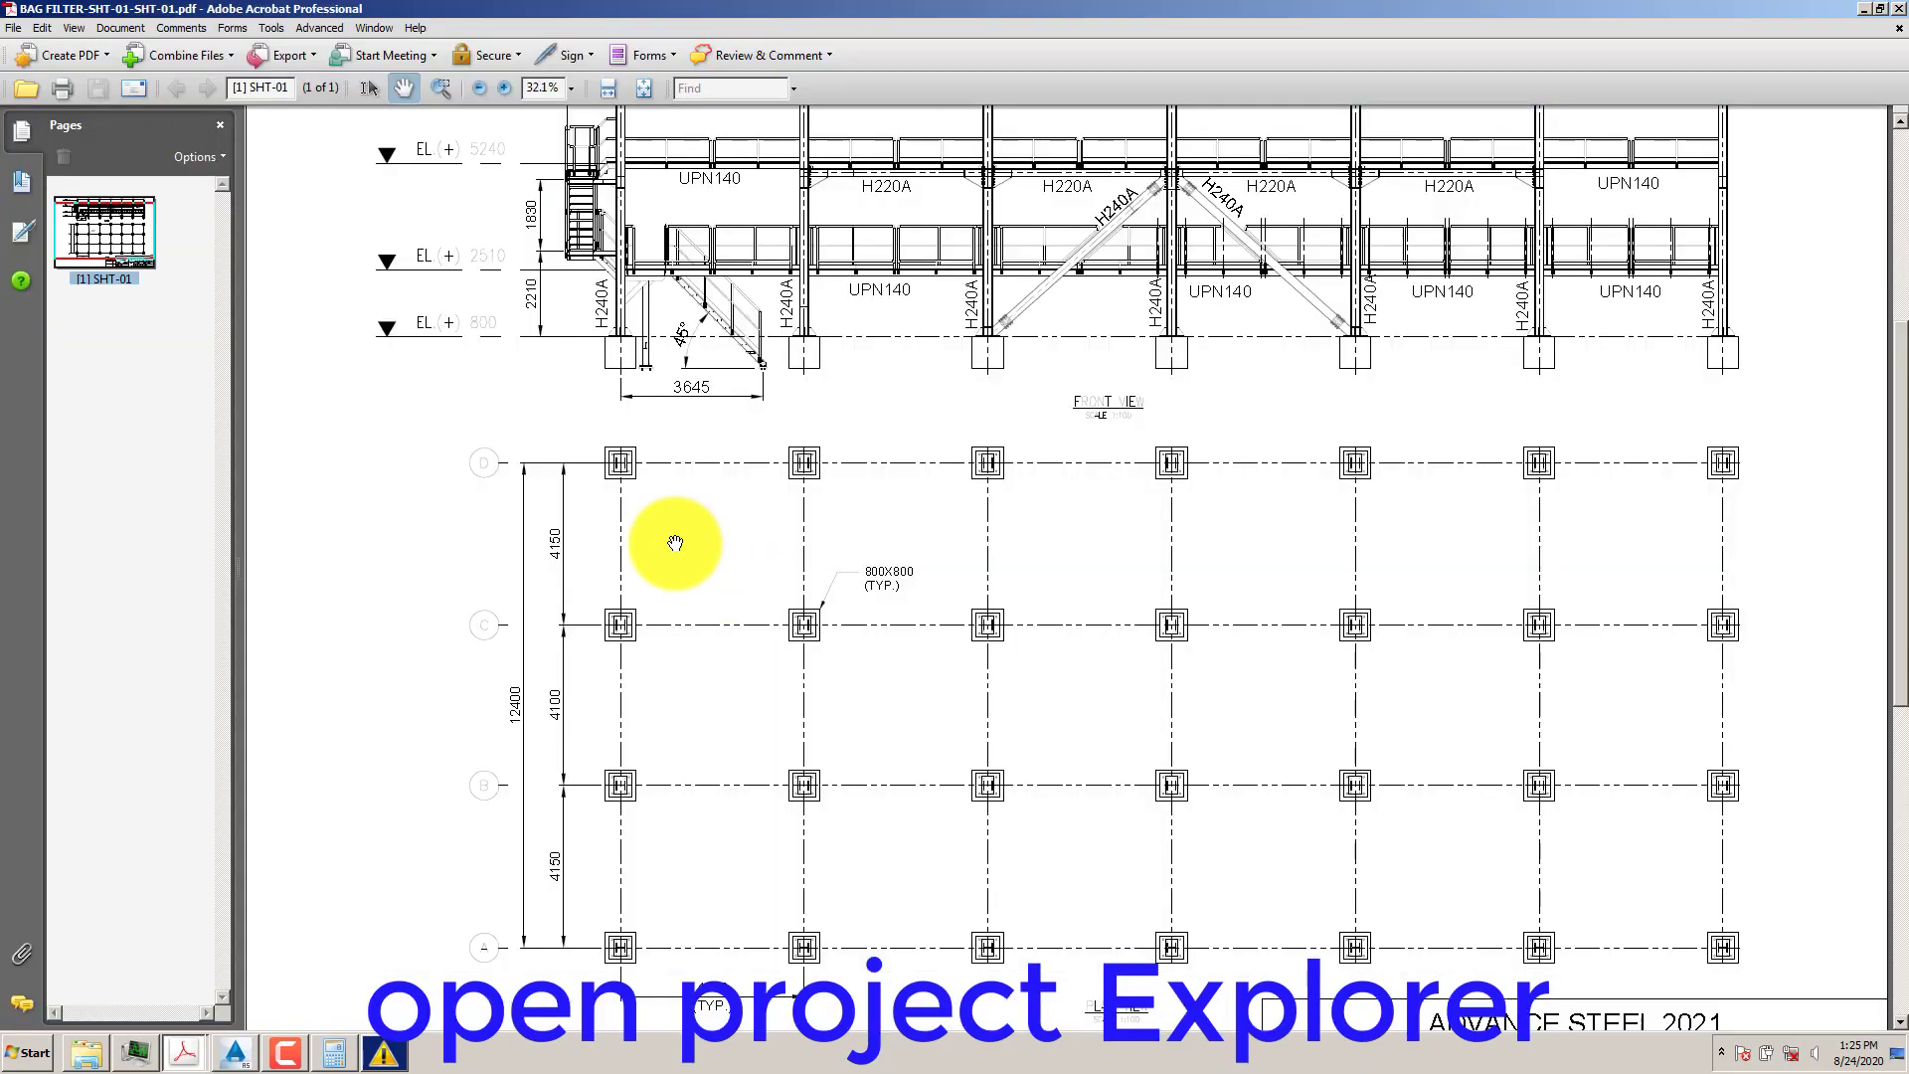
- Check the front view elevations in the BAG FILTER-SHT-01 PDF and create a level above named EL. (+) 0.00 at altitude 0.00
{"action": "scroll", "coordinate": [679, 779], "scroll_direction": "up", "scroll_amount": 2}
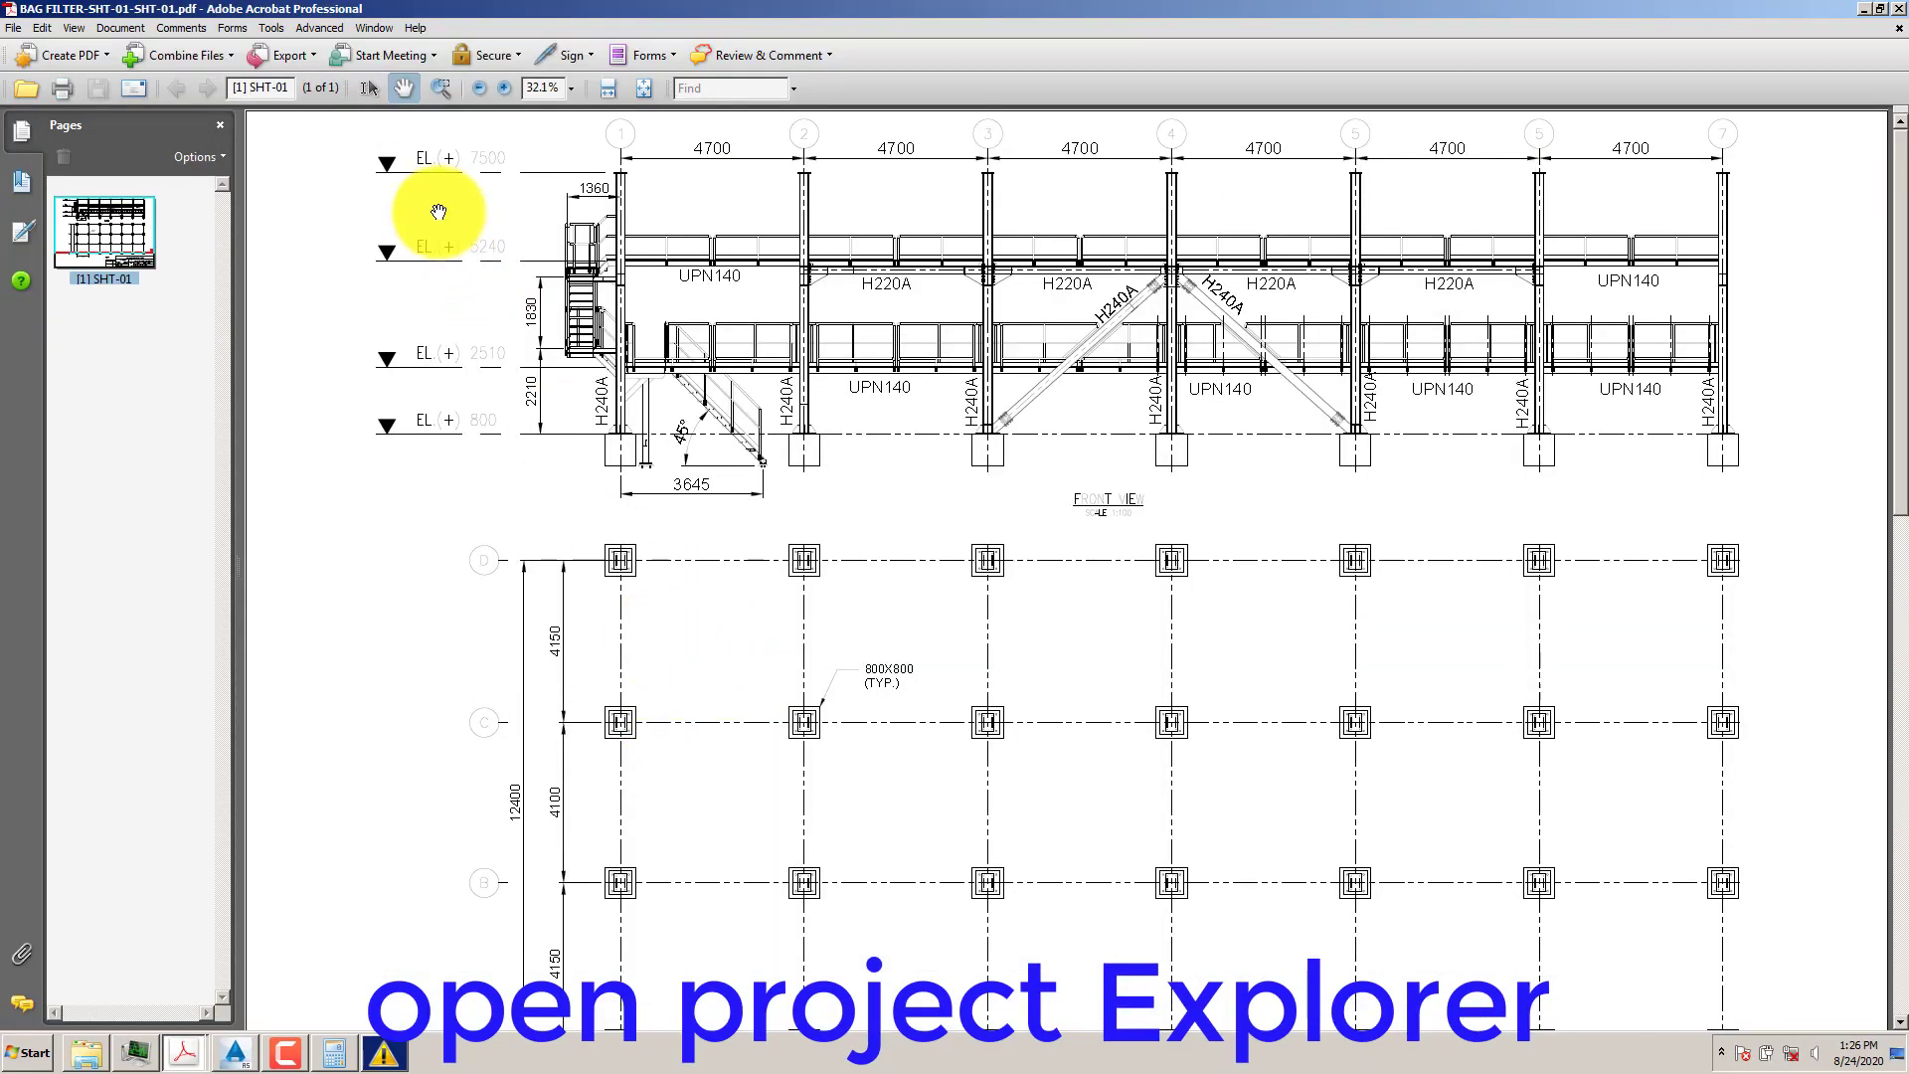
{"action": "scroll", "coordinate": [427, 205], "scroll_direction": "up", "scroll_amount": 2, "text": "ctrl"}
{"action": "mouse_move", "coordinate": [427, 205]}
{"action": "left_mouse_down"}
{"action": "mouse_move", "coordinate": [576, 341]}
{"action": "mouse_move", "coordinate": [582, 382]}
{"action": "left_mouse_up"}
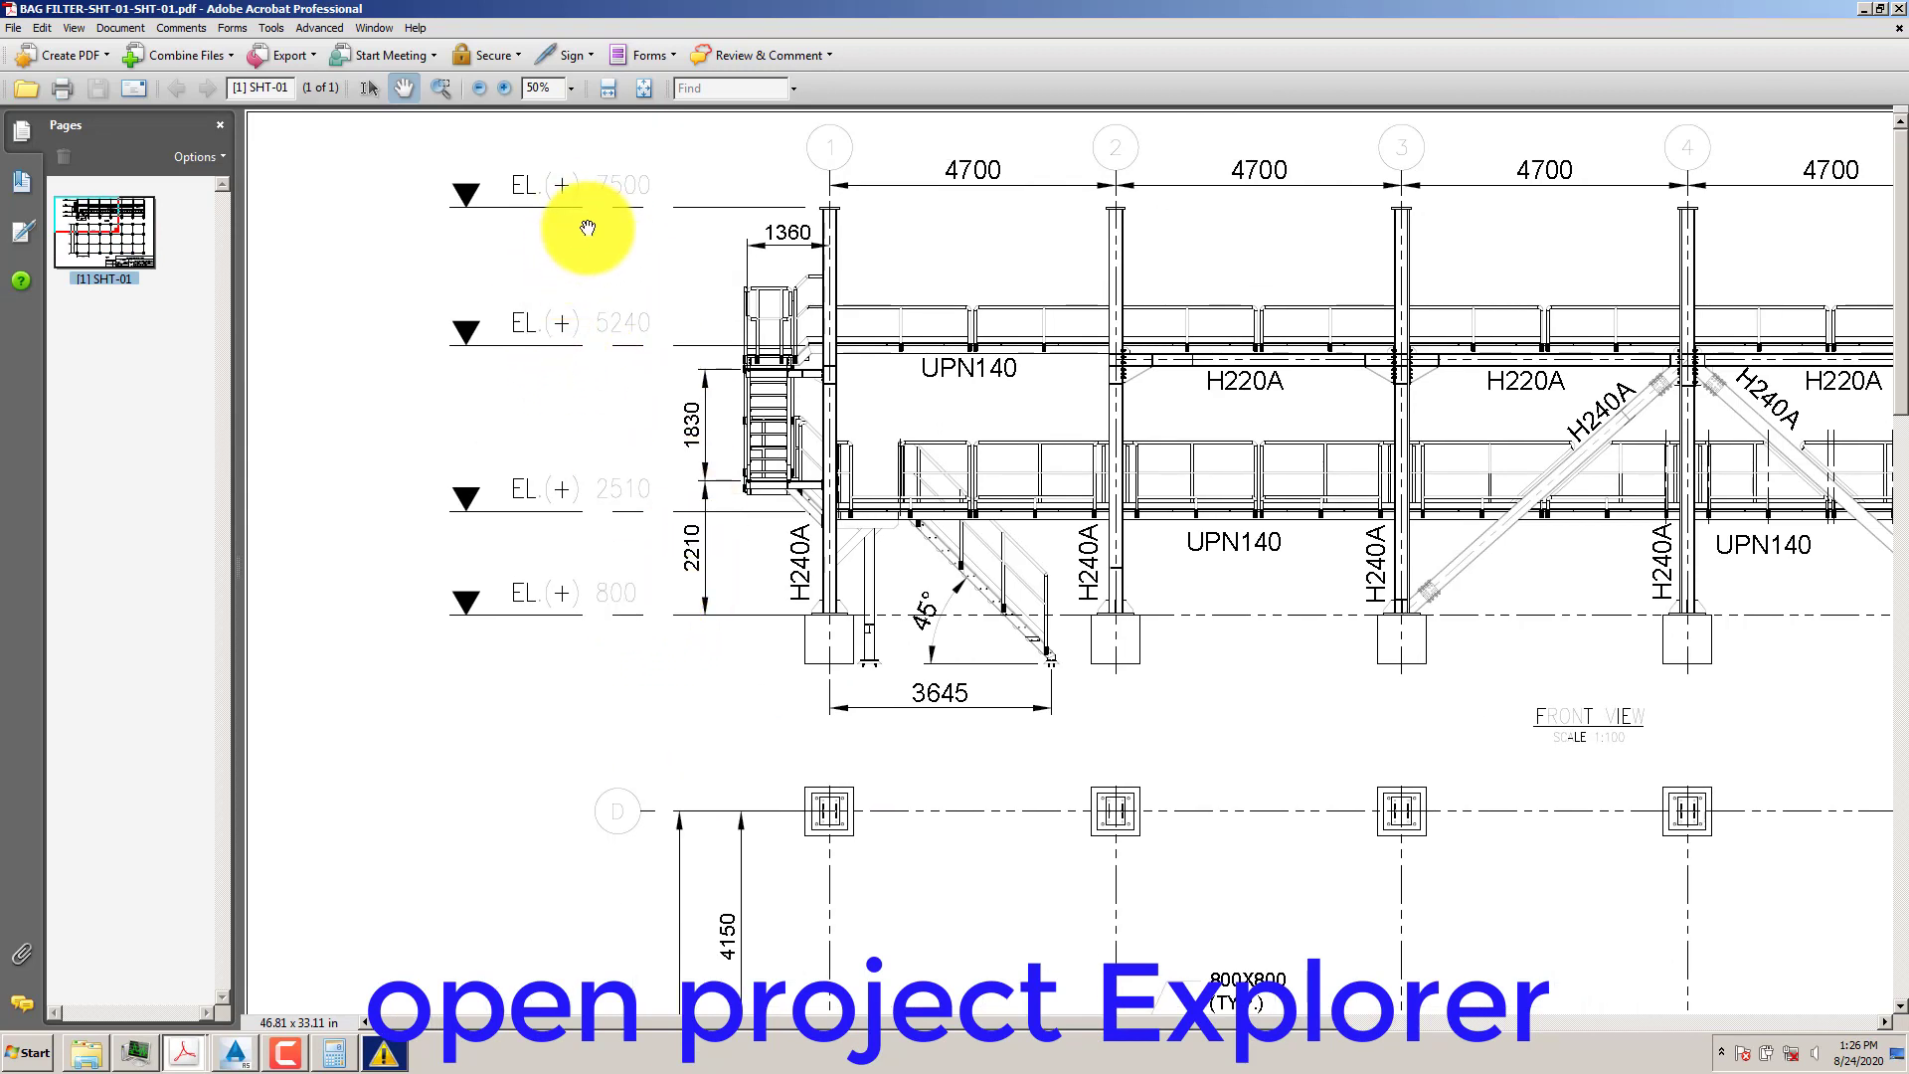
{"action": "left_click_drag", "start_coordinate": [784, 306], "coordinate": [725, 332]}
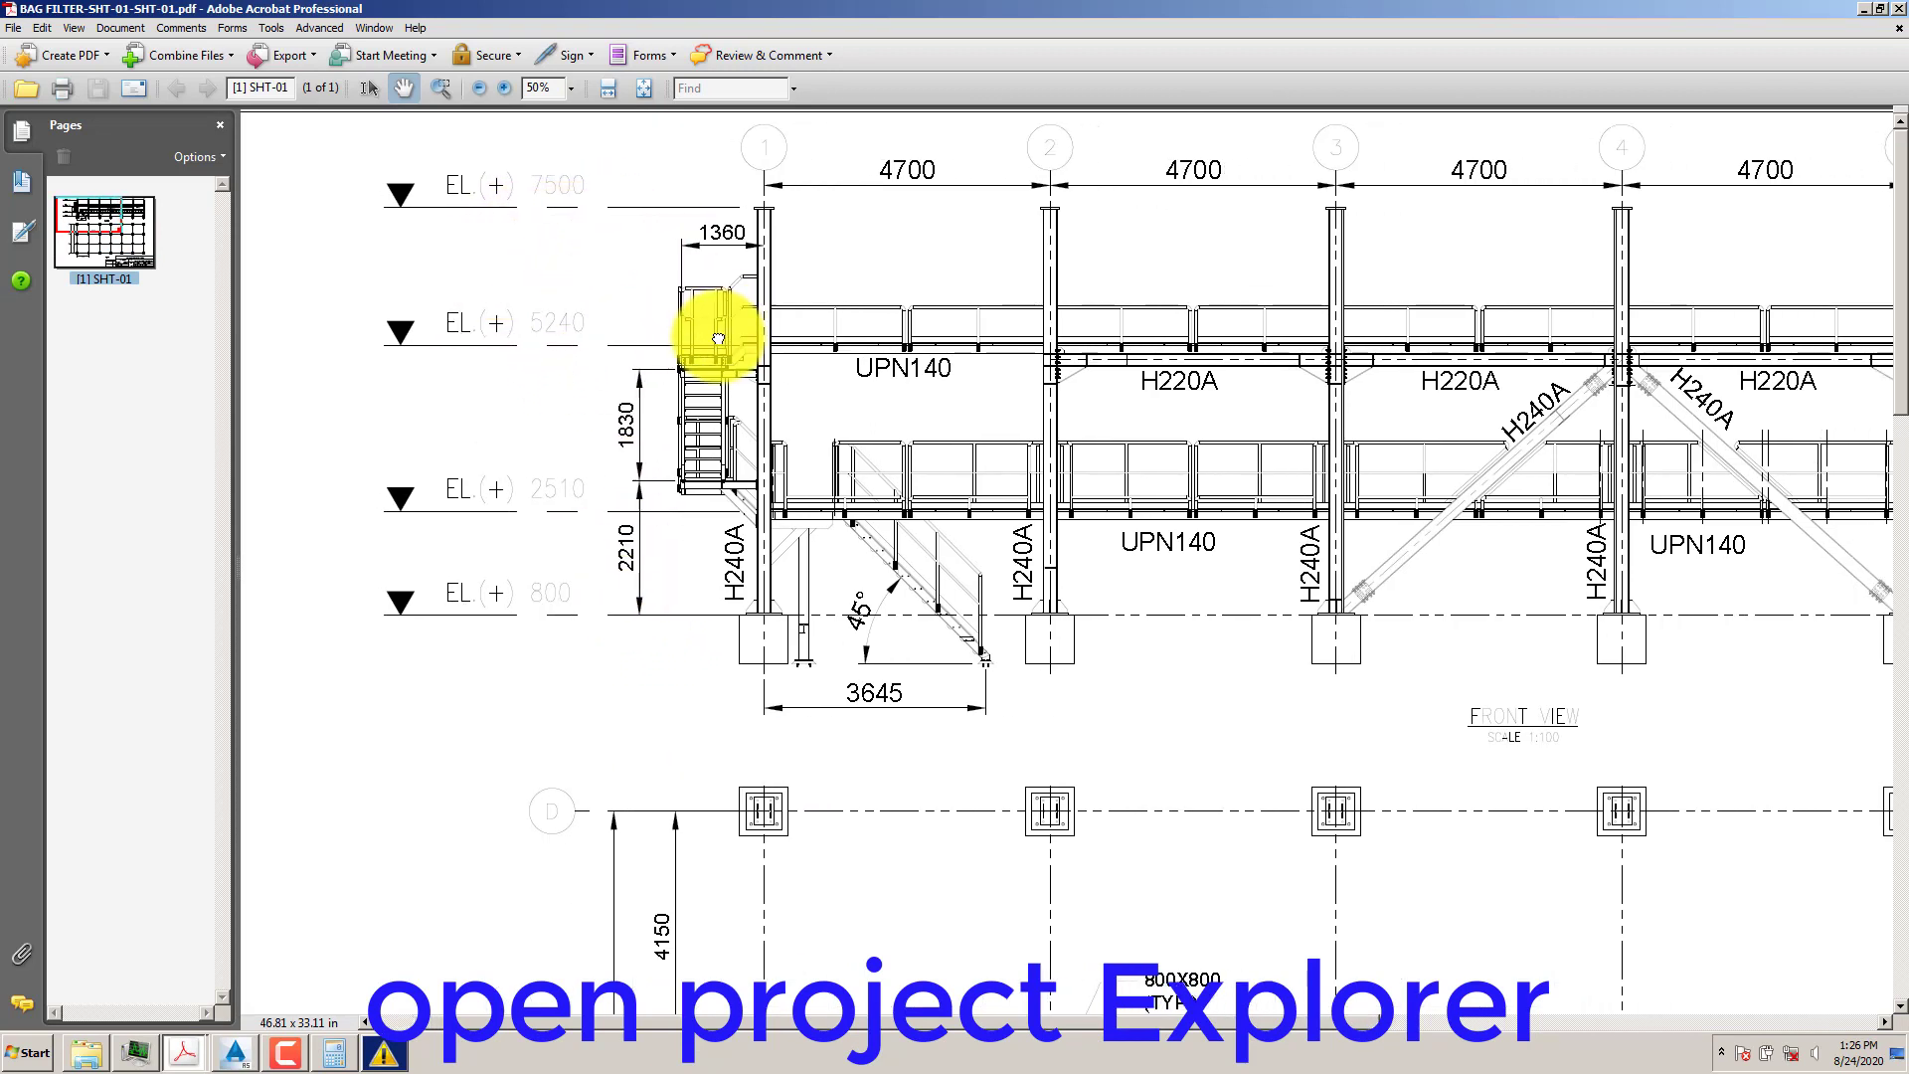
{"action": "left_click", "coordinate": [234, 1052]}
{"action": "left_click_drag", "start_coordinate": [167, 263], "coordinate": [436, 304]}
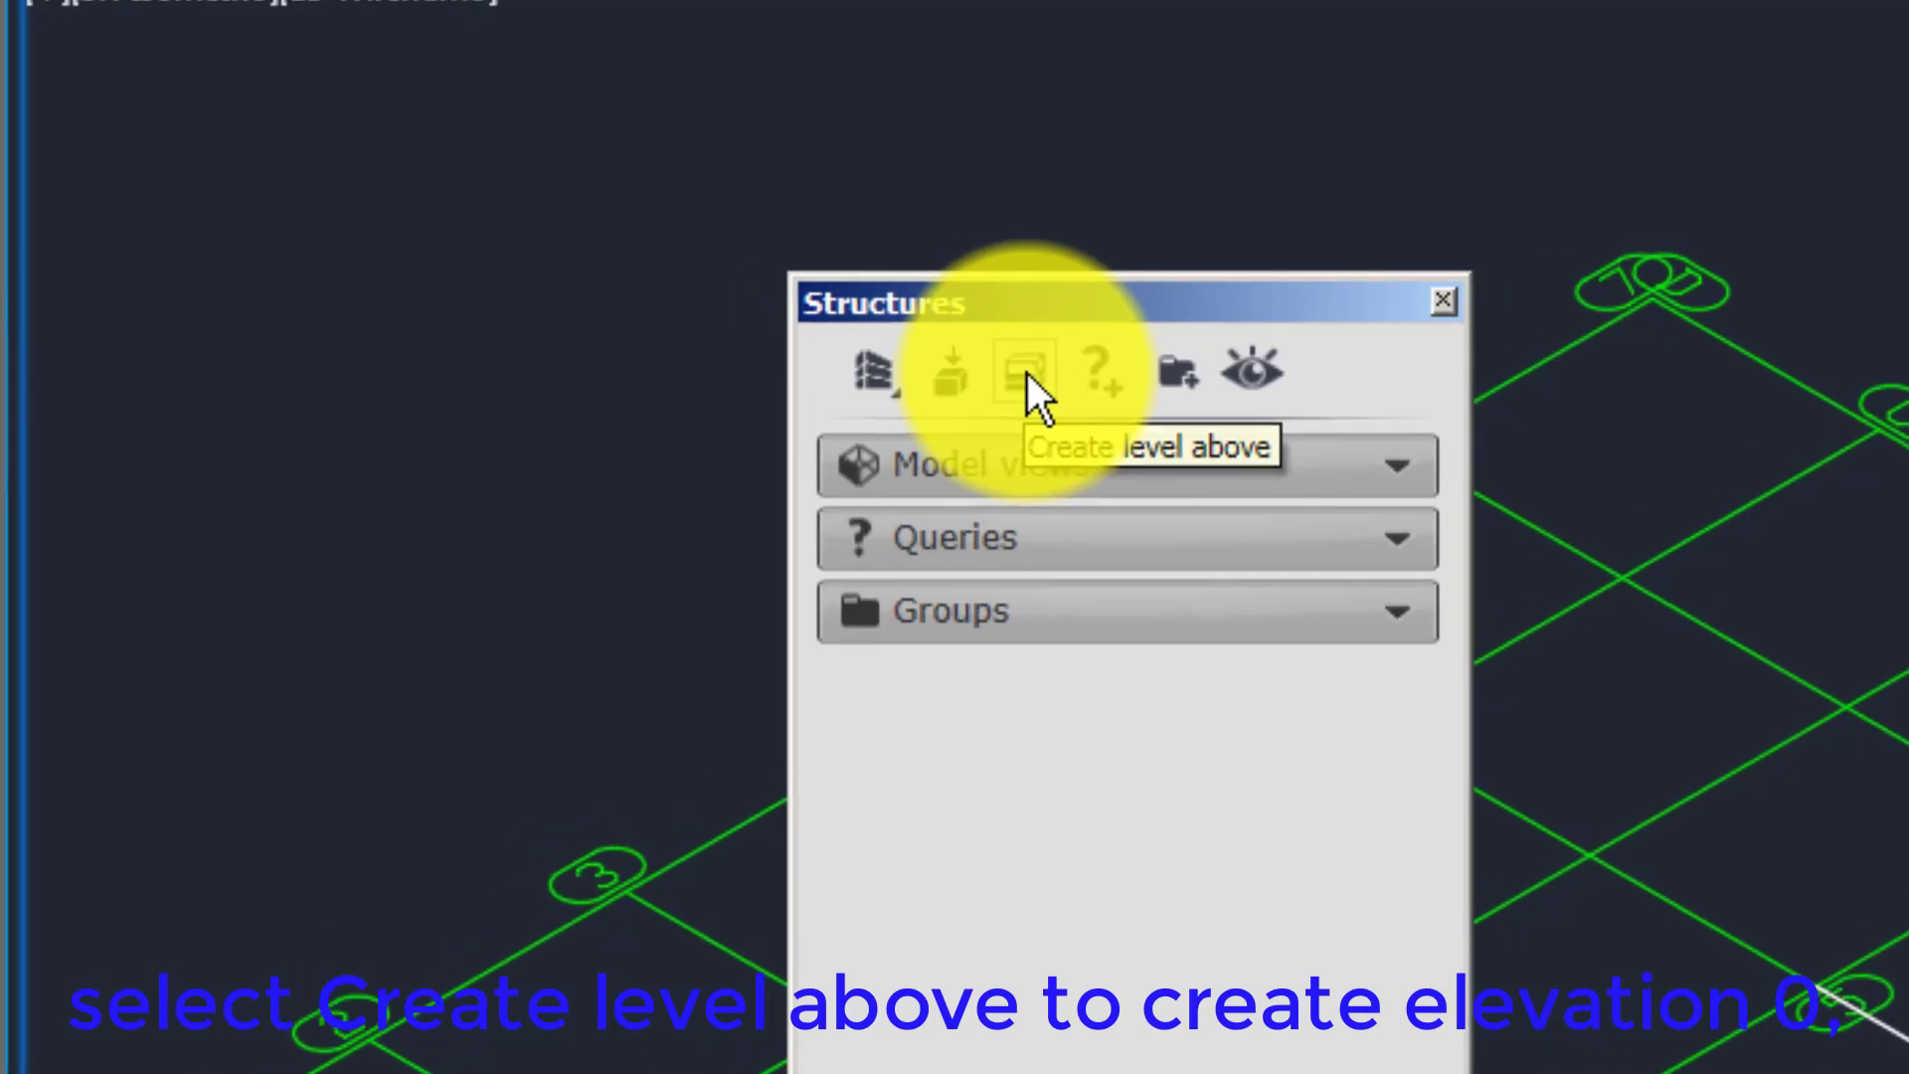
{"action": "left_click", "coordinate": [1028, 376]}
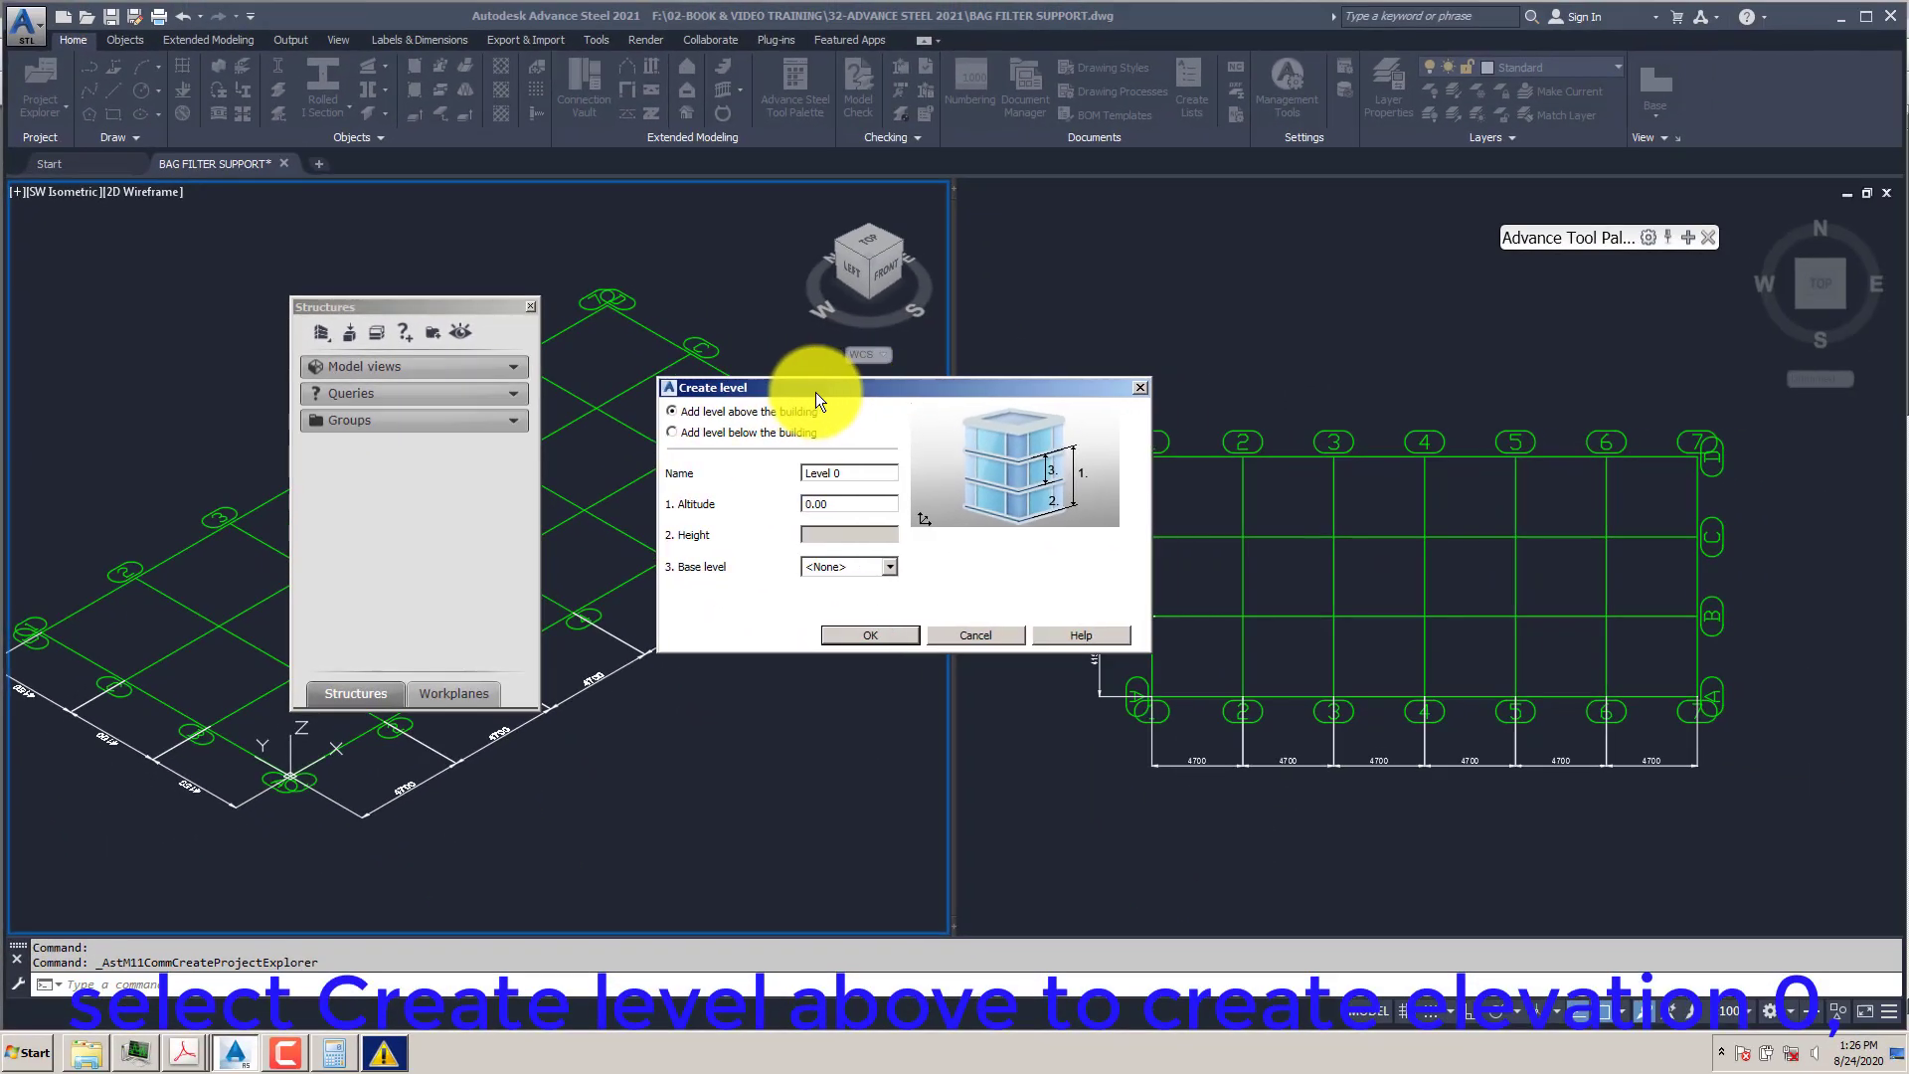
{"action": "left_click_drag", "start_coordinate": [816, 392], "coordinate": [812, 394]}
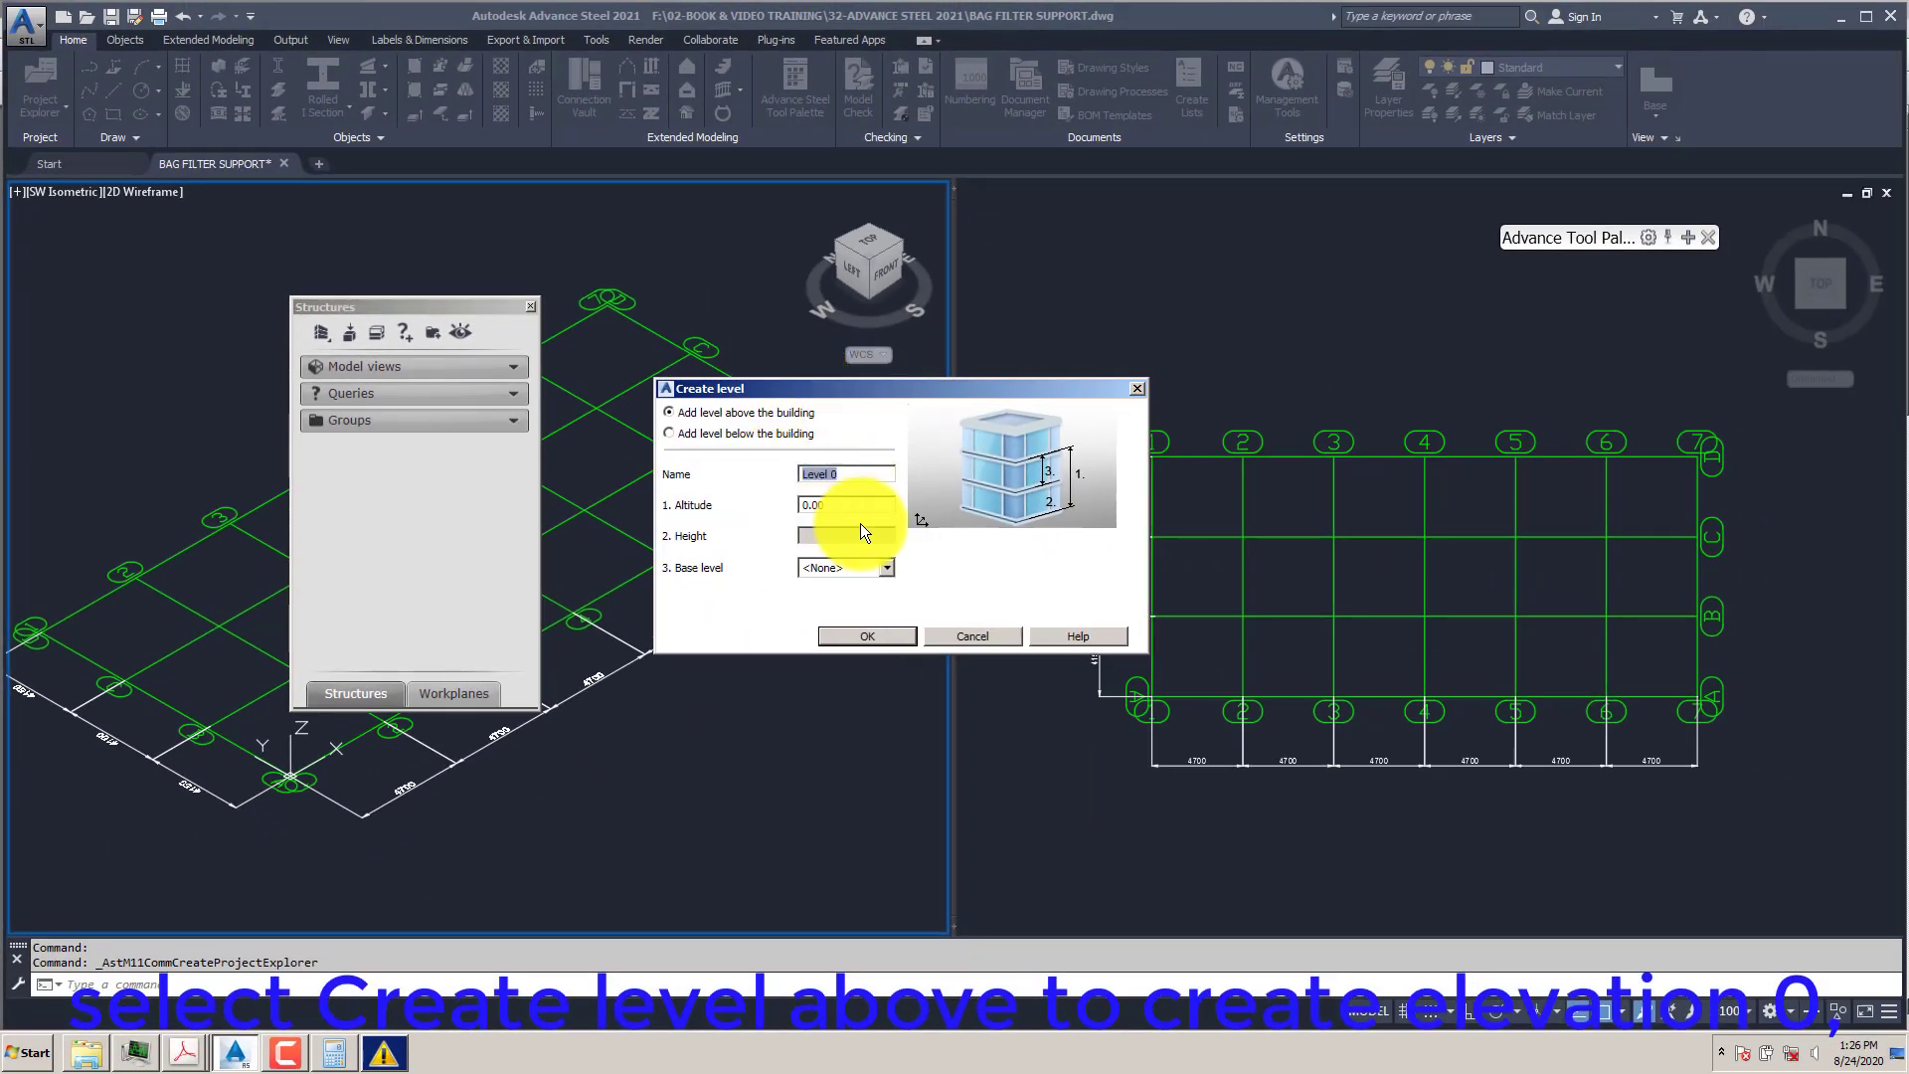
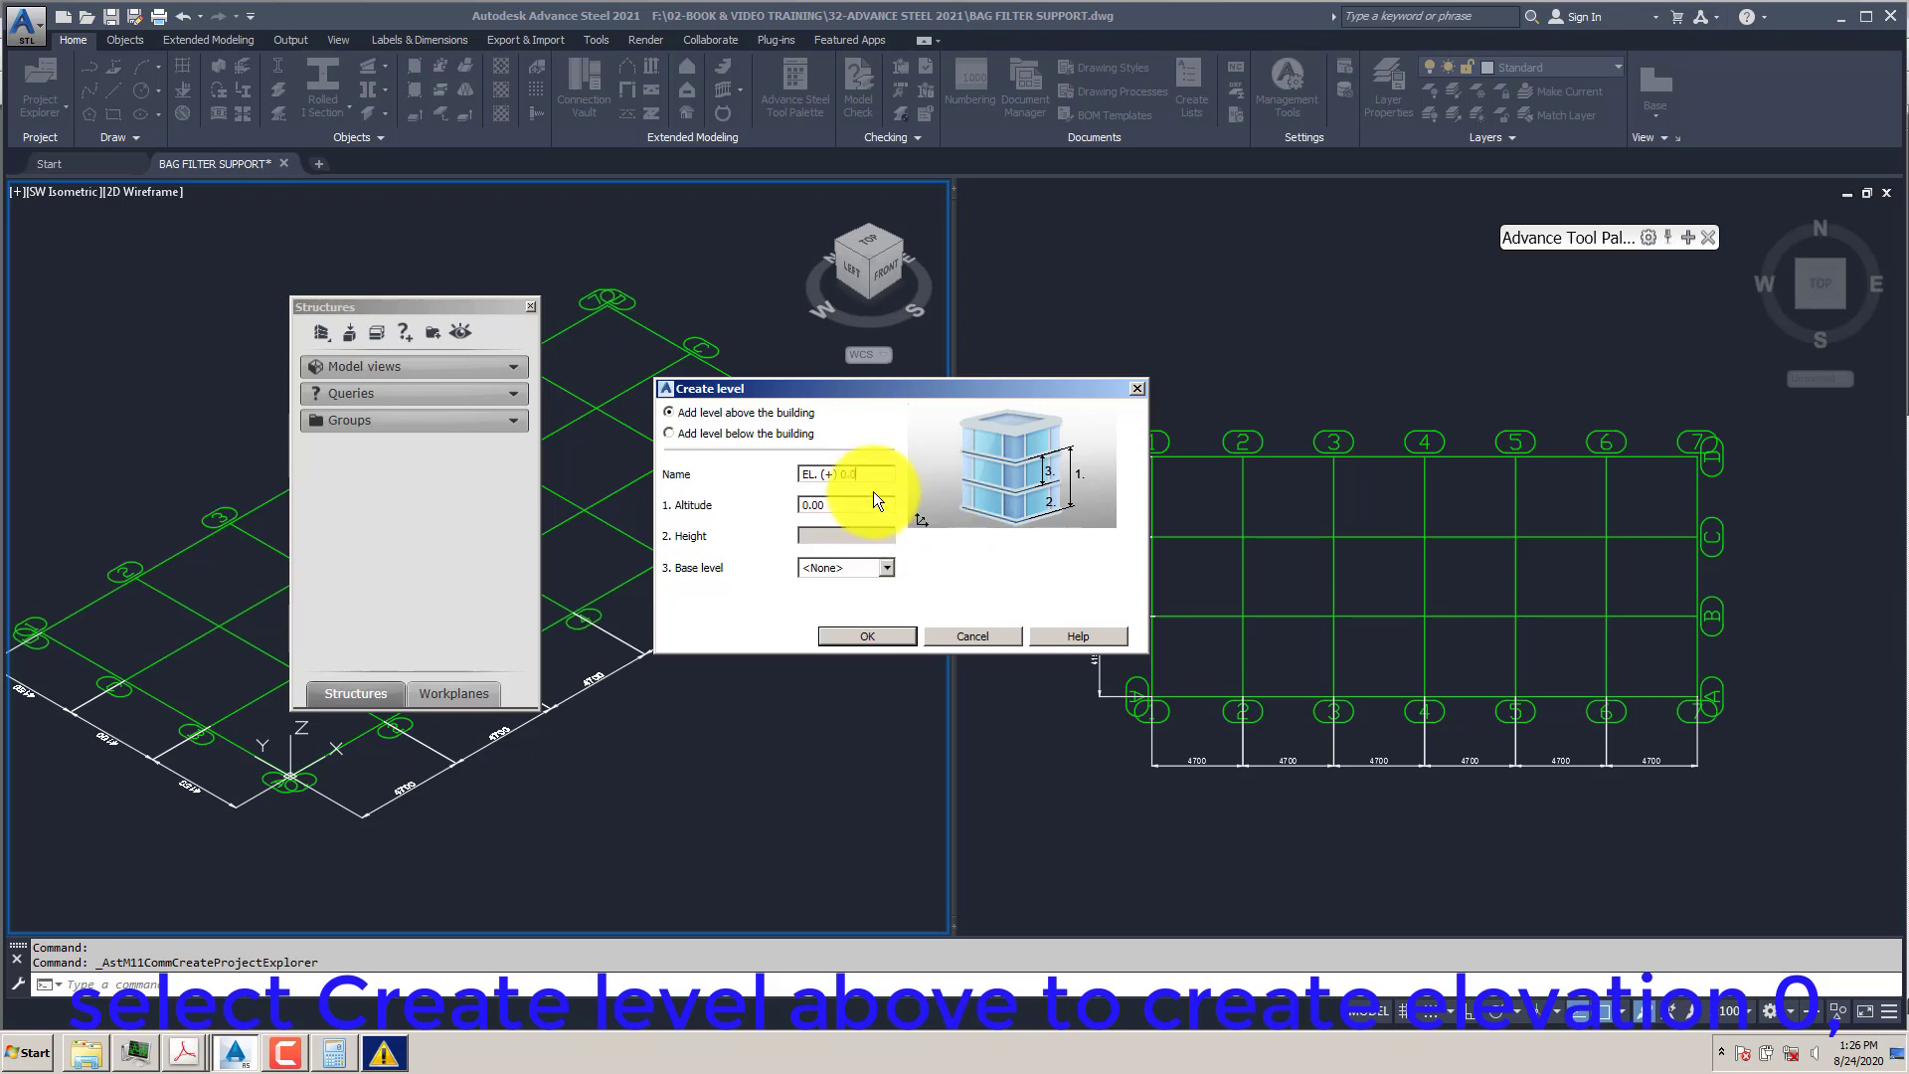
{"action": "left_click_drag", "start_coordinate": [855, 478], "coordinate": [743, 487]}
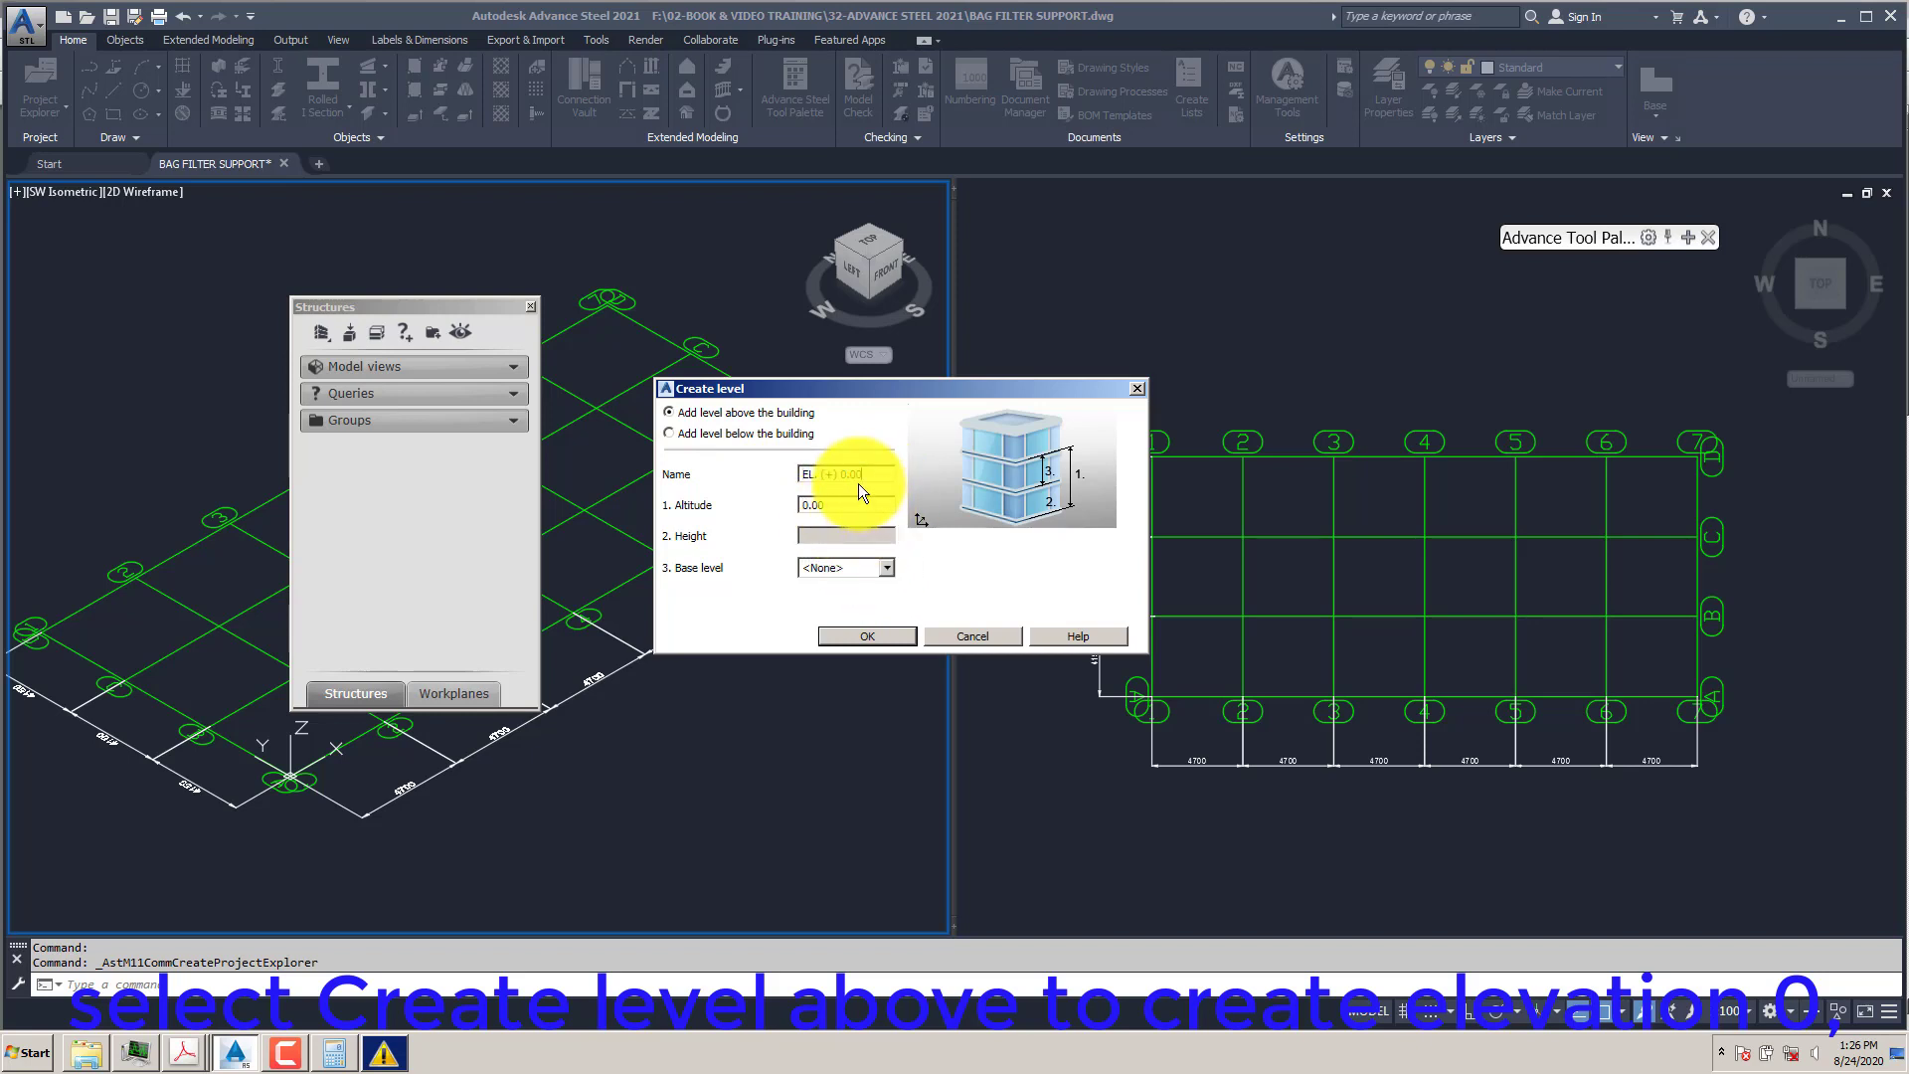
{"action": "left_click_drag", "start_coordinate": [857, 483], "coordinate": [720, 477]}
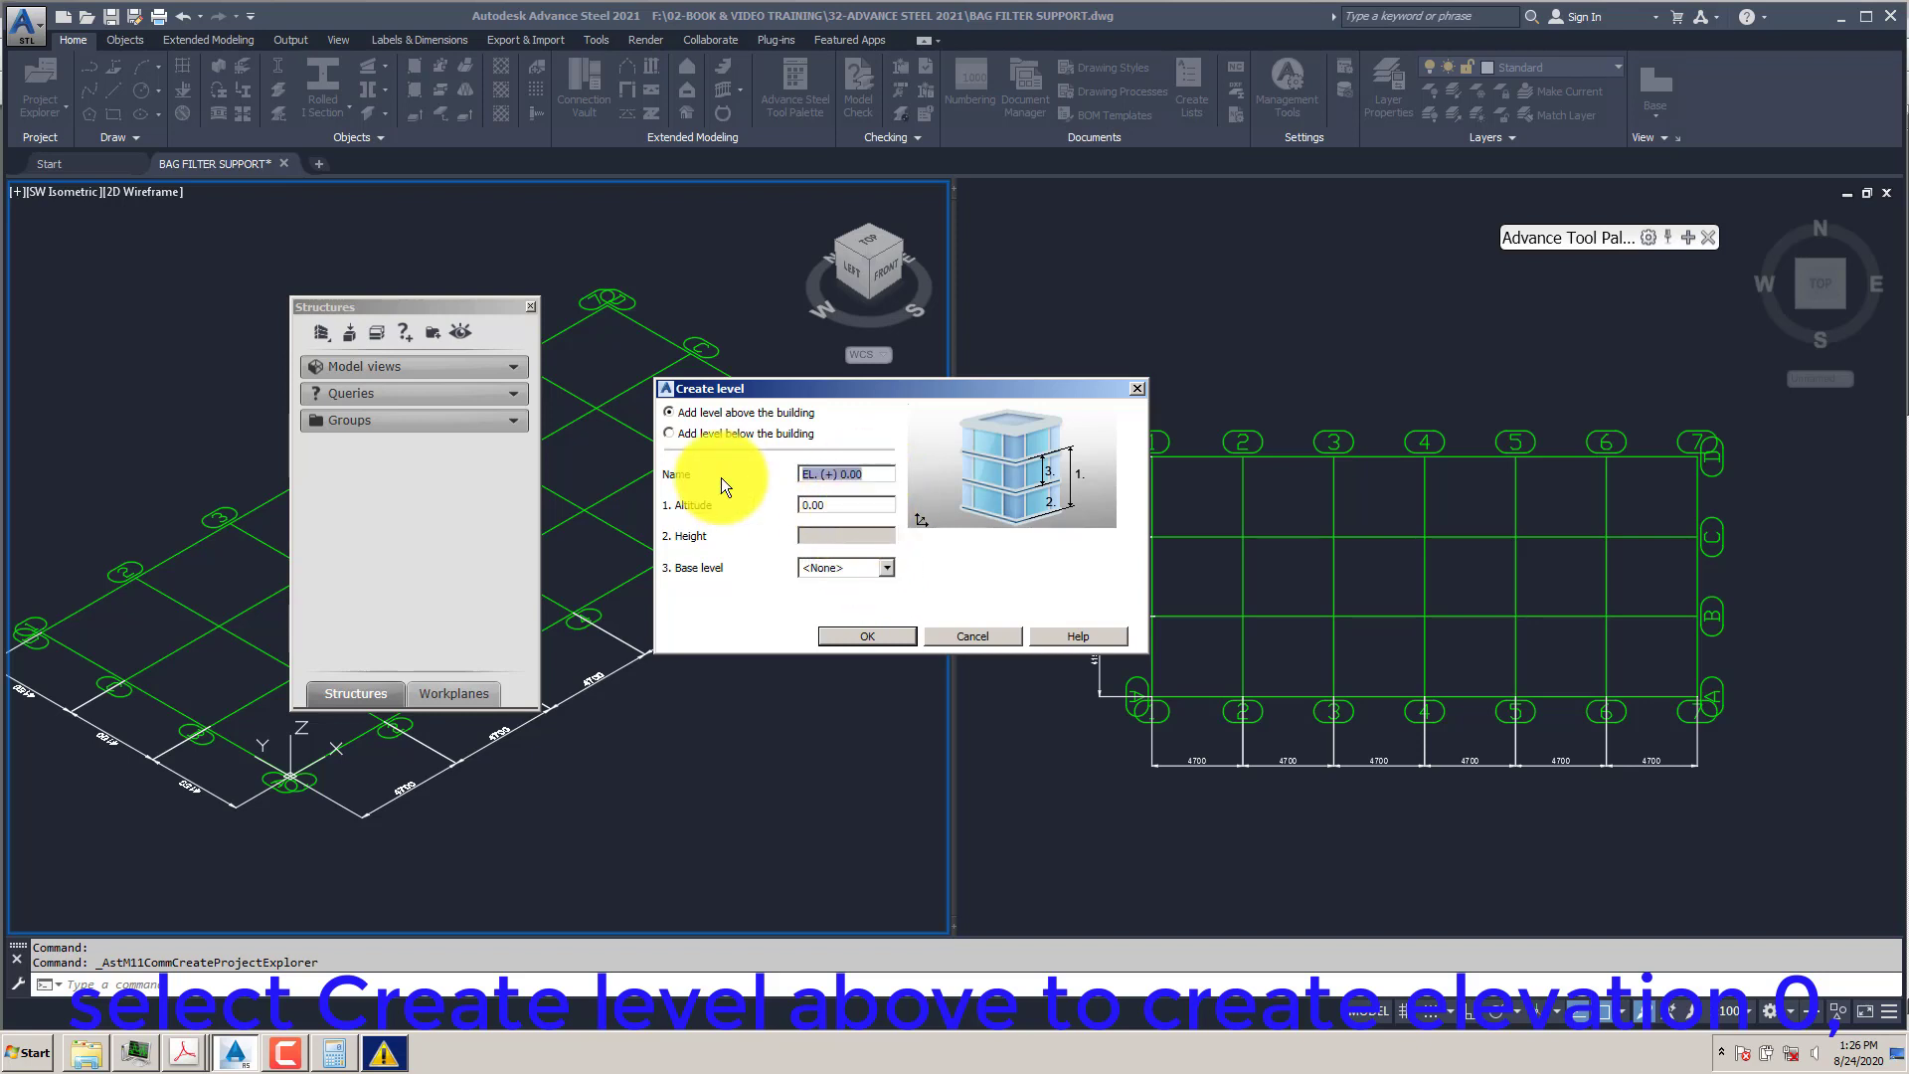
{"action": "left_click", "coordinate": [875, 632]}
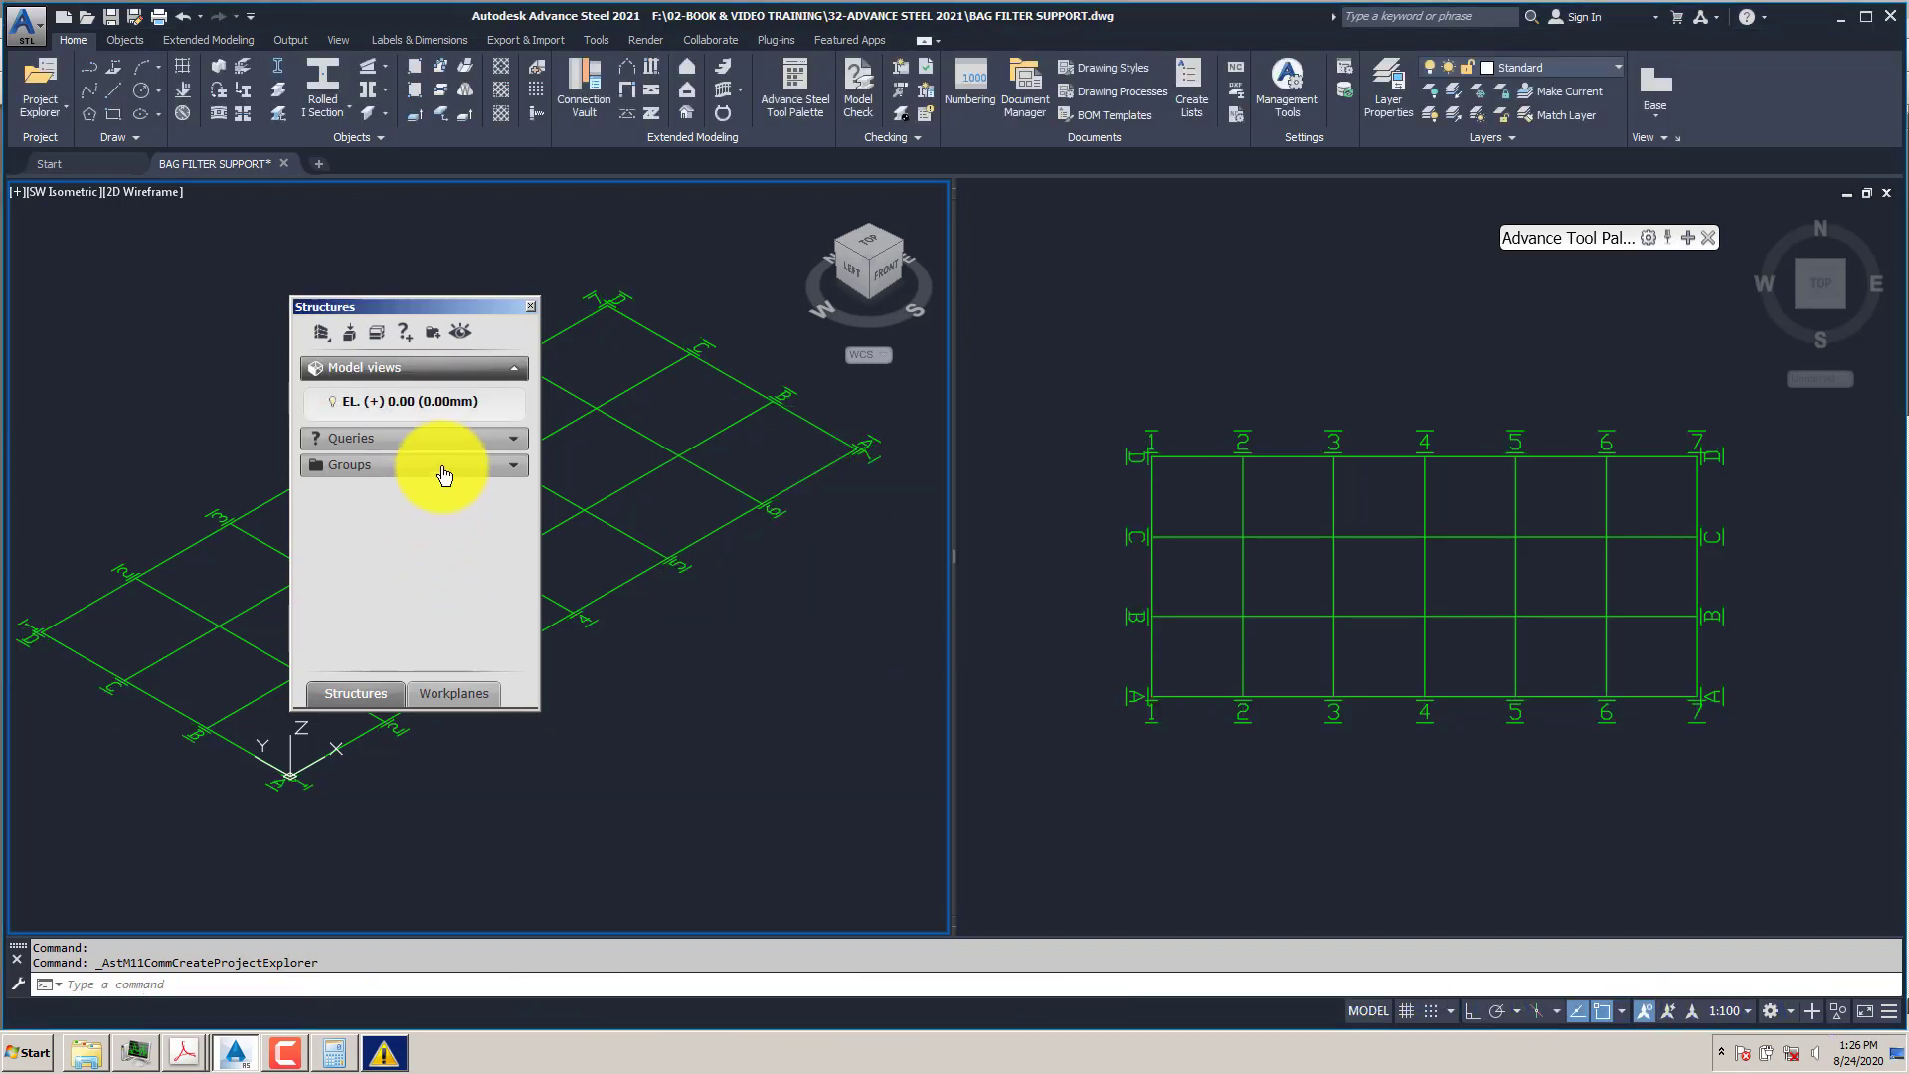
- Create a level above EL. (+) 0.00 named EL. (+) 800.00 with a height of 800 mm
{"action": "left_click", "coordinate": [376, 330]}
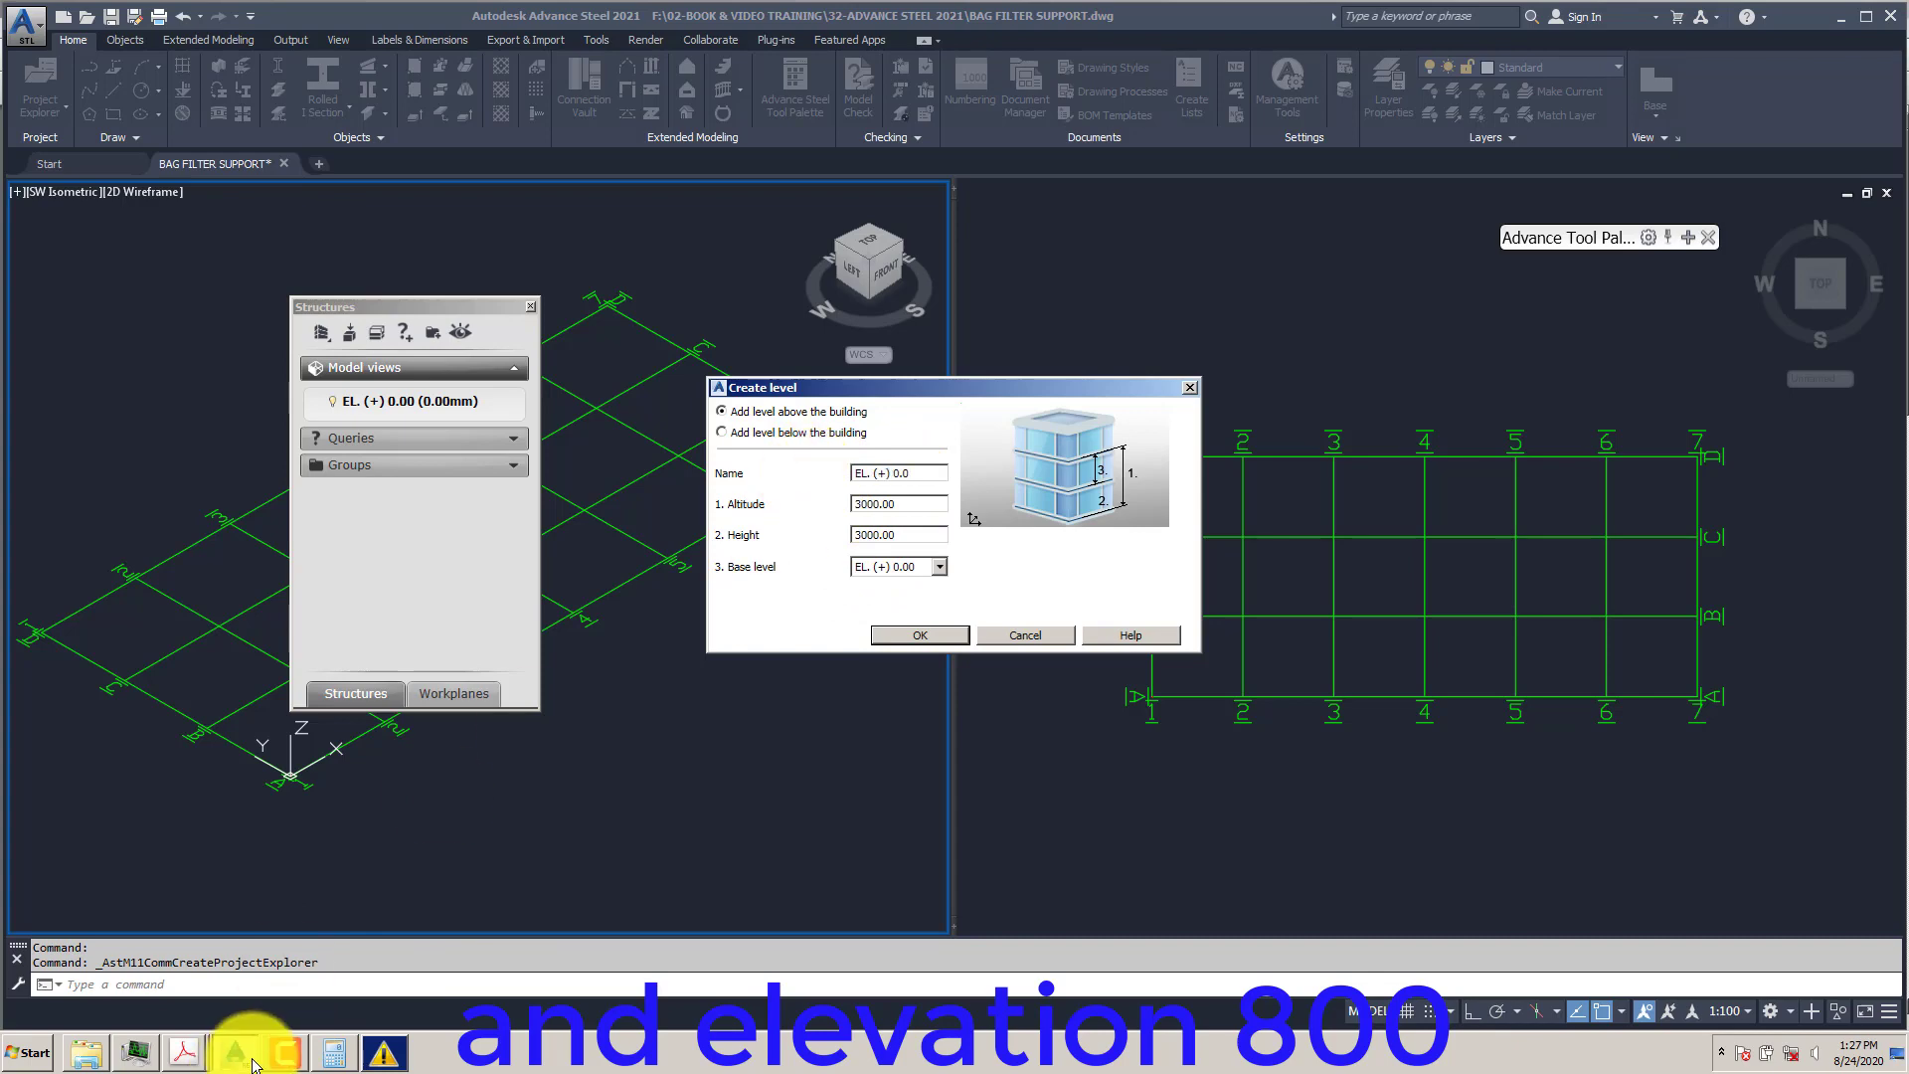
{"action": "left_click", "coordinate": [184, 1052]}
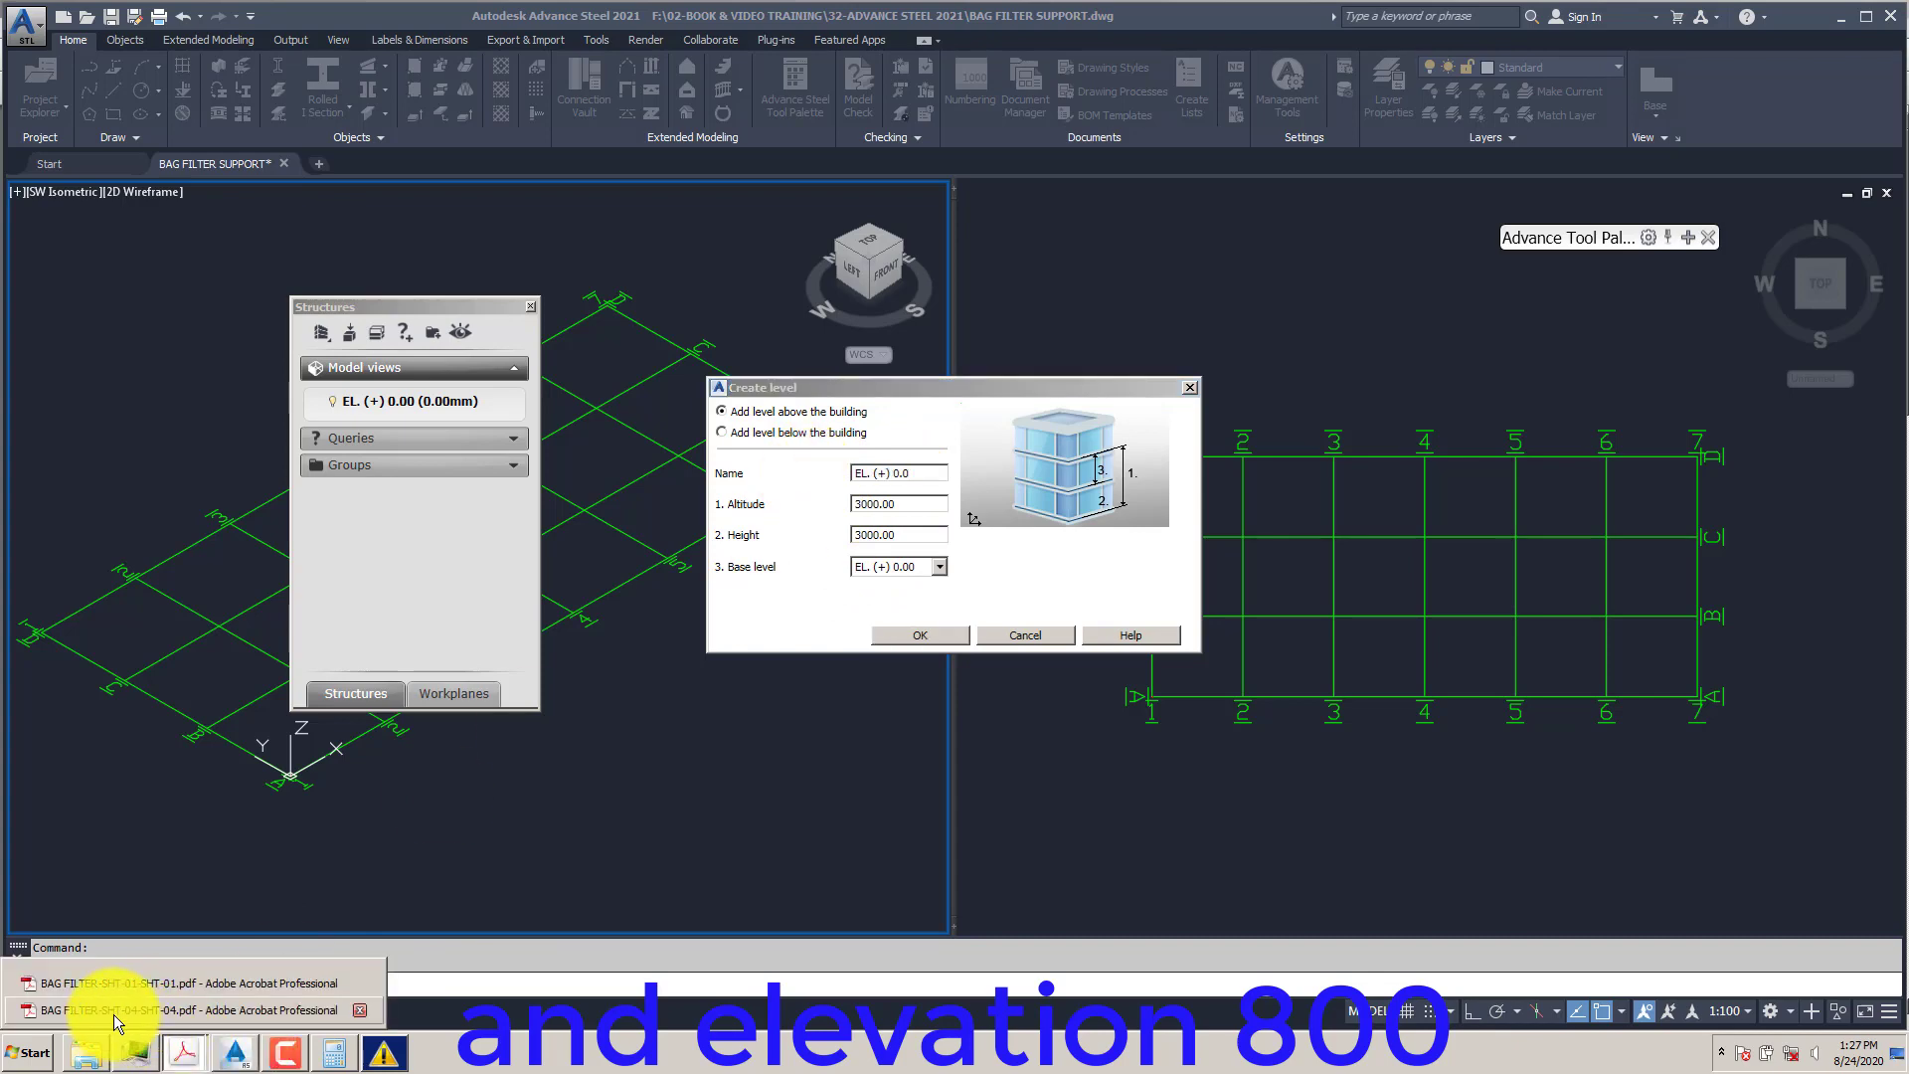
{"action": "left_click", "coordinate": [115, 990]}
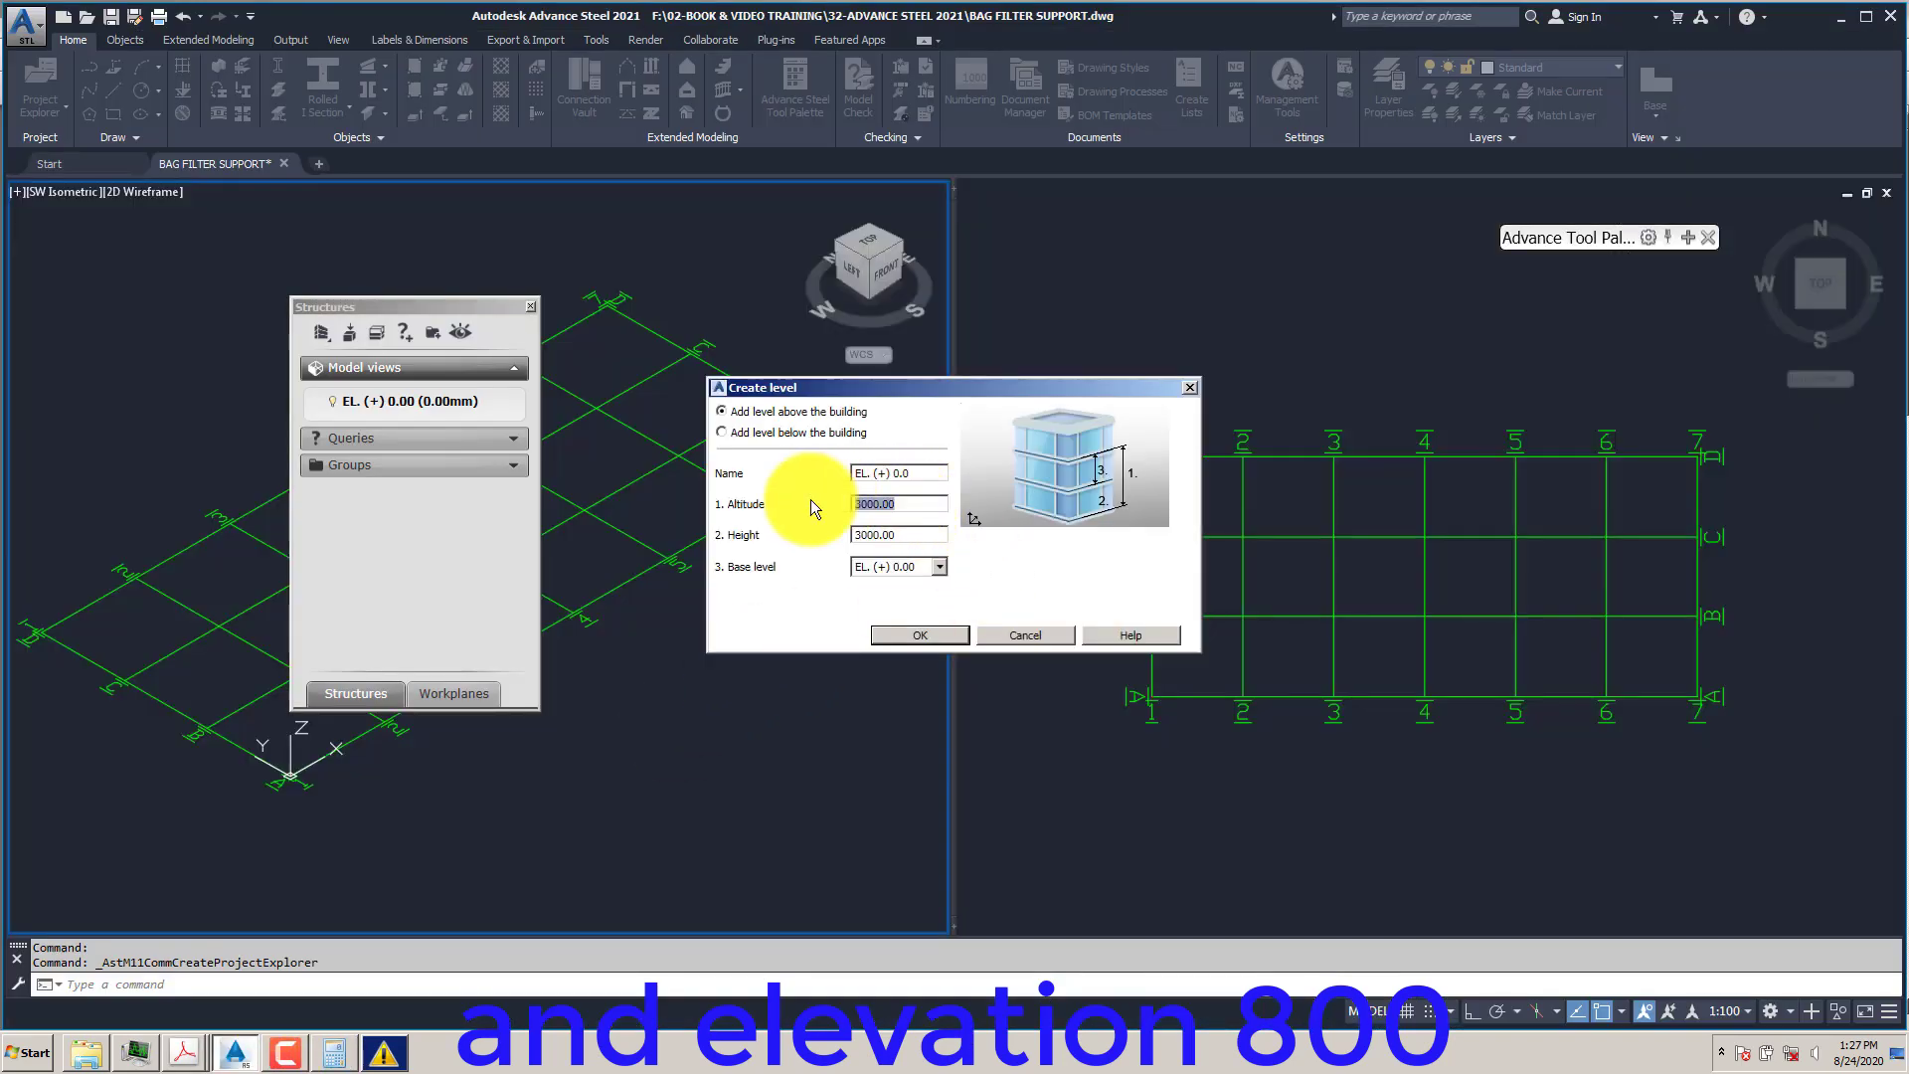
{"action": "left_click", "coordinate": [877, 541]}
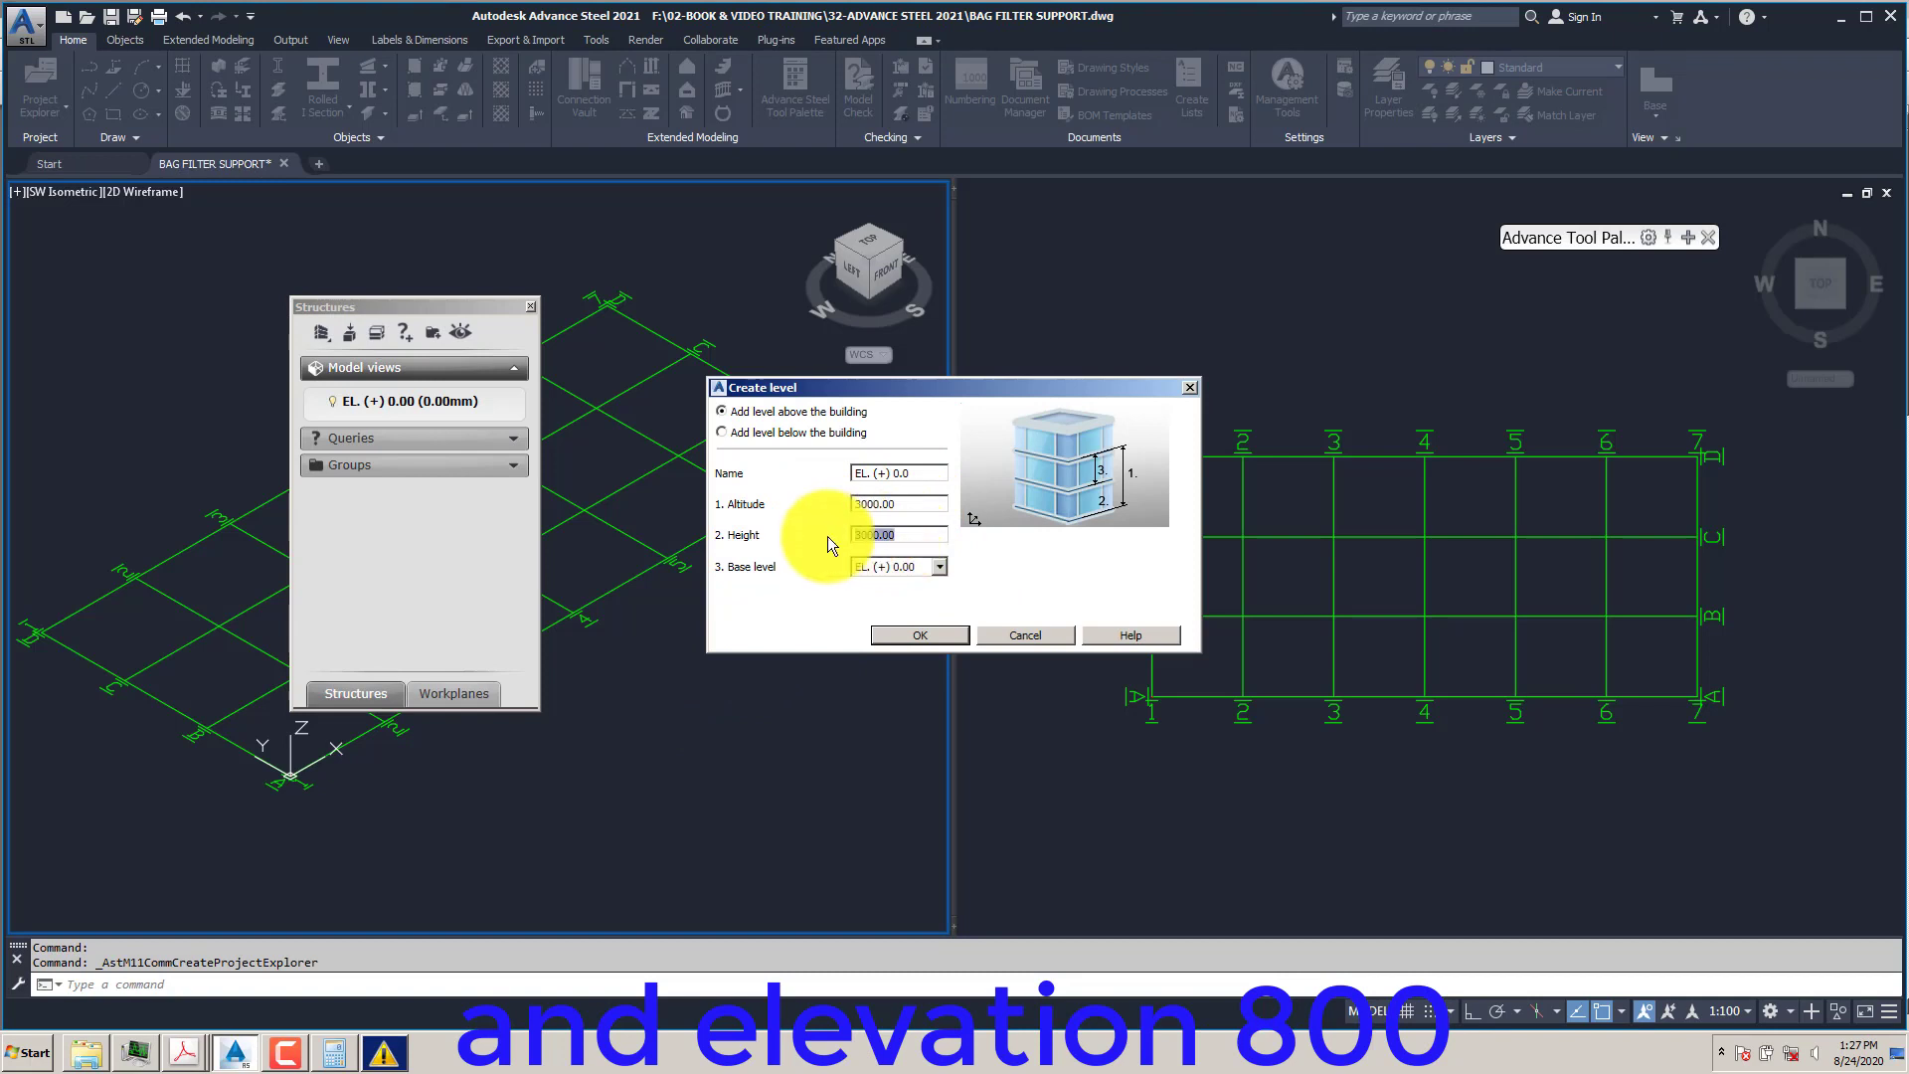
{"action": "type", "text": "800"}
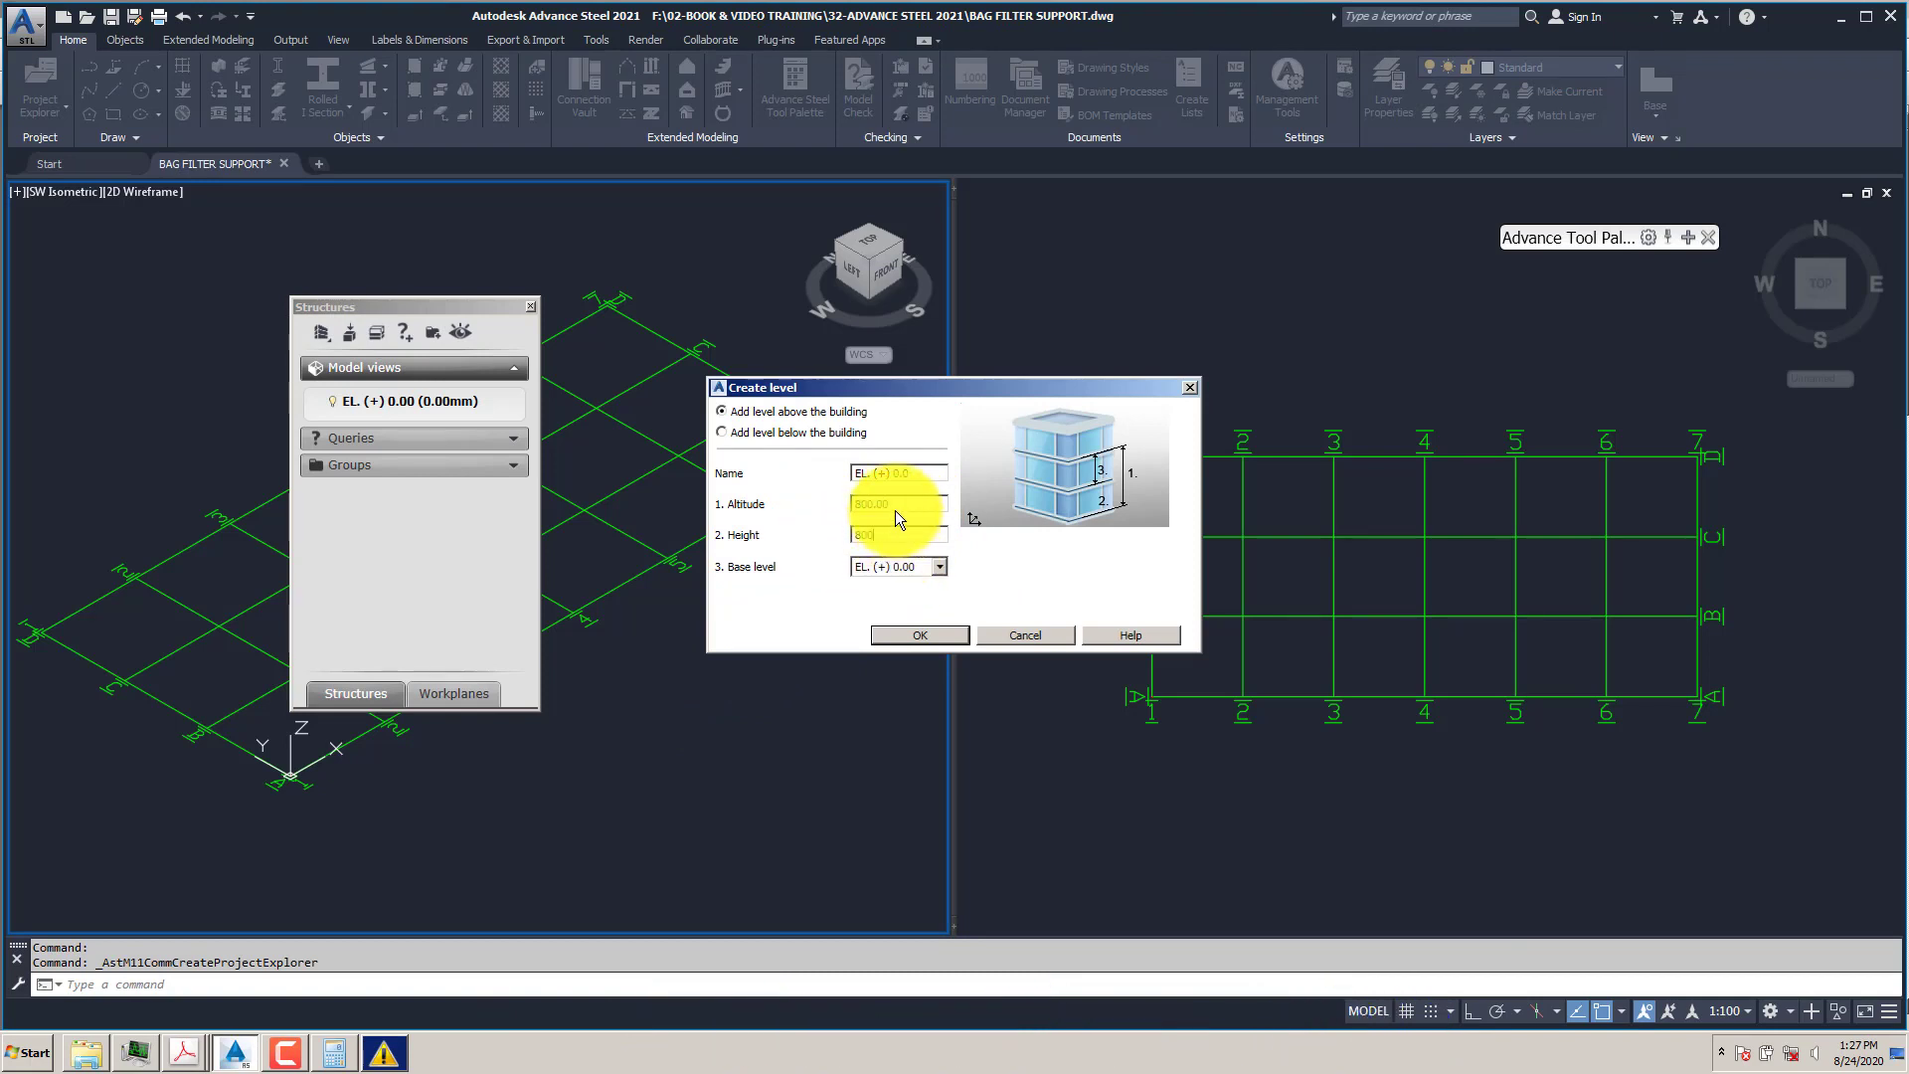
{"action": "left_click", "coordinate": [901, 504]}
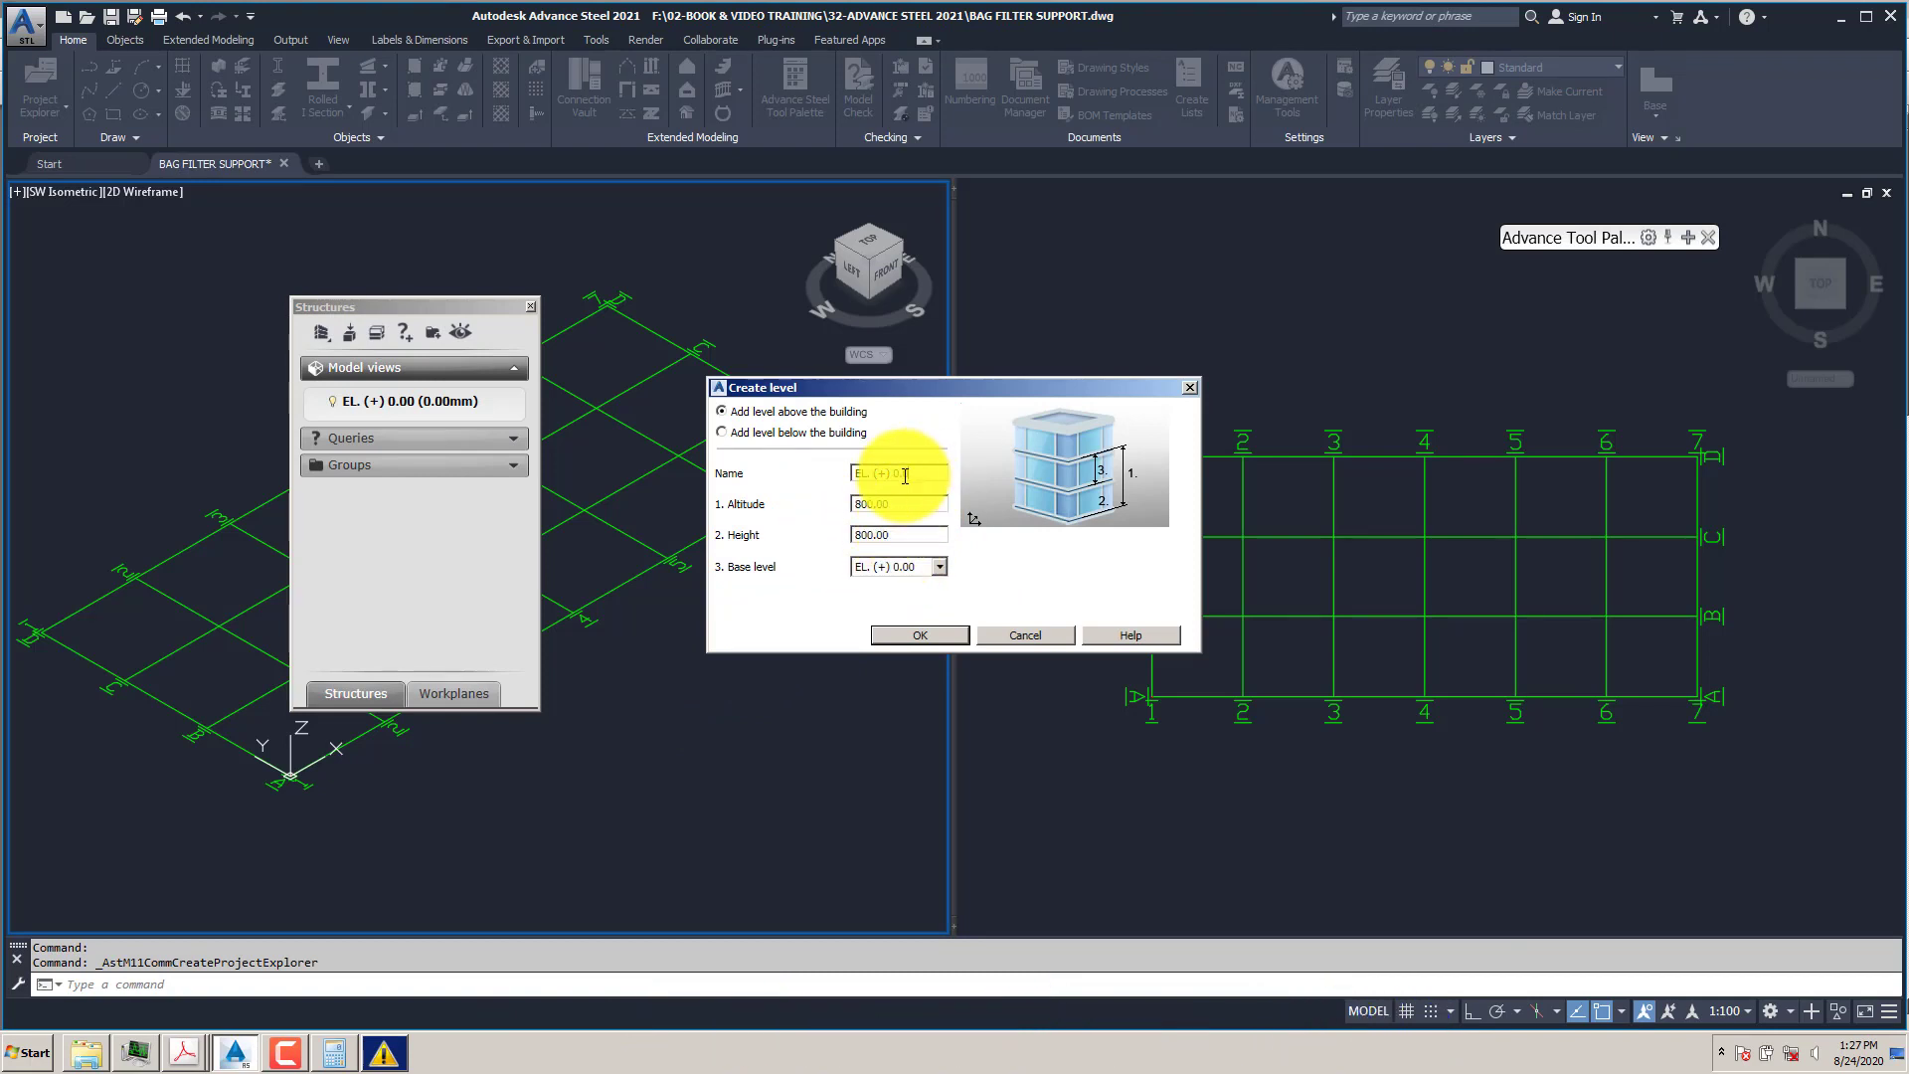
{"action": "left_click", "coordinate": [903, 473]}
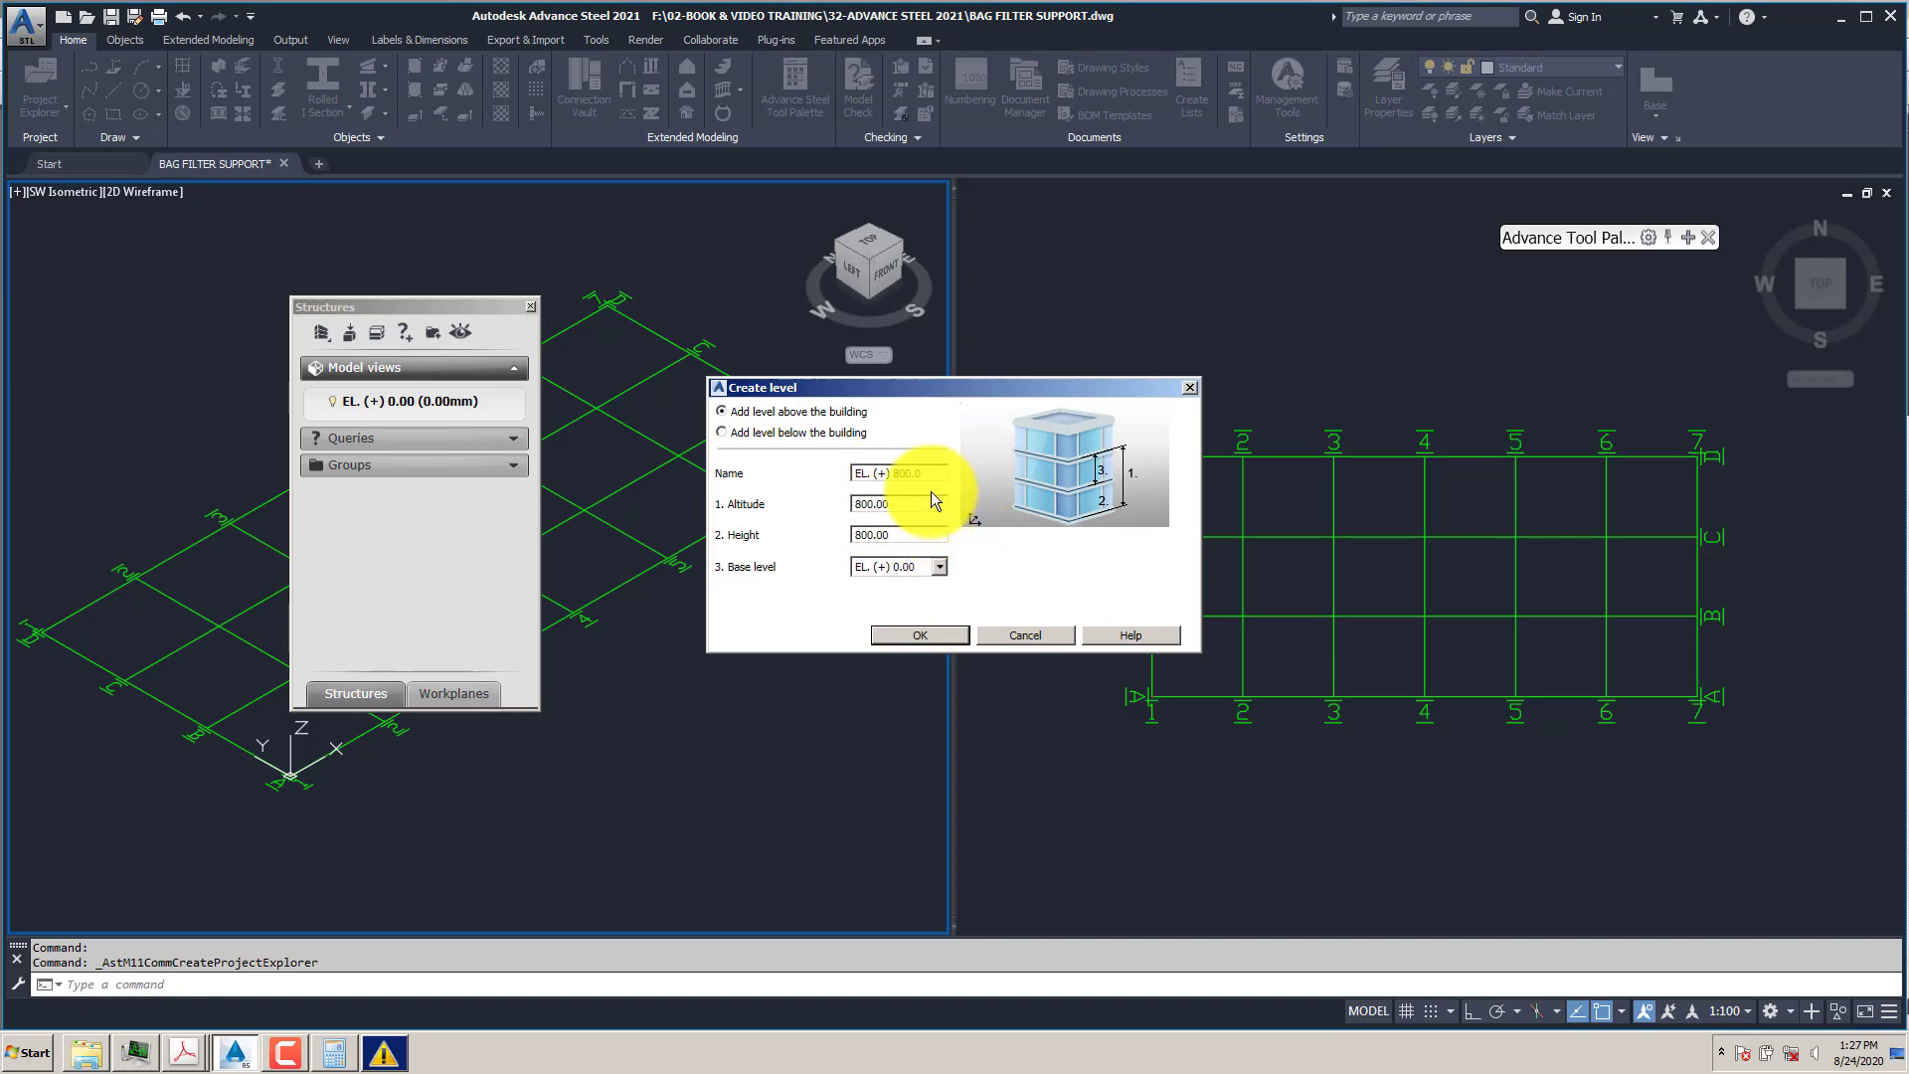
{"action": "type", "text": "0"}
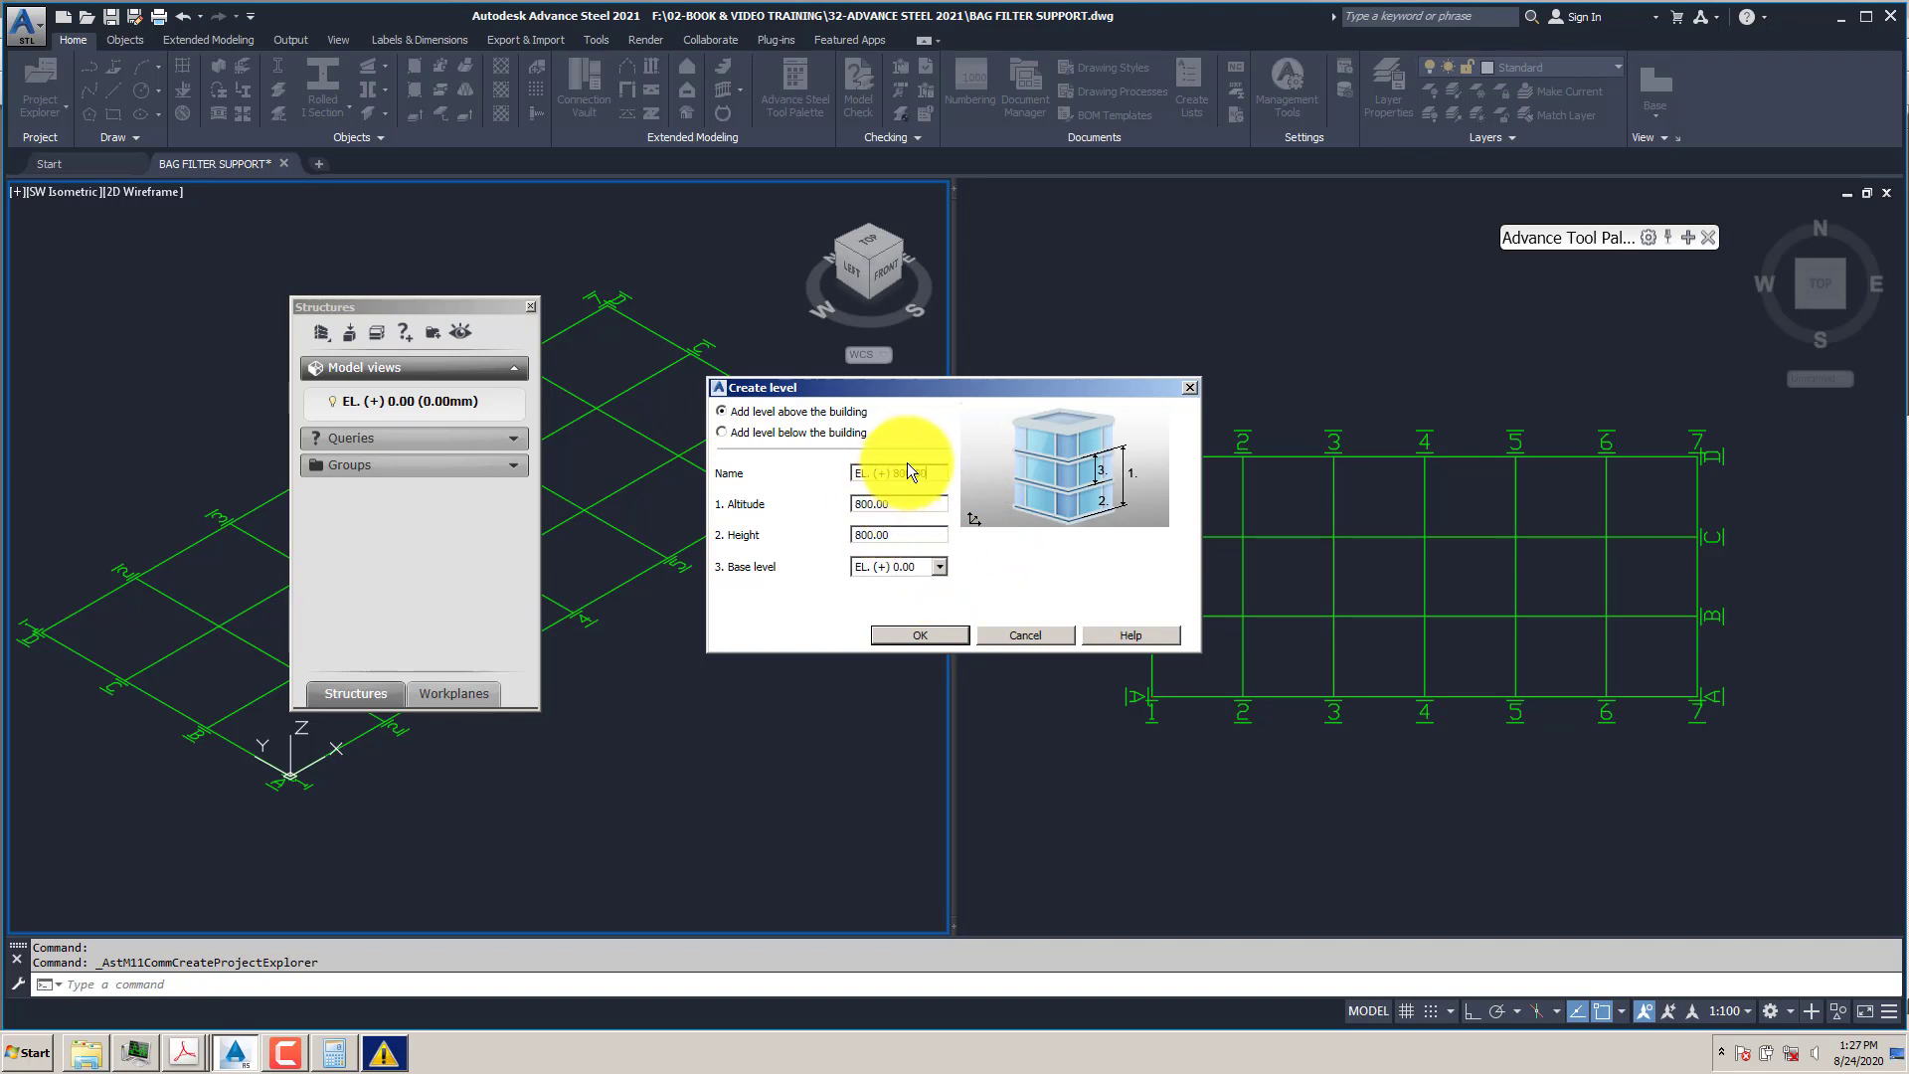
{"action": "left_click", "coordinate": [933, 638]}
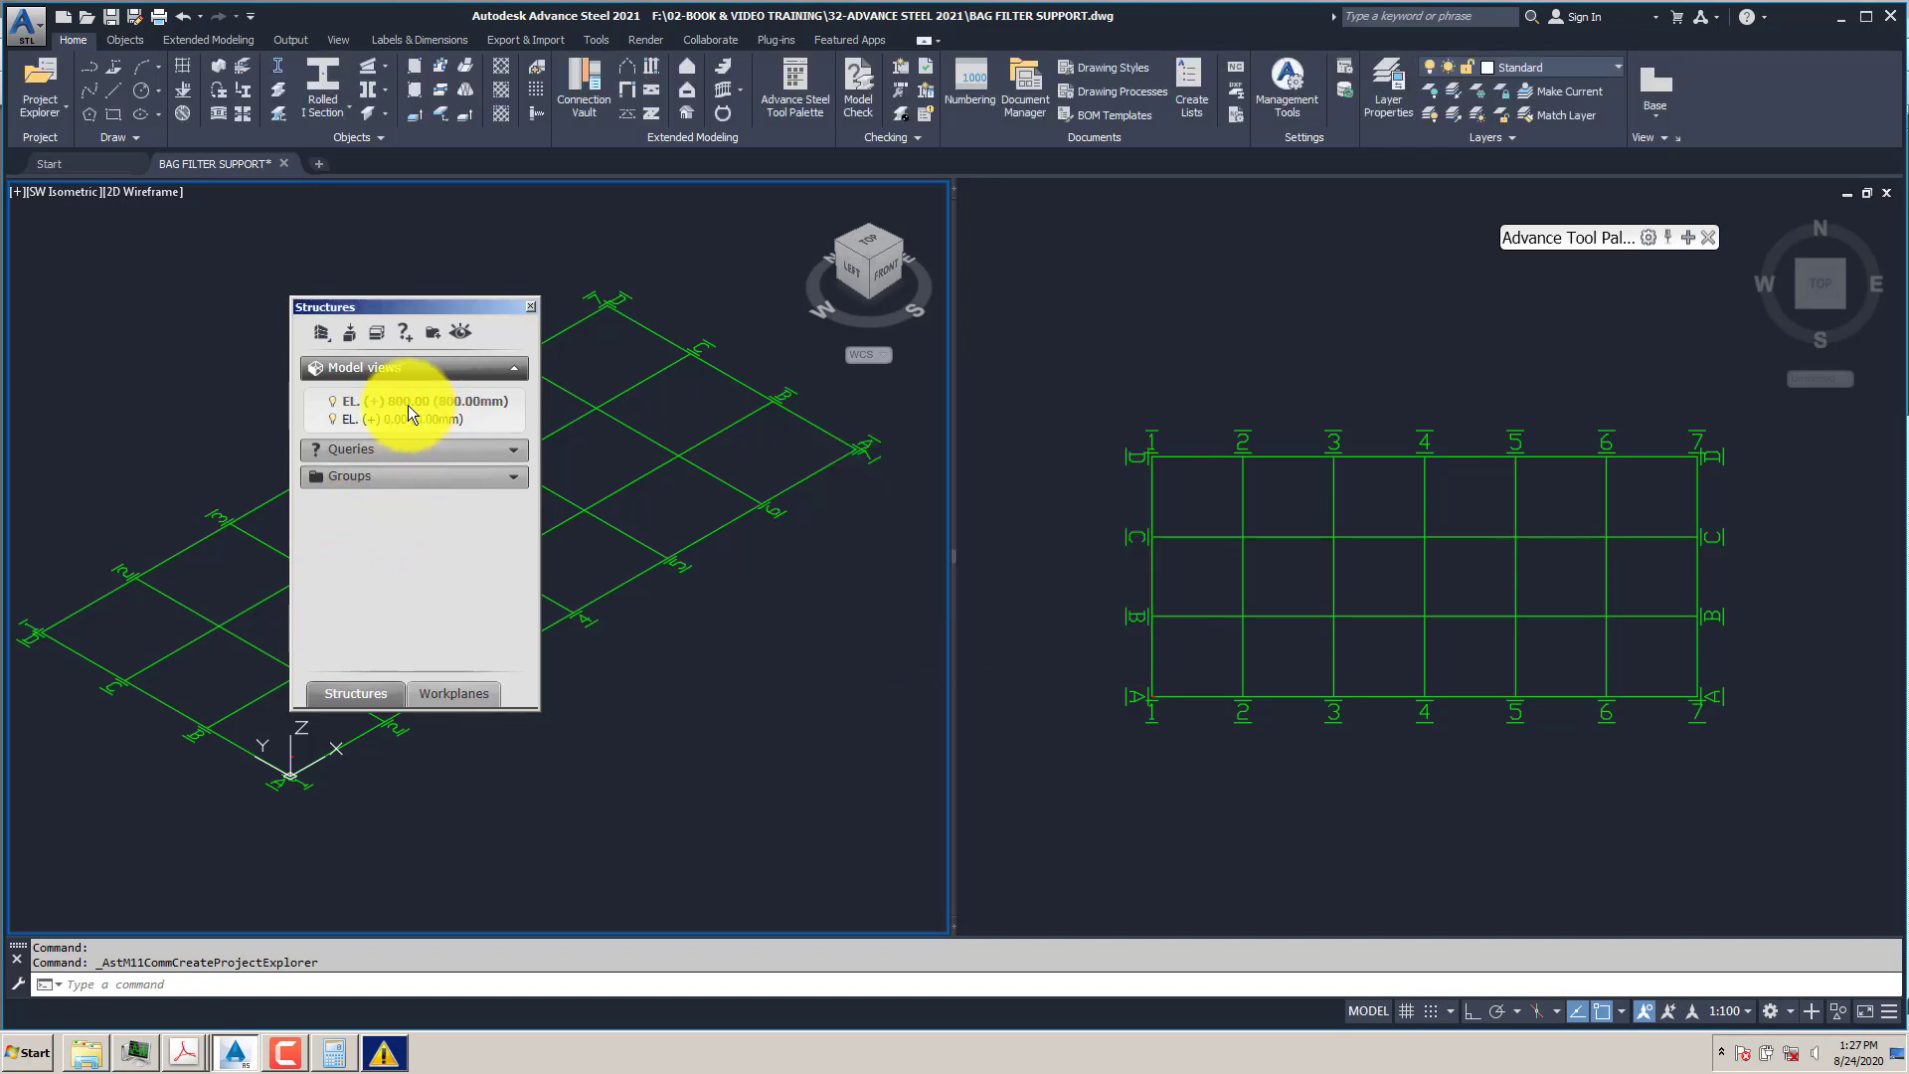
- Check the front view elevations in the BAG FILTER-SHT-01 PDF and start a new level above EL. (+) 800.00 named EL. (+) 2510.0
{"action": "left_click", "coordinate": [184, 1052]}
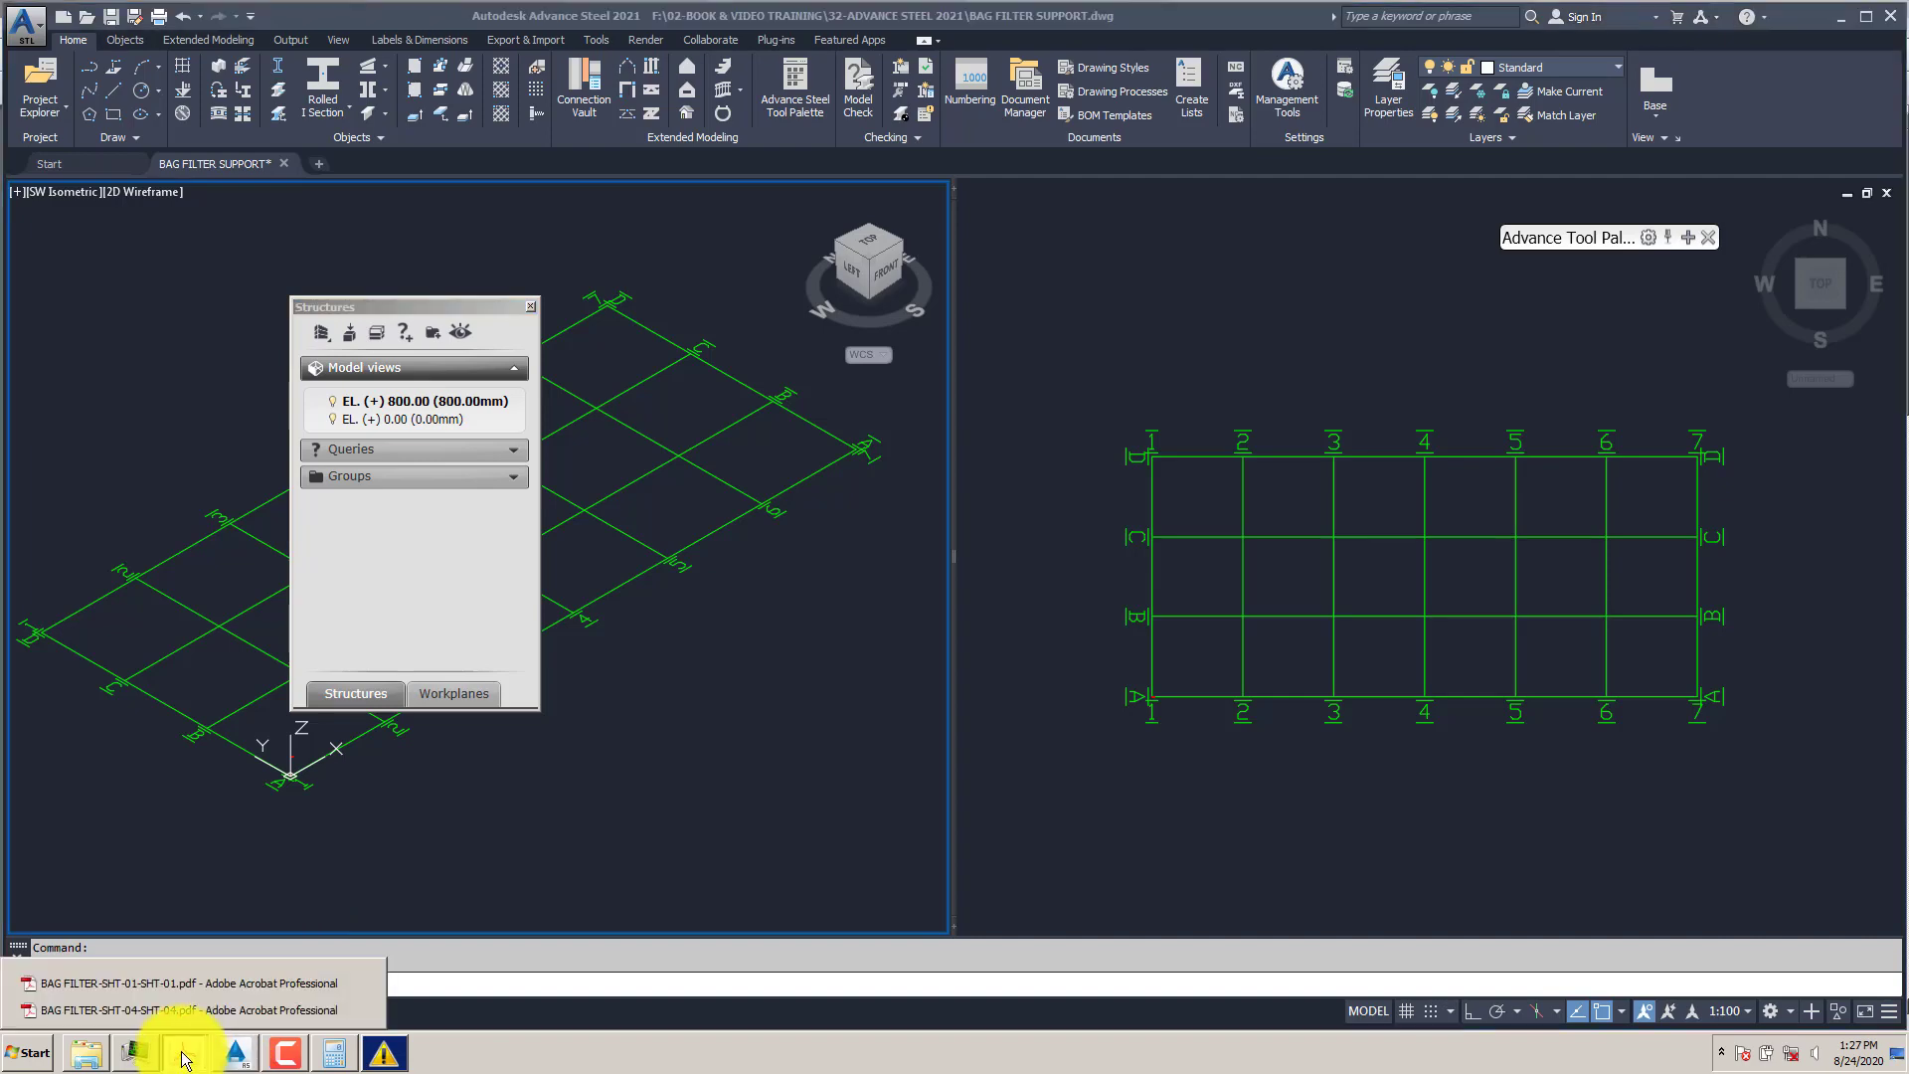
{"action": "left_click", "coordinate": [115, 982]}
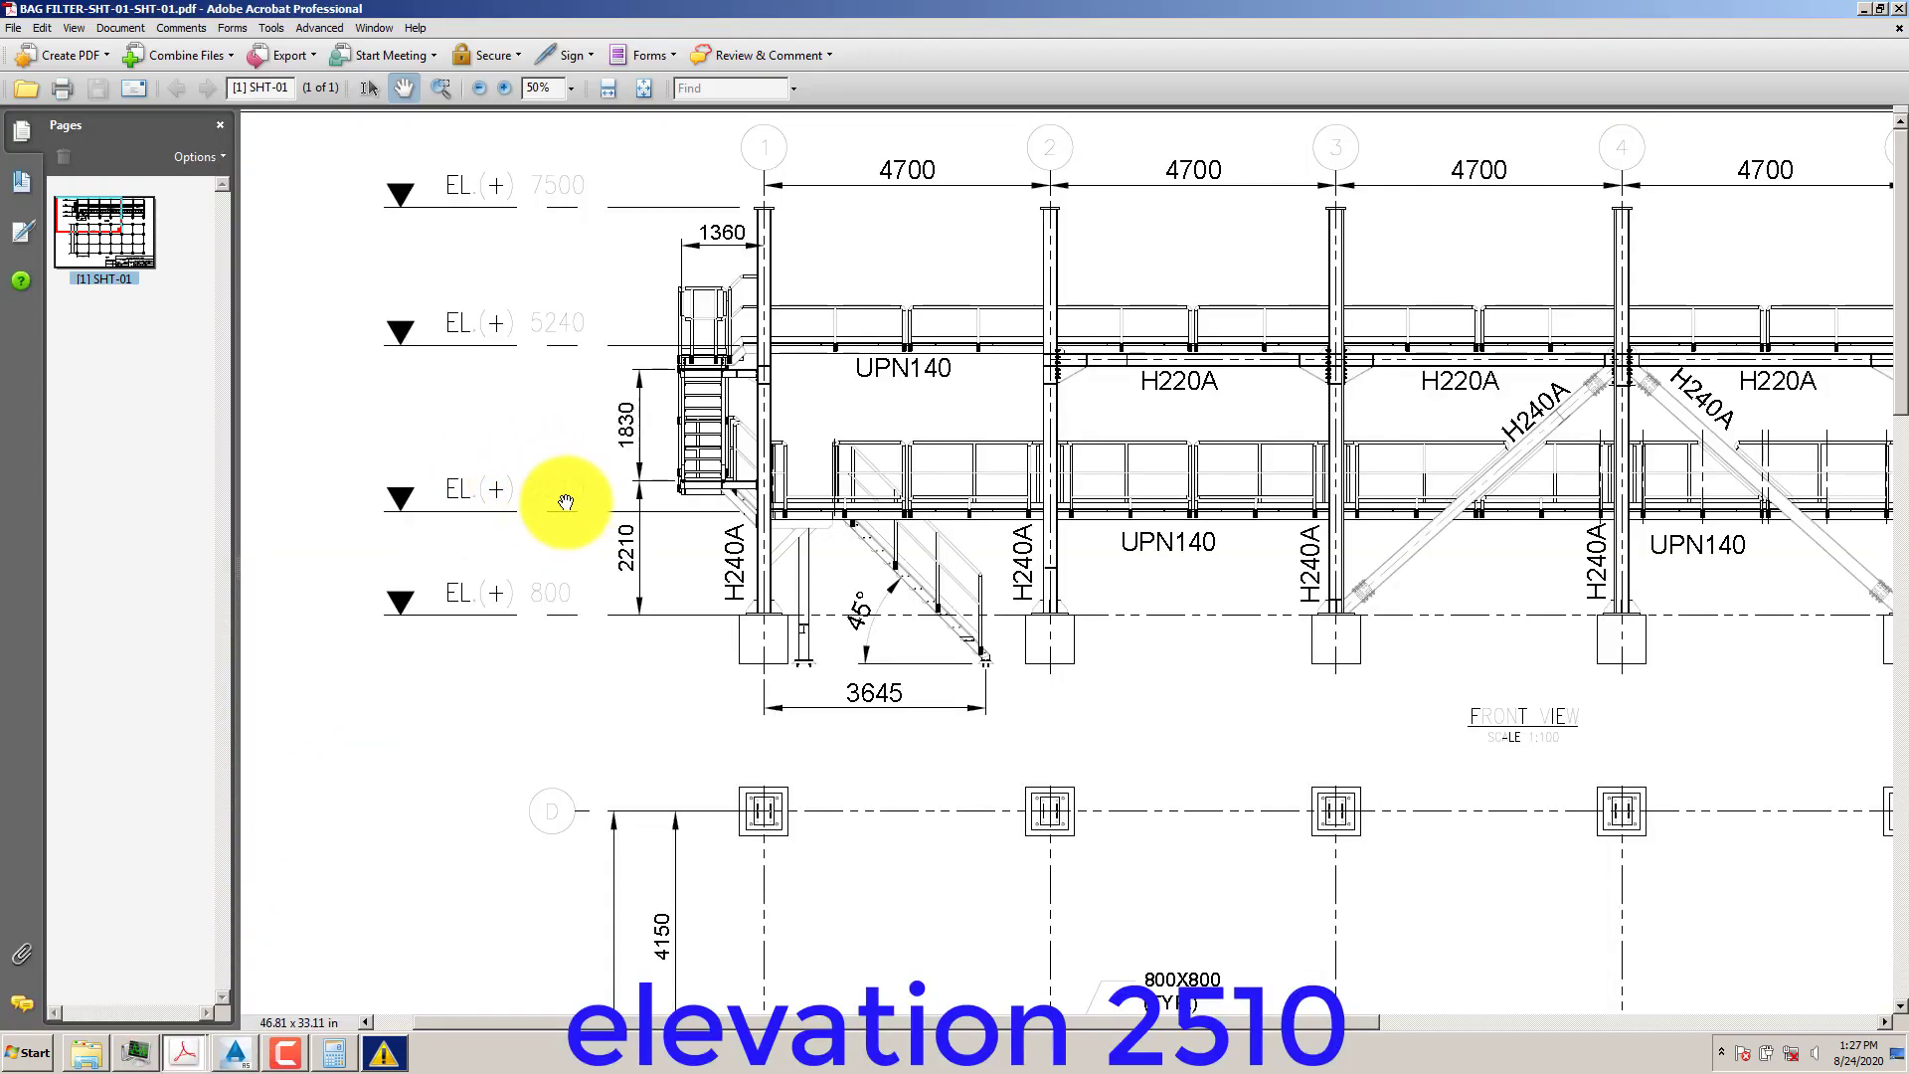
{"action": "left_click", "coordinate": [233, 1050]}
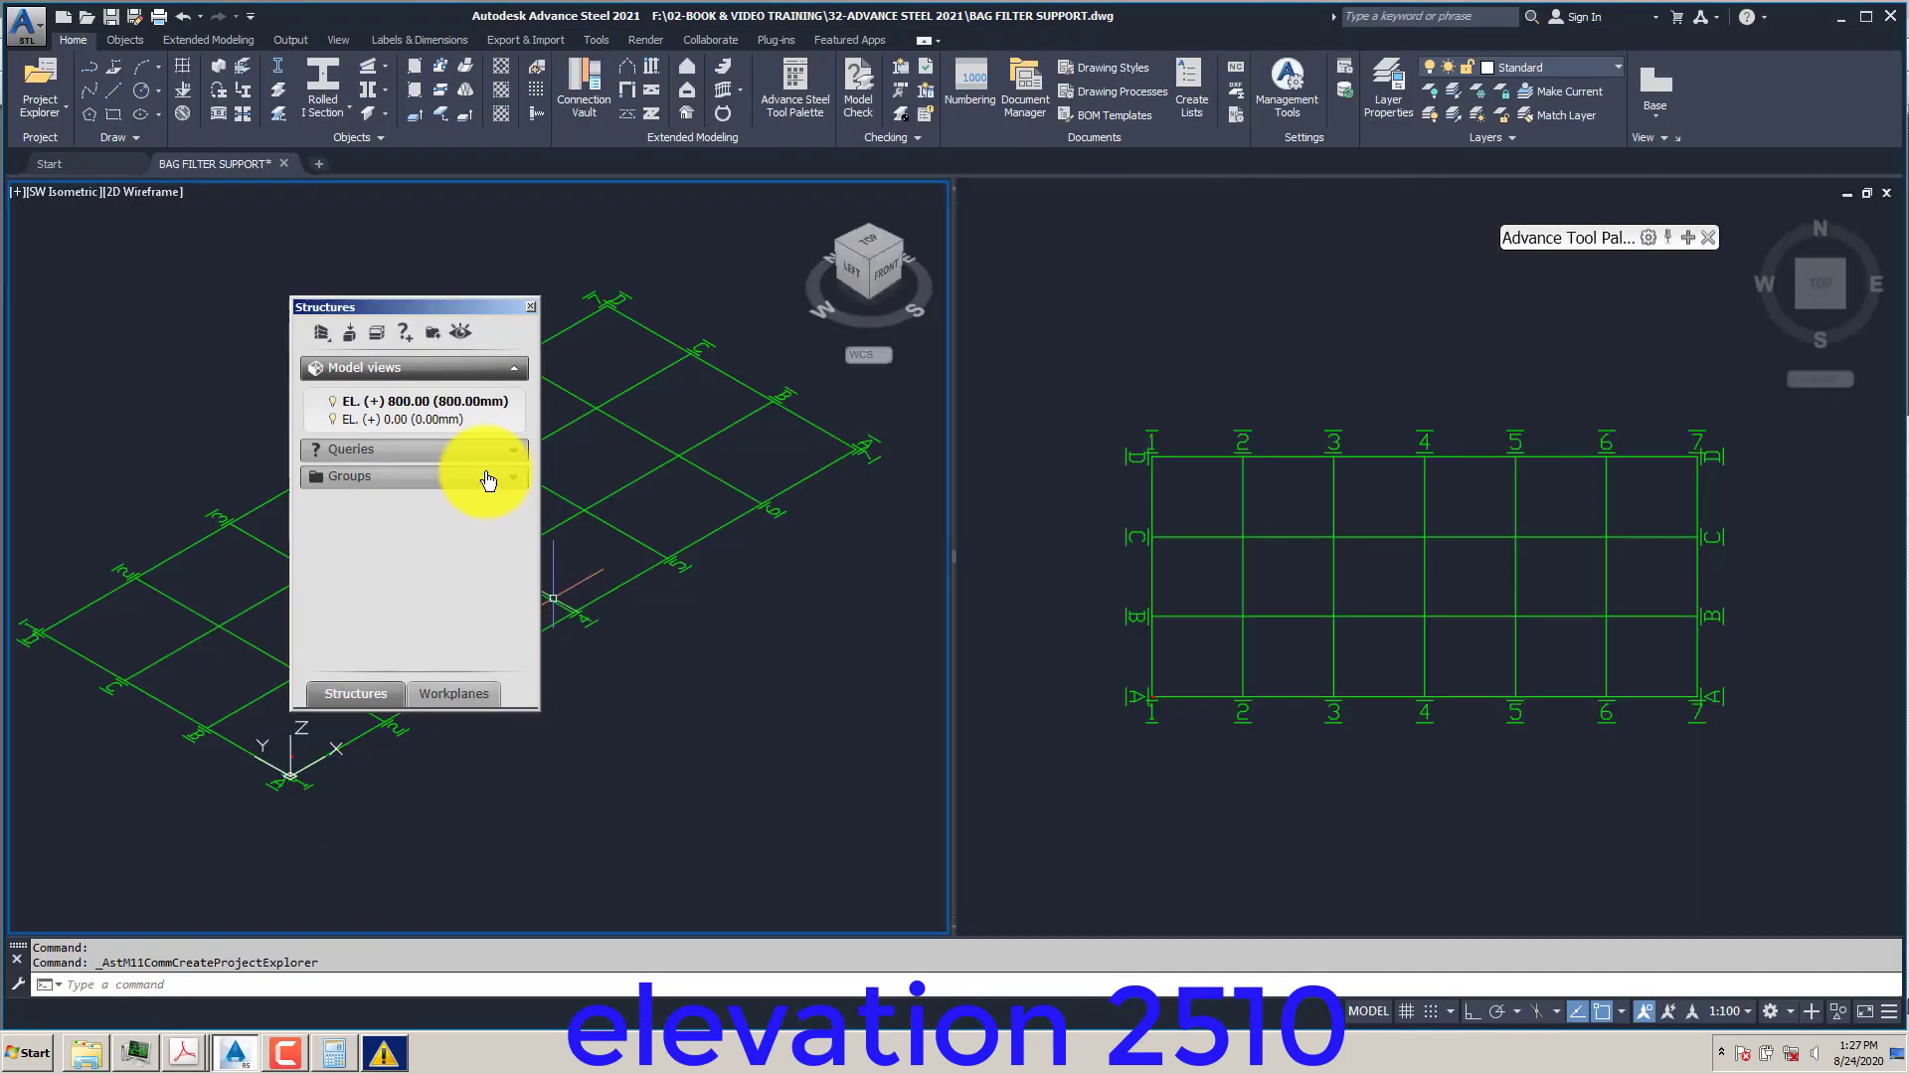
{"action": "left_click", "coordinate": [376, 333]}
{"action": "left_click_drag", "start_coordinate": [898, 475], "coordinate": [819, 473]}
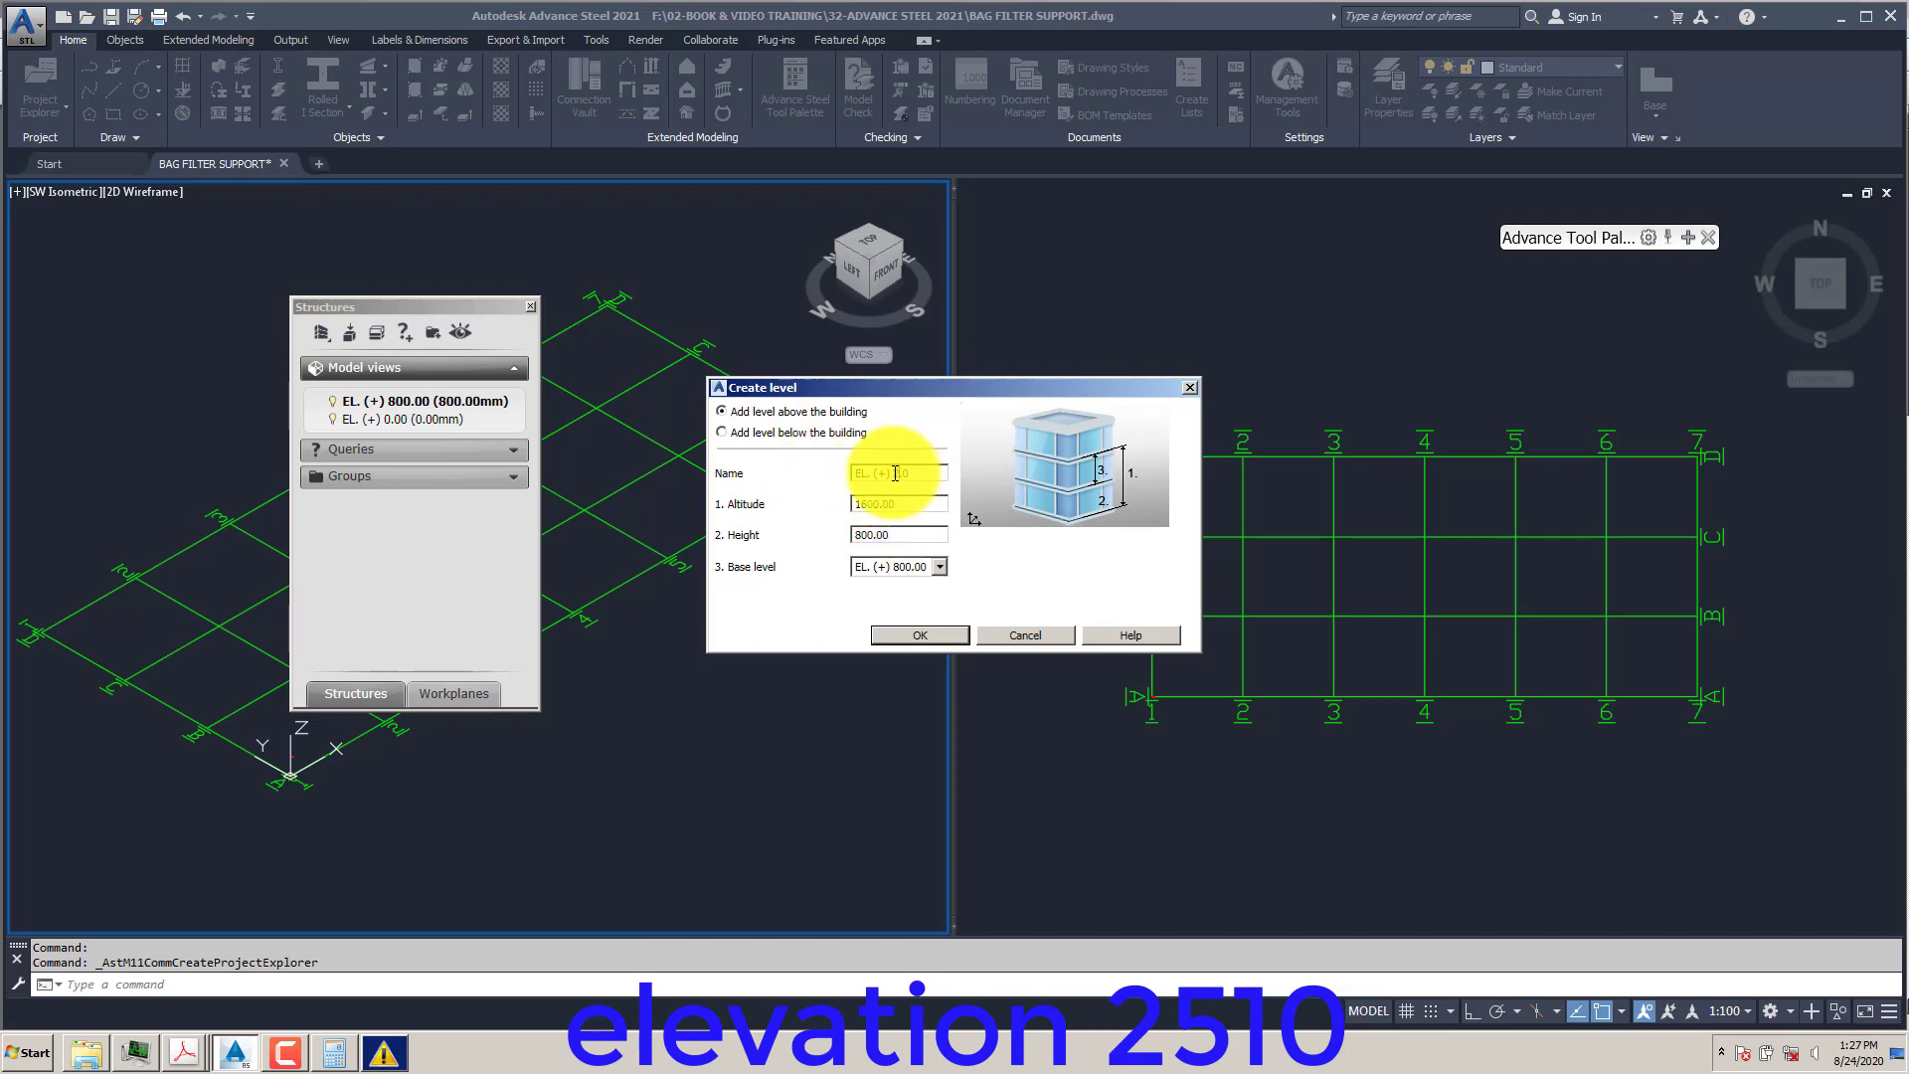
{"action": "type", "text": "51"}
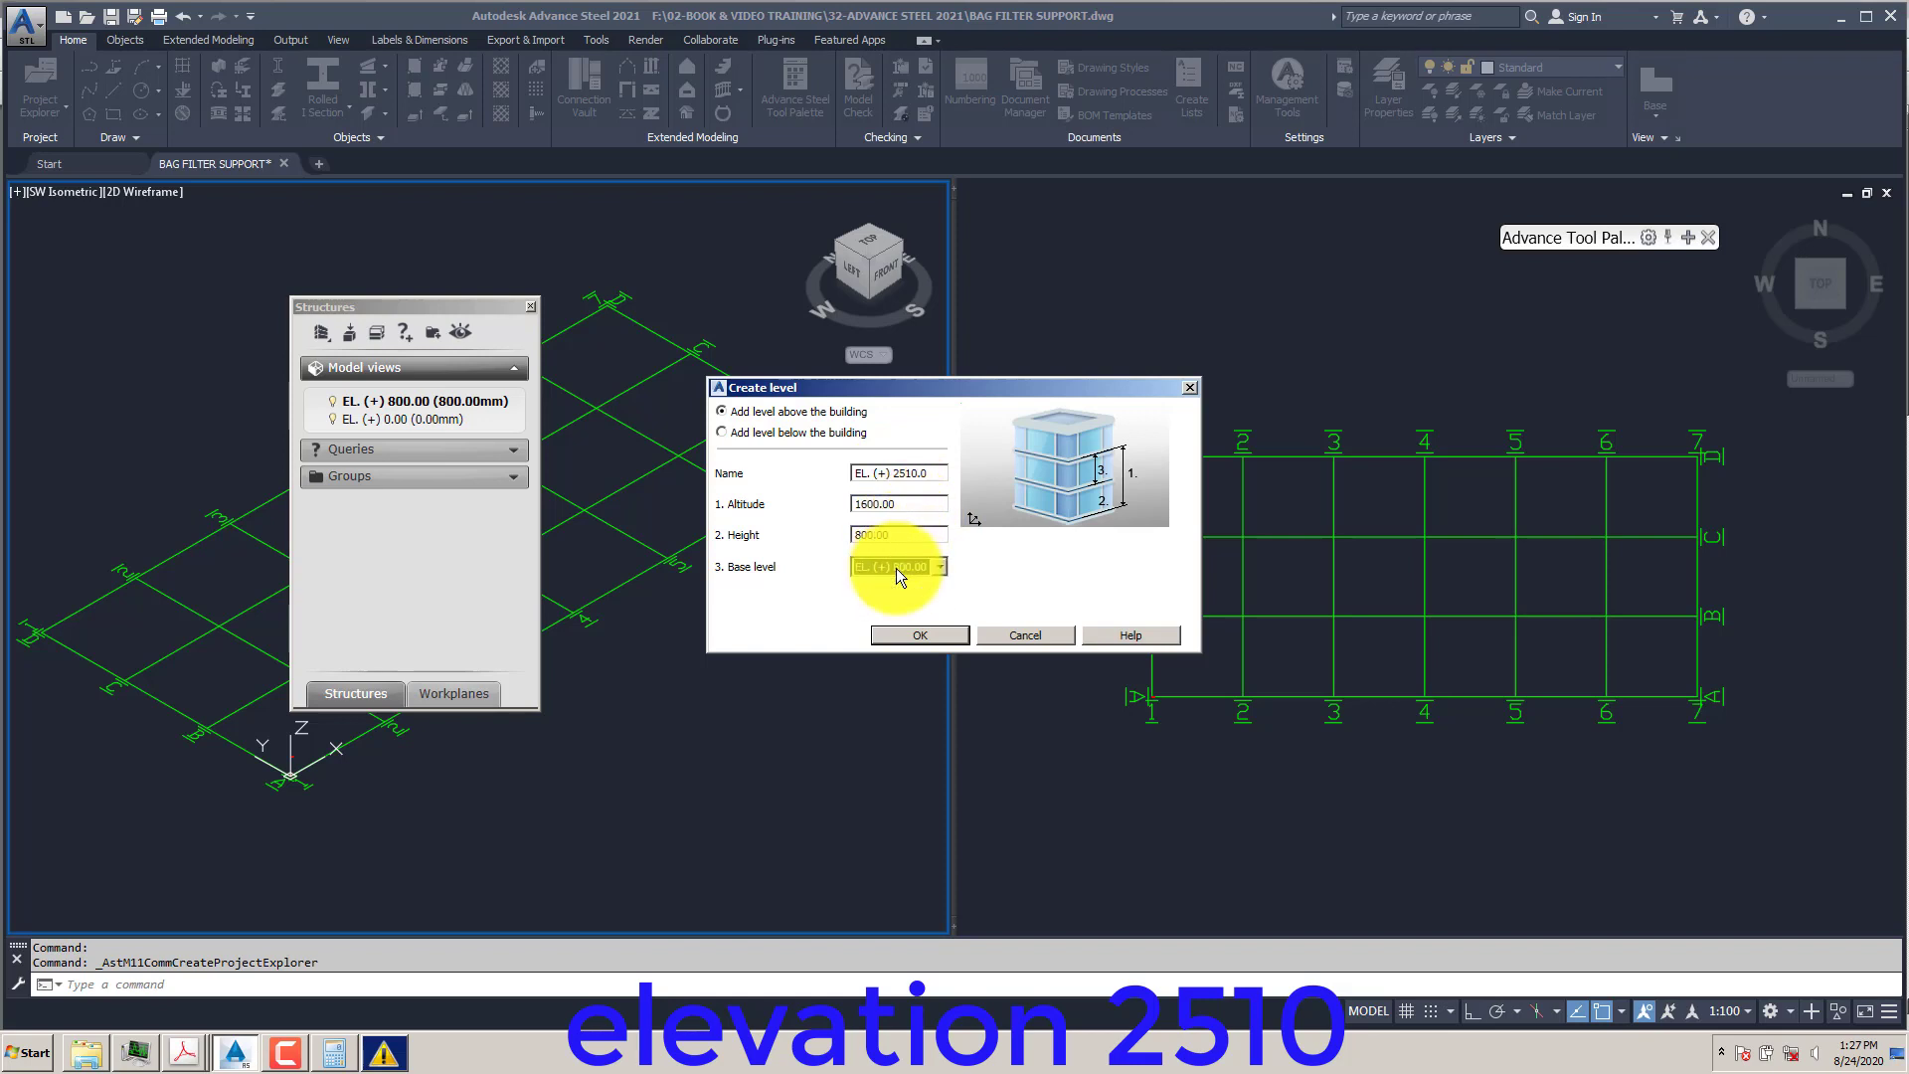
- Try entering 2510 as the new level's altitude and as its height above EL. (+) 800.00
{"action": "left_click", "coordinate": [334, 1052]}
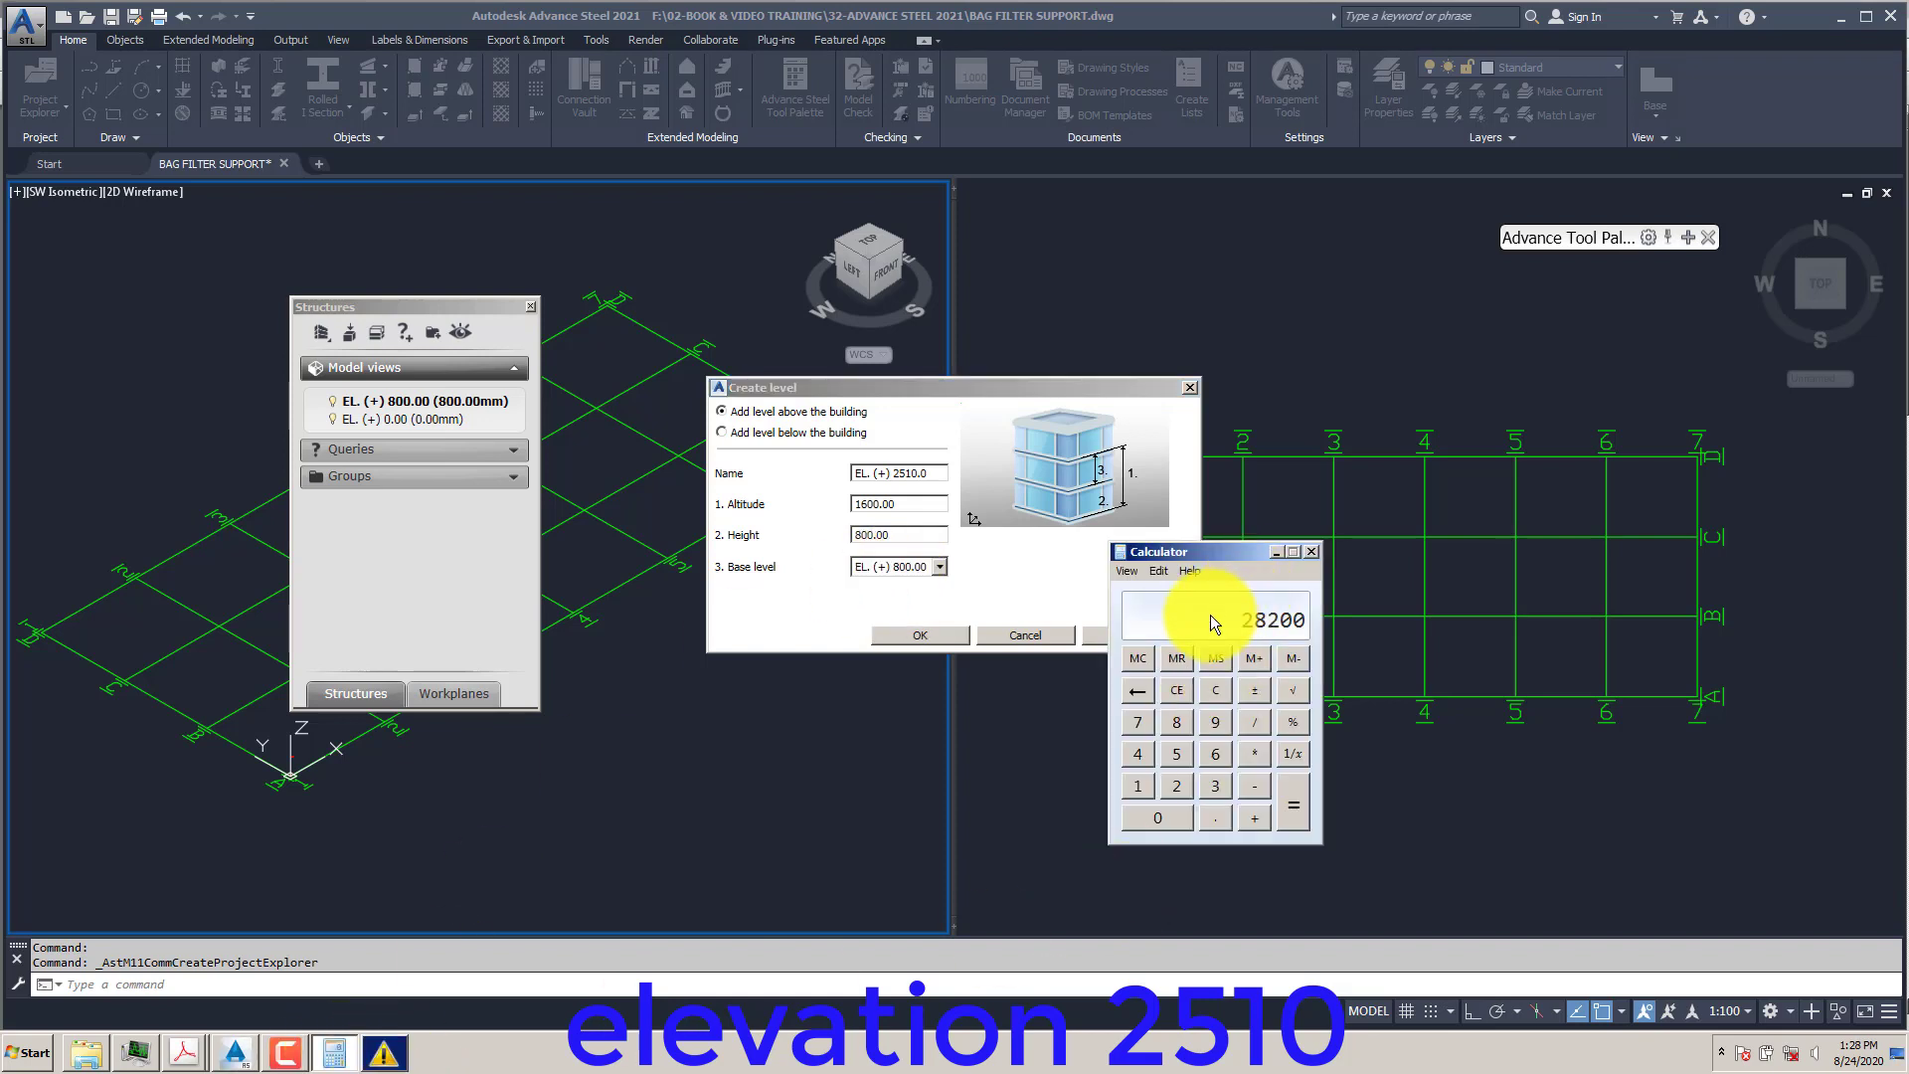
{"action": "left_click", "coordinate": [849, 520]}
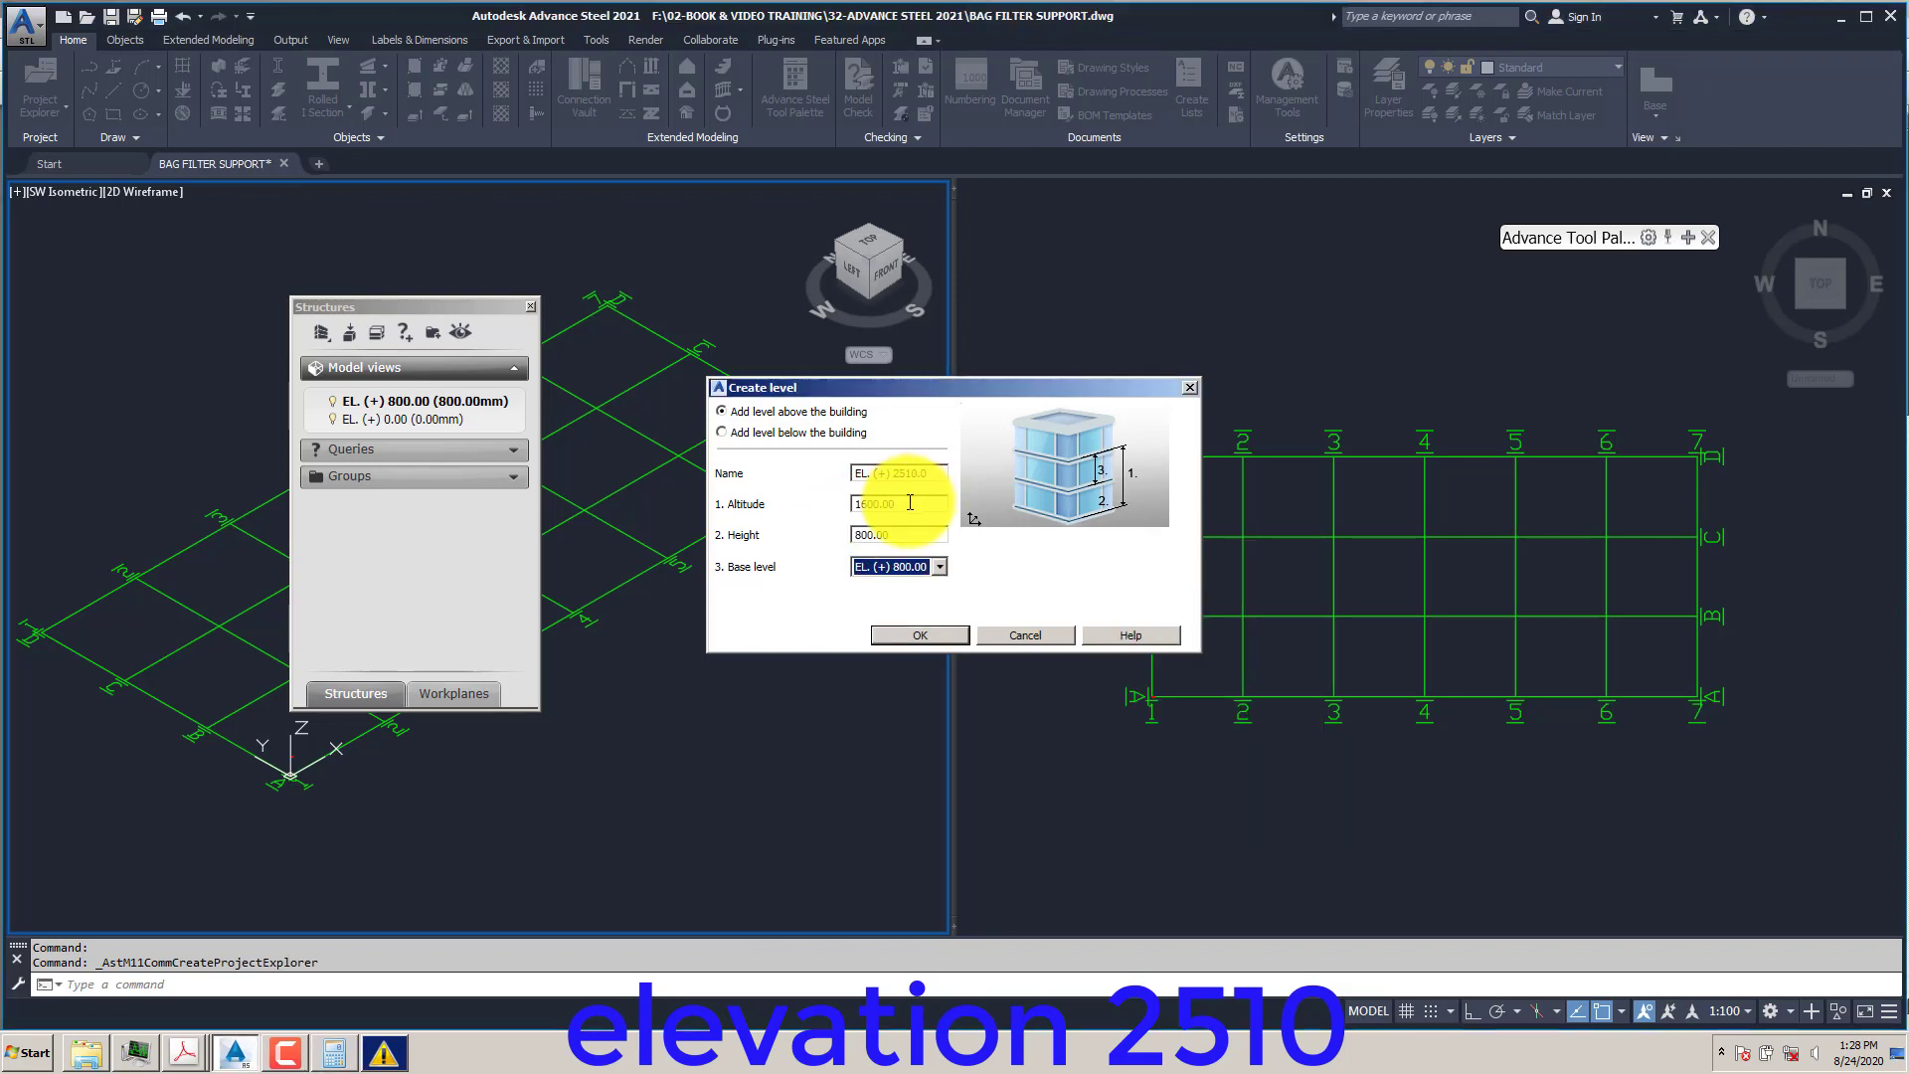
{"action": "type", "text": "2510"}
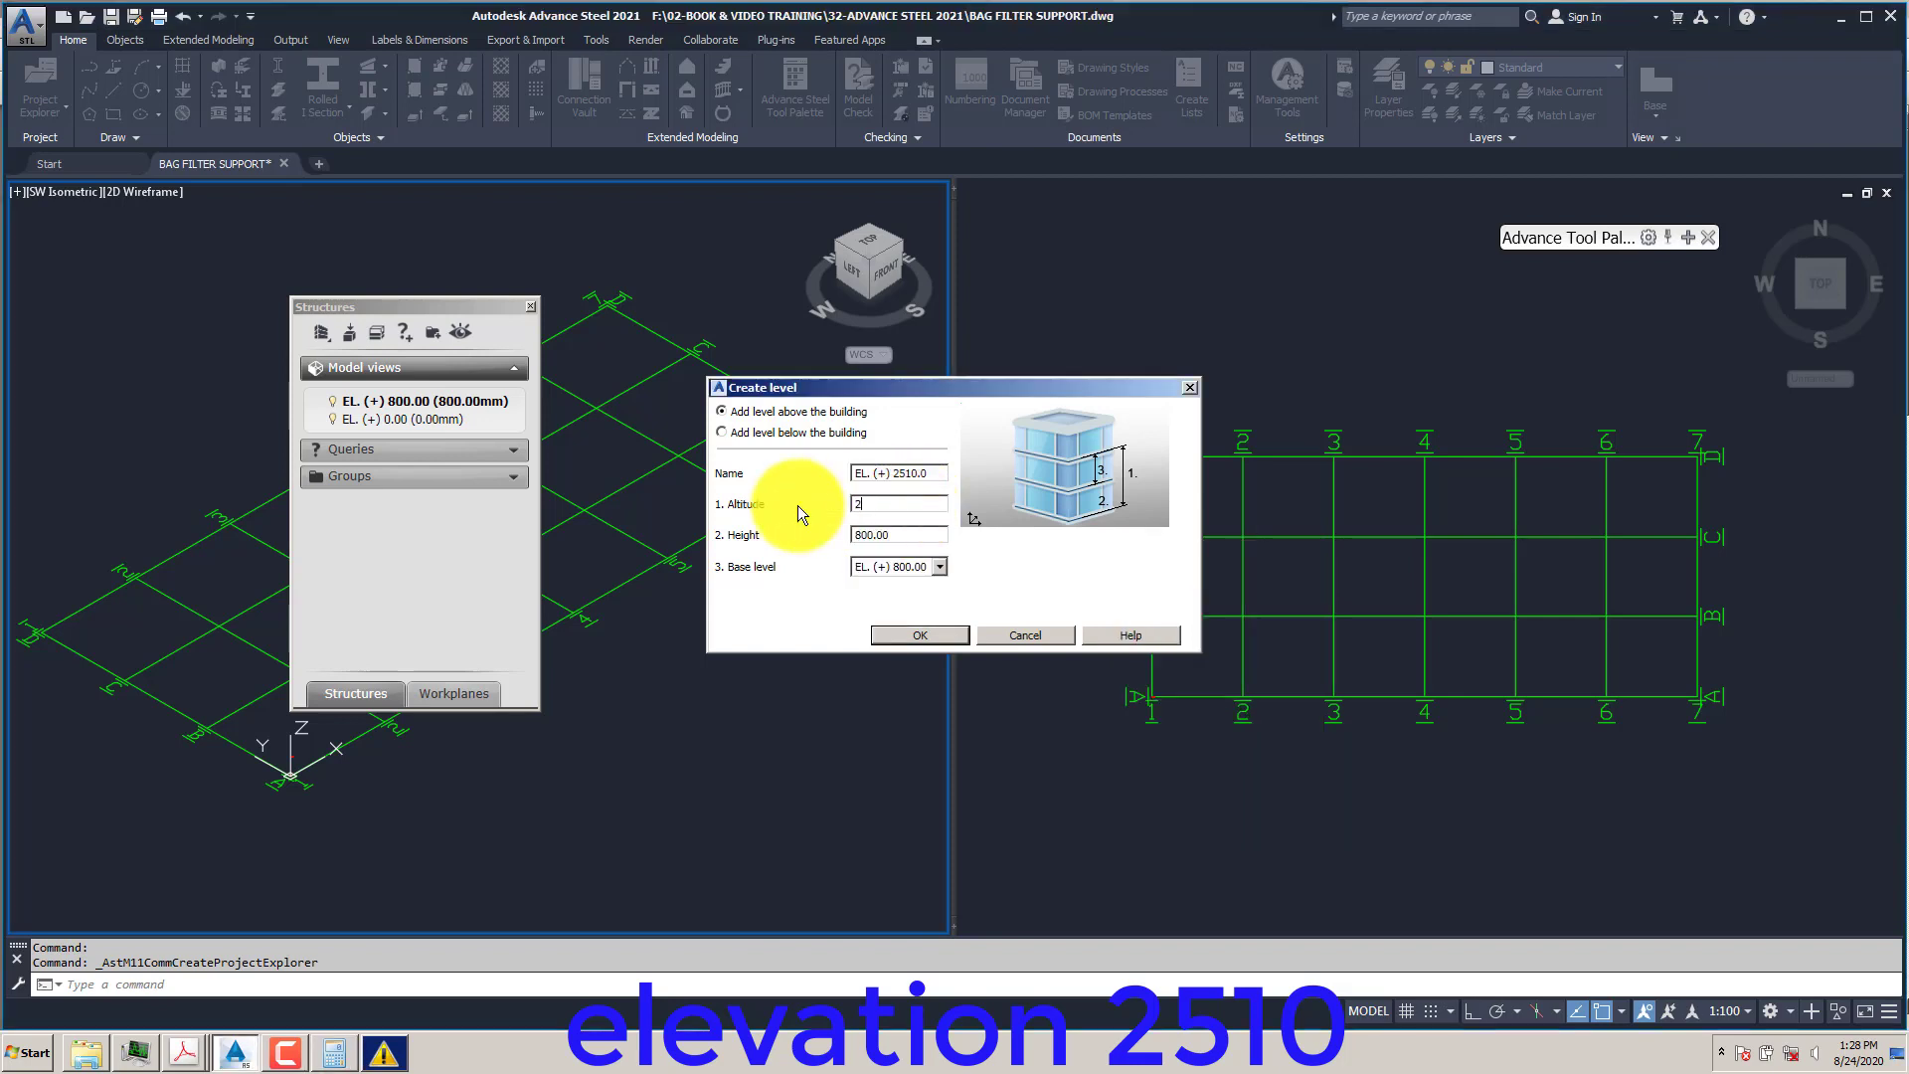
{"action": "left_click", "coordinate": [900, 535]}
{"action": "type", "text": "2"}
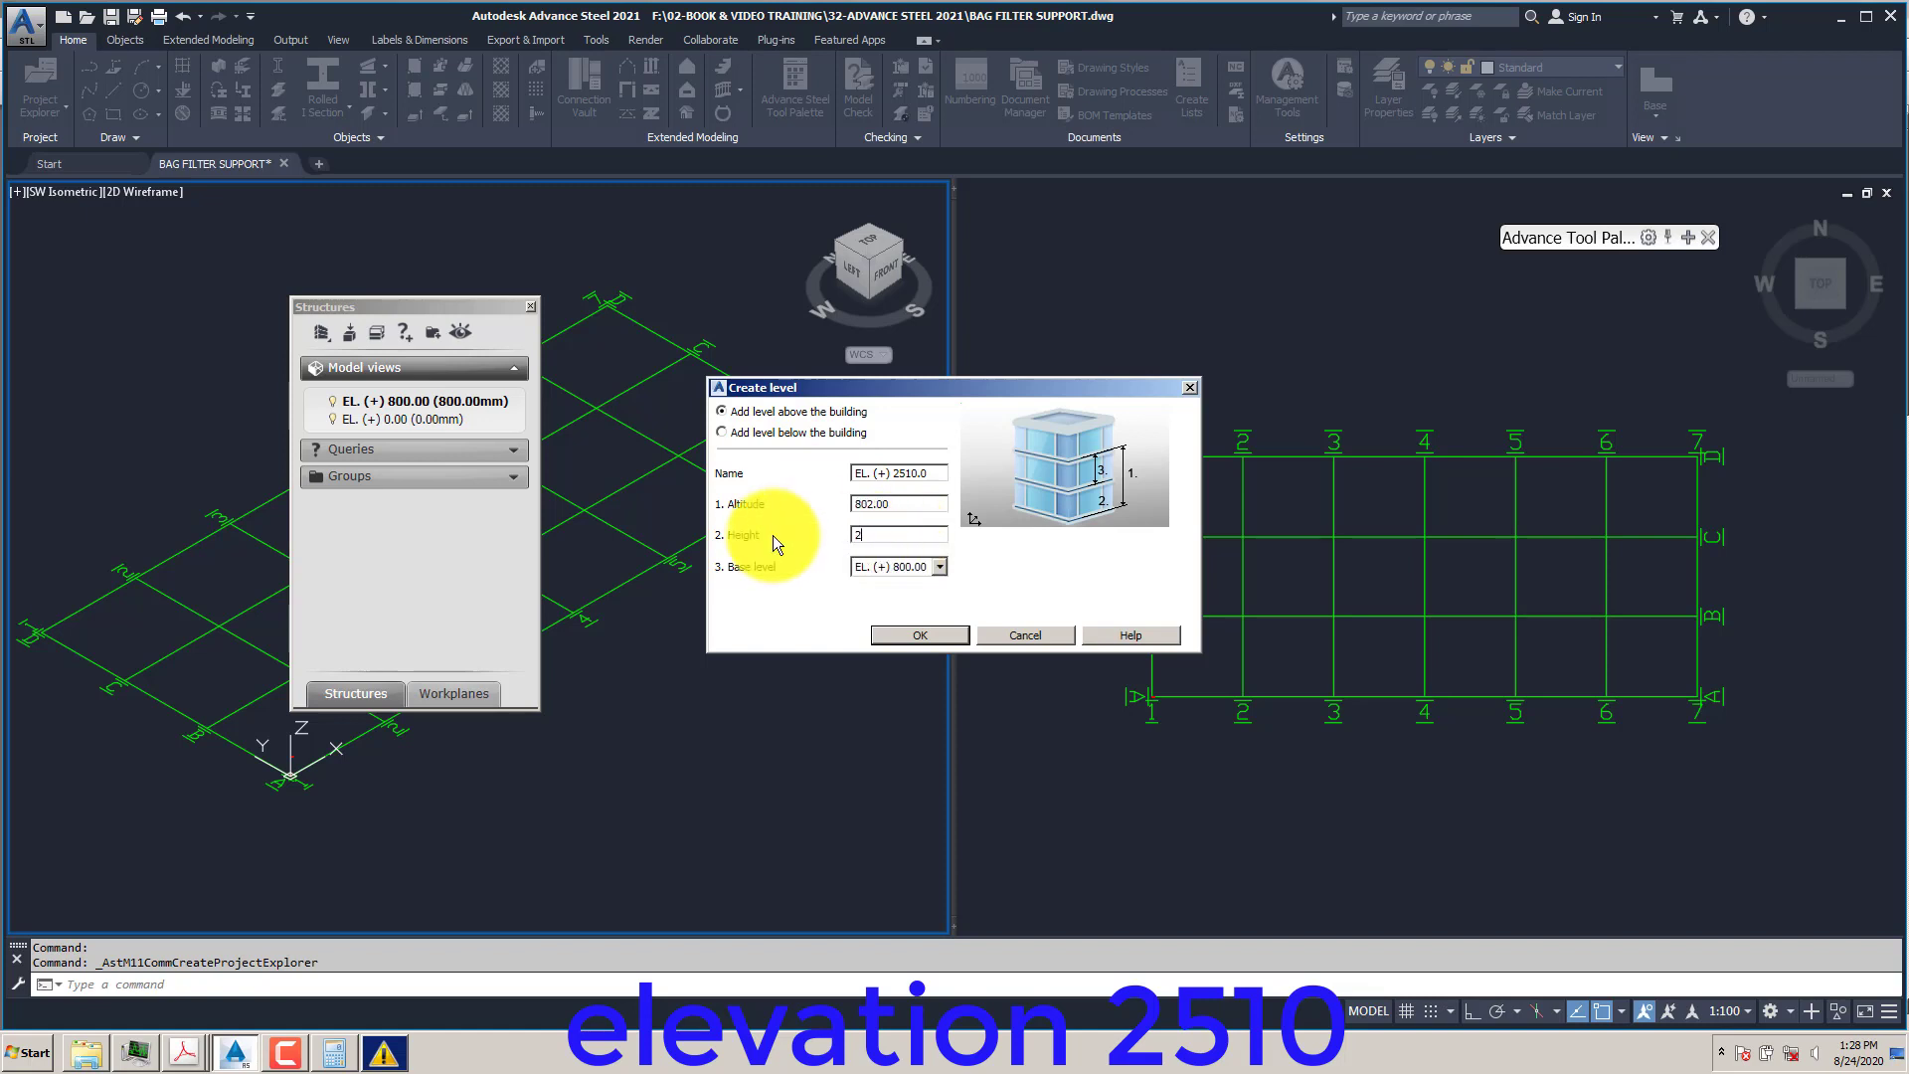
{"action": "type", "text": "510"}
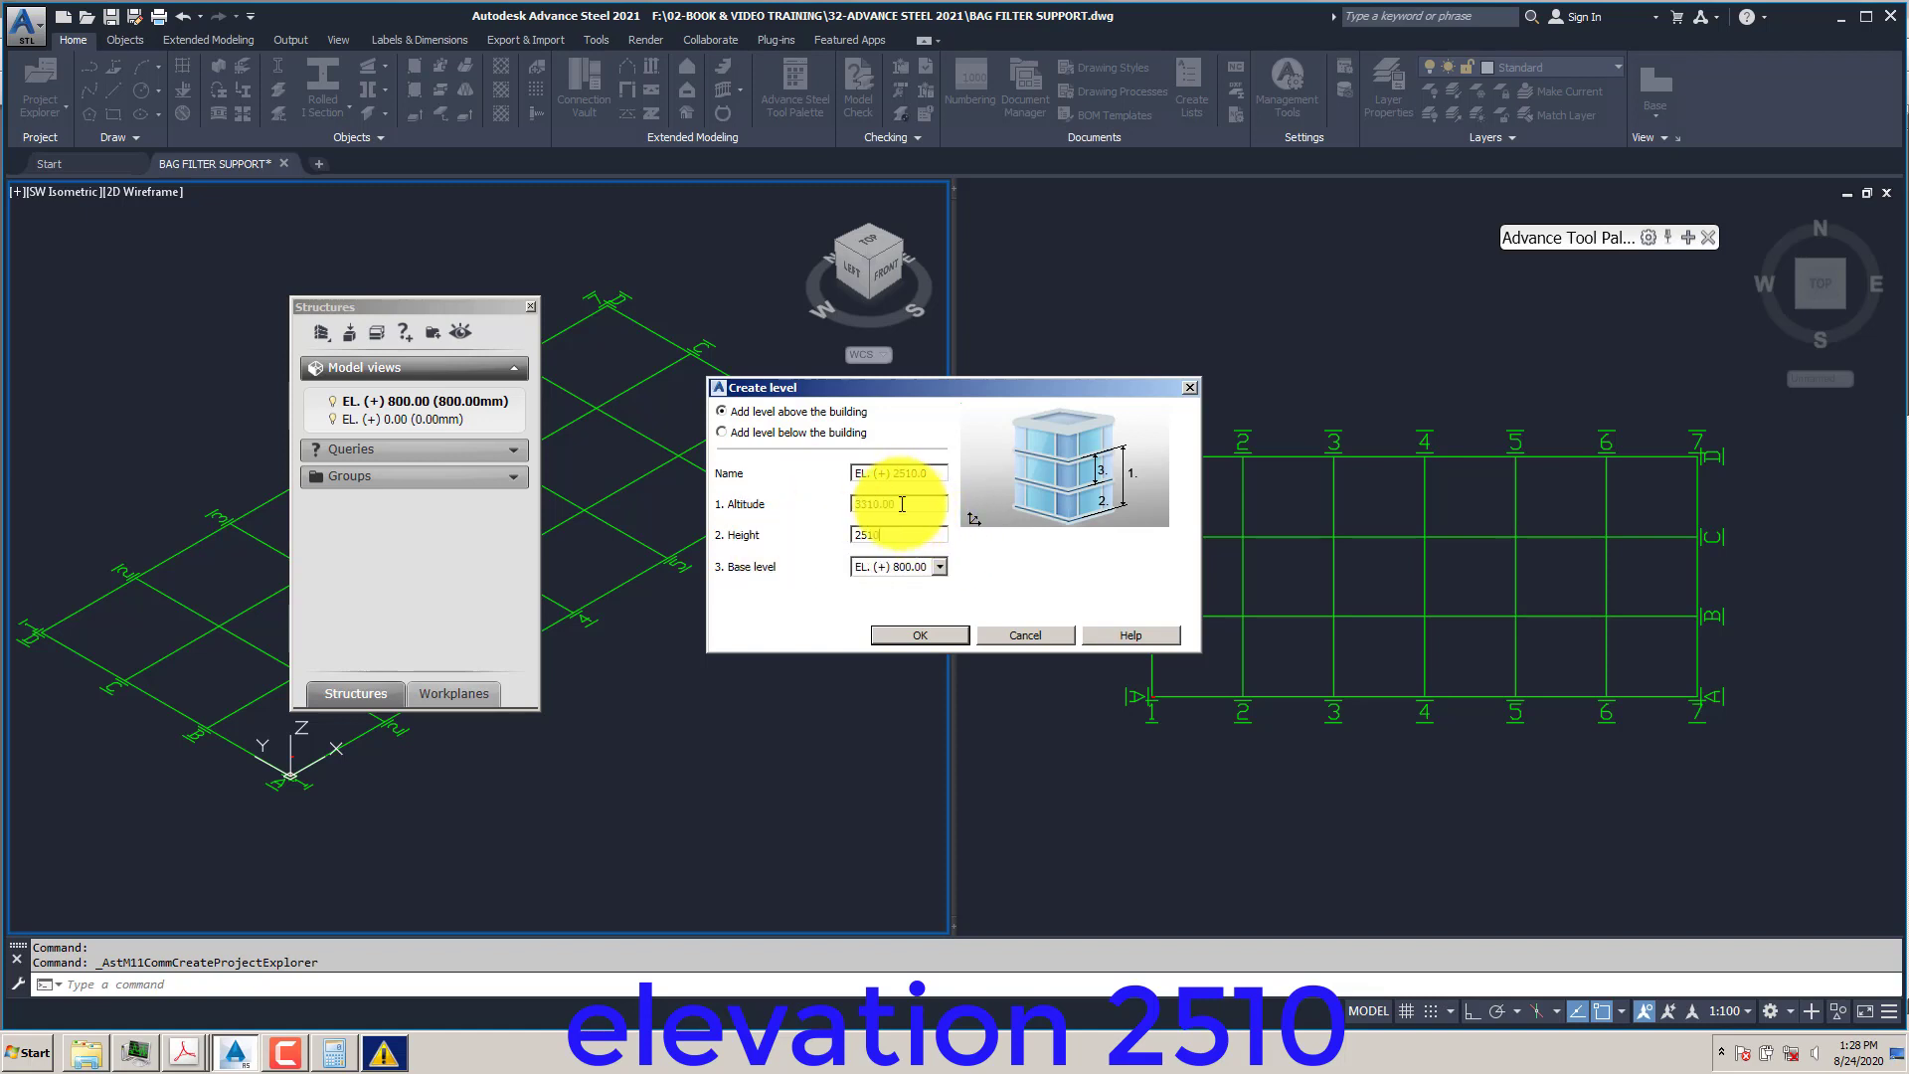
- Set the new level's altitude to 2510 mm, complete its name as EL. (+) 2510.00 and create the level
{"action": "left_click", "coordinate": [902, 504]}
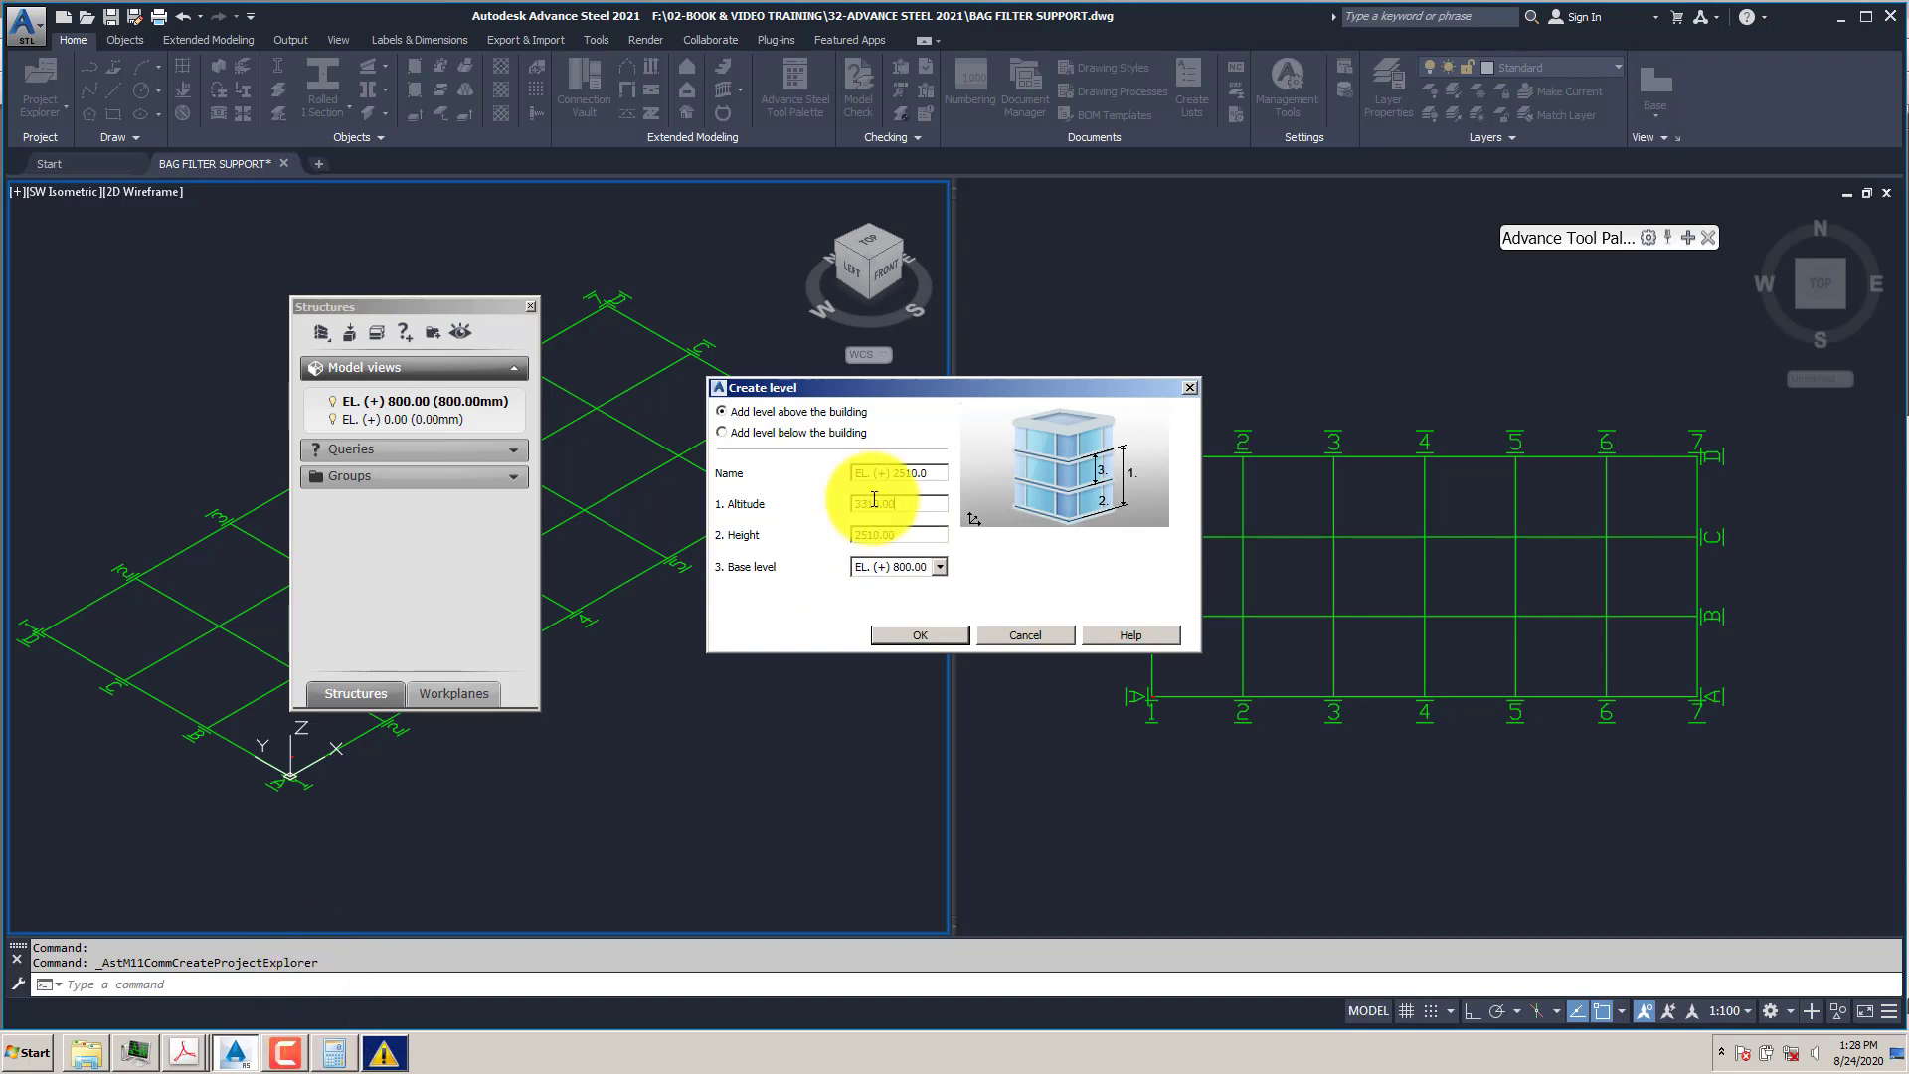
{"action": "key", "text": "BackSpace"}
{"action": "key", "text": "BackSpace"}
{"action": "key", "text": "BackSpace"}
{"action": "key", "text": "BackSpace"}
{"action": "key", "text": "BackSpace"}
{"action": "key", "text": "BackSpace"}
{"action": "key", "text": "BackSpace"}
{"action": "type", "text": "2510"}
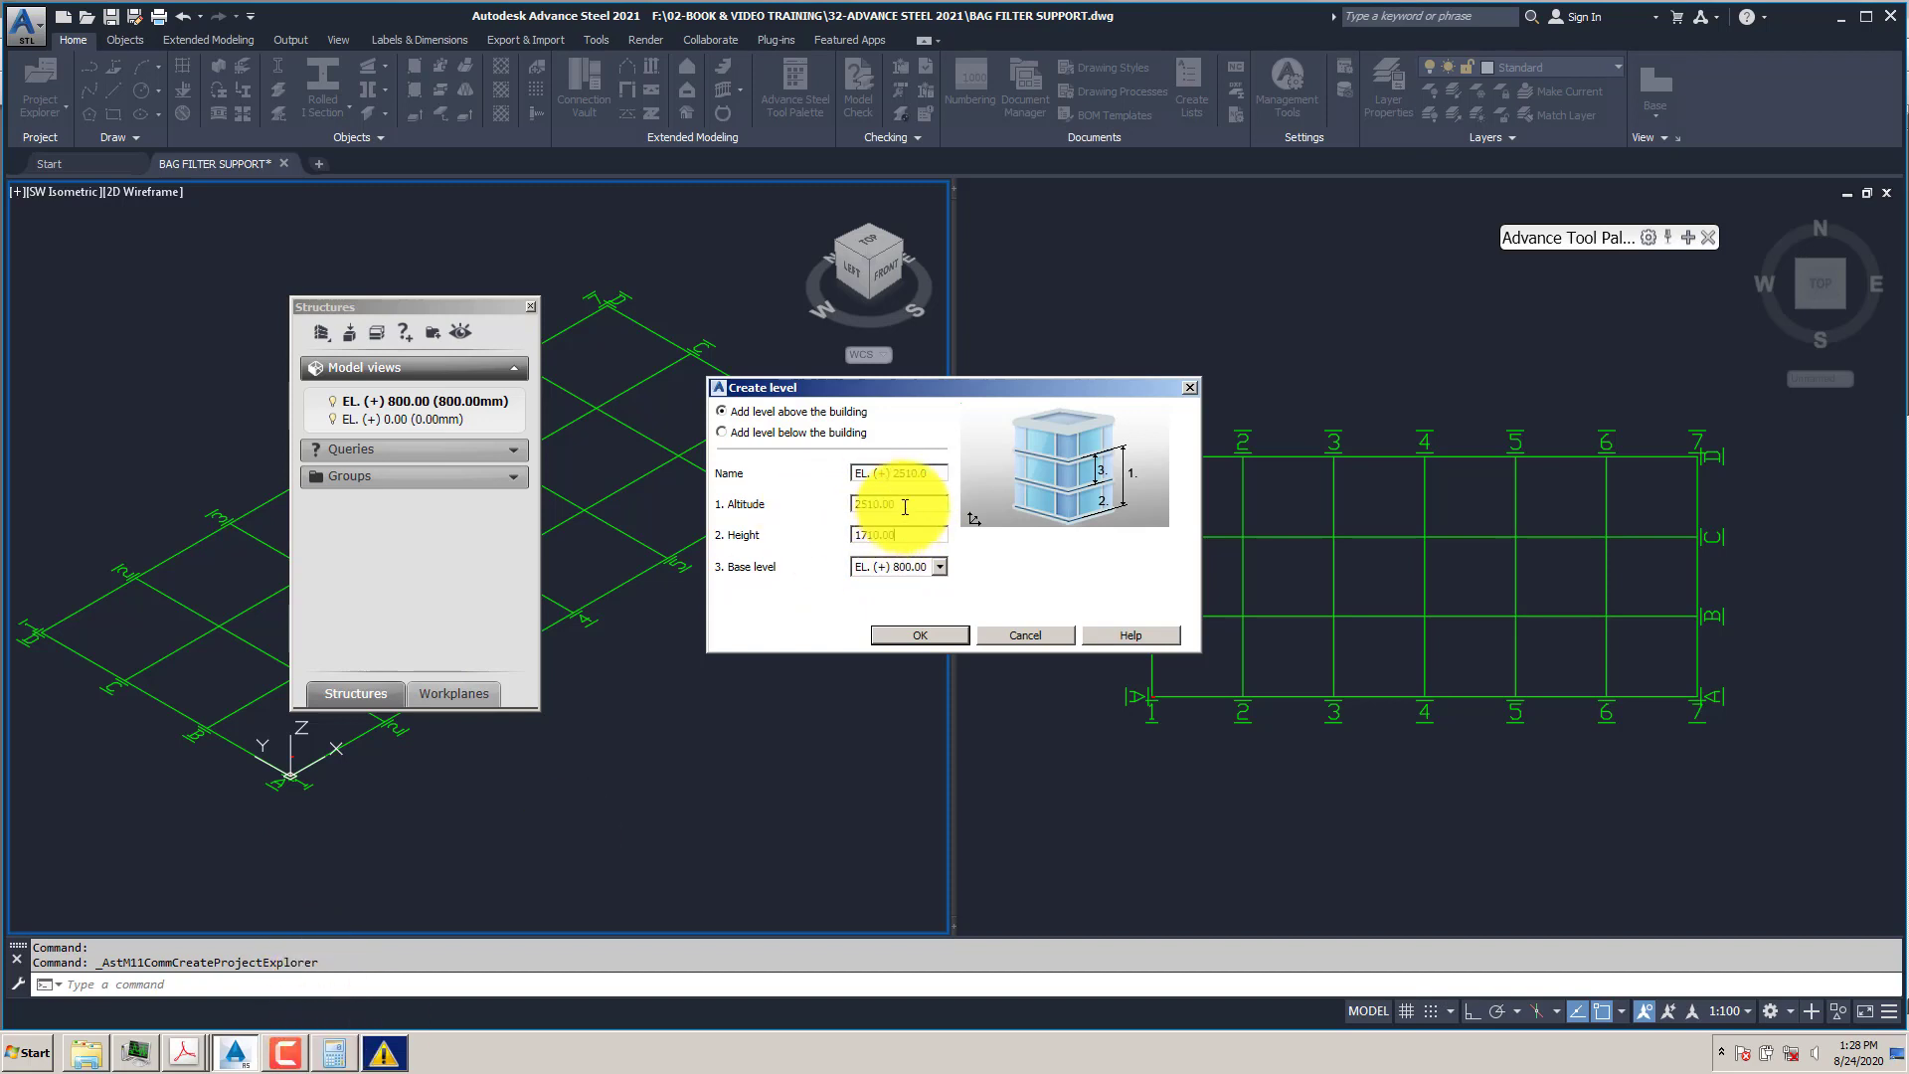
{"action": "key", "text": "Return"}
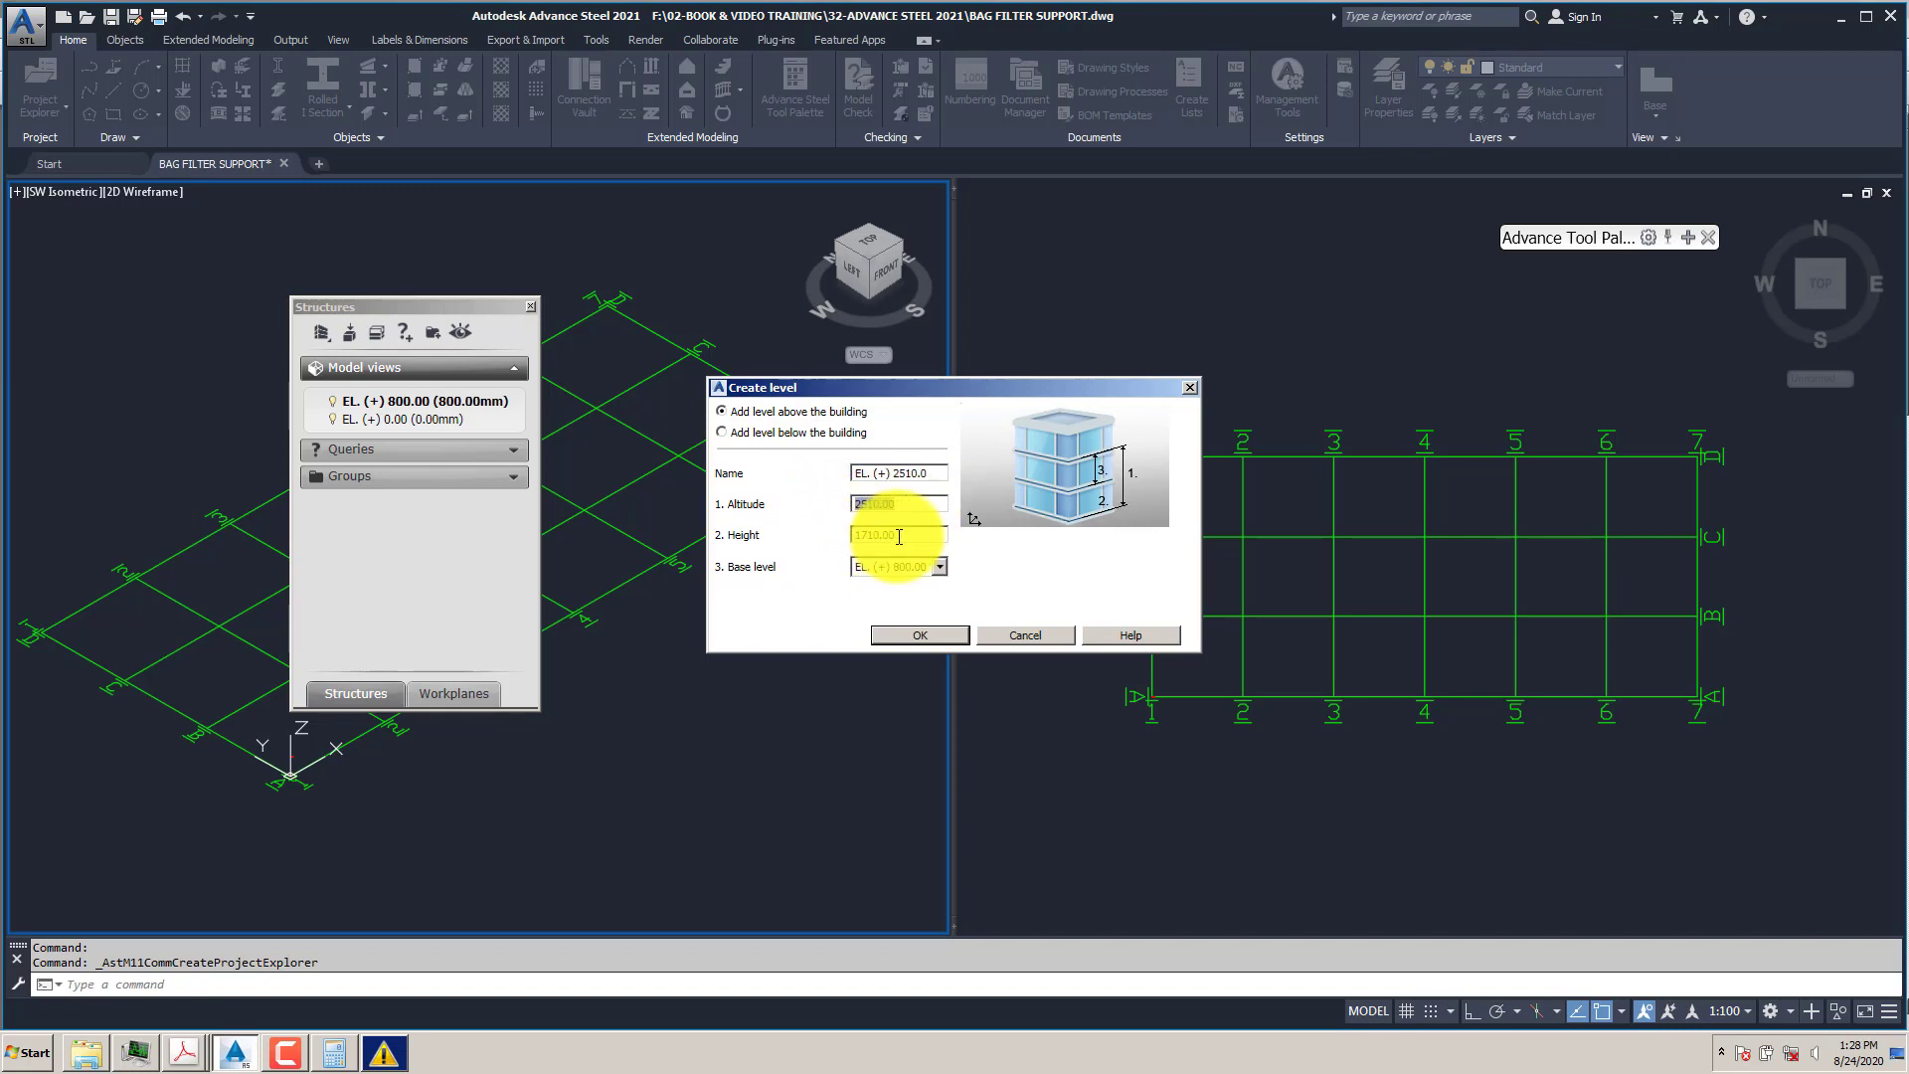
{"action": "key", "text": "Tab"}
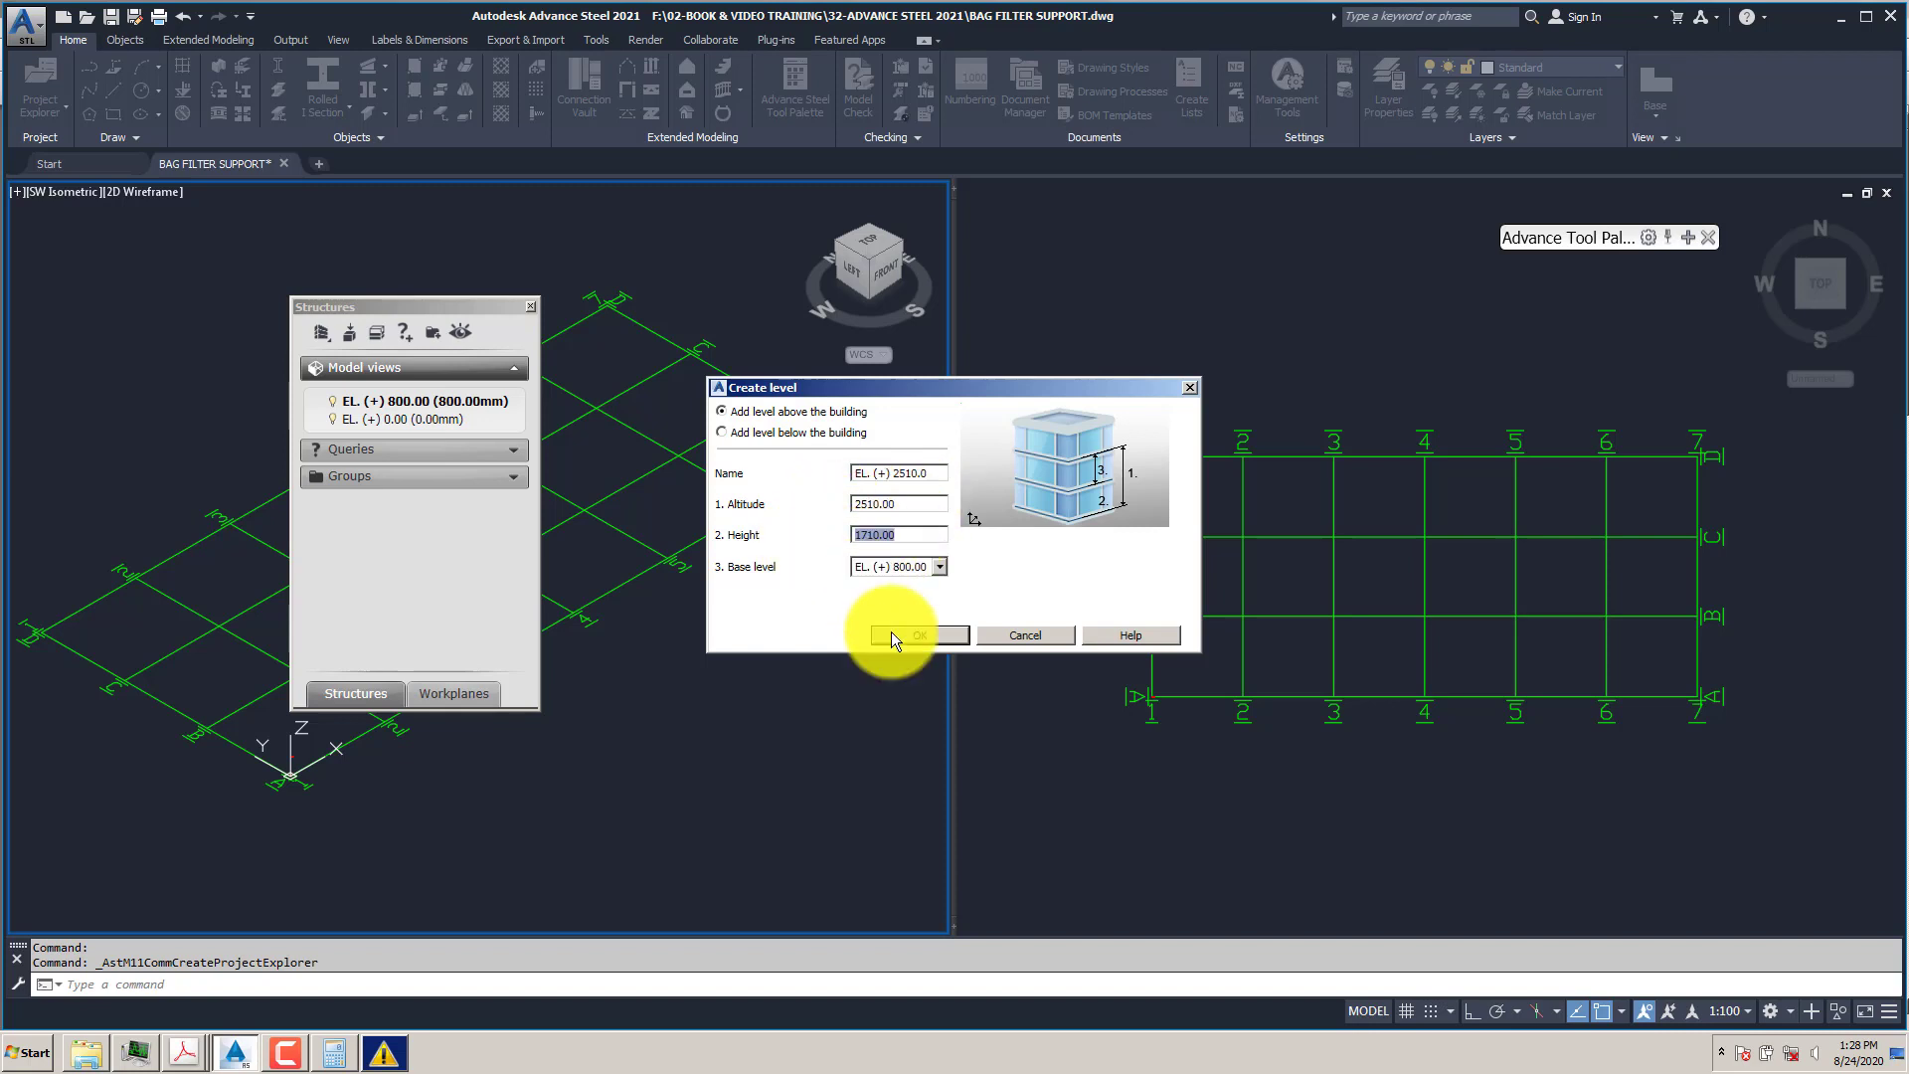
{"action": "double_click", "coordinate": [895, 506]}
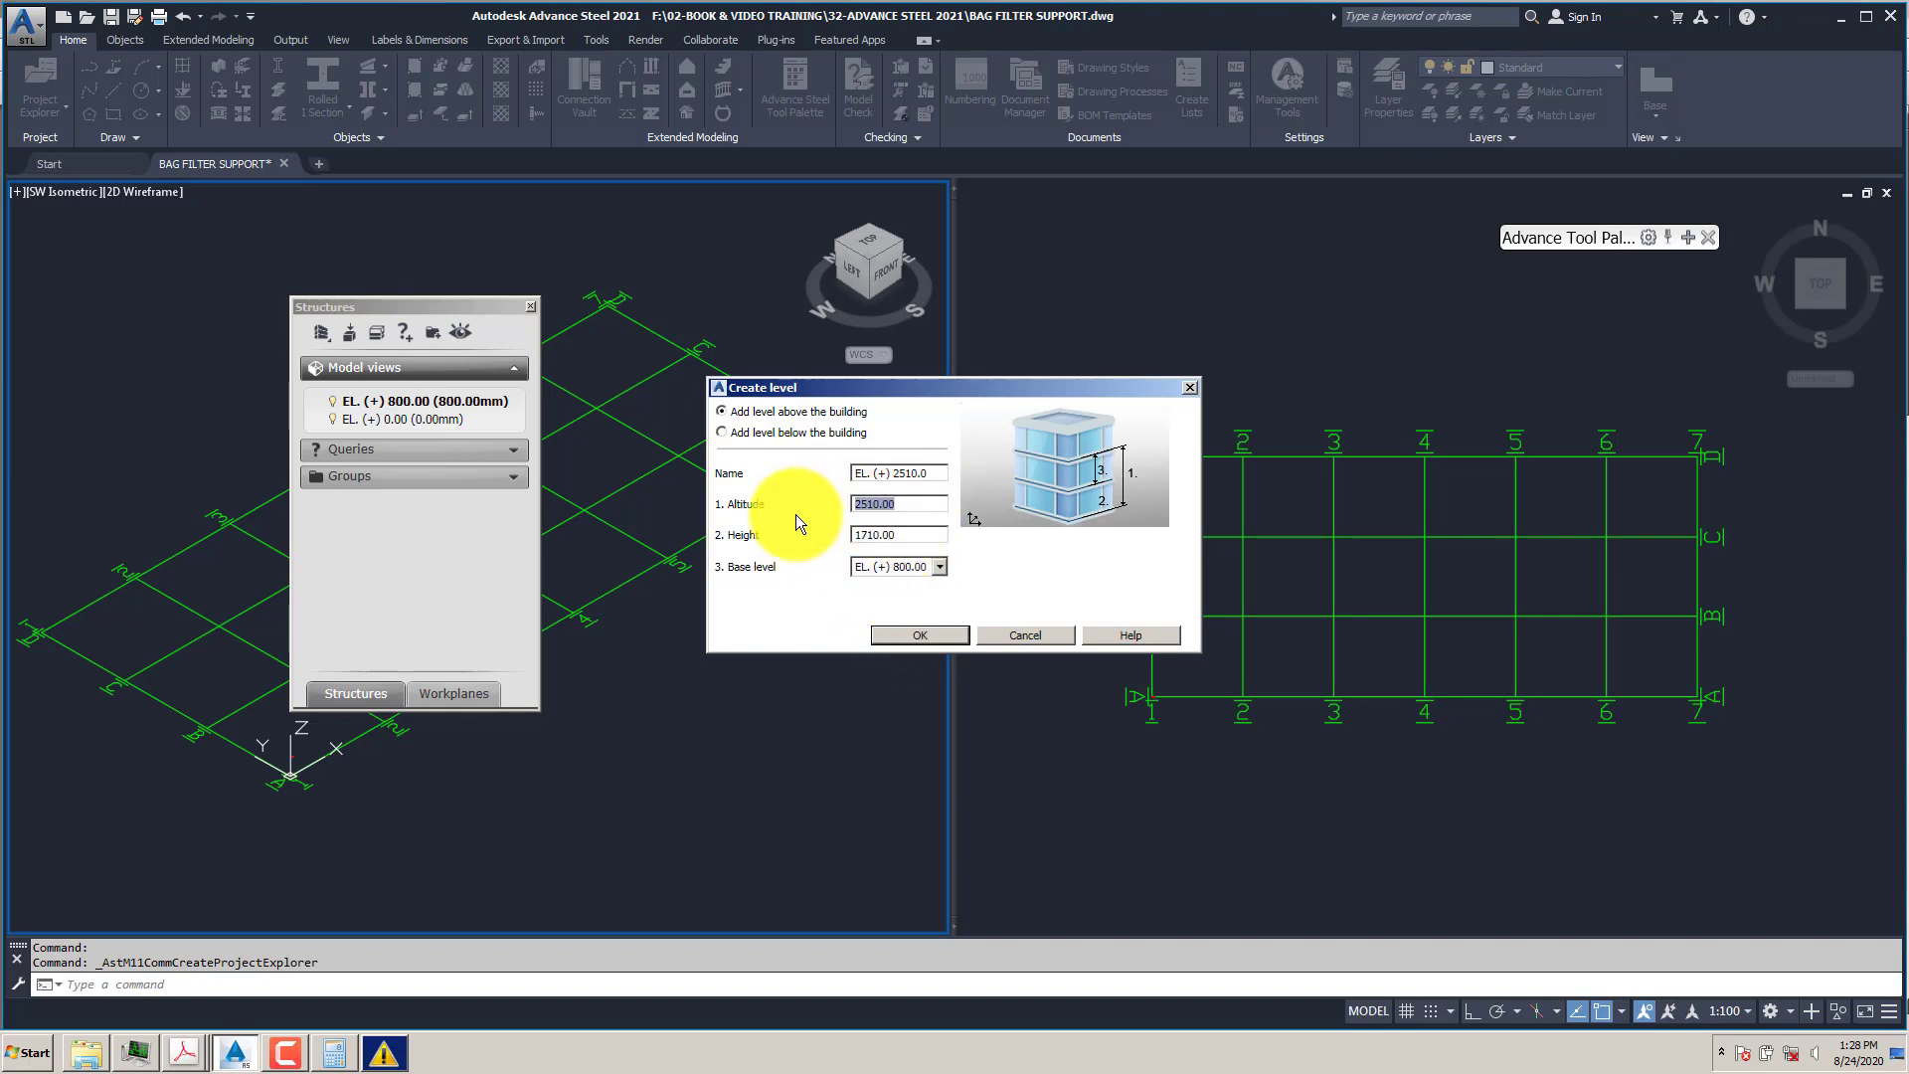
{"action": "left_click", "coordinate": [937, 474]}
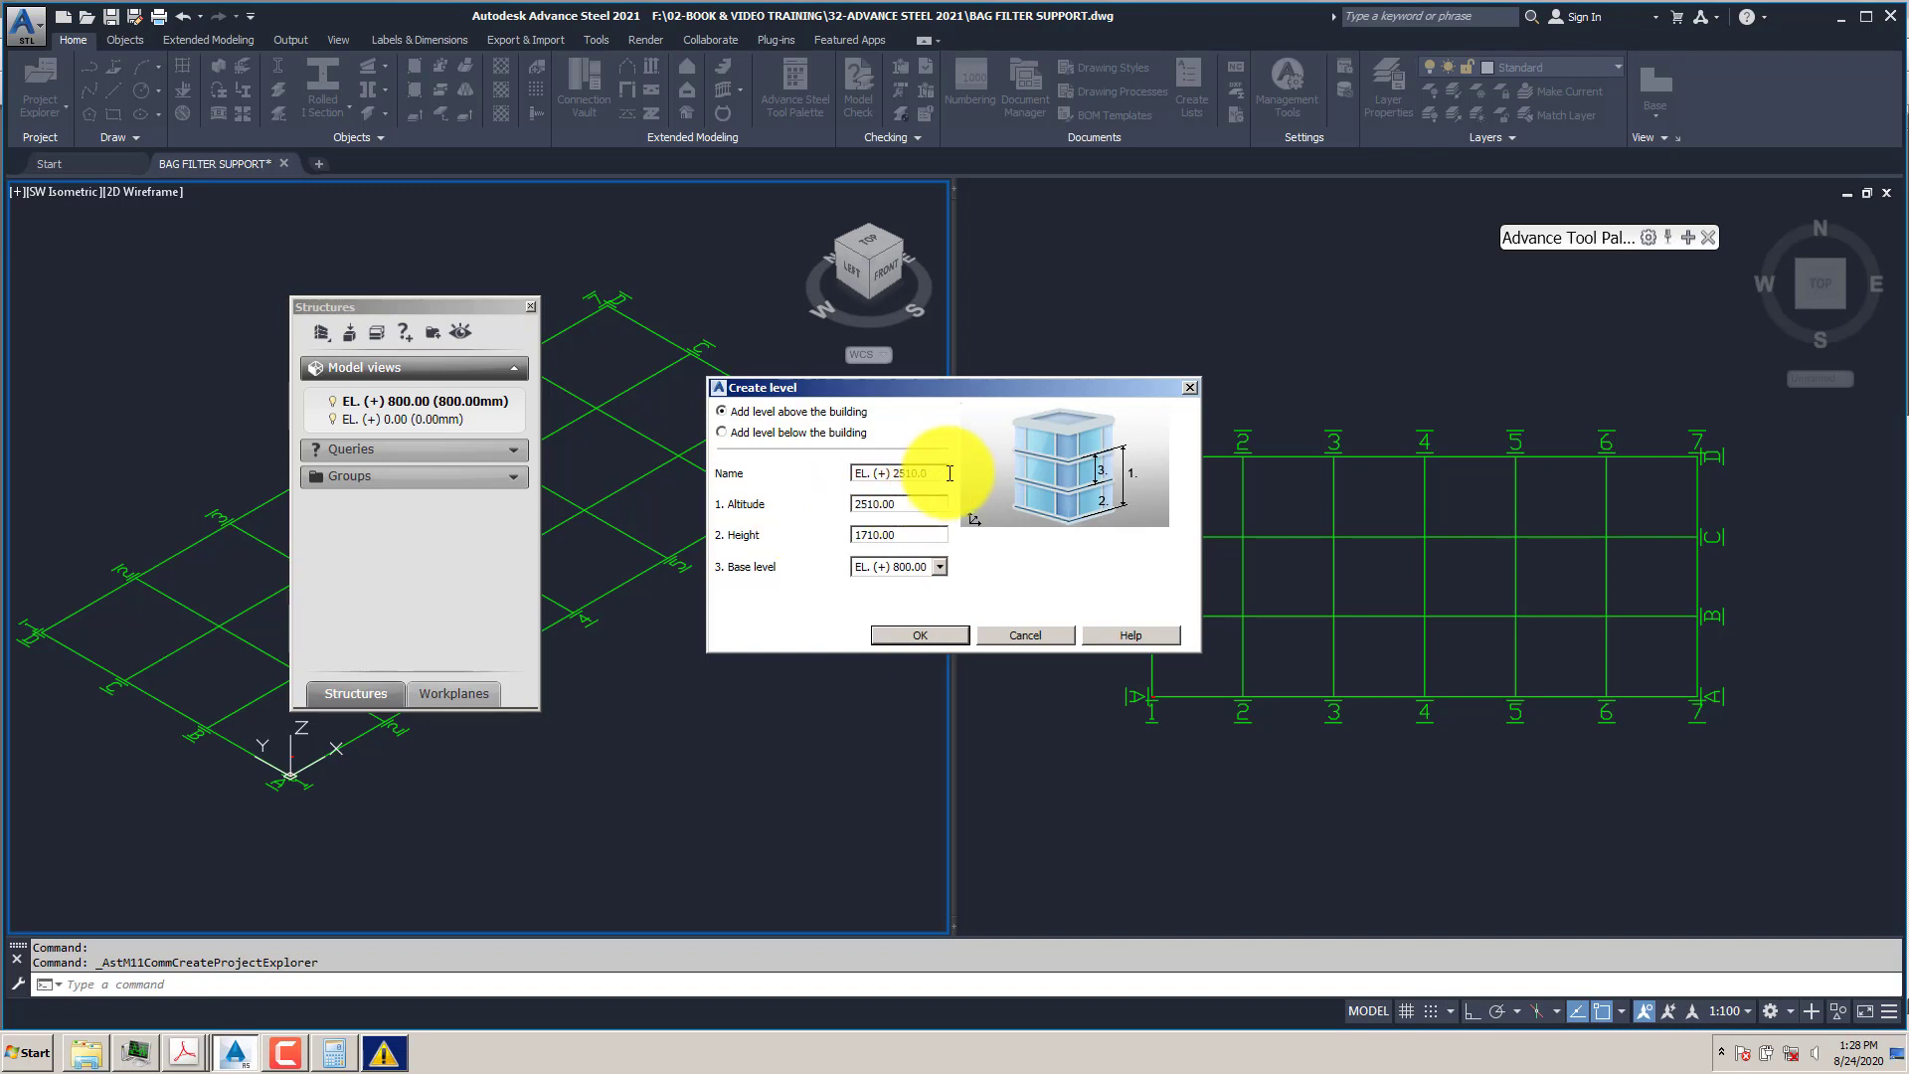
{"action": "left_click", "coordinate": [889, 631]}
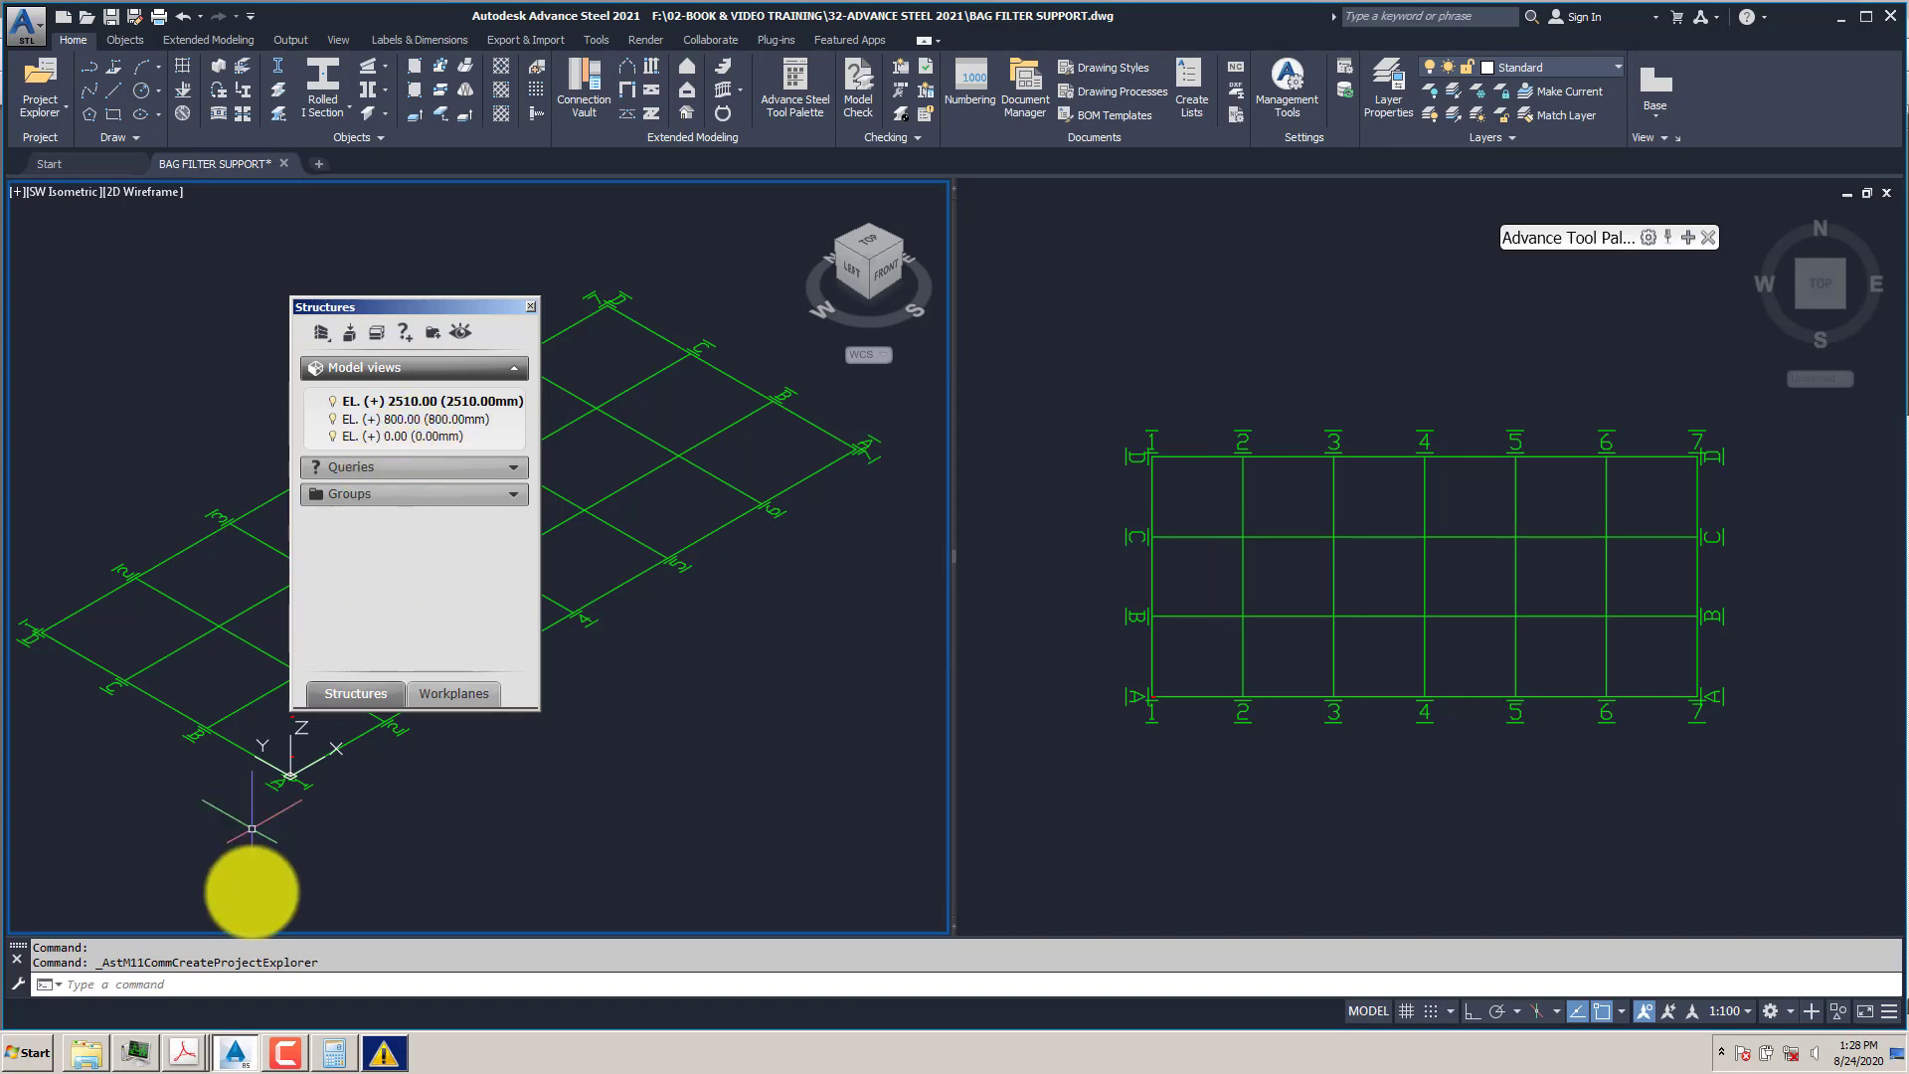
- Check the next elevation in the BAG FILTER-SHT-01 PDF and create a level above named EL. (+) 5240.00 at altitude 5240 mm
{"action": "left_click", "coordinate": [185, 1054]}
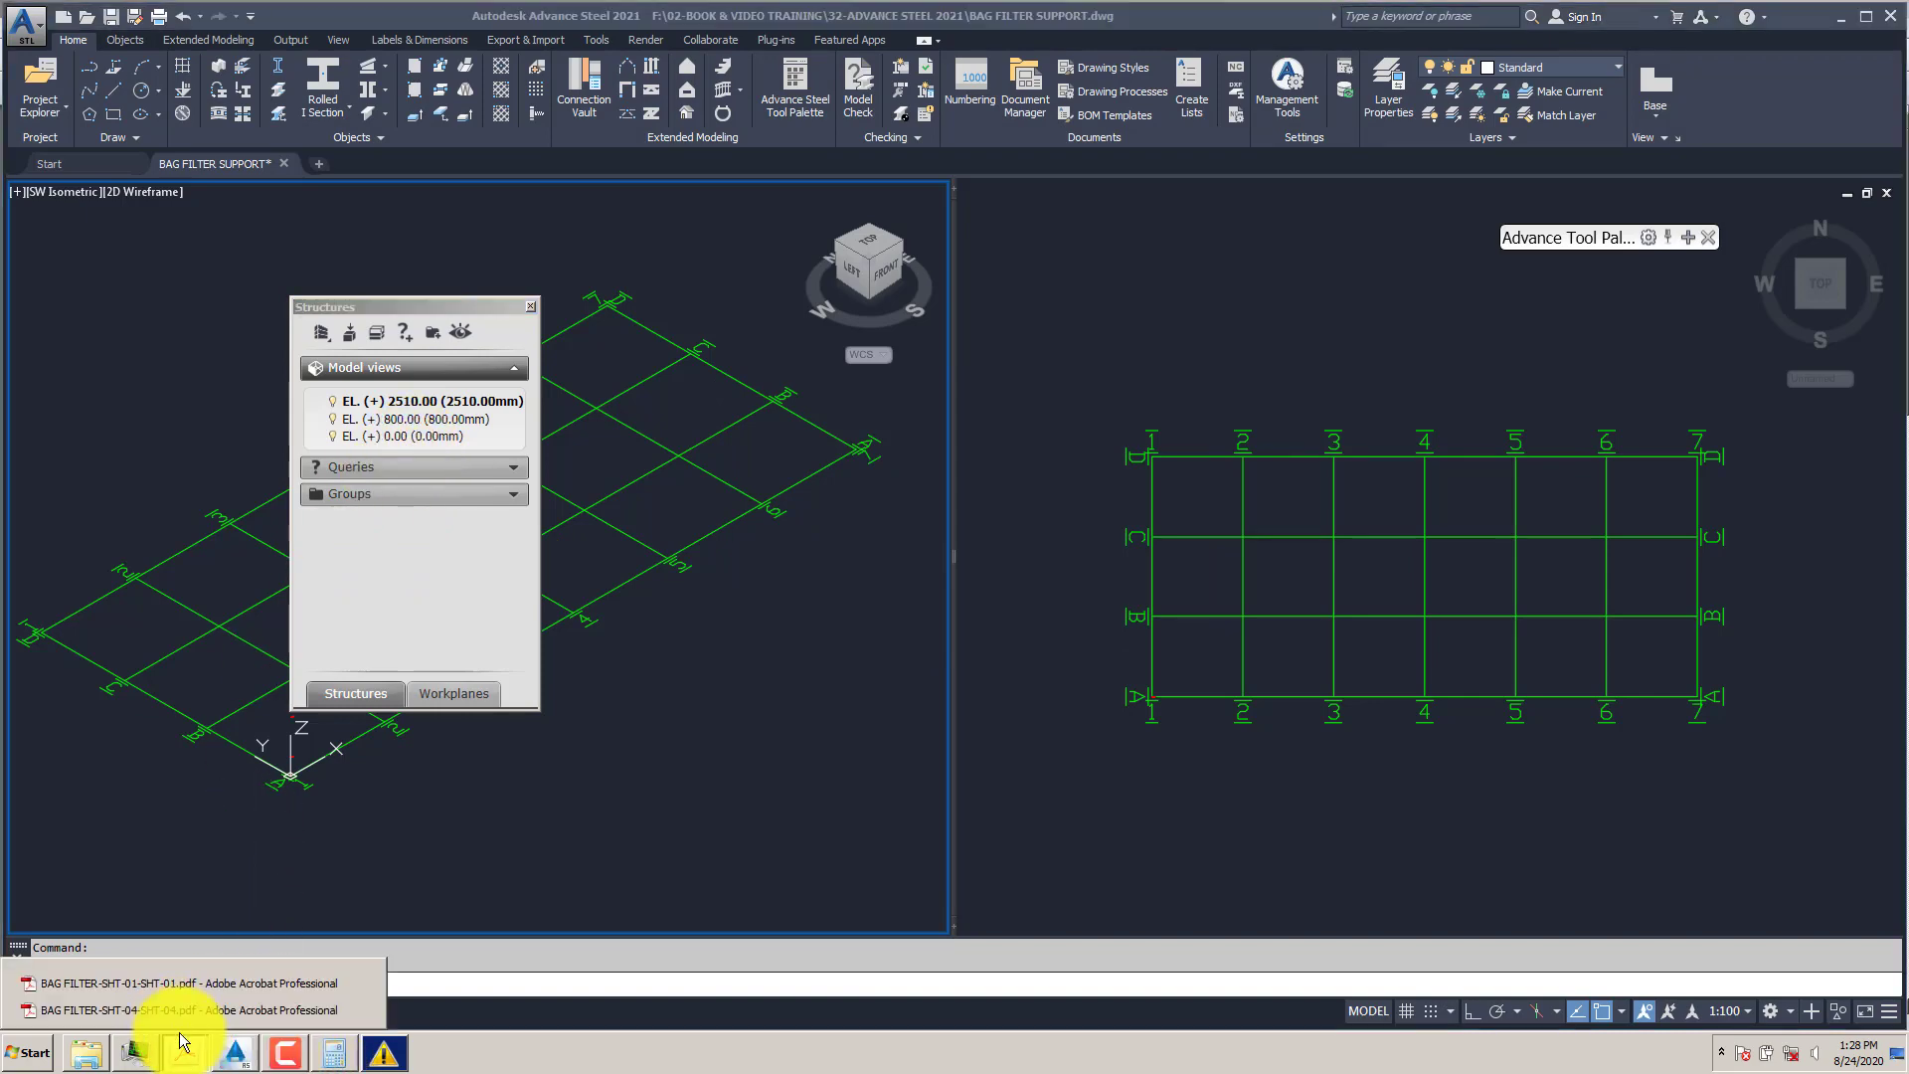
{"action": "left_click", "coordinate": [165, 987]}
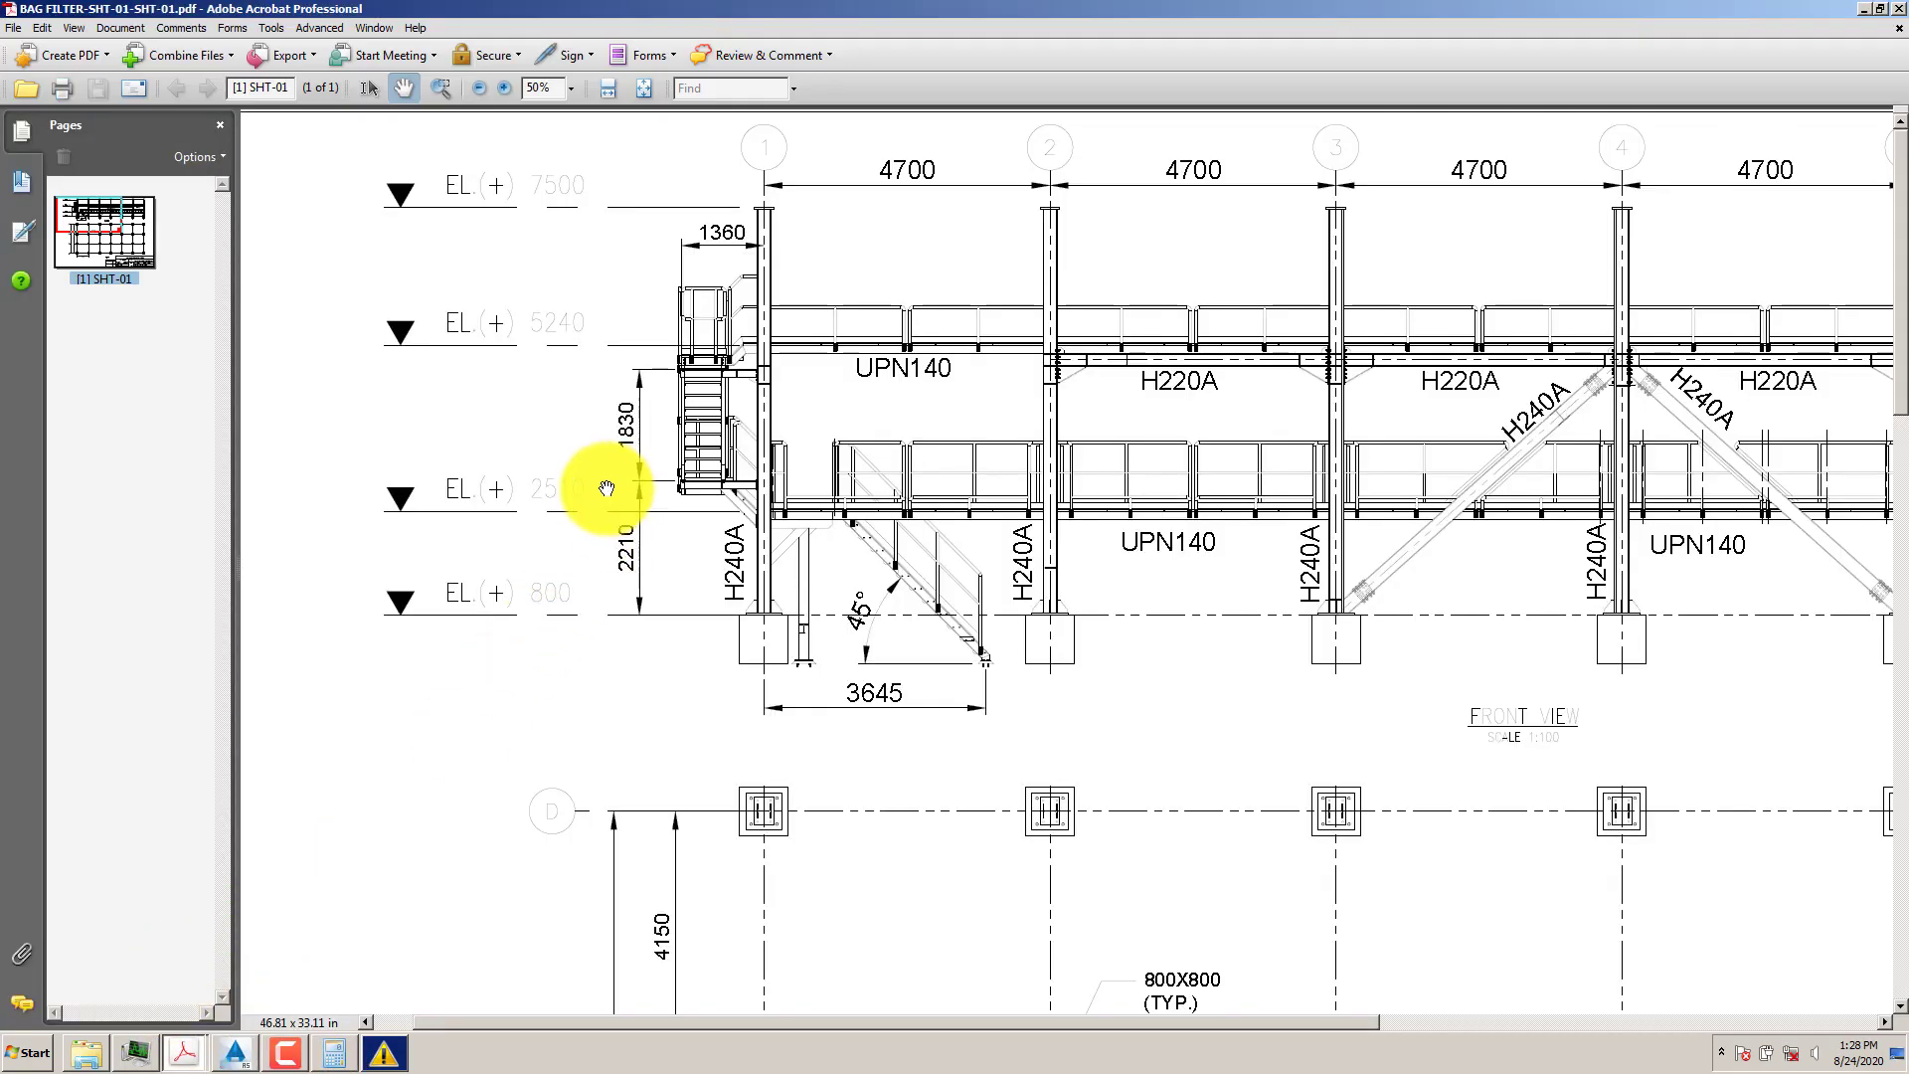
{"action": "left_click", "coordinate": [253, 1057]}
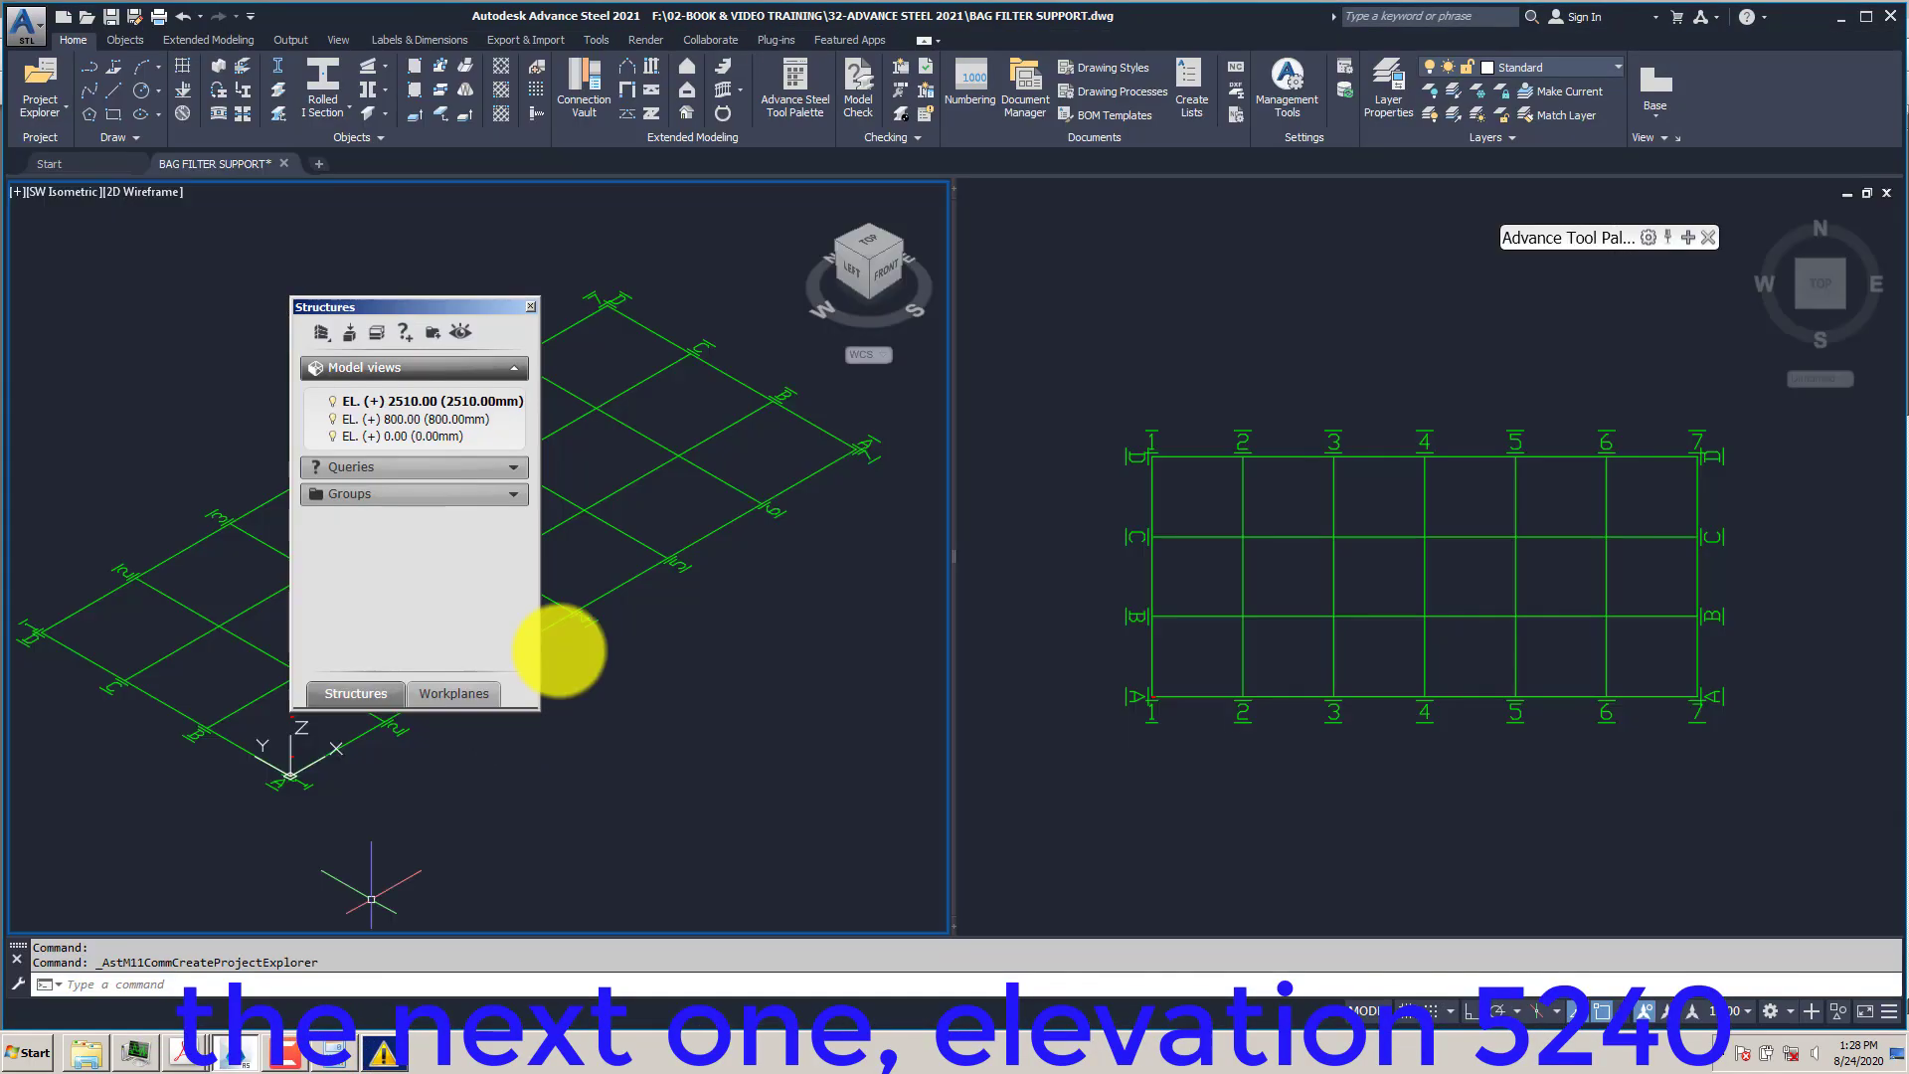
{"action": "left_click", "coordinate": [376, 331]}
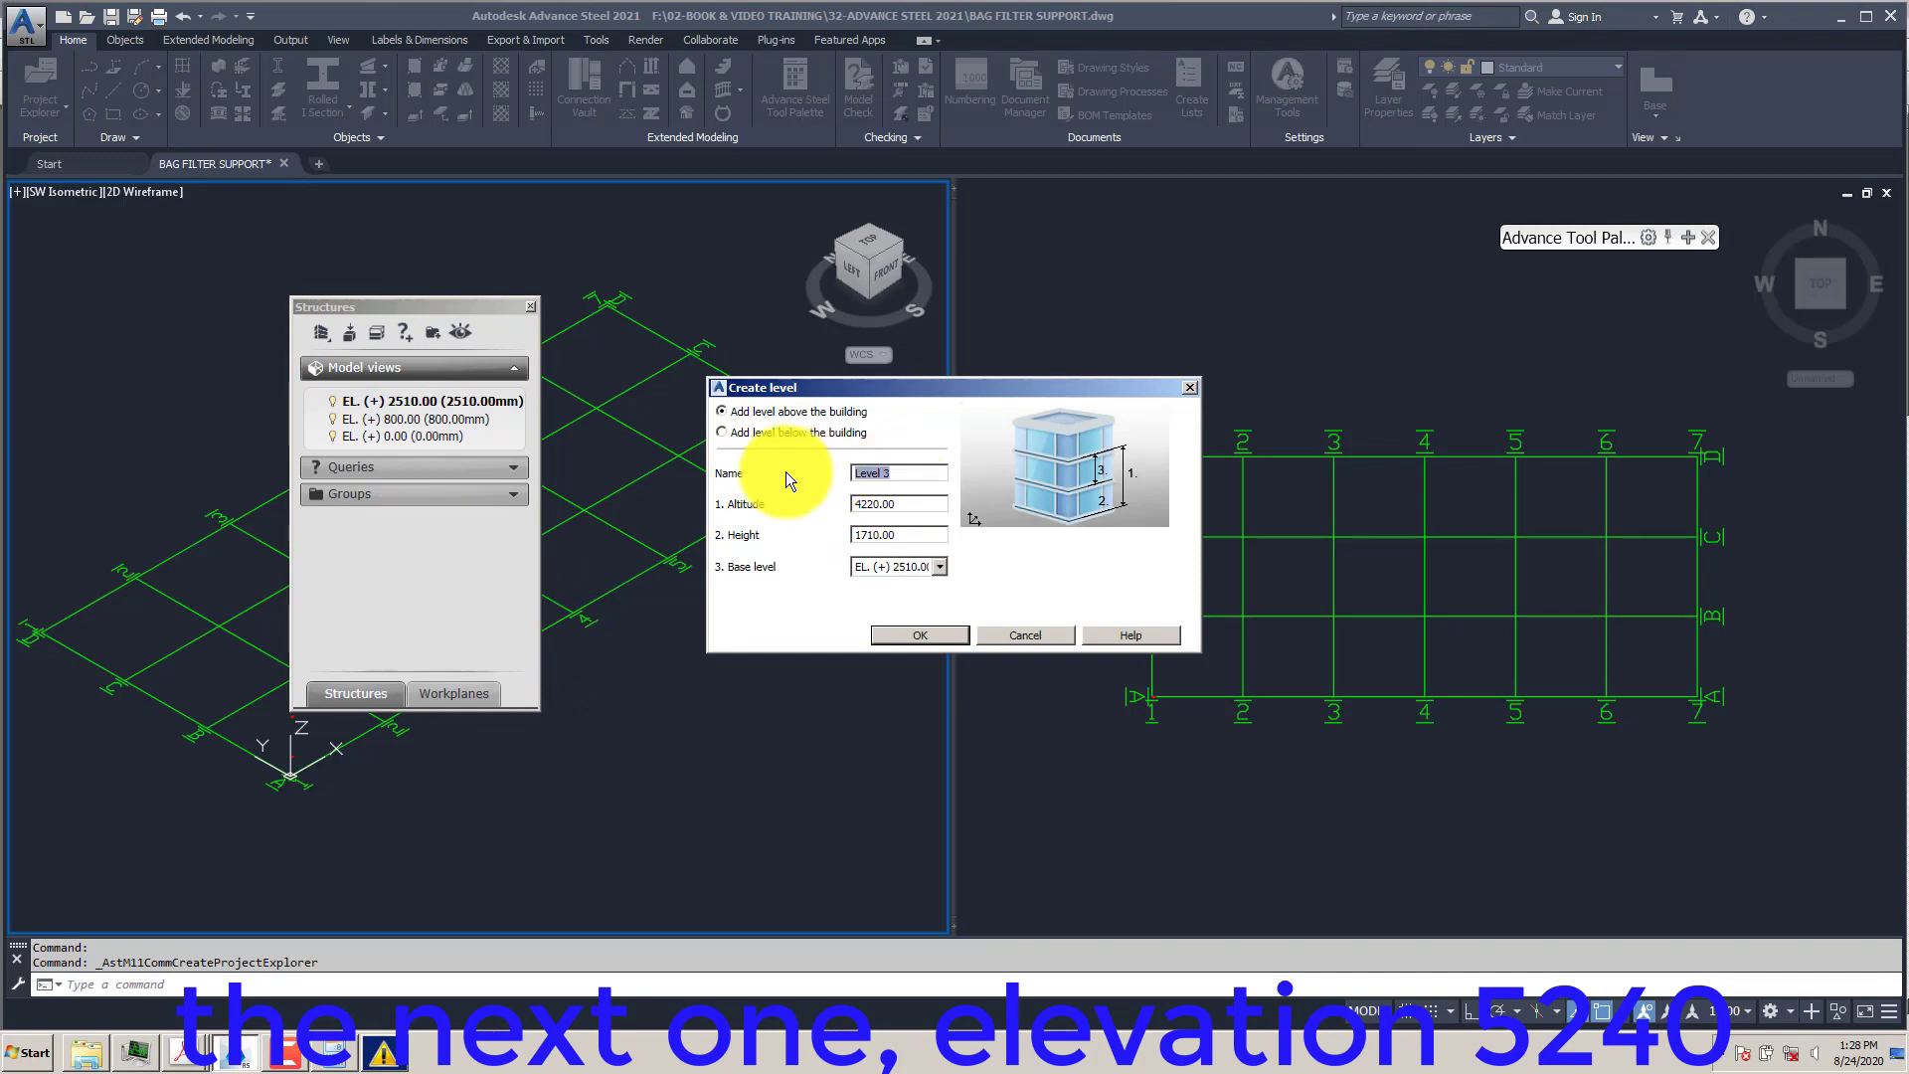
{"action": "type", "text": "EL. (+) 5240.0"}
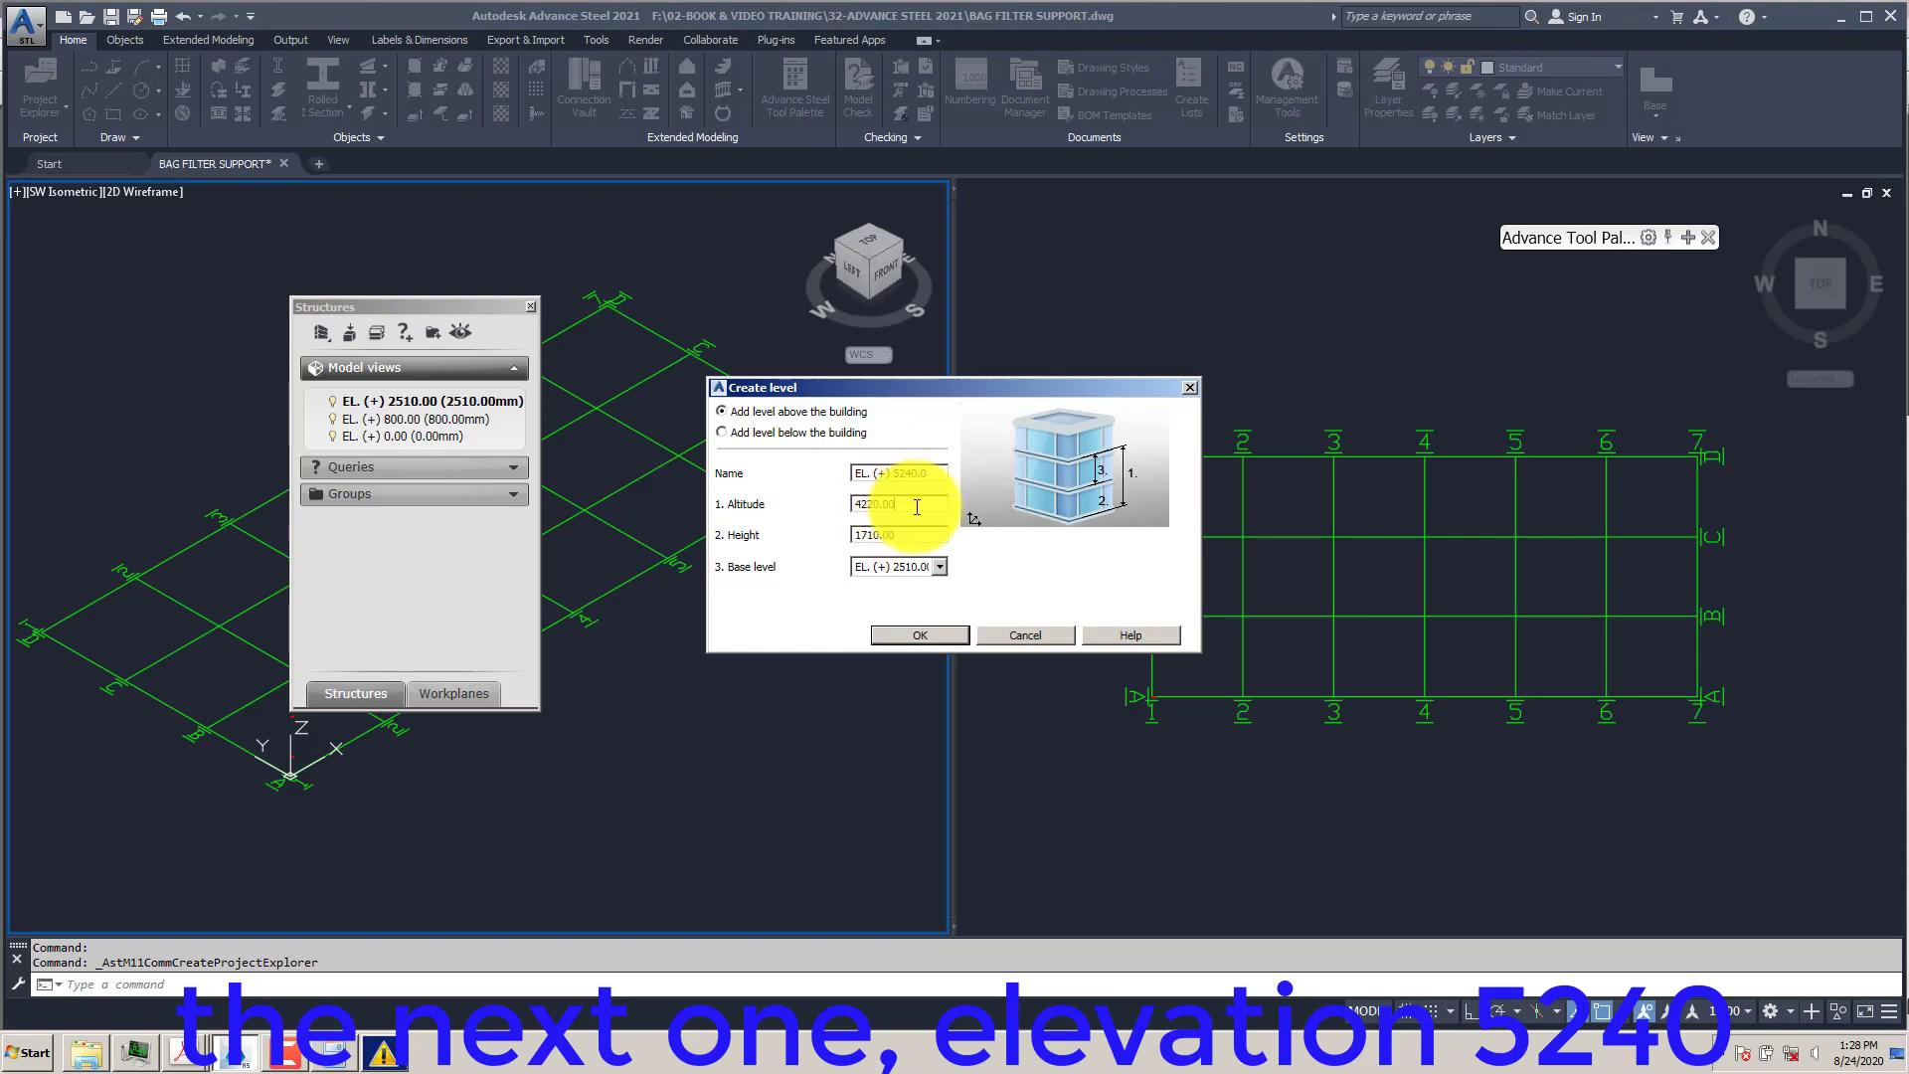
{"action": "key", "text": "Tab"}
{"action": "type", "text": "5240"}
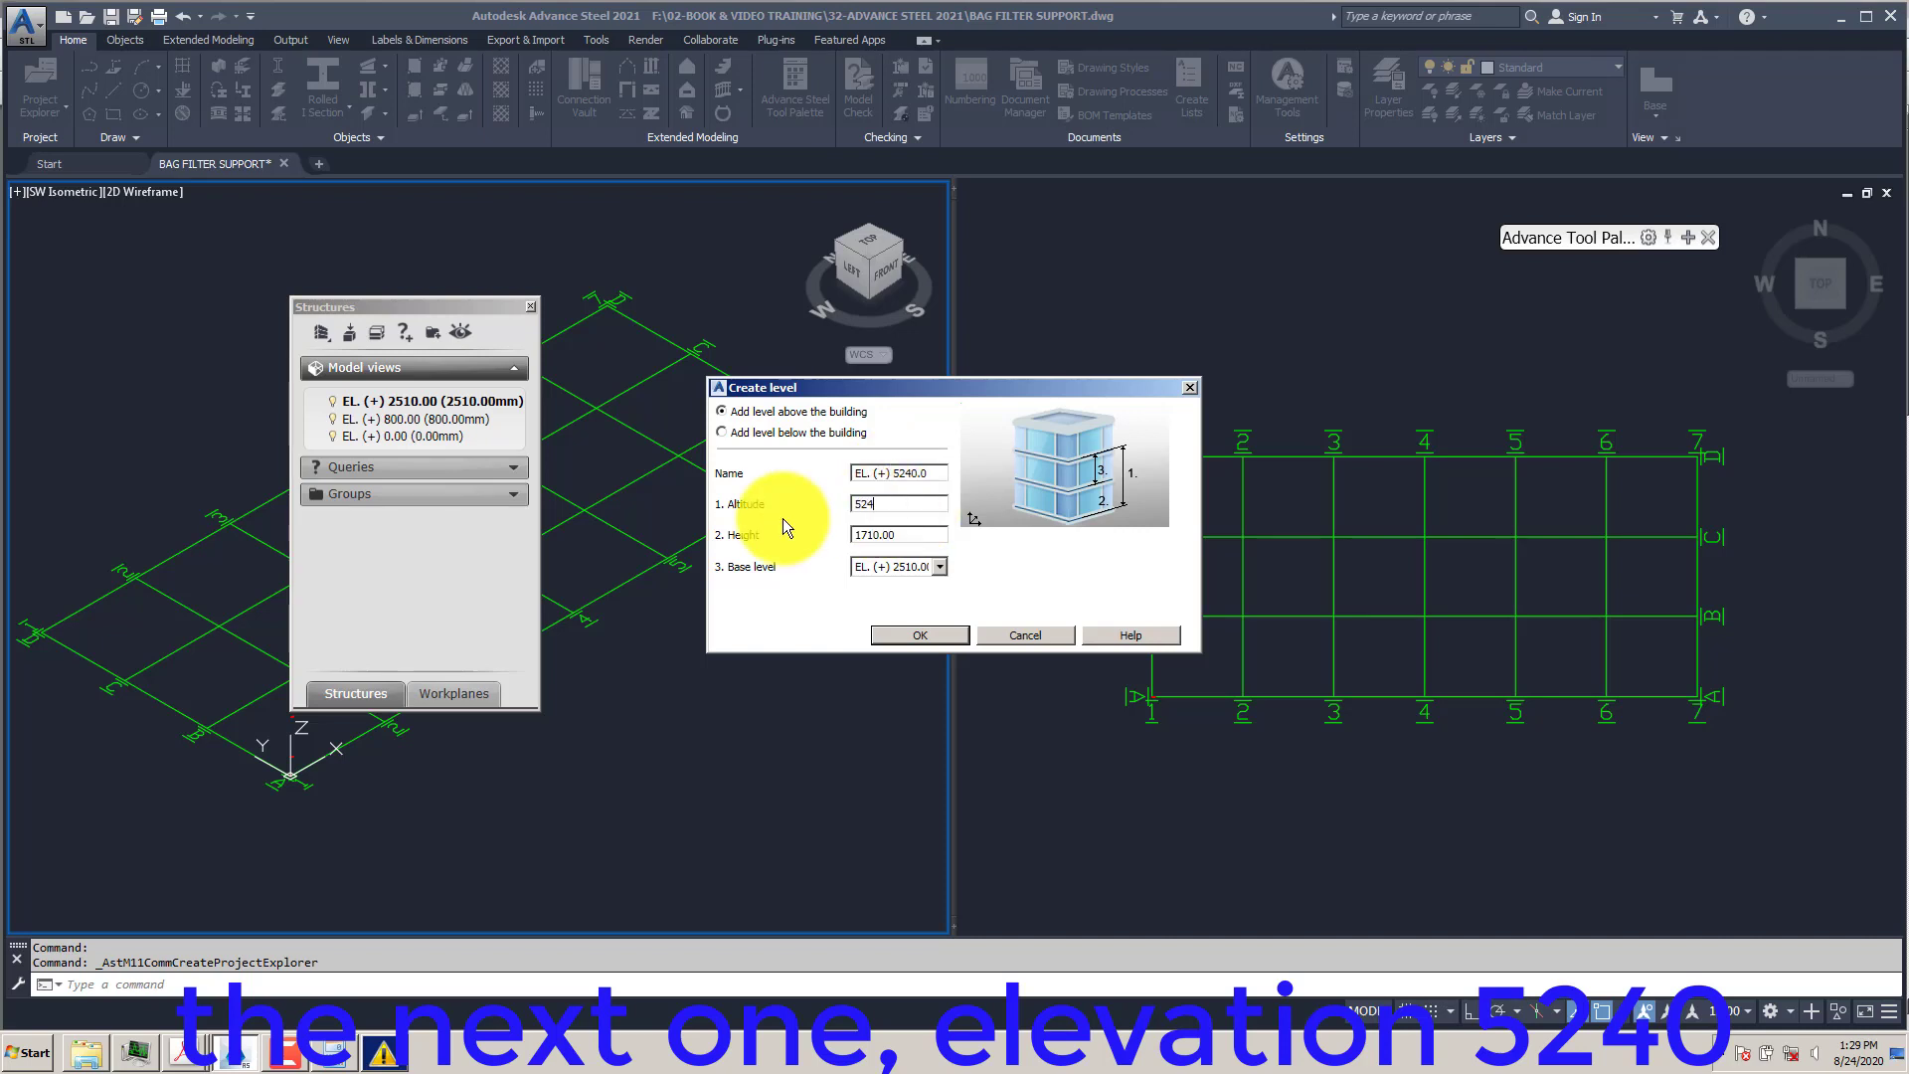
{"action": "left_click", "coordinate": [913, 504]}
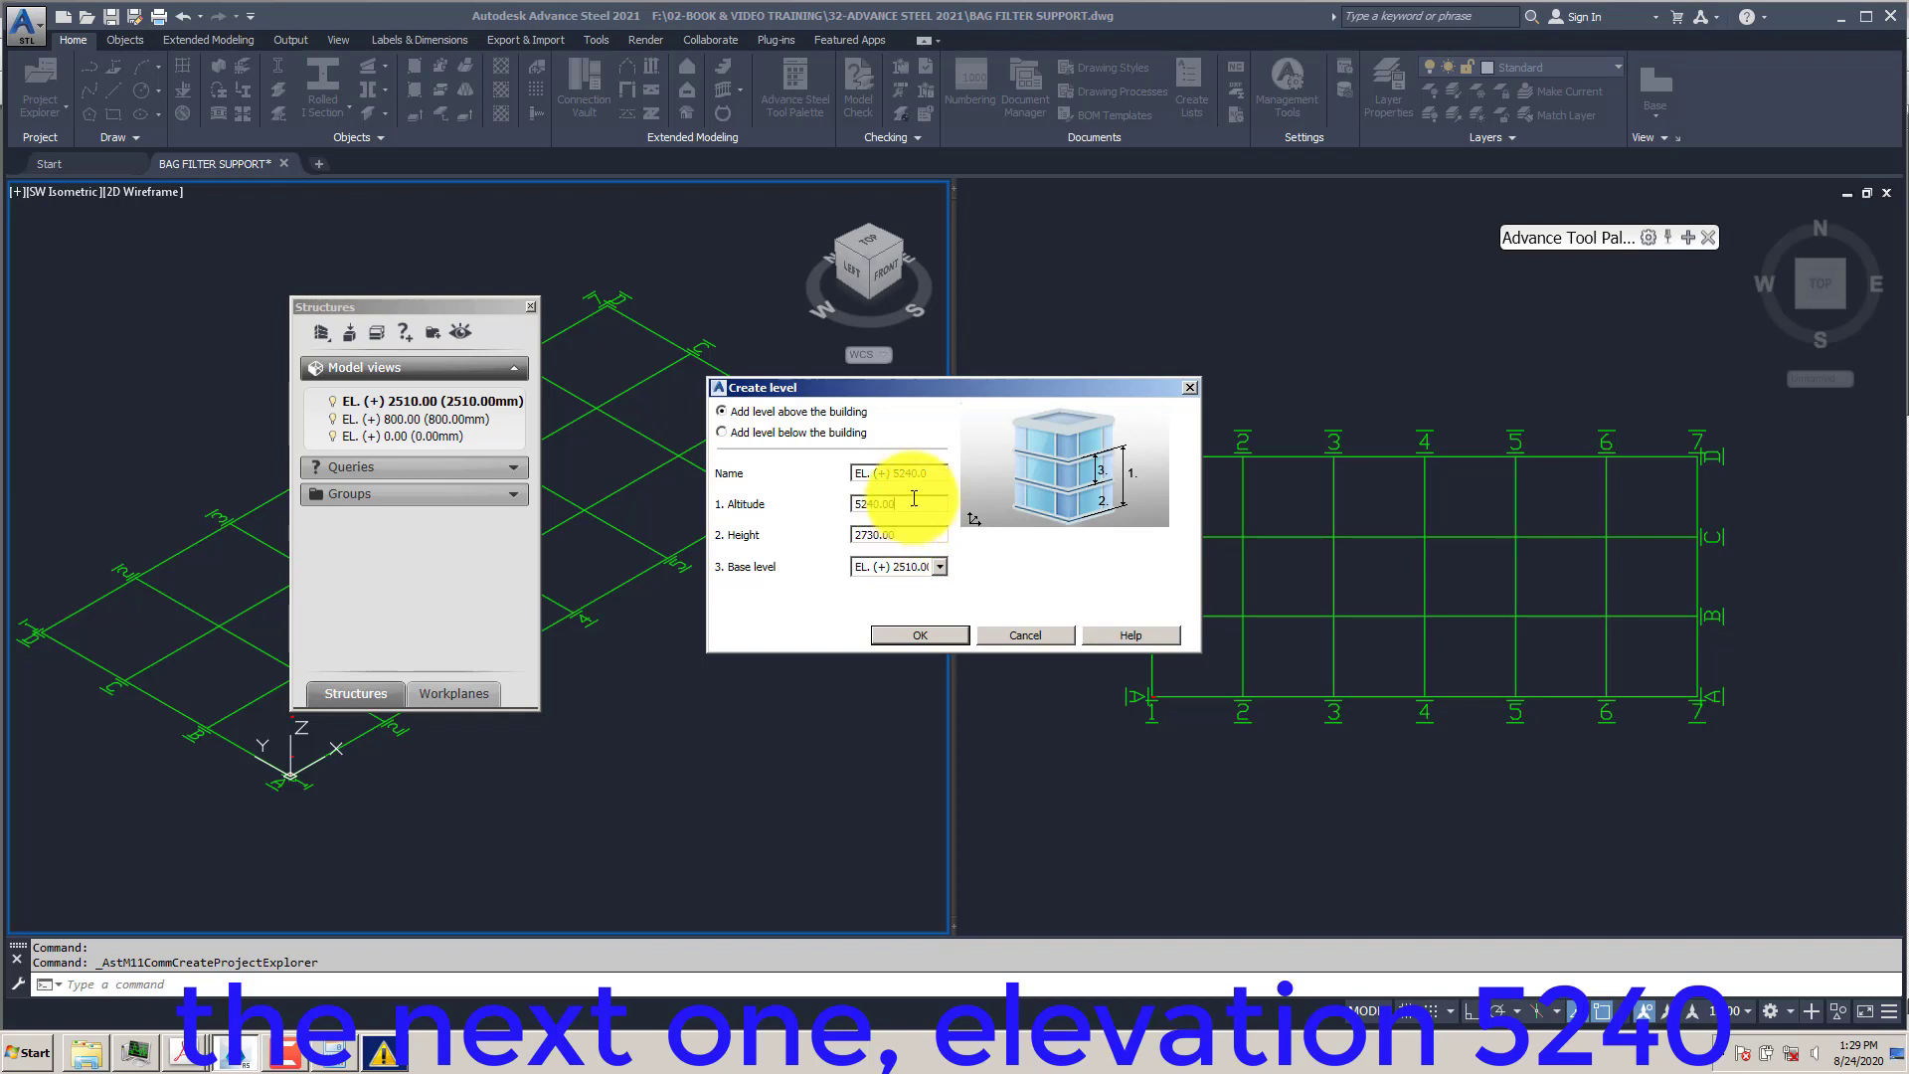
{"action": "left_click", "coordinate": [908, 634]}
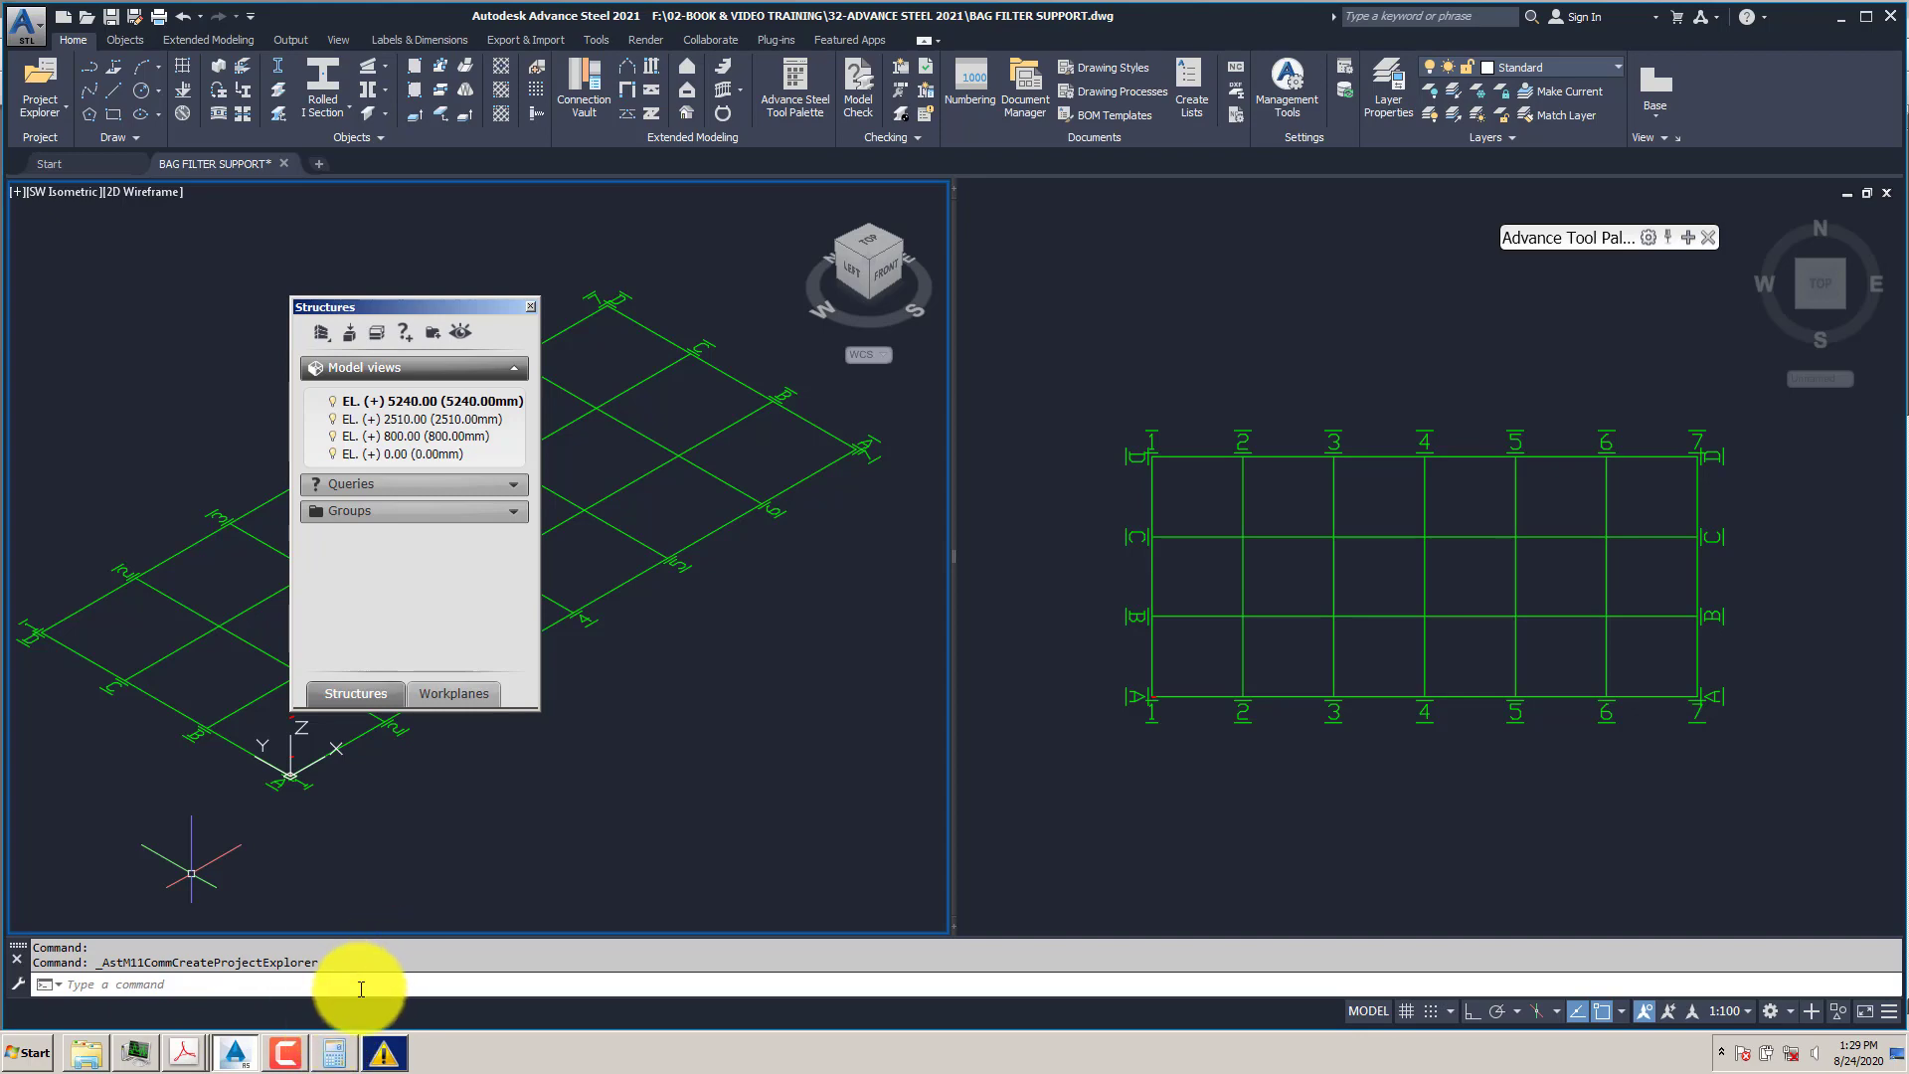
- Check the top elevation in the BAG FILTER-SHT-01 PDF and create a level above named EL. (+) 7500.00 at altitude 7500 mm
{"action": "left_click", "coordinate": [184, 1052]}
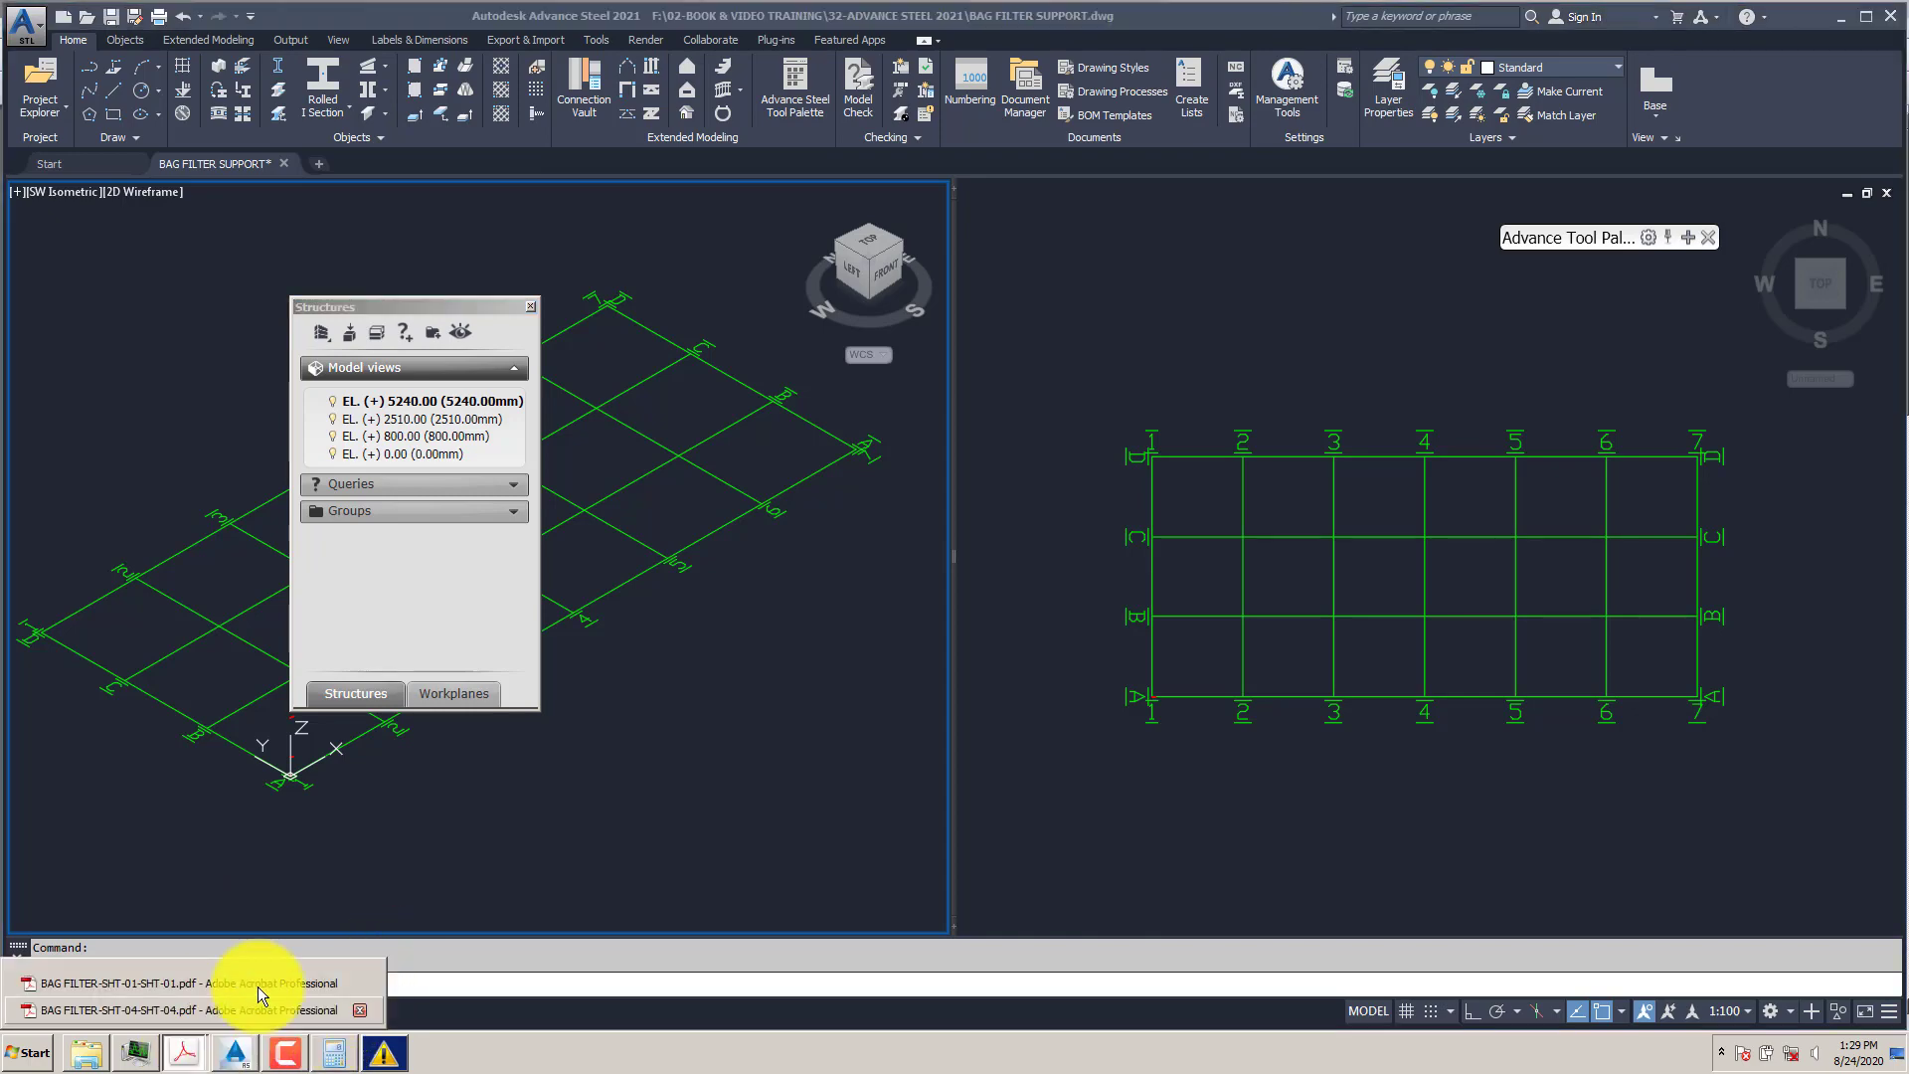
{"action": "left_click", "coordinate": [181, 984]}
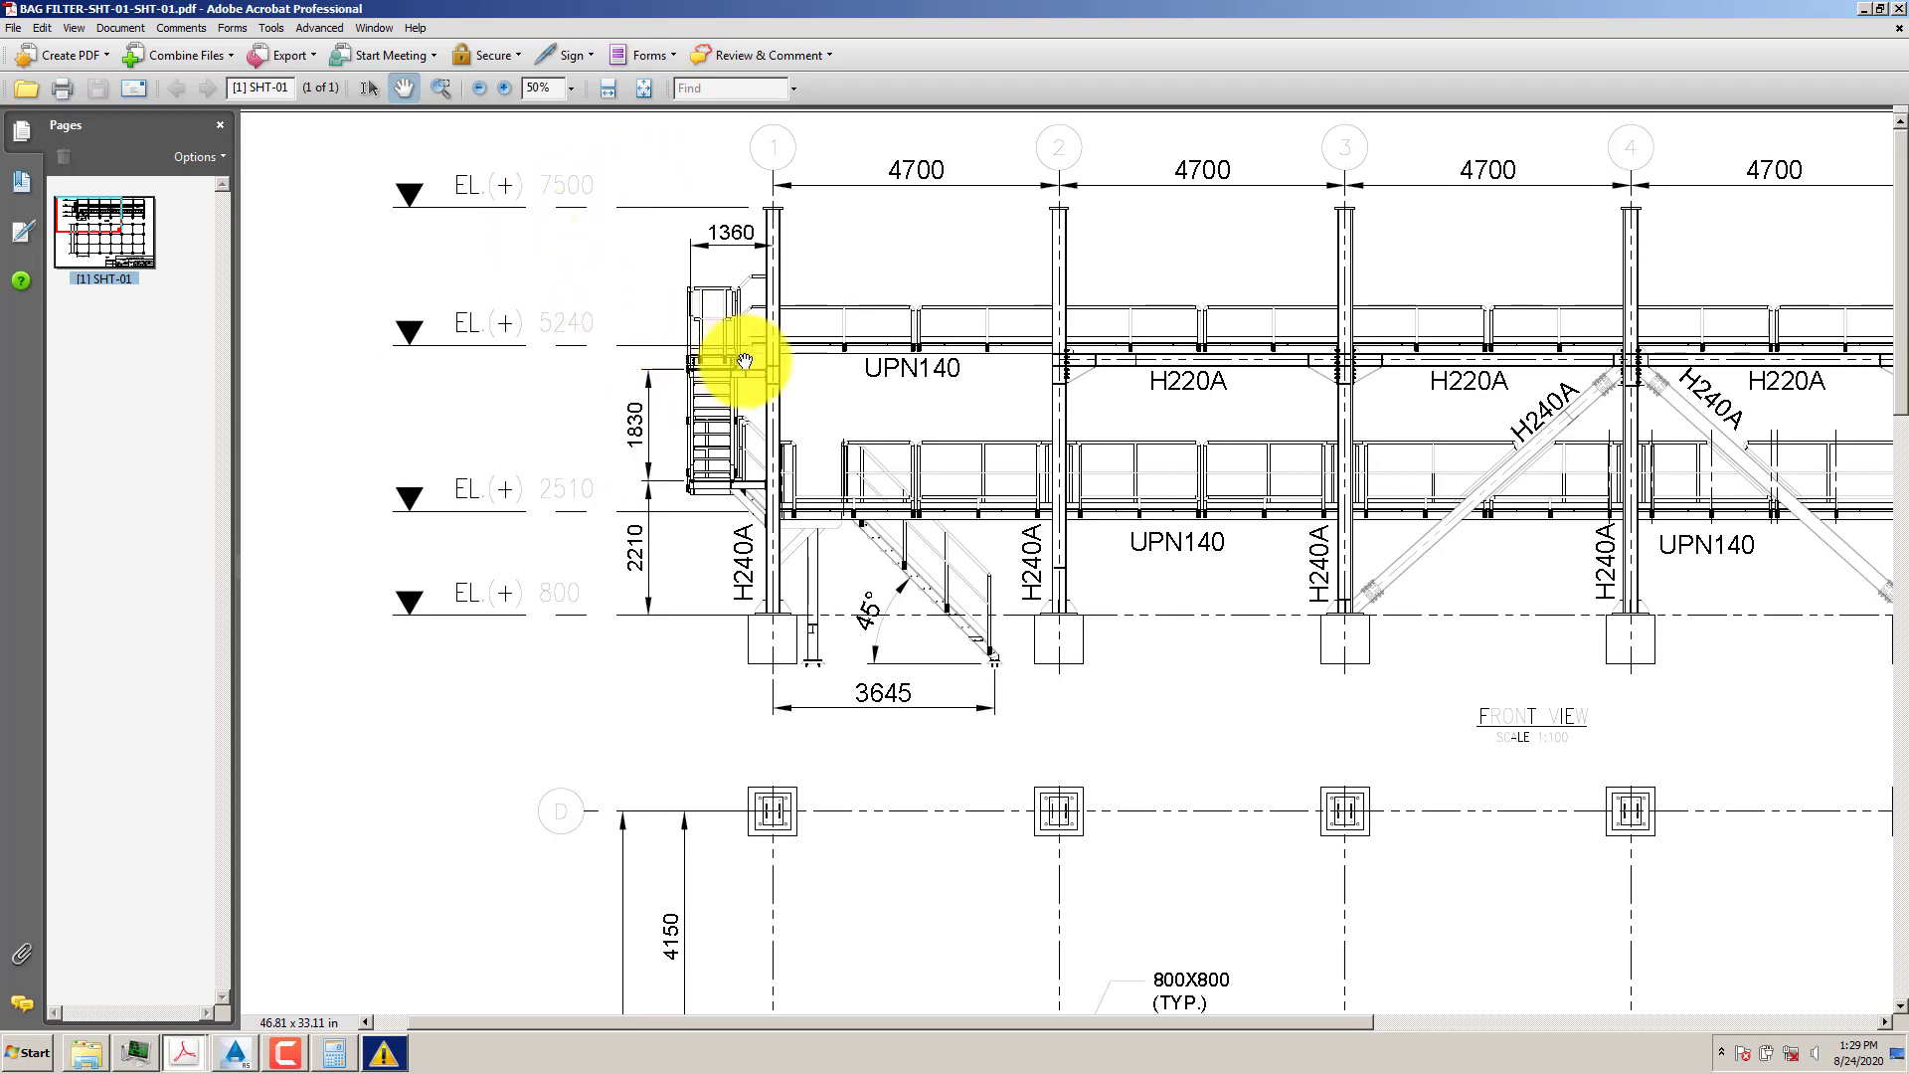
{"action": "left_click", "coordinate": [235, 1052]}
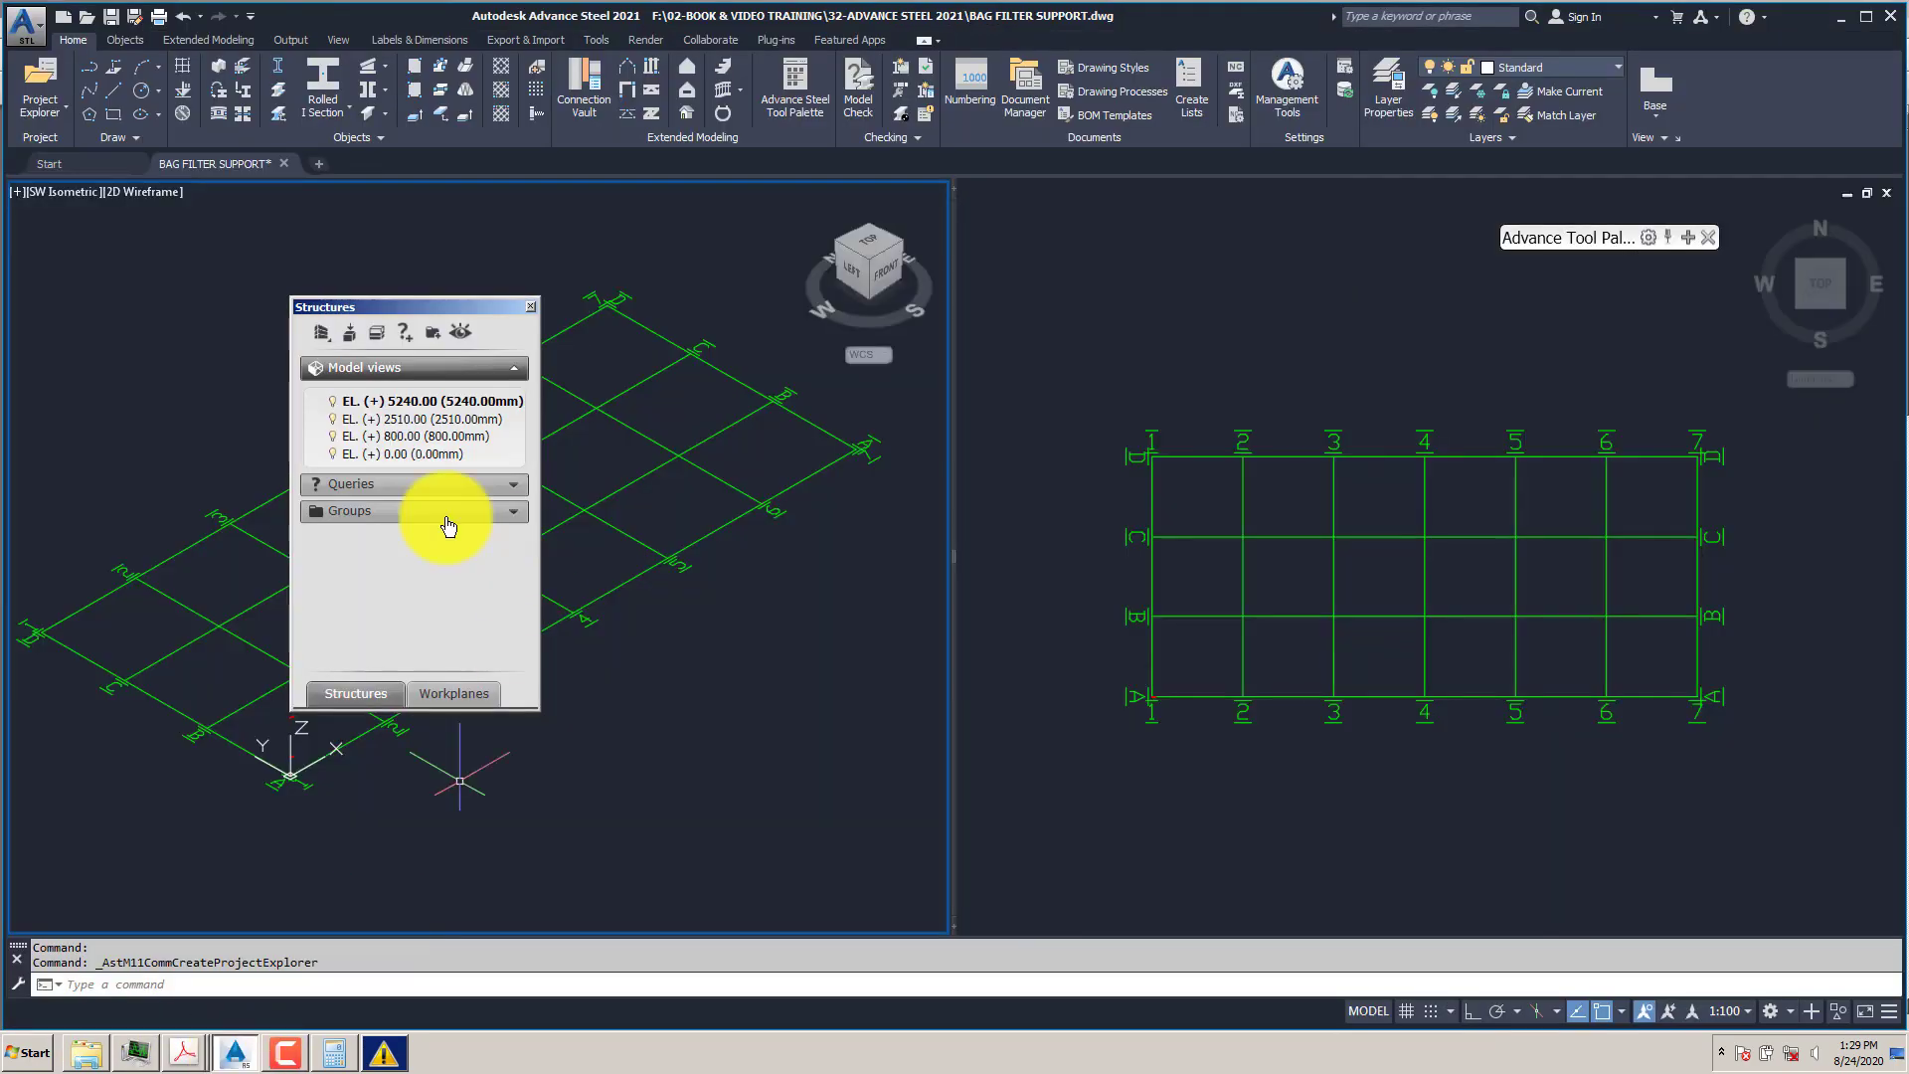
{"action": "left_click", "coordinate": [375, 332]}
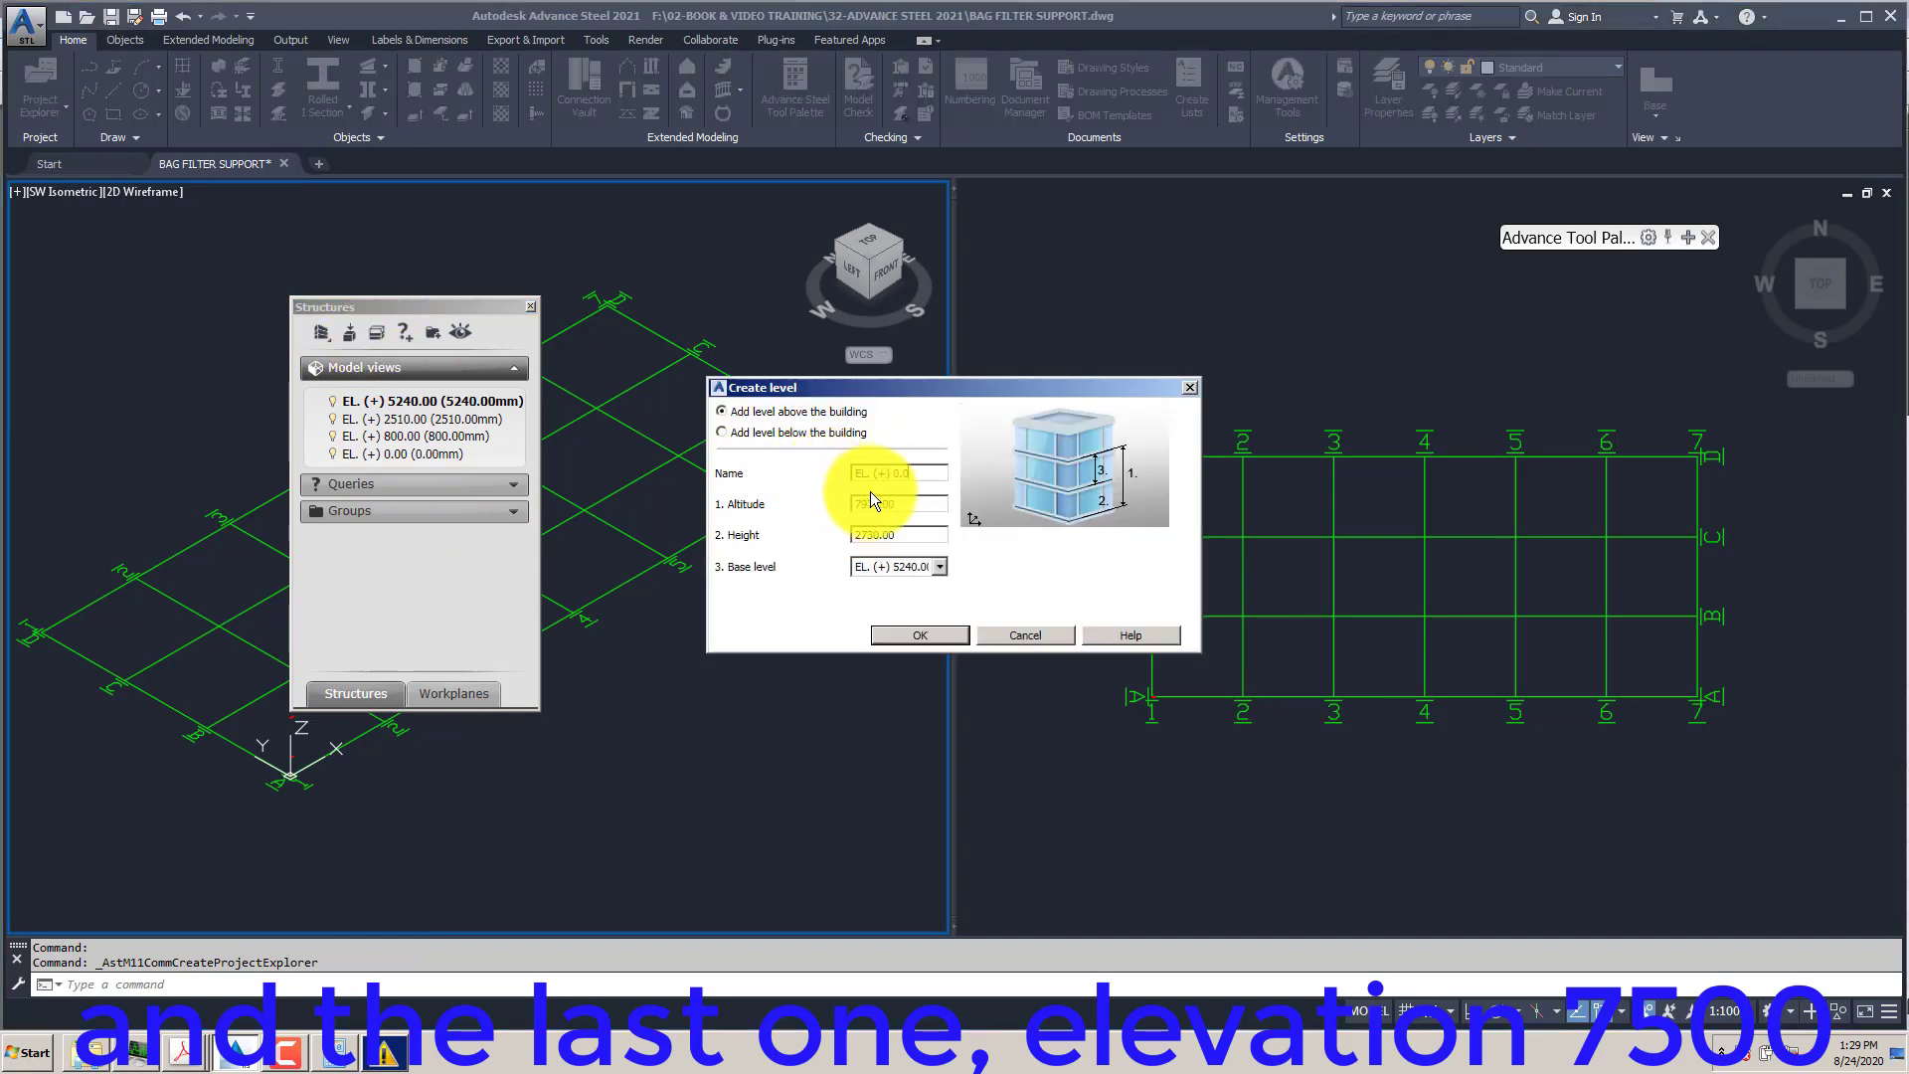
{"action": "type", "text": "EL. (+) 750"}
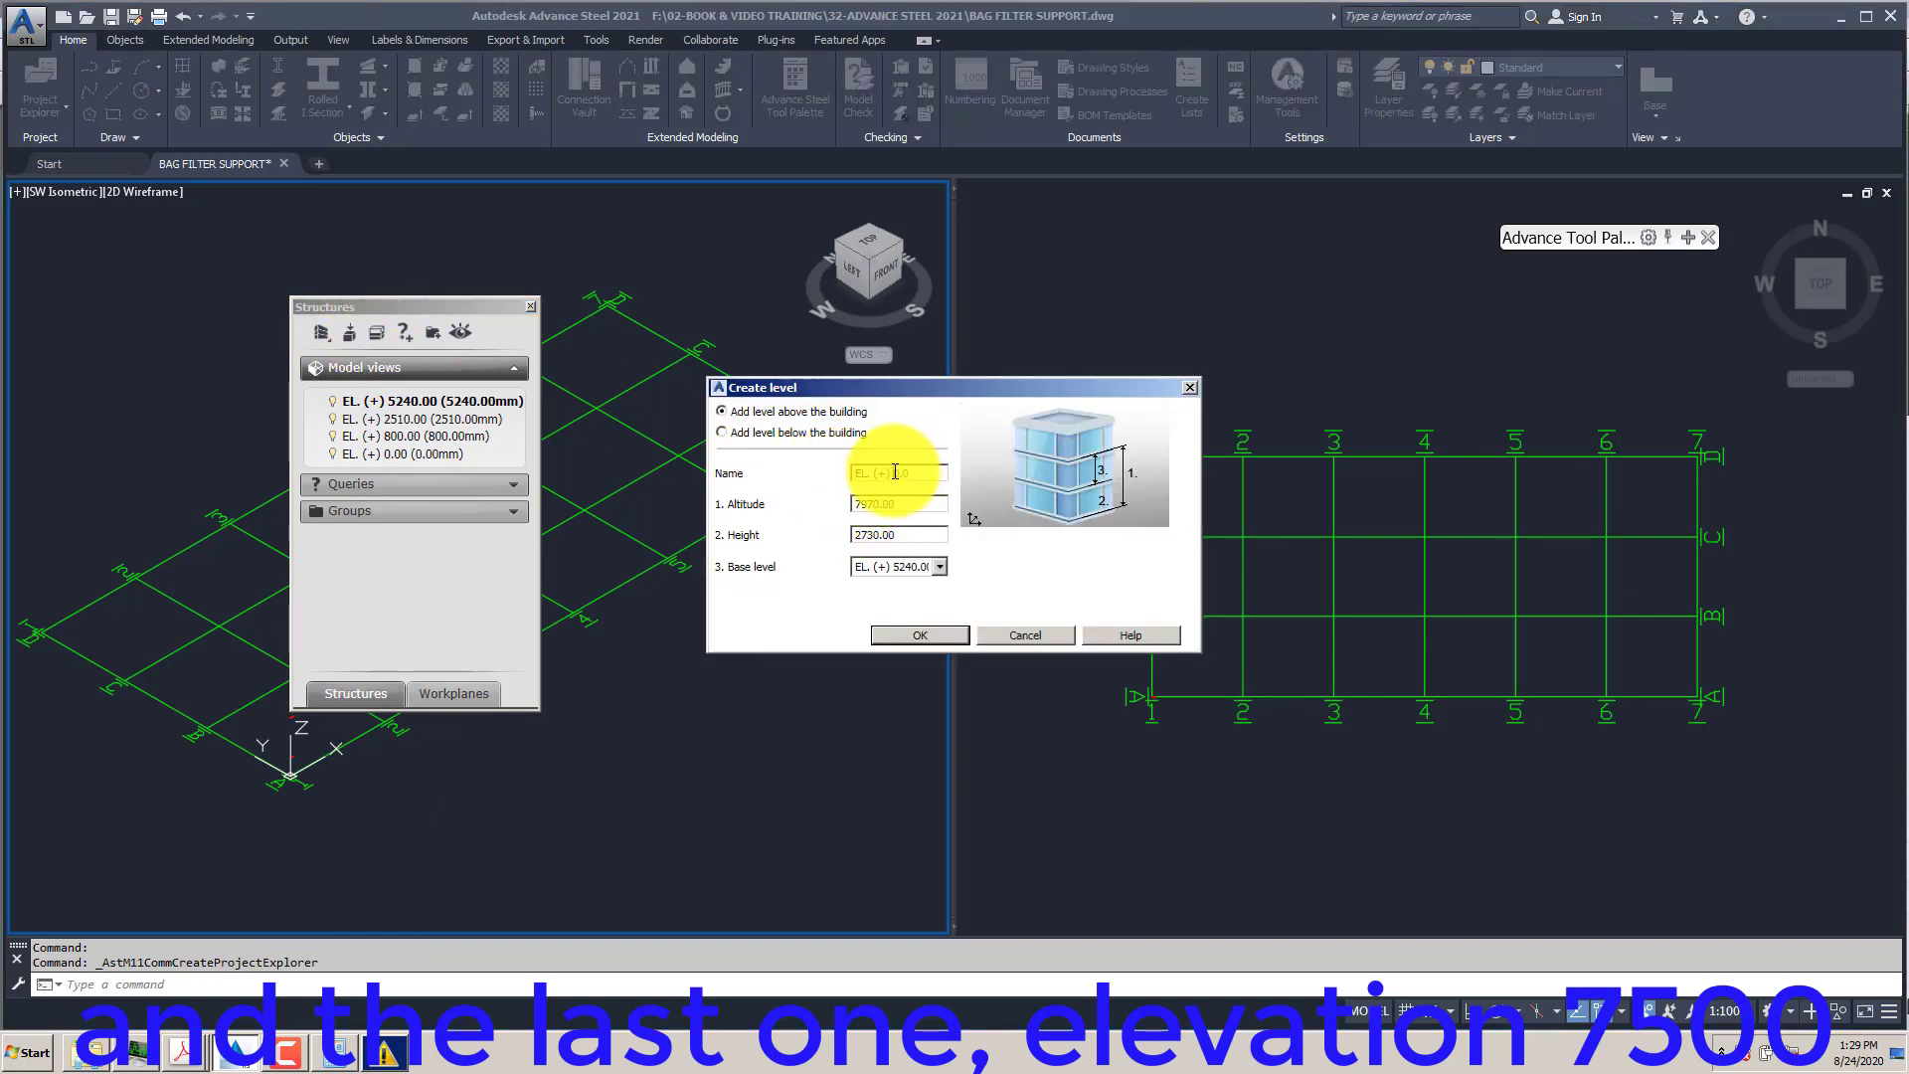
{"action": "type", "text": "0.0"}
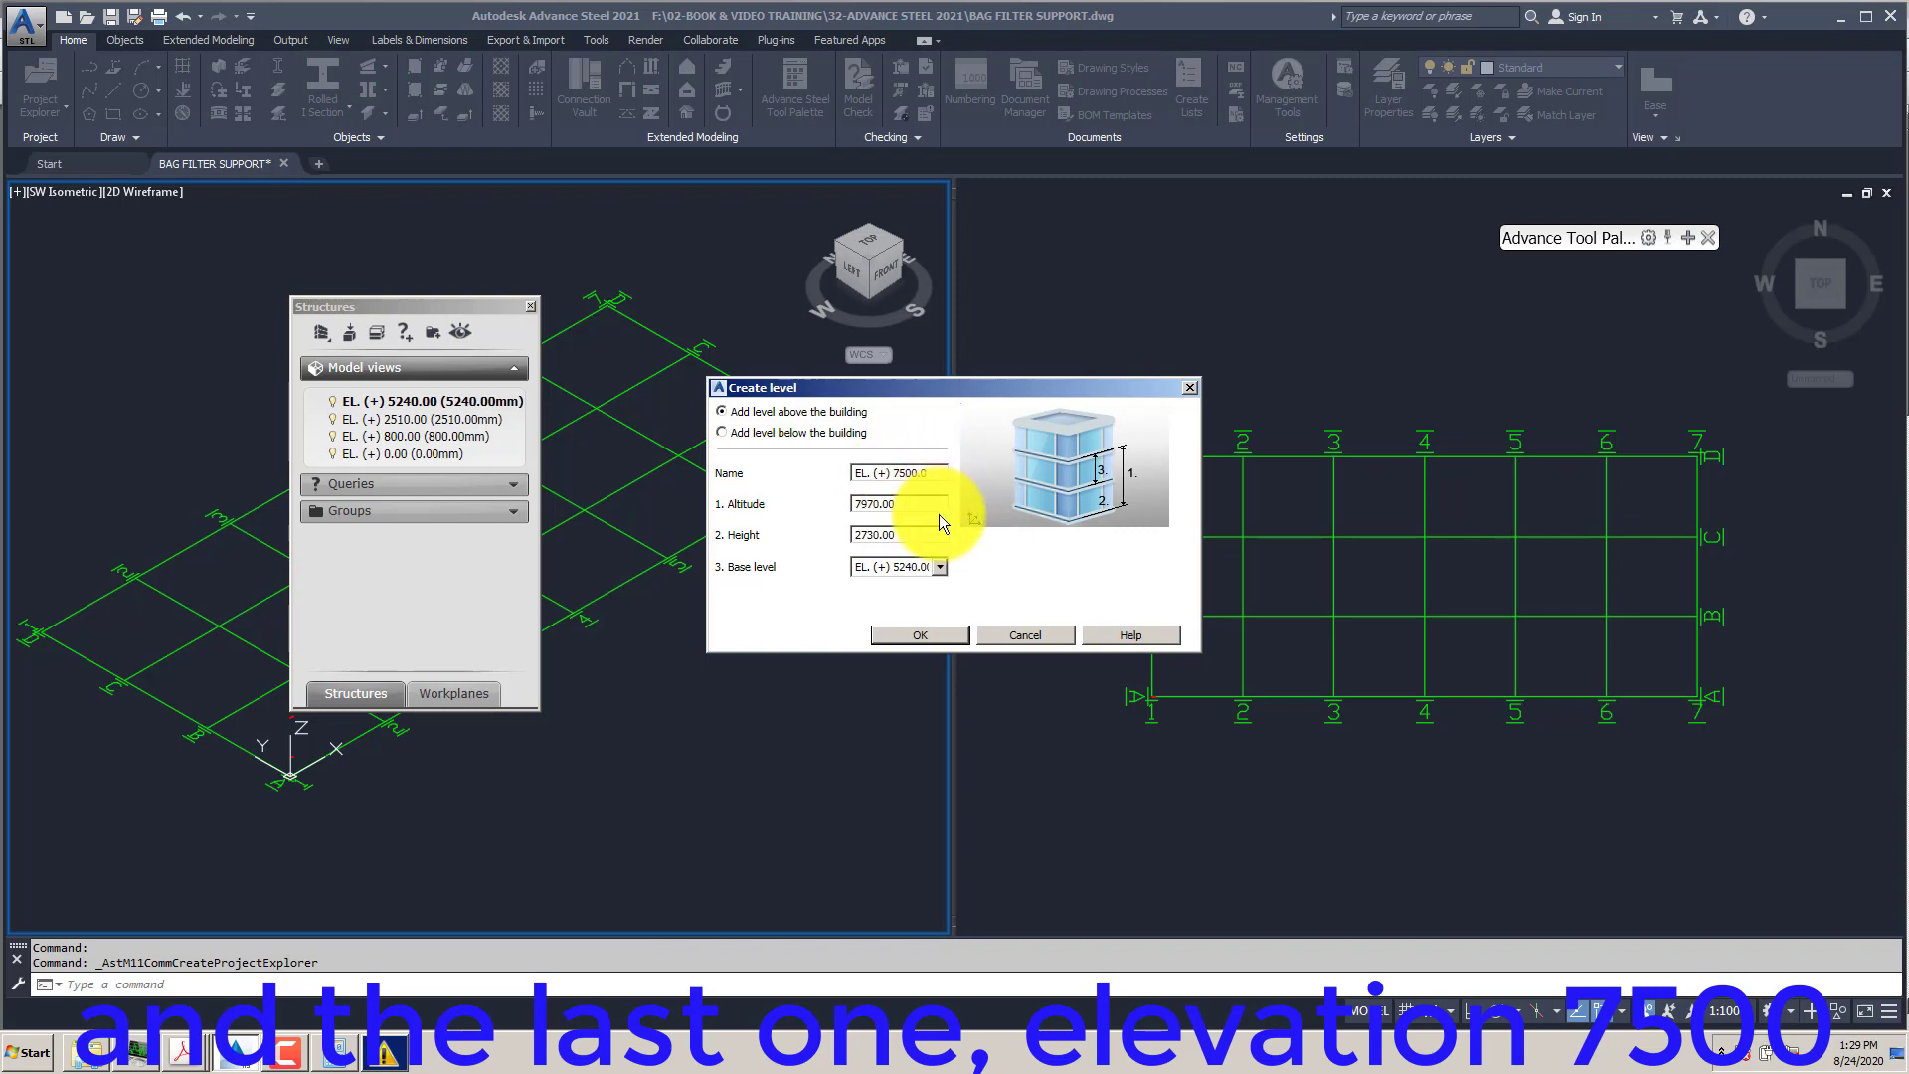
{"action": "type", "text": "7500"}
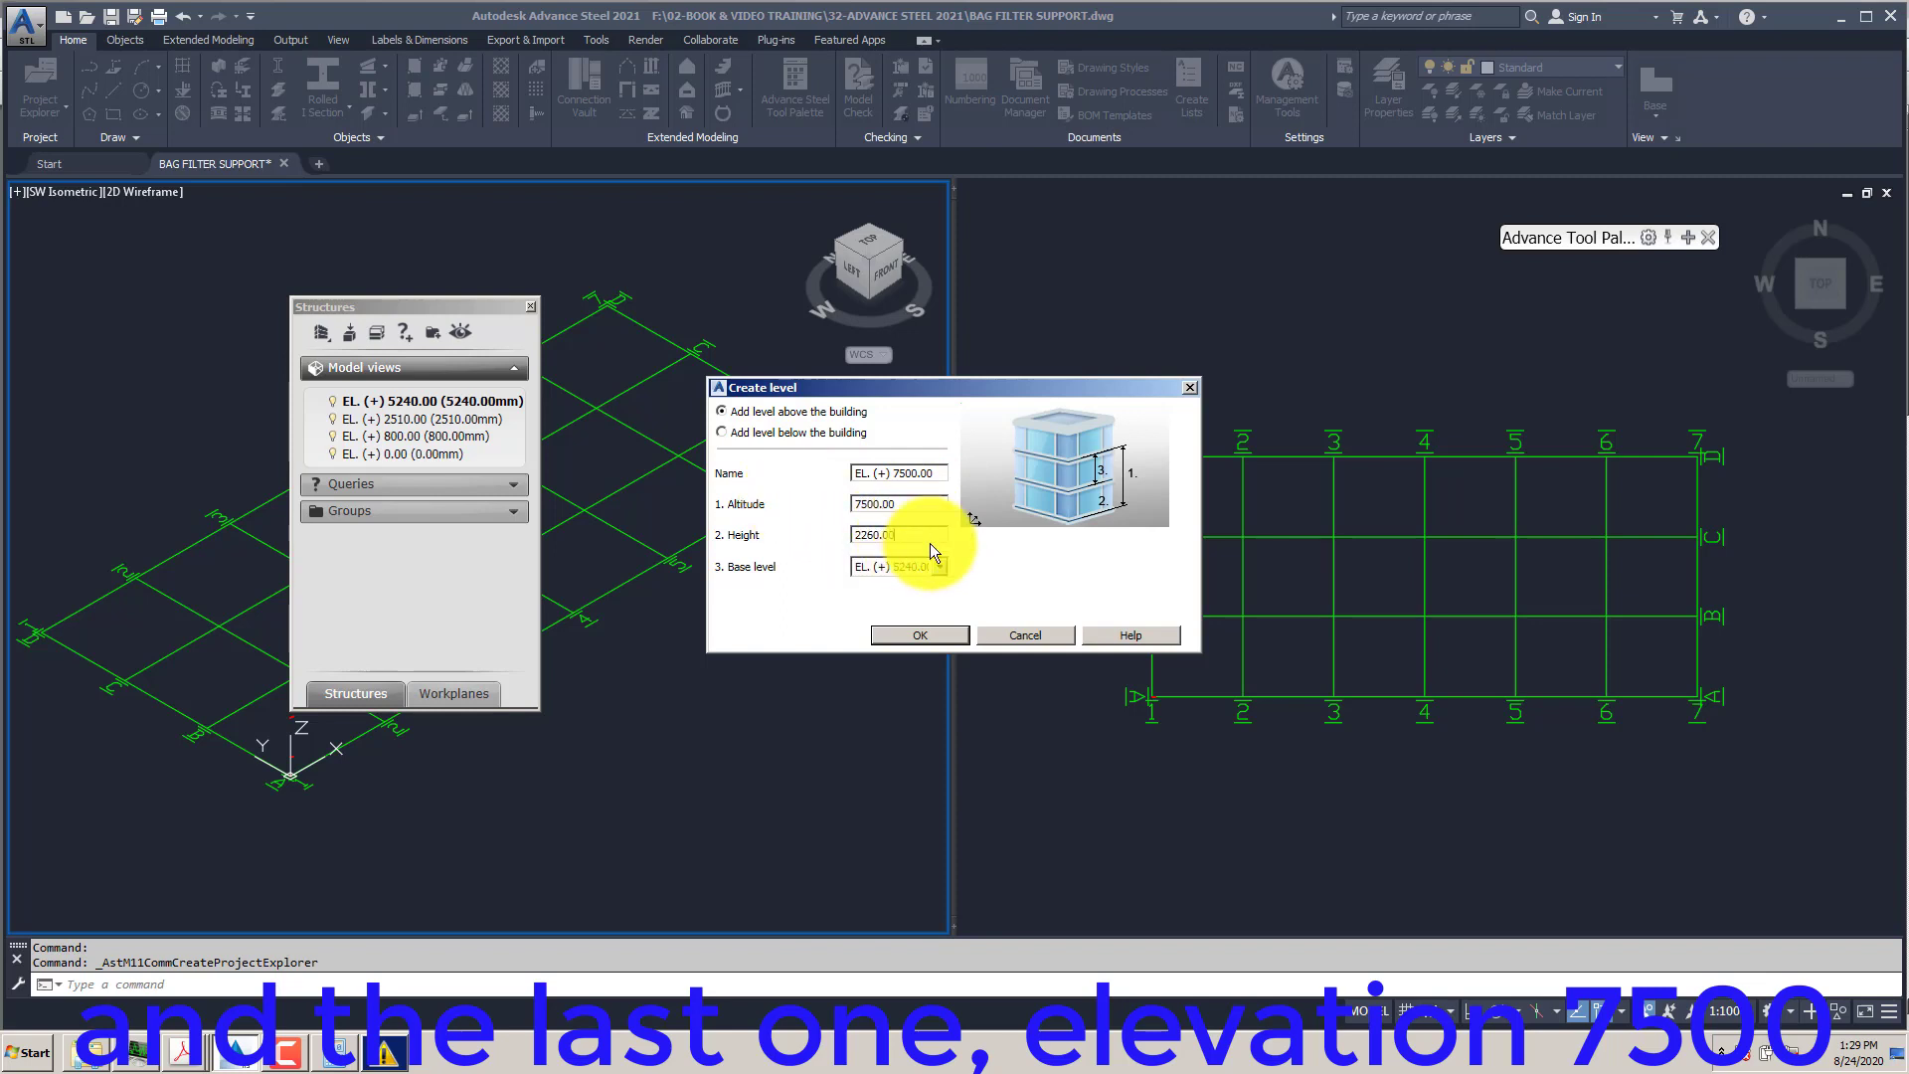
{"action": "left_click", "coordinate": [925, 636]}
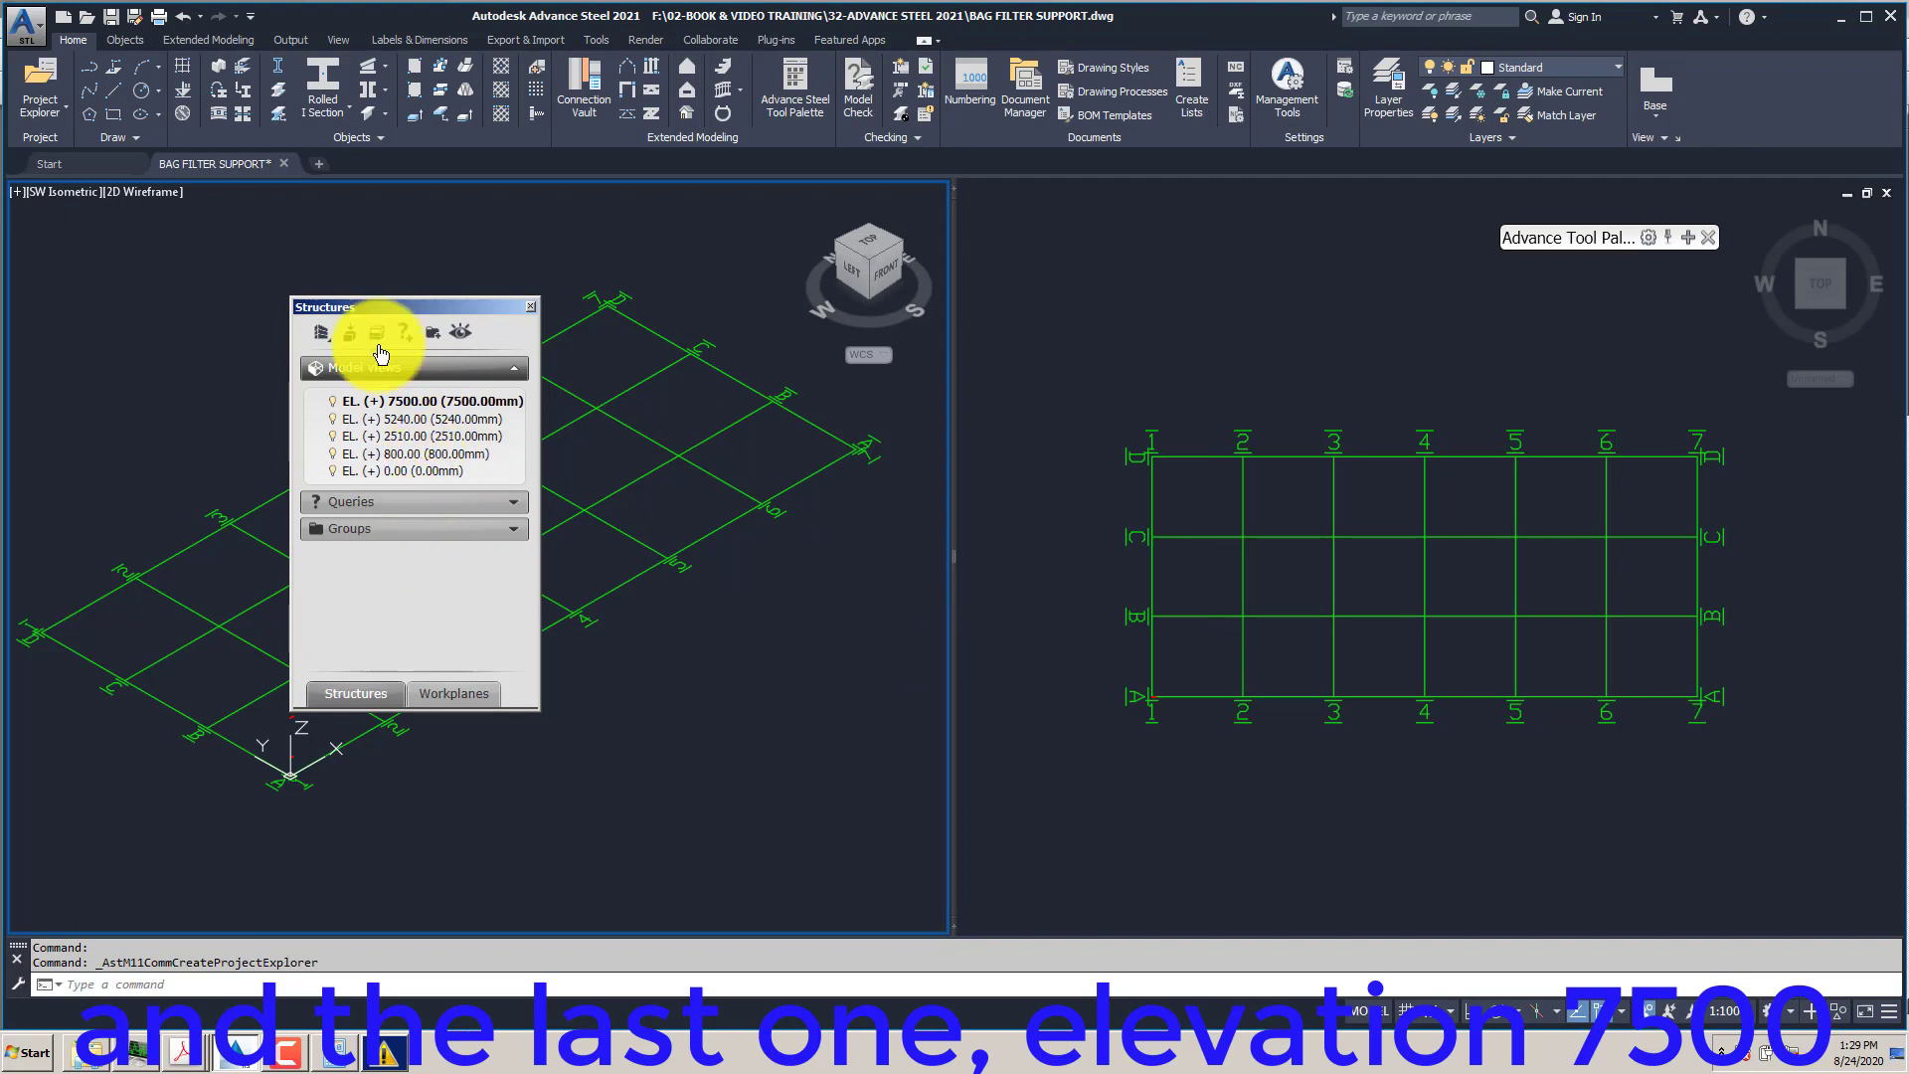
- Move the Structures window off the isometric grid so that the grid can be seen in full
{"action": "left_click_drag", "start_coordinate": [374, 307], "coordinate": [223, 301]}
{"action": "left_click", "coordinate": [517, 283]}
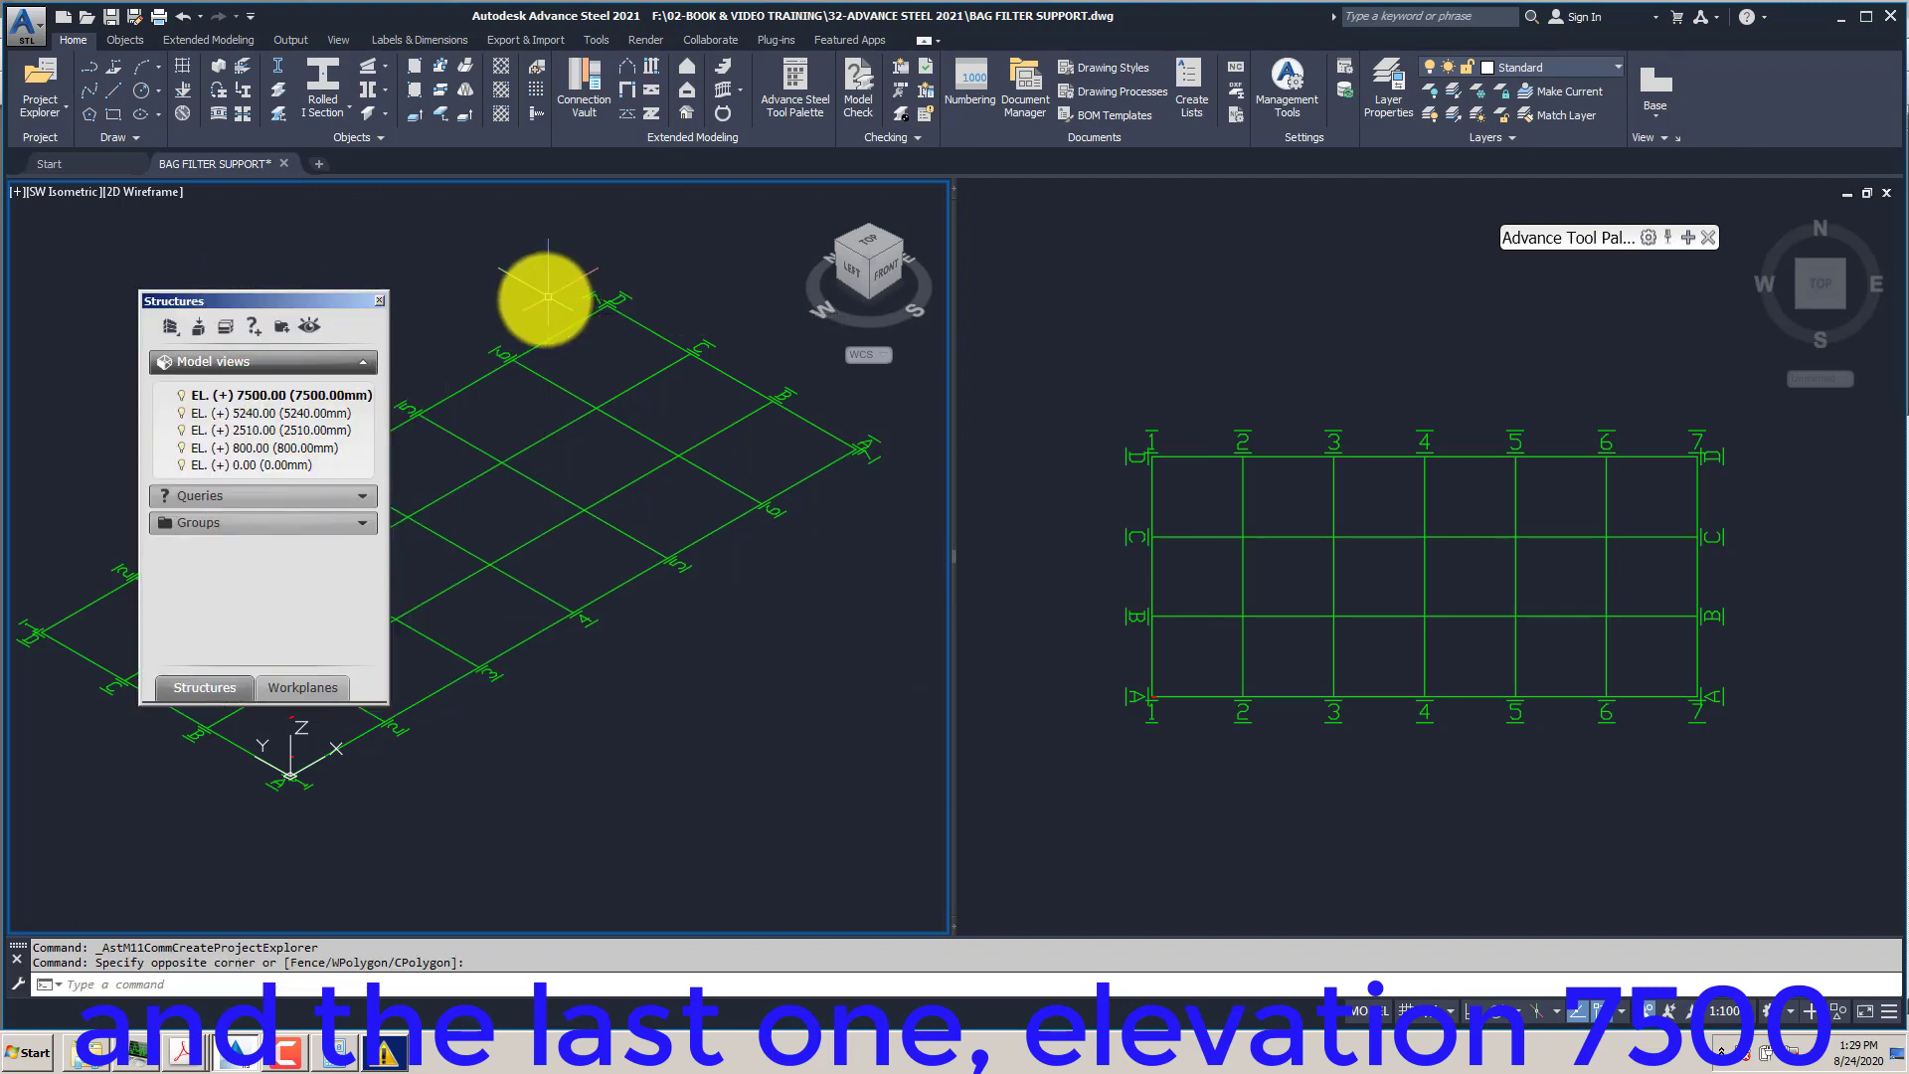
{"action": "left_click", "coordinate": [630, 567]}
{"action": "scroll", "coordinate": [630, 567], "scroll_direction": "down", "scroll_amount": 5}
{"action": "scroll", "coordinate": [631, 565], "scroll_direction": "up", "scroll_amount": 3}
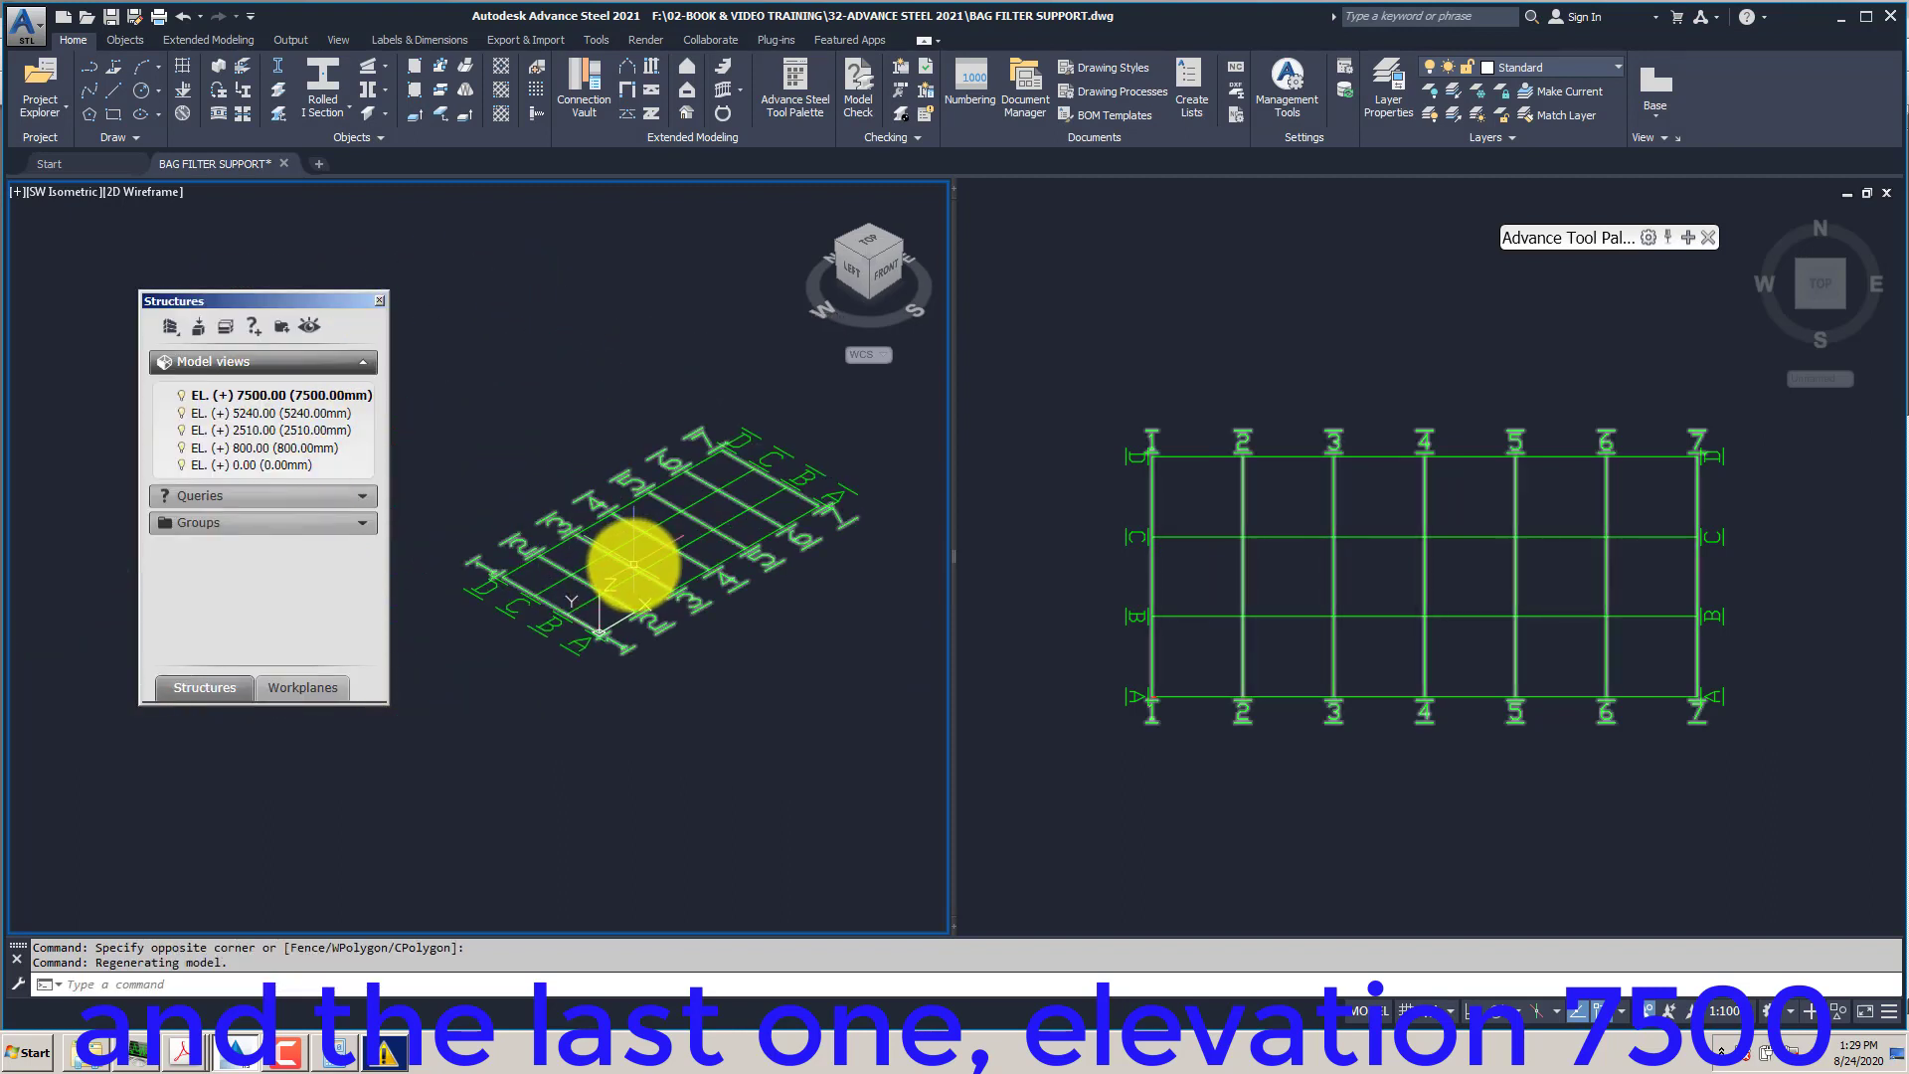
- Regenerate the model display to clear the grid's blurred outlines, and make the Top viewport current
{"action": "type", "text": "RE"}
{"action": "key", "text": "Return"}
{"action": "scroll", "coordinate": [636, 550], "scroll_direction": "up", "scroll_amount": 4}
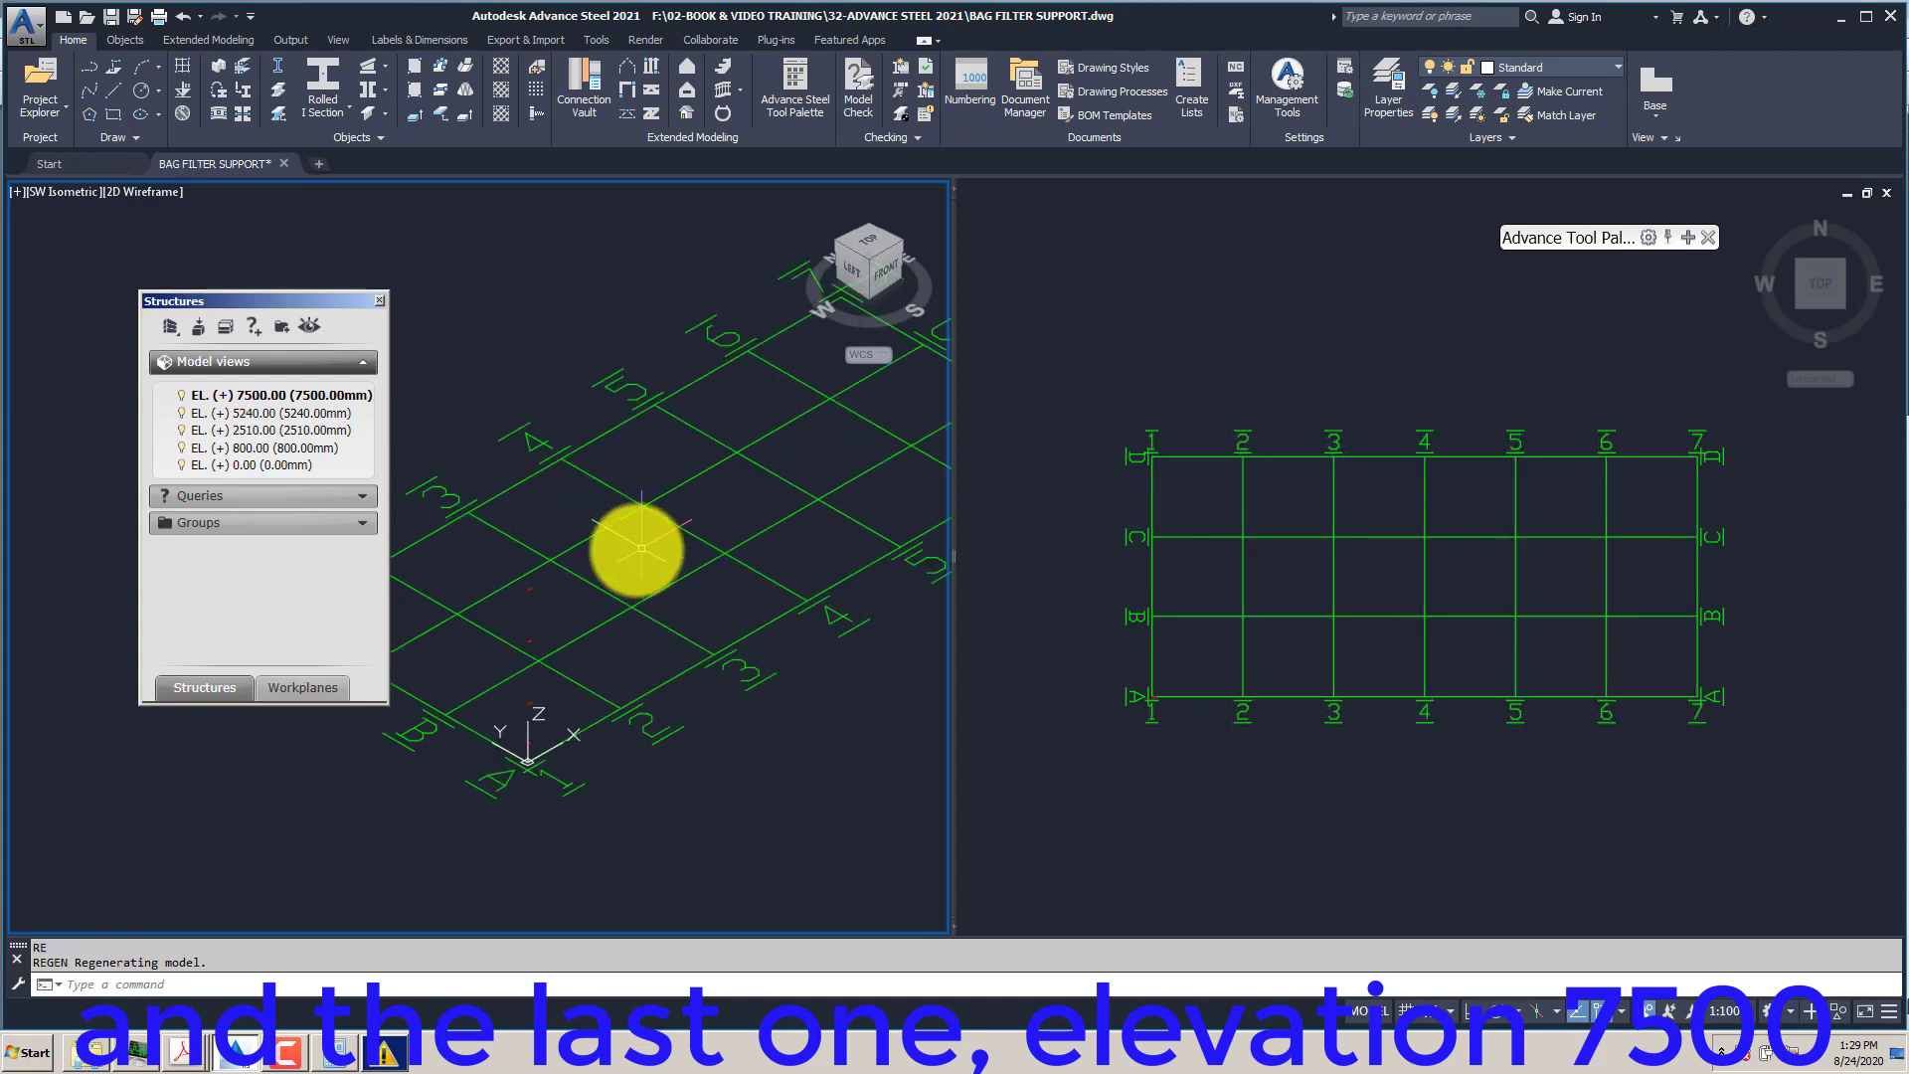
{"action": "left_click", "coordinate": [1244, 411]}
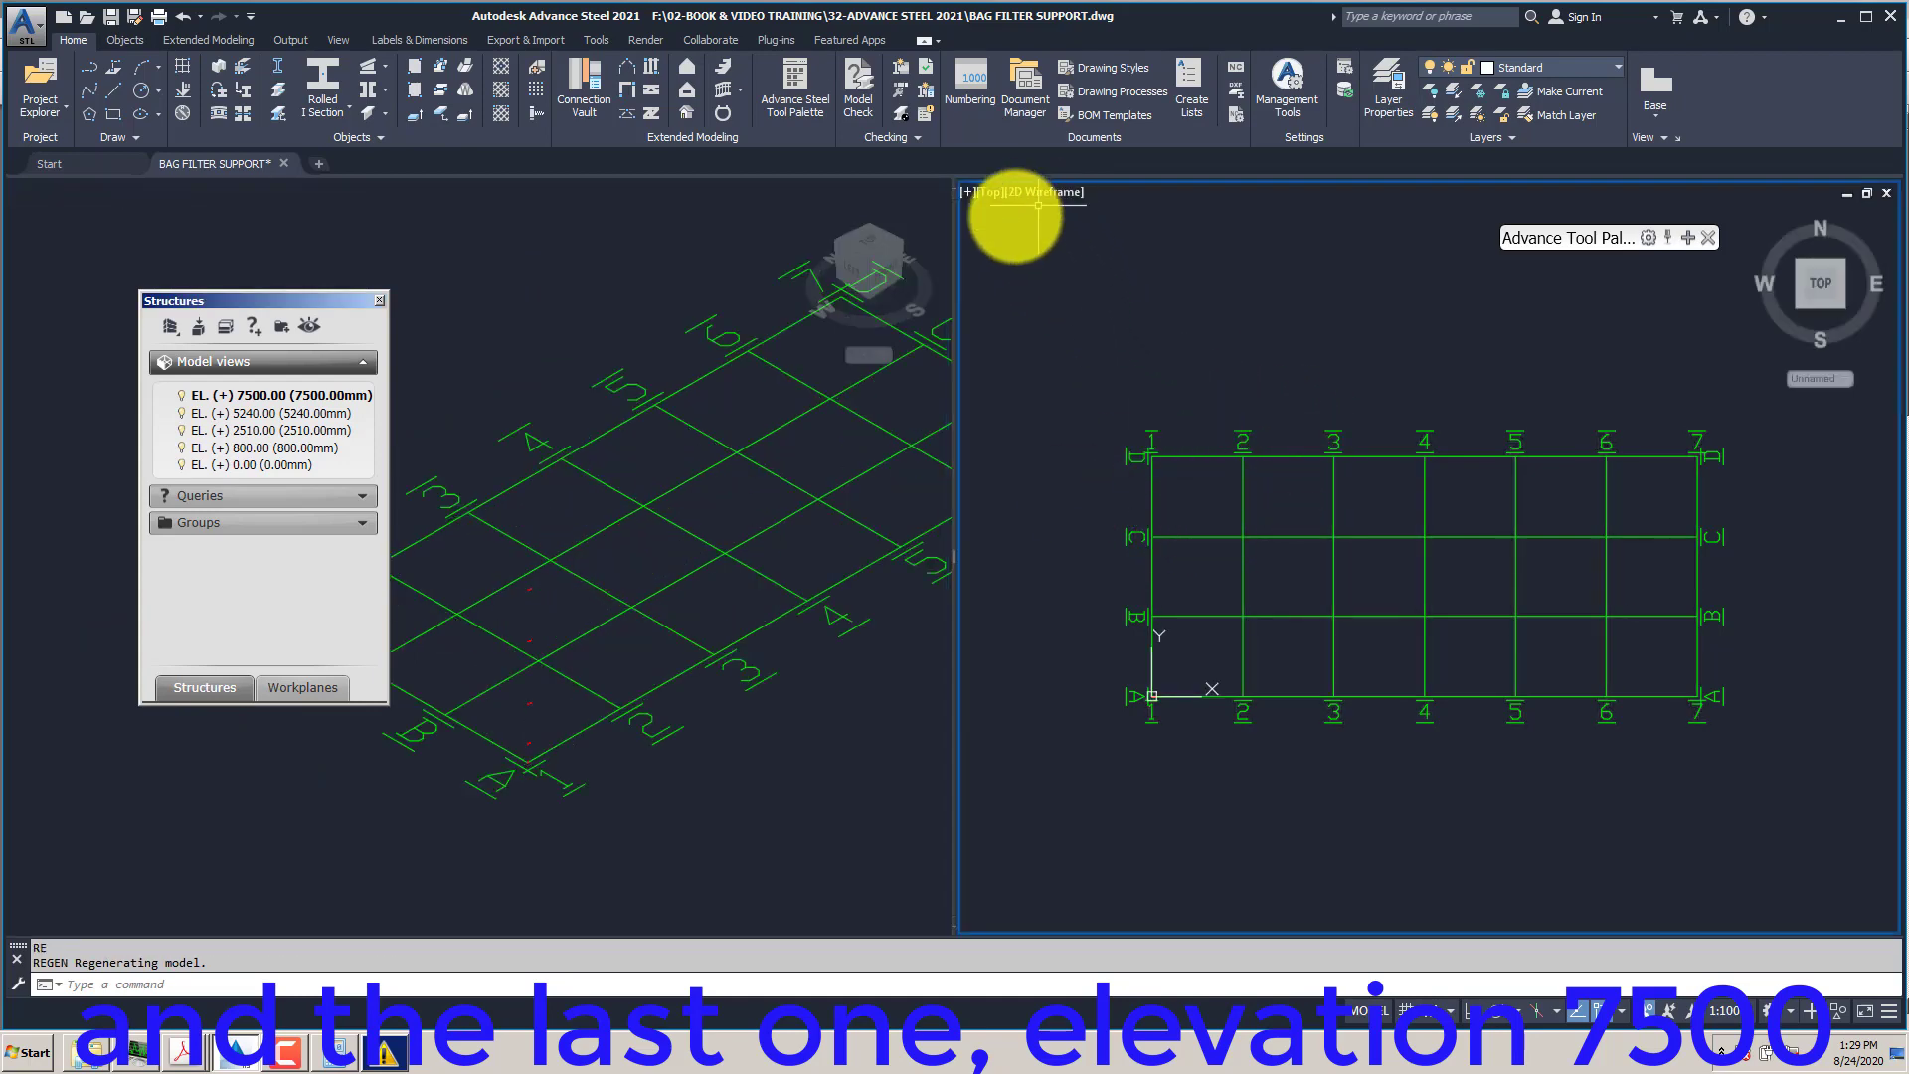
- Examine the elevation markers above grid intersection A-1 in the isometric view, from the lowest level up to the highest
{"action": "left_click", "coordinate": [528, 730]}
{"action": "scroll", "coordinate": [528, 731], "scroll_direction": "up", "scroll_amount": 5}
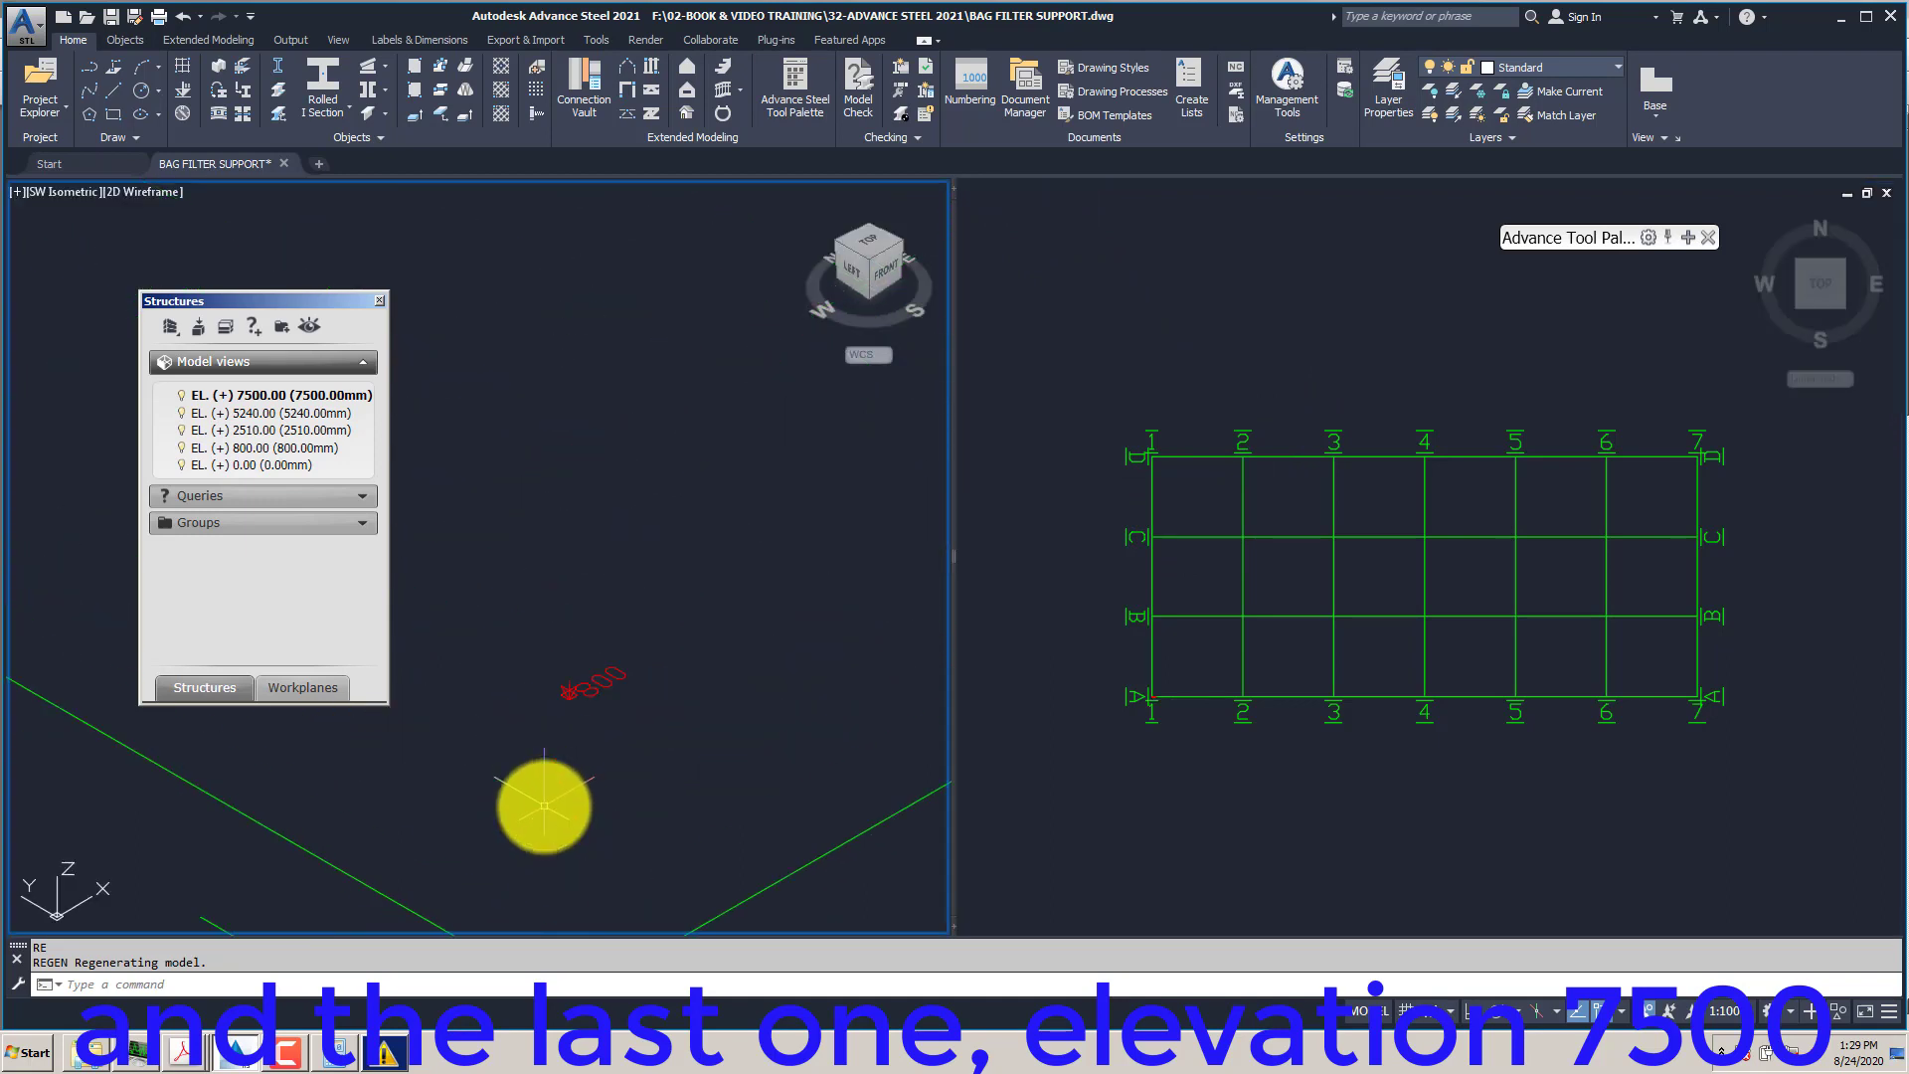
{"action": "scroll", "coordinate": [581, 710], "scroll_direction": "up", "scroll_amount": 6}
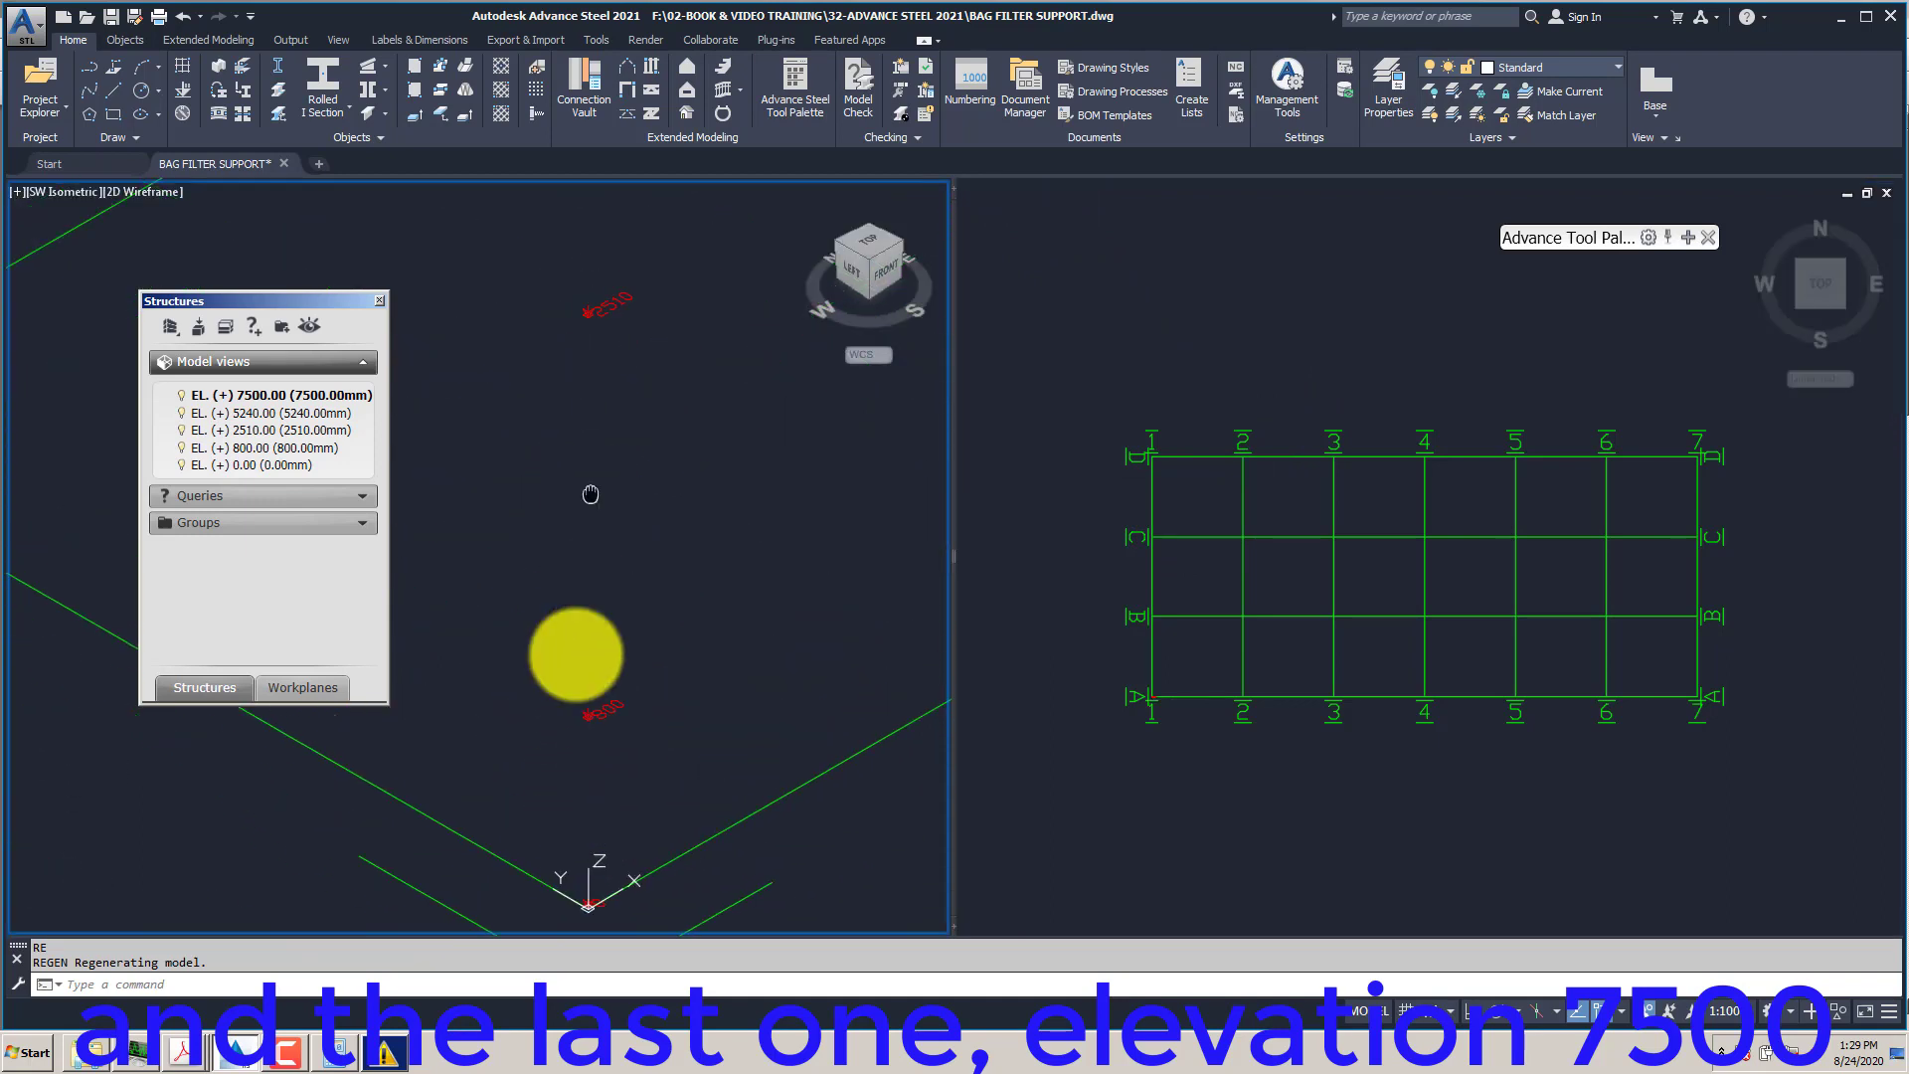
{"action": "scroll", "coordinate": [596, 552], "scroll_direction": "down", "scroll_amount": 5}
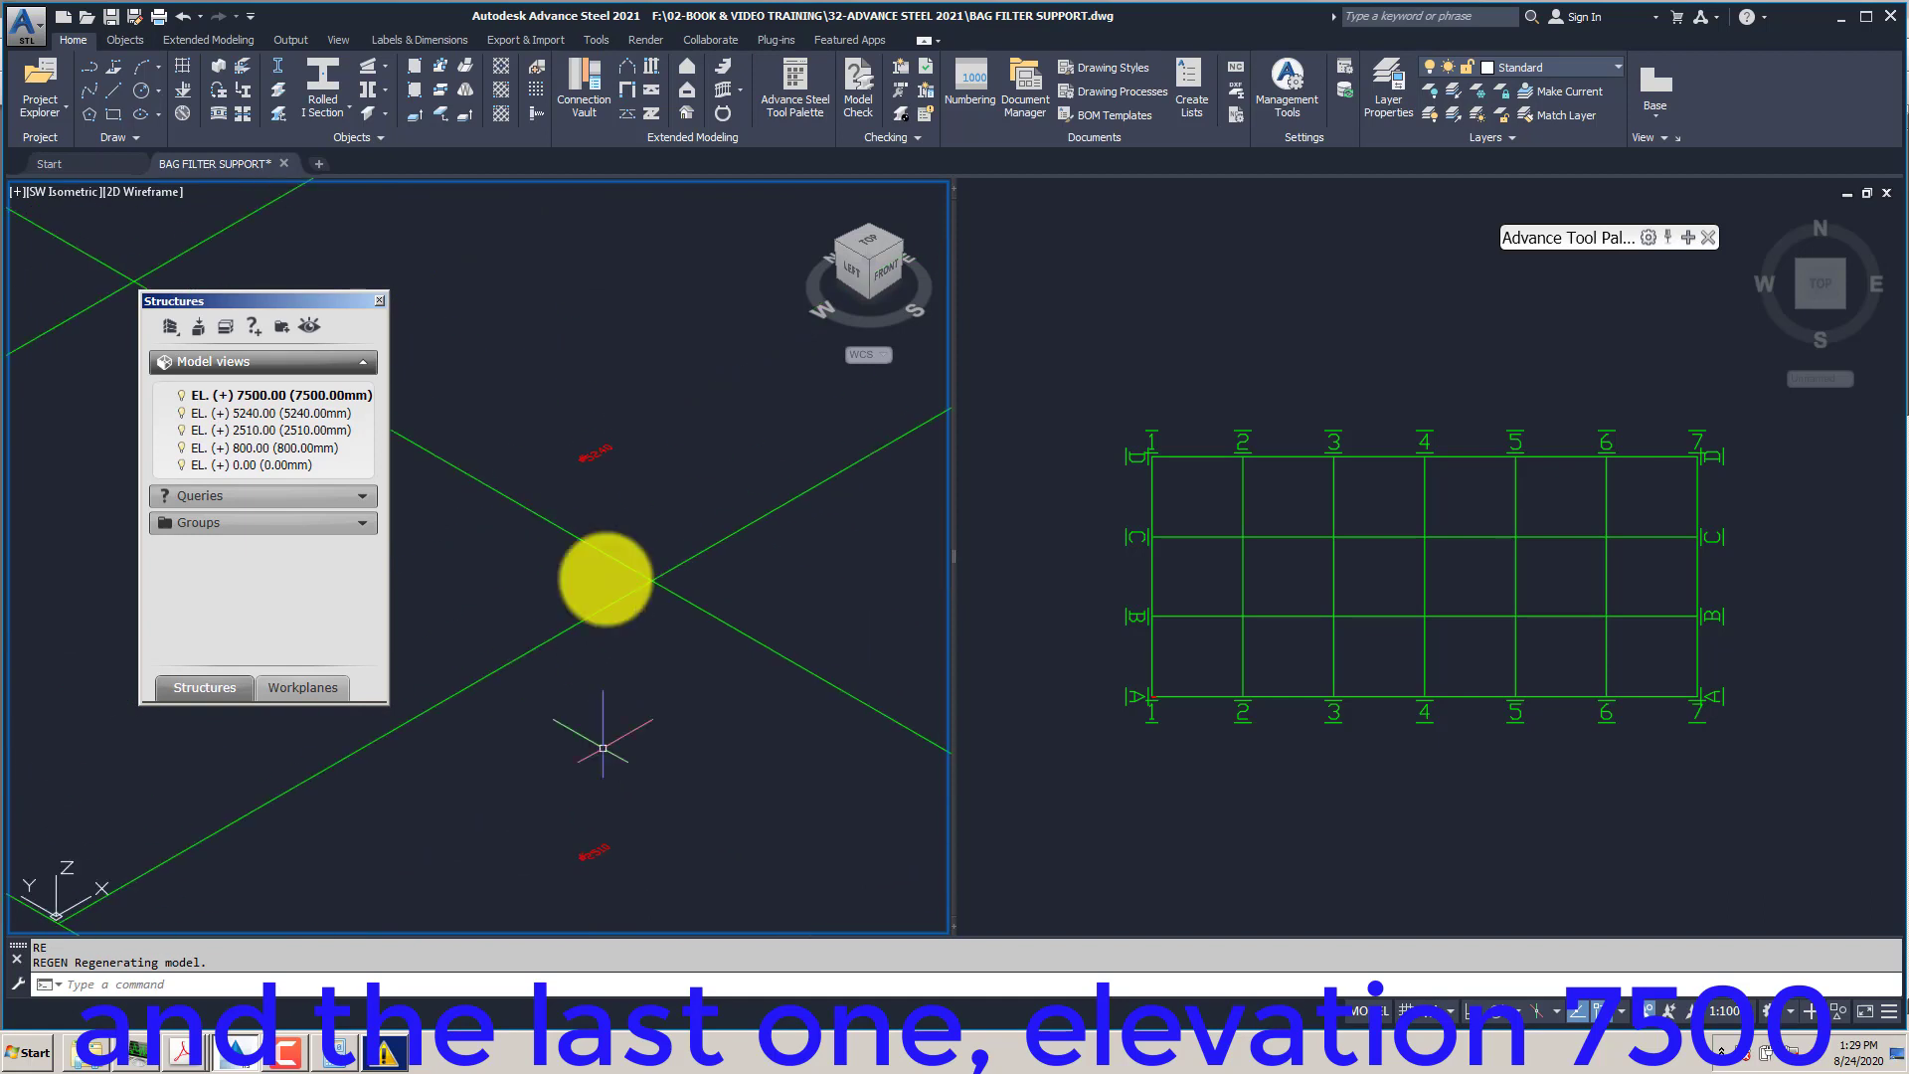
{"action": "scroll", "coordinate": [569, 557], "scroll_direction": "down", "scroll_amount": 3}
{"action": "scroll", "coordinate": [579, 443], "scroll_direction": "up", "scroll_amount": 4}
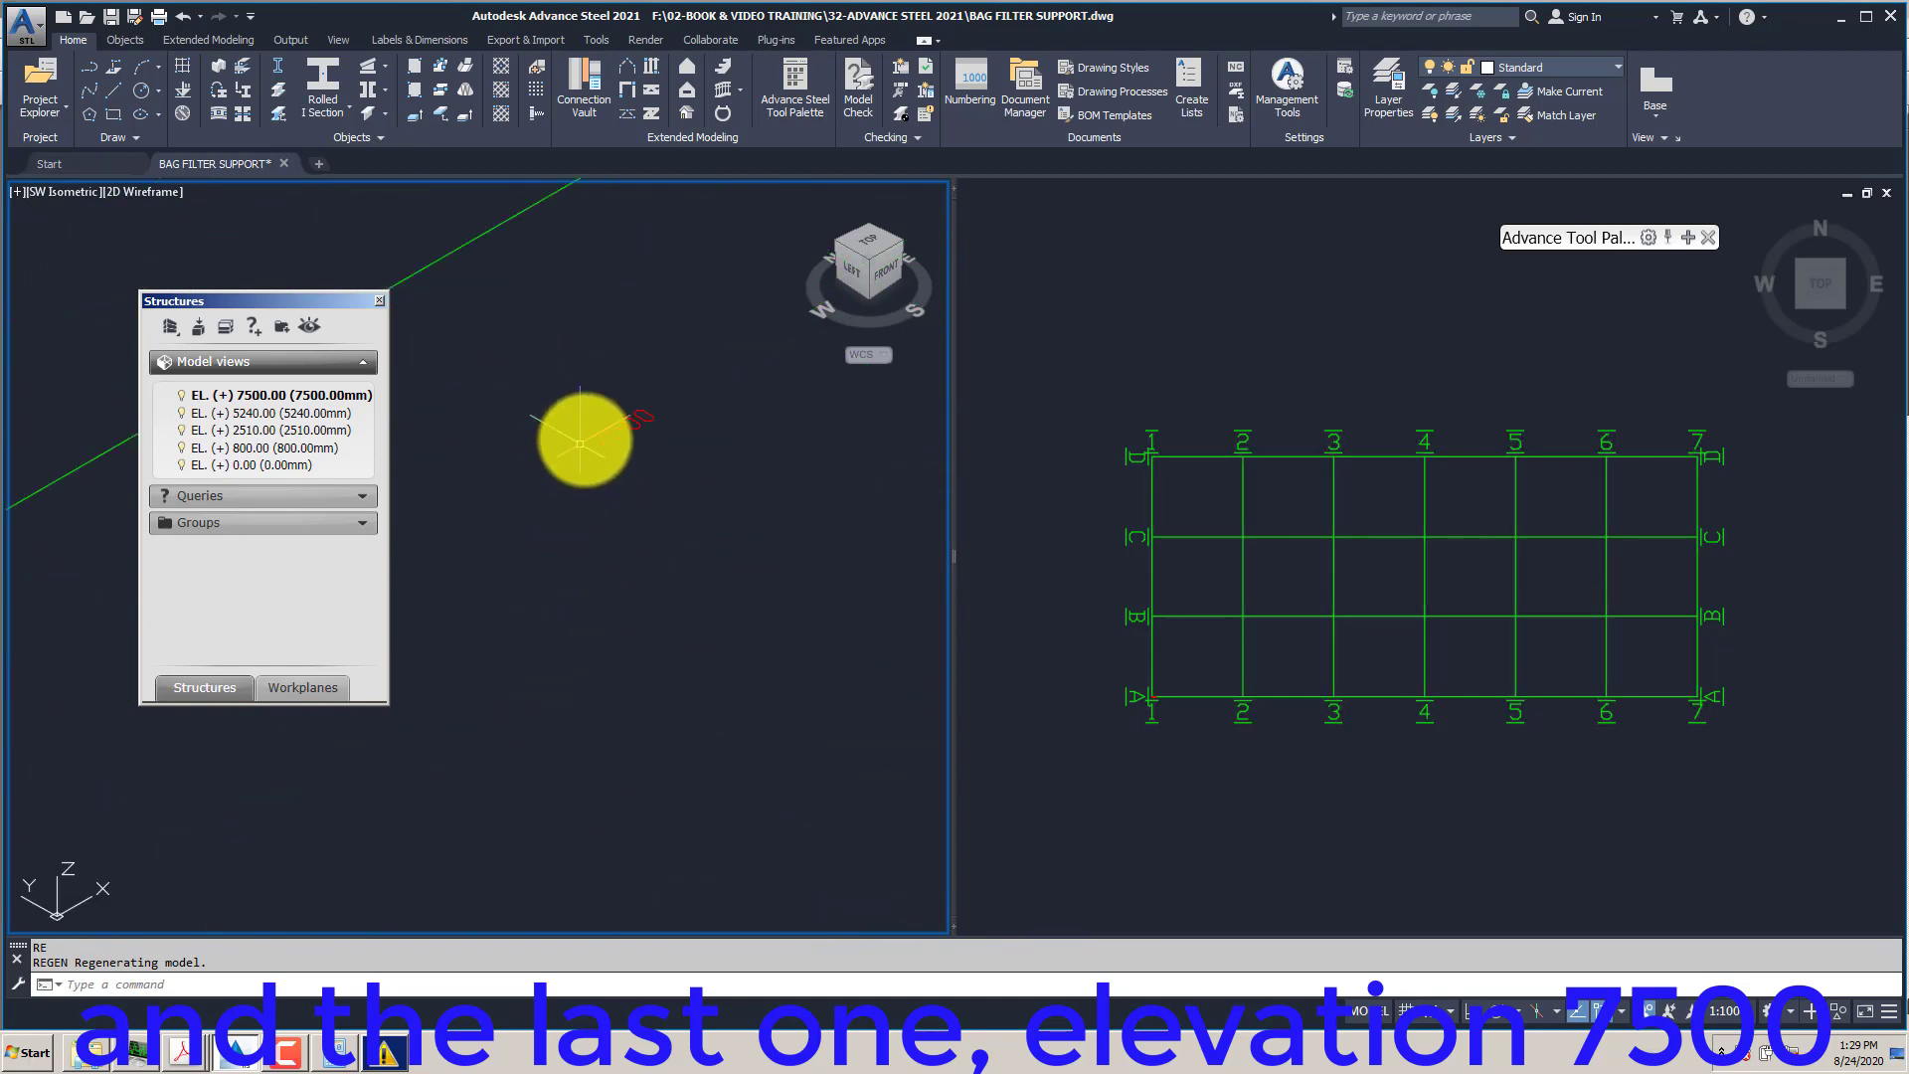
{"action": "scroll", "coordinate": [574, 444], "scroll_direction": "down", "scroll_amount": 6}
{"action": "left_click", "coordinate": [716, 428]}
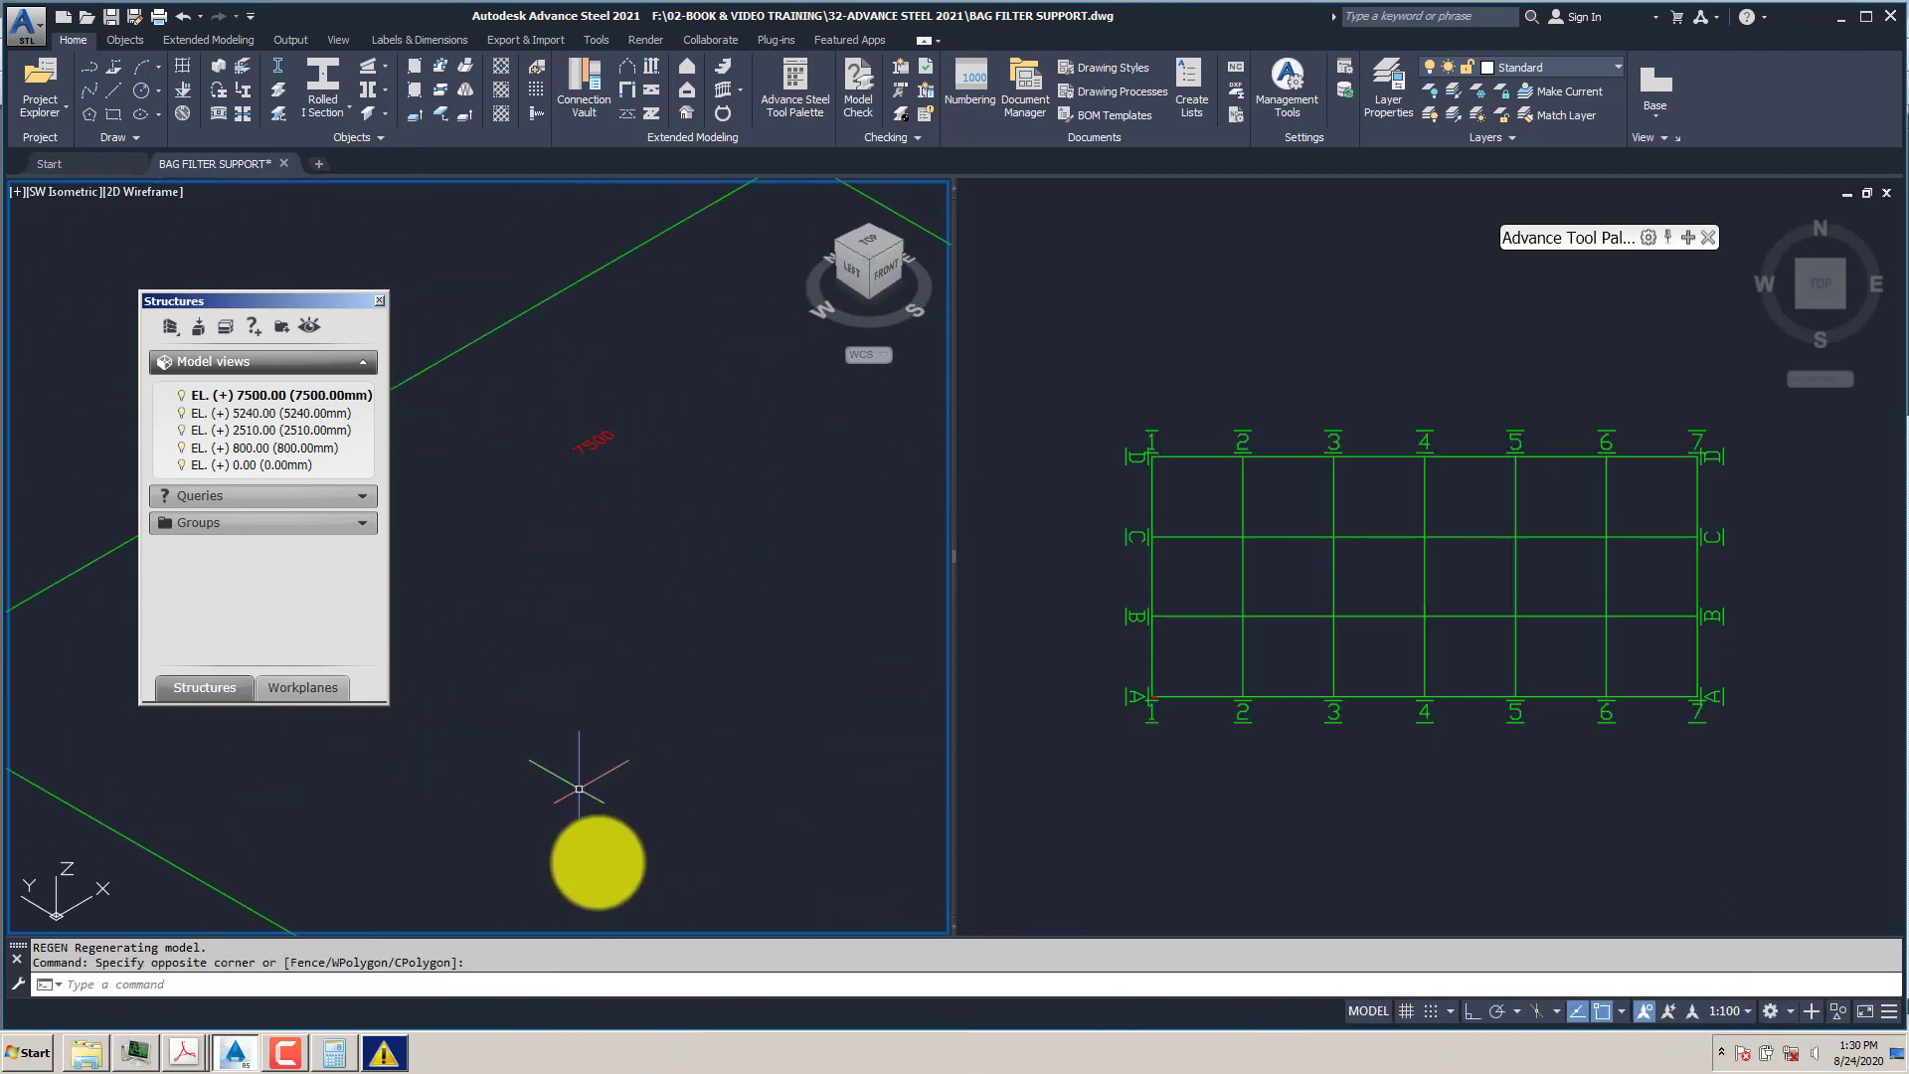
{"action": "scroll", "coordinate": [735, 462], "scroll_direction": "down", "scroll_amount": 2}
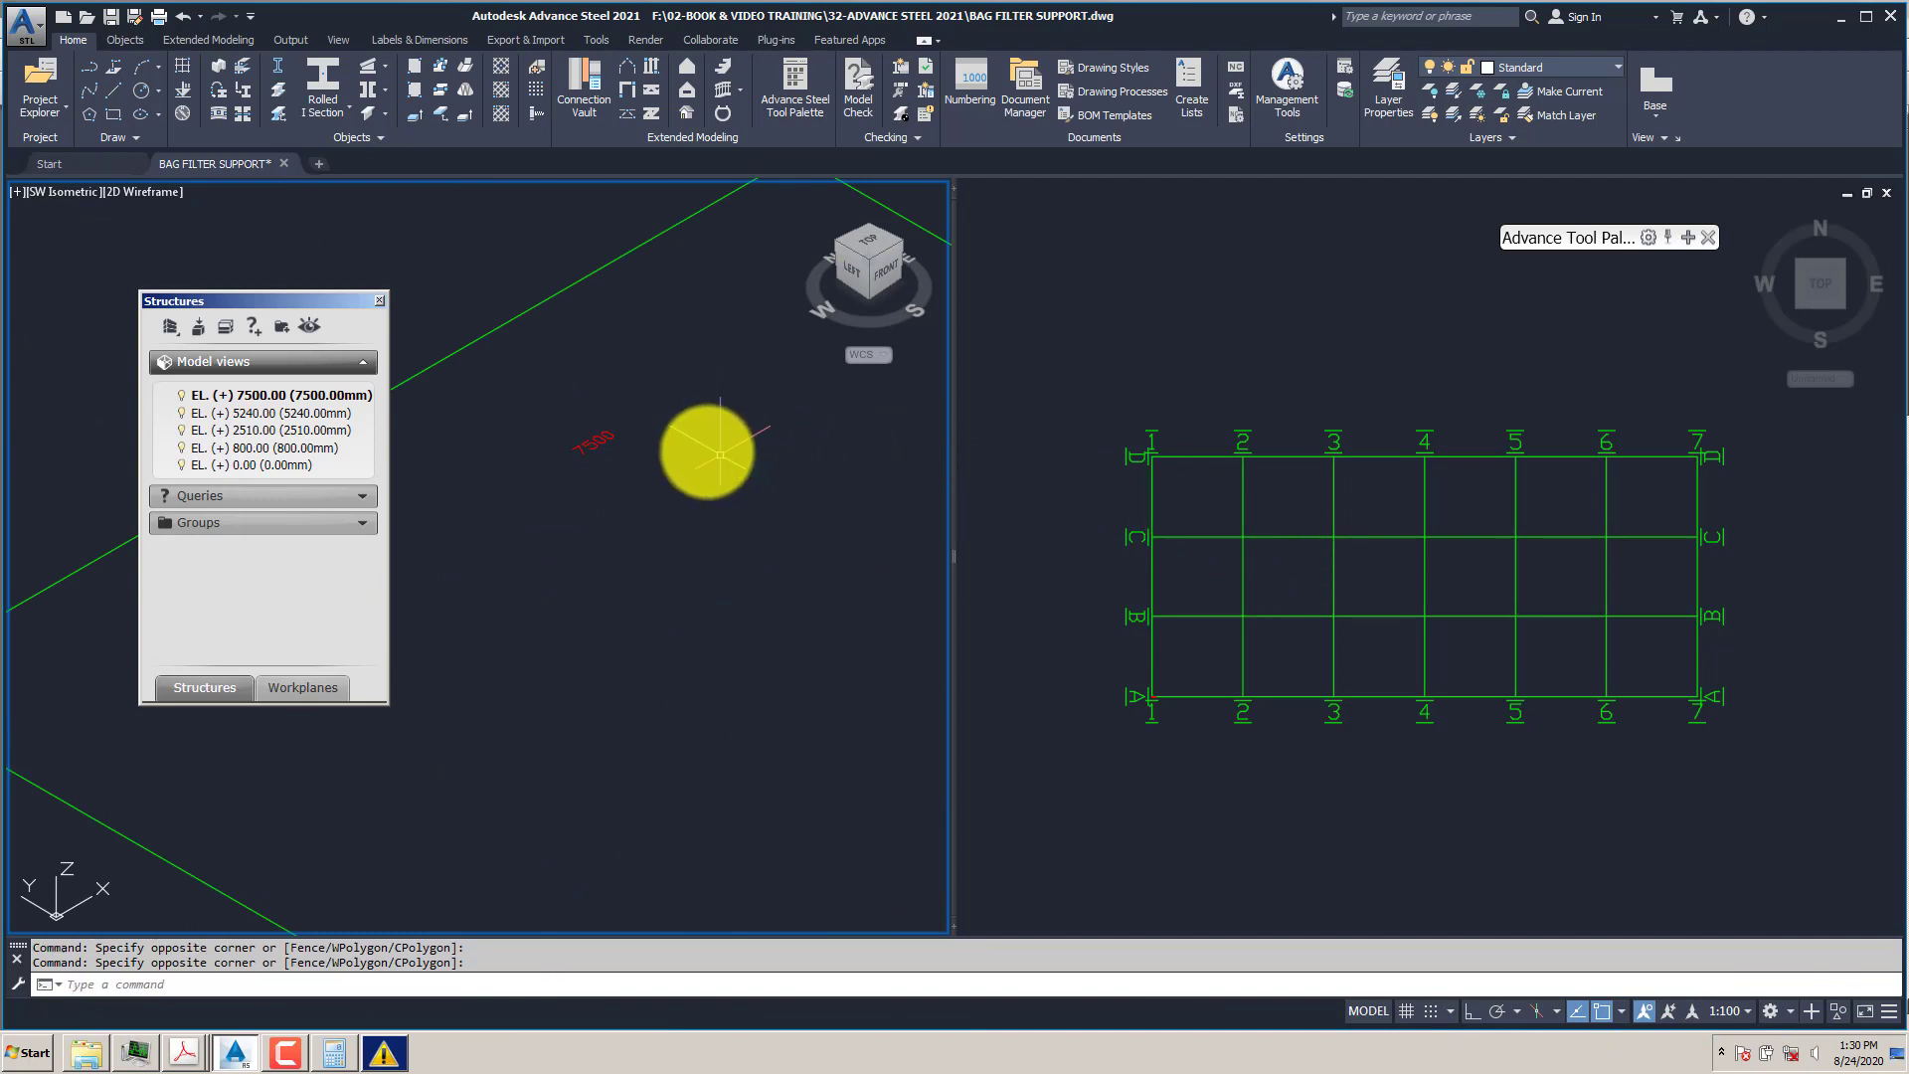
- Move the Structures window into the corner of the isometric viewport, clear of the elevation markers and grid origin
{"action": "left_click_drag", "start_coordinate": [312, 303], "coordinate": [183, 224]}
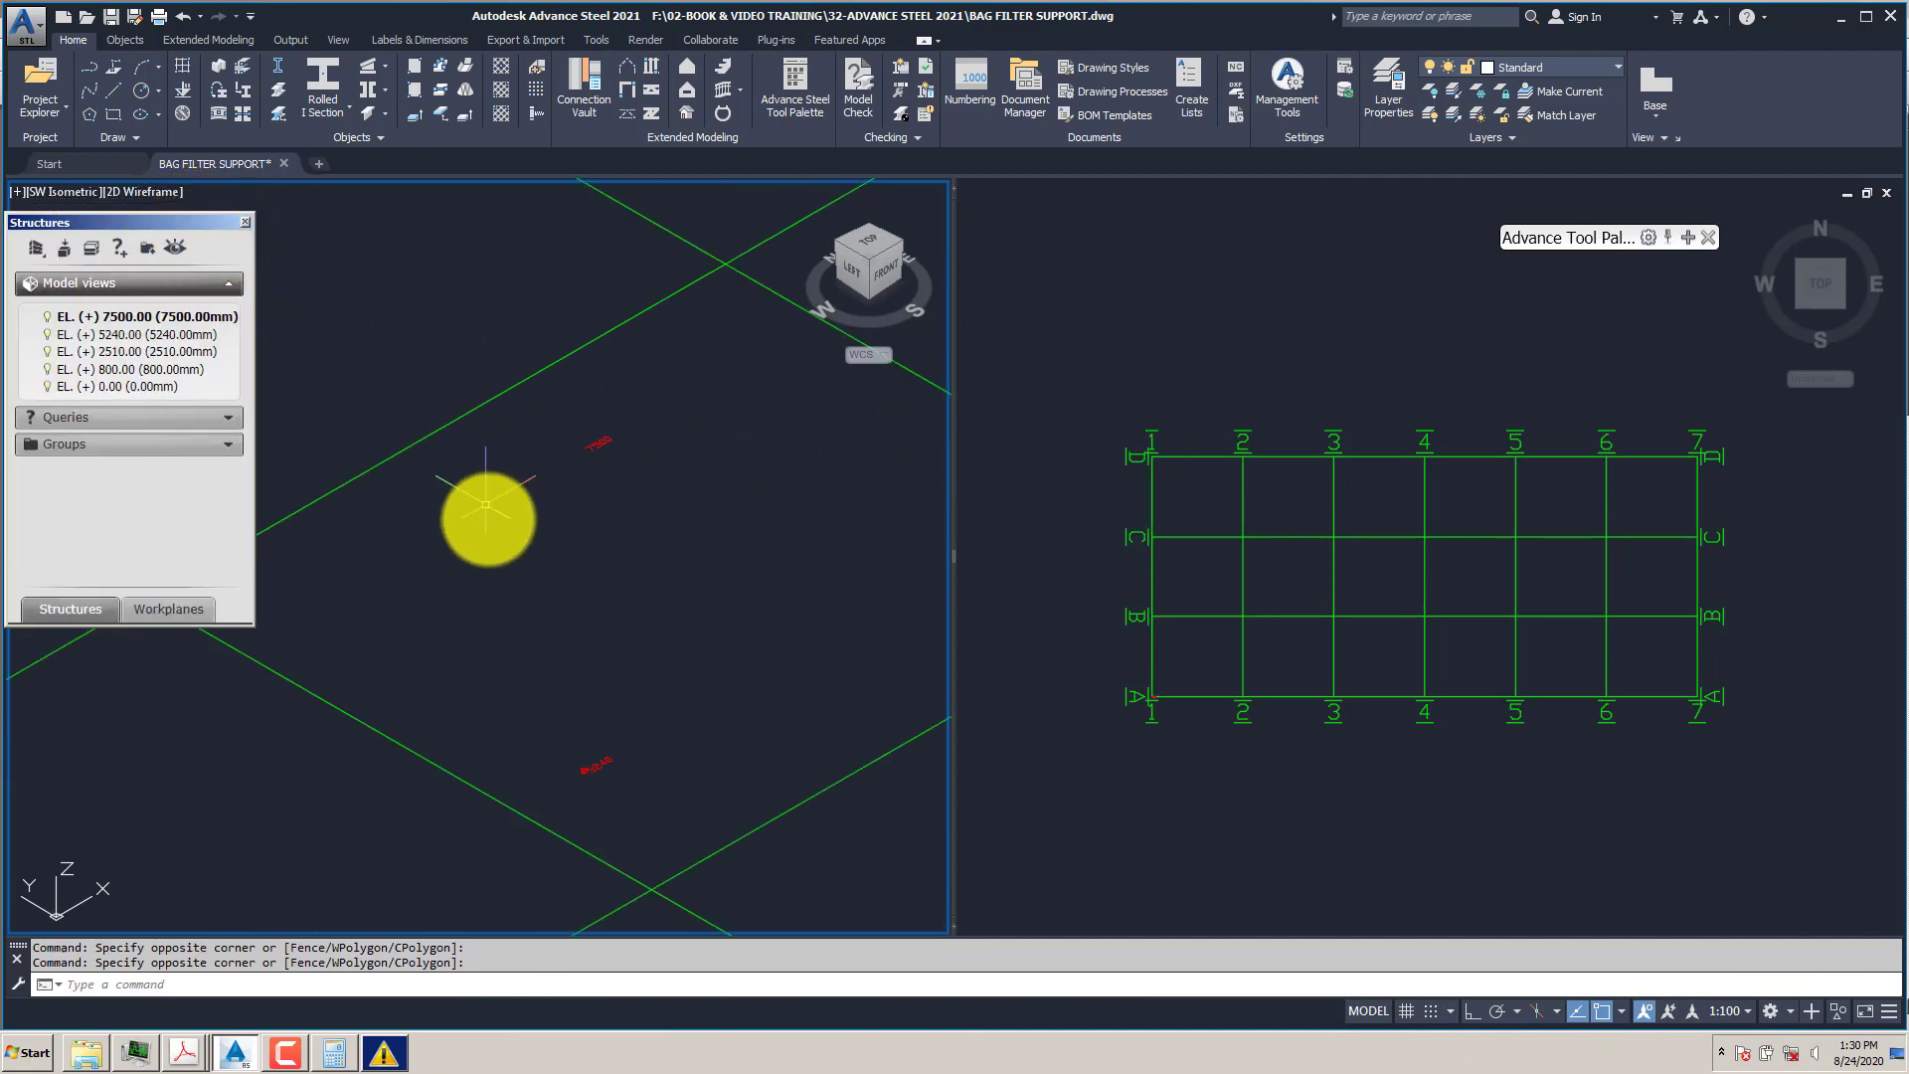
{"action": "scroll", "coordinate": [493, 524], "scroll_direction": "up", "scroll_amount": 3}
{"action": "scroll", "coordinate": [490, 524], "scroll_direction": "down", "scroll_amount": 2}
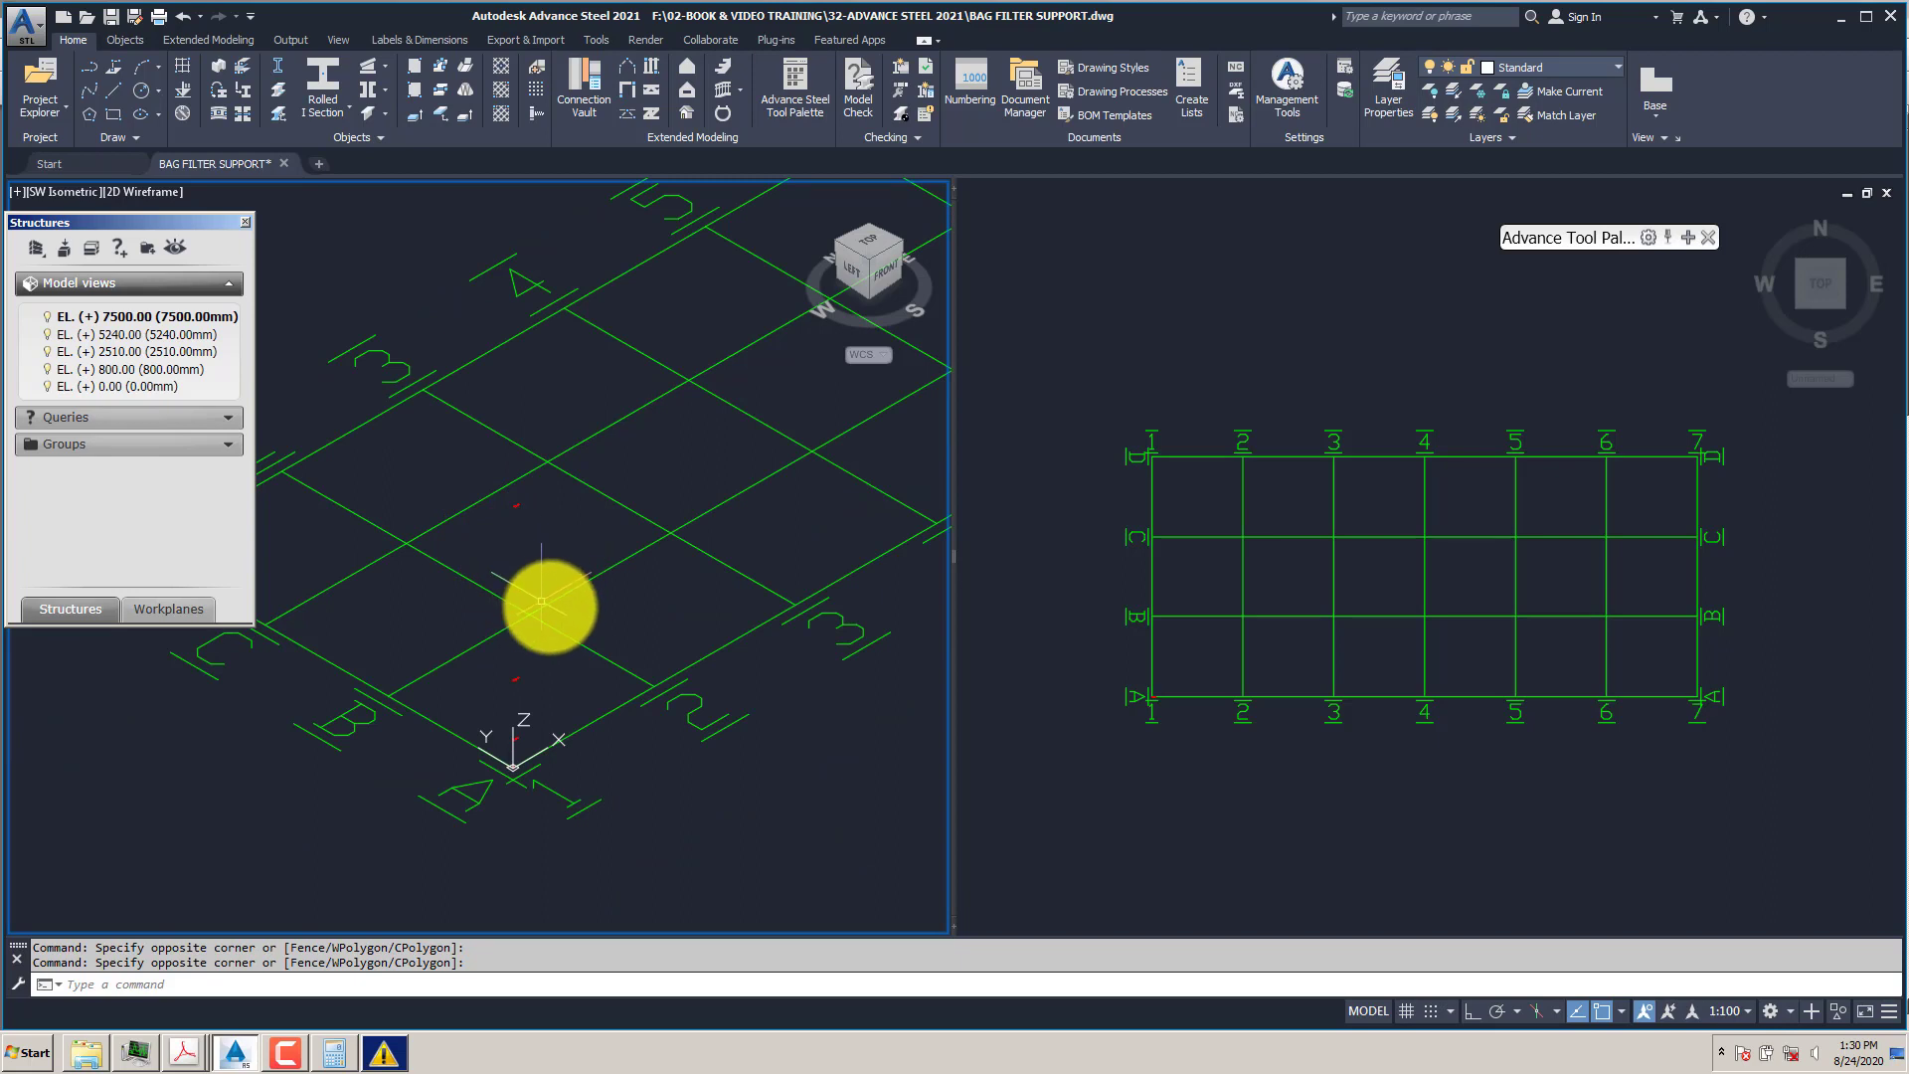
{"action": "scroll", "coordinate": [546, 602], "scroll_direction": "up", "scroll_amount": 1}
{"action": "scroll", "coordinate": [378, 560], "scroll_direction": "down", "scroll_amount": 3}
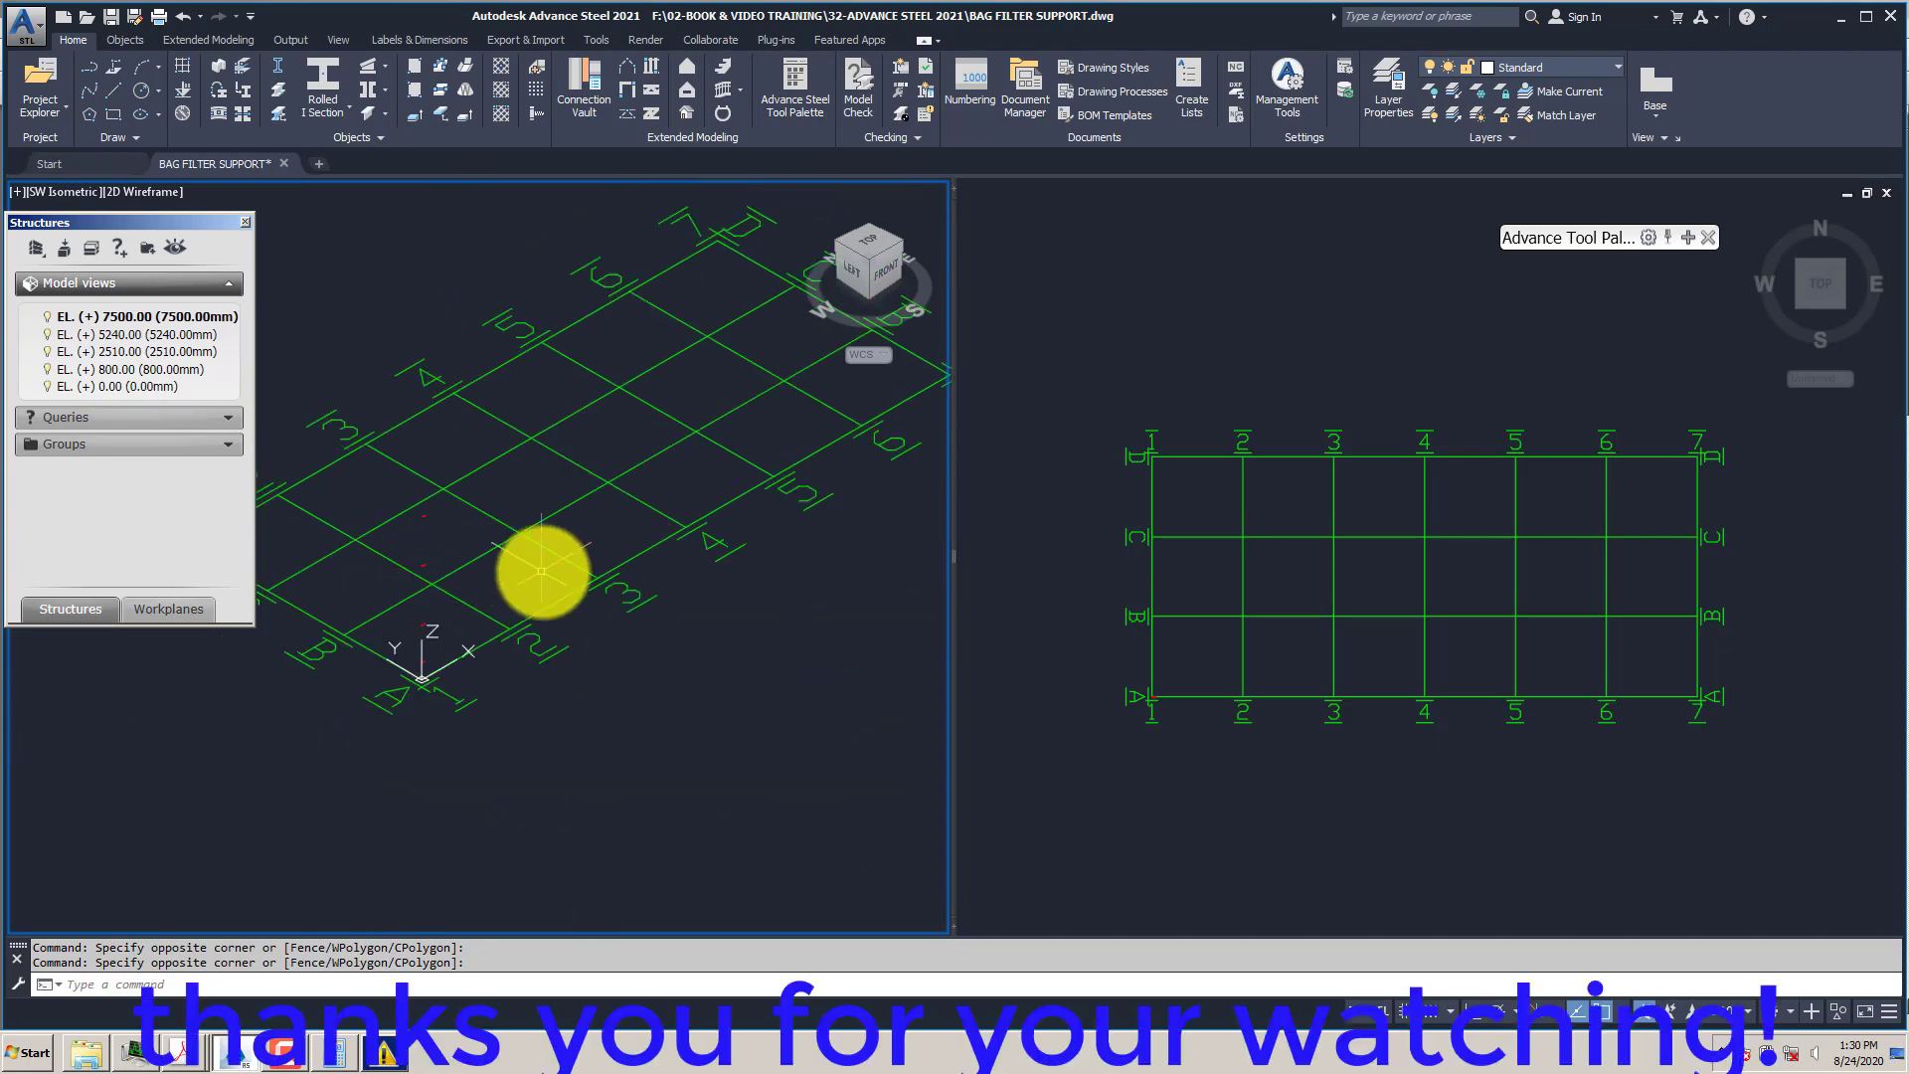
- Regenerate the display with the grid and its origin in the isometric view, and return to the Top viewport
{"action": "middle_click_drag", "start_coordinate": [537, 569], "coordinate": [538, 637]}
{"action": "type", "text": "RE"}
{"action": "key", "text": "Return"}
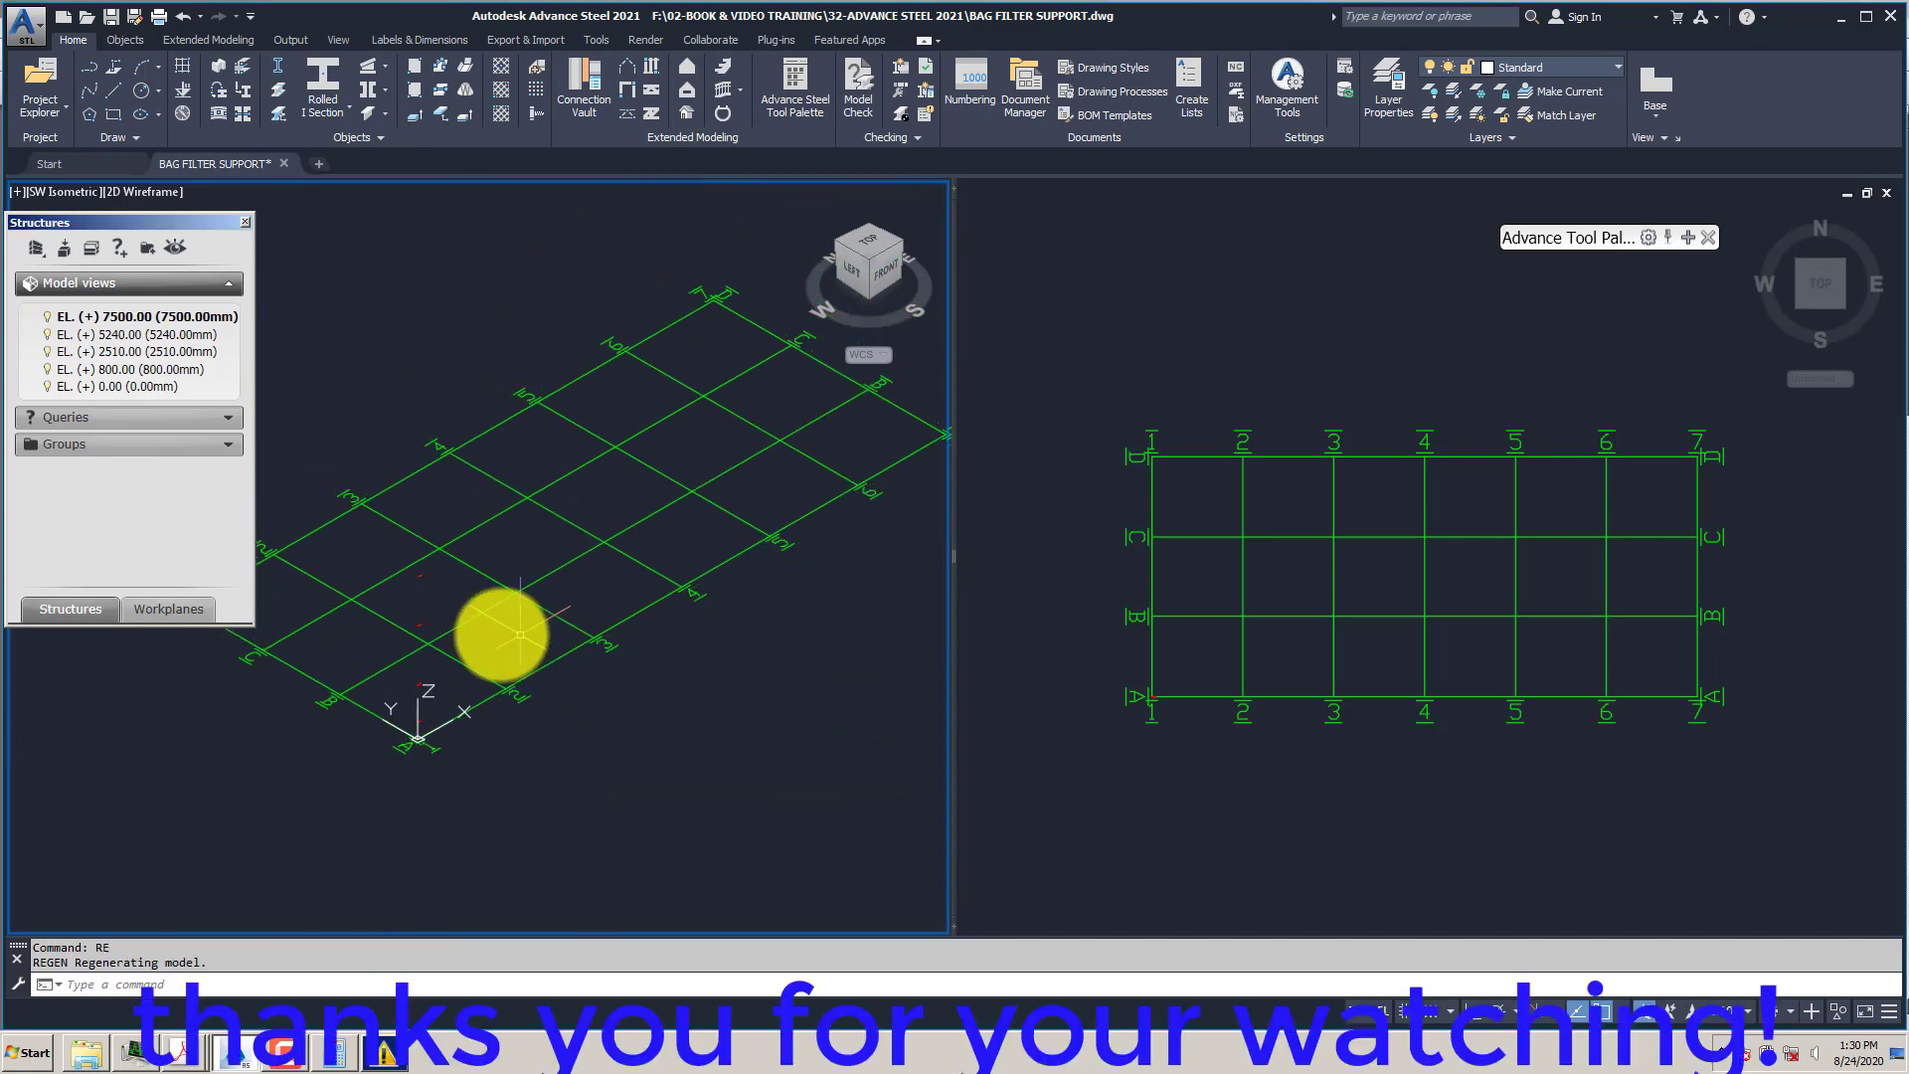
{"action": "scroll", "coordinate": [497, 632], "scroll_direction": "up", "scroll_amount": 2}
{"action": "left_click", "coordinate": [1280, 559]}
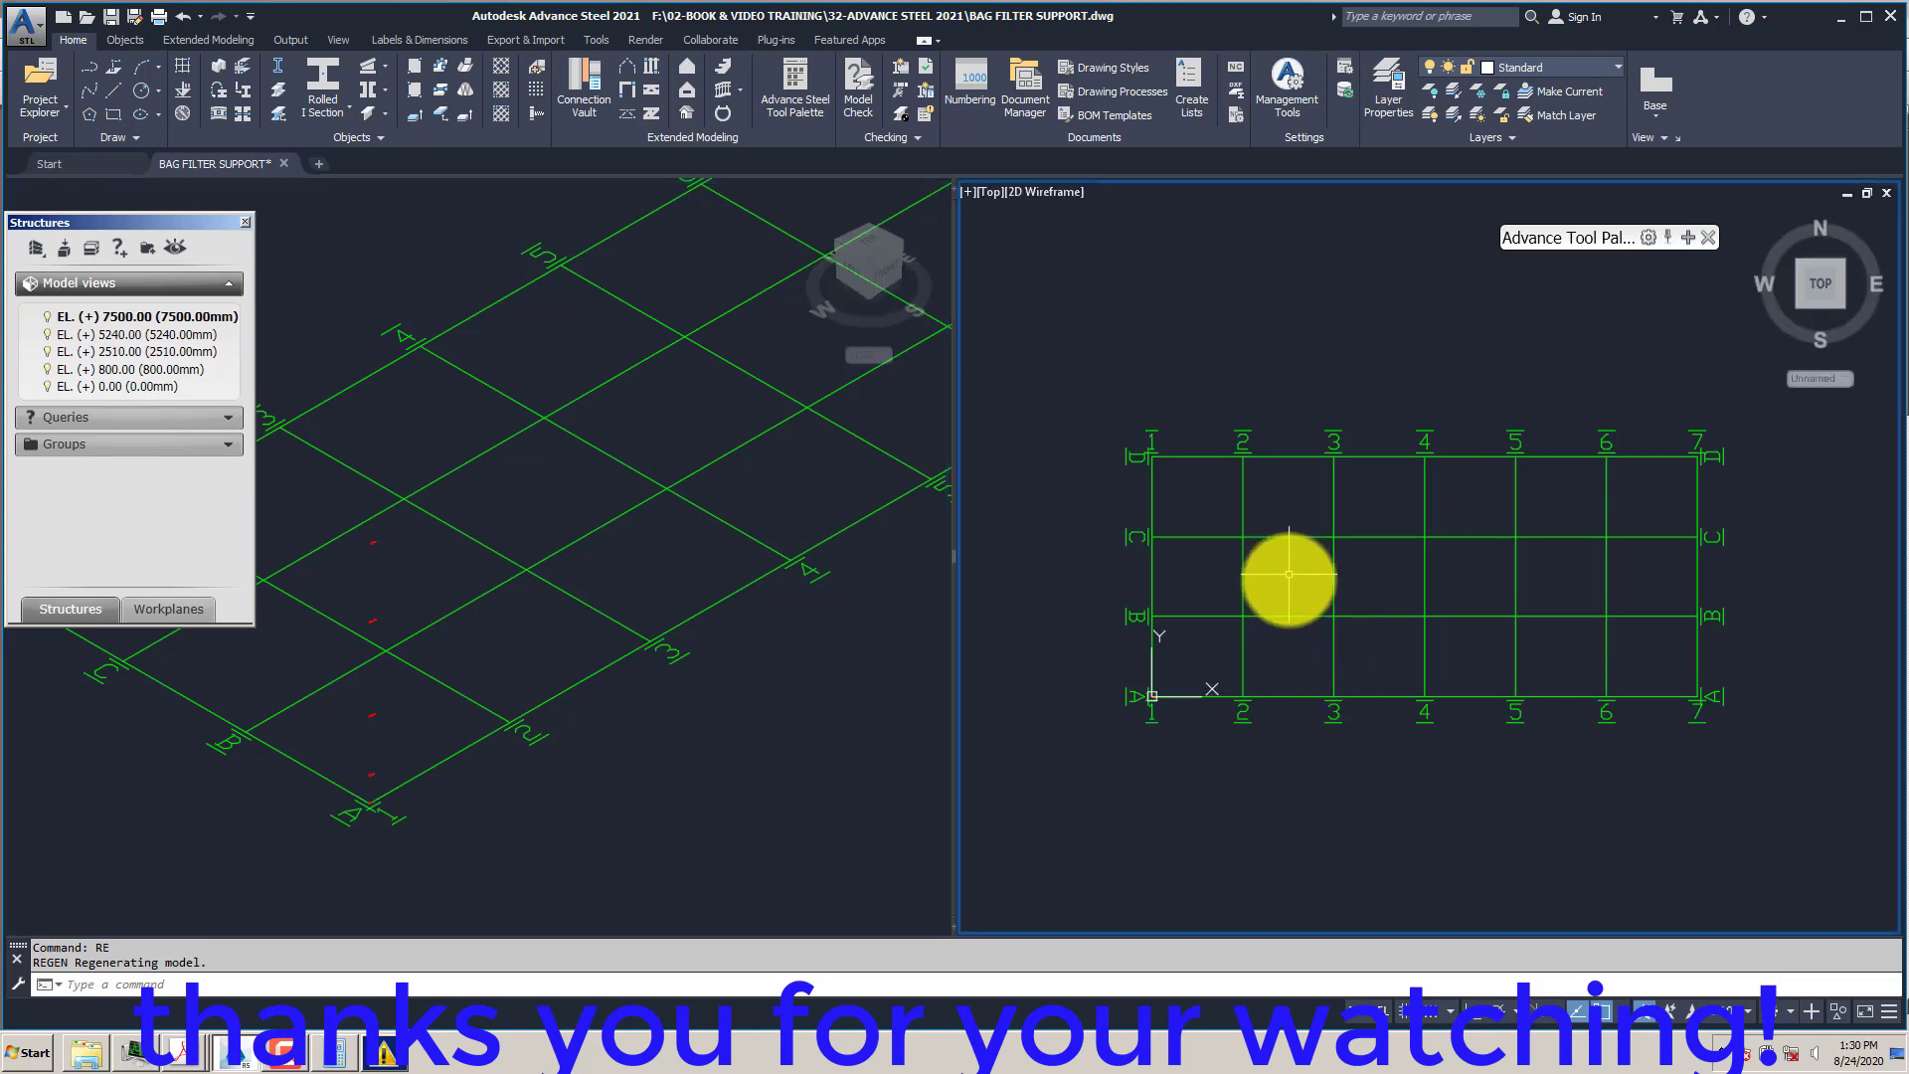